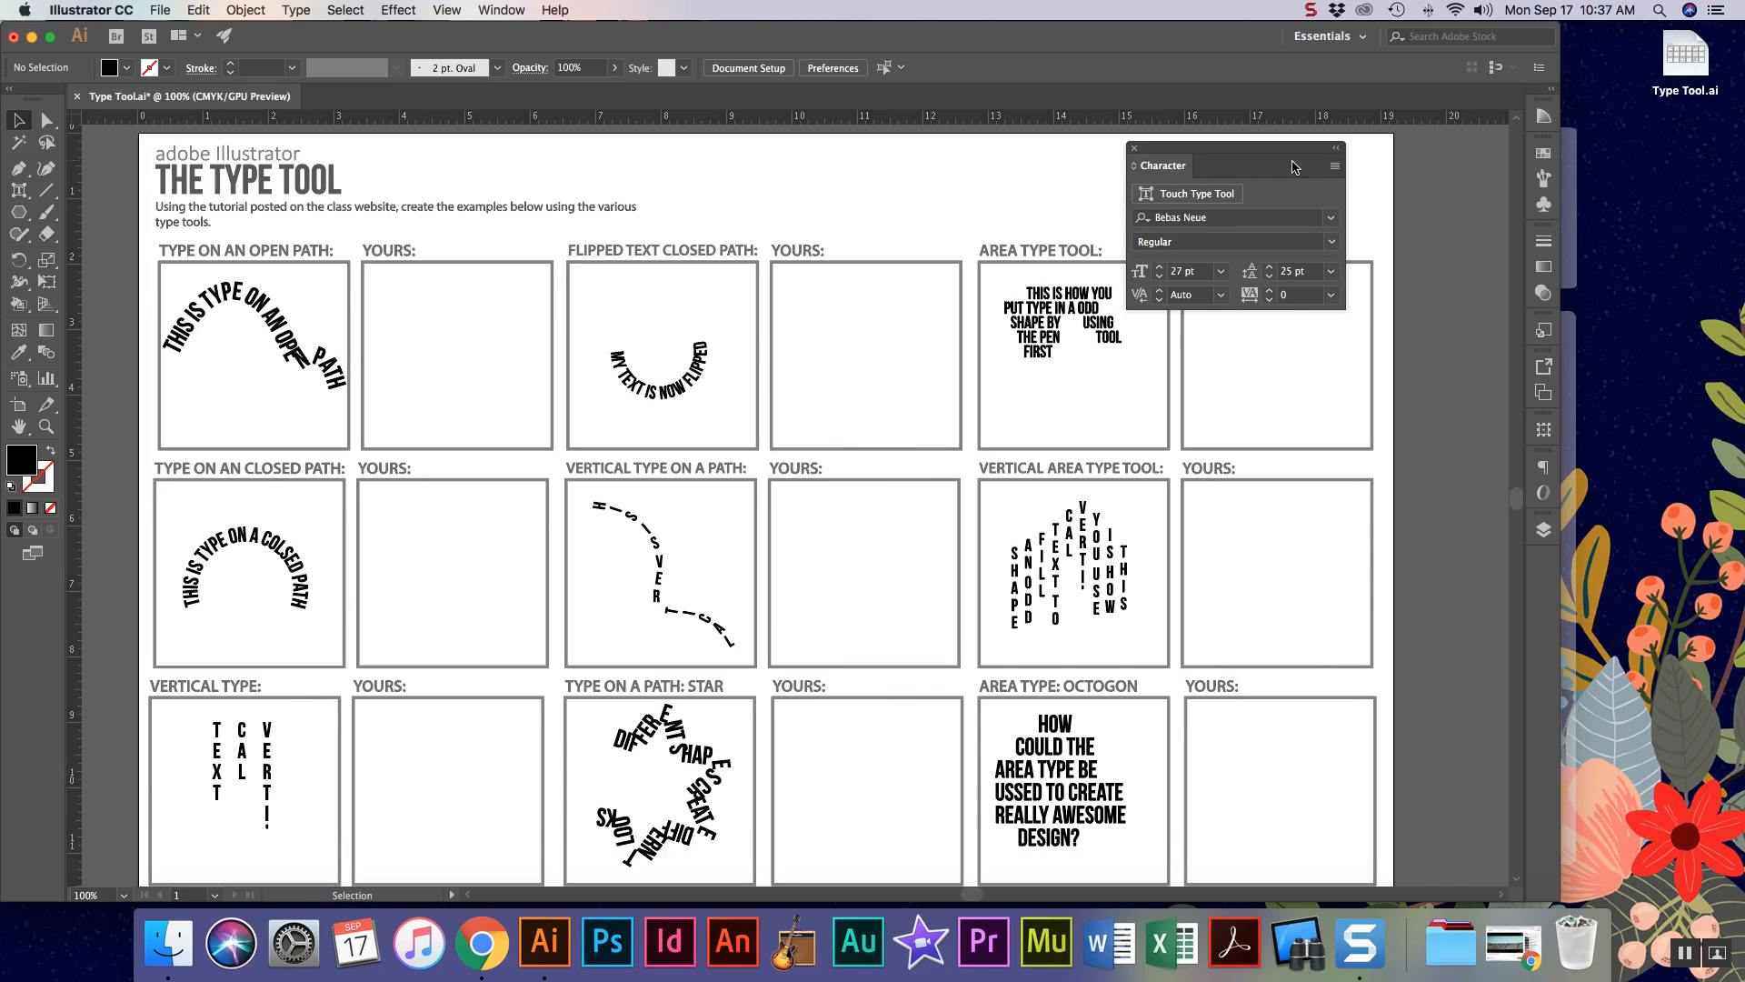
- Create a trial text frame reading "JSFJASLDKFJALJS" near the top of the worksheet on the working layer, and delete it
click(1134, 147)
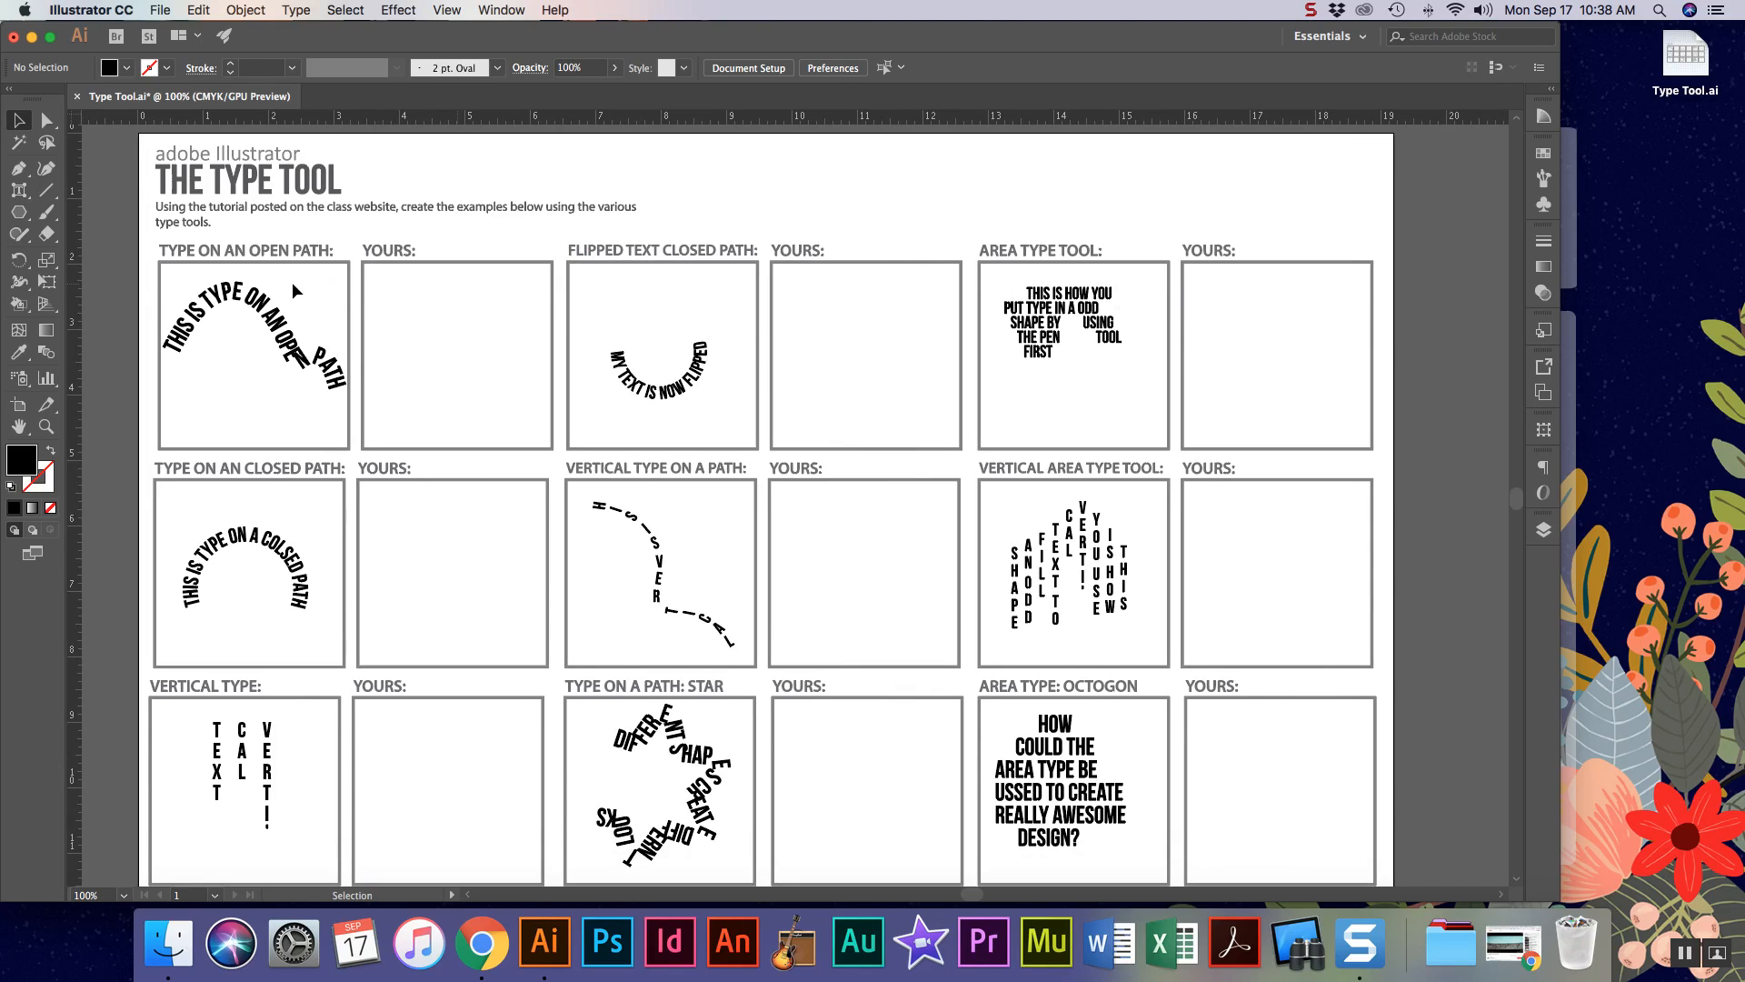
drag(20, 190, 66, 195)
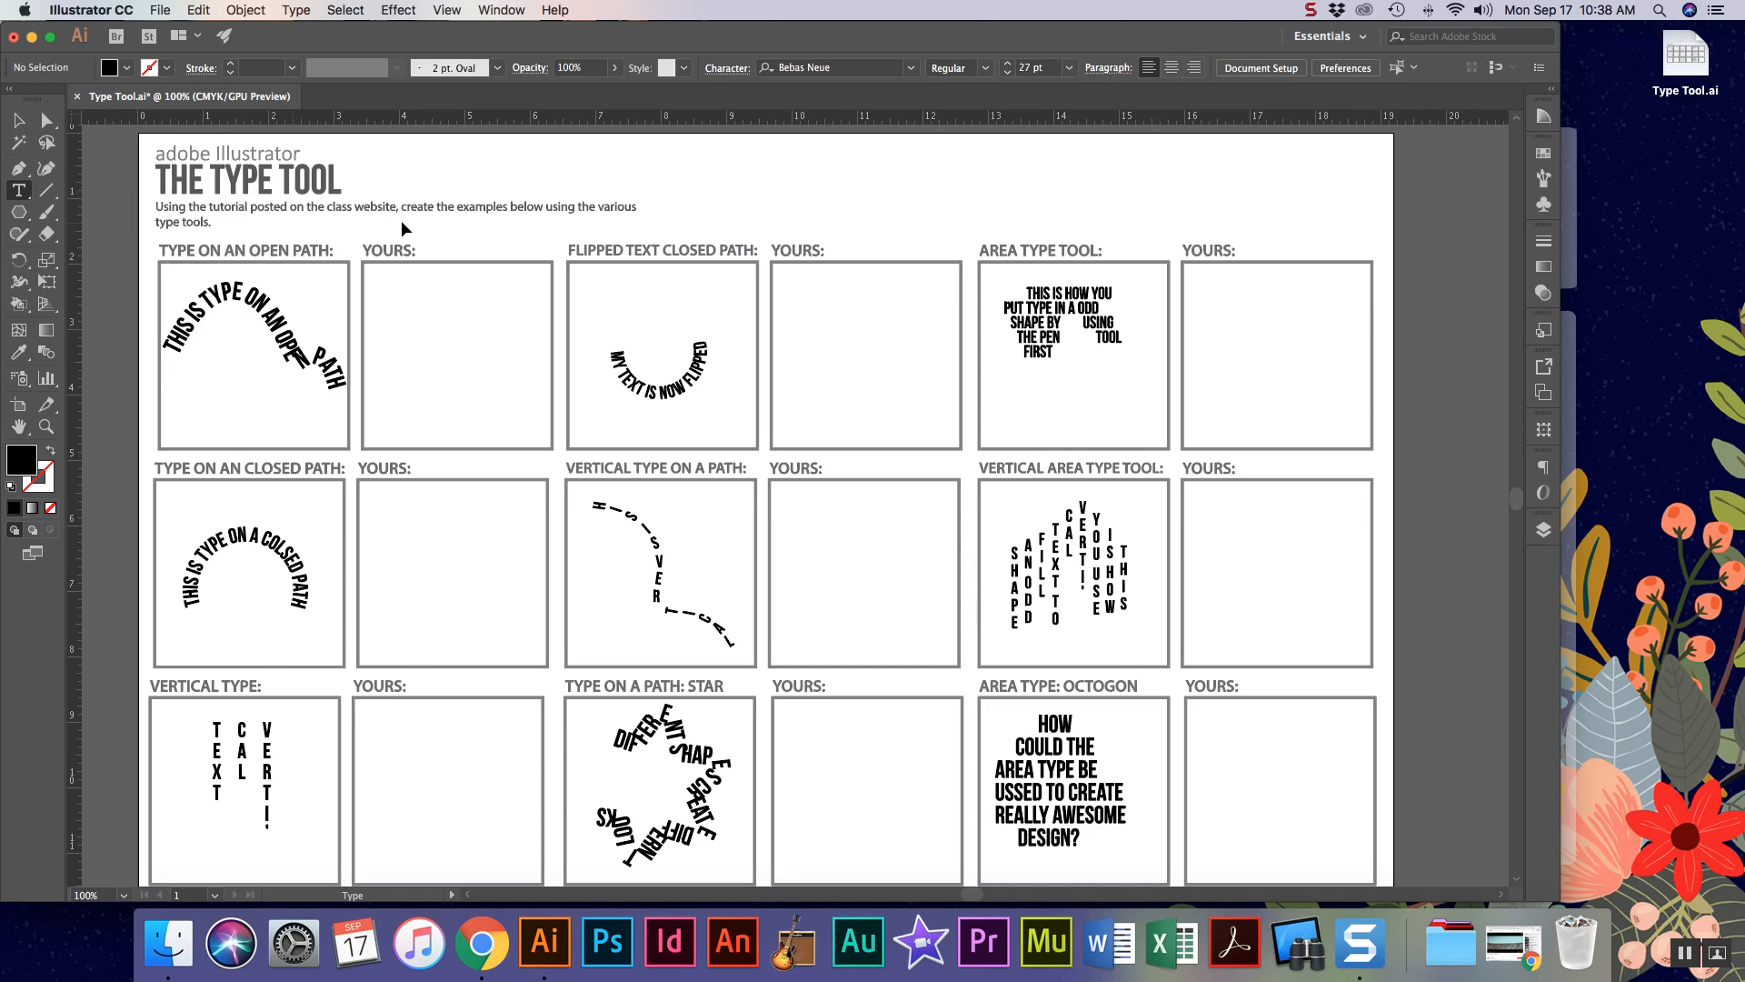
click(1544, 530)
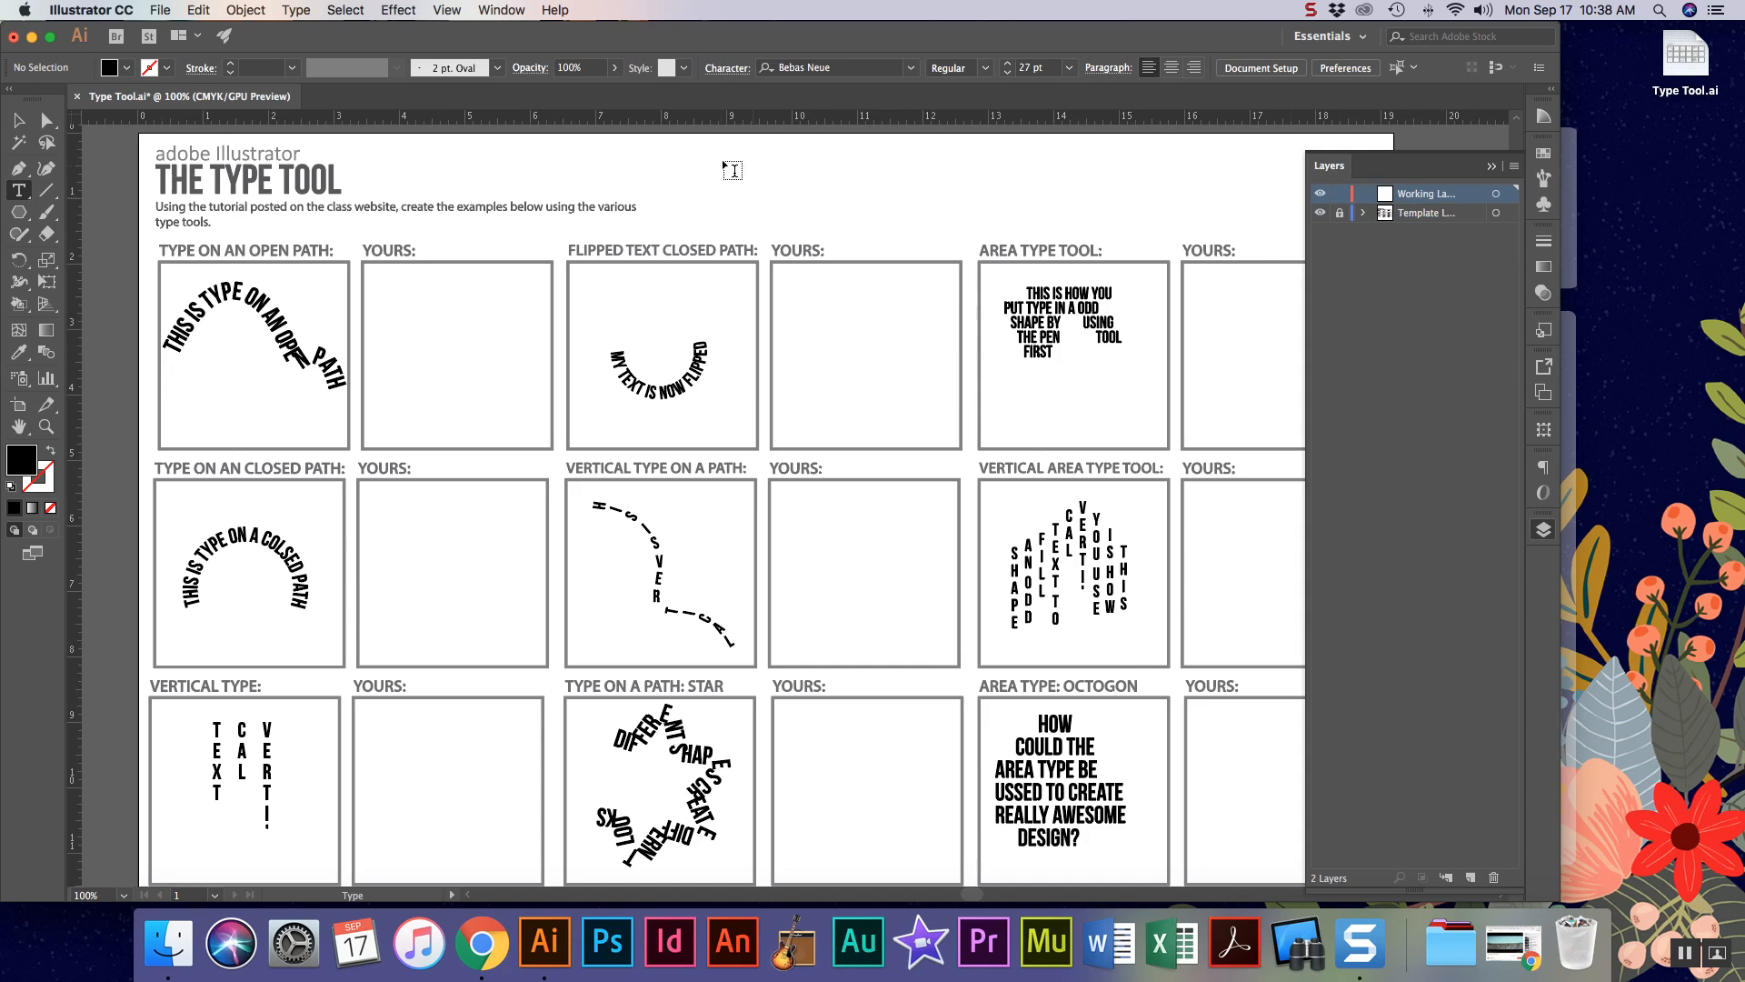
drag(723, 162, 996, 404)
text(JSFJASLDKFJ)
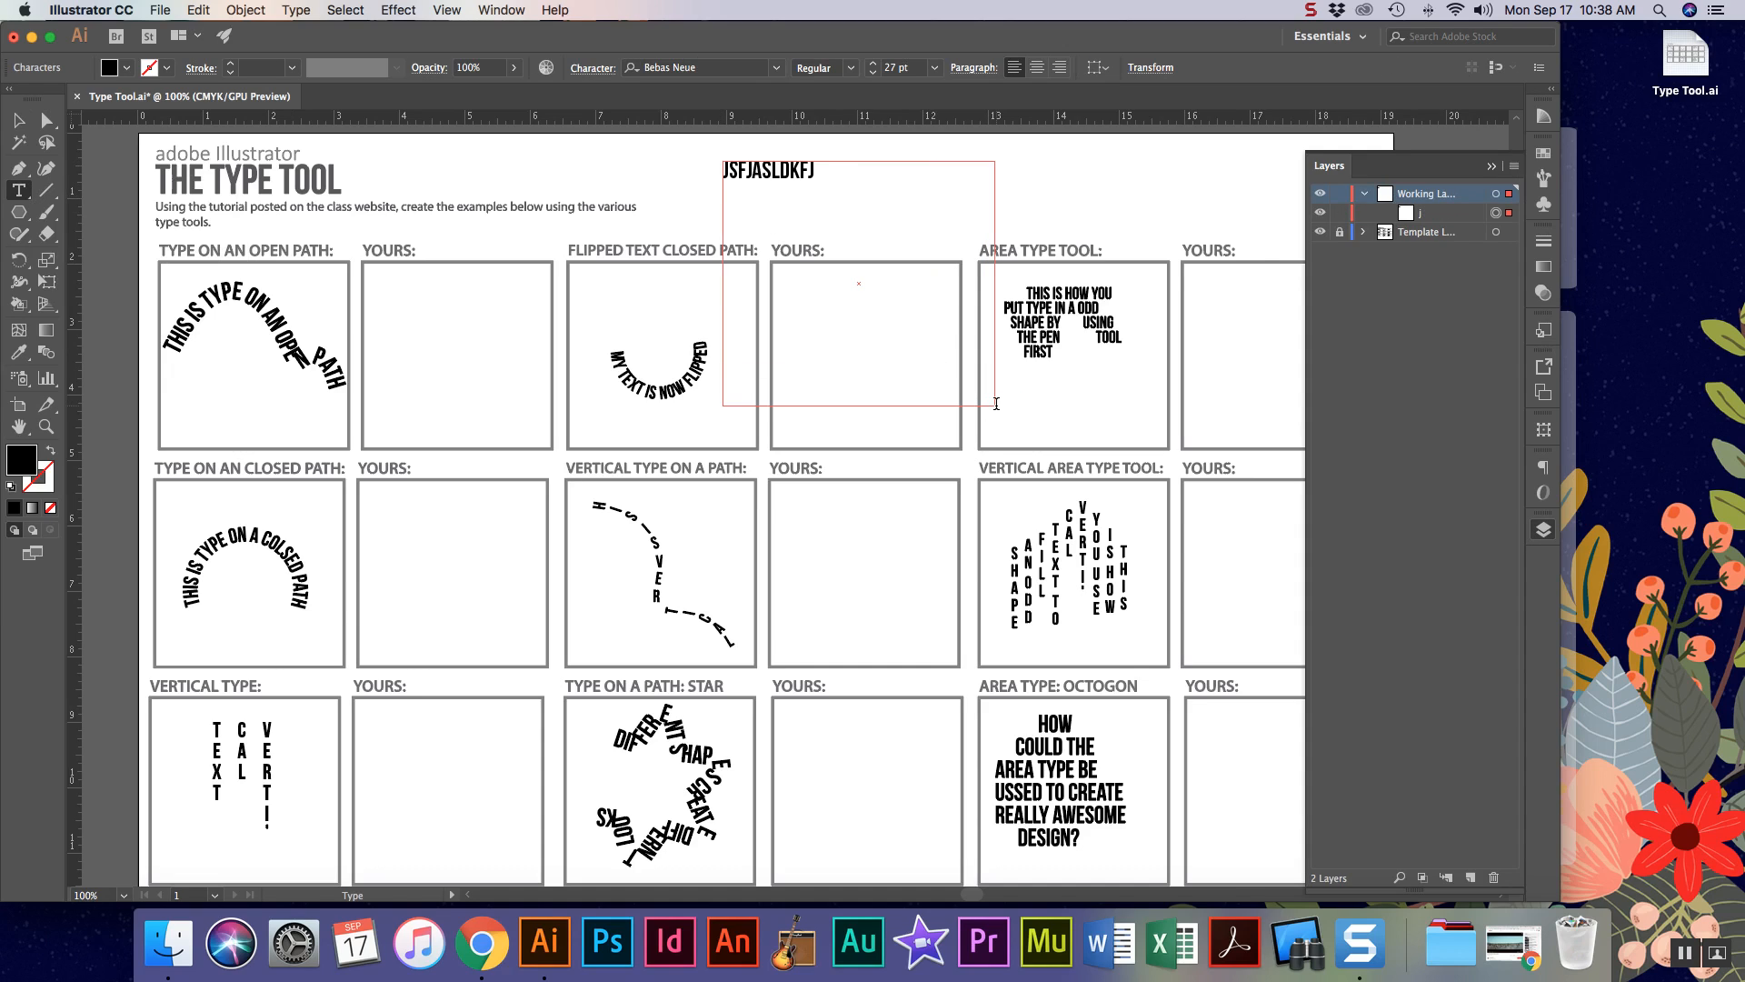
text(ALJS)
key(Escape)
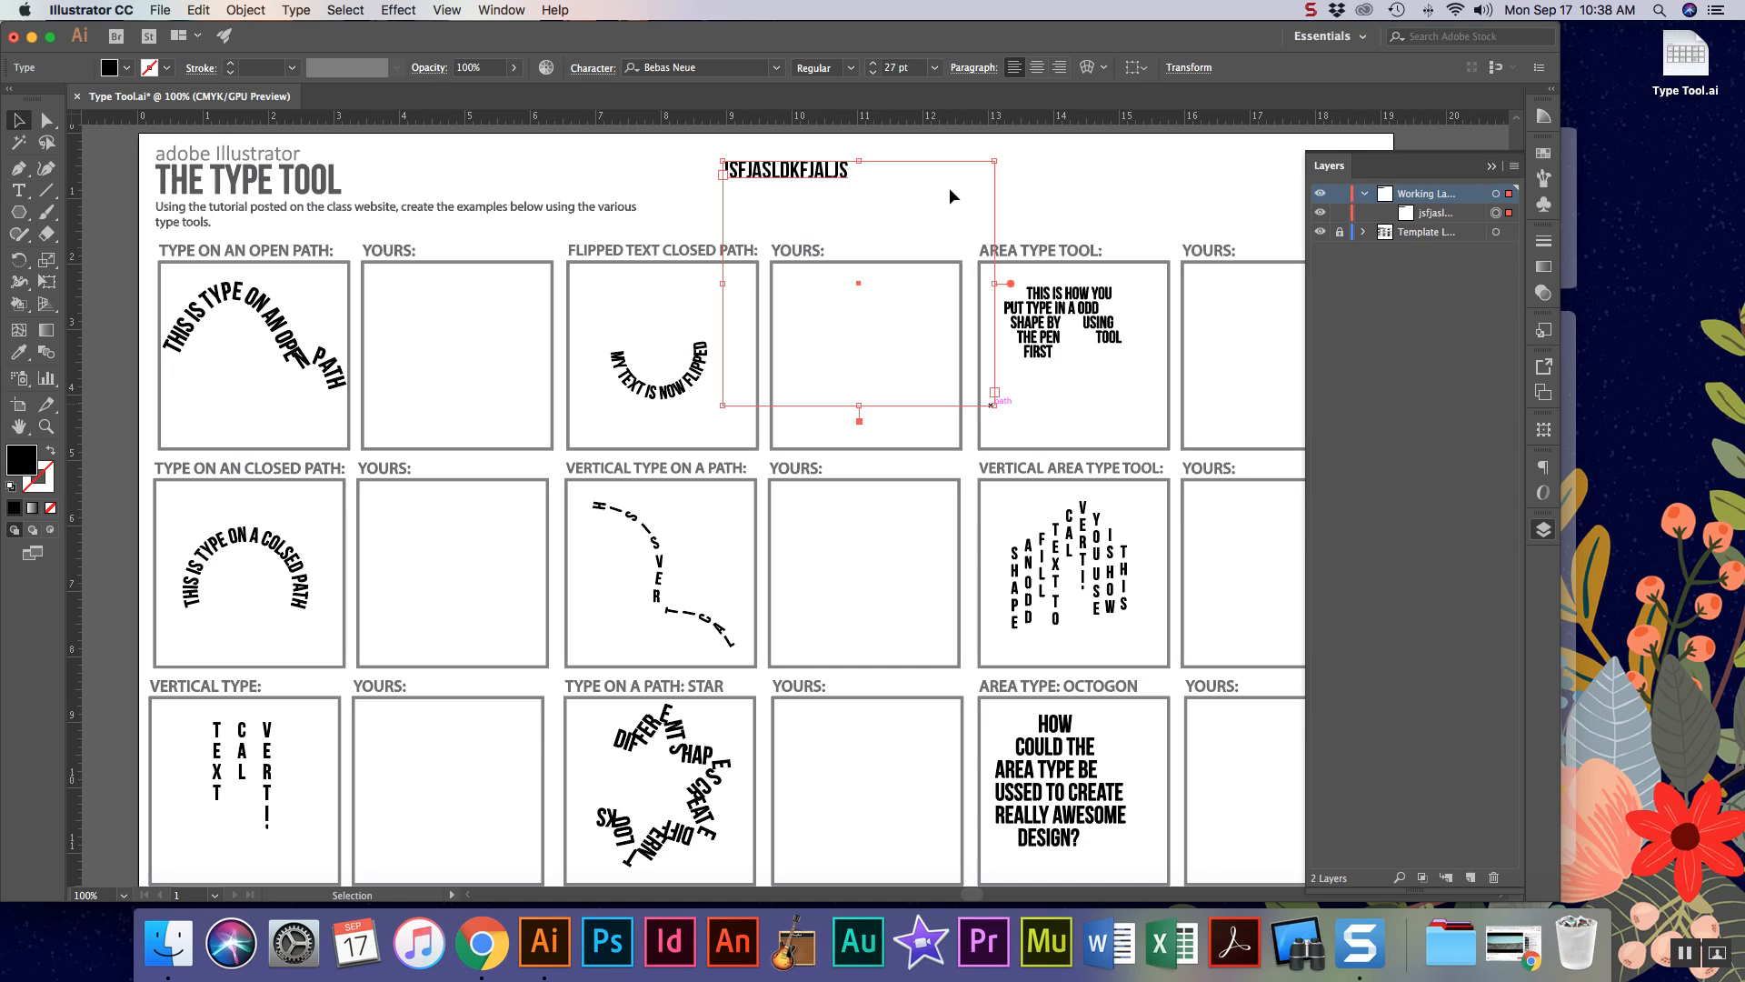
key(Delete)
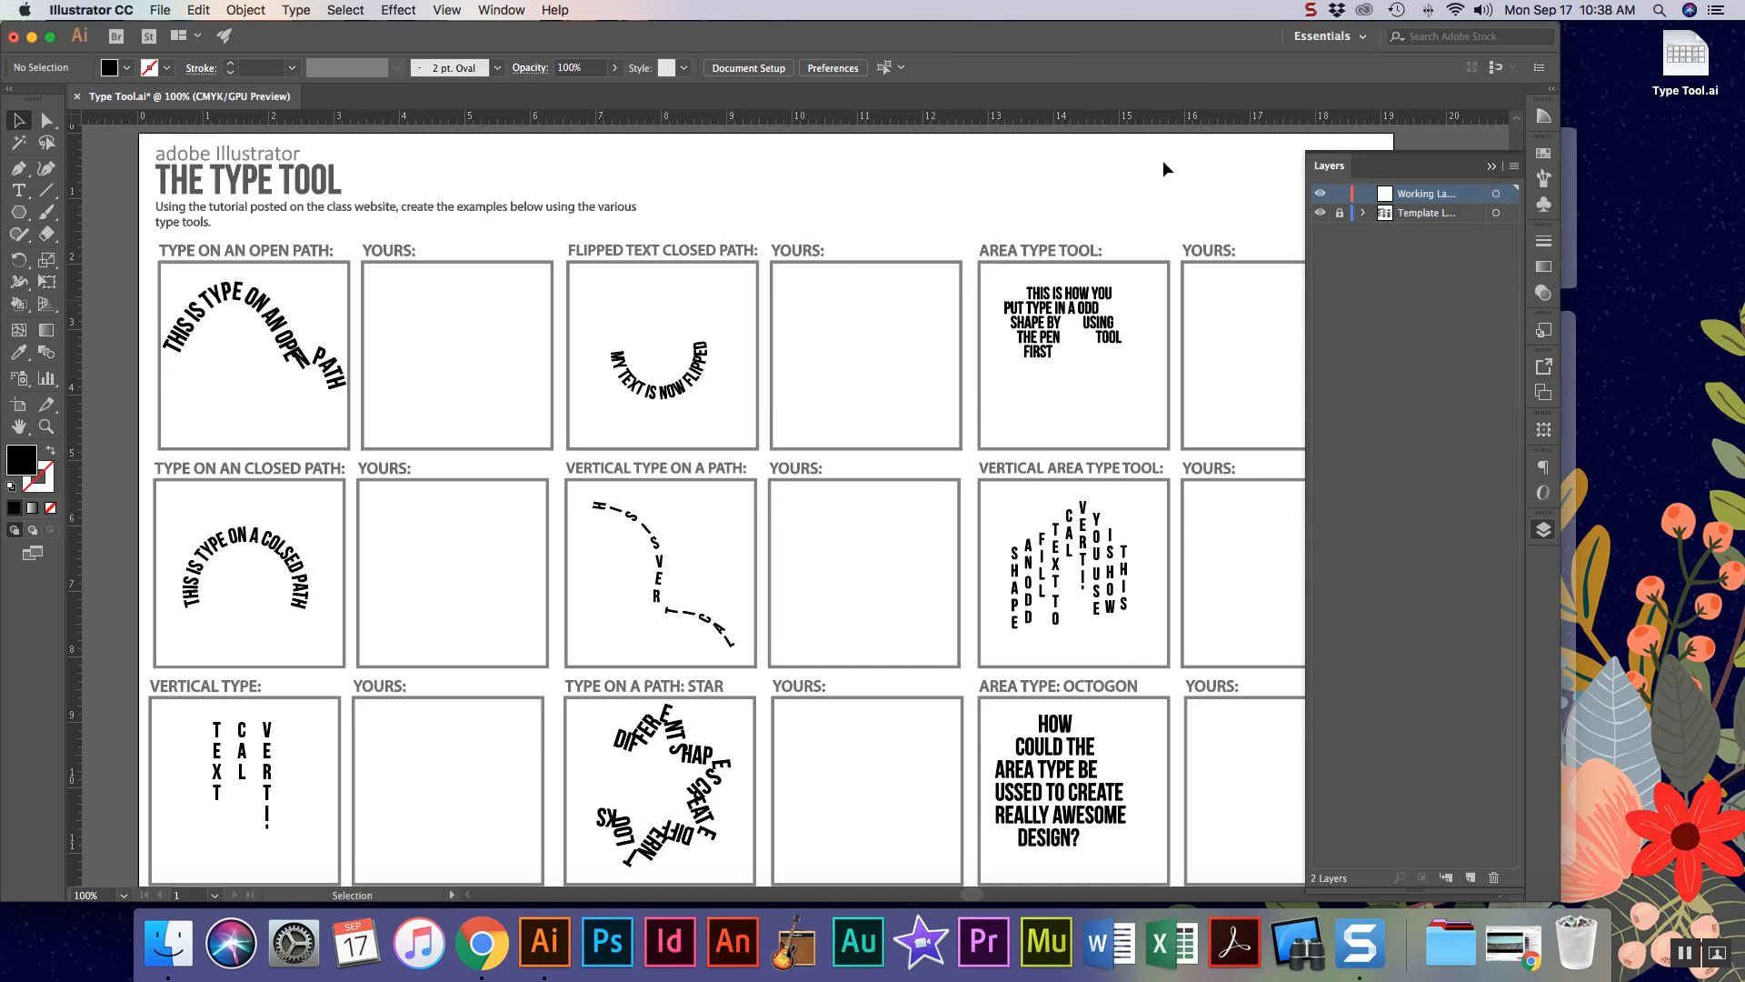
click(1492, 167)
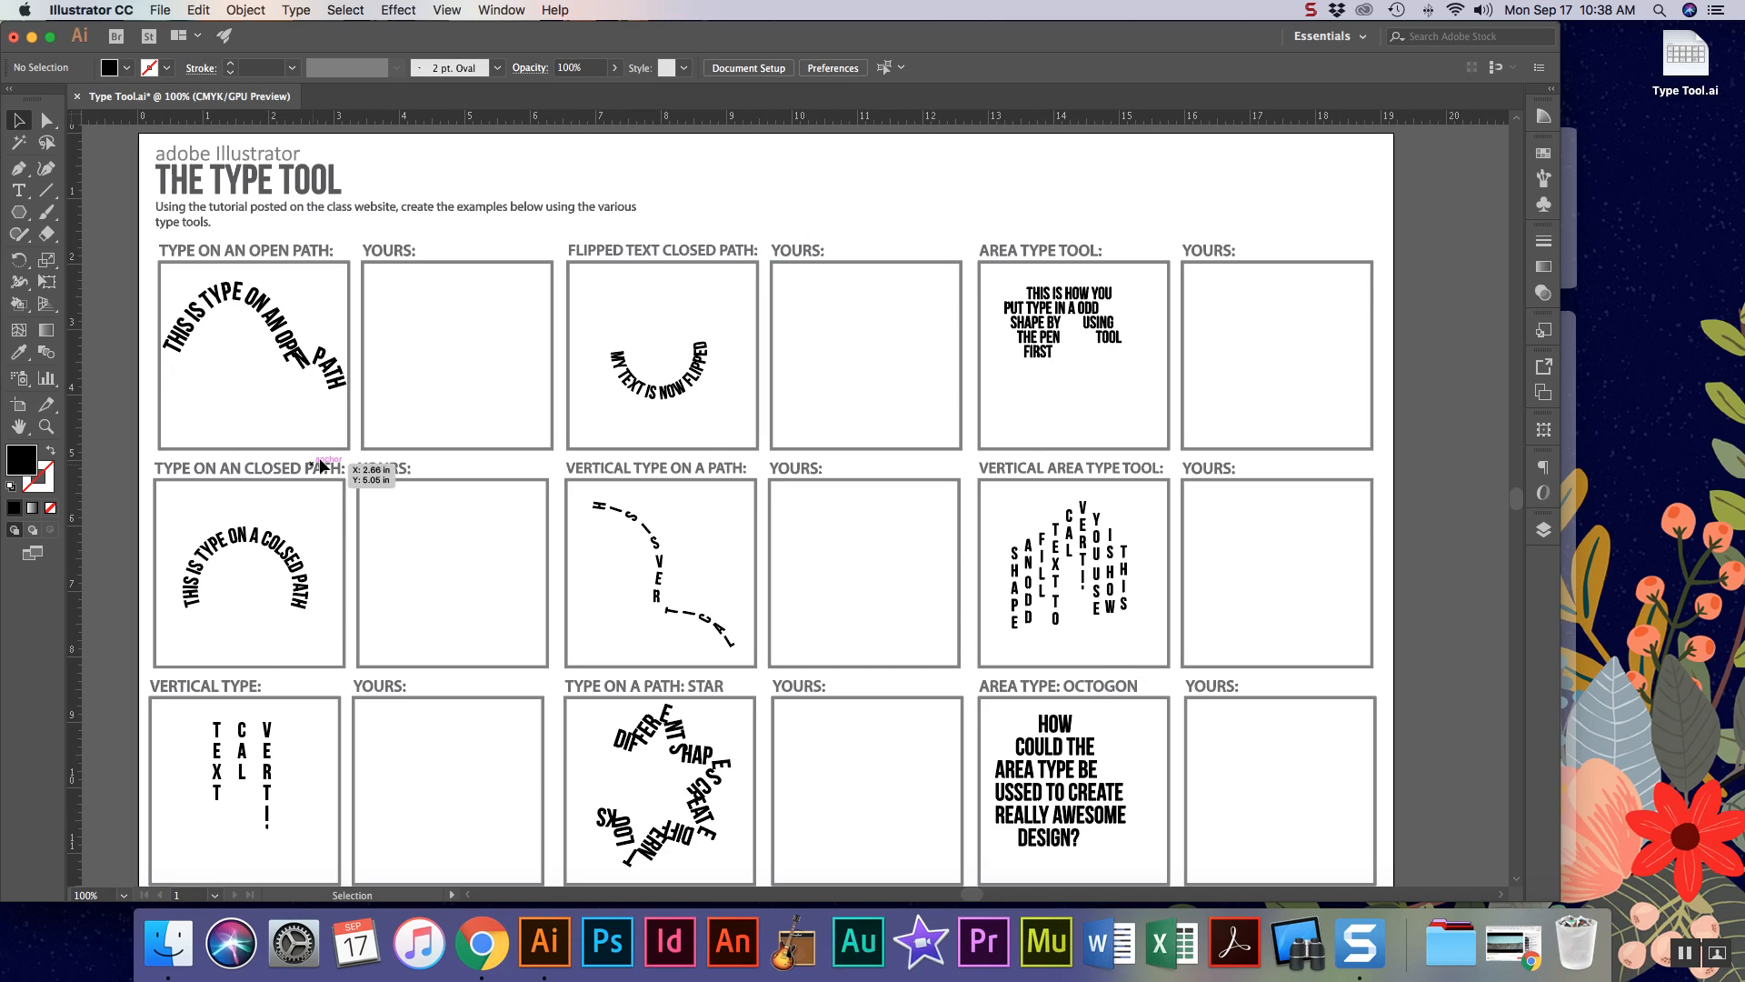
- Examine the "Type on an Open Path" example and the empty practice box beside it at 300% zoom
click(18, 190)
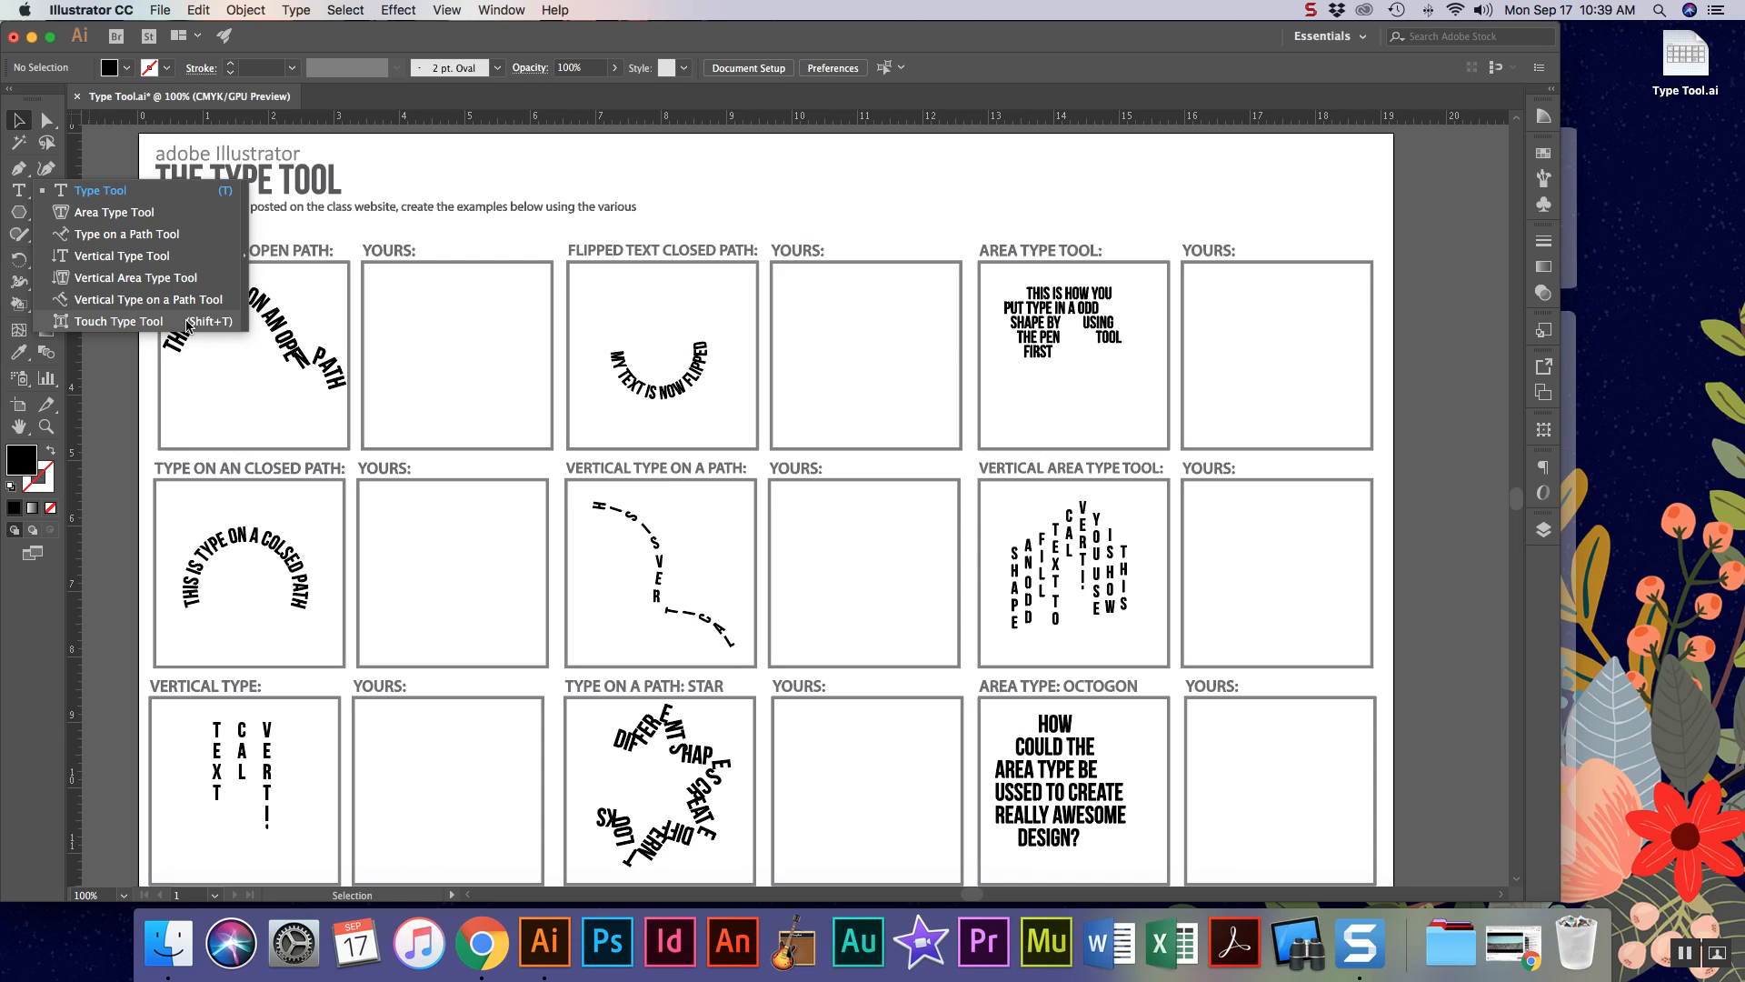
click(106, 198)
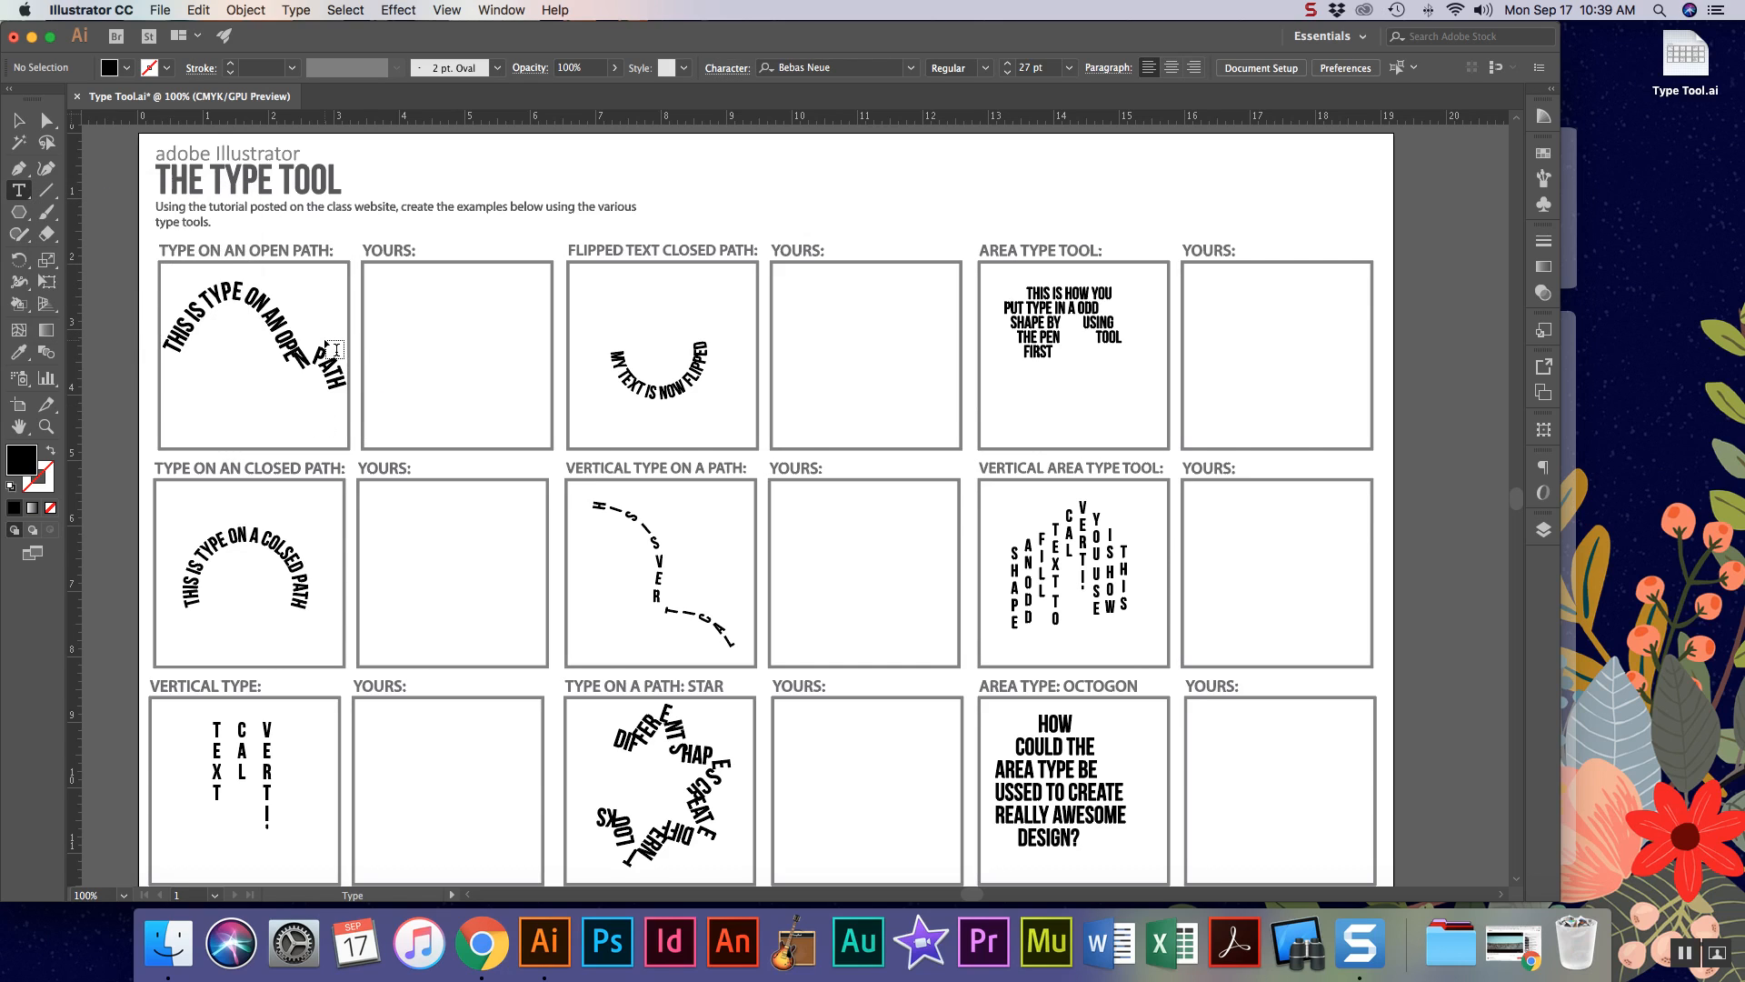
key(super+equal)
key(super+equal)
key(super+equal)
key(super+equal)
key(h)
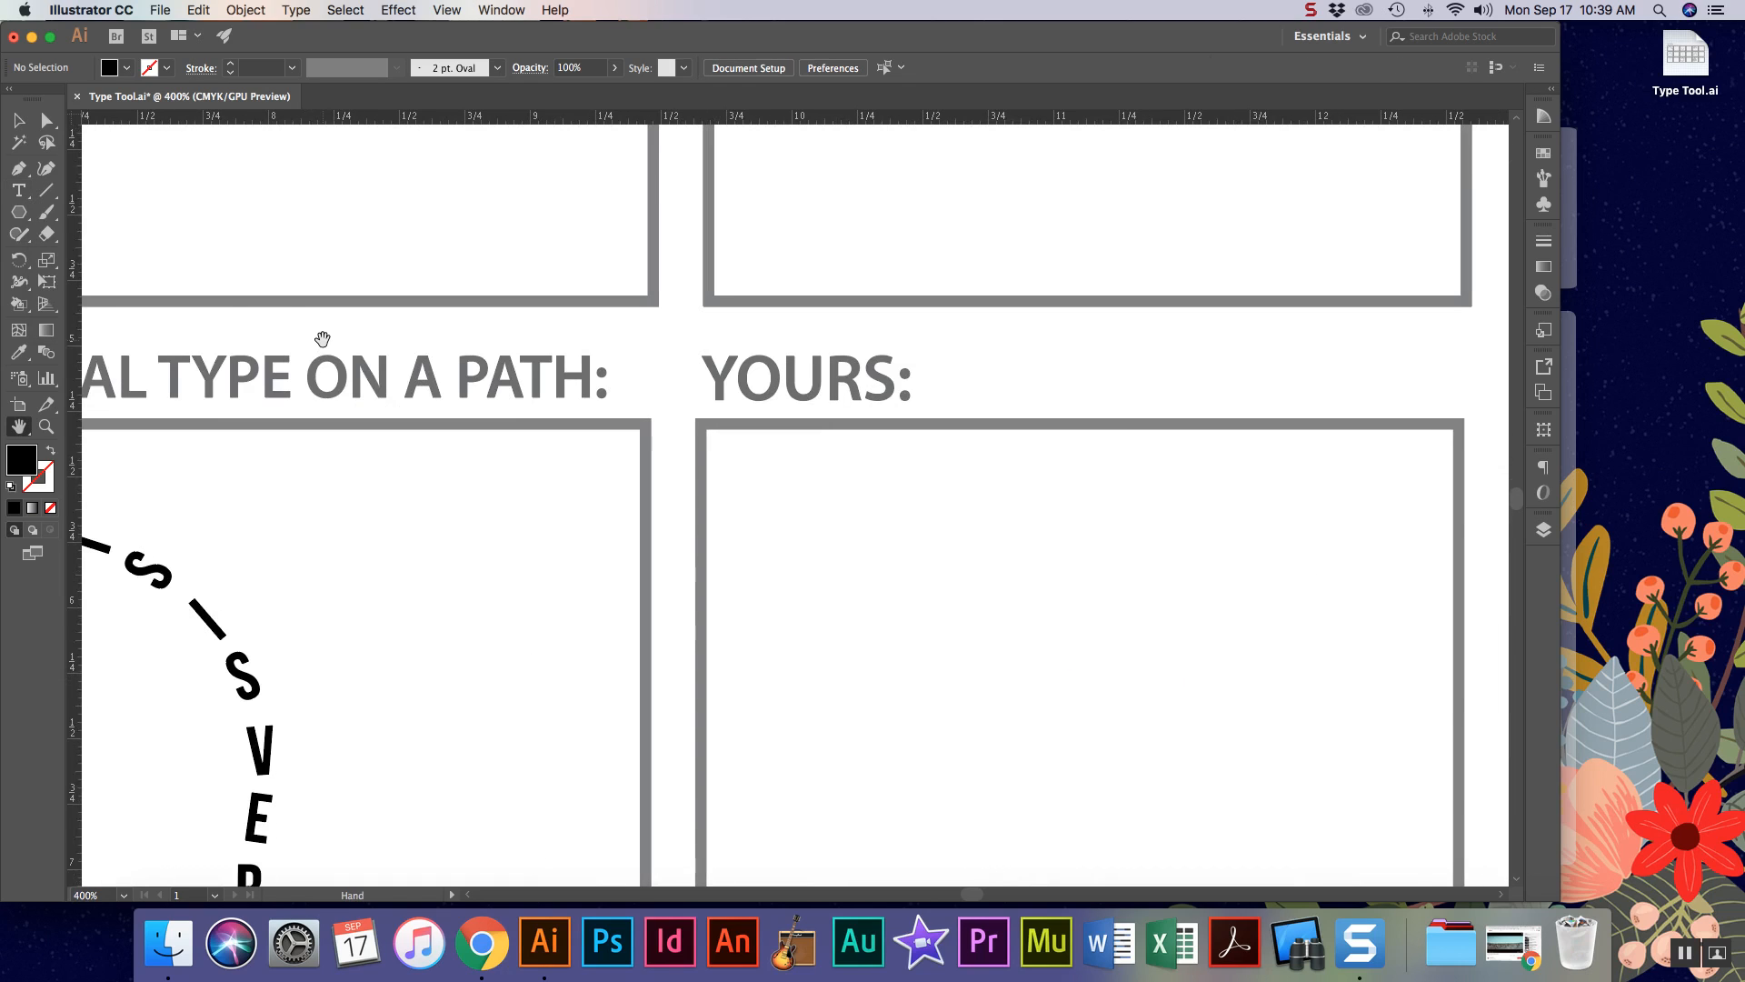
drag(366, 419, 890, 652)
drag(428, 390, 1099, 549)
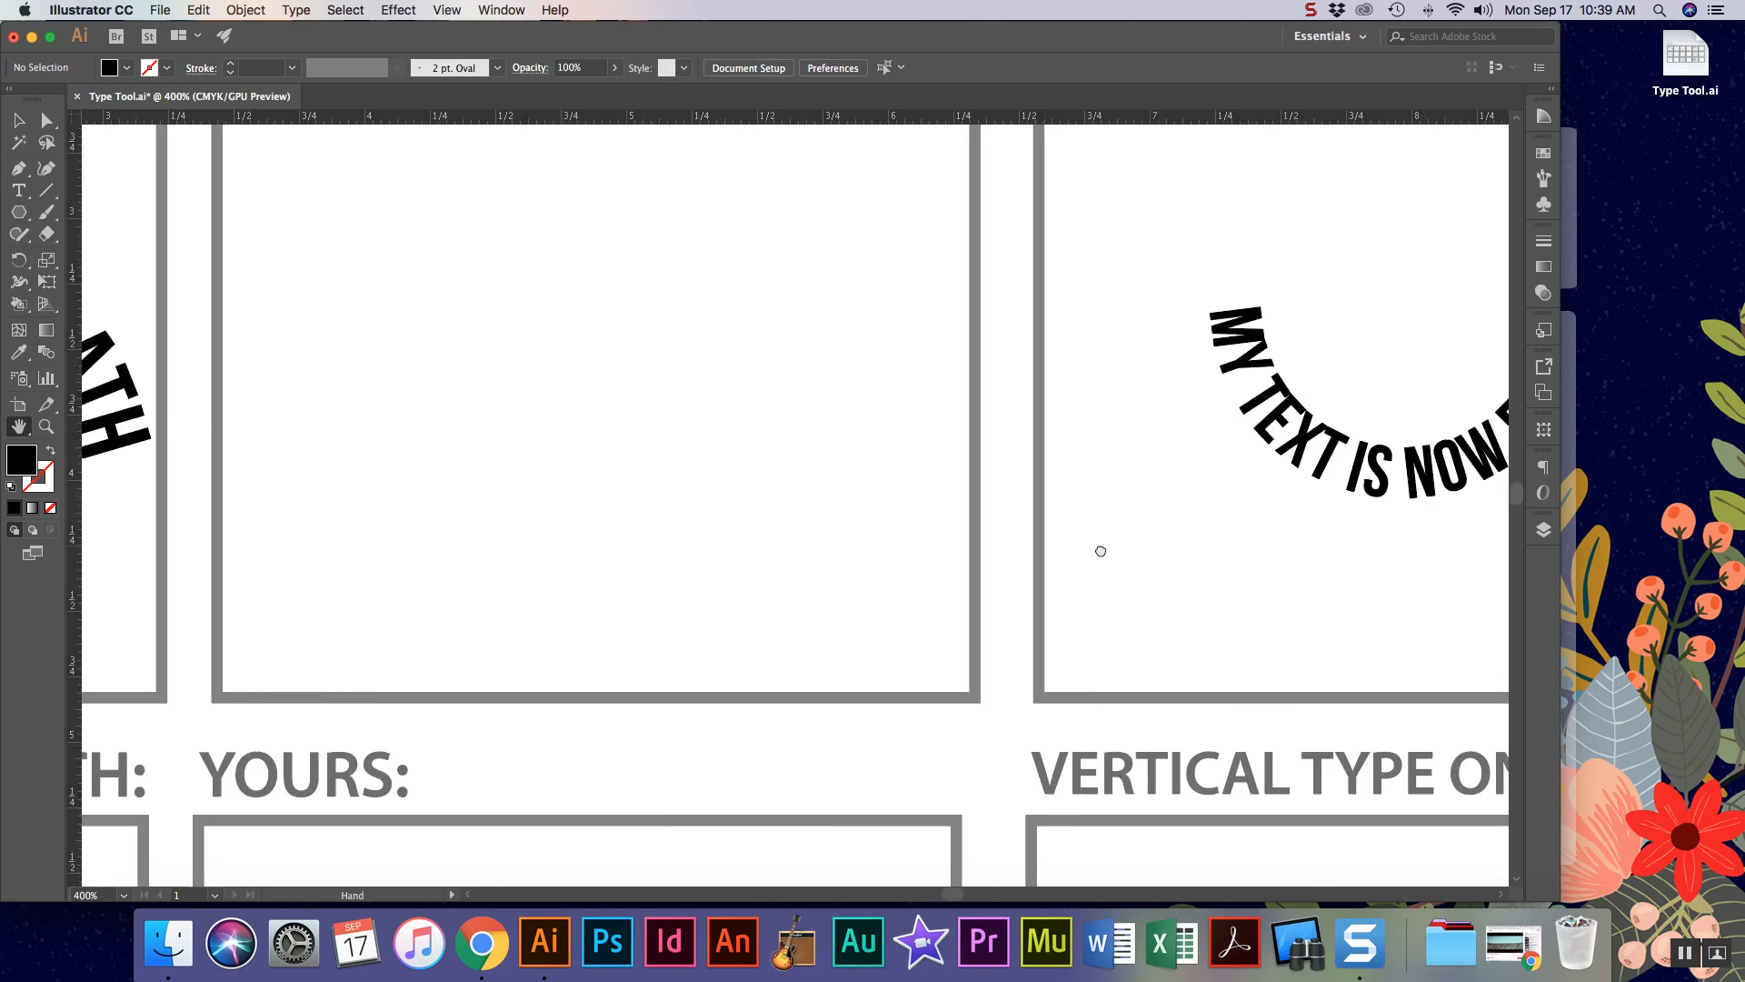
drag(450, 392, 999, 614)
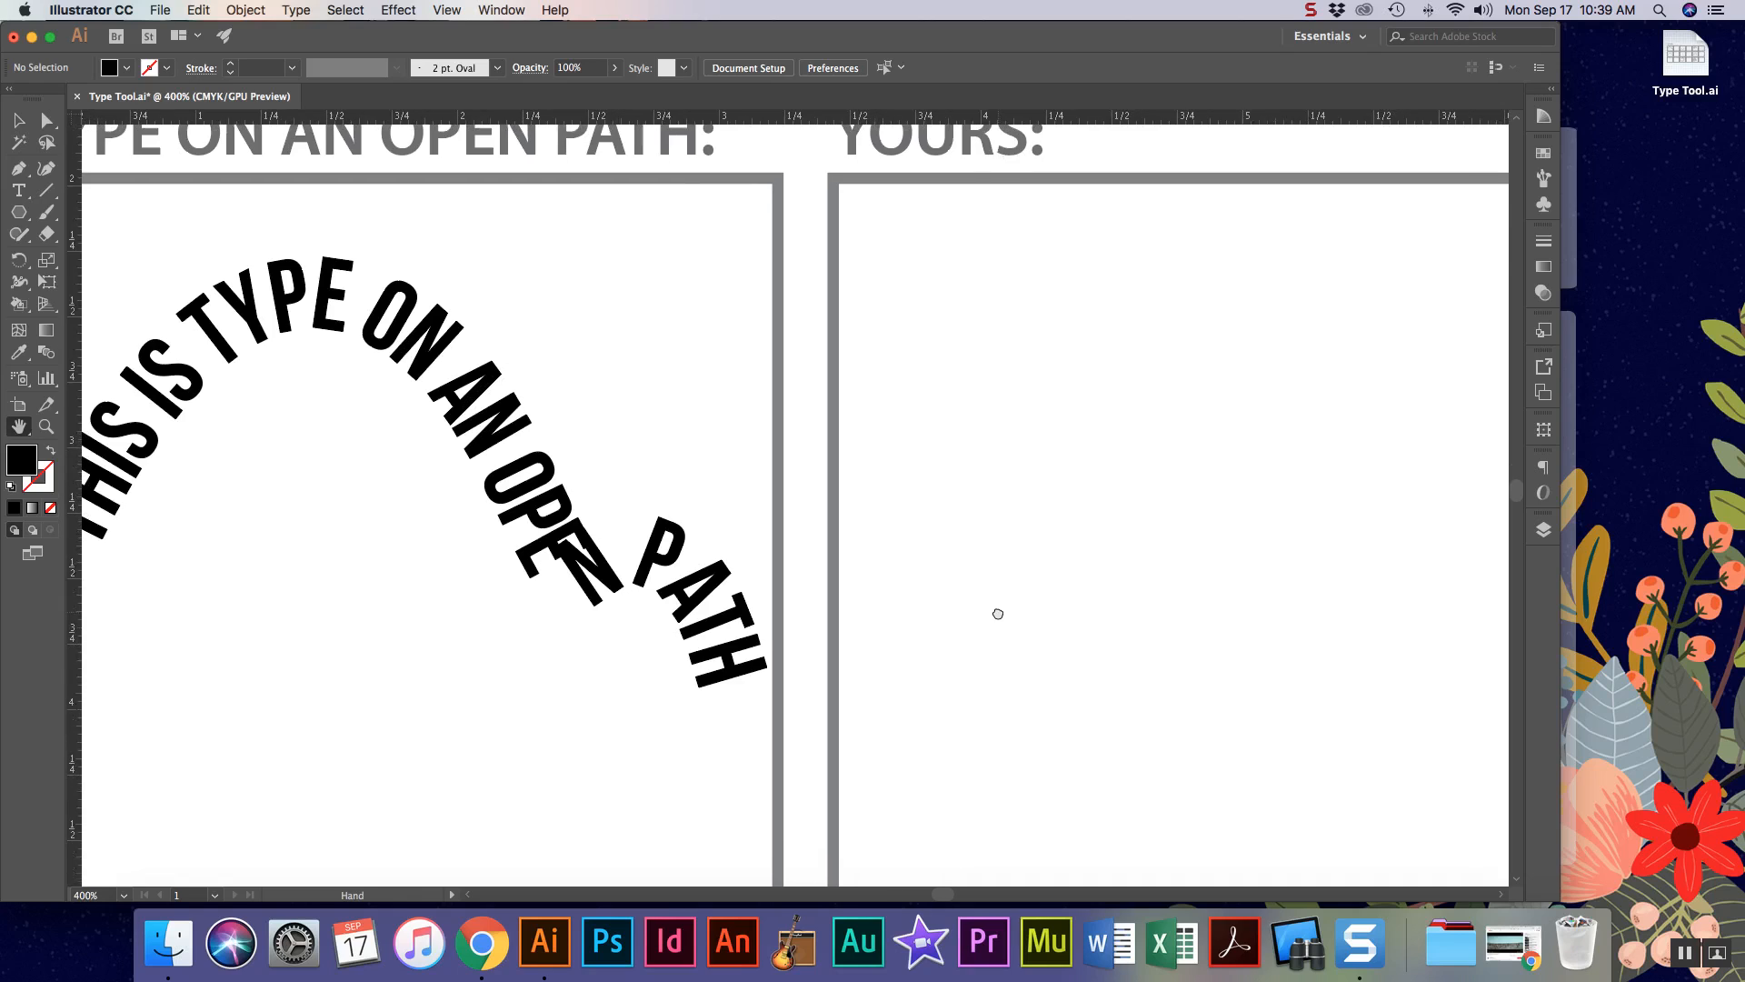
key(v)
key(super+minus)
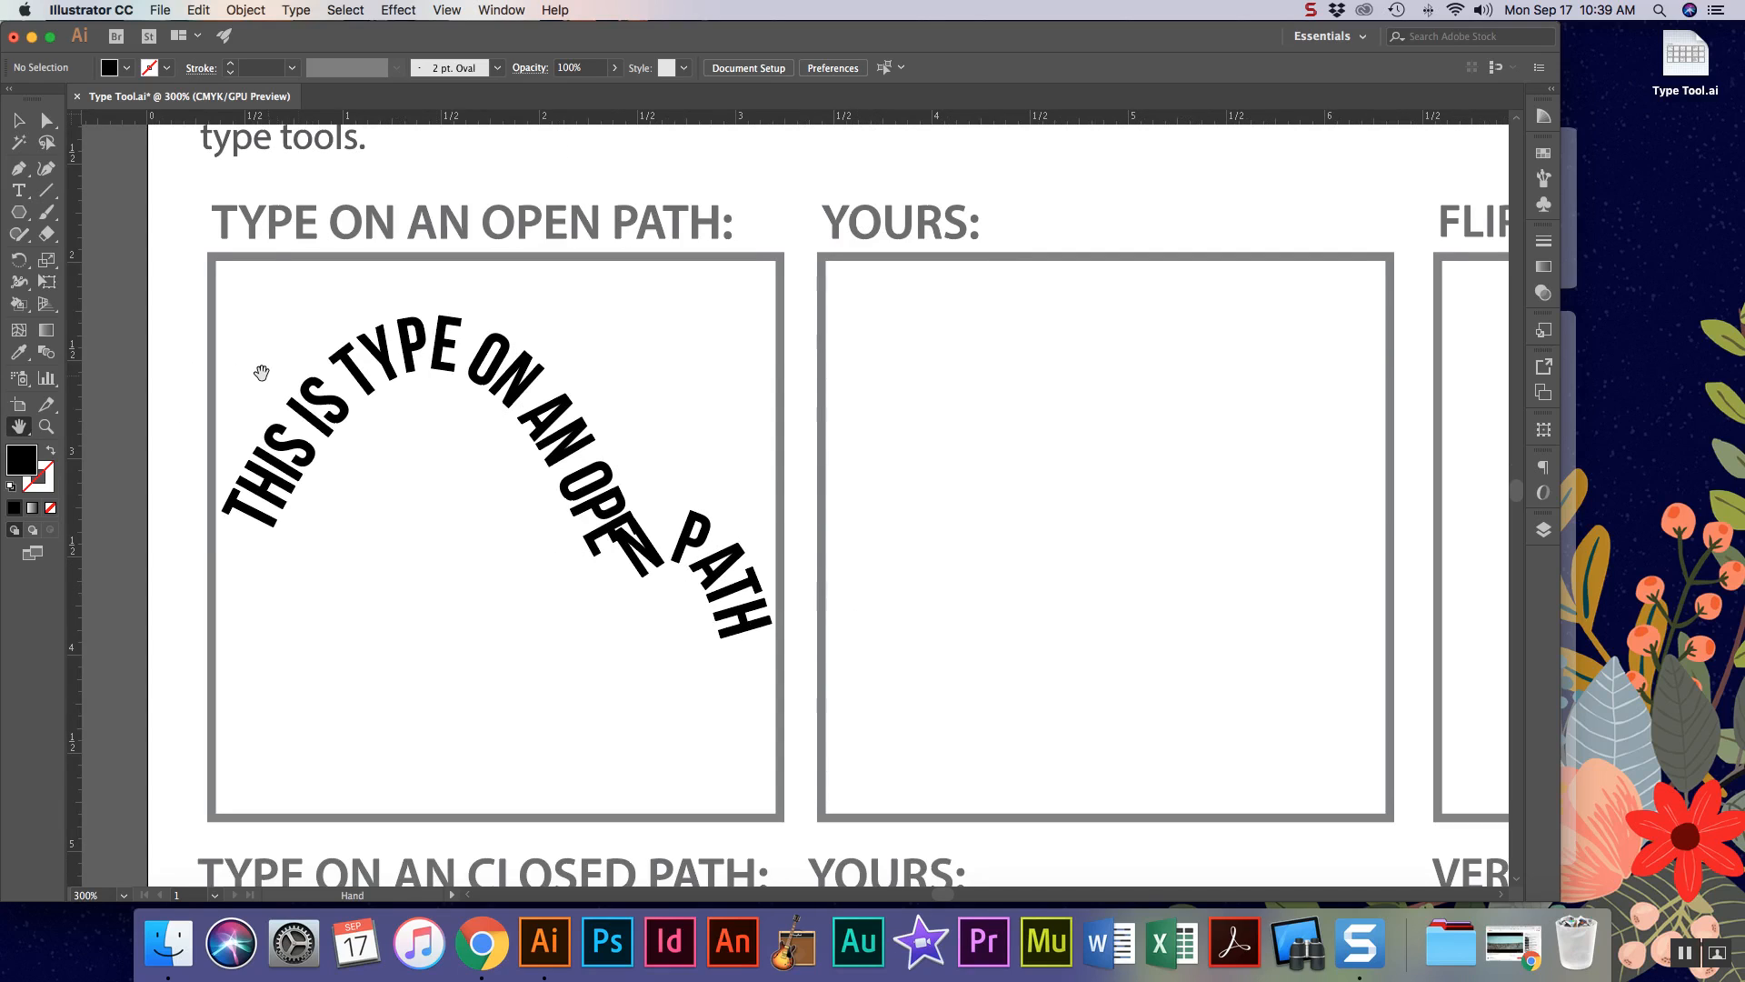
- Draw an open three-point curve with the Pen tool in the open path practice box, arching up and dipping near its end
click(19, 169)
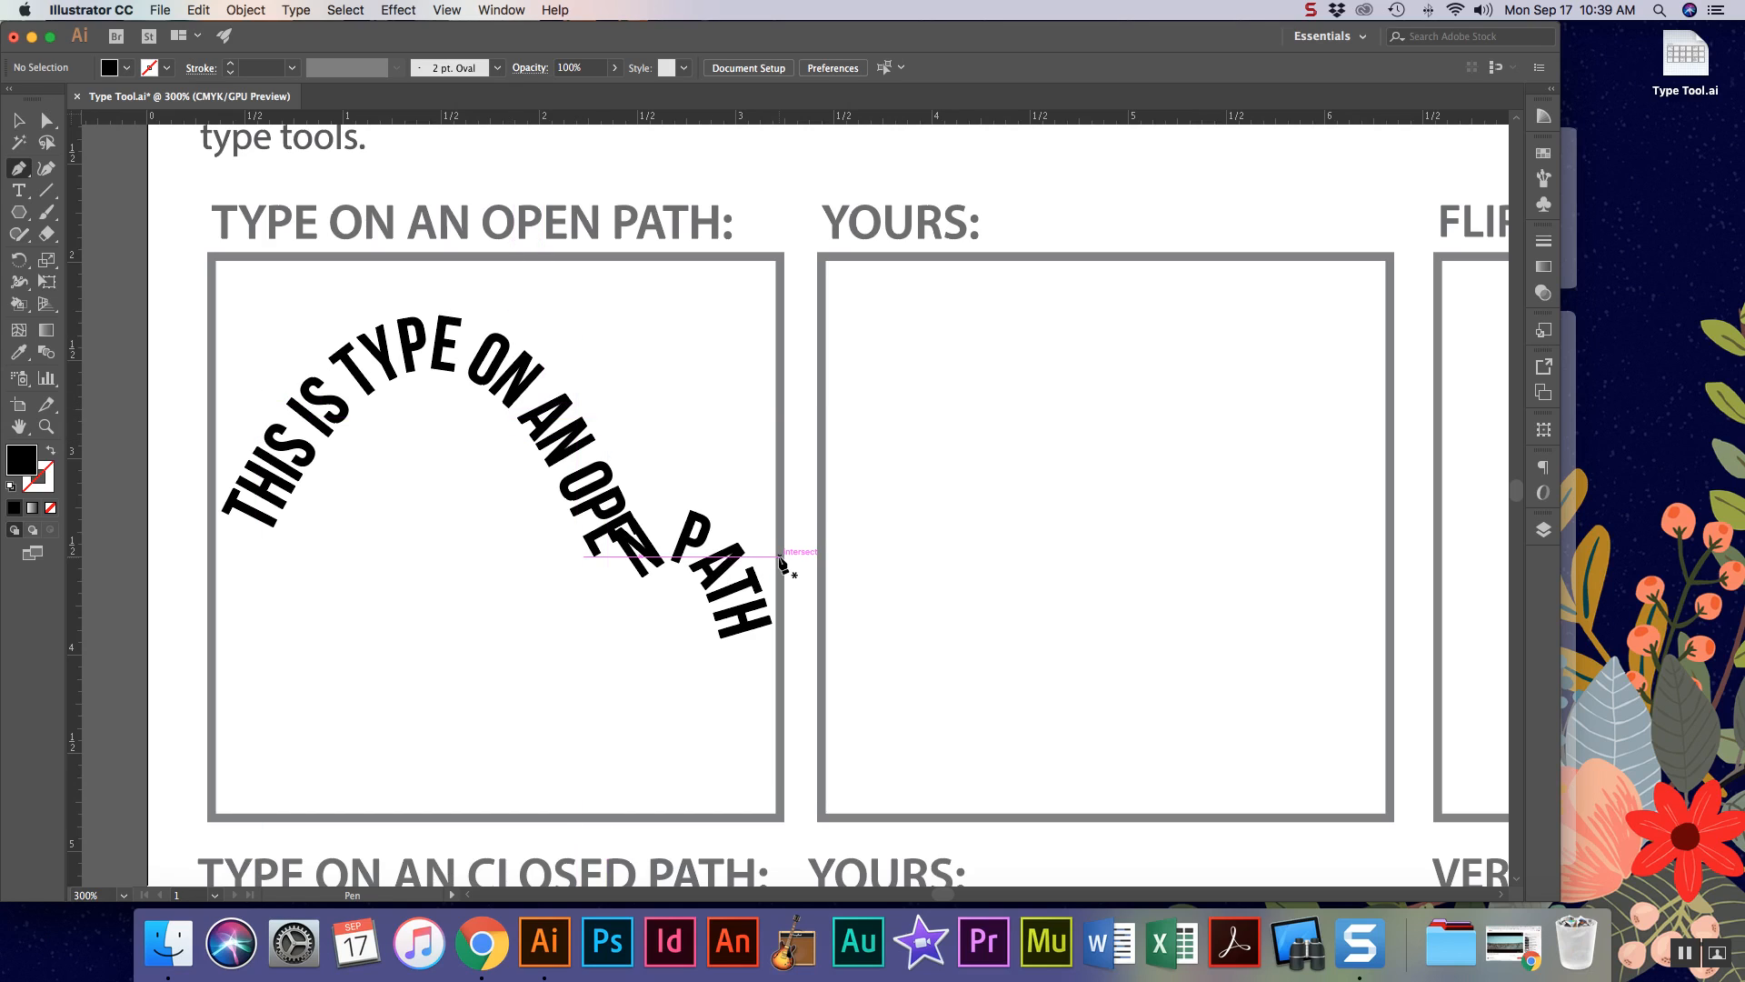
scroll(591, 509, right, 3)
scroll(590, 509, down, 1)
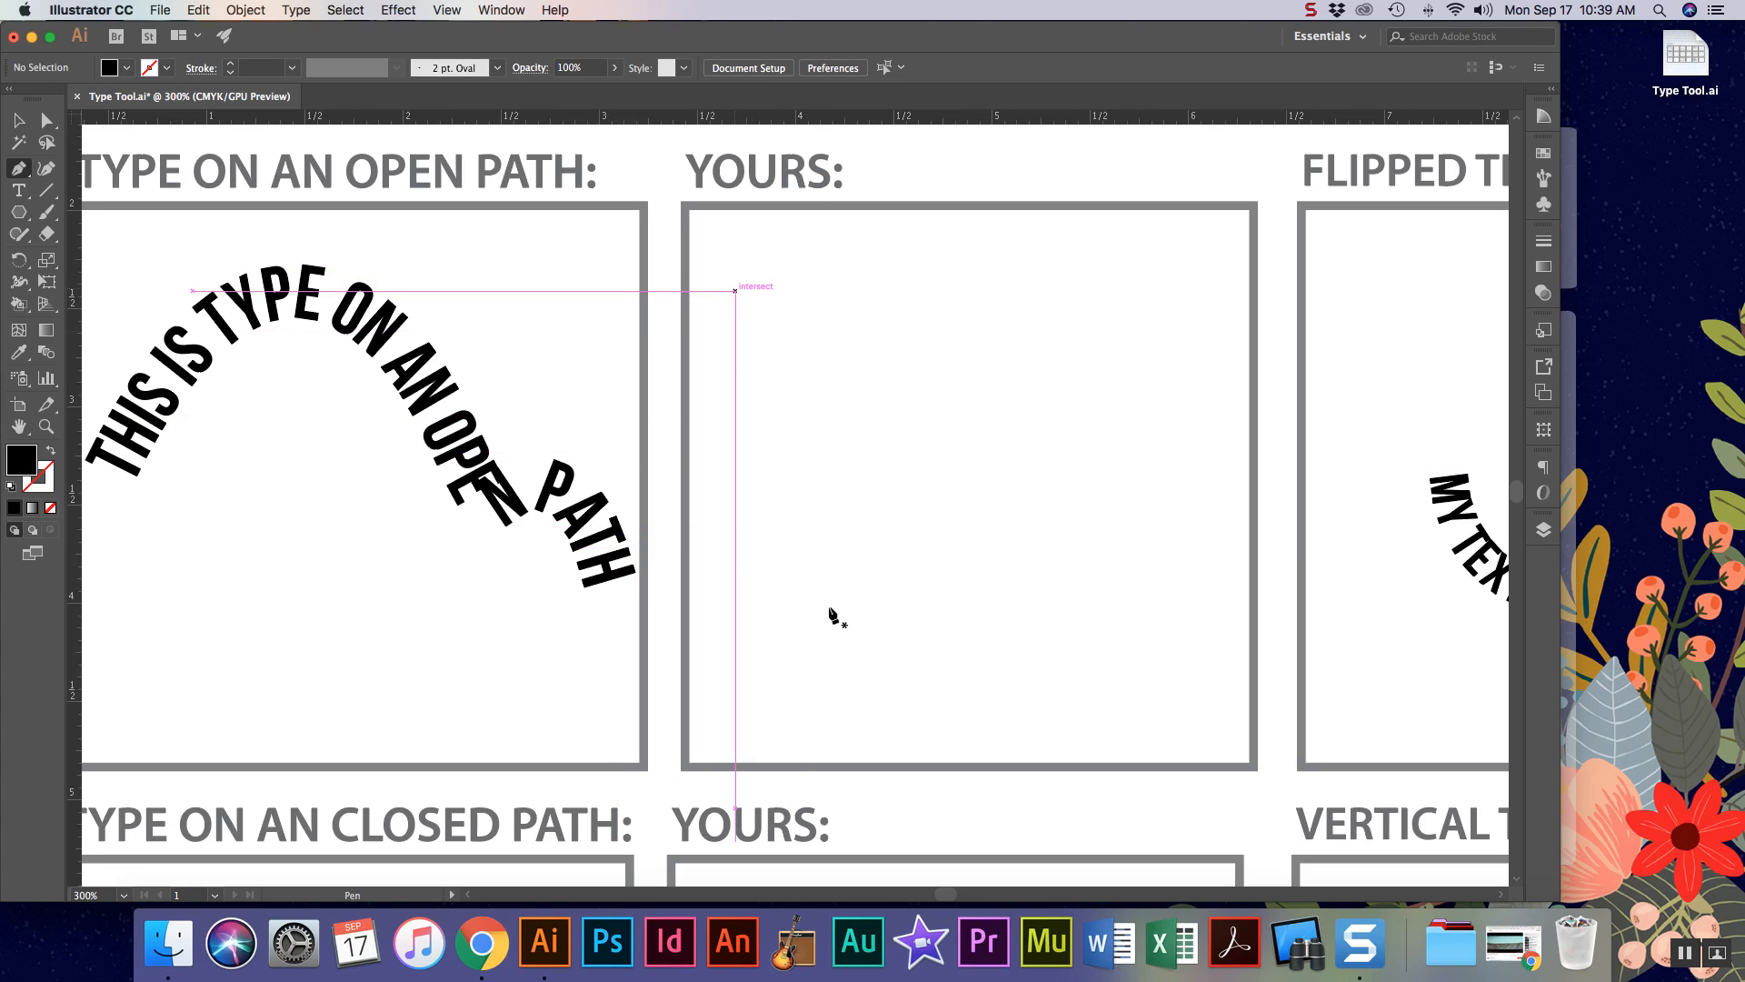
click(749, 648)
drag(857, 390, 1022, 389)
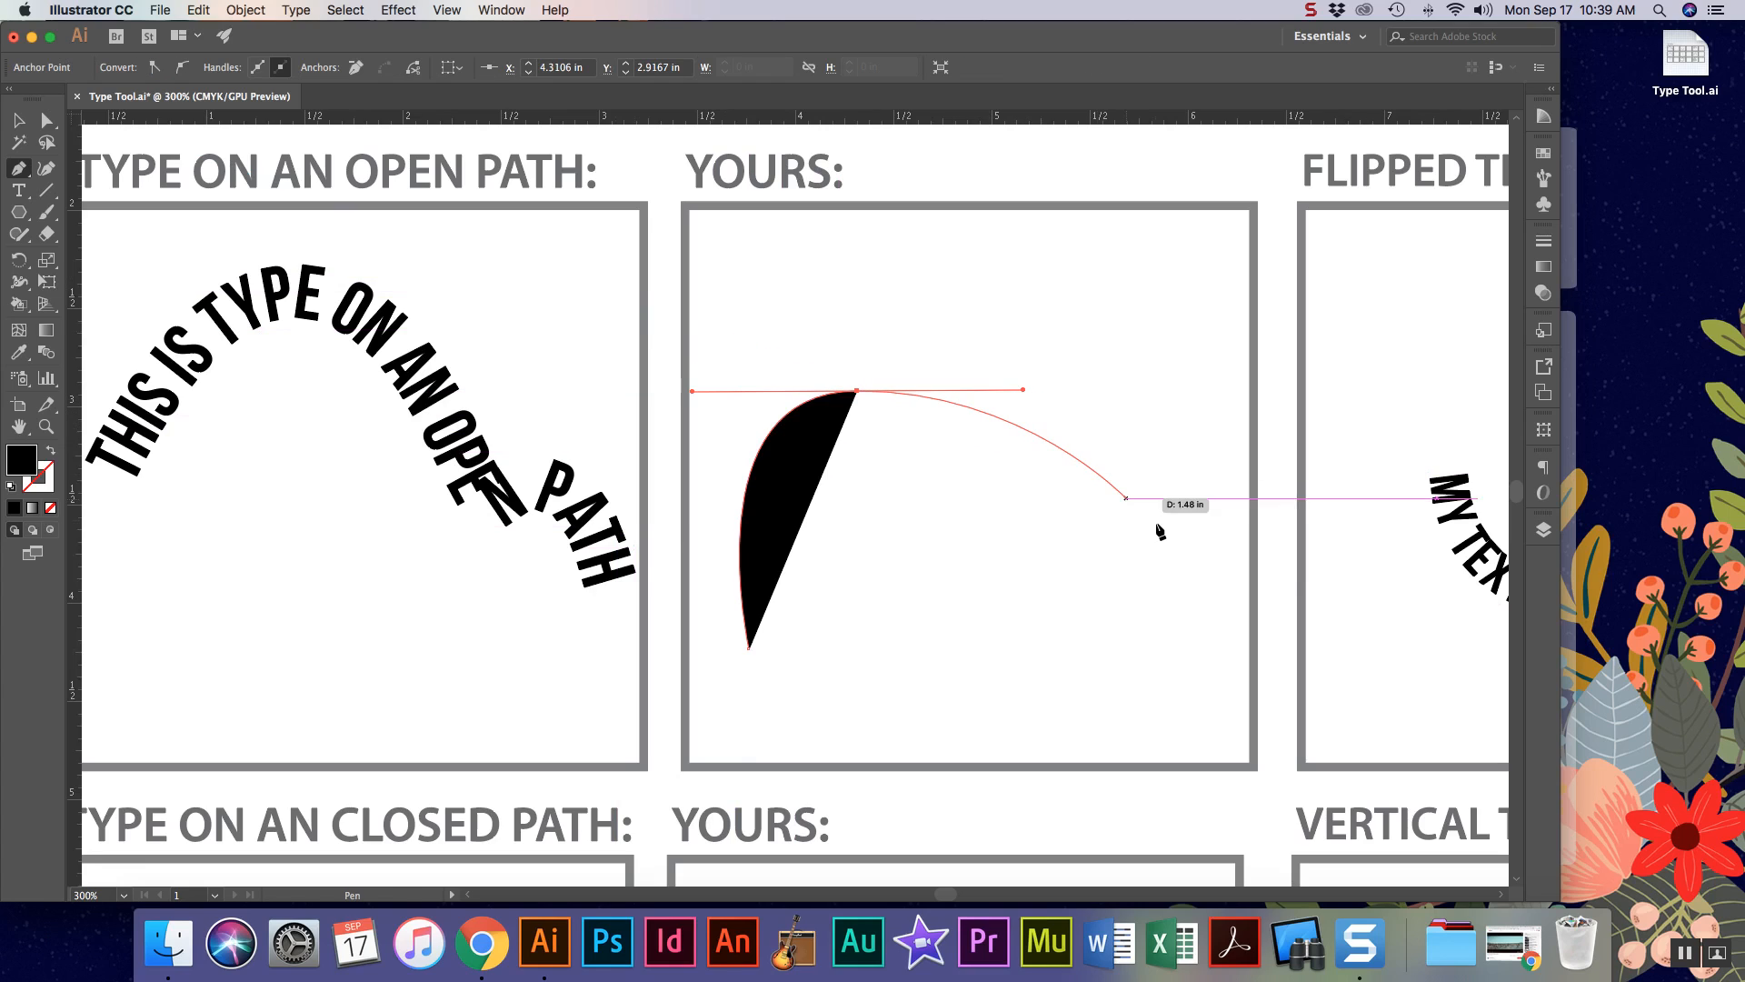
drag(1156, 525, 1215, 428)
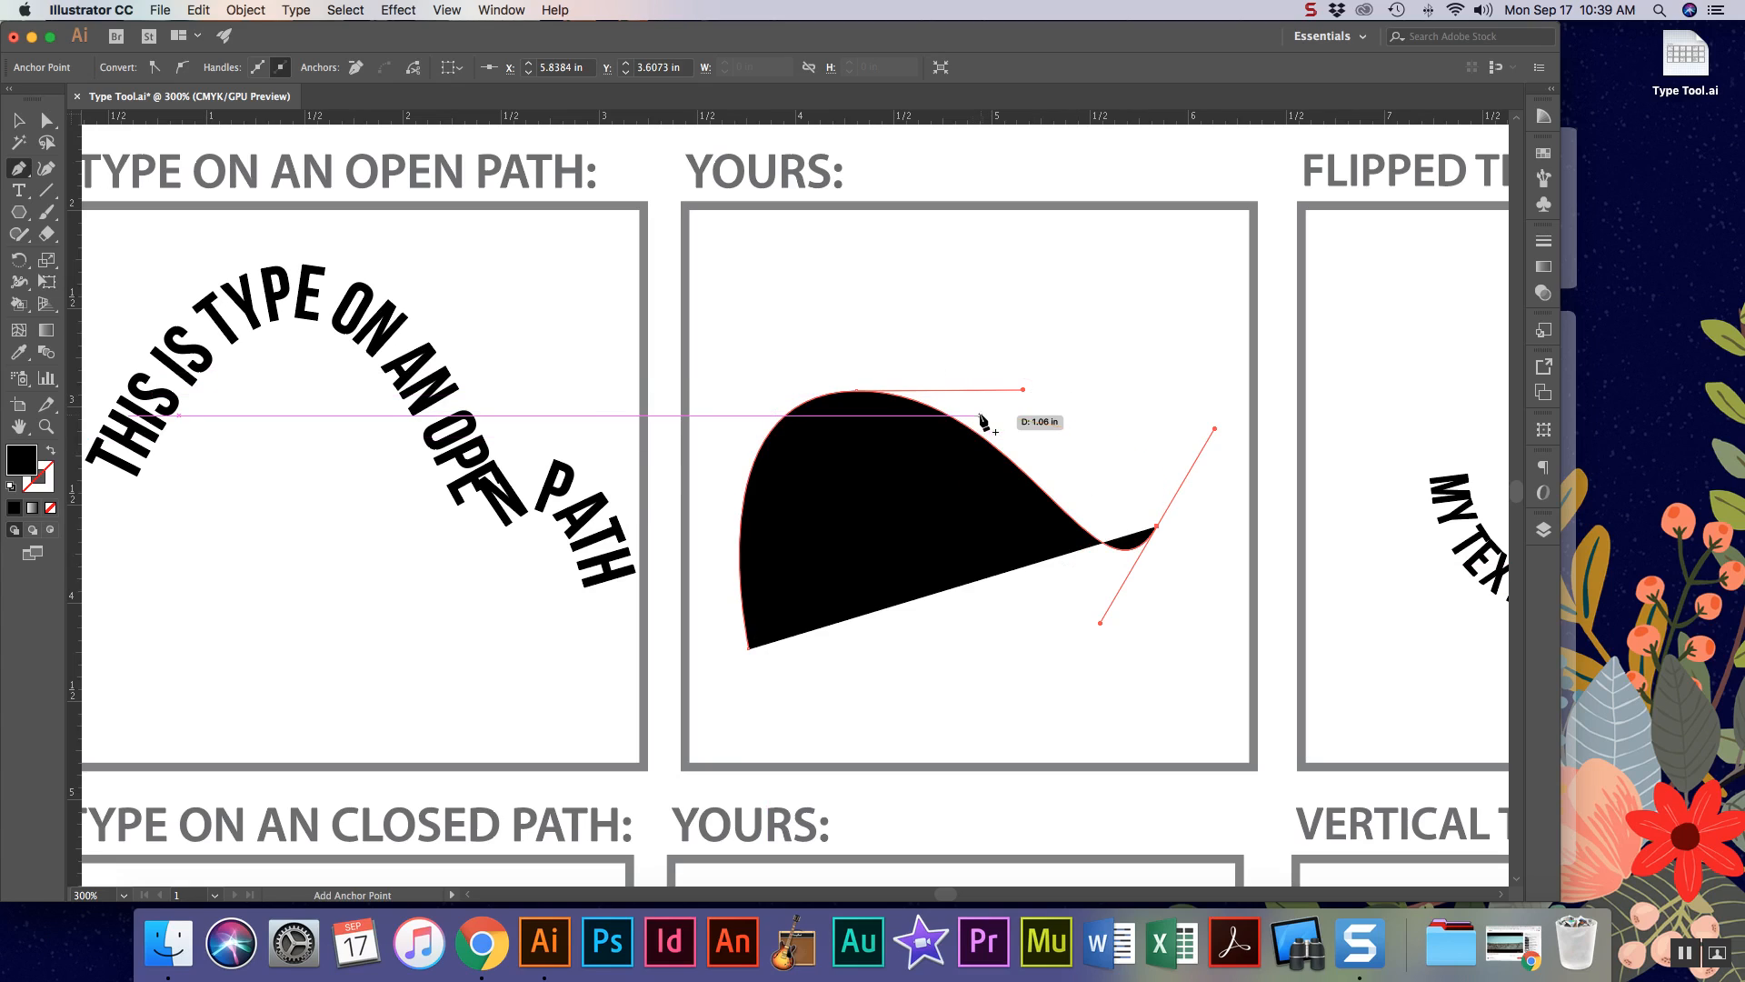
key(Escape)
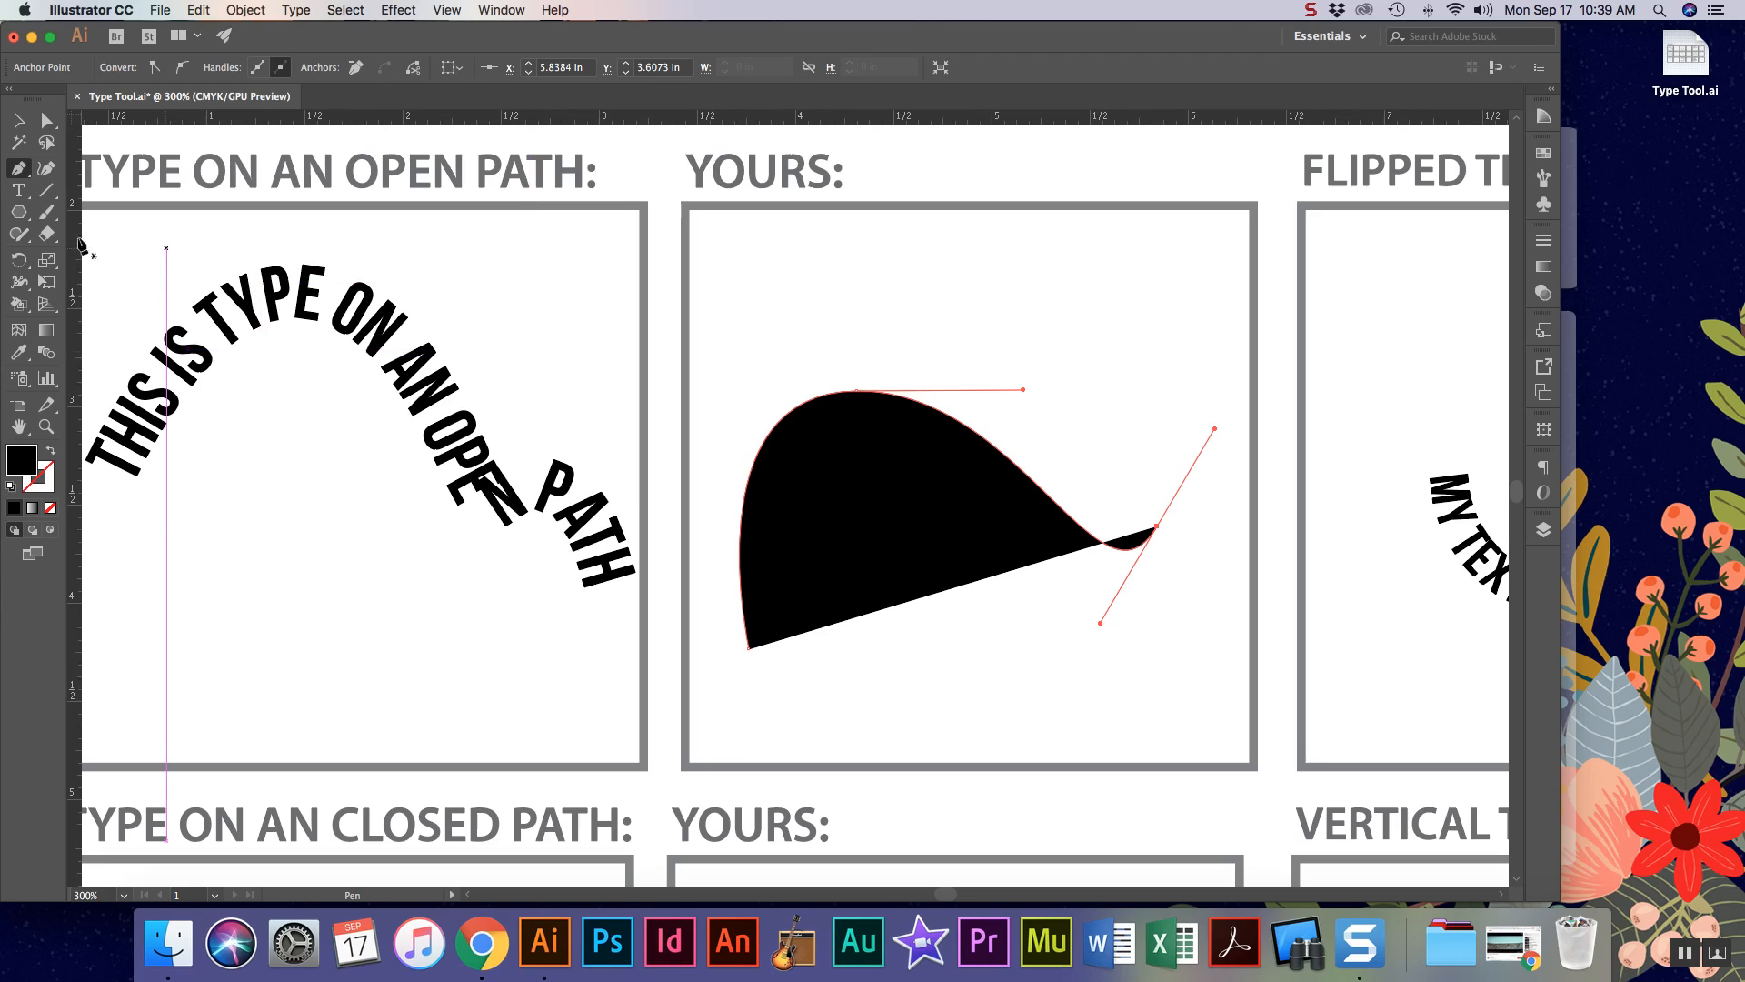
click(21, 172)
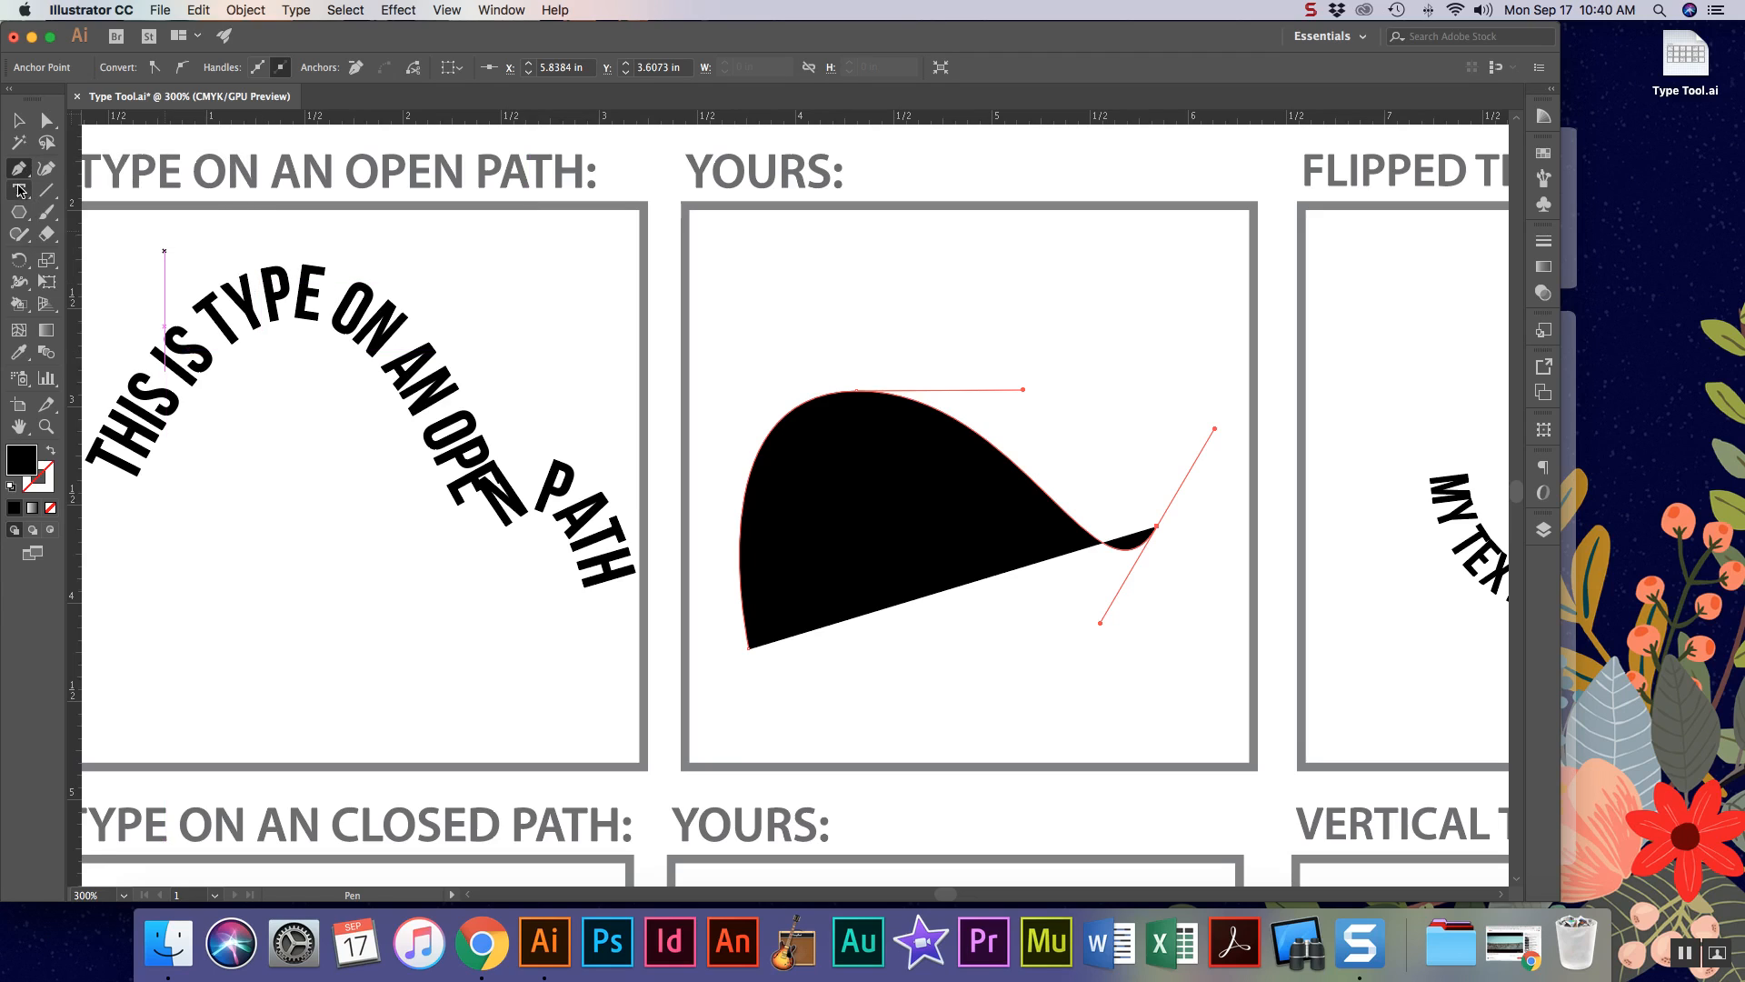
- Add the text "SO NOW I CAN TYPE ON A PATH" along the curve with the Type on a Path tool
click(18, 190)
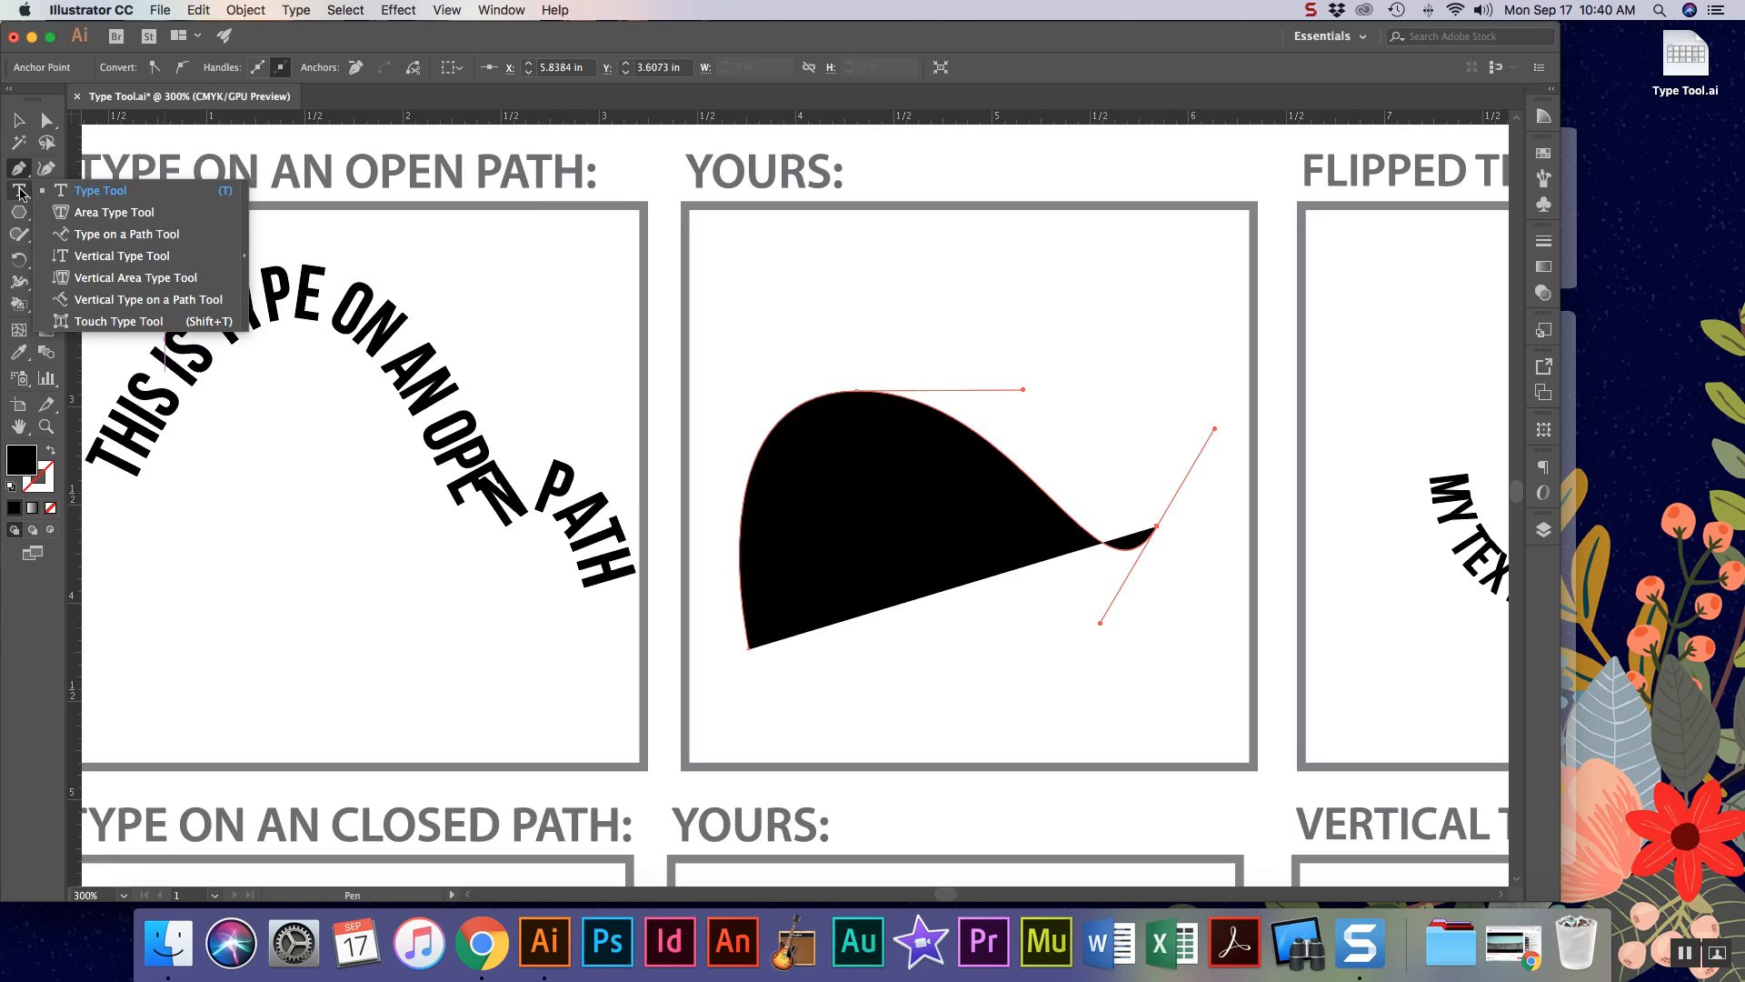
click(136, 235)
click(743, 633)
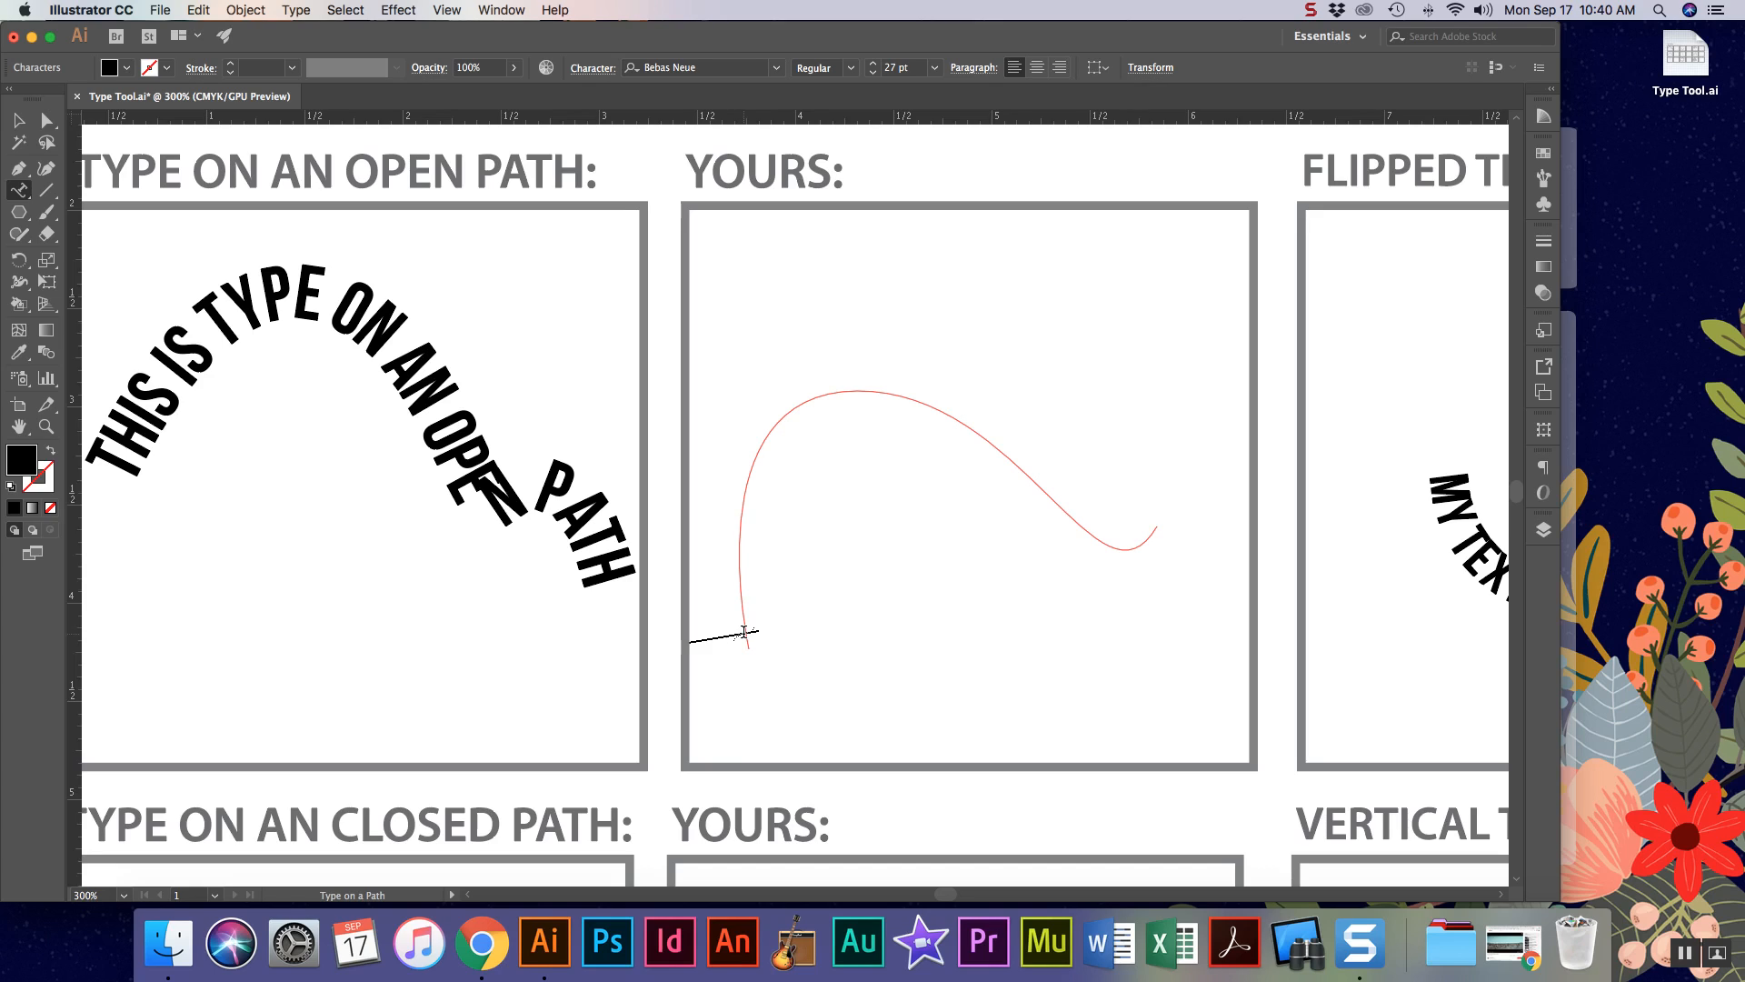
text(SO NOW)
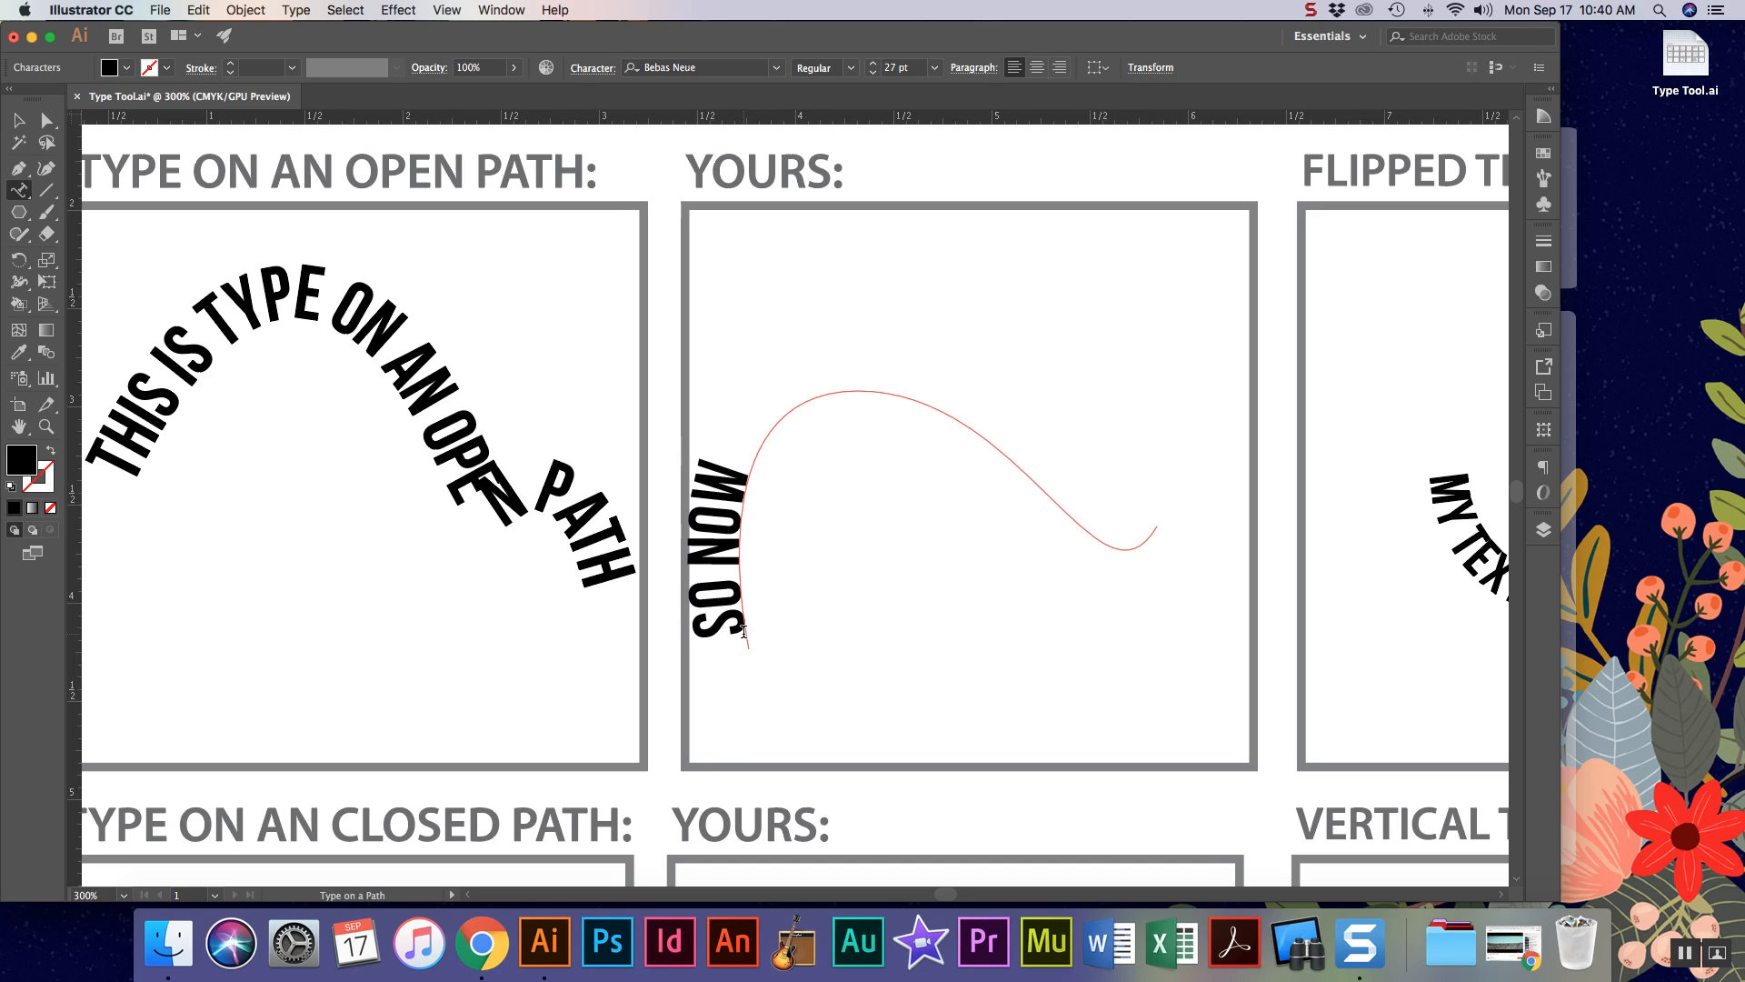
text( I CAN TYP)
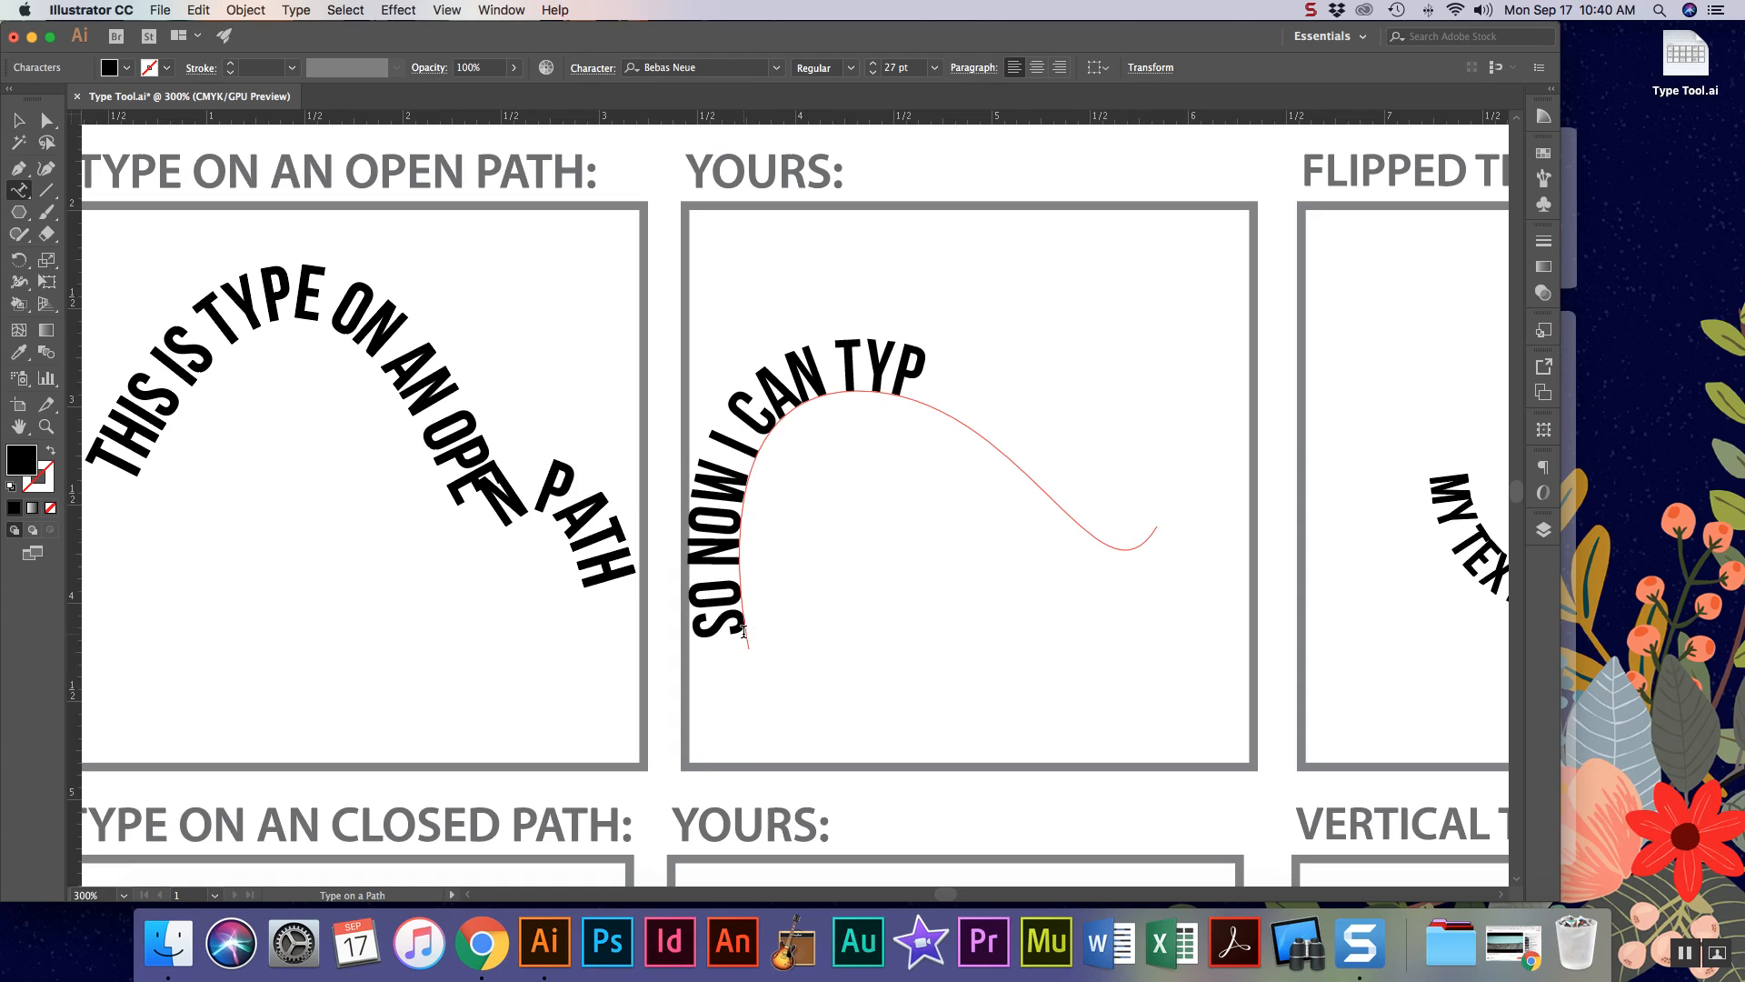
text(E ON A PATH)
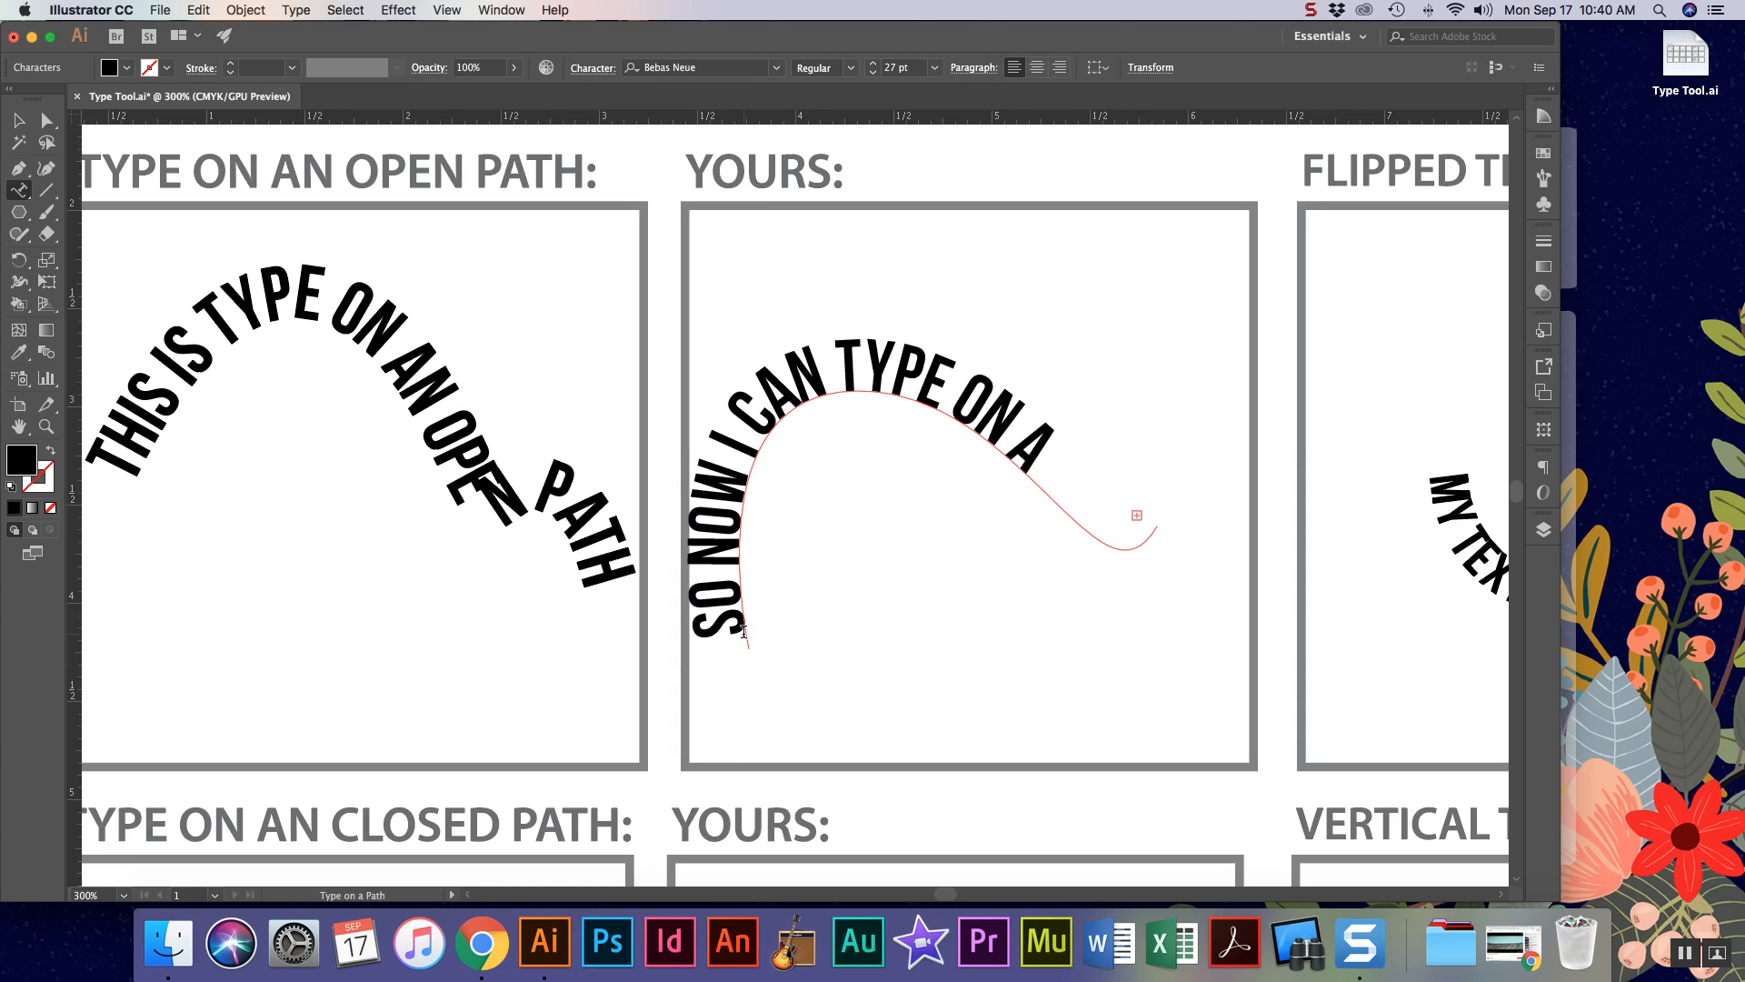
- Set all of the path text to 25 pt Baskerville
key(super+a)
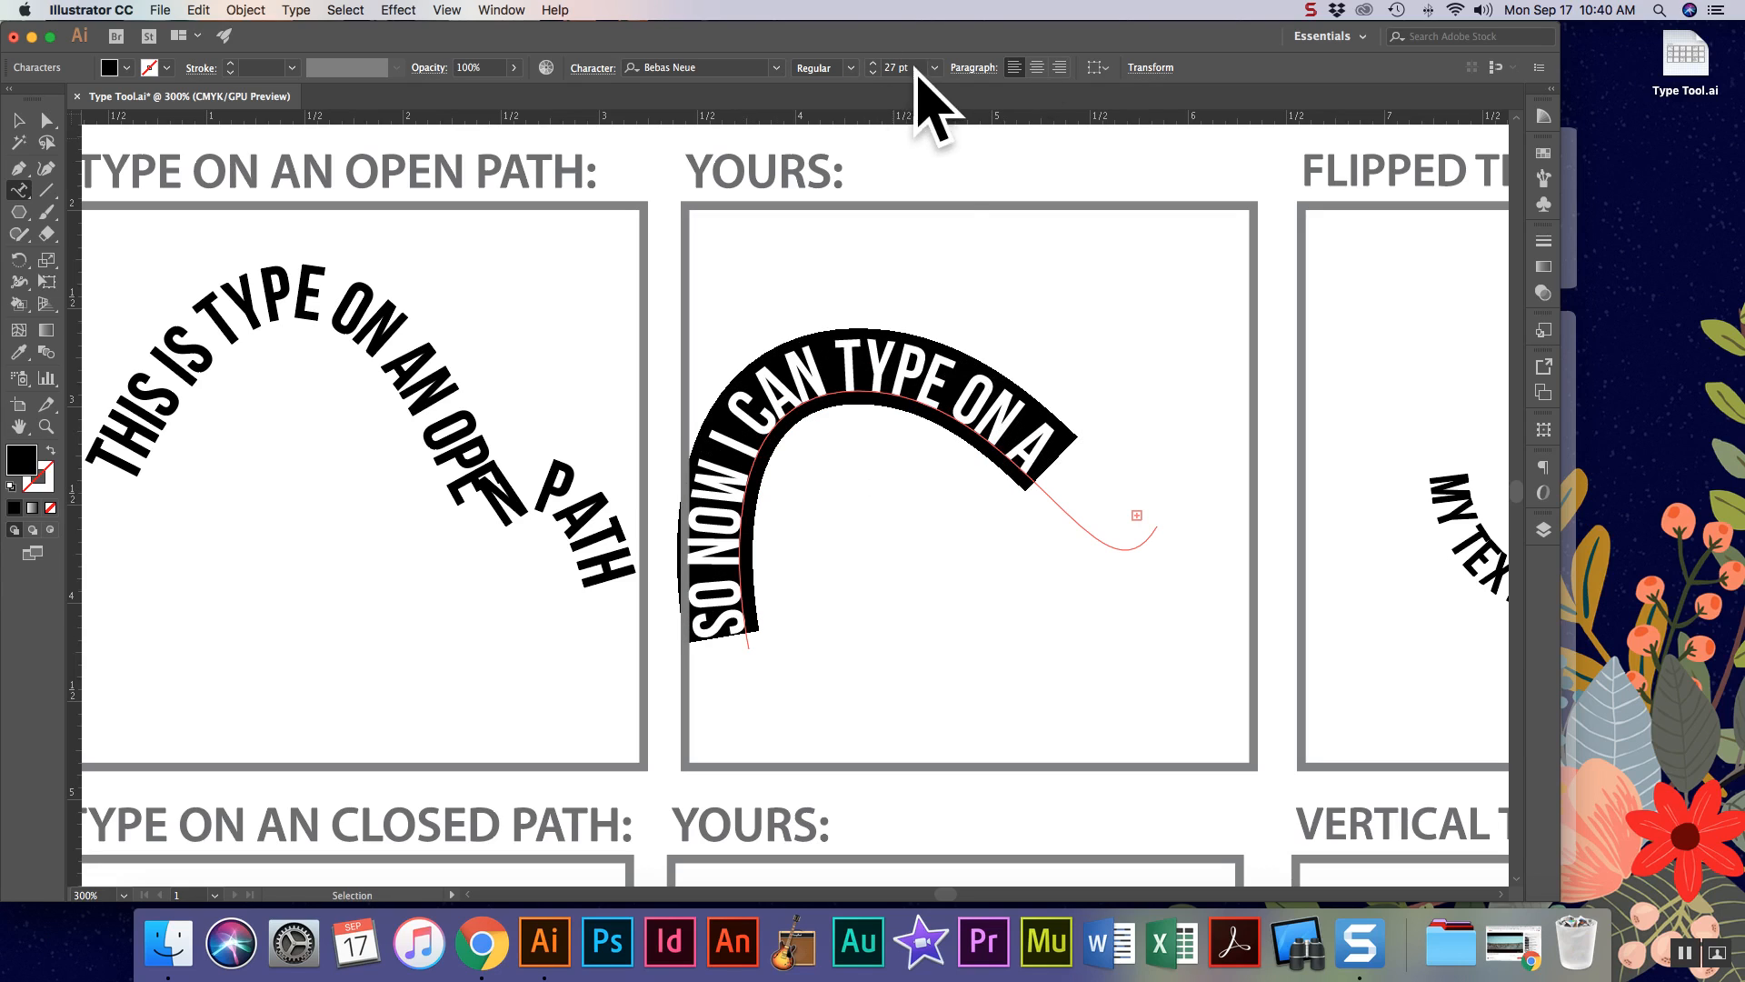
click(873, 72)
click(873, 71)
click(873, 72)
click(873, 71)
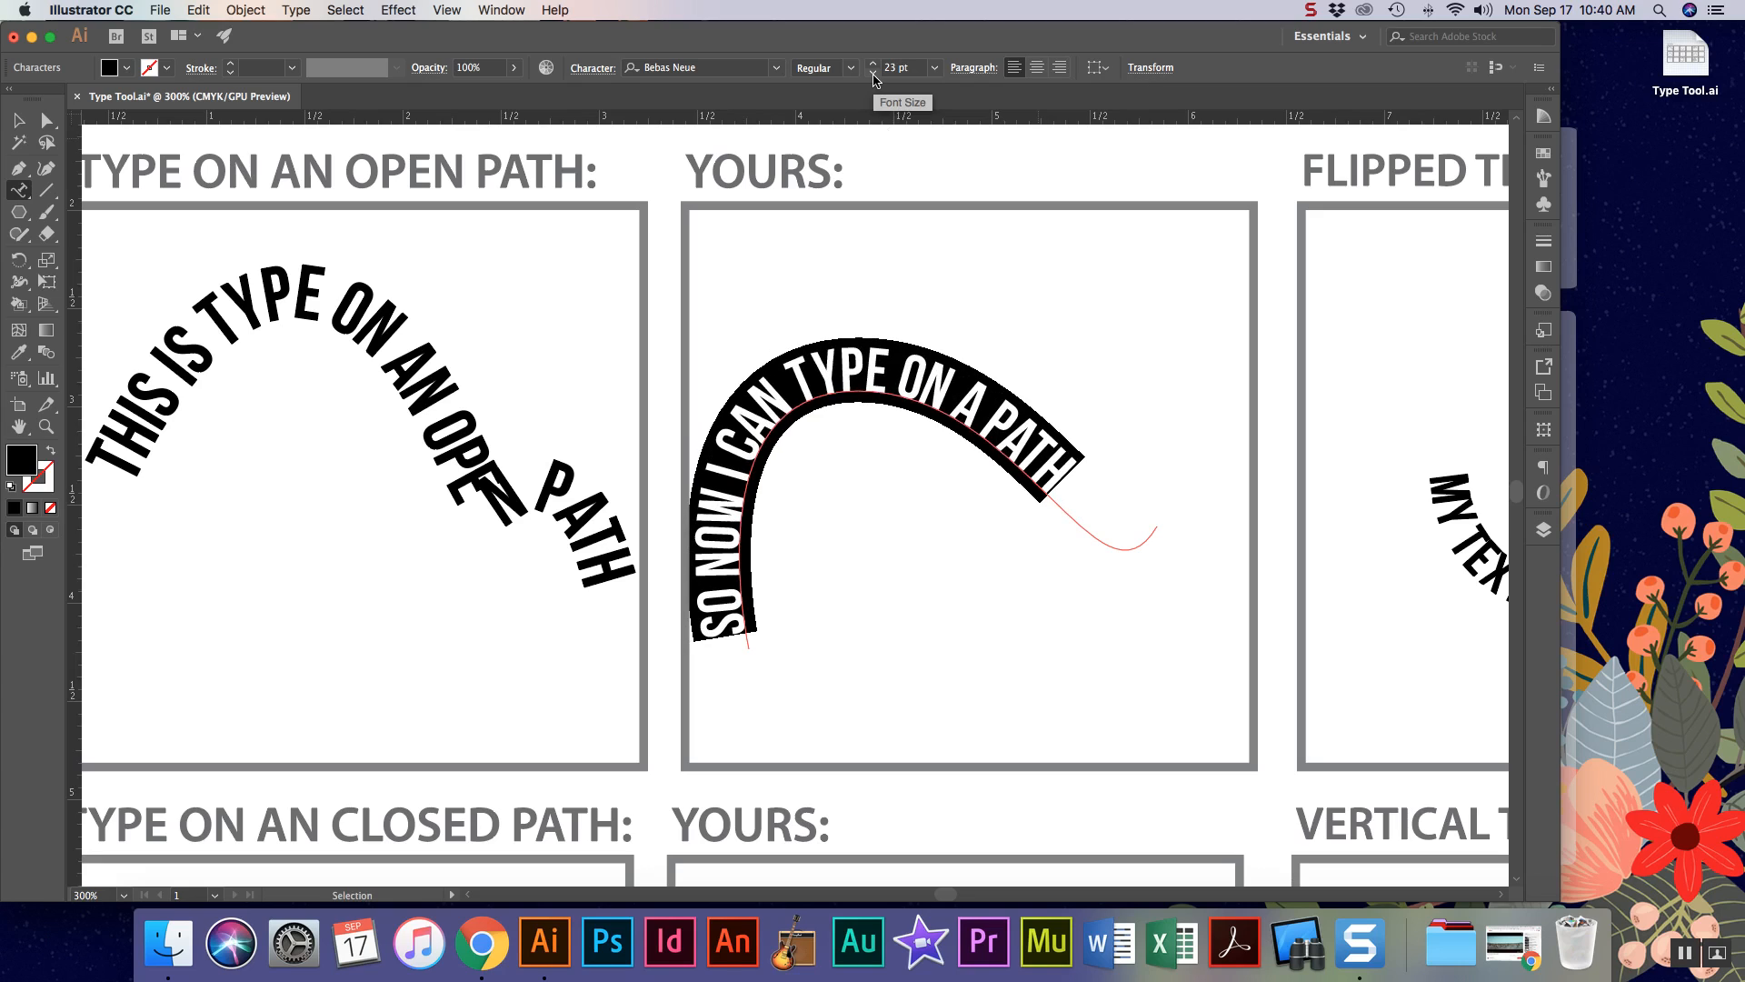
click(873, 63)
click(873, 63)
click(779, 69)
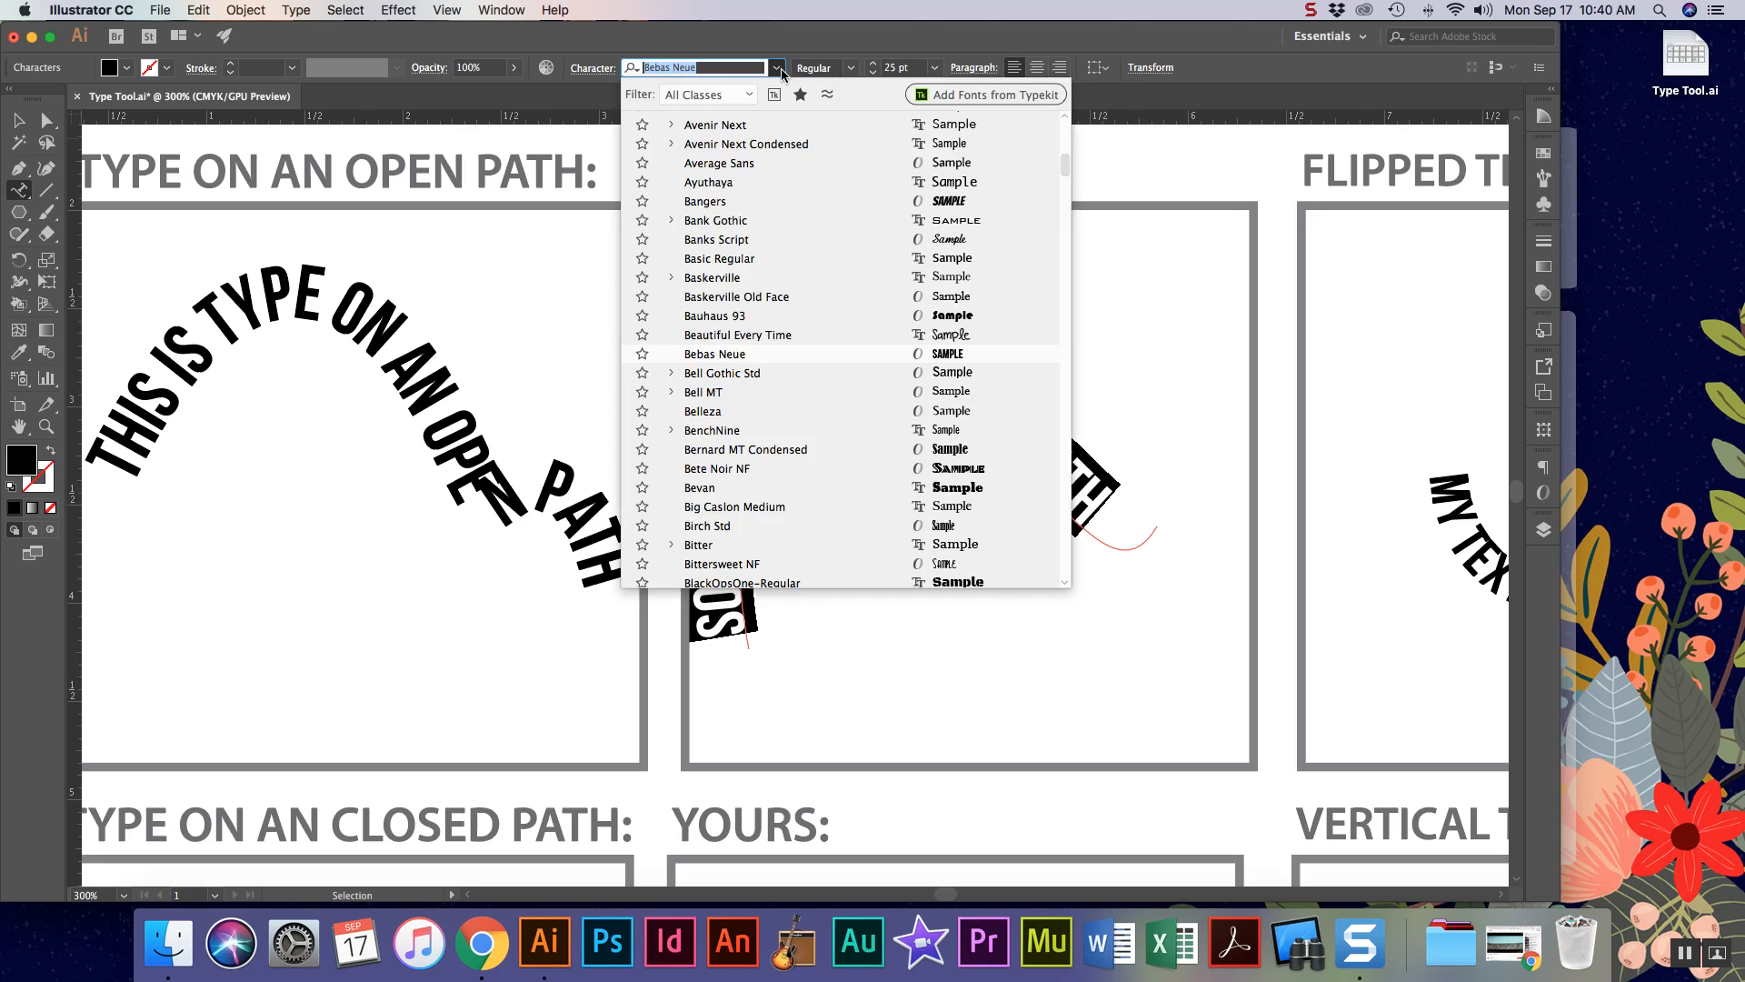
click(736, 275)
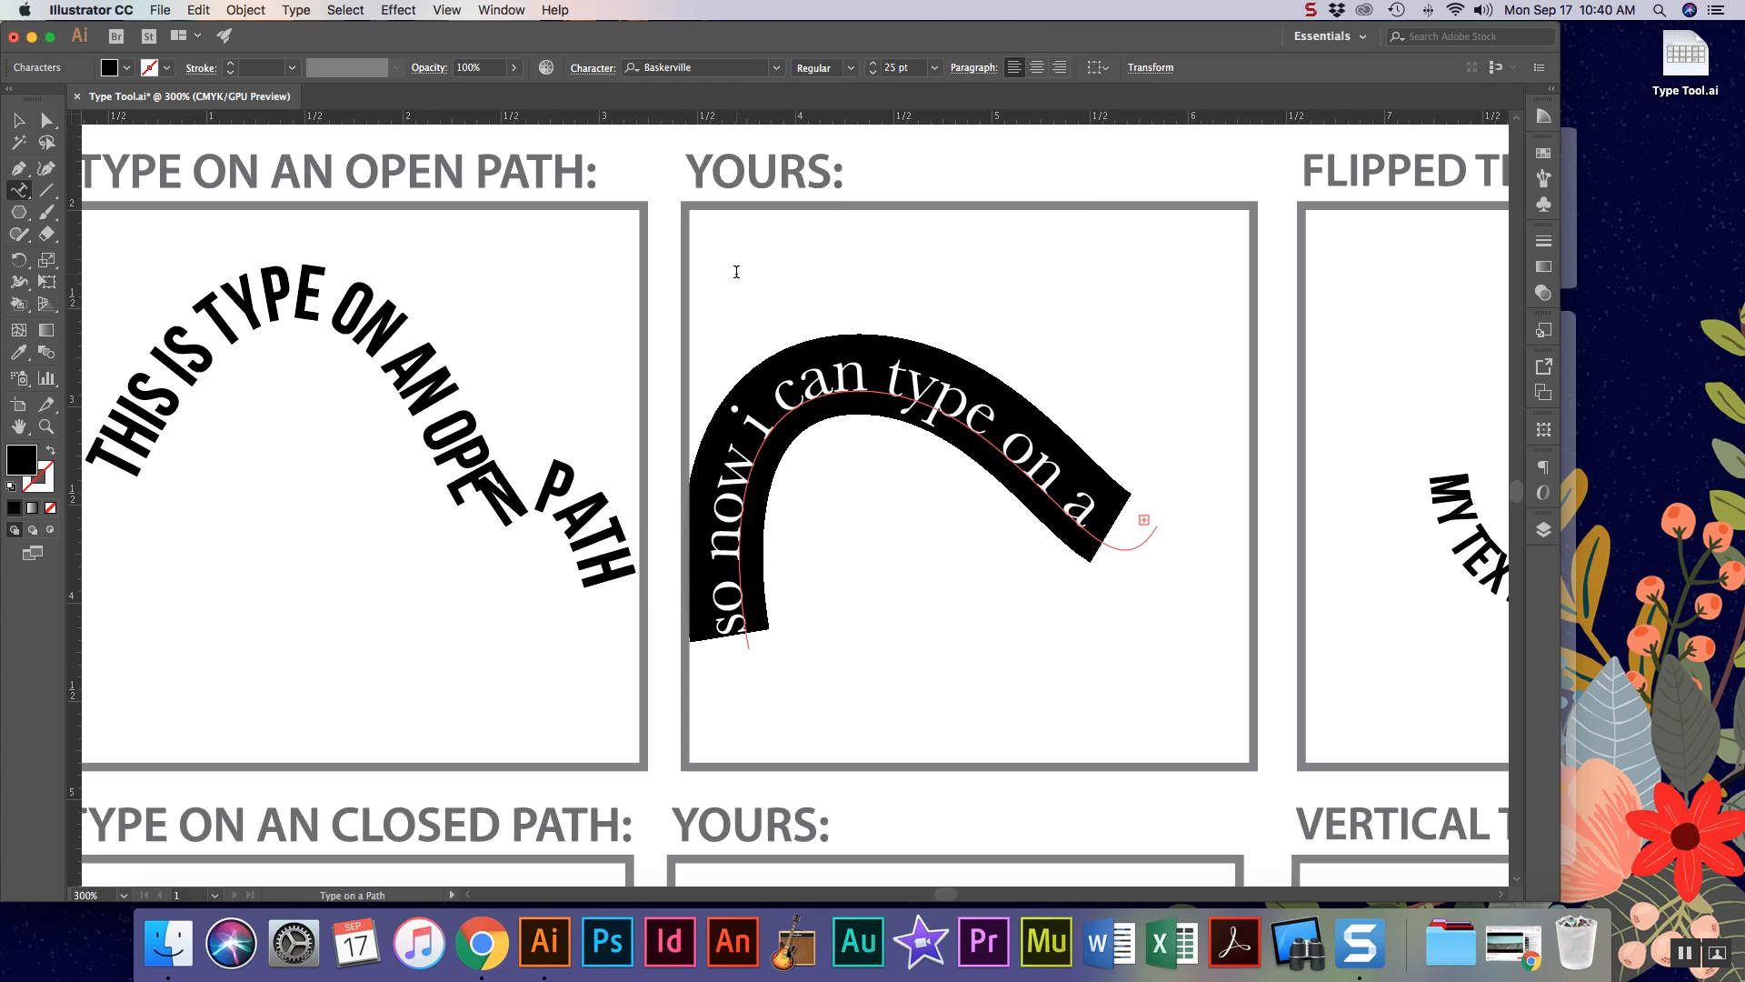
key(Escape)
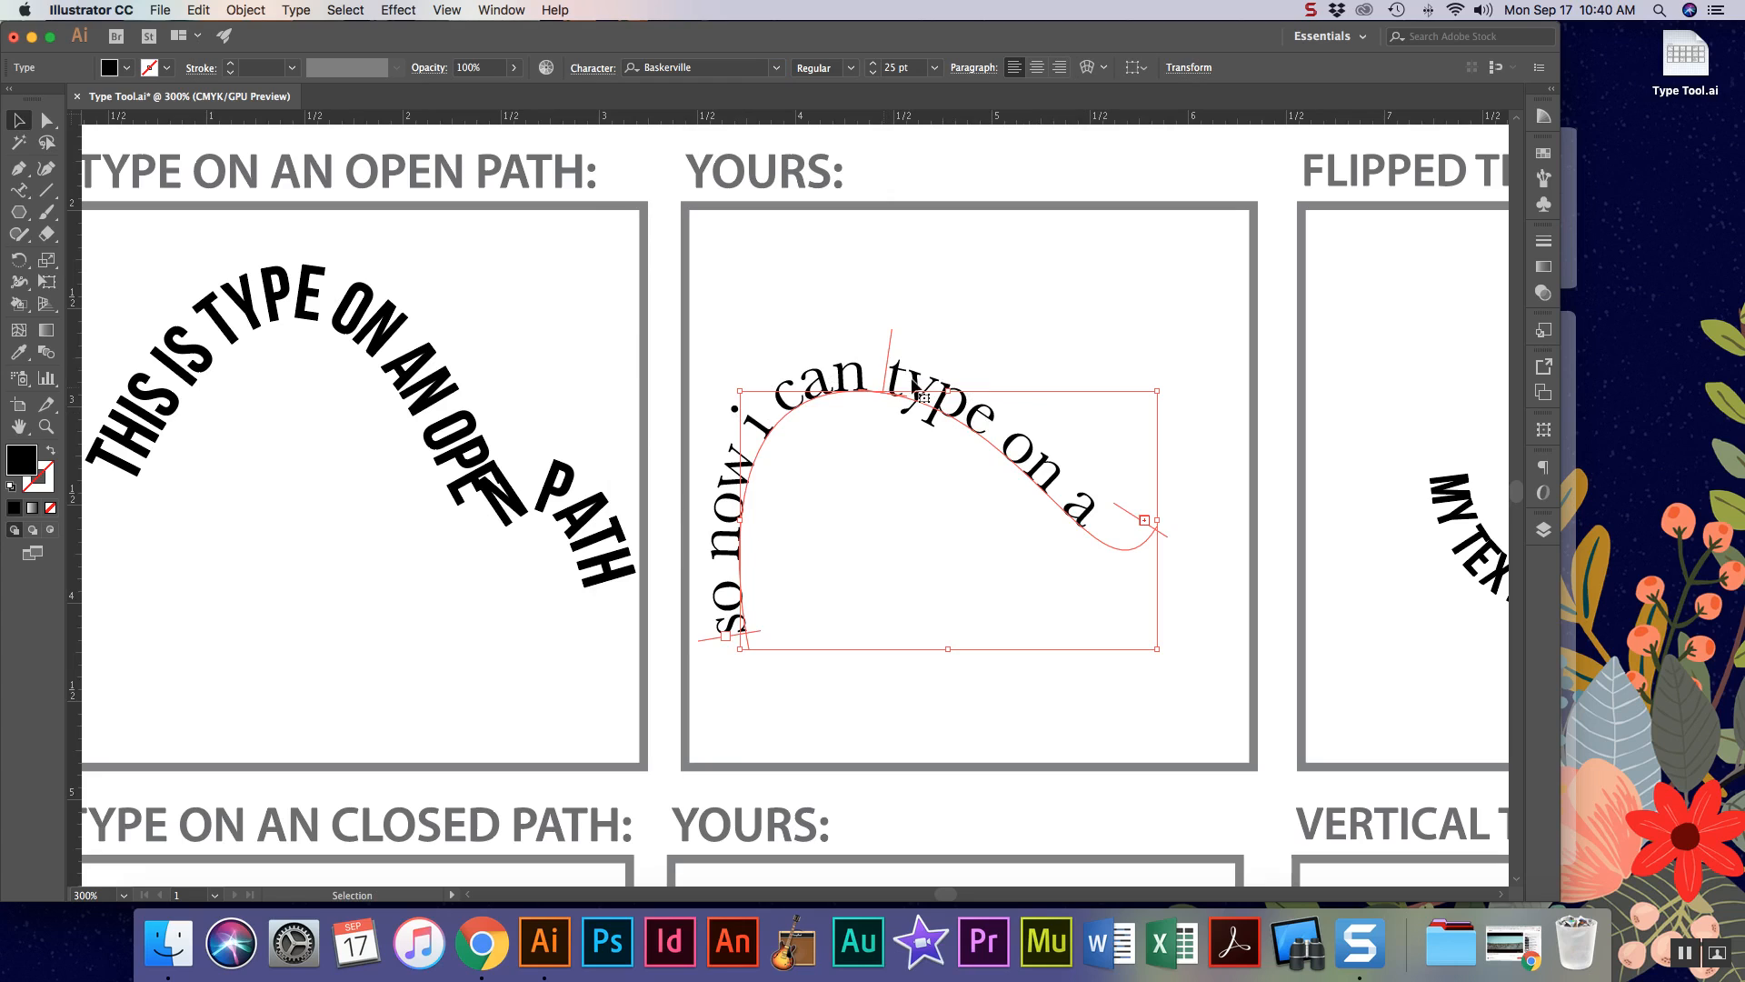
- Shift the path text up and right in its box, and move its start bracket to the path's beginning and its end bracket just past "type"
drag(913, 395, 966, 373)
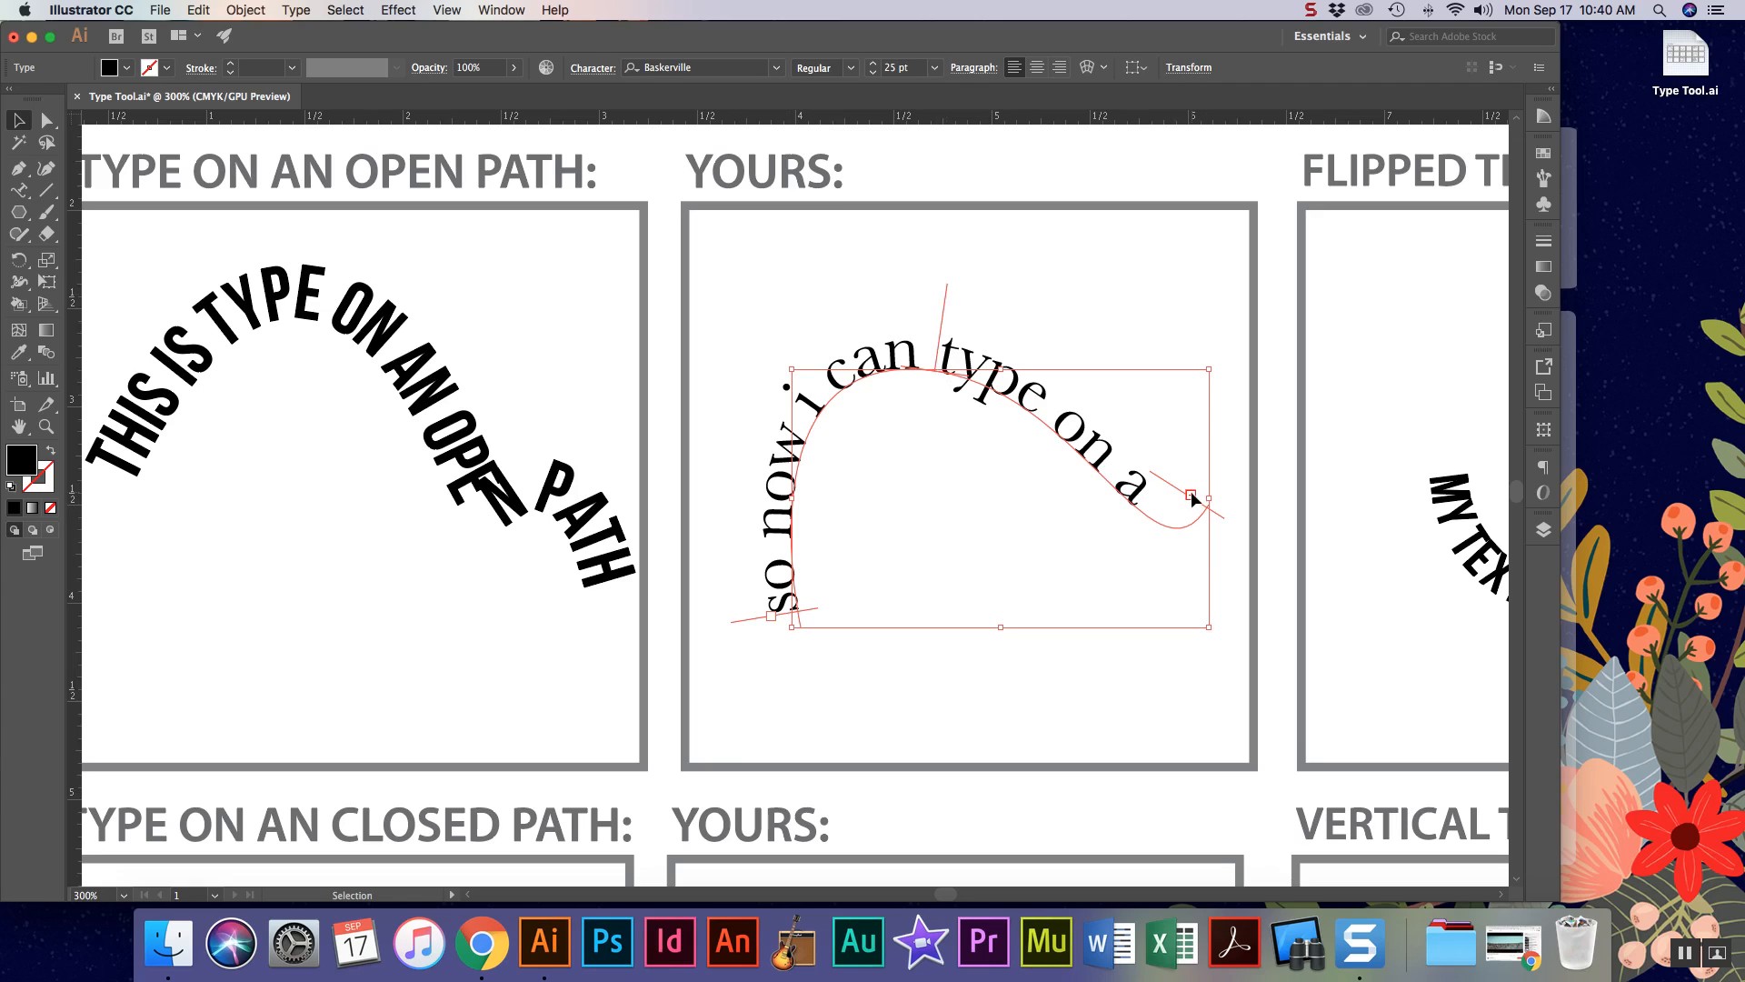
click(47, 120)
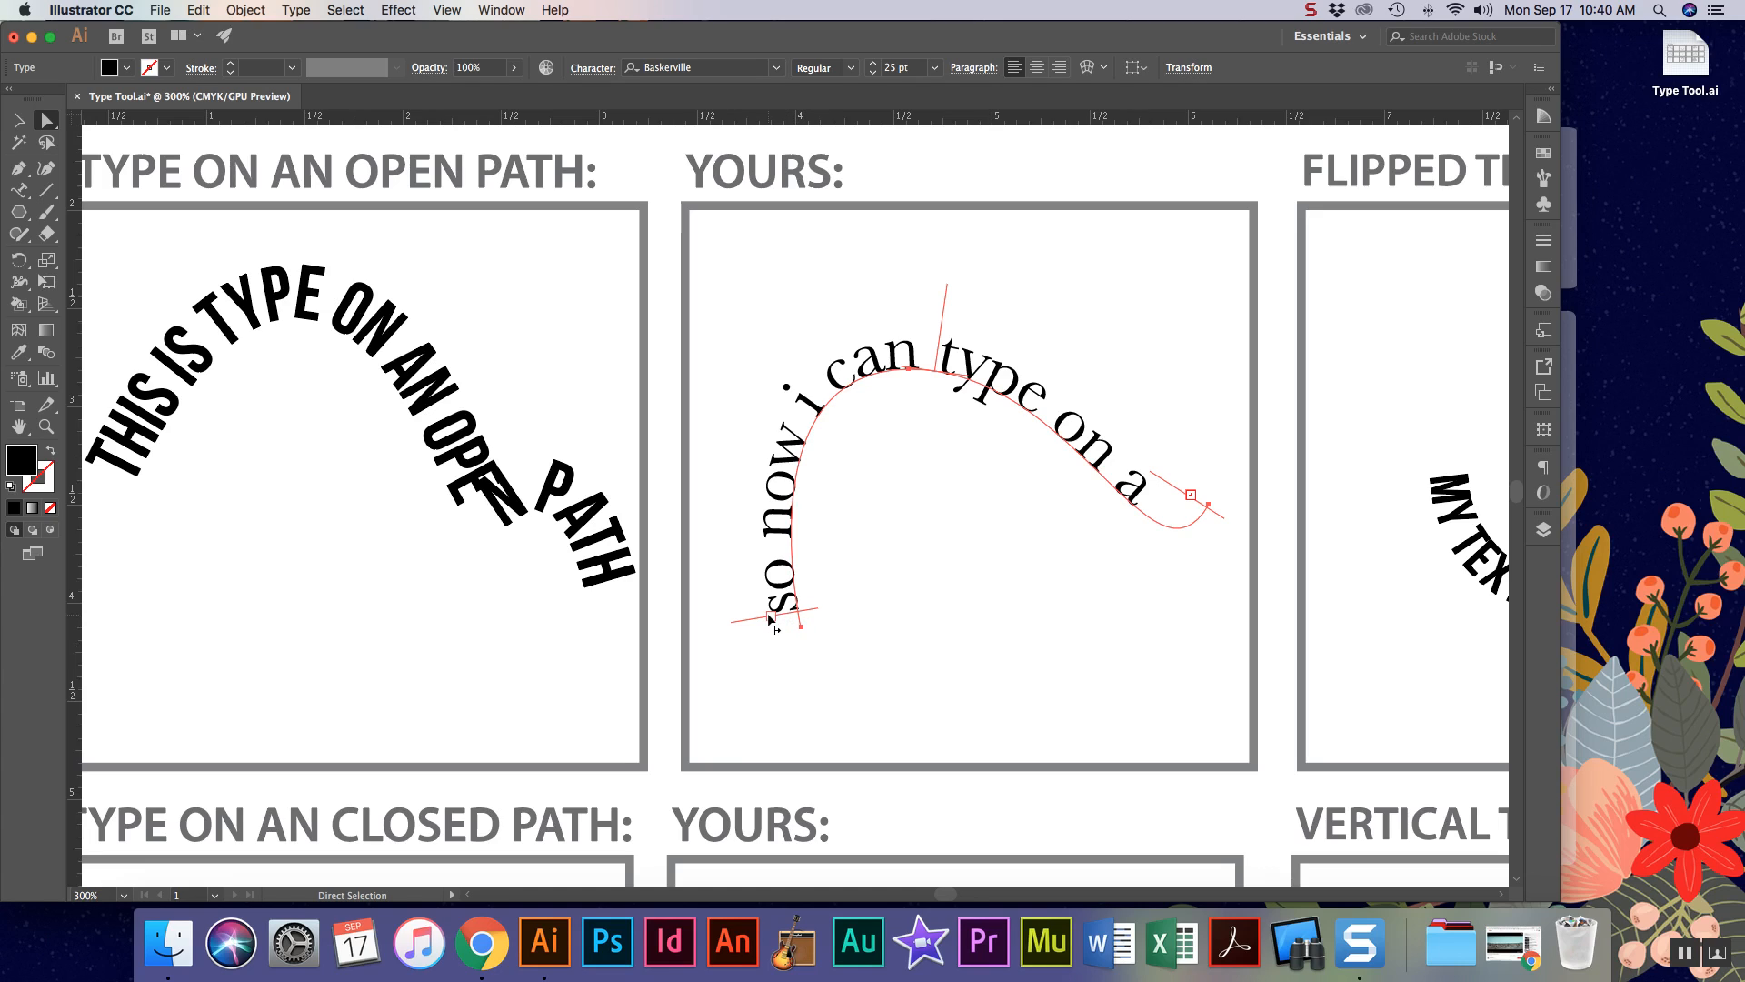
drag(767, 613, 775, 651)
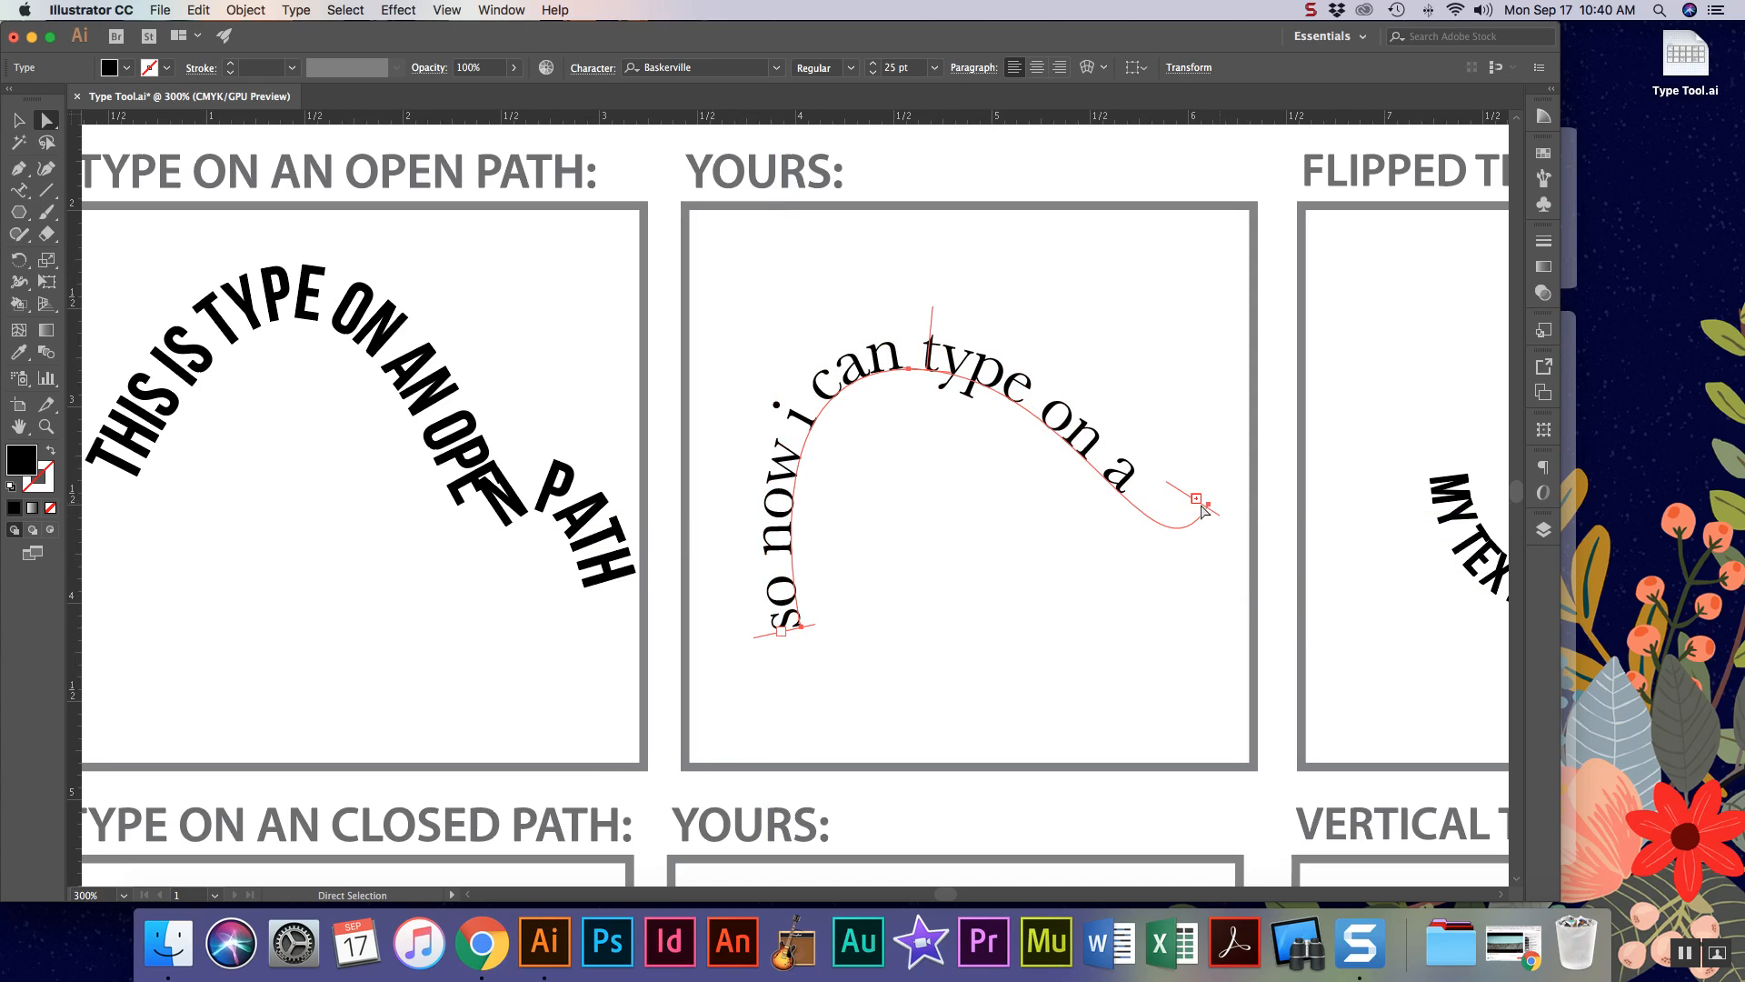
drag(1196, 502, 1040, 446)
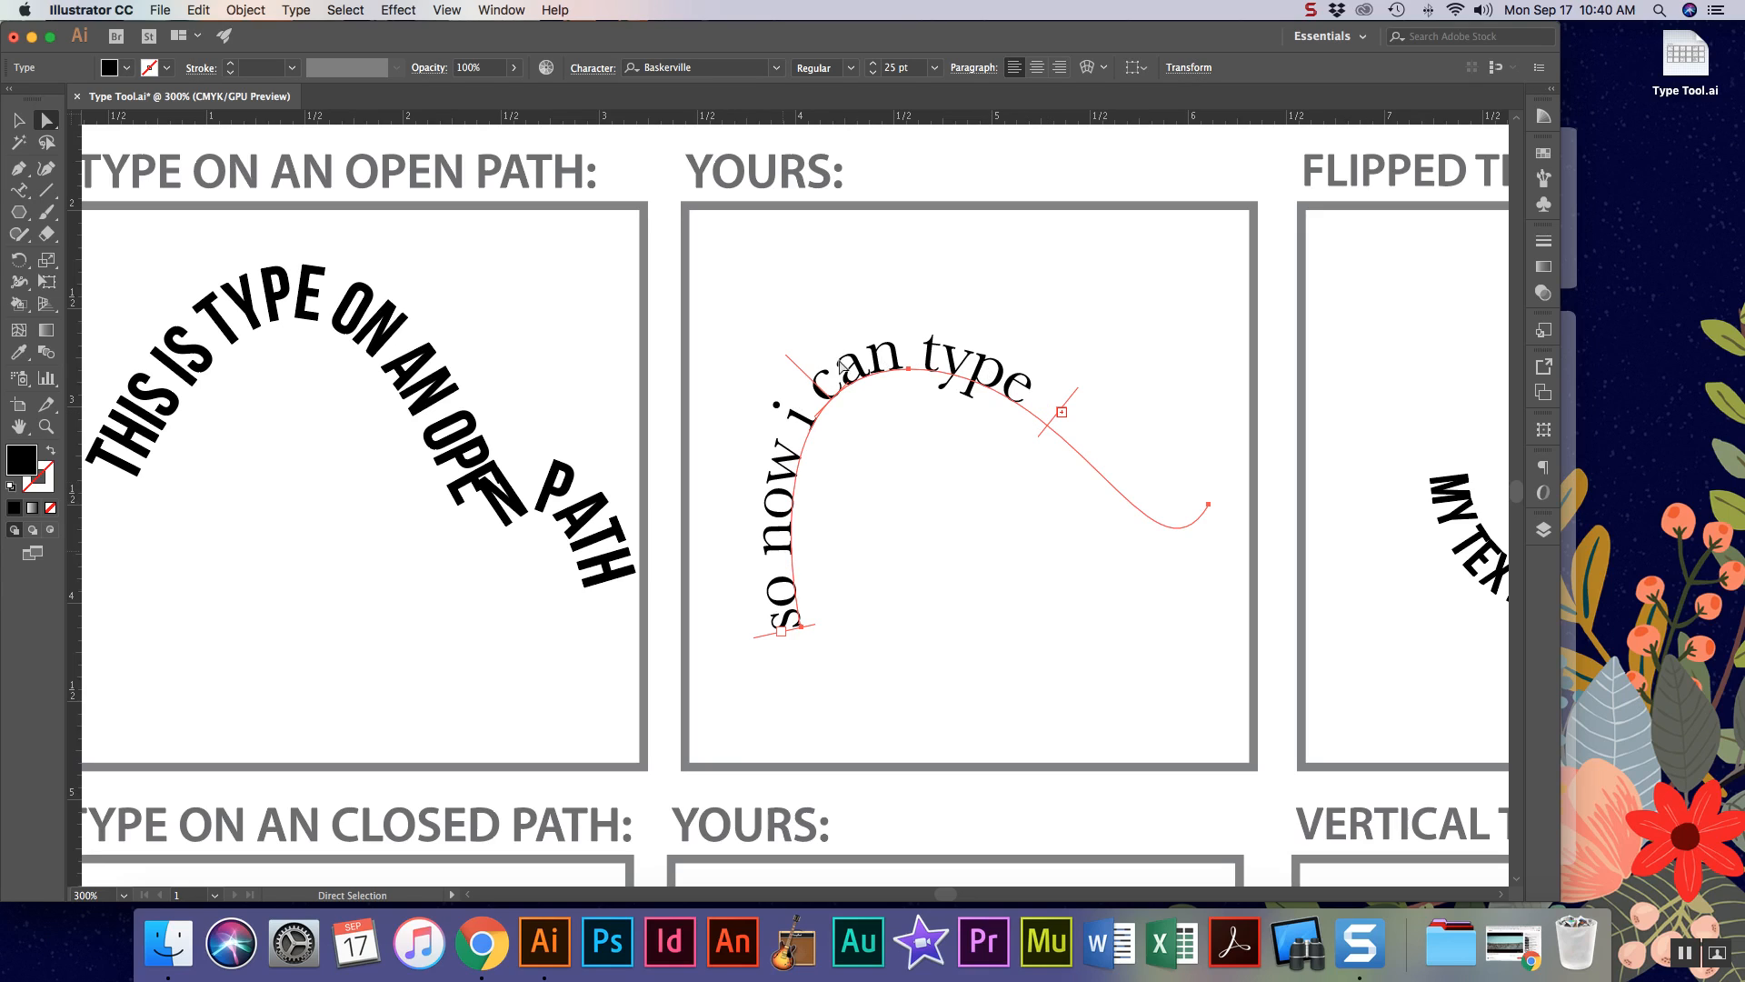
- Reduce the font size of all the path text to 21 pt
triple_click(934, 363)
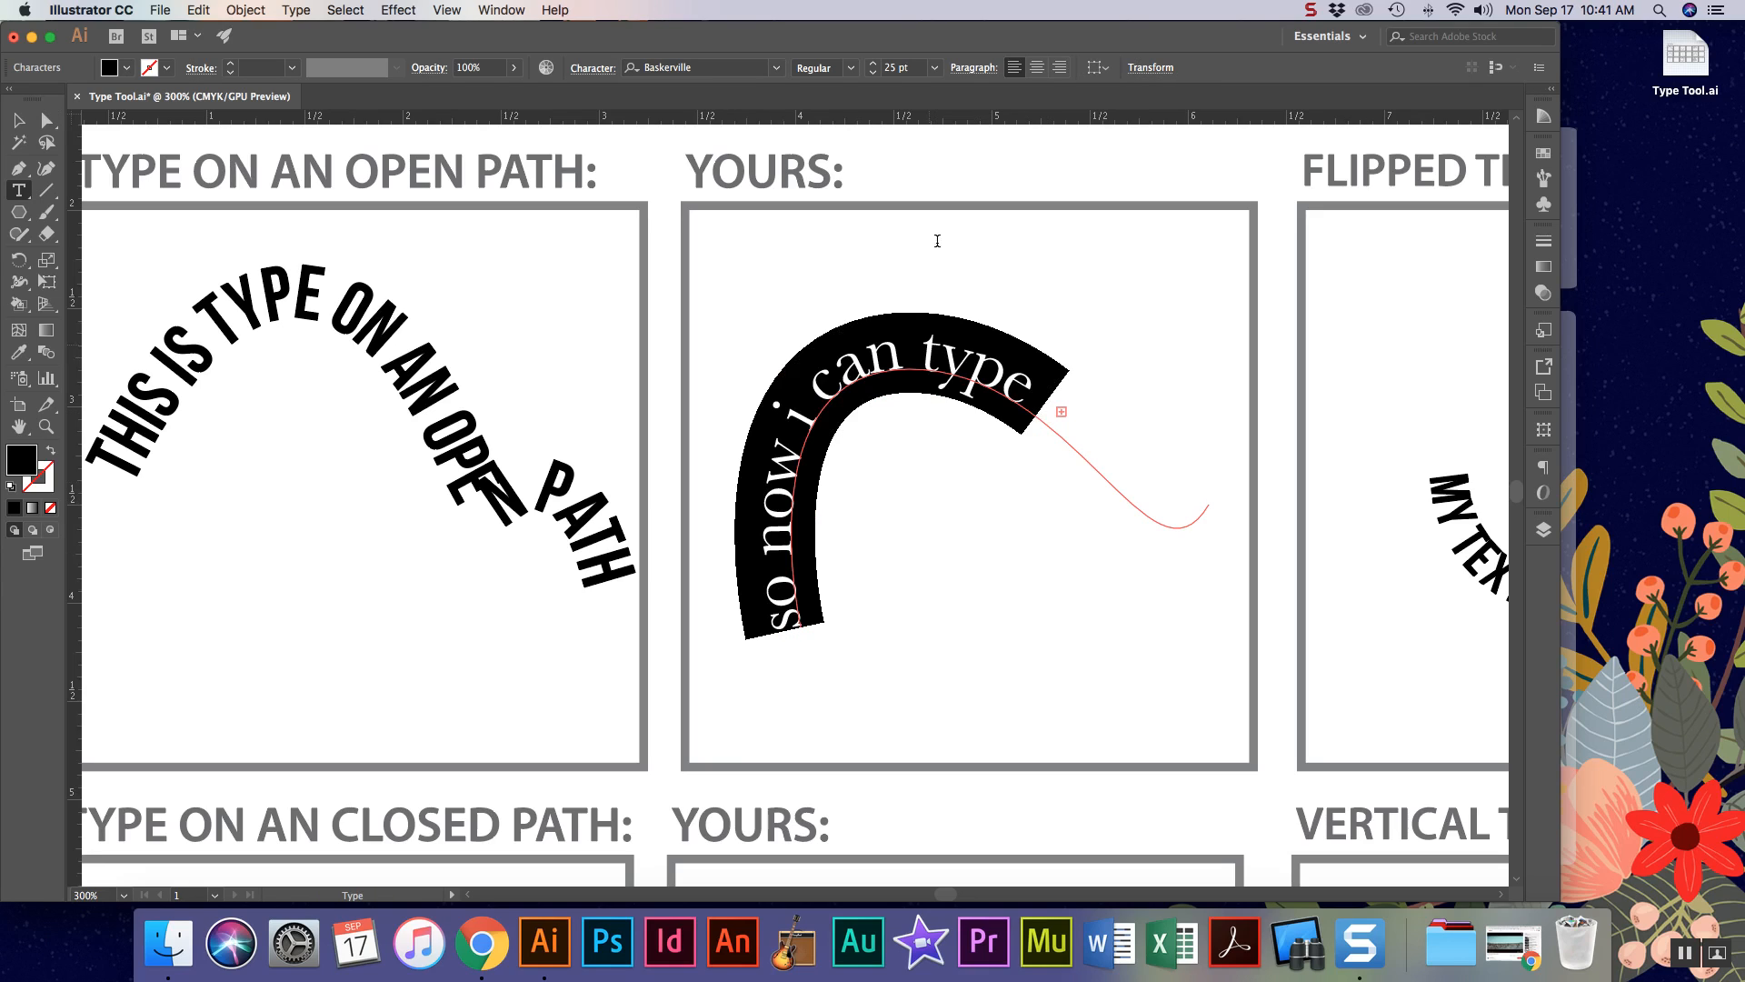
click(874, 73)
click(873, 73)
click(873, 72)
click(873, 73)
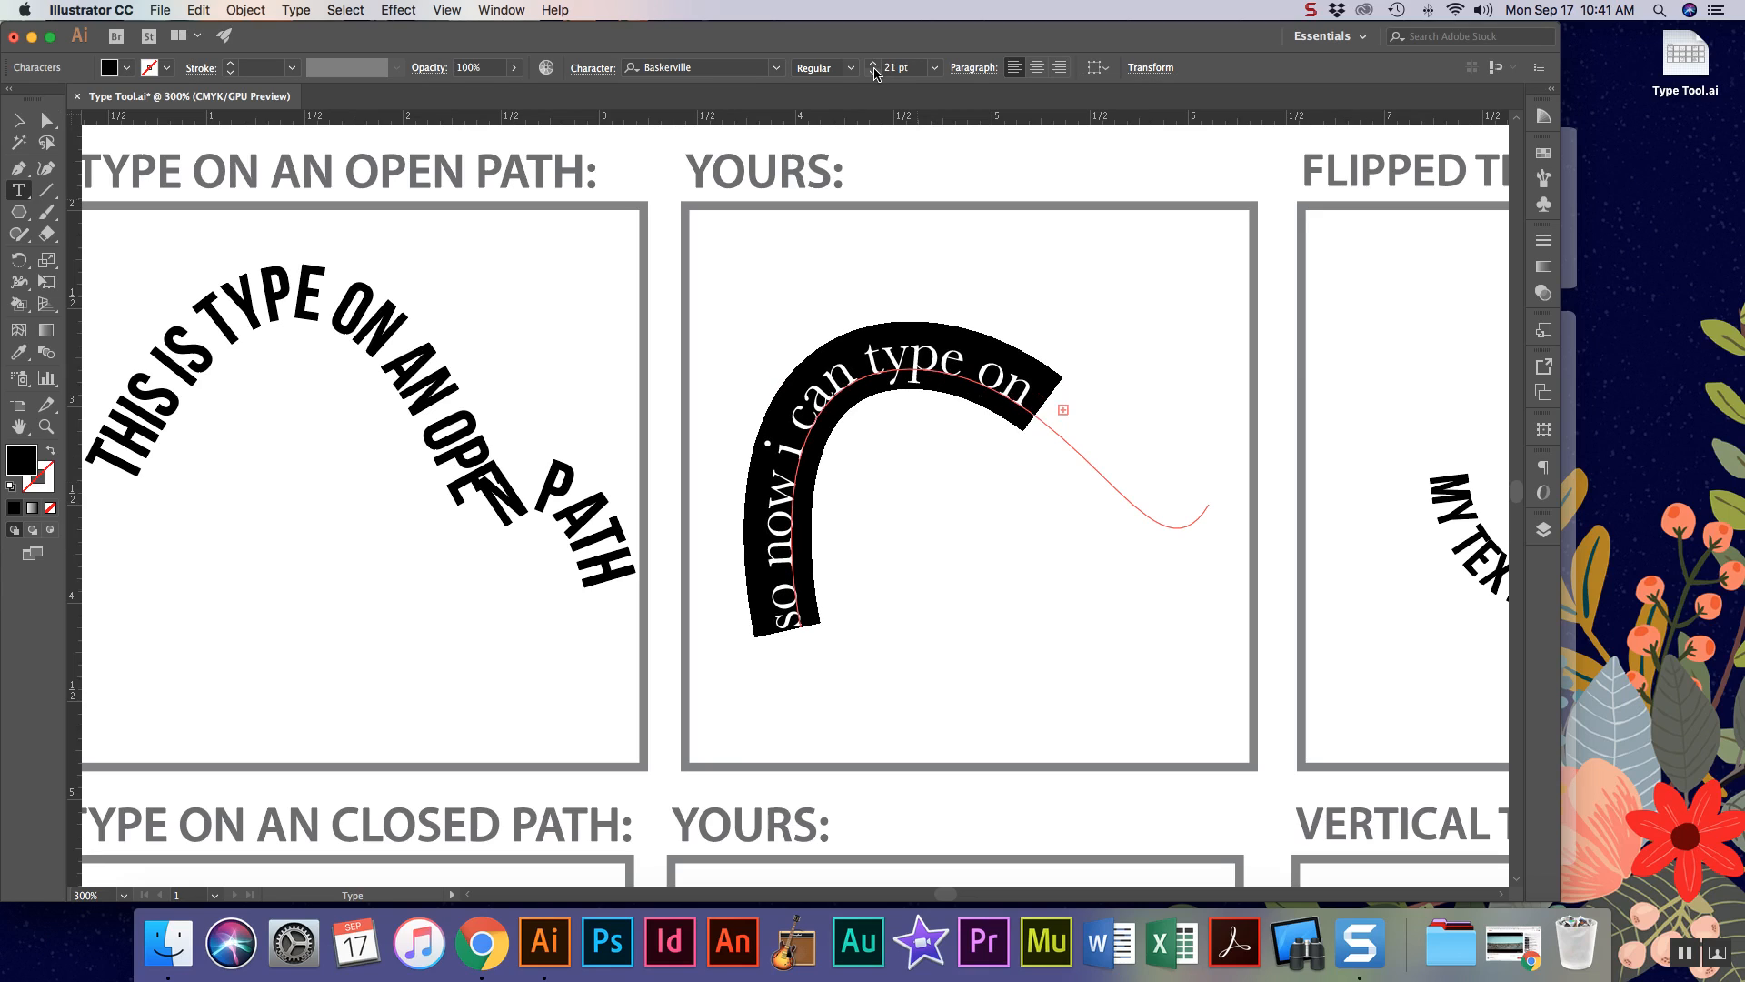
- Reduce the font size of all the path text to 16 pt
click(873, 73)
click(874, 72)
click(873, 72)
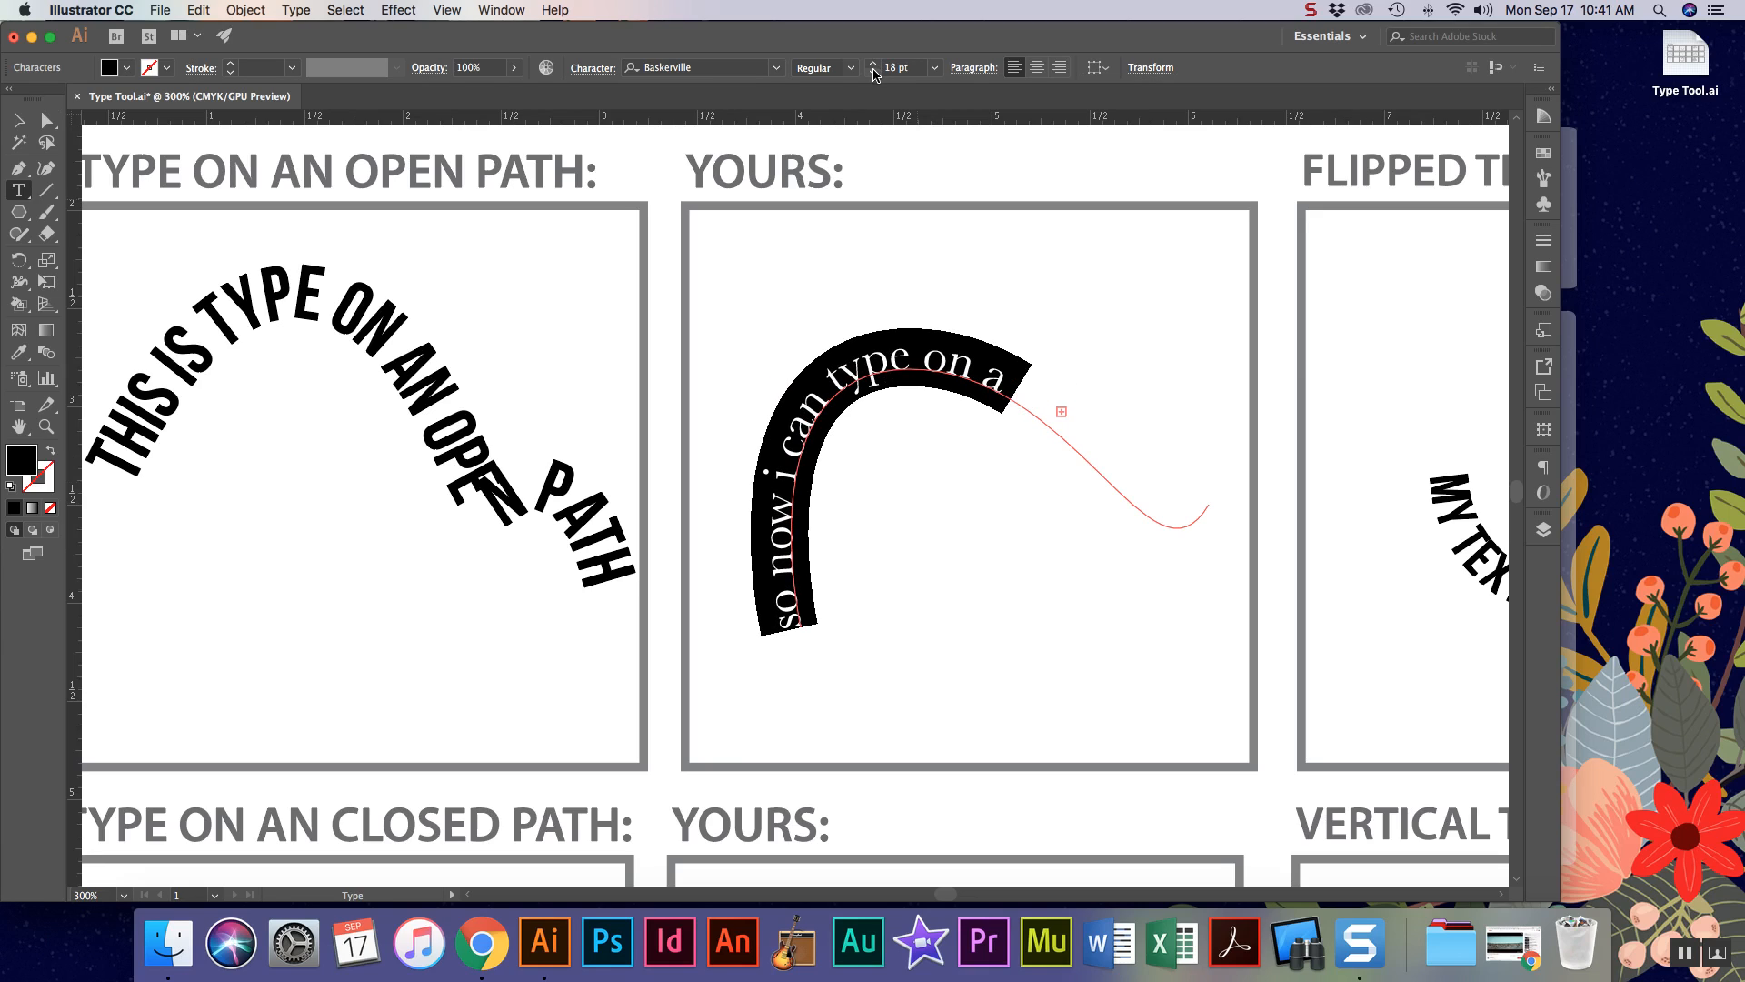
click(873, 72)
click(873, 73)
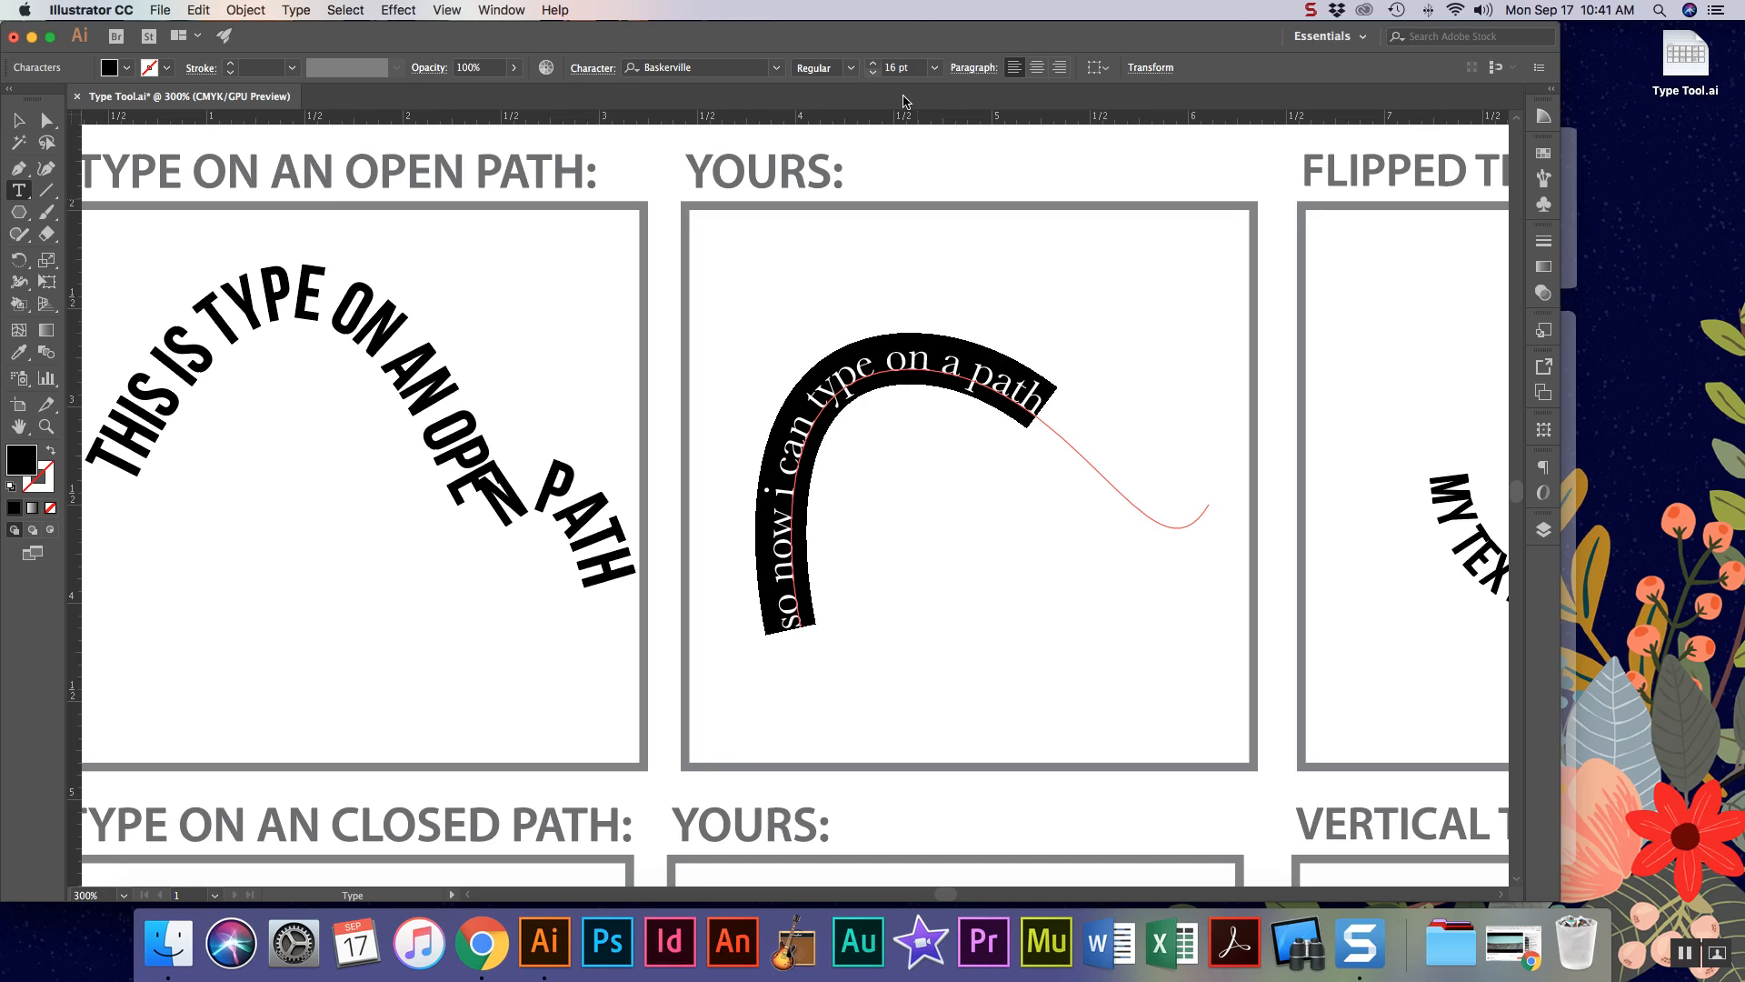
text(a)
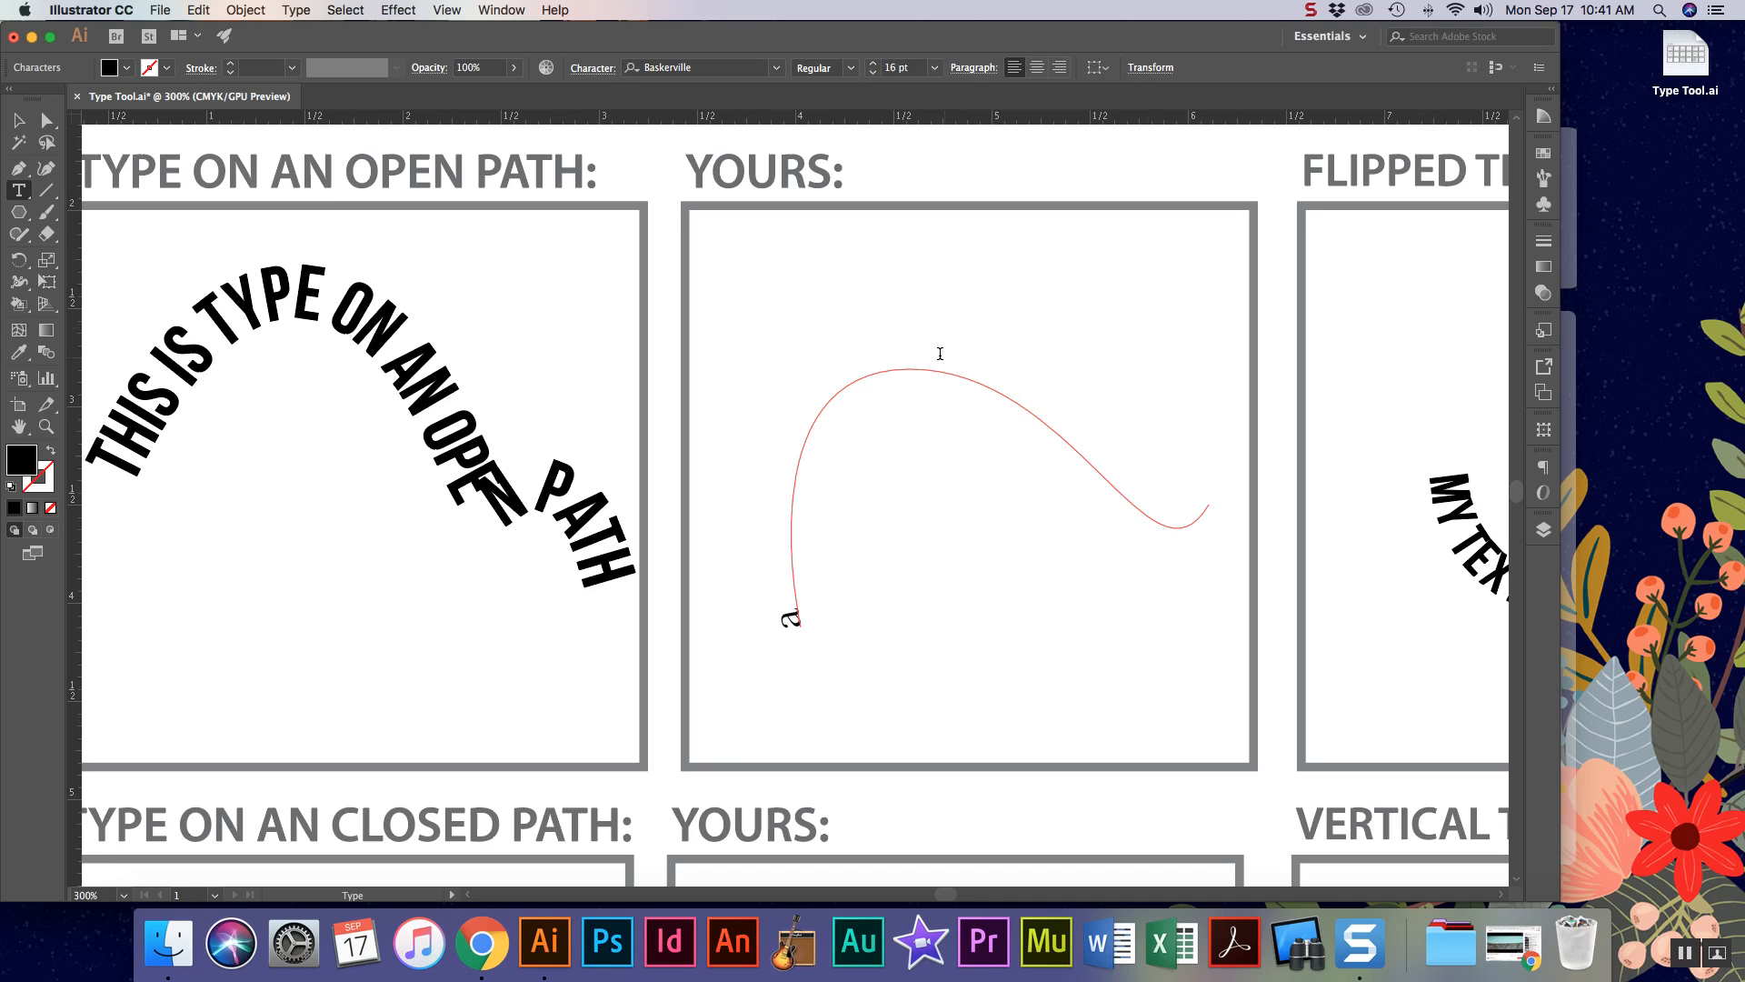
key(super+z)
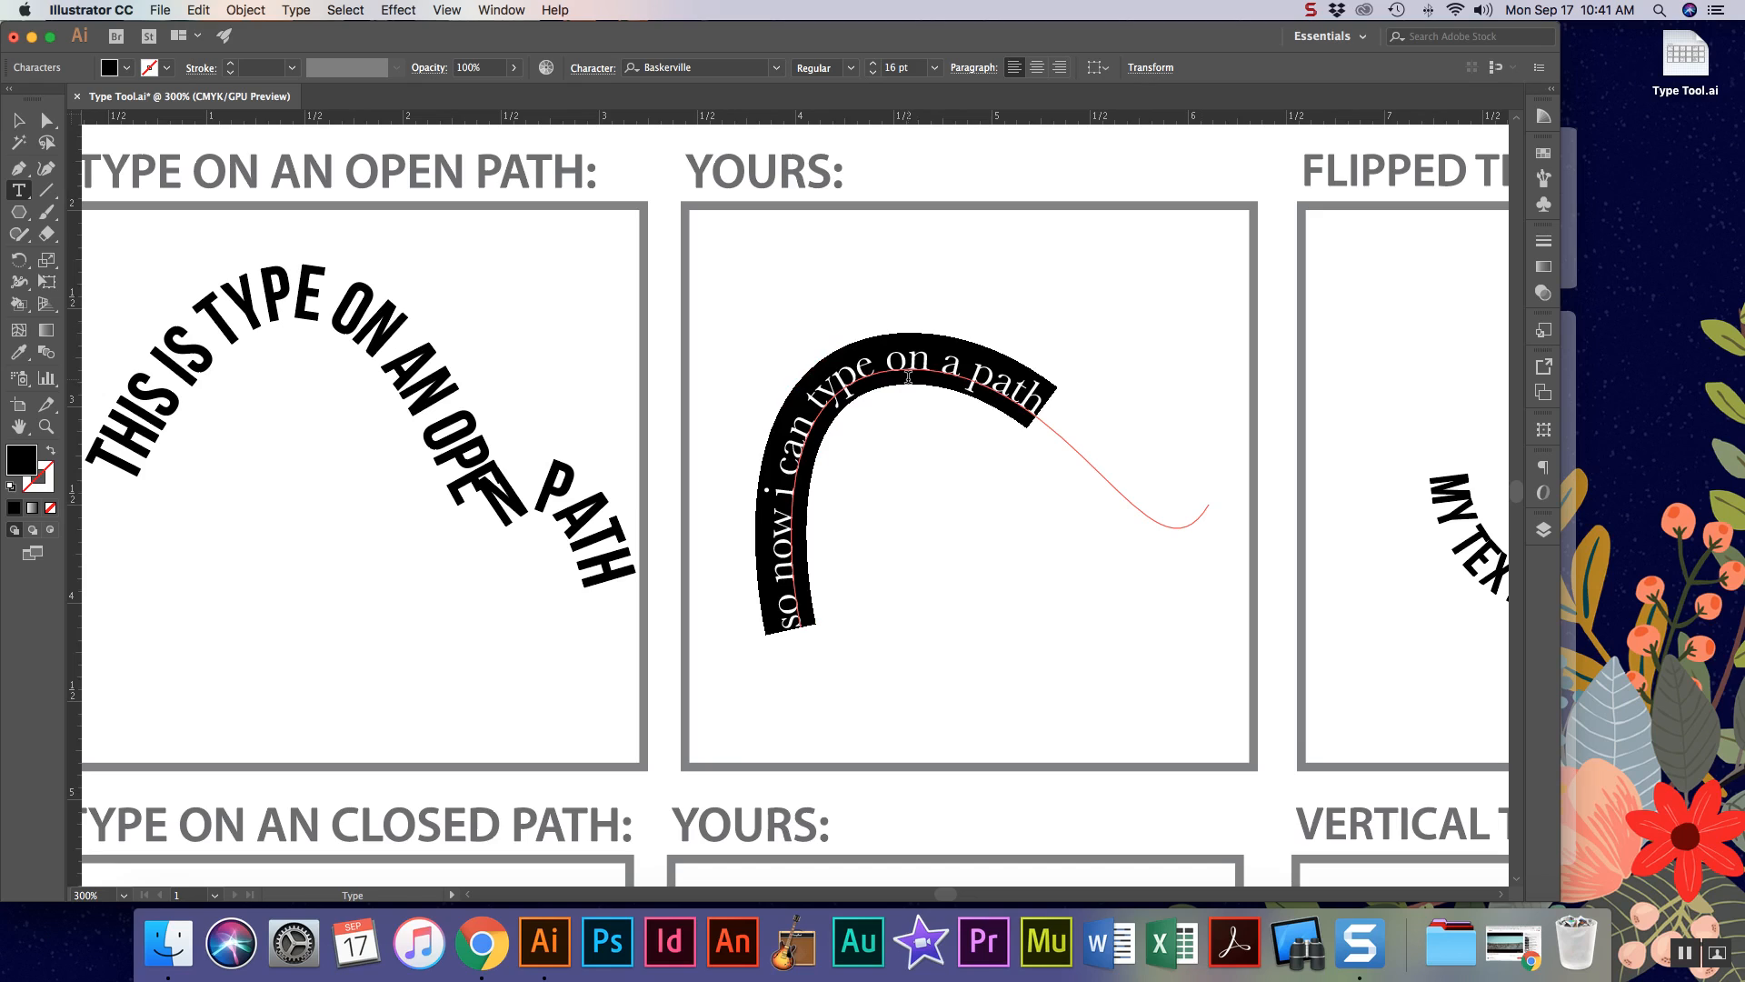
- Insert an "a" after the "t" of "type" in the open-path text
click(18, 120)
click(46, 120)
key(t)
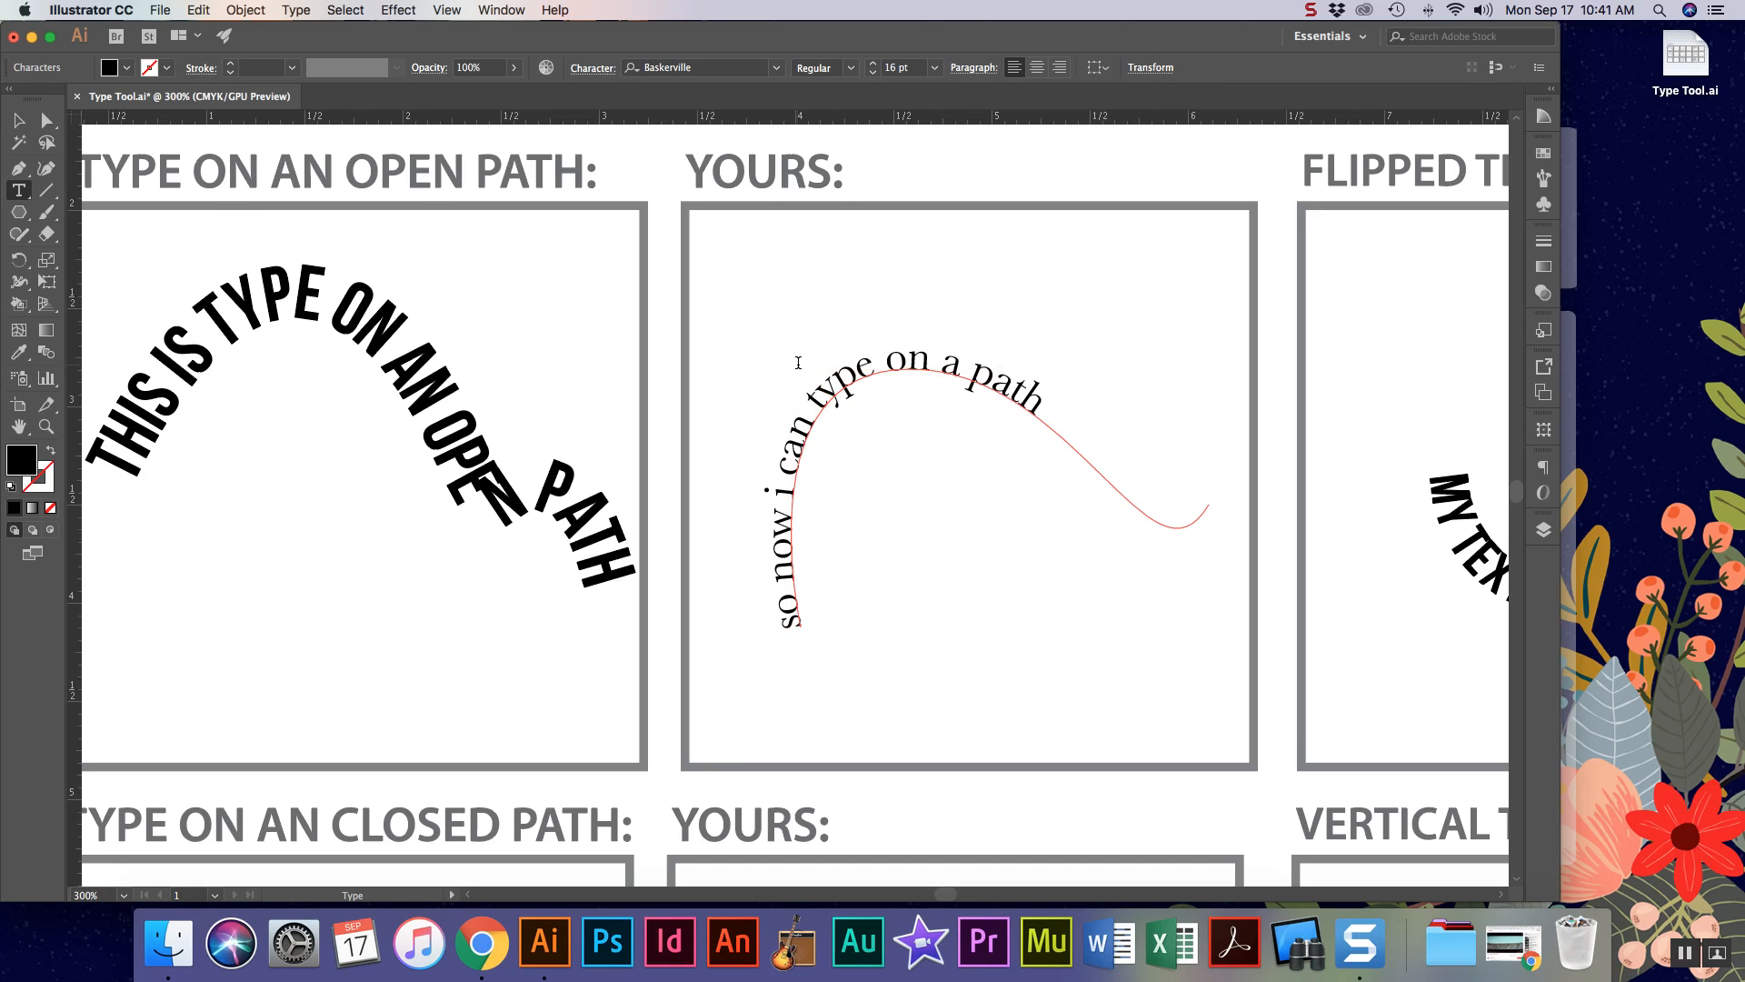
click(820, 434)
text(a)
click(46, 119)
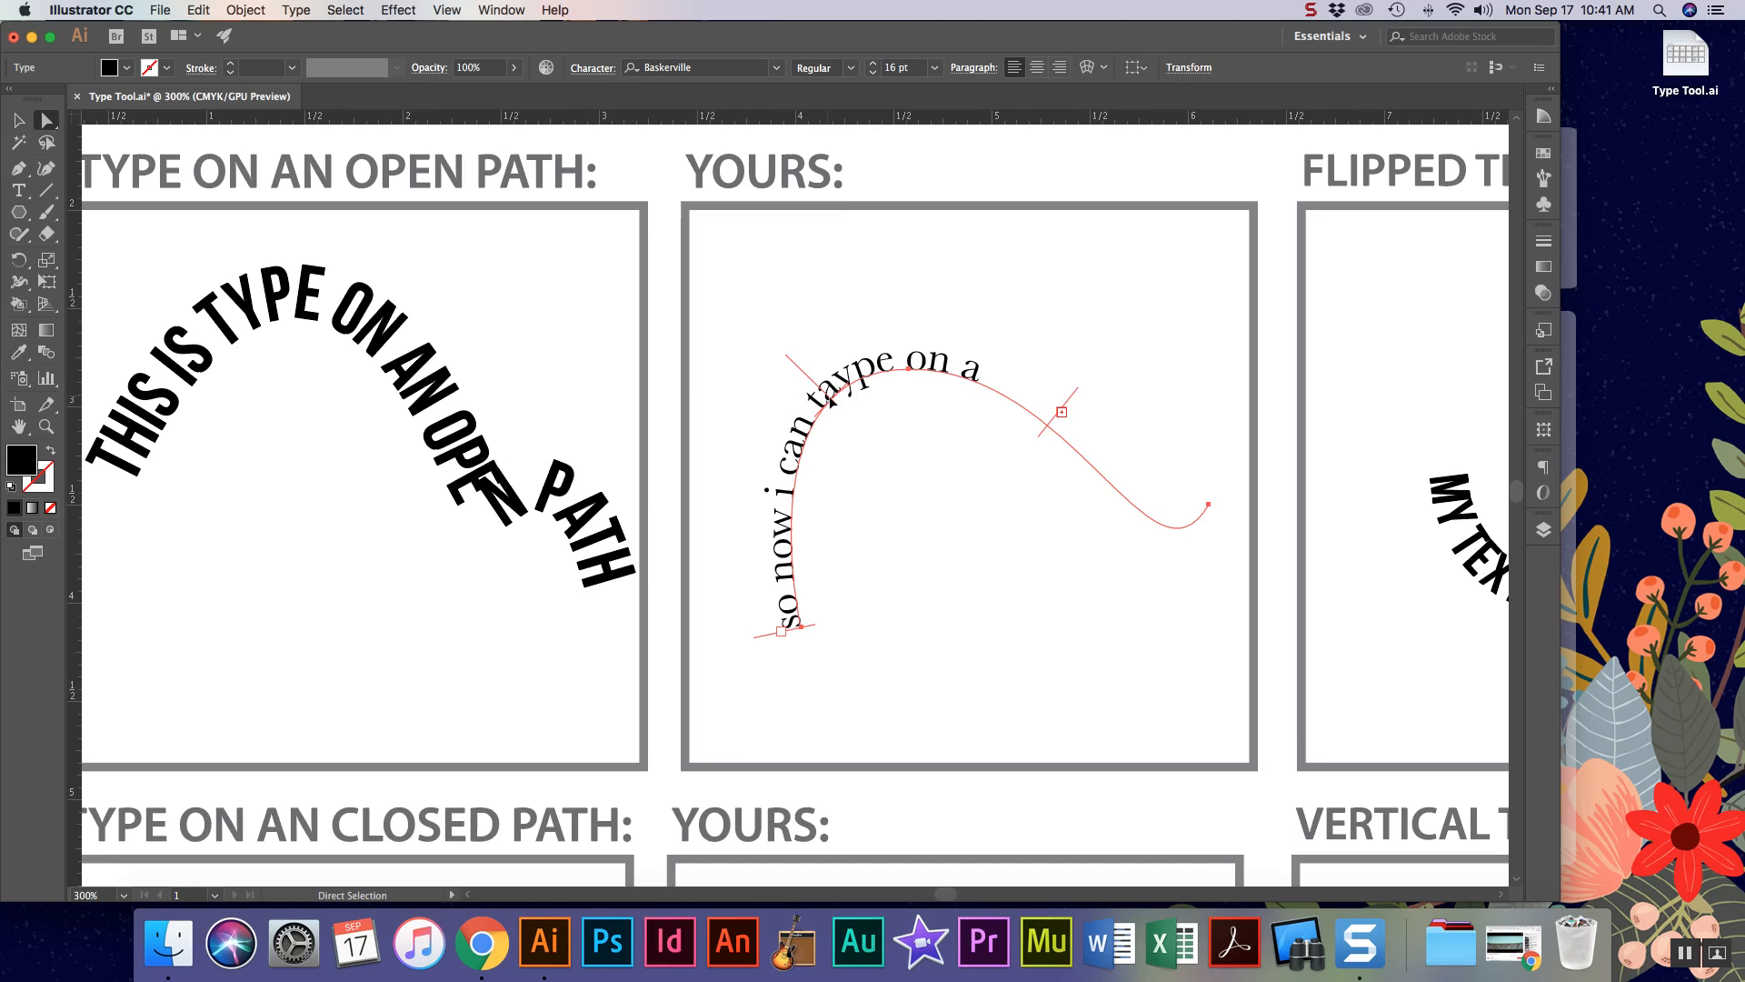
- Try flipping the text to the inner side of the curve with its centre bracket, and undo the flip
drag(829, 398, 843, 409)
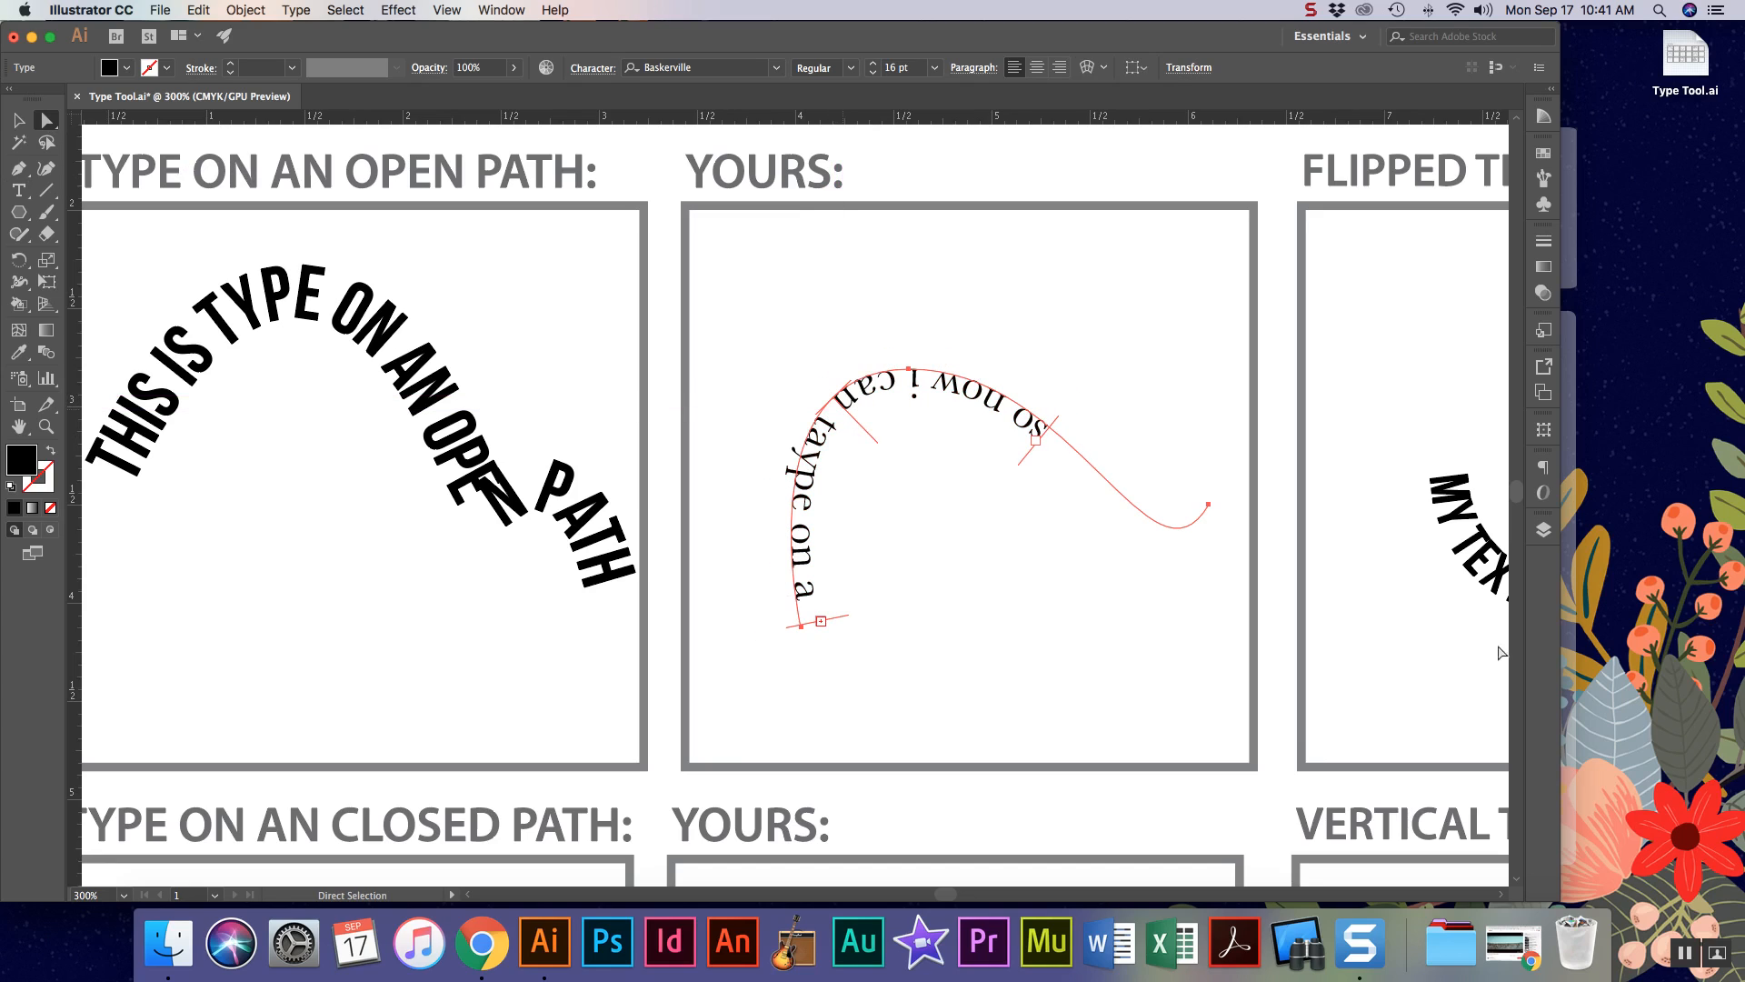
click(924, 508)
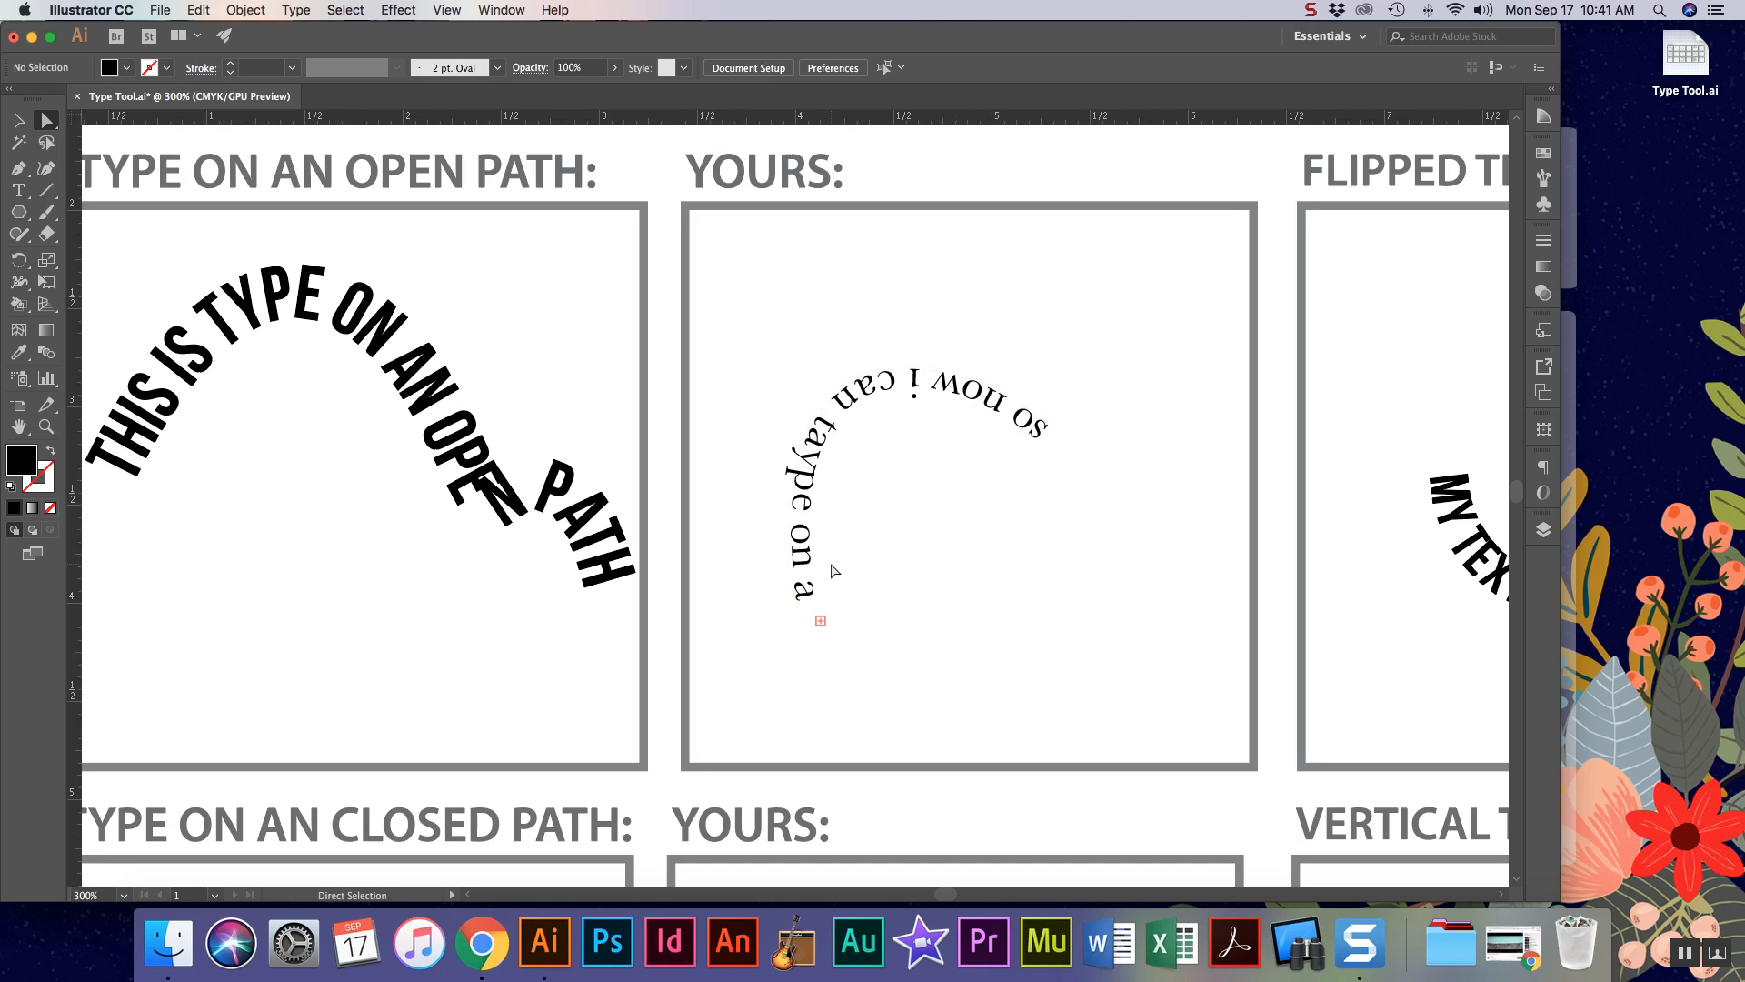
key(super+z)
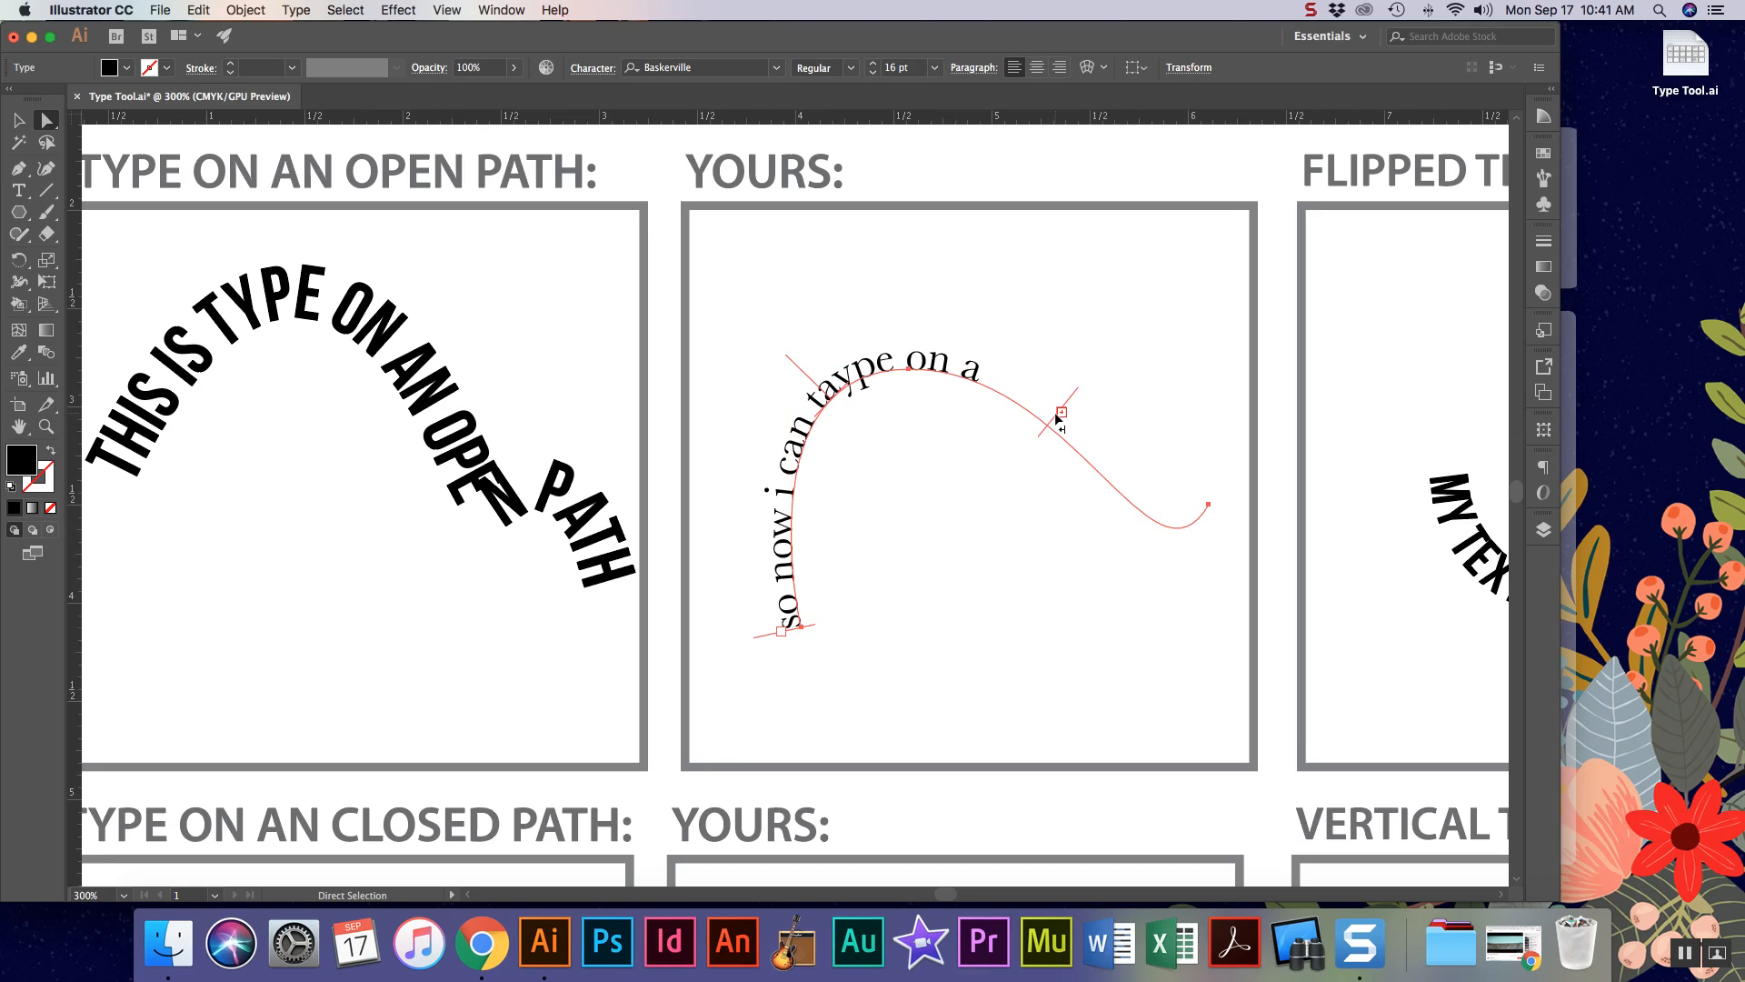
- Extend the text's end bracket toward the end of the curve and insert an "a" before "so"
drag(1057, 417, 1141, 498)
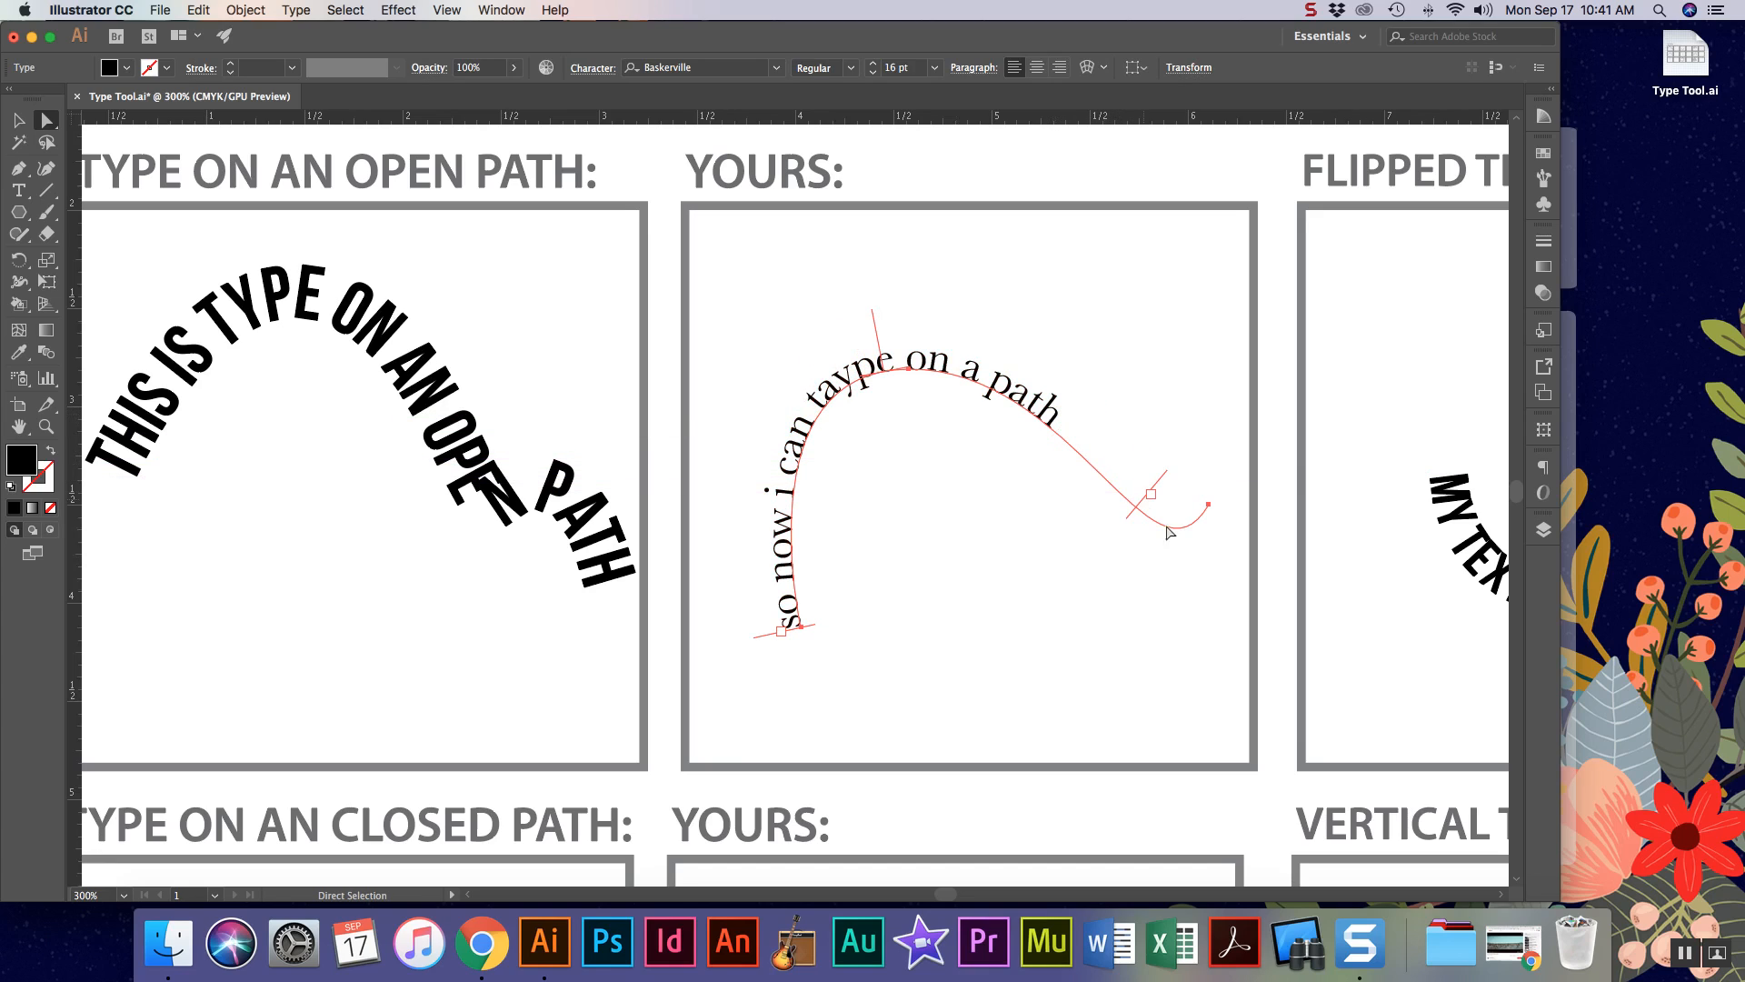
double_click(800, 623)
text(a)
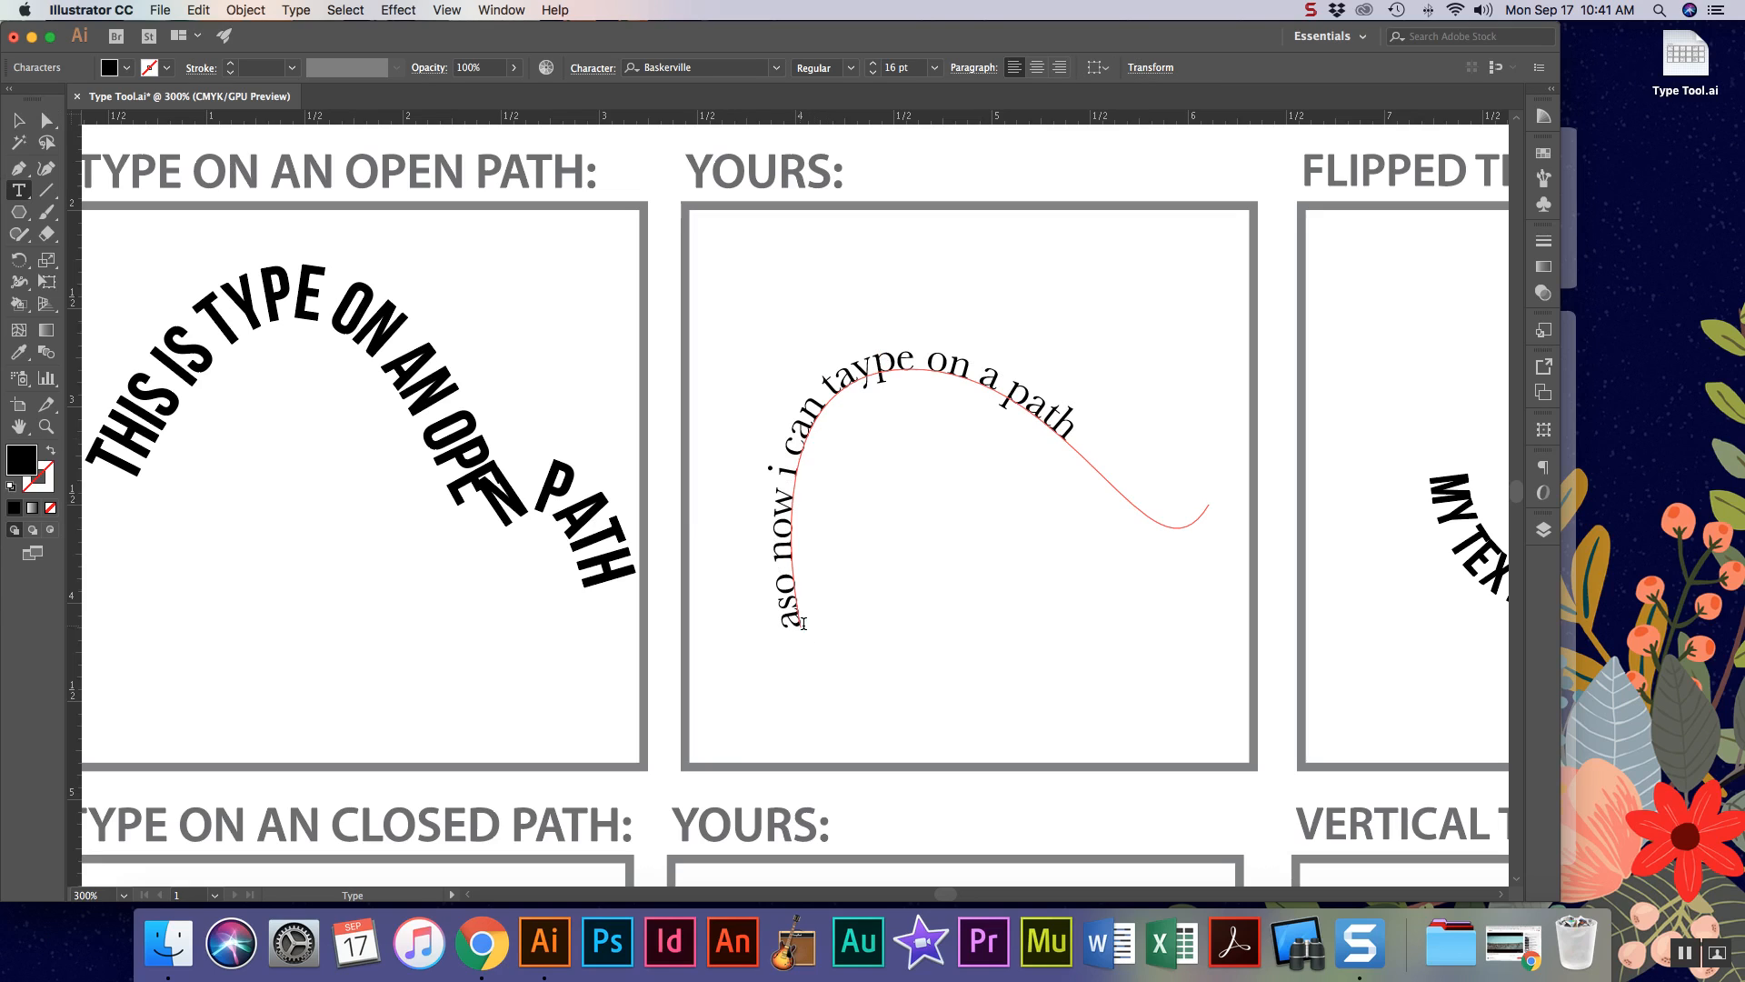
key(Escape)
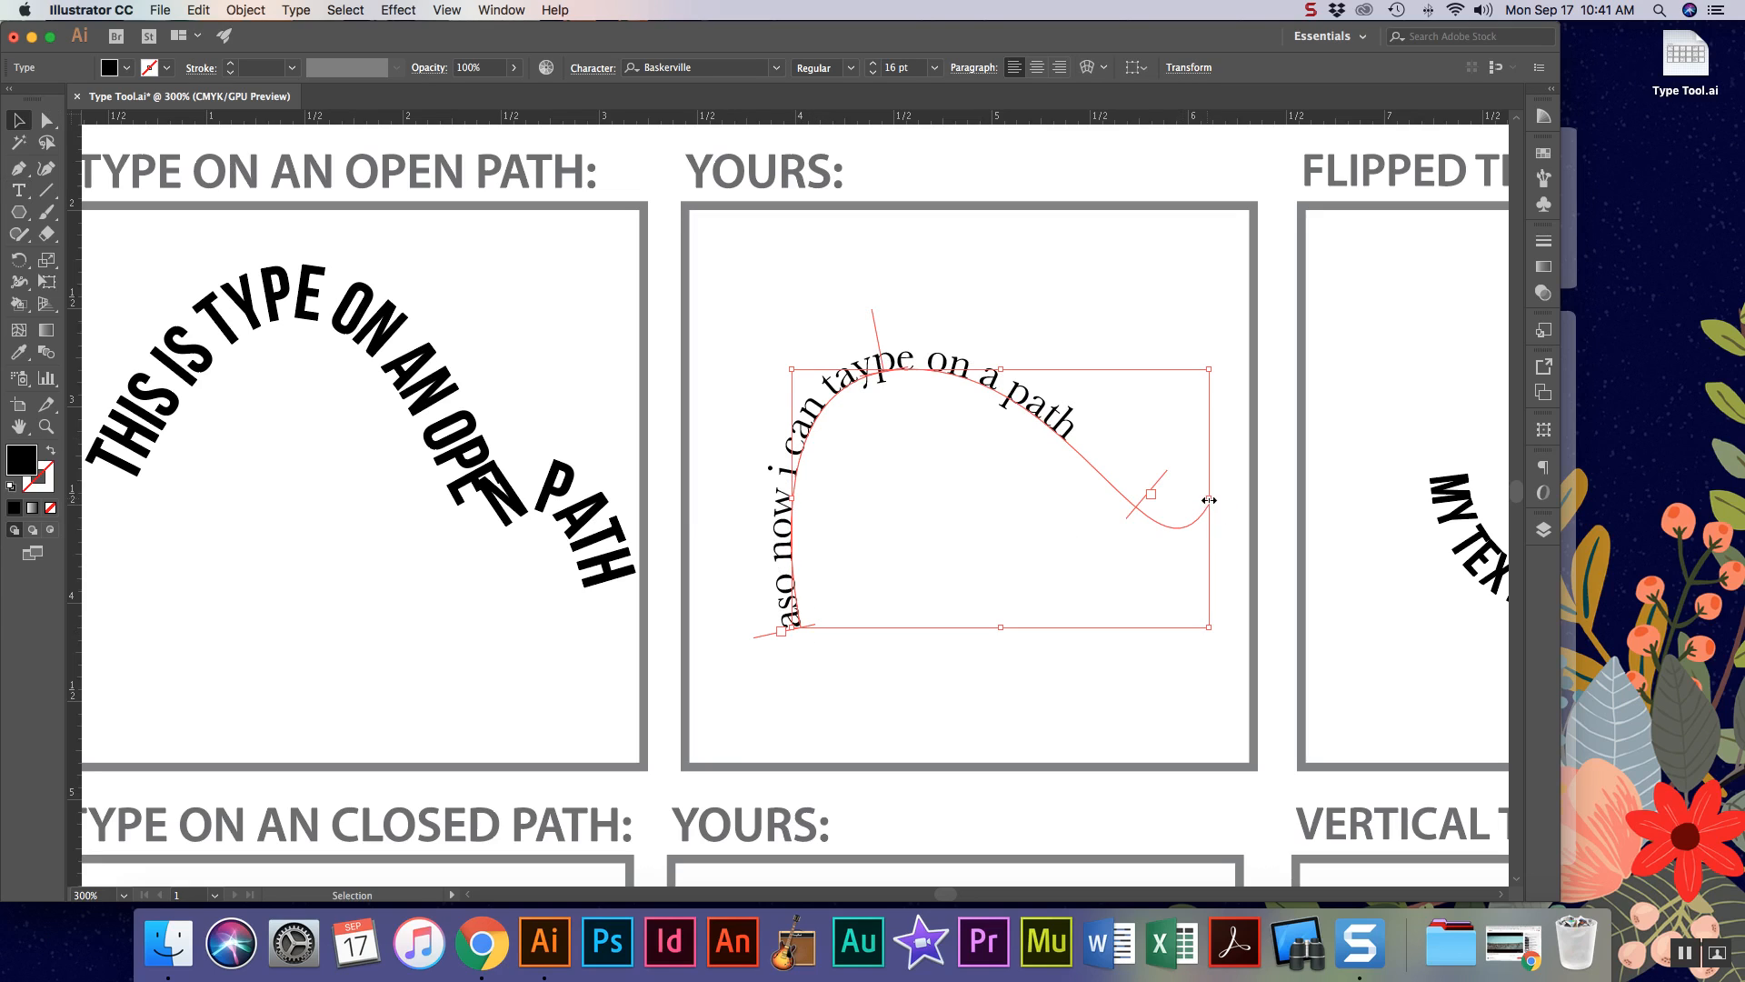
- Reshape the text's curve by lowering its end anchor slightly, raising the arch and pulling the arch's handle outward
key(a)
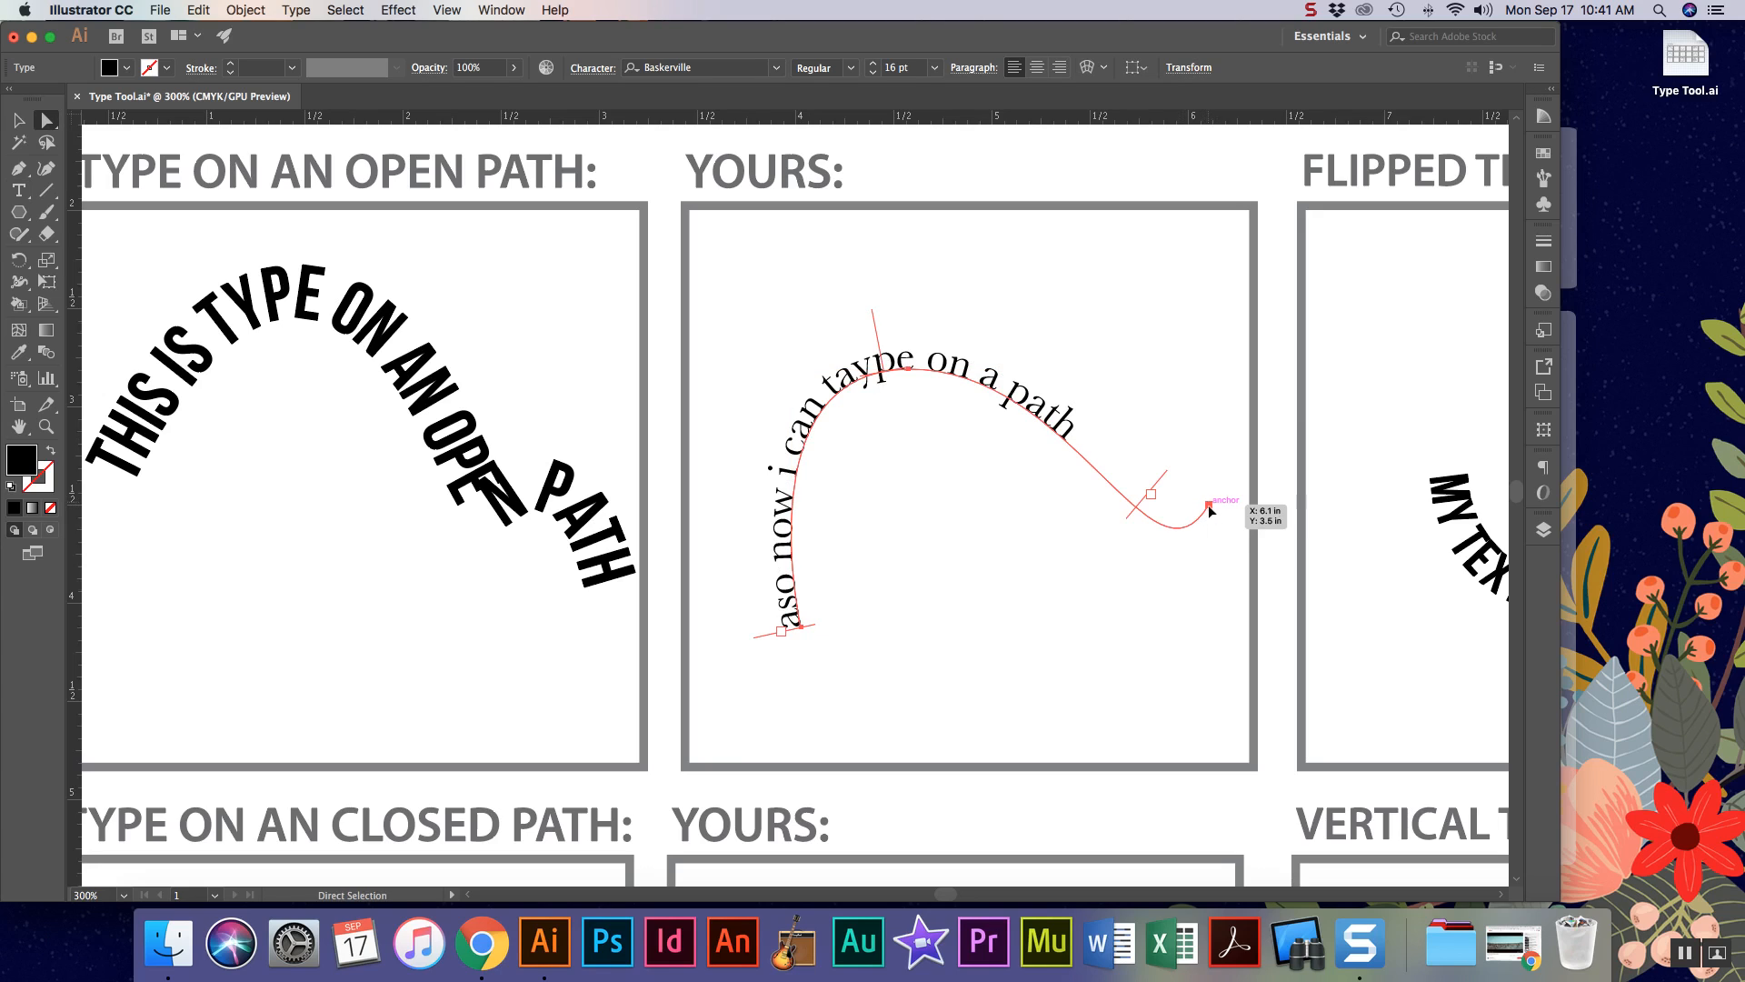
mouse_move(1210, 507)
mouse_down()
mouse_move(1212, 542)
mouse_move(1211, 479)
mouse_move(1209, 516)
mouse_up()
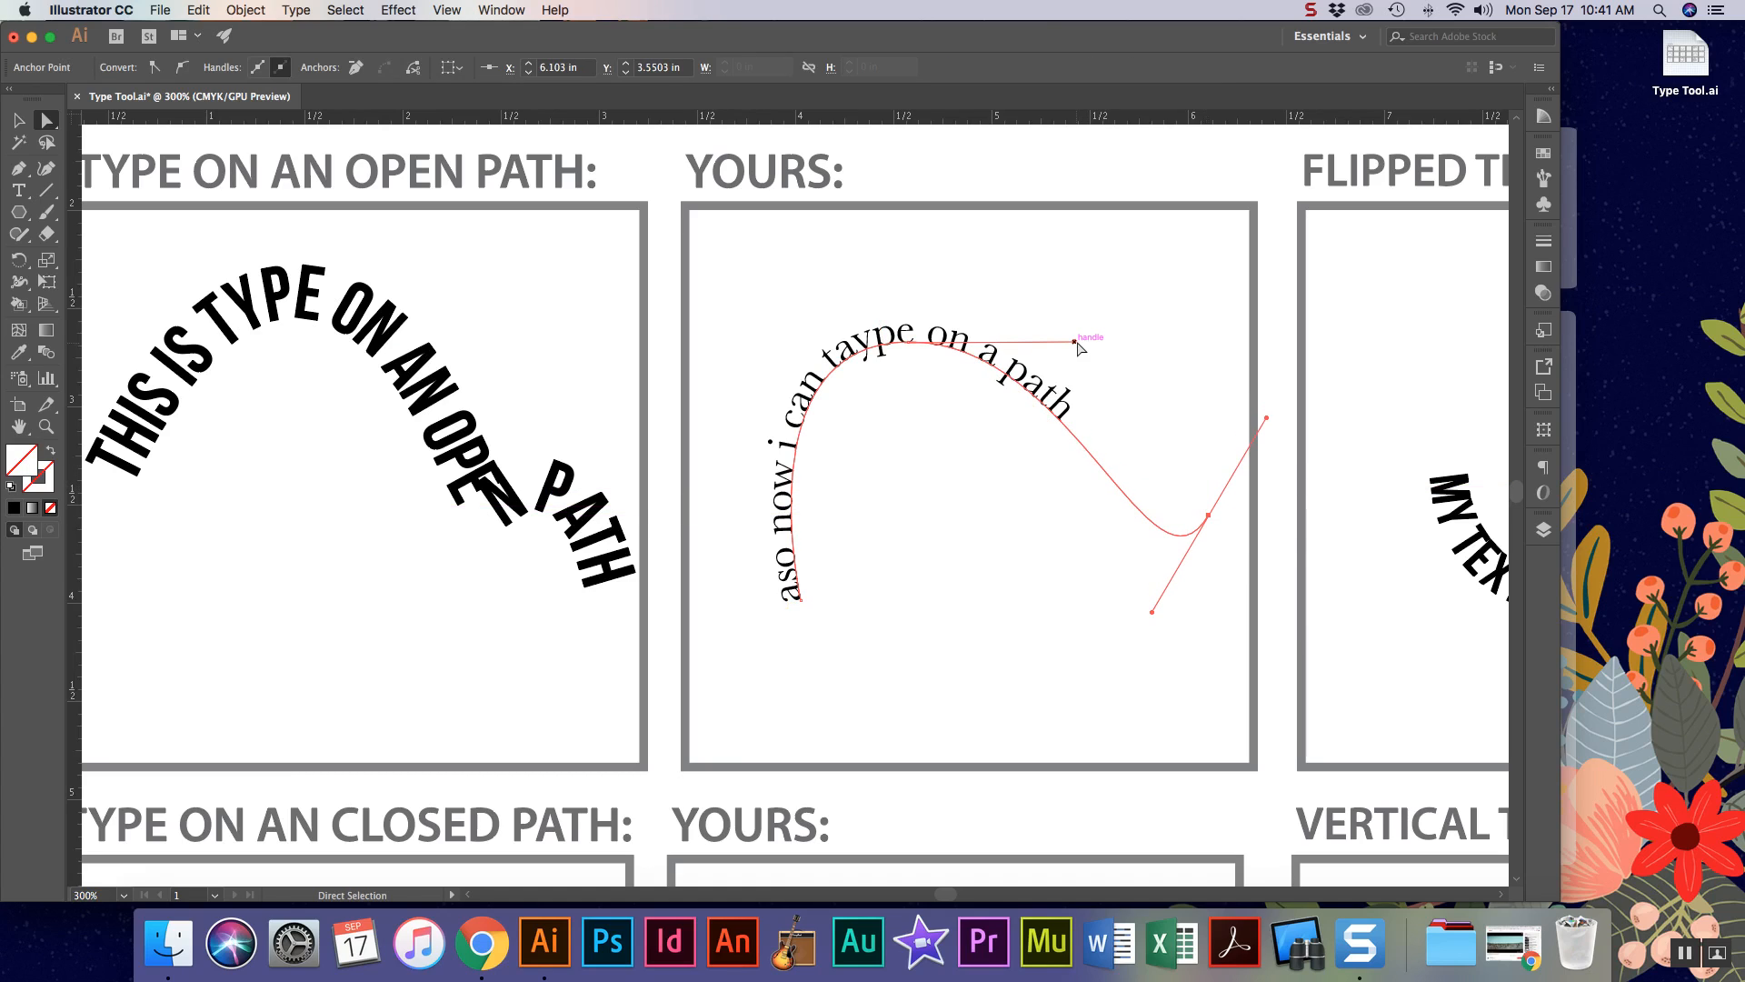
drag(1074, 341, 1195, 298)
click(1071, 619)
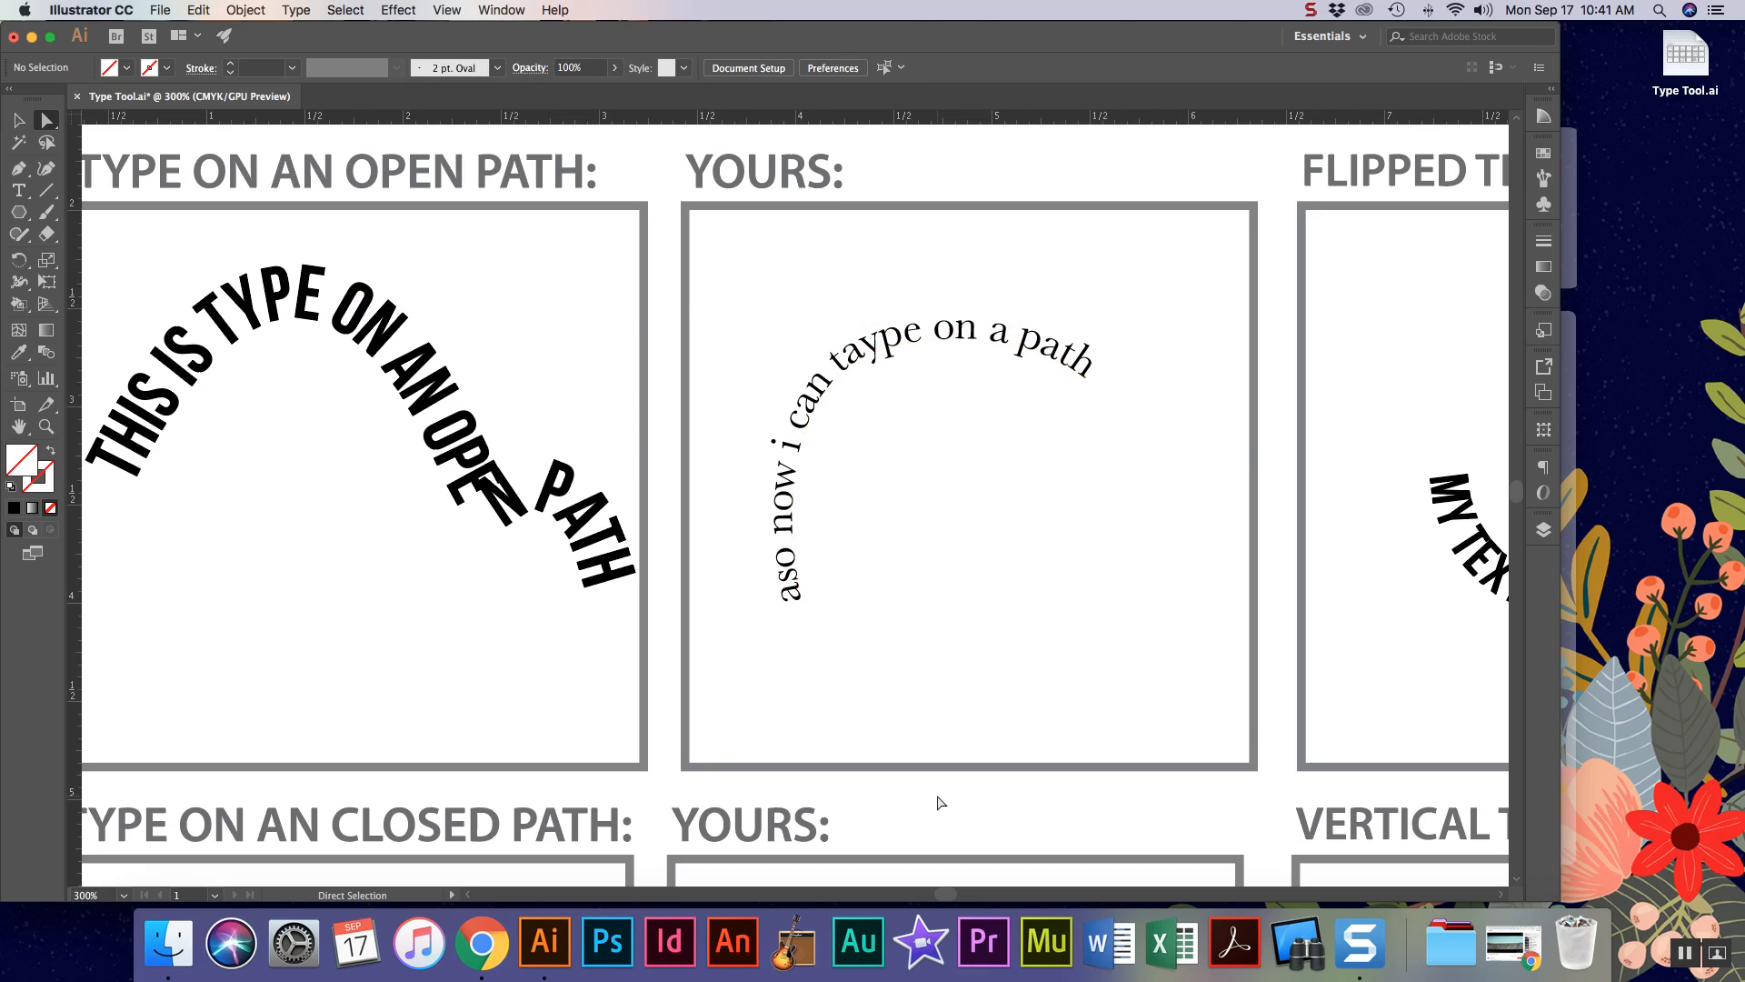
- Draw a circle about 1.82 in wide in the closed-path practice box and shift it up and left
scroll(915, 651, down, 4)
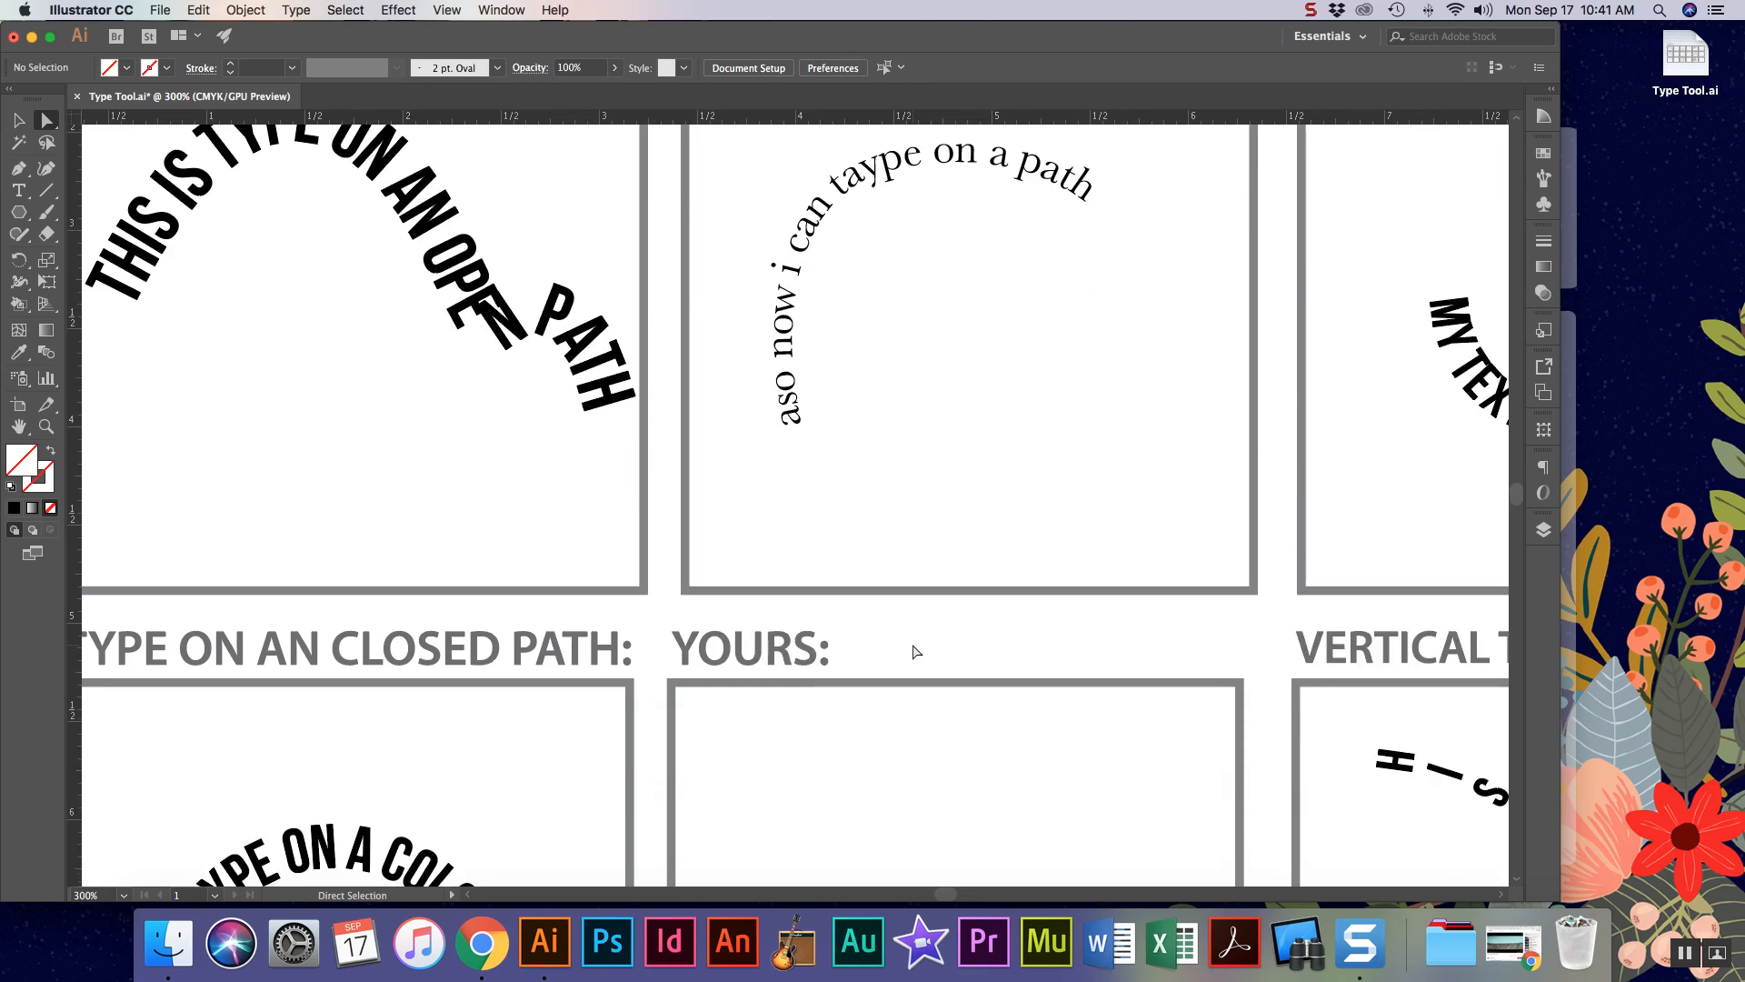
scroll(915, 651, down, 9)
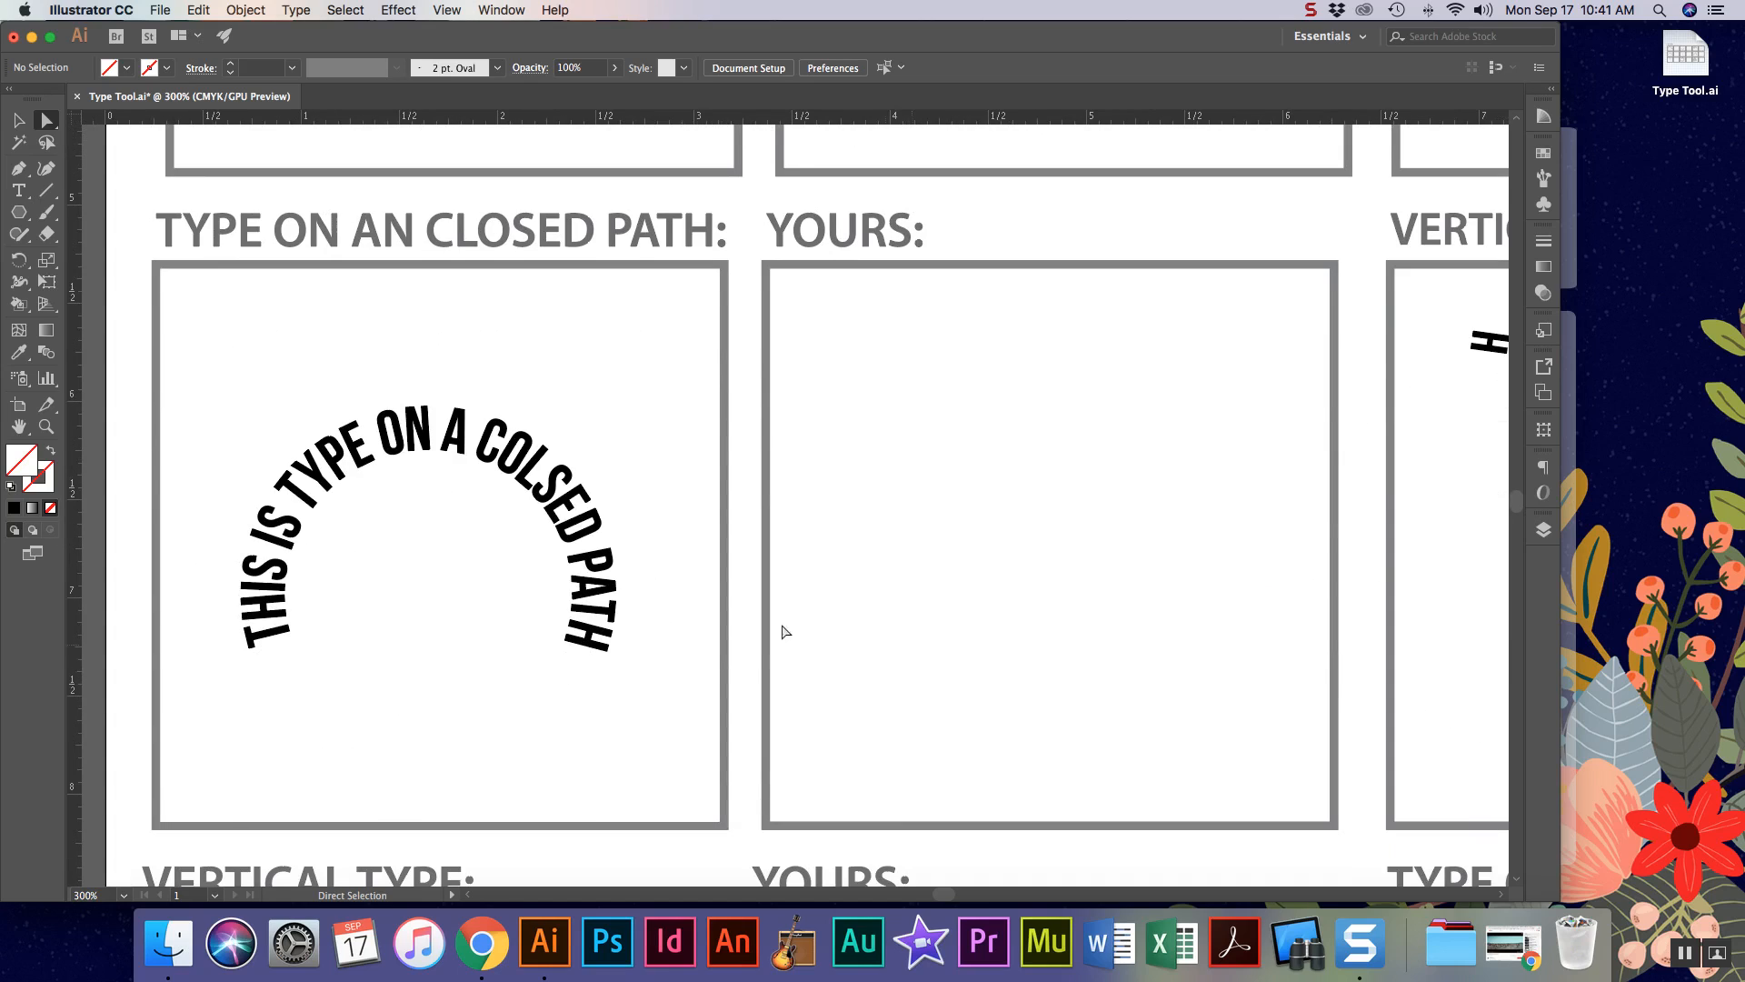
drag(18, 212, 80, 260)
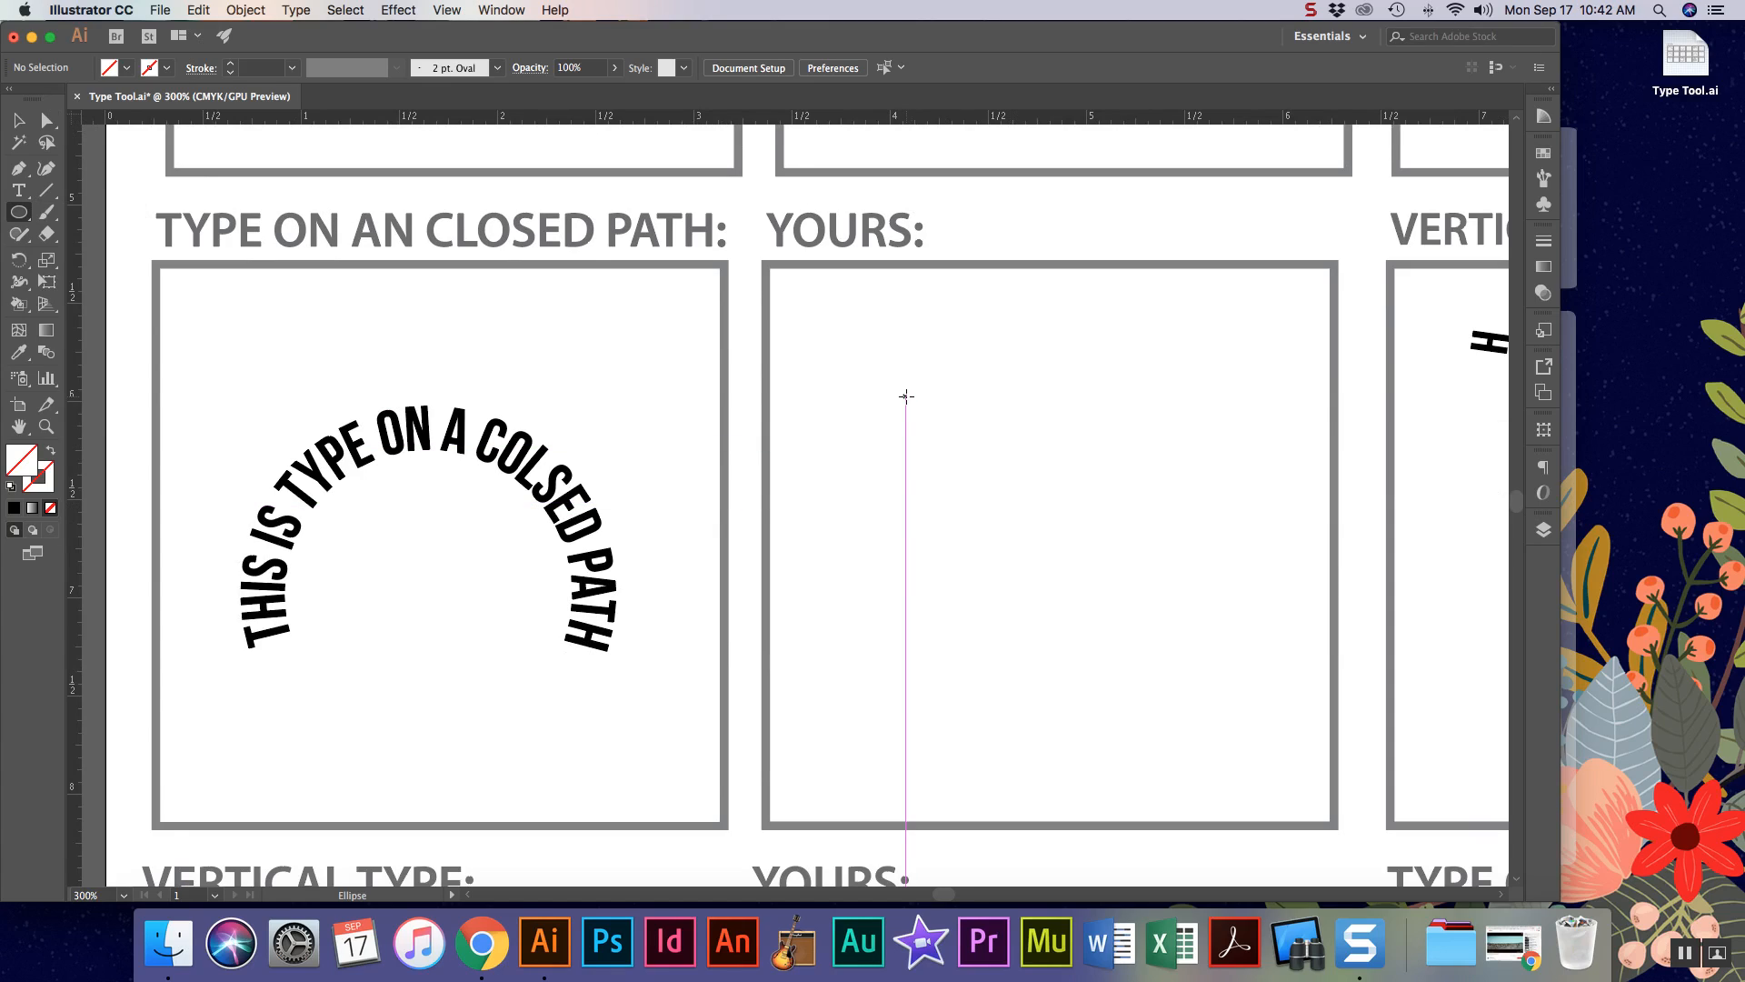
drag(897, 381, 1256, 688)
key(c)
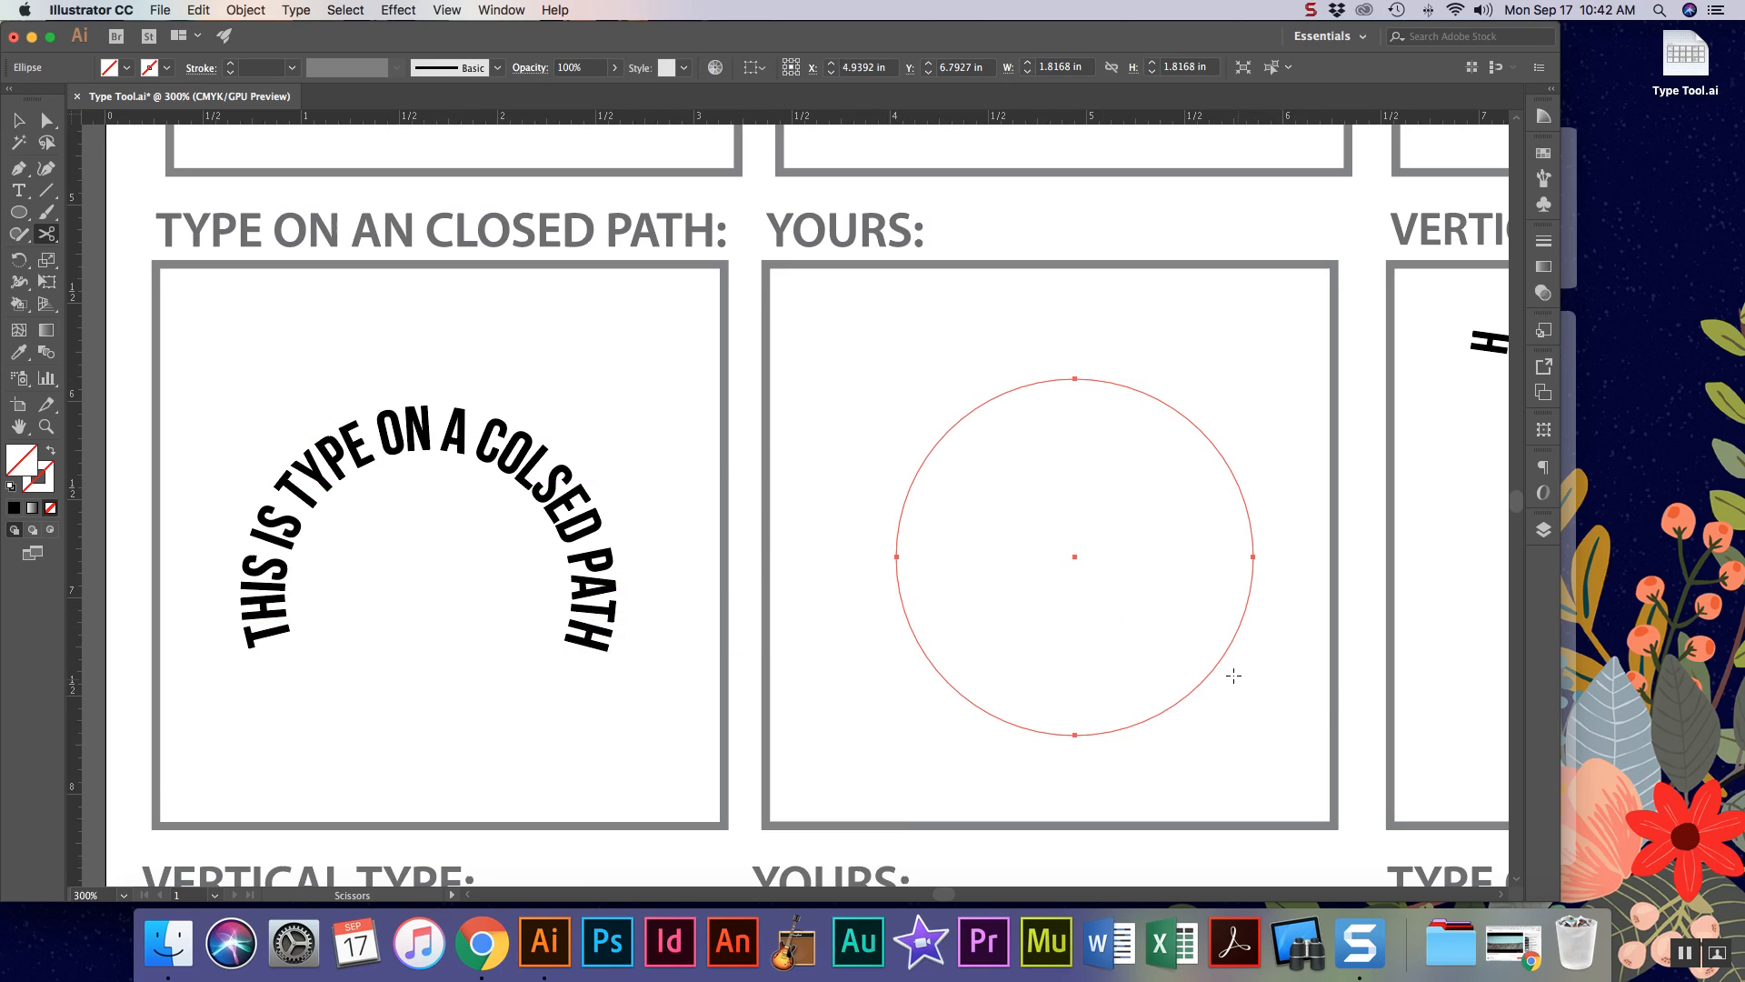
key(v)
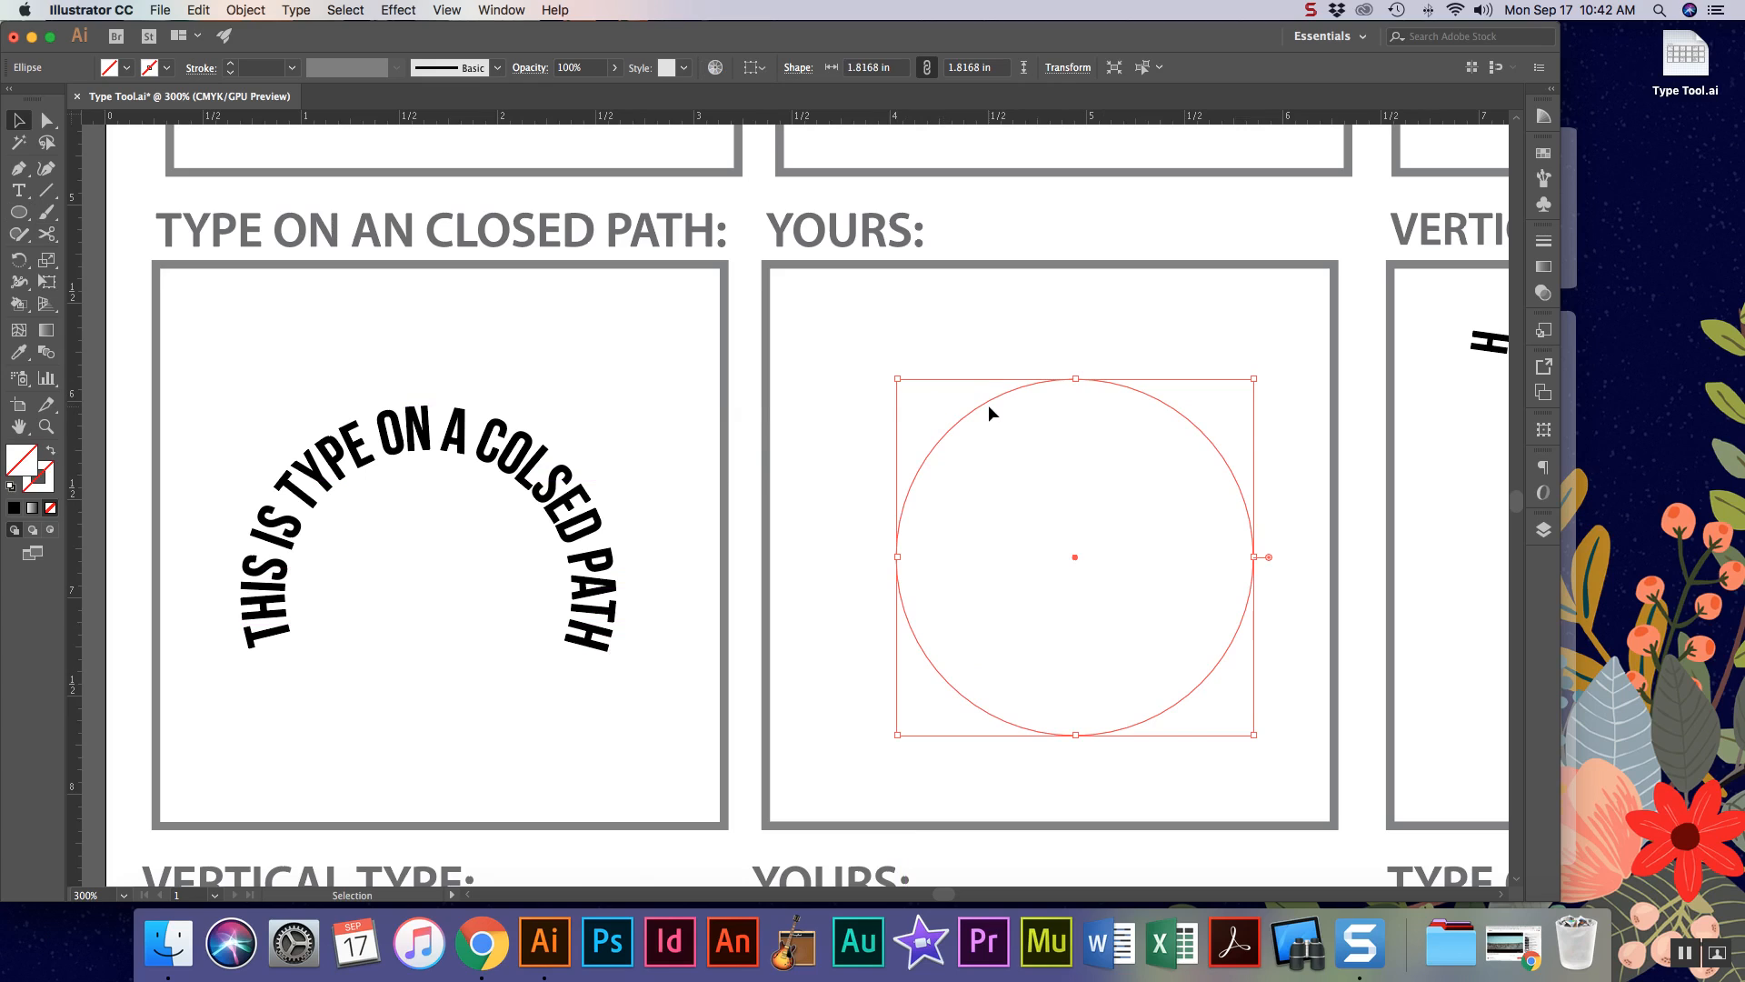
drag(1000, 398, 951, 360)
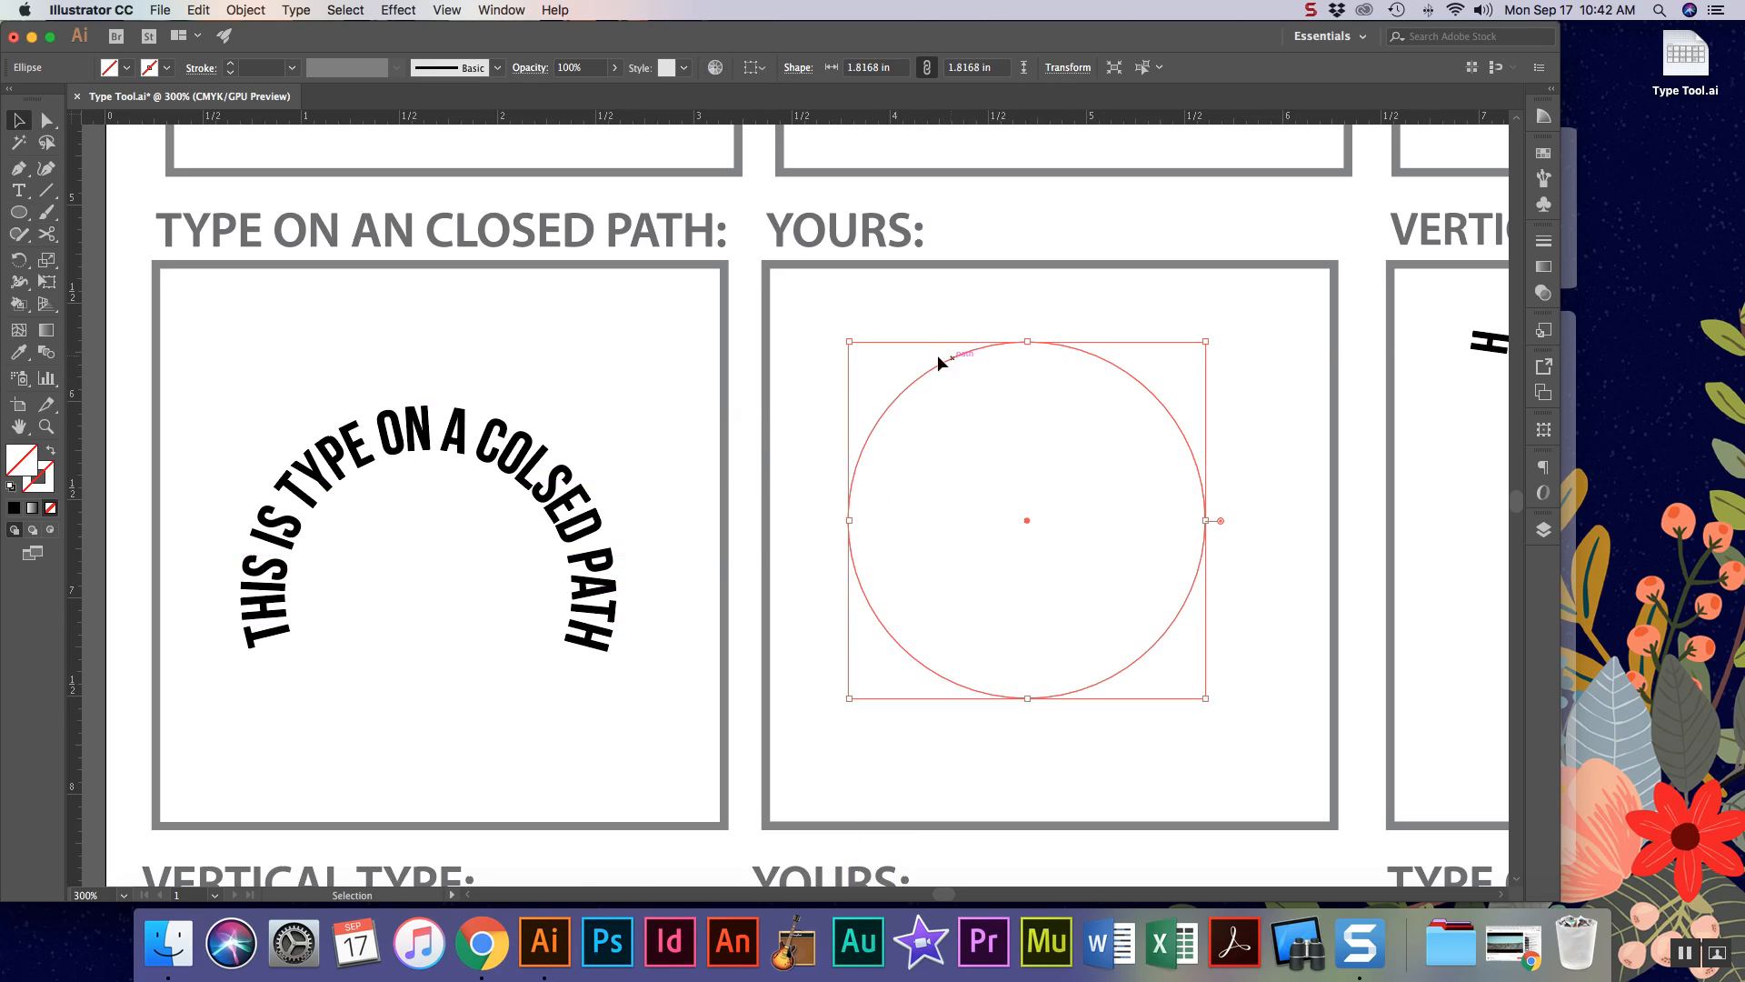
- Add the text "so now i can type along the edge of my circle." around the circle with the Type on a Path tool
drag(18, 190, 91, 235)
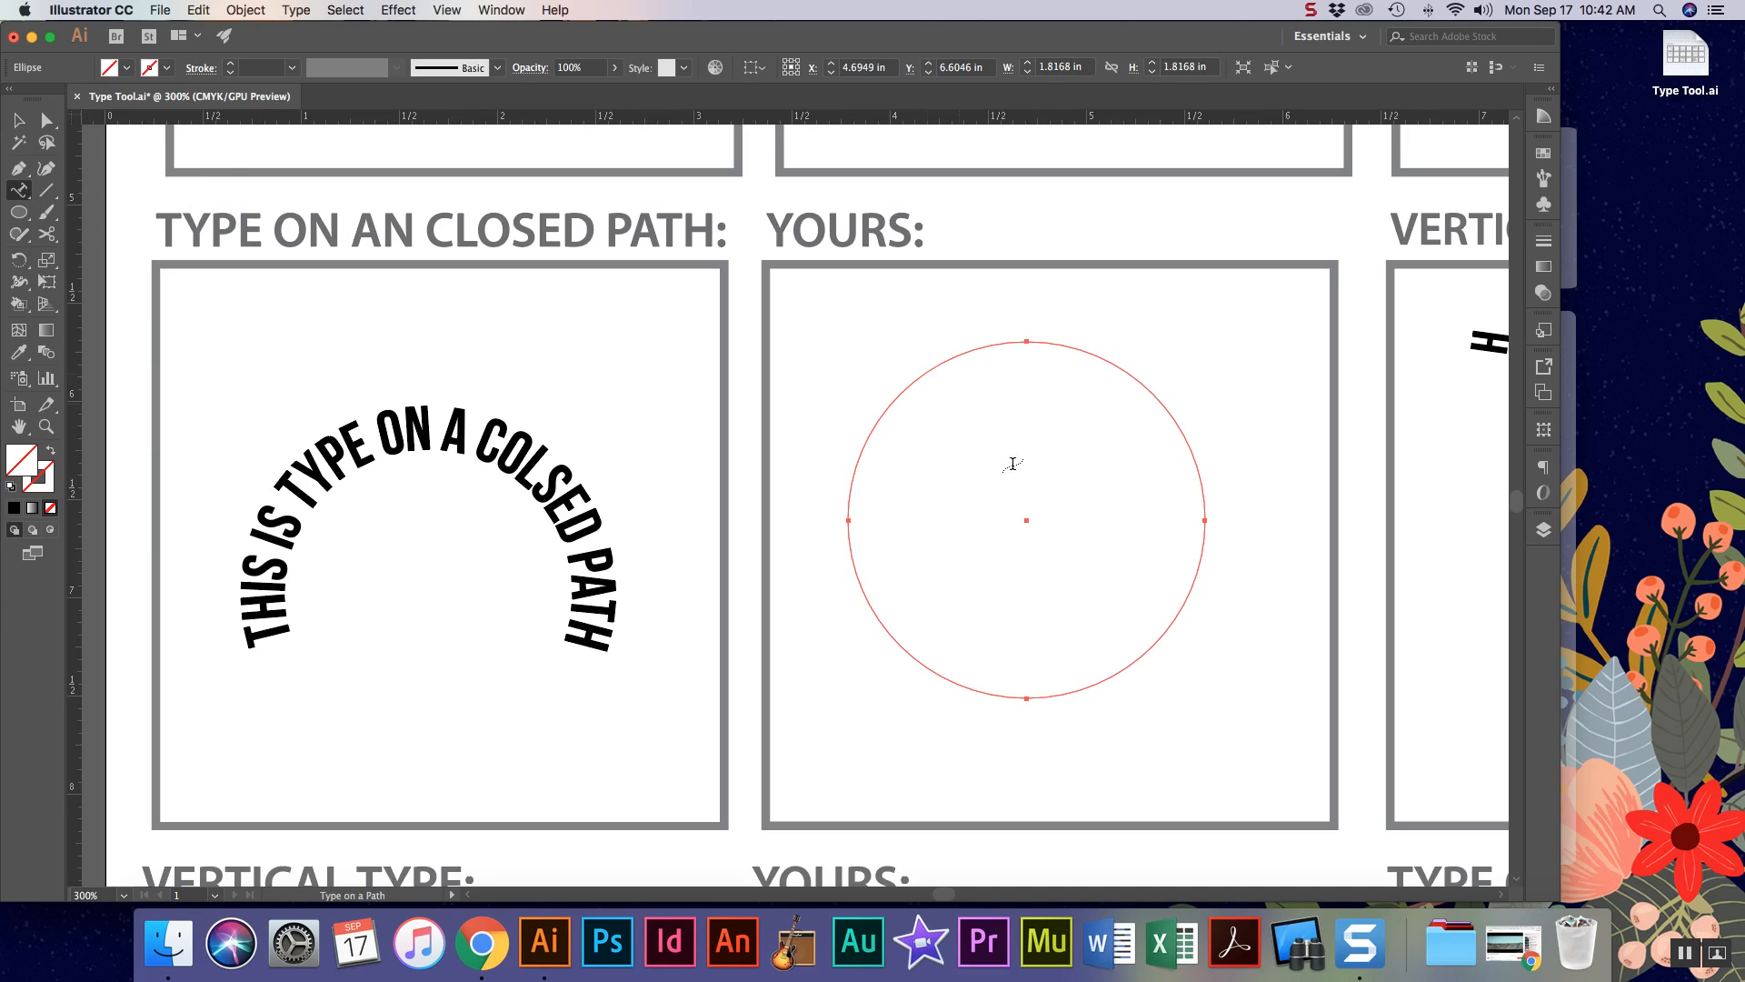
click(941, 365)
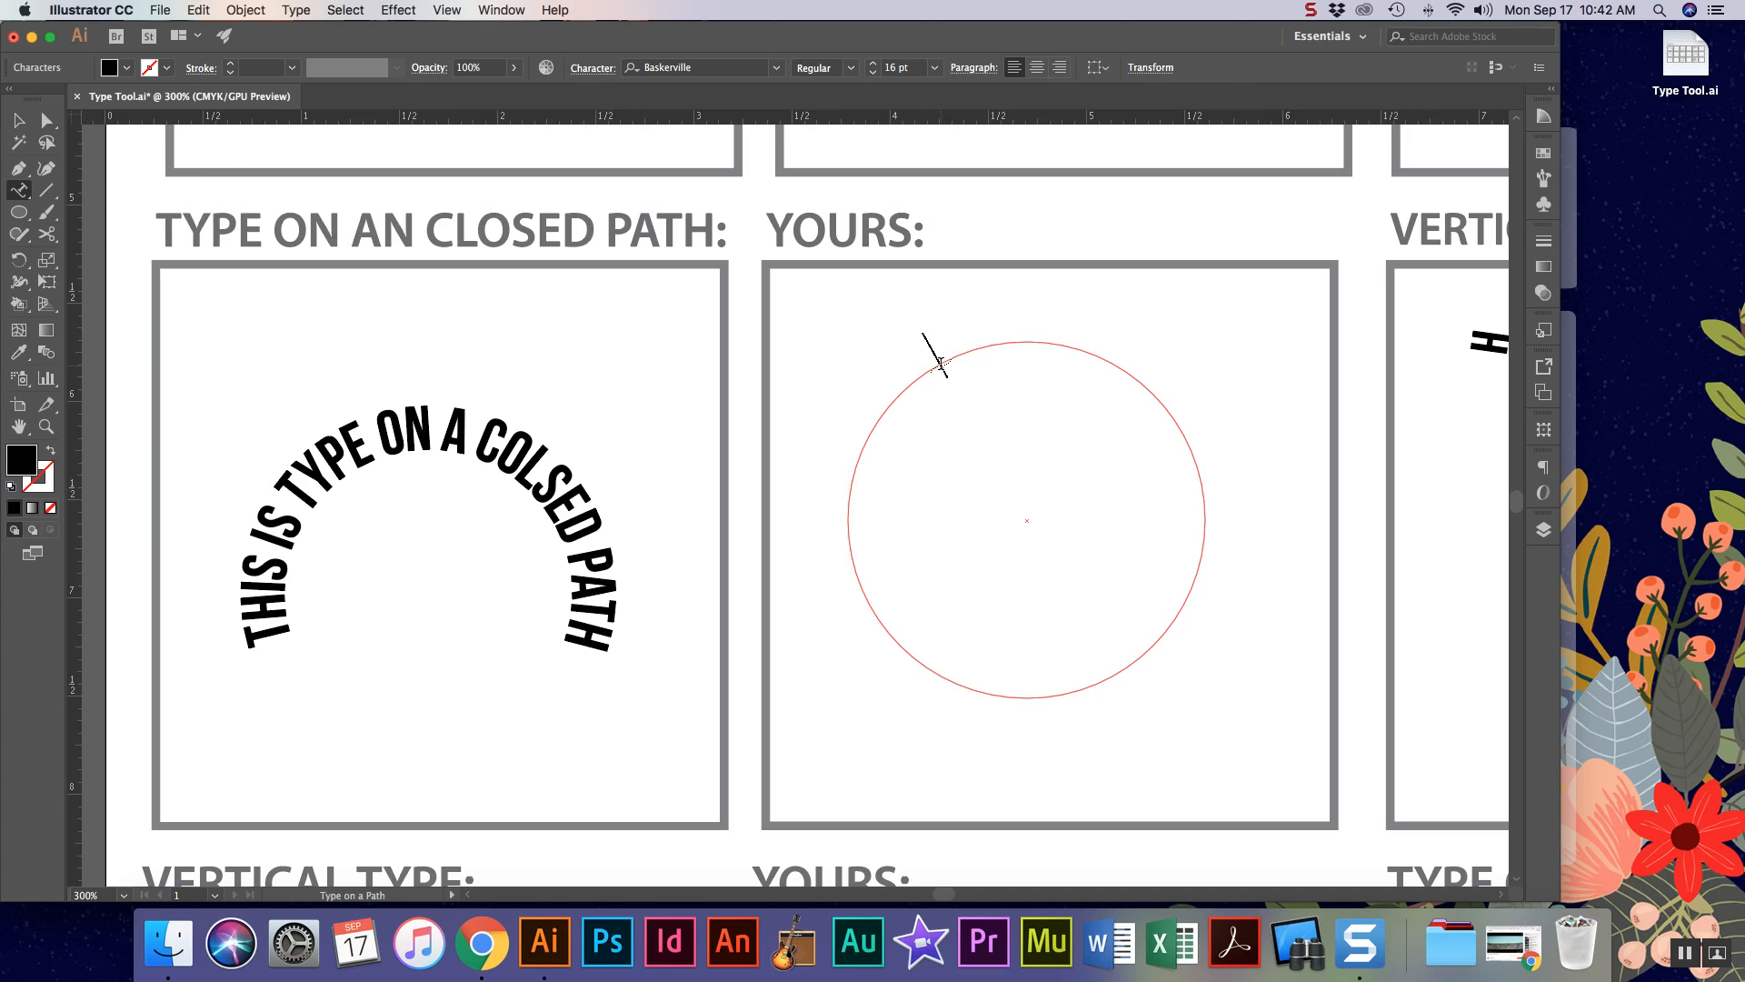
text(so now i can type al)
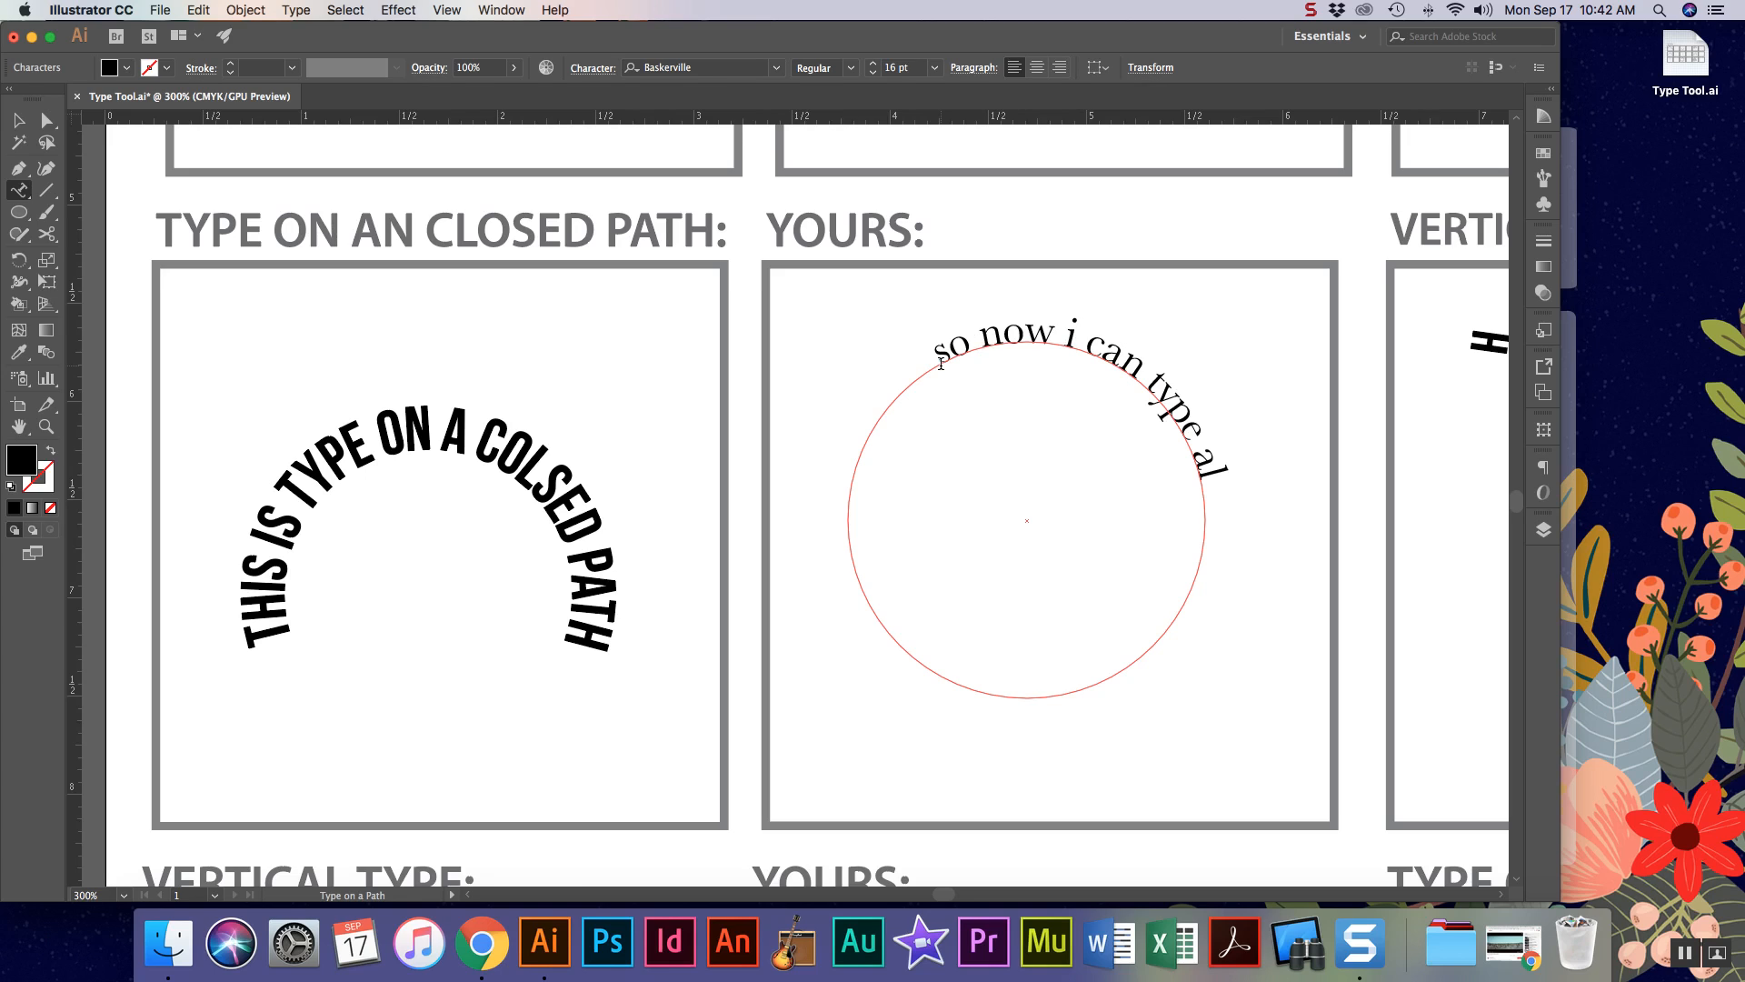
text(ong the edge of)
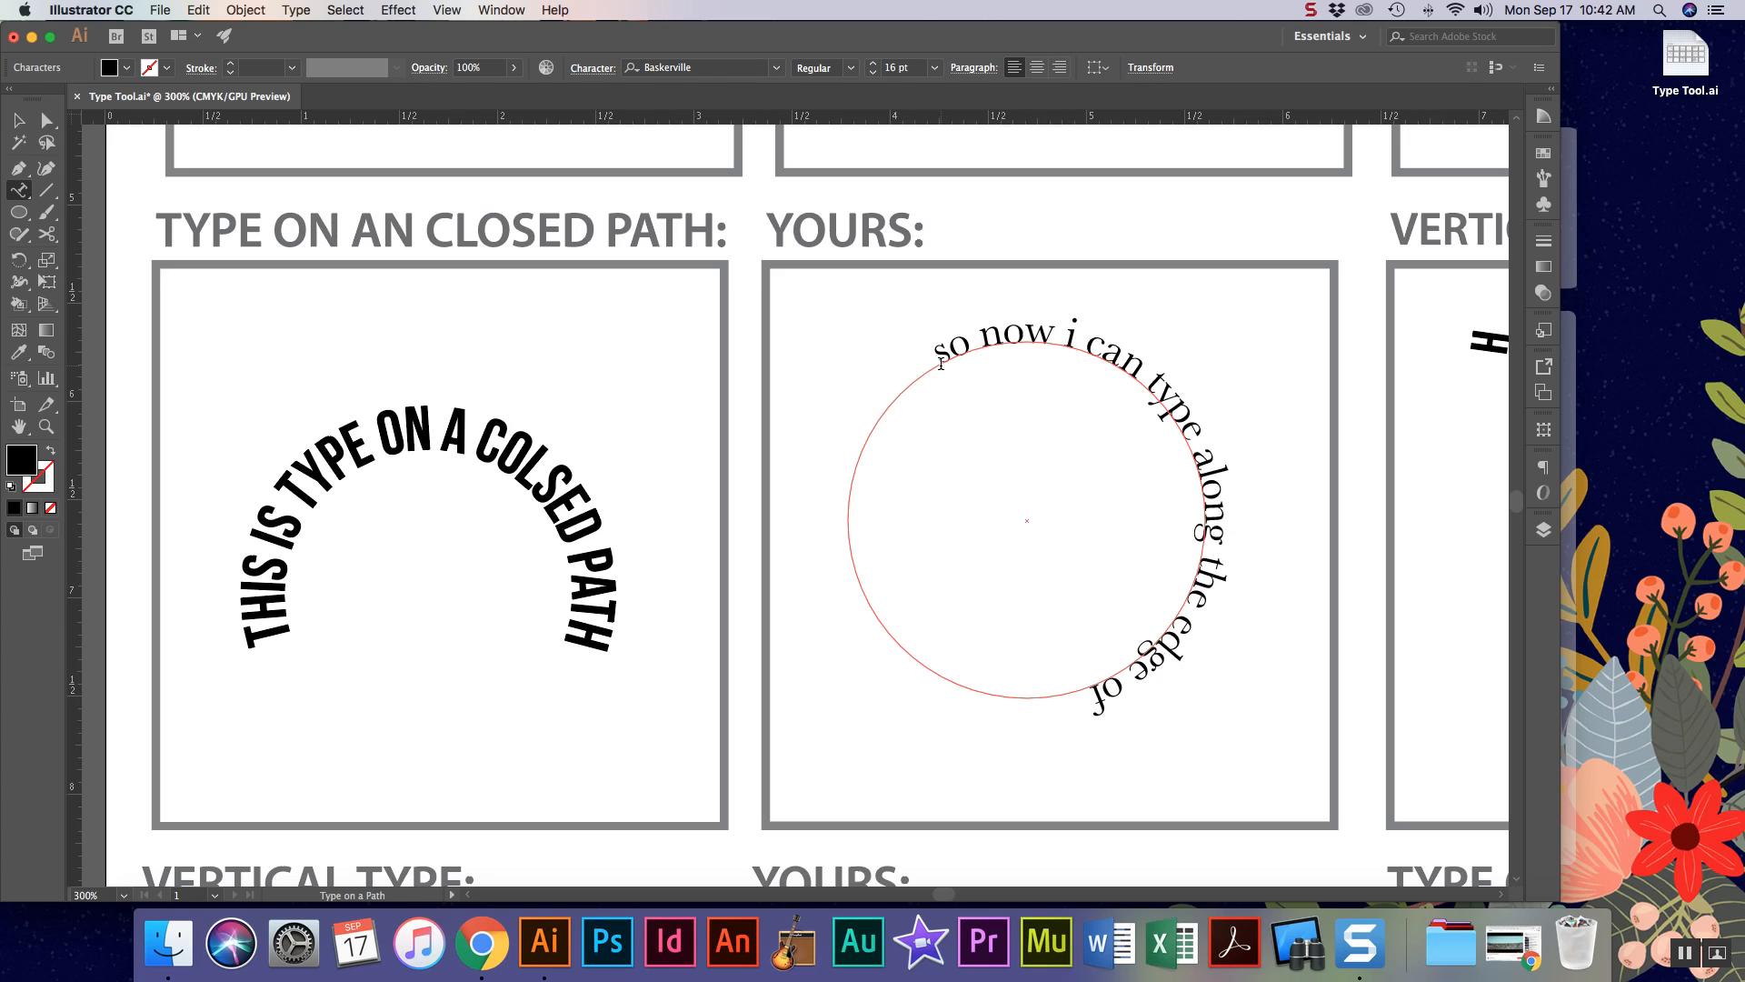
text( my circle.)
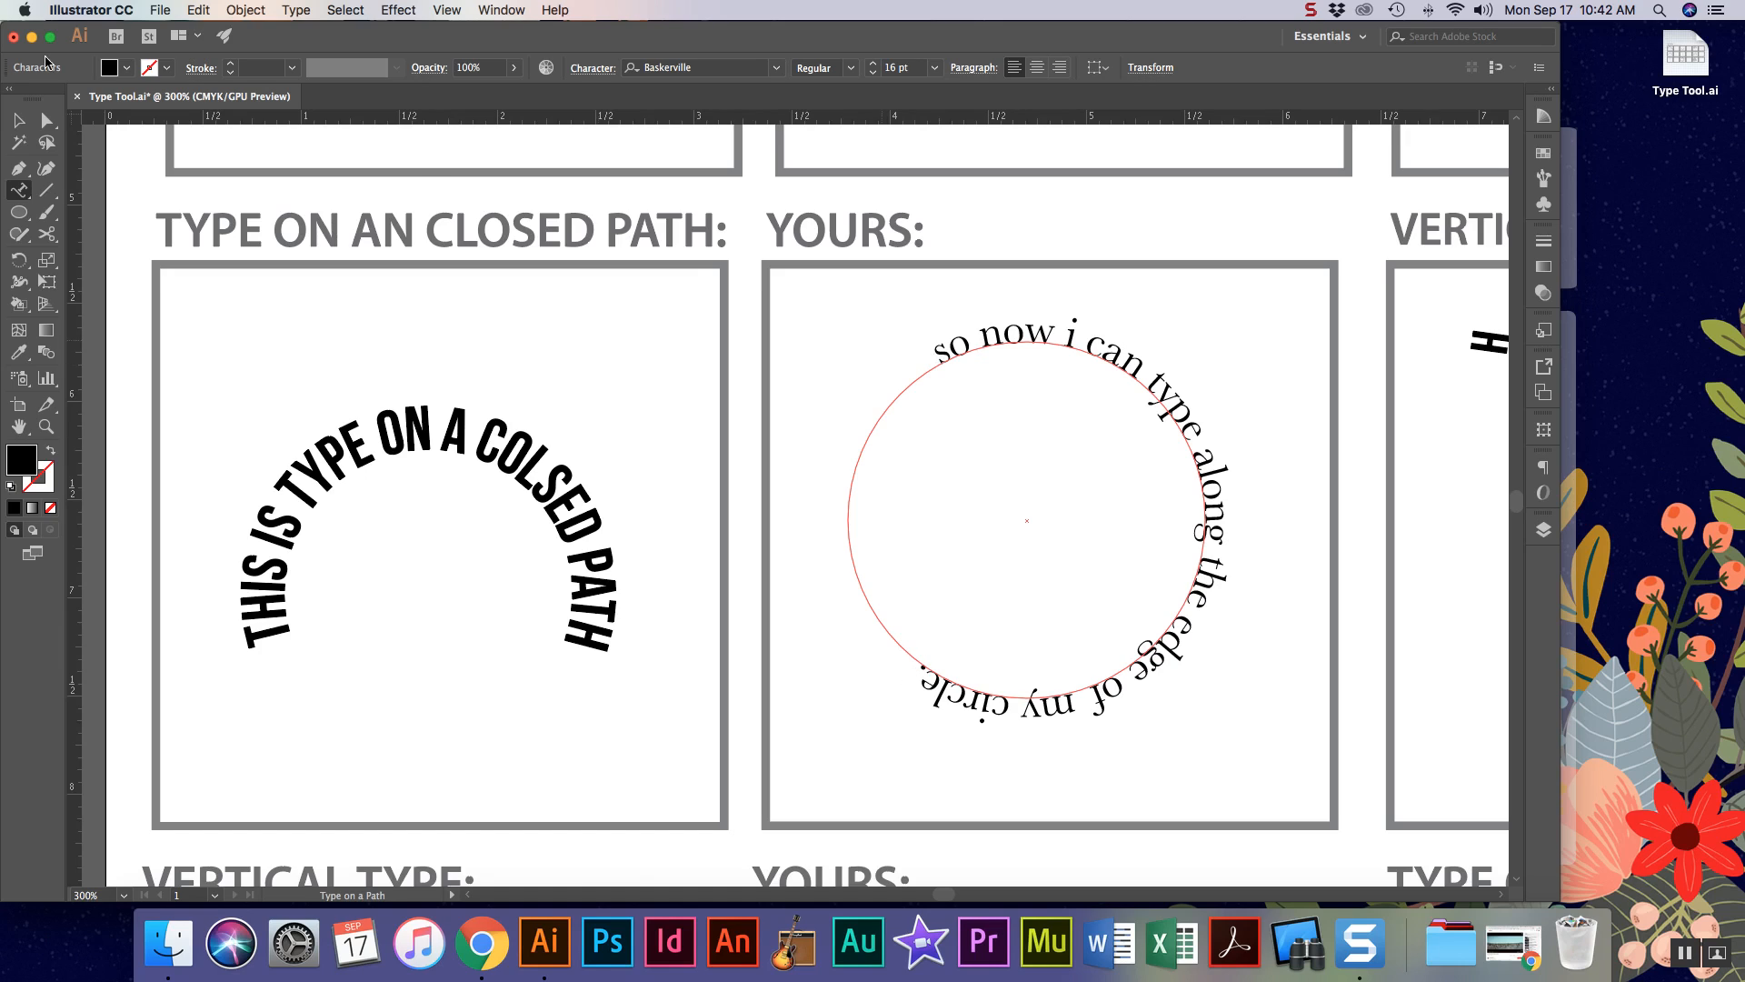
- Move the circle text's start bracket slightly clockwise, leaving a small gap after the end bracket
click(47, 119)
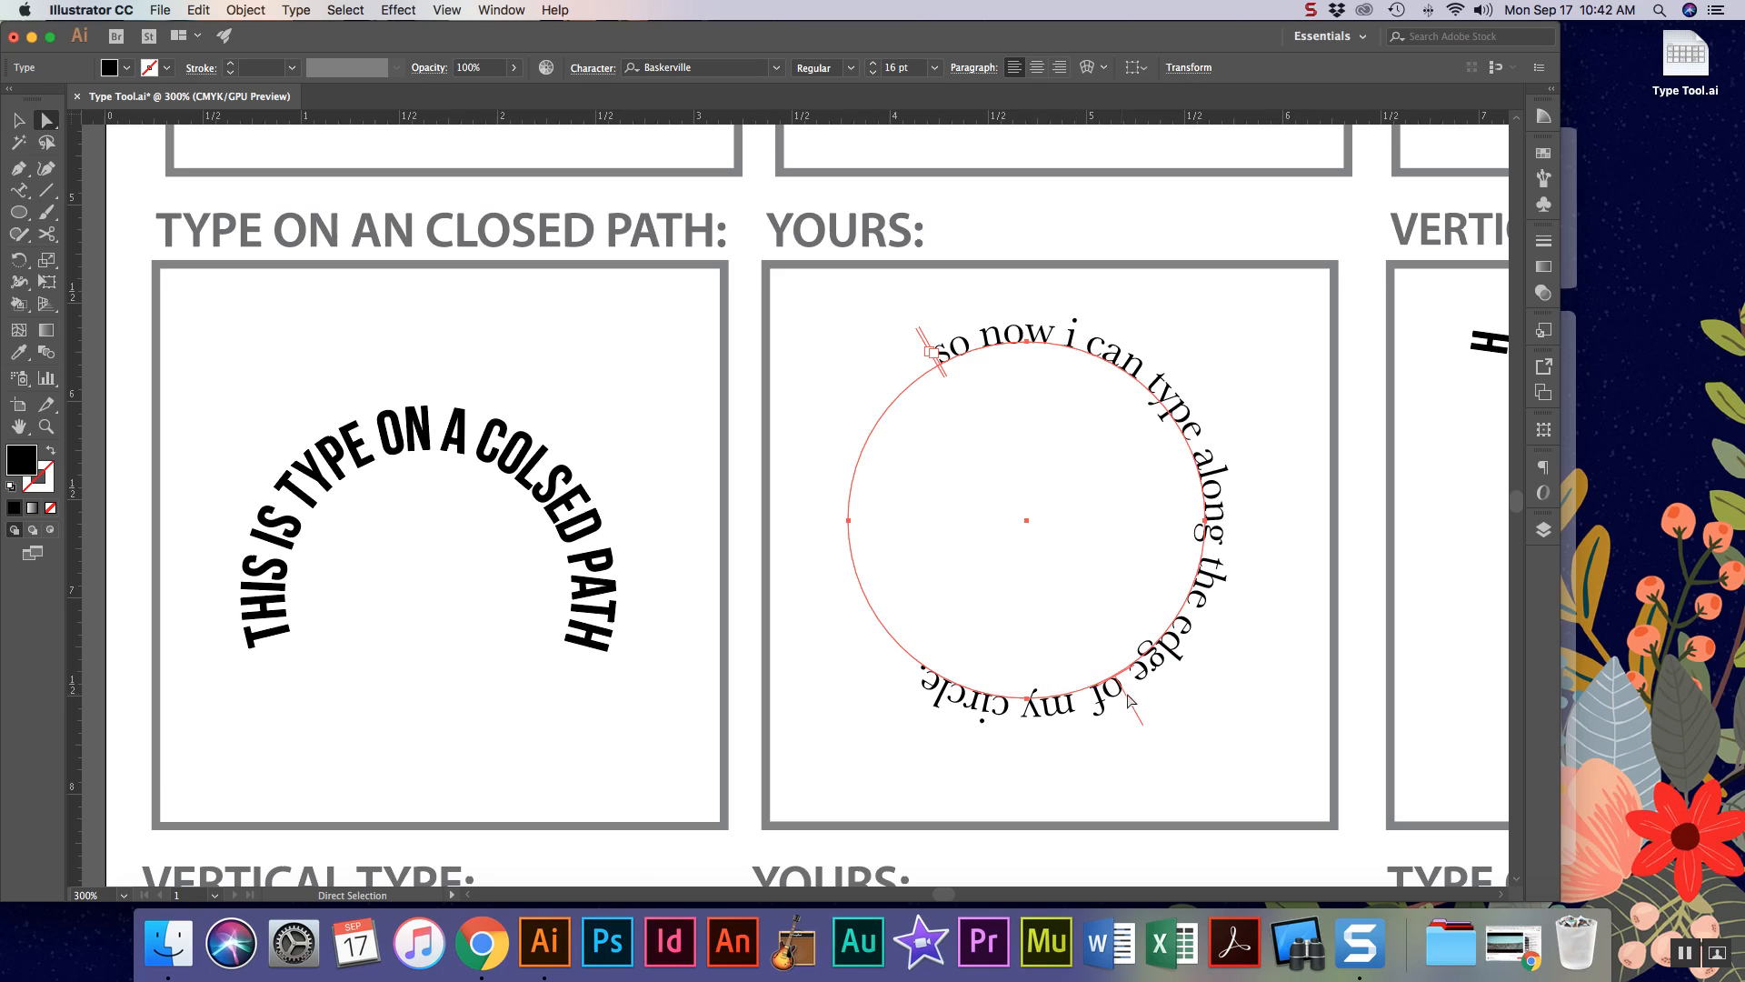
drag(936, 355, 977, 360)
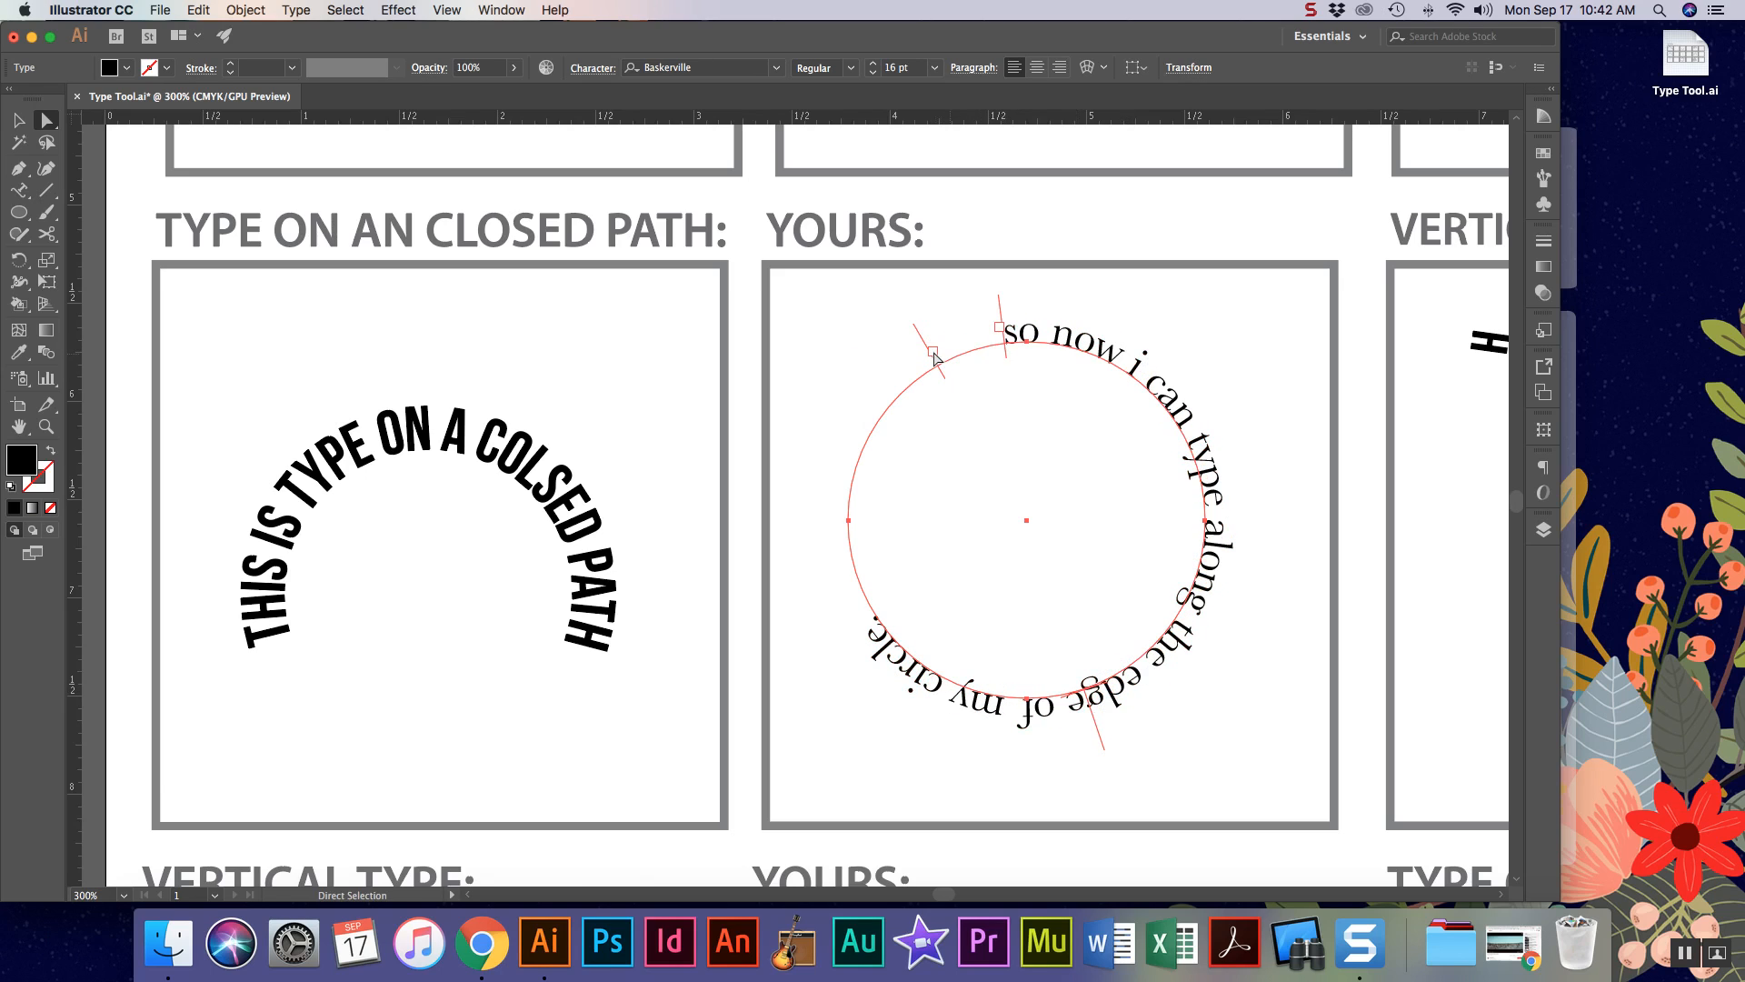
key(t)
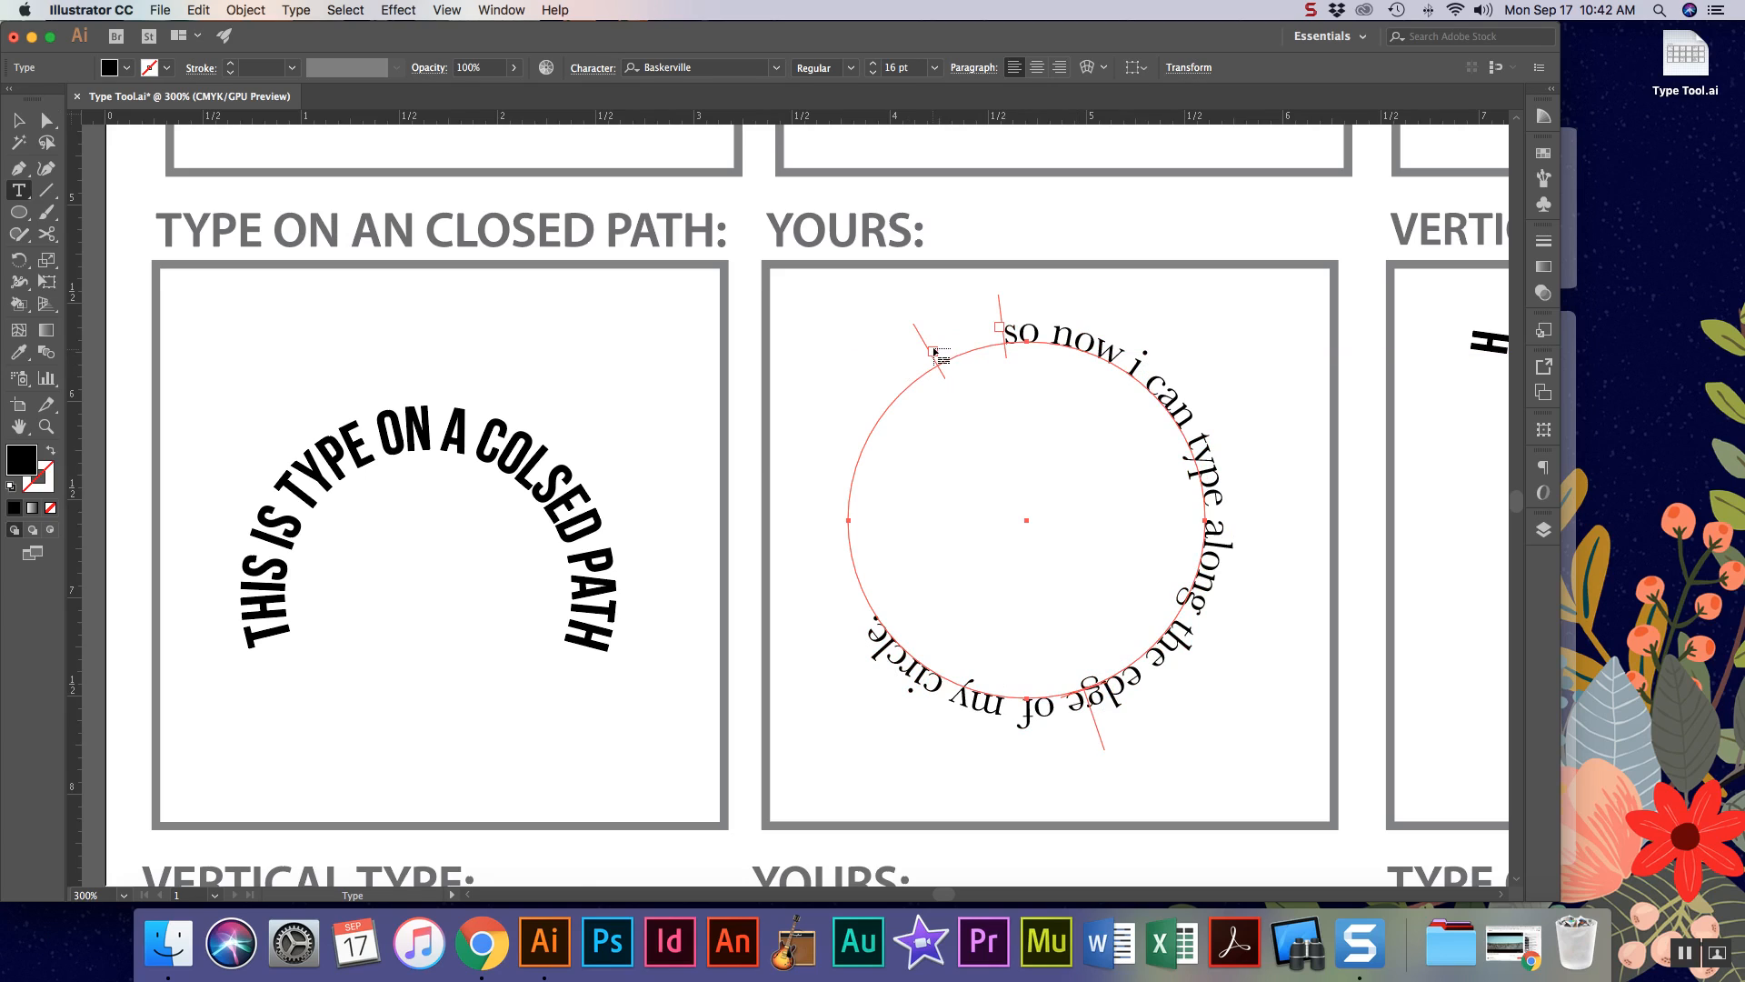
key(a)
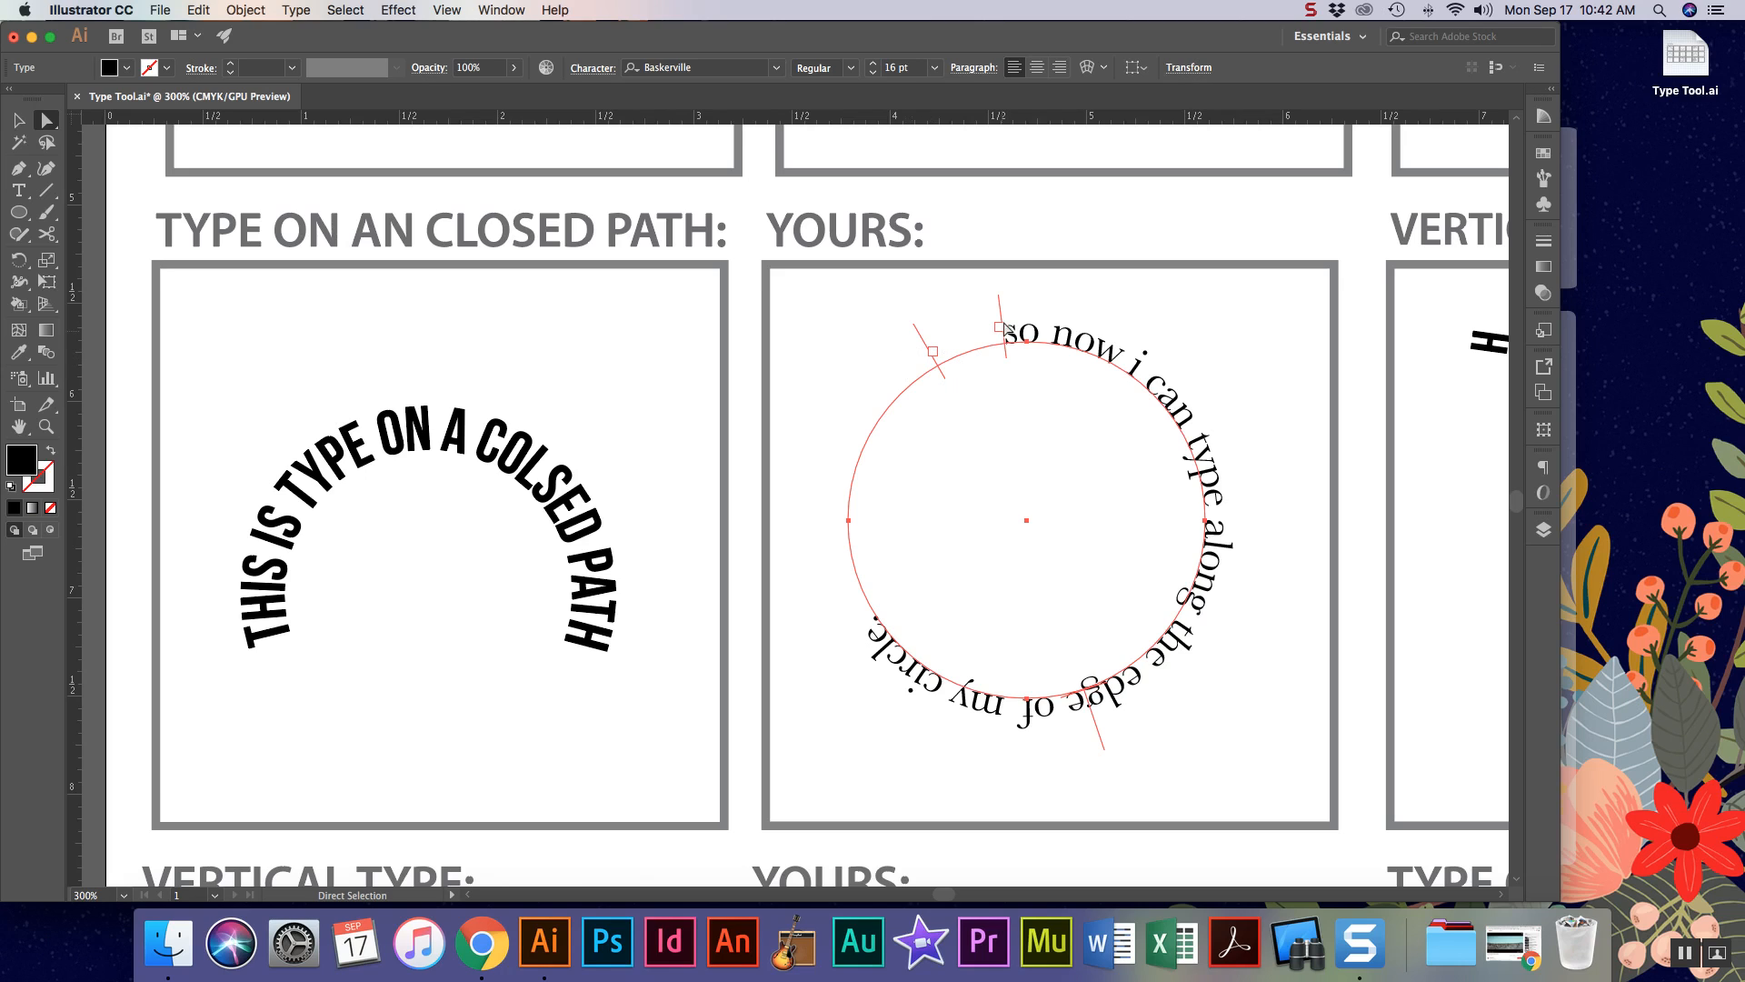
drag(985, 327, 924, 336)
key(super+equal)
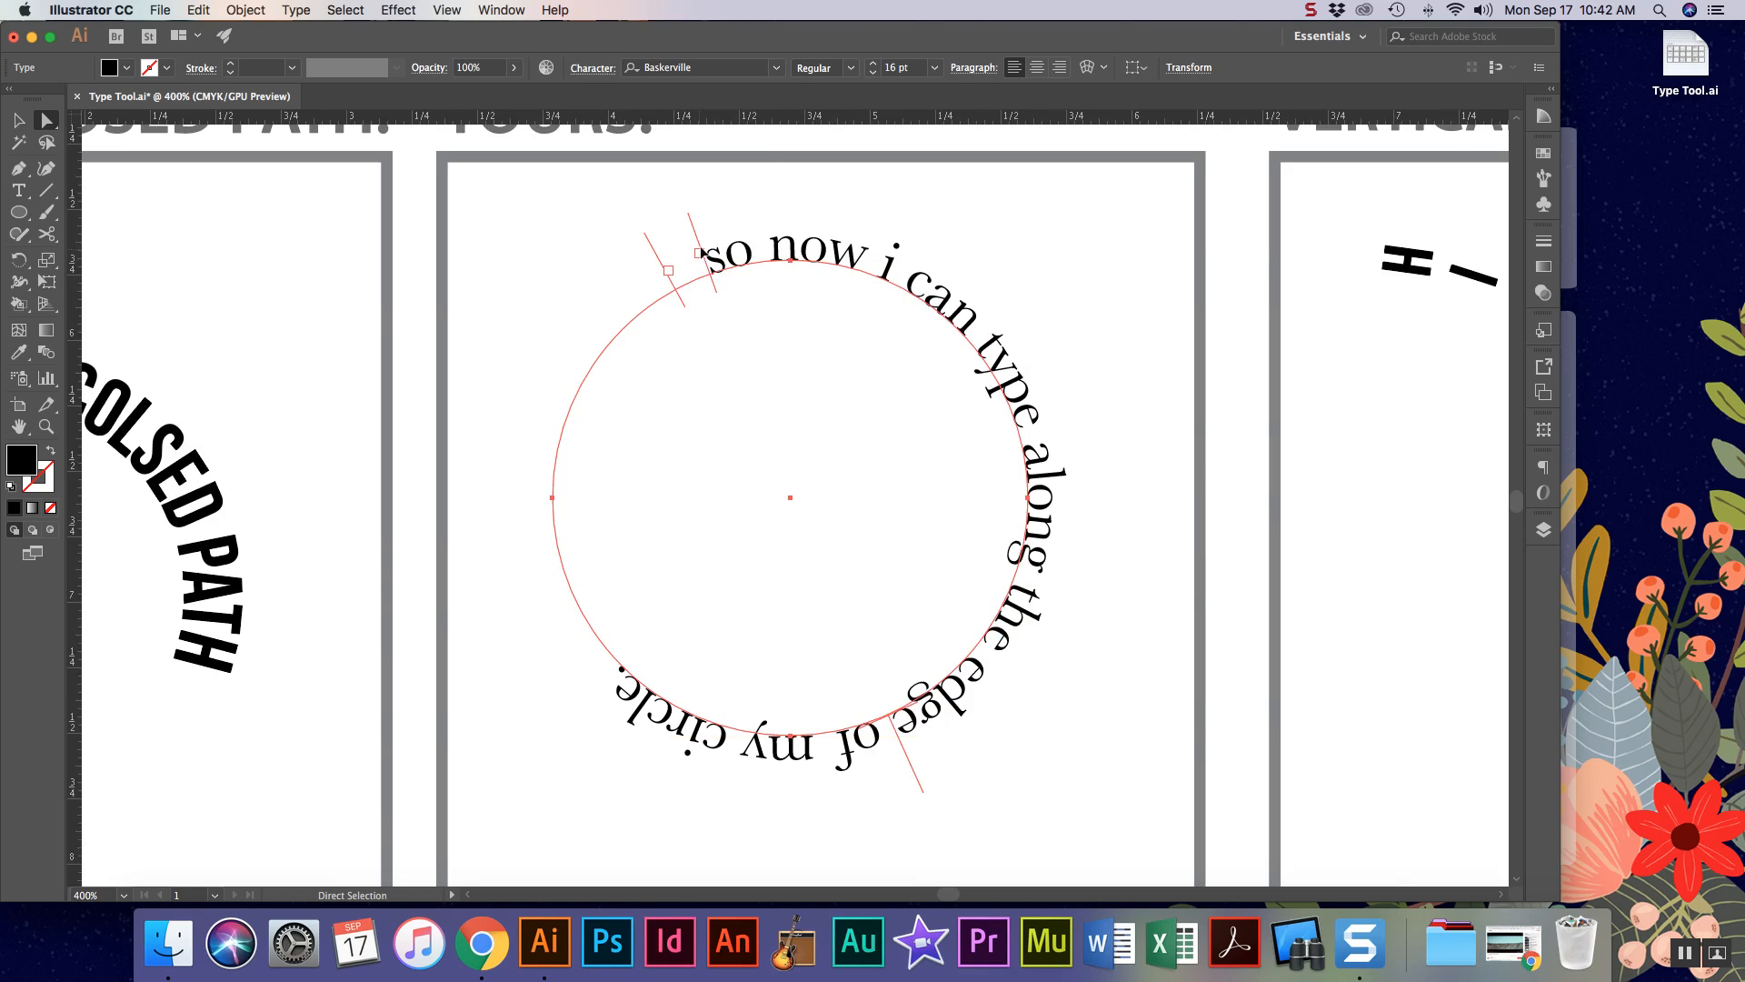
mouse_move(702, 253)
mouse_down()
mouse_move(875, 270)
mouse_move(977, 328)
mouse_move(909, 282)
mouse_move(700, 254)
mouse_up()
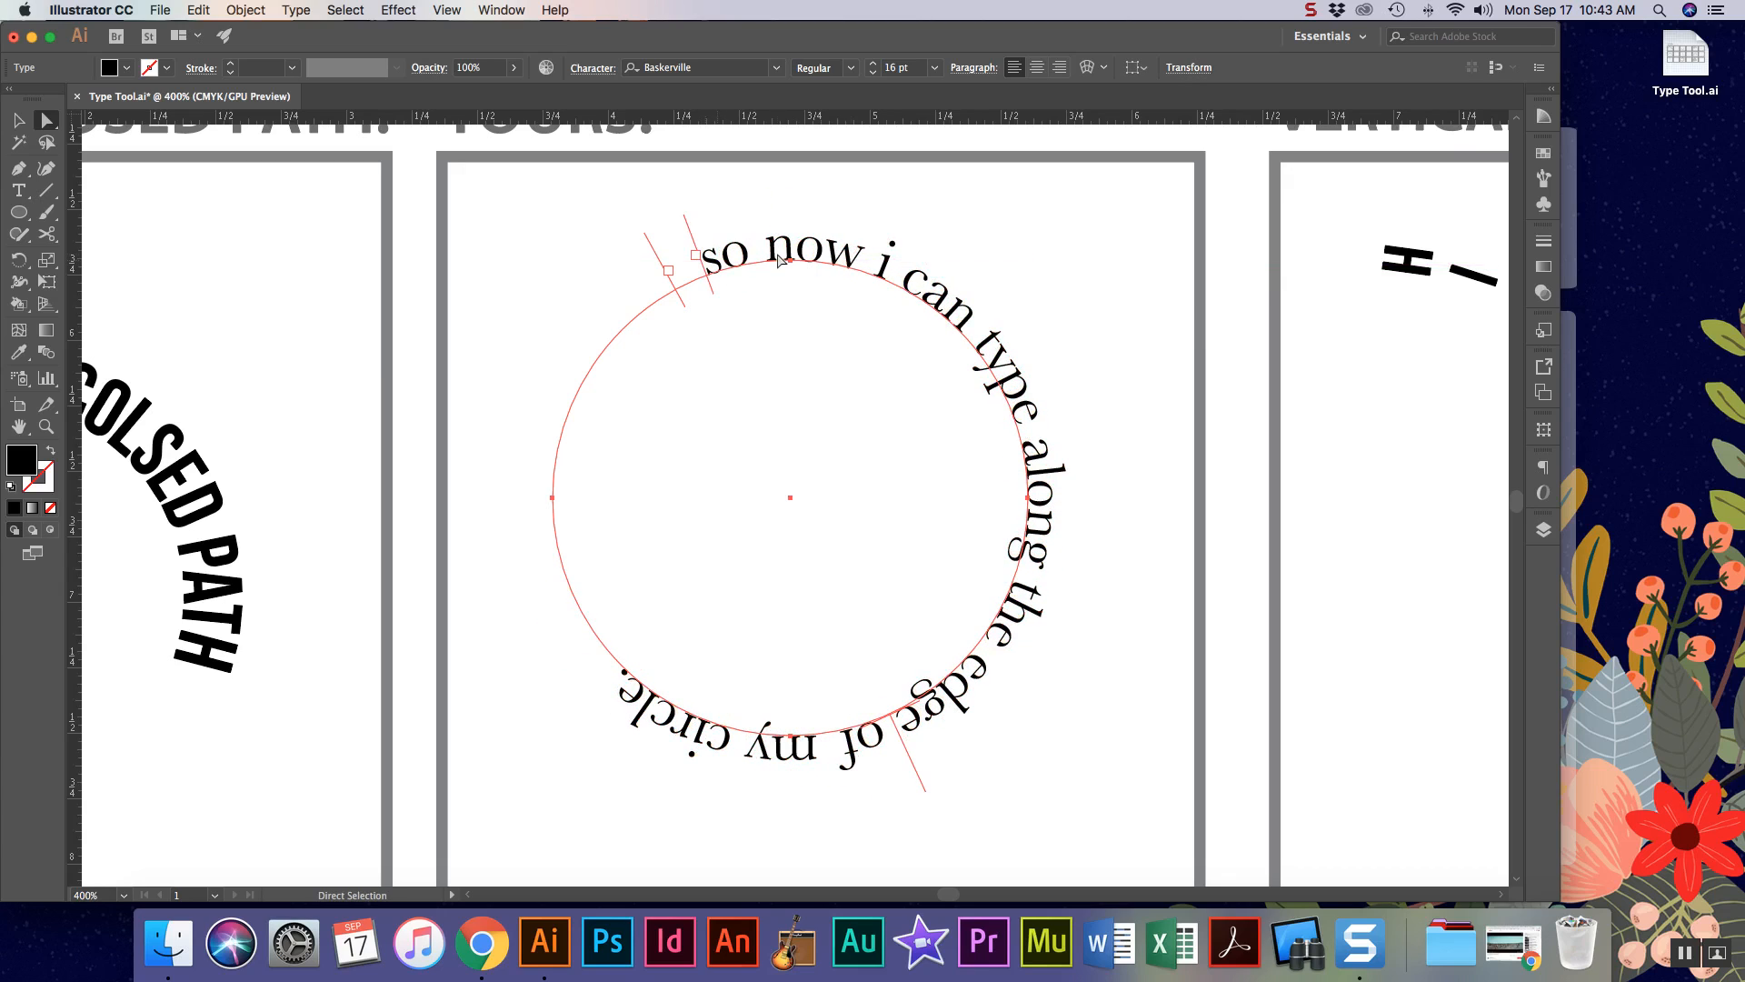
- Try centre and right alignment on all the circle text, and set it back to left alignment
triple_click(779, 259)
click(1037, 67)
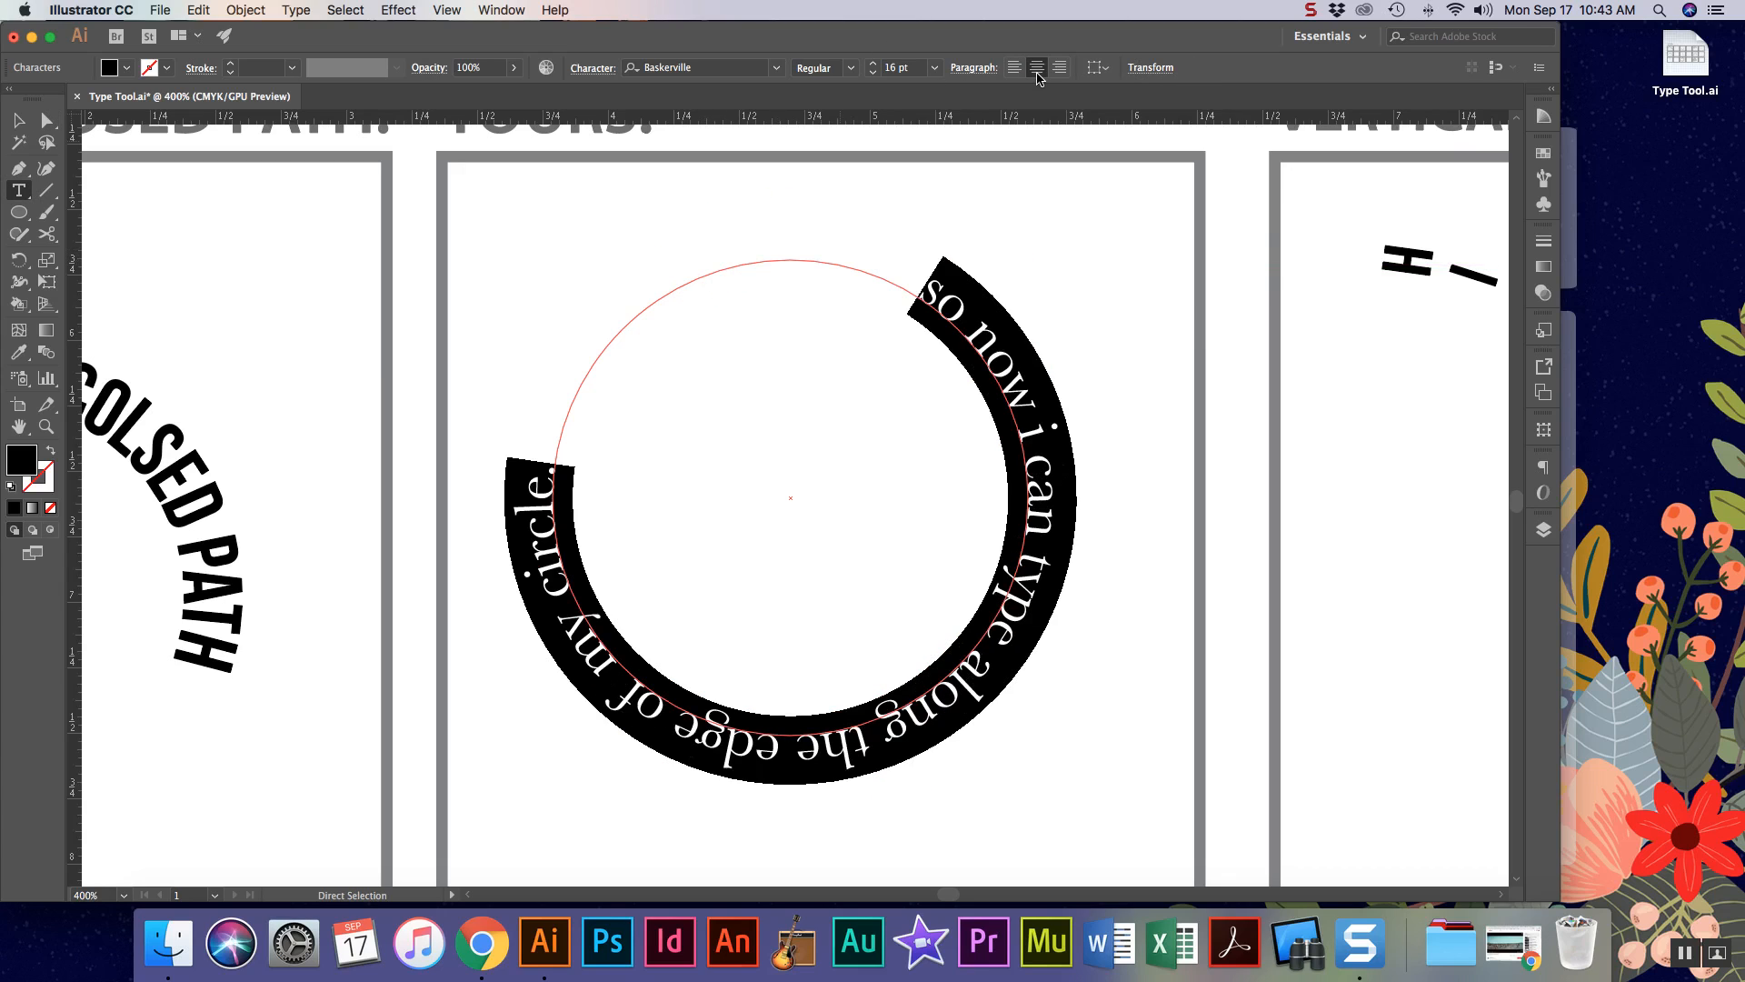
click(1059, 68)
click(1035, 71)
click(1015, 67)
- Rotate the circle text counter-clockwise until "can type" sits at the top of the circle
key(Escape)
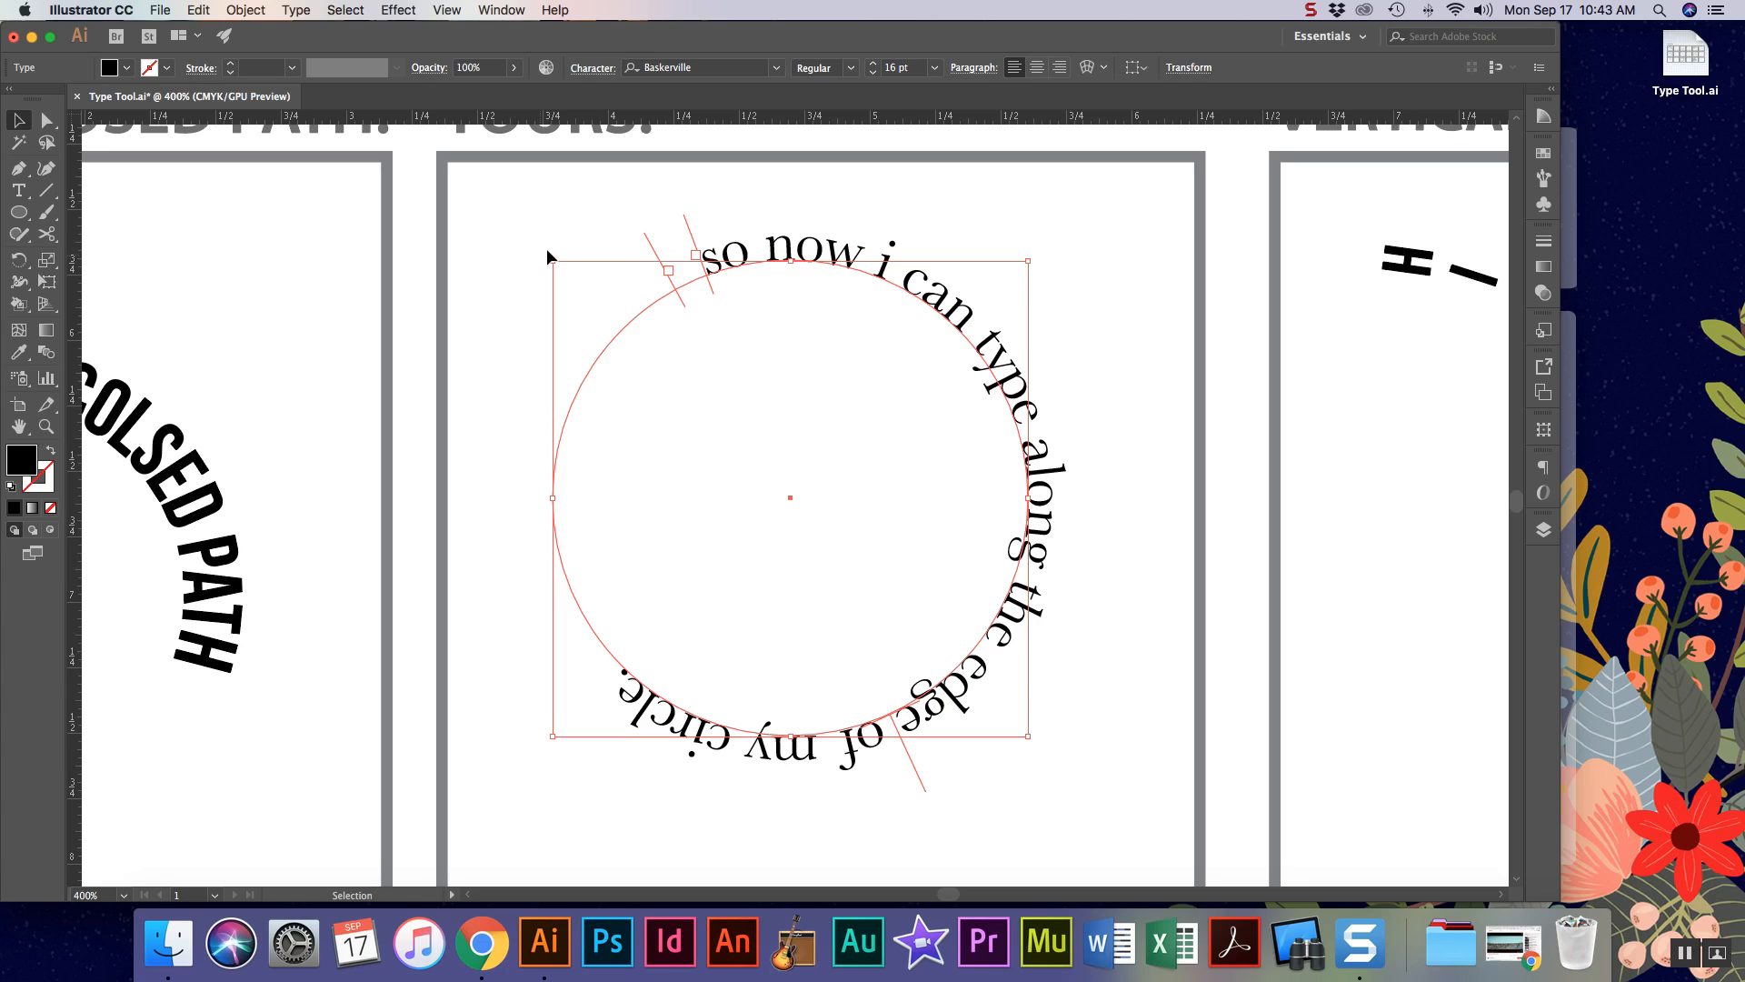
drag(549, 254, 472, 519)
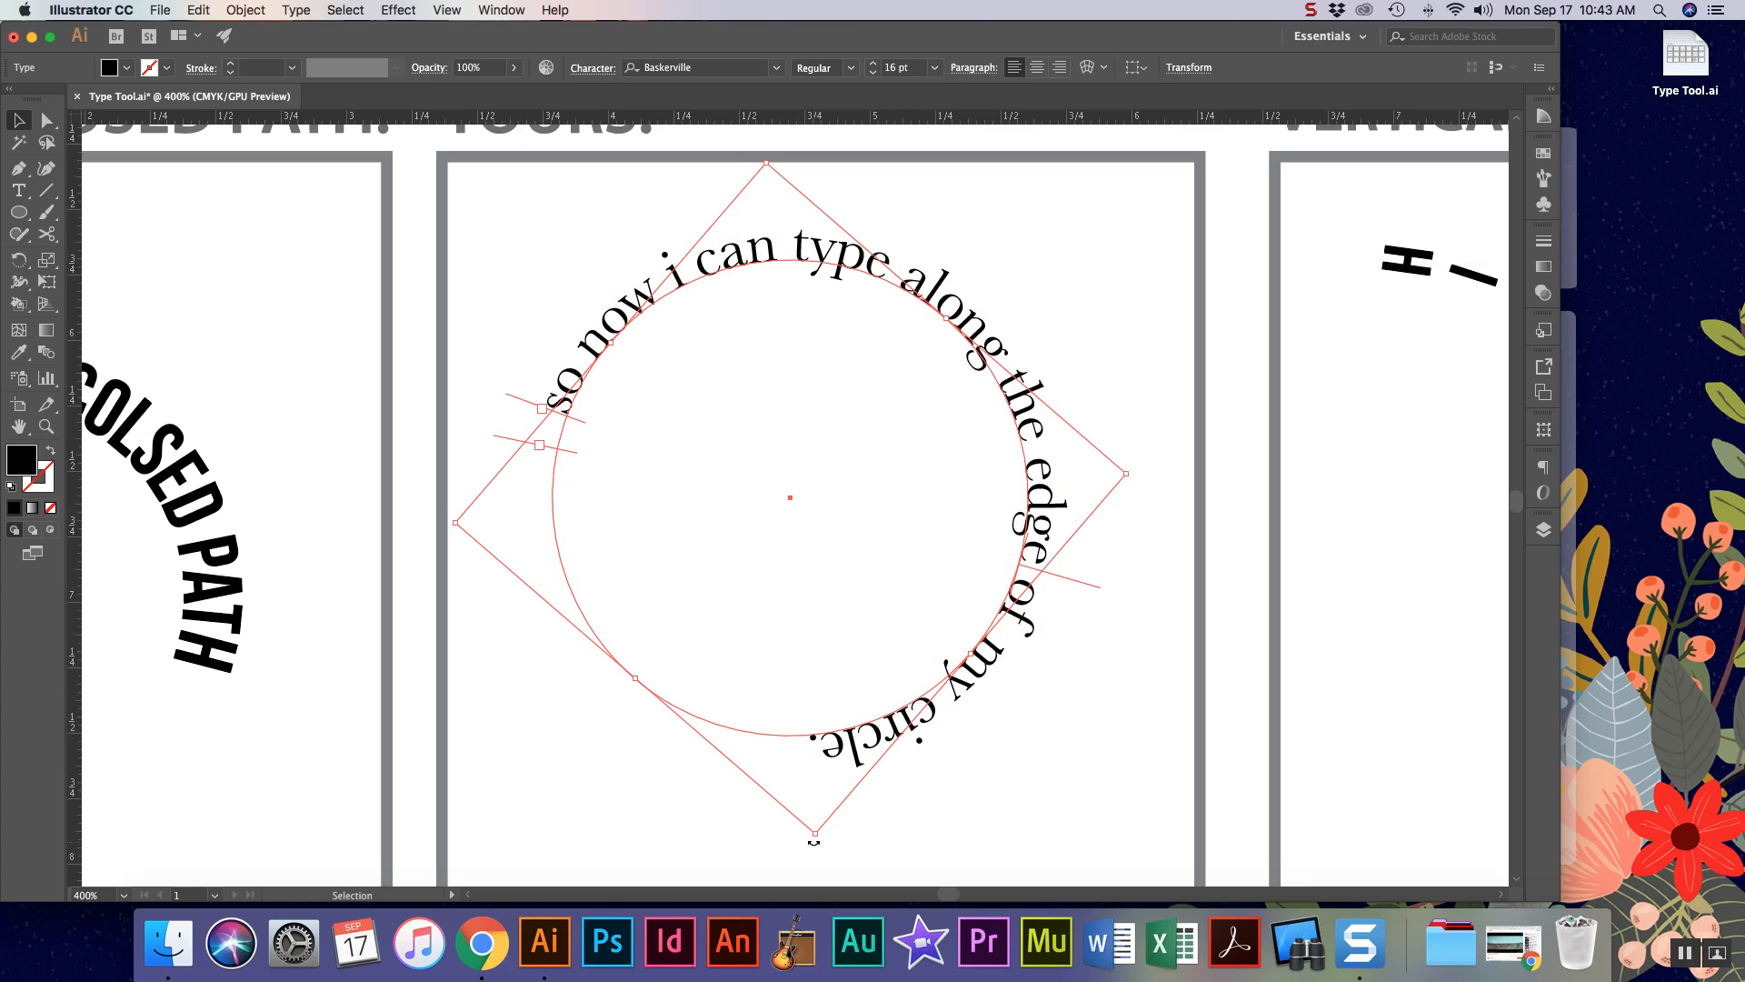
- Rotate the circle text further counter-clockwise until "along" sits at the top of the circle
drag(813, 842, 1002, 767)
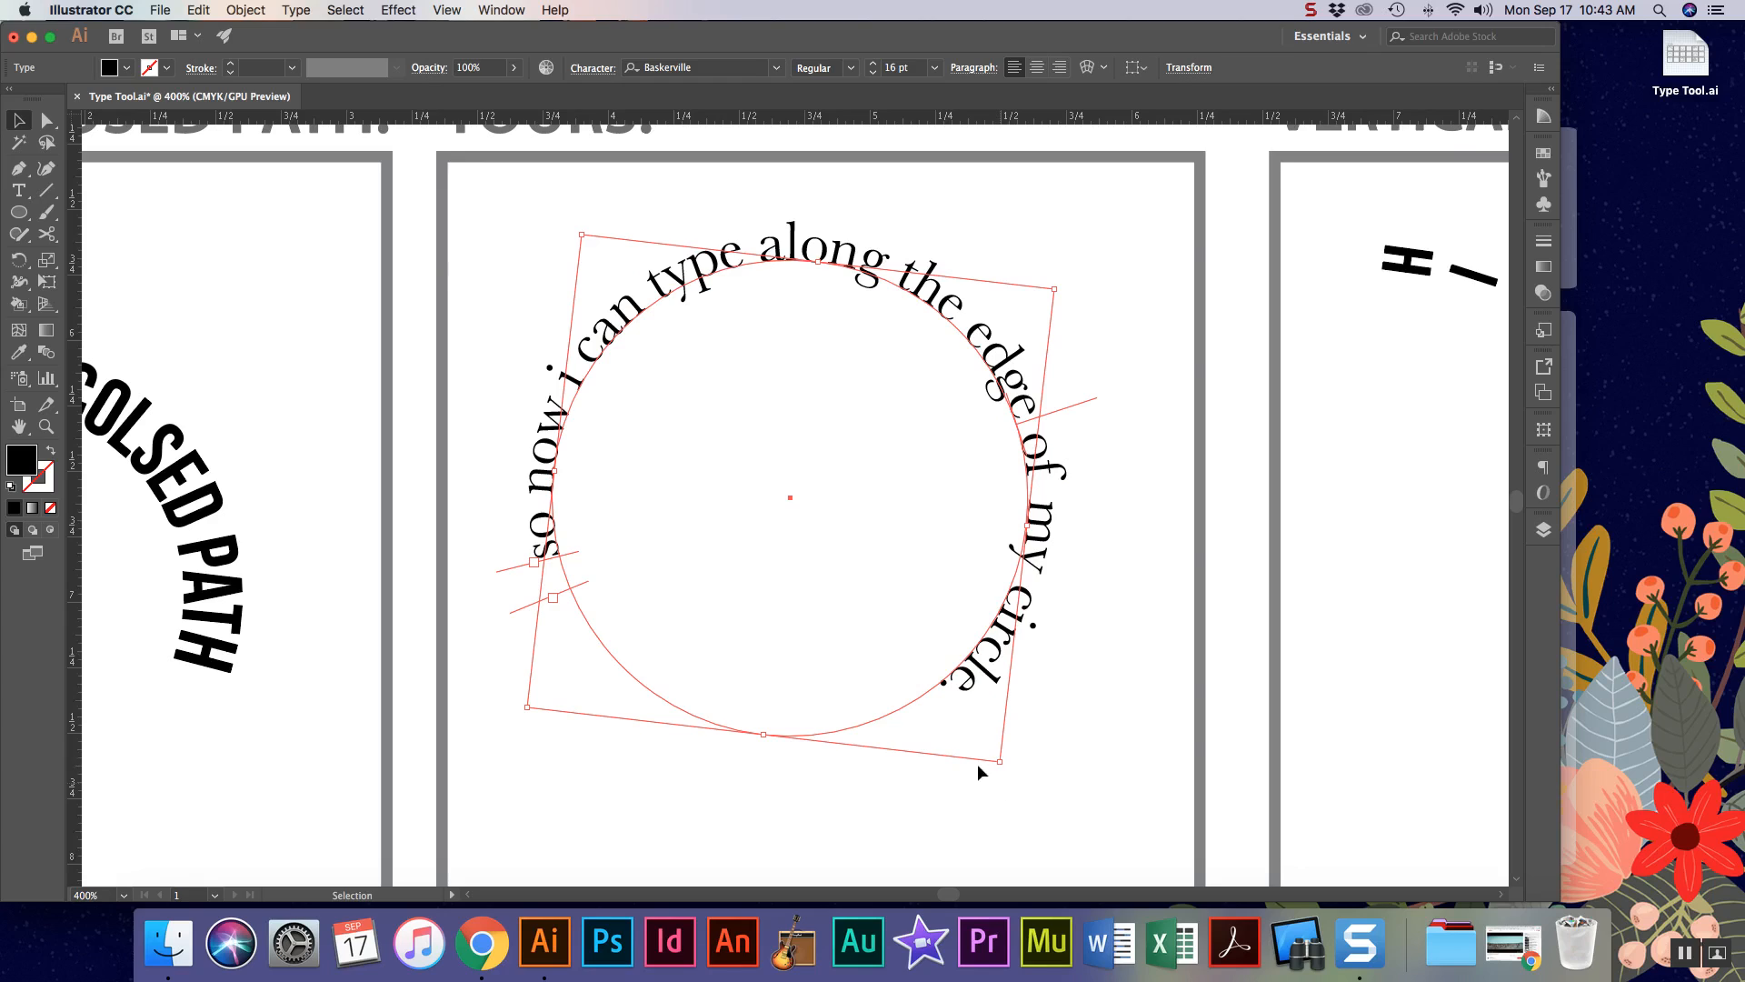
key(a)
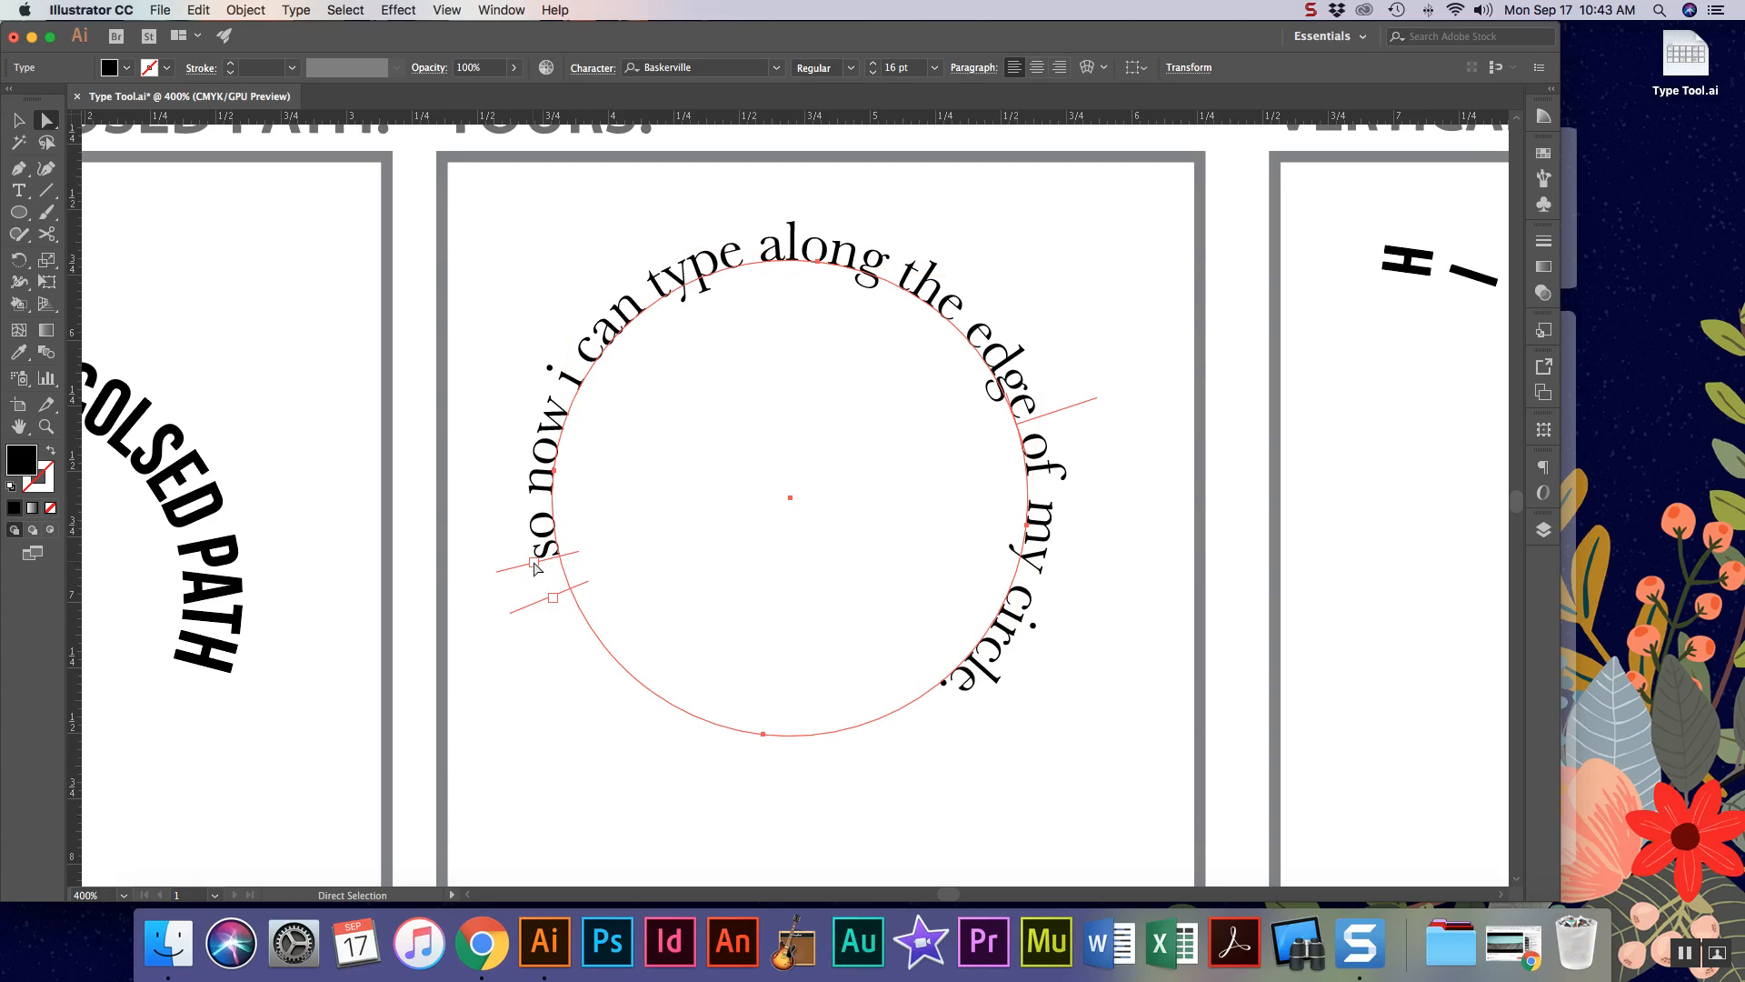
key(t)
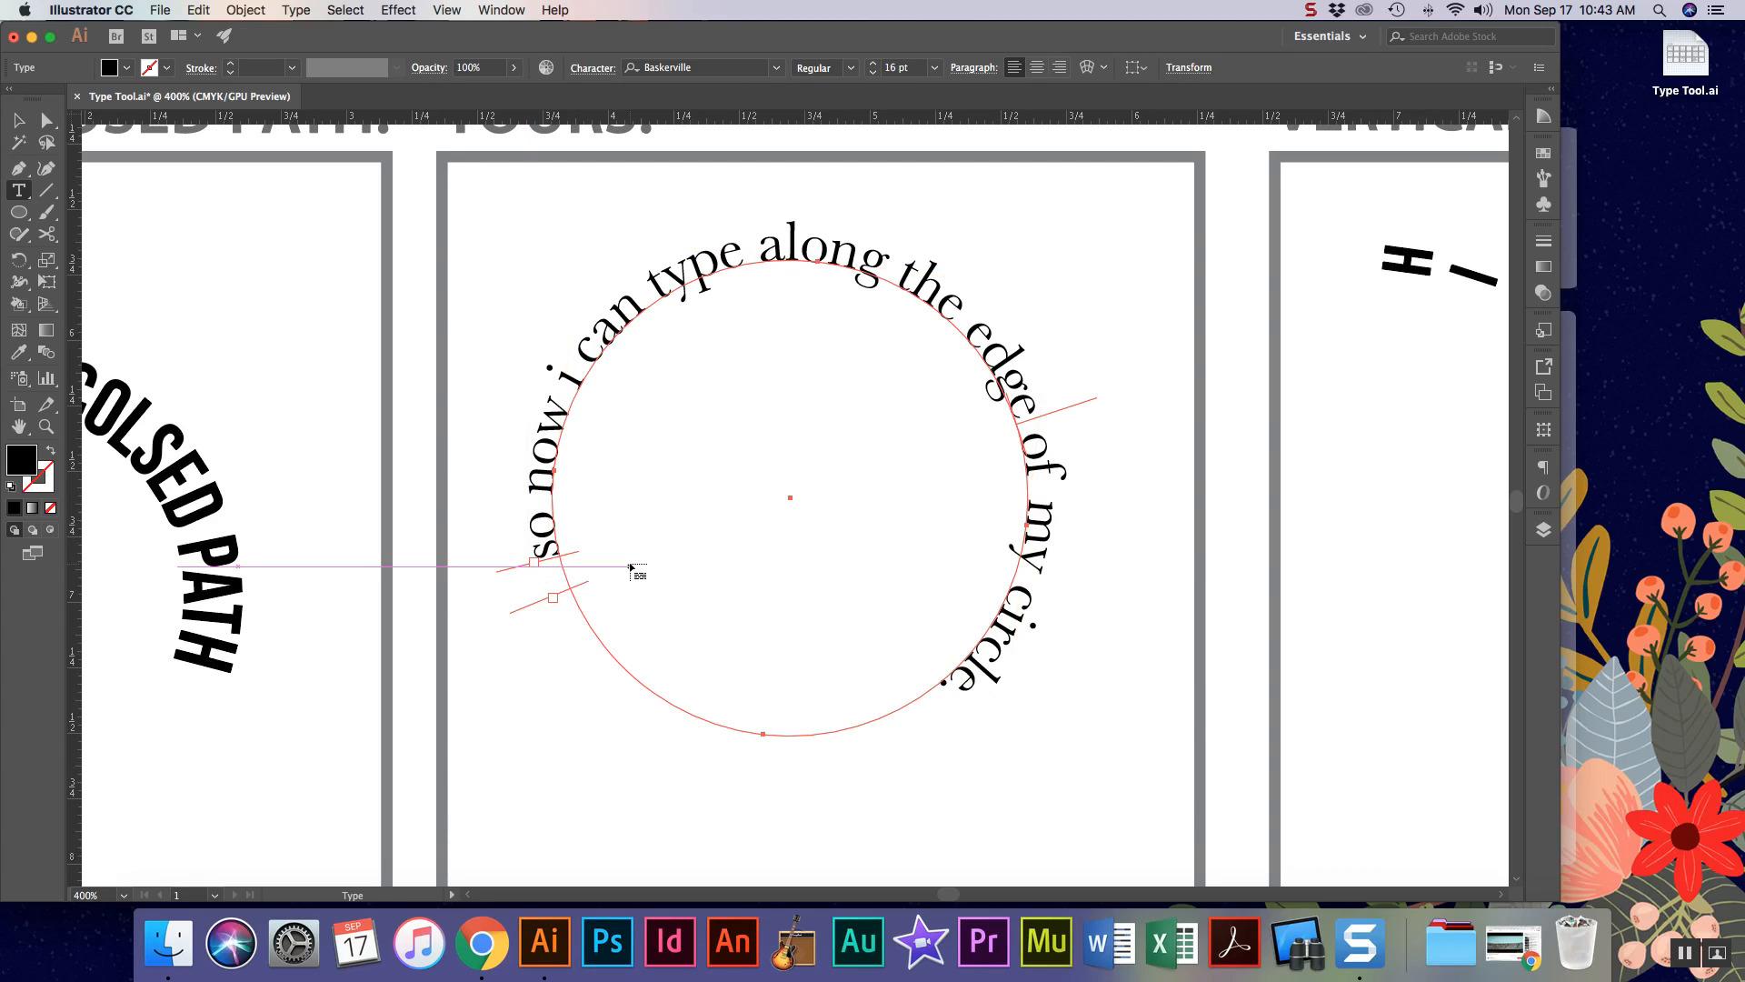
click(630, 566)
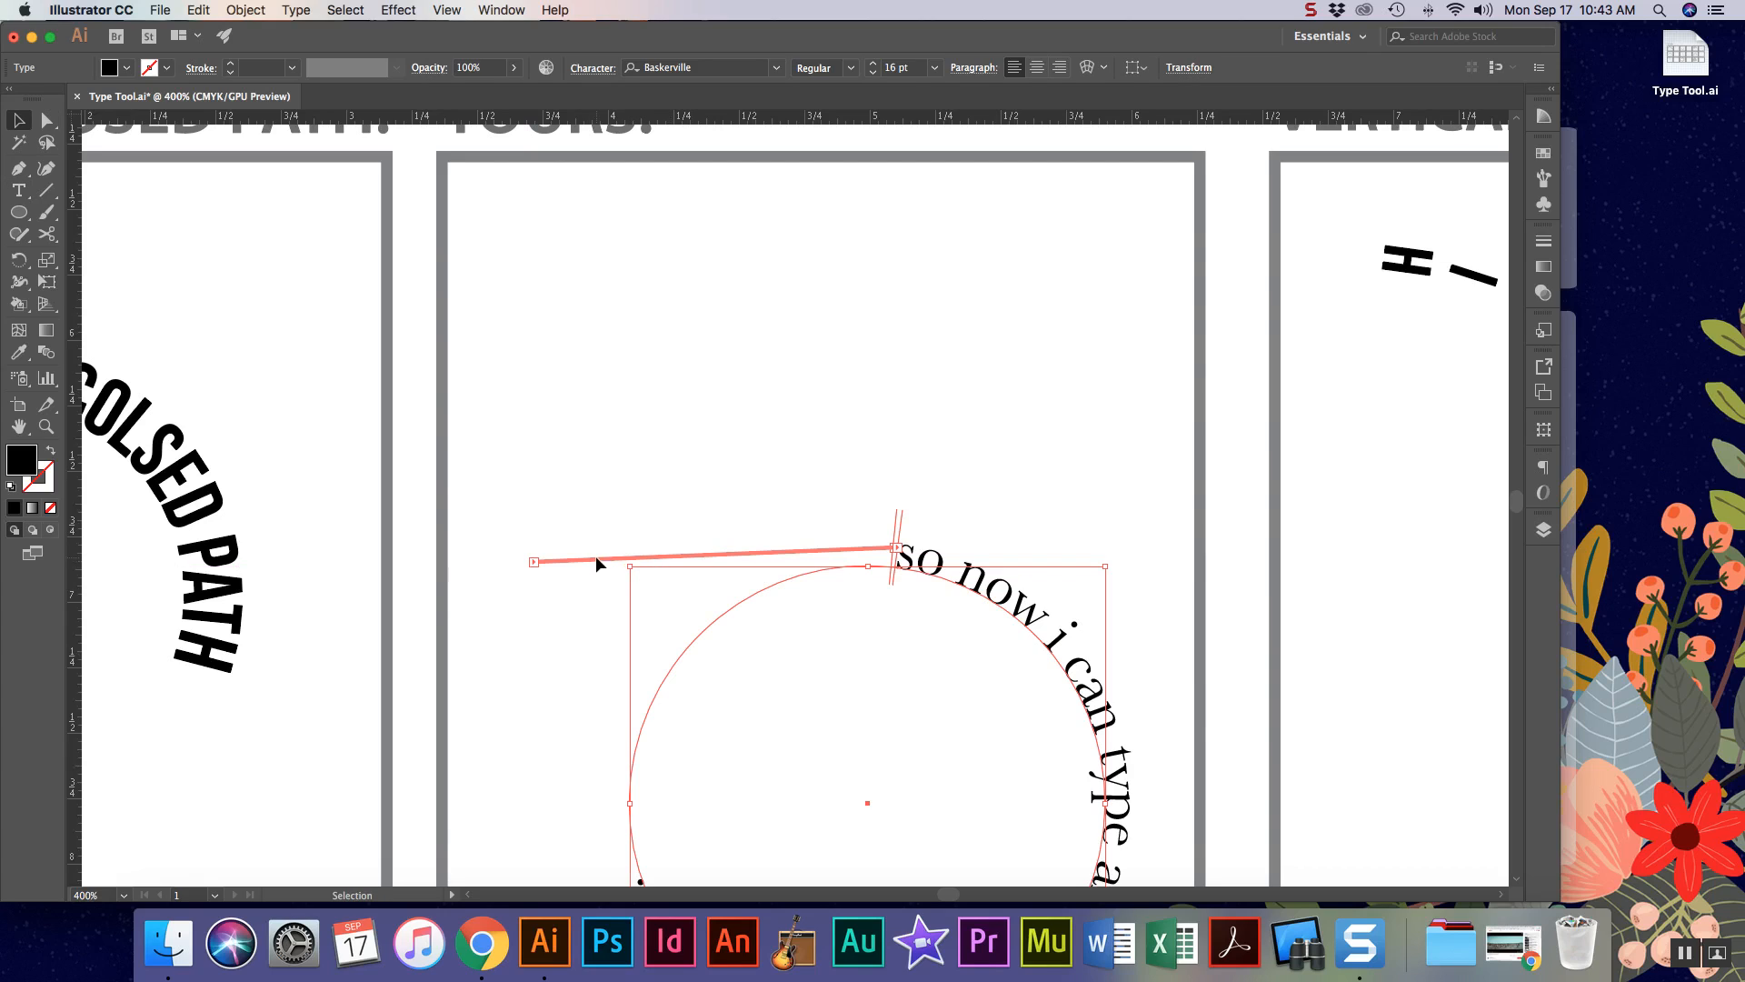
key(super+z)
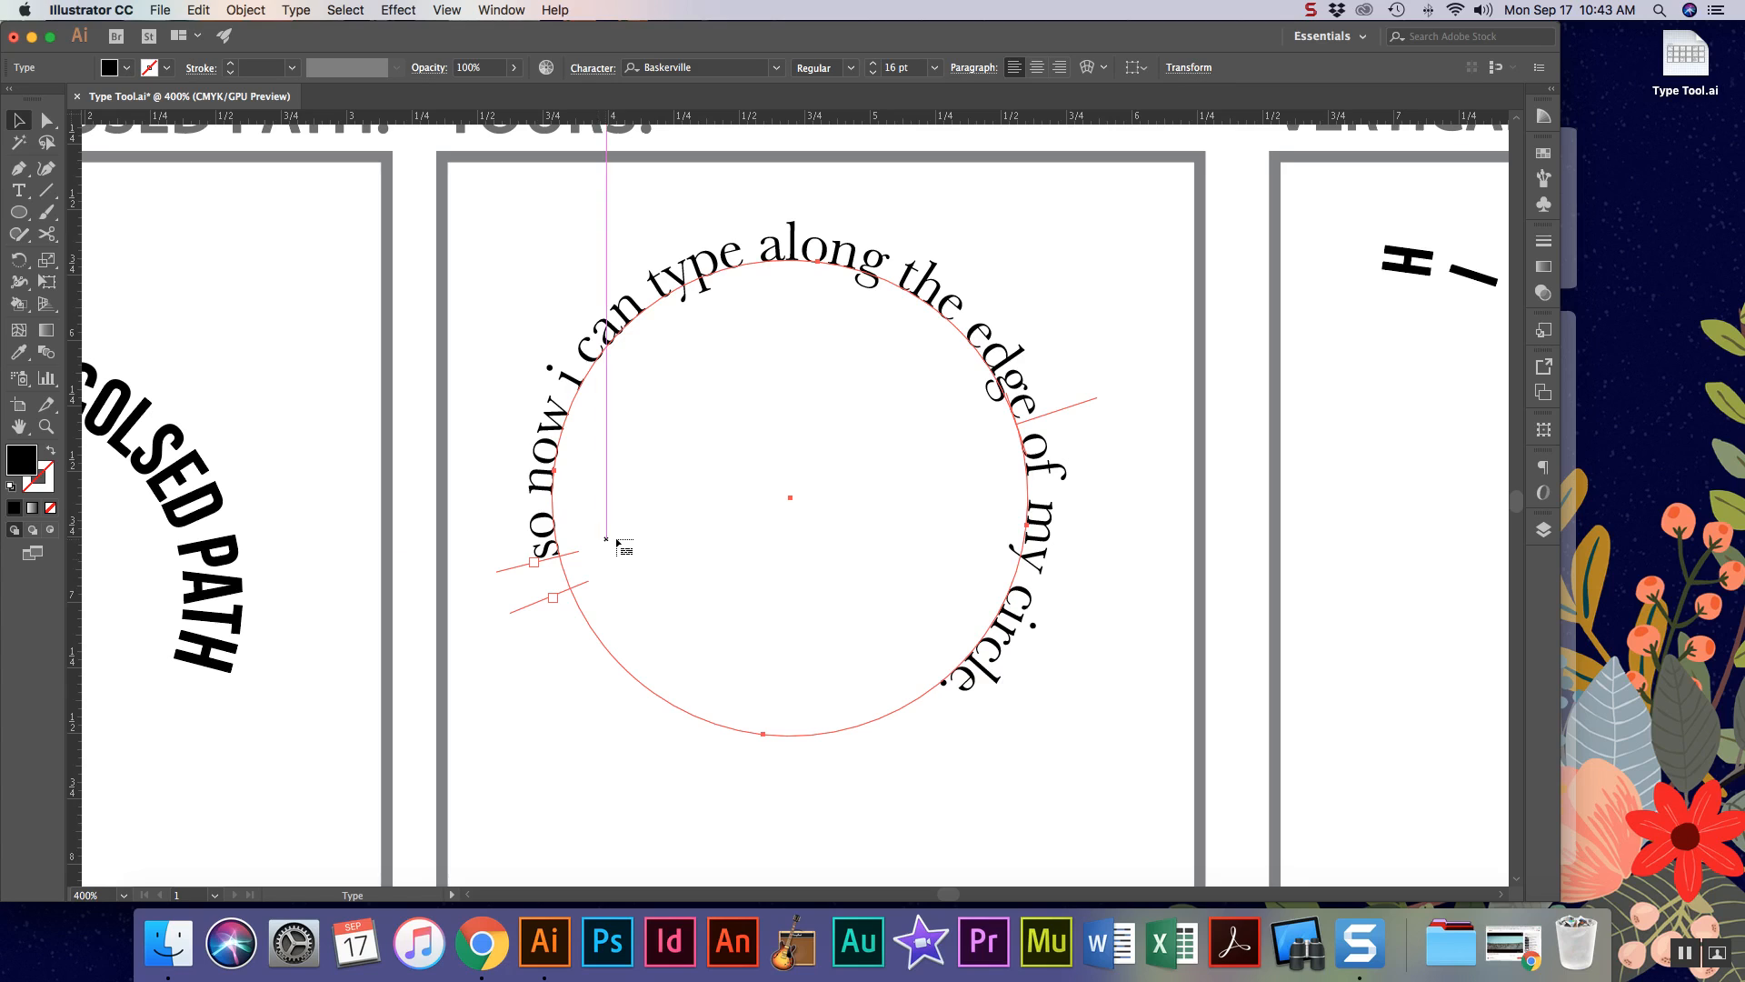
- Move the circle text's start bracket clockwise so the text begins near the top of the circle
key(a)
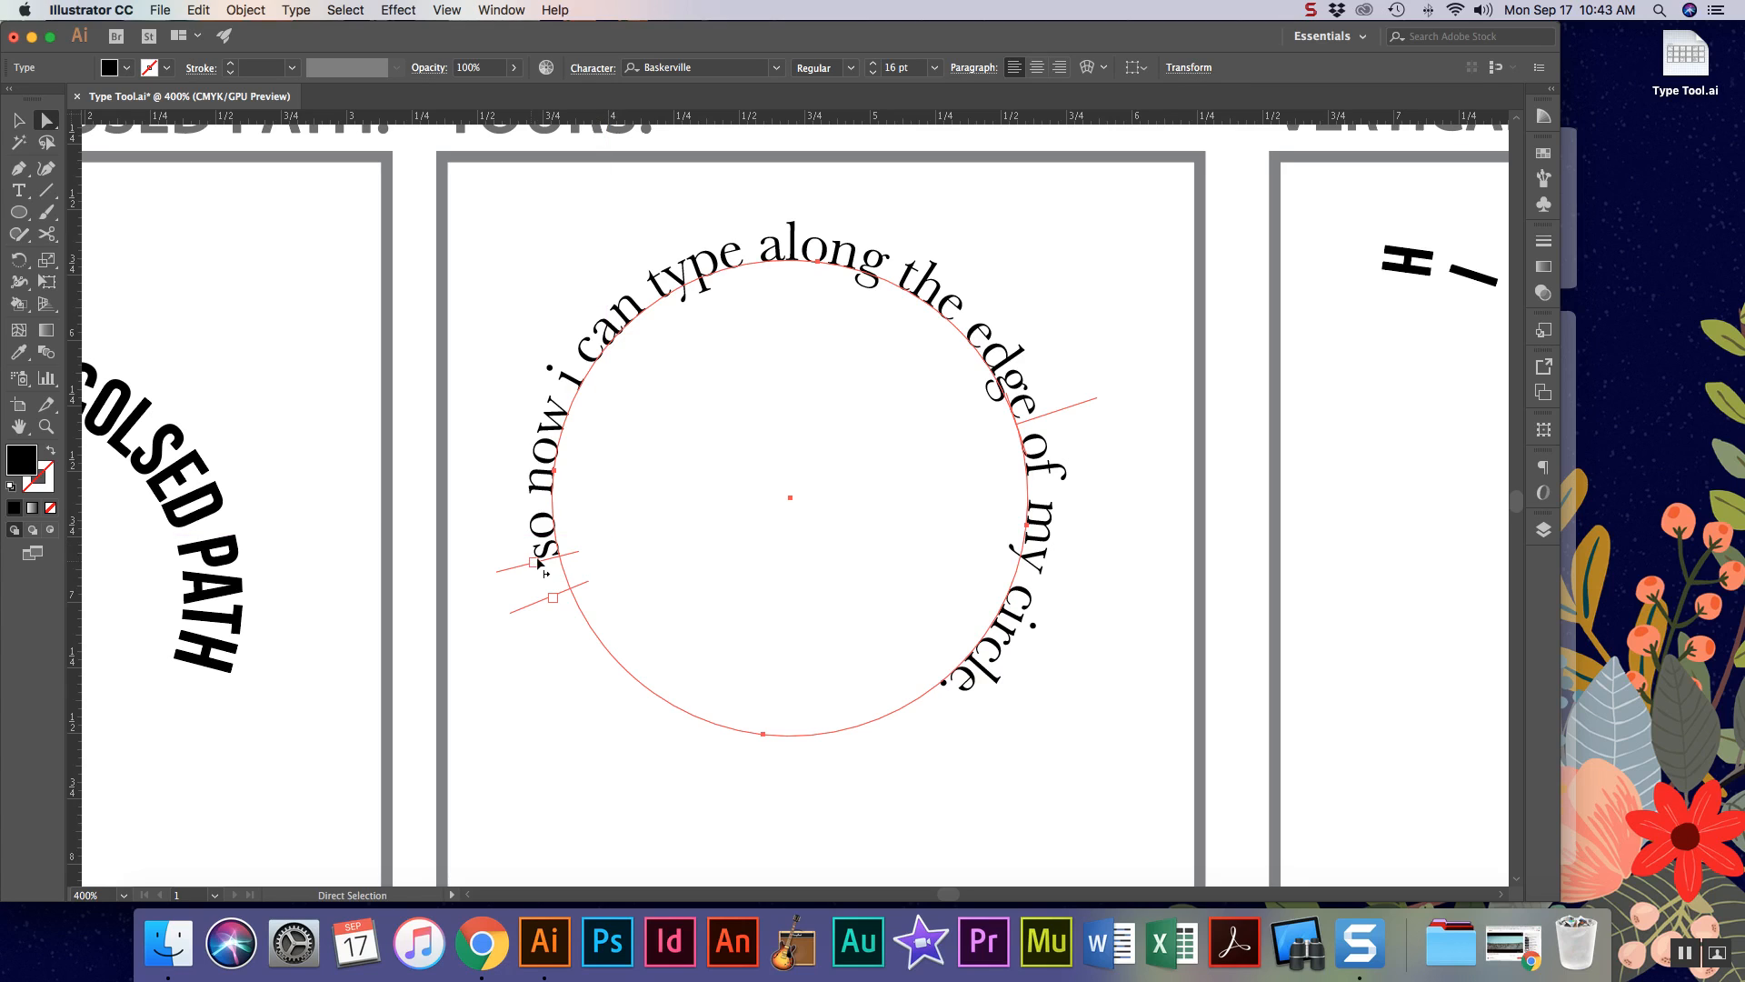
drag(530, 562, 769, 264)
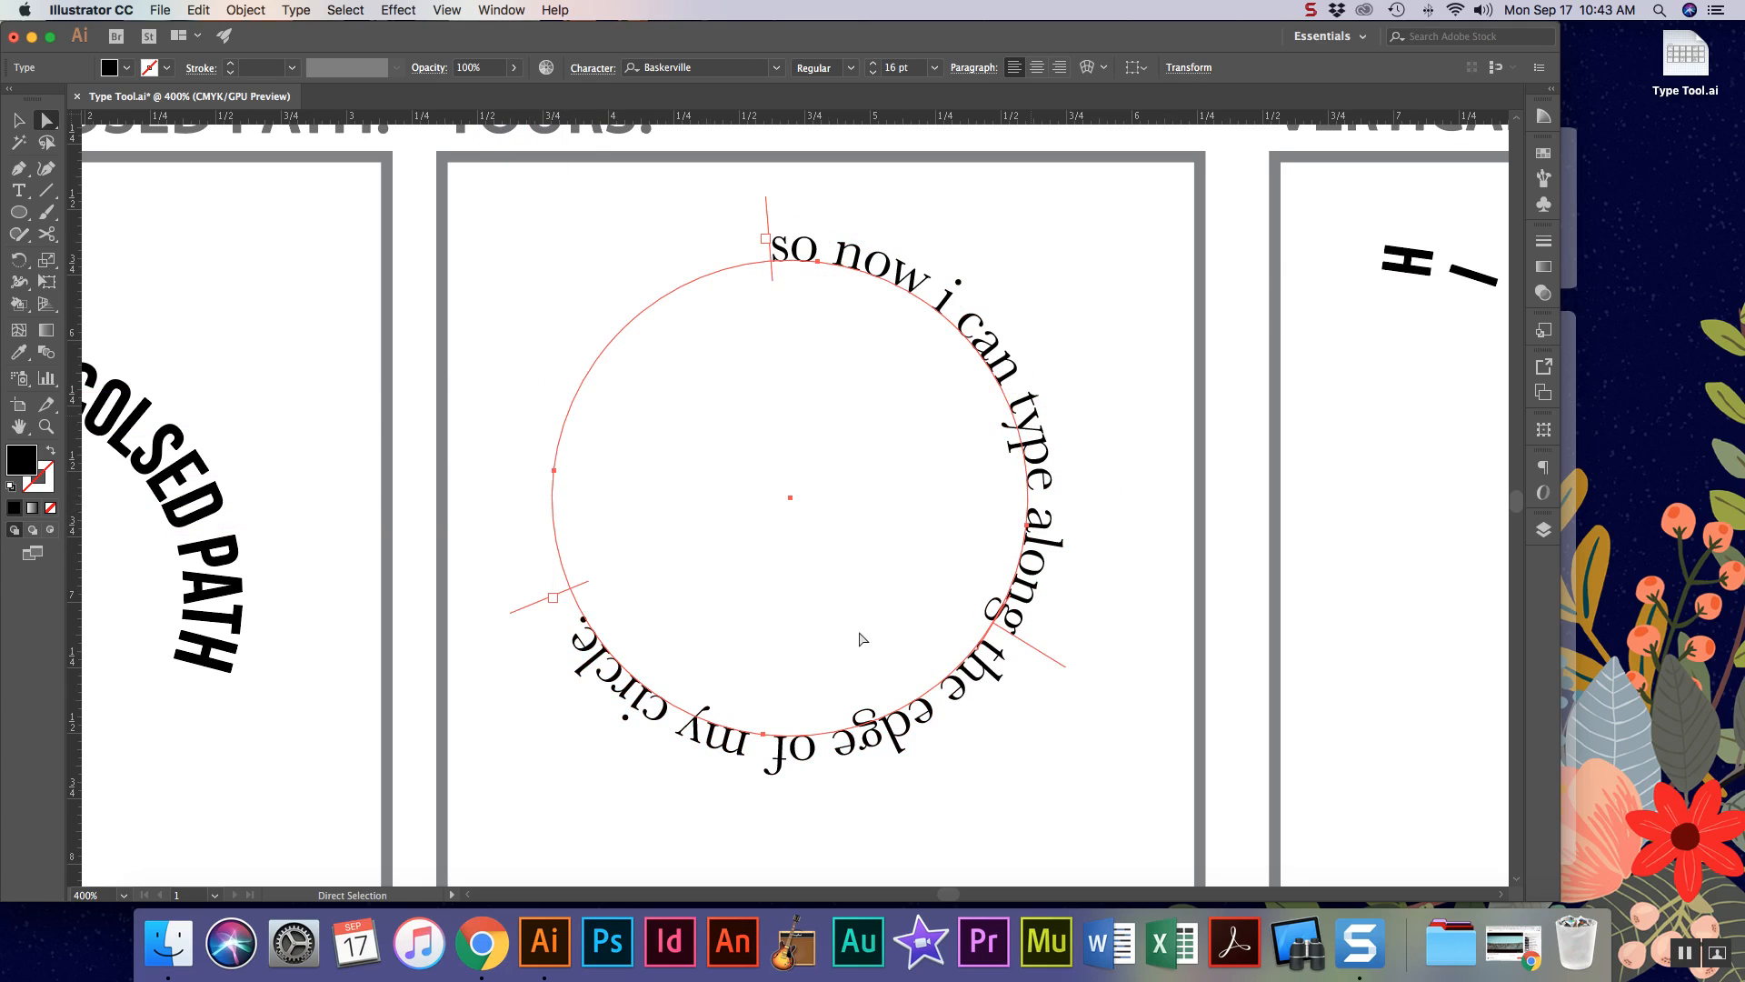
- Look over the remaining worksheet exercises and locate the Flipped Text Closed Path example with its empty practice box
scroll(583, 595, down, 10)
scroll(582, 595, left, 5)
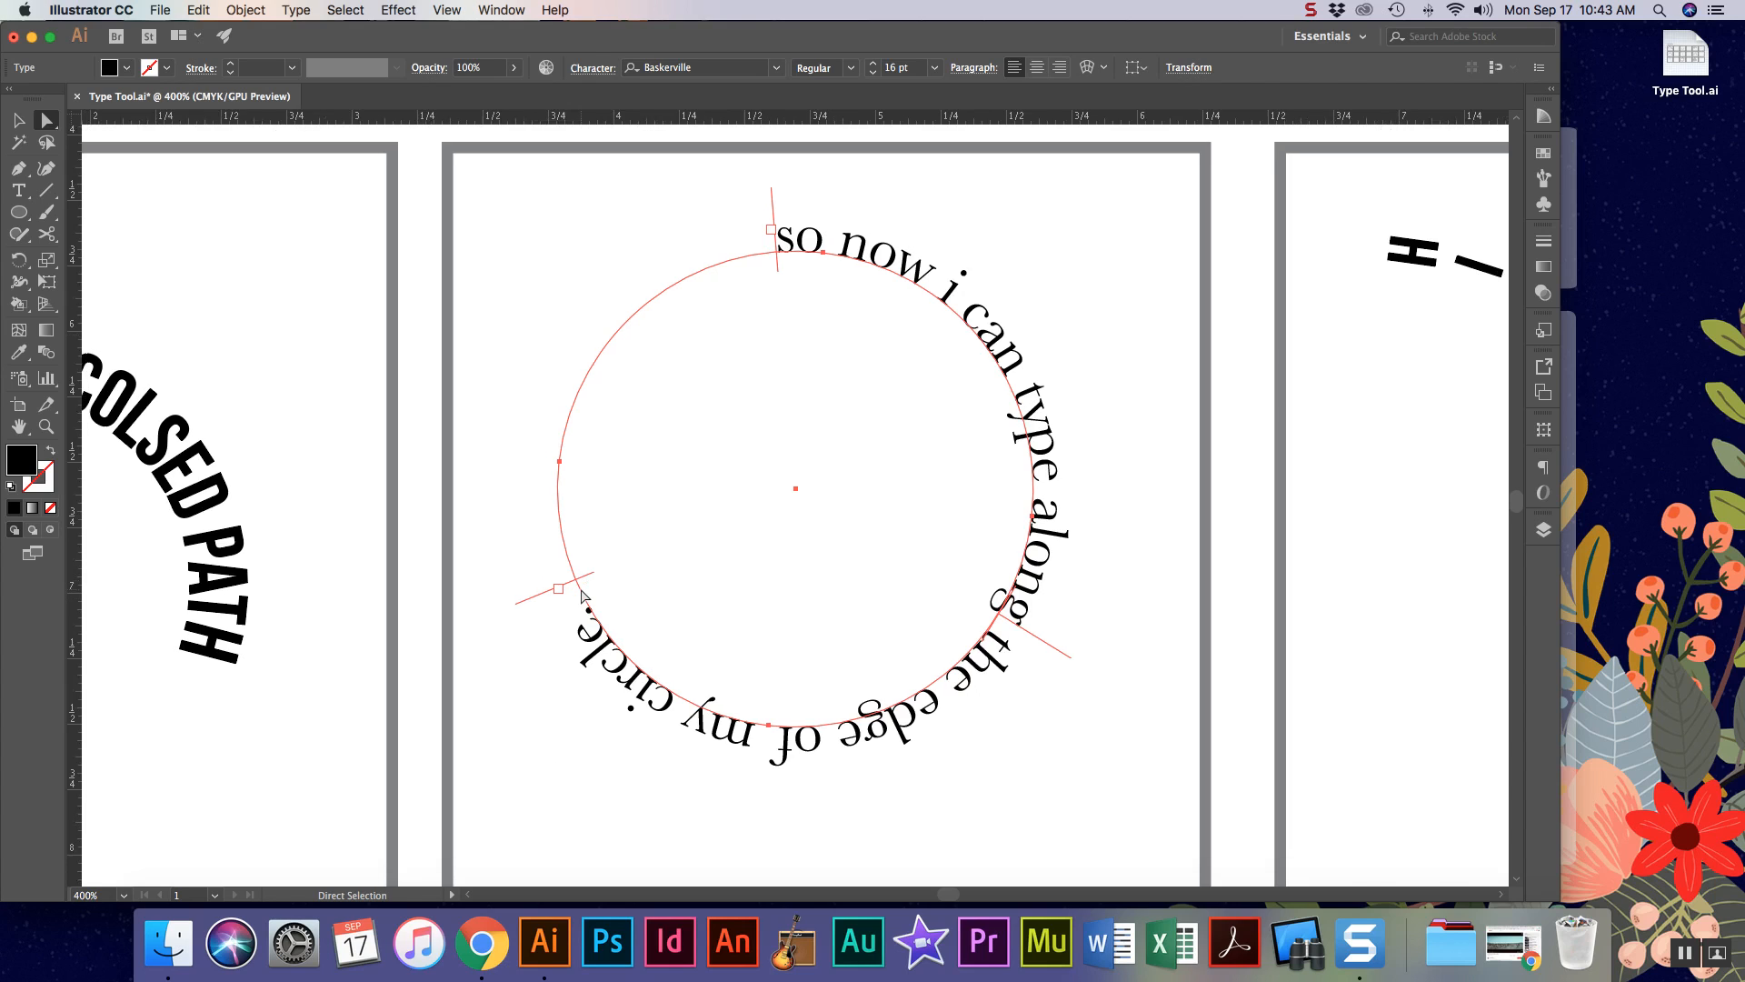
scroll(583, 597, down, 3)
scroll(583, 596, left, 3)
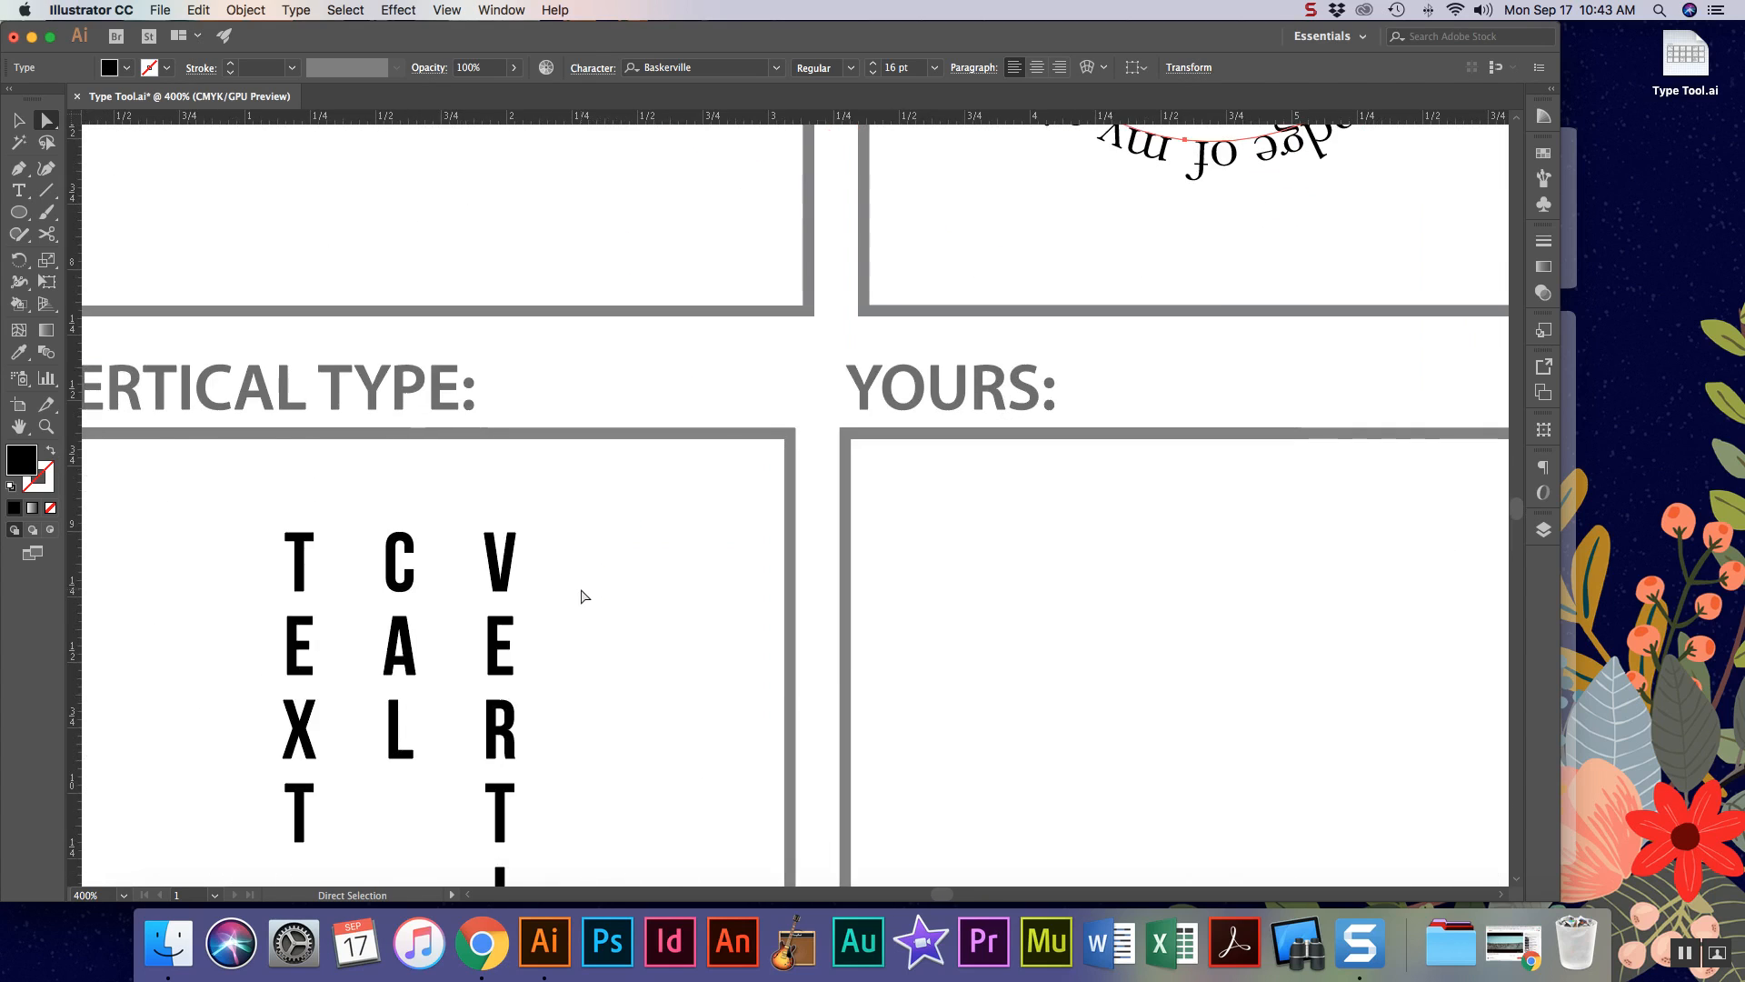
key(super+minus)
key(super+minus)
scroll(582, 596, right, 5)
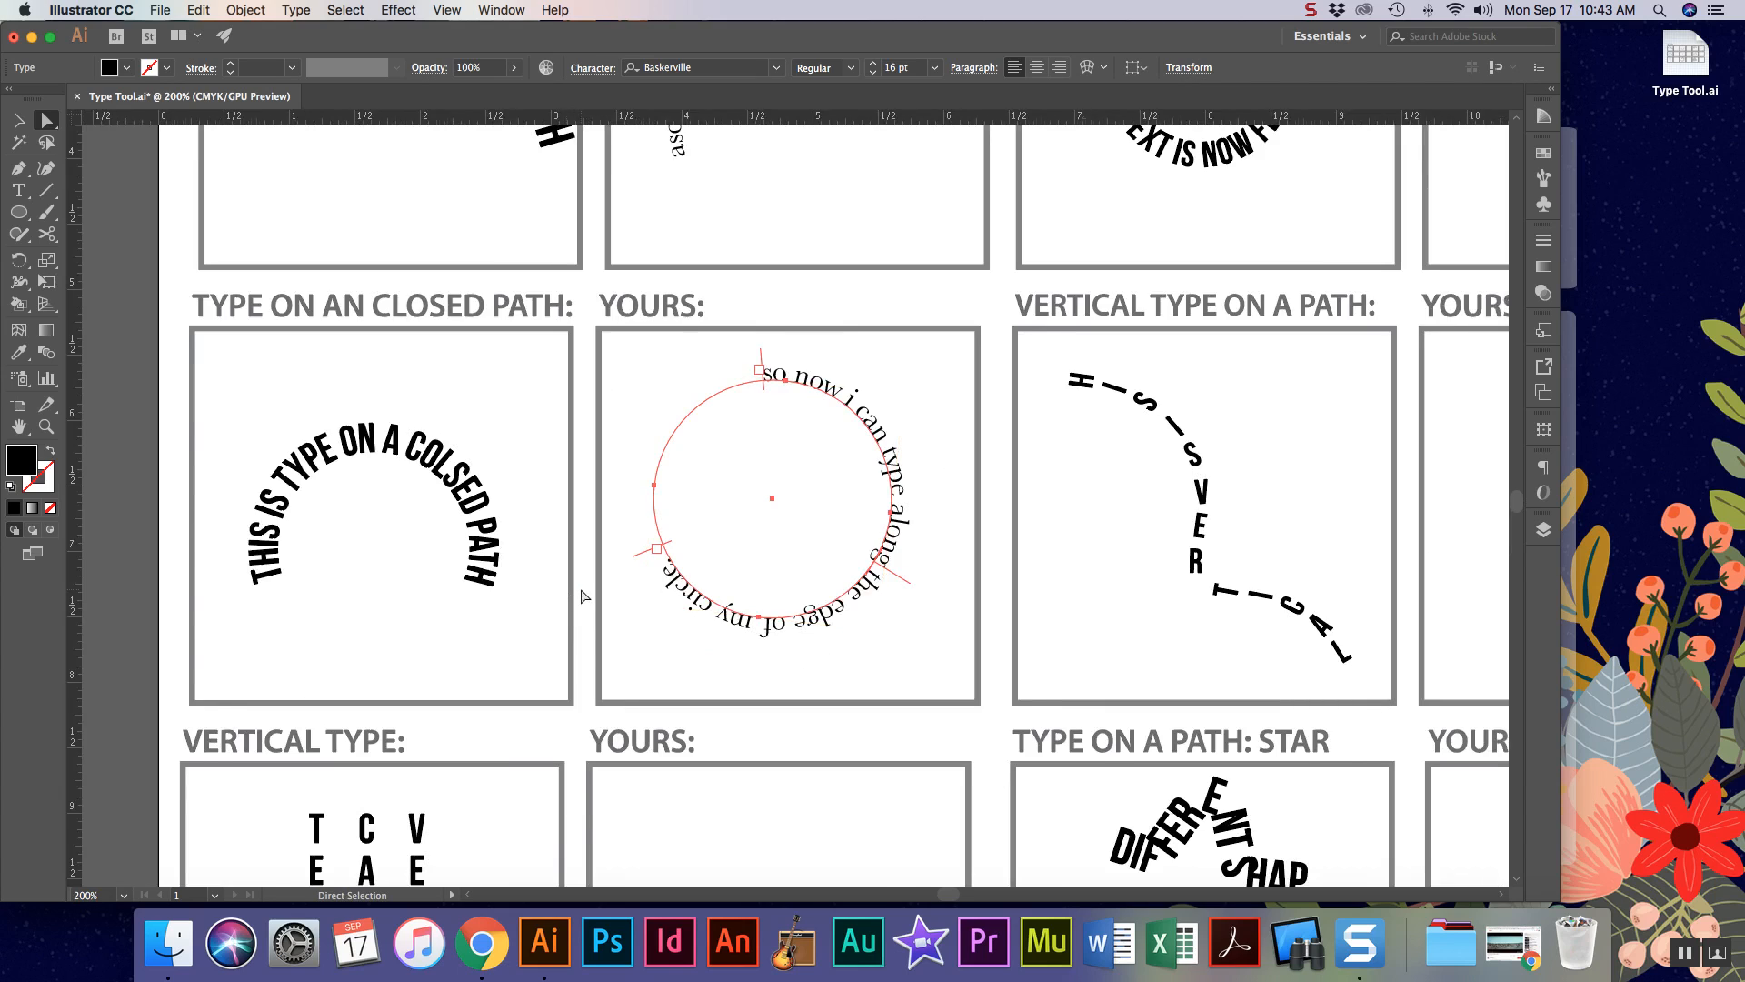
scroll(582, 595, up, 3)
scroll(583, 596, down, 5)
scroll(583, 595, left, 3)
scroll(584, 596, down, 5)
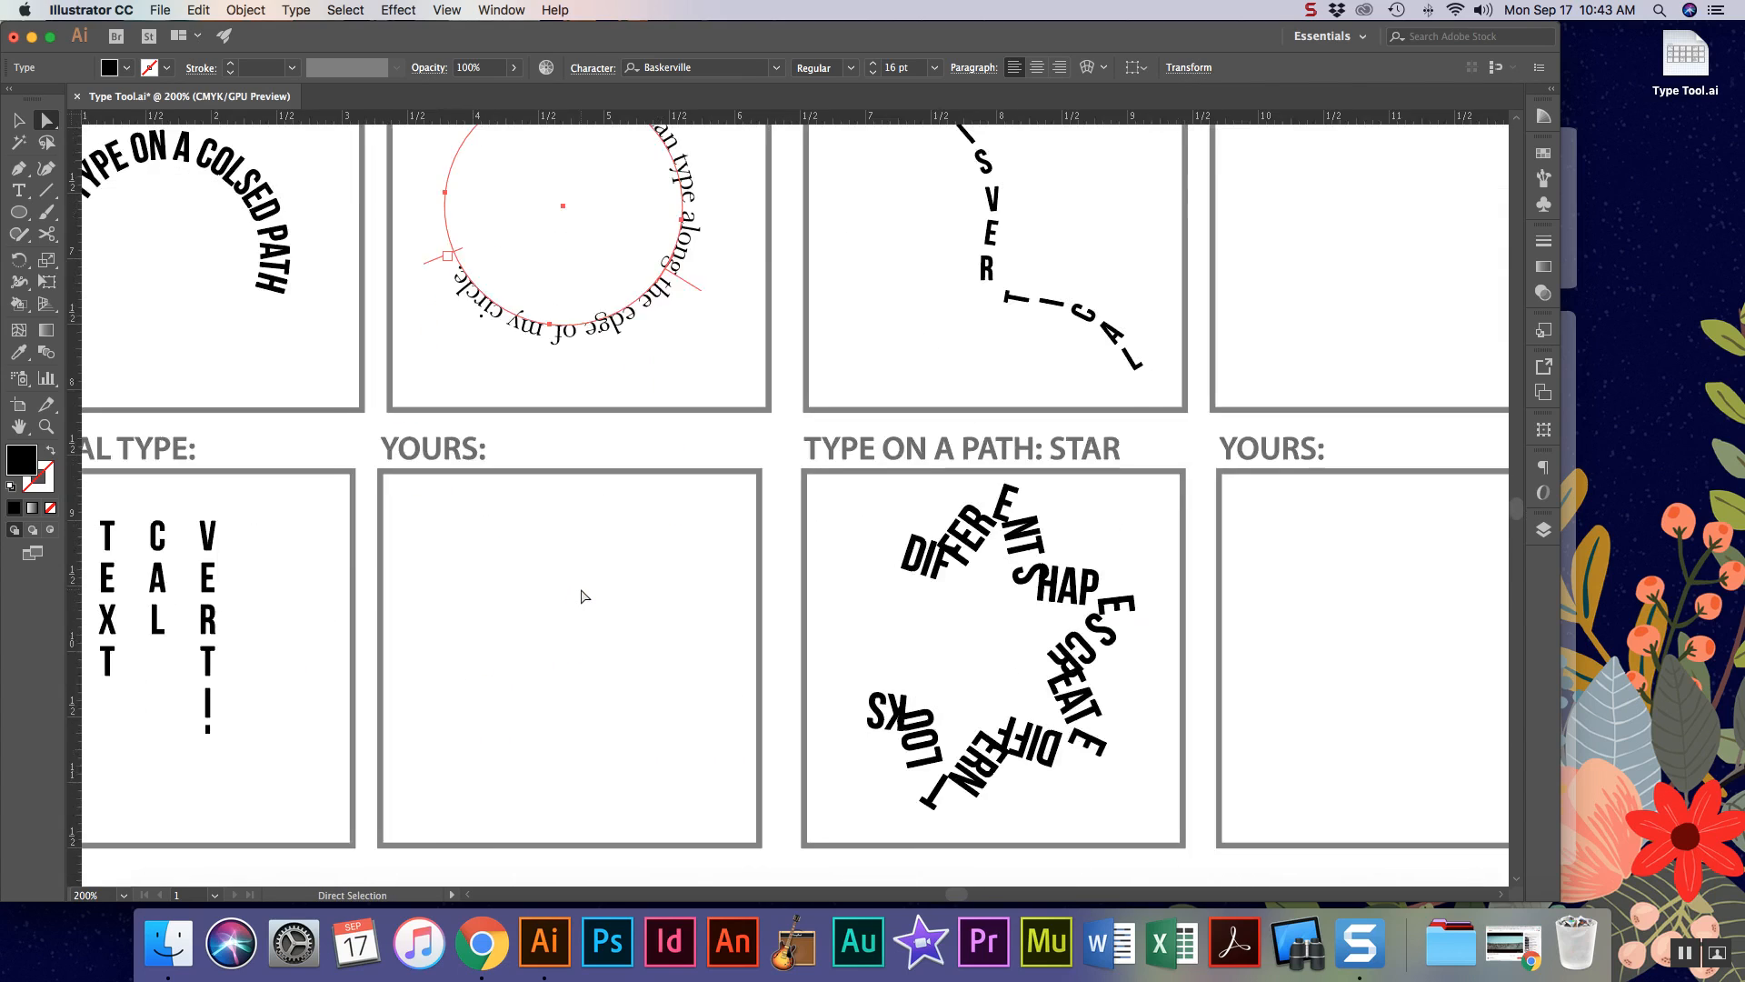
scroll(584, 596, left, 3)
scroll(585, 596, up, 10)
scroll(585, 596, right, 10)
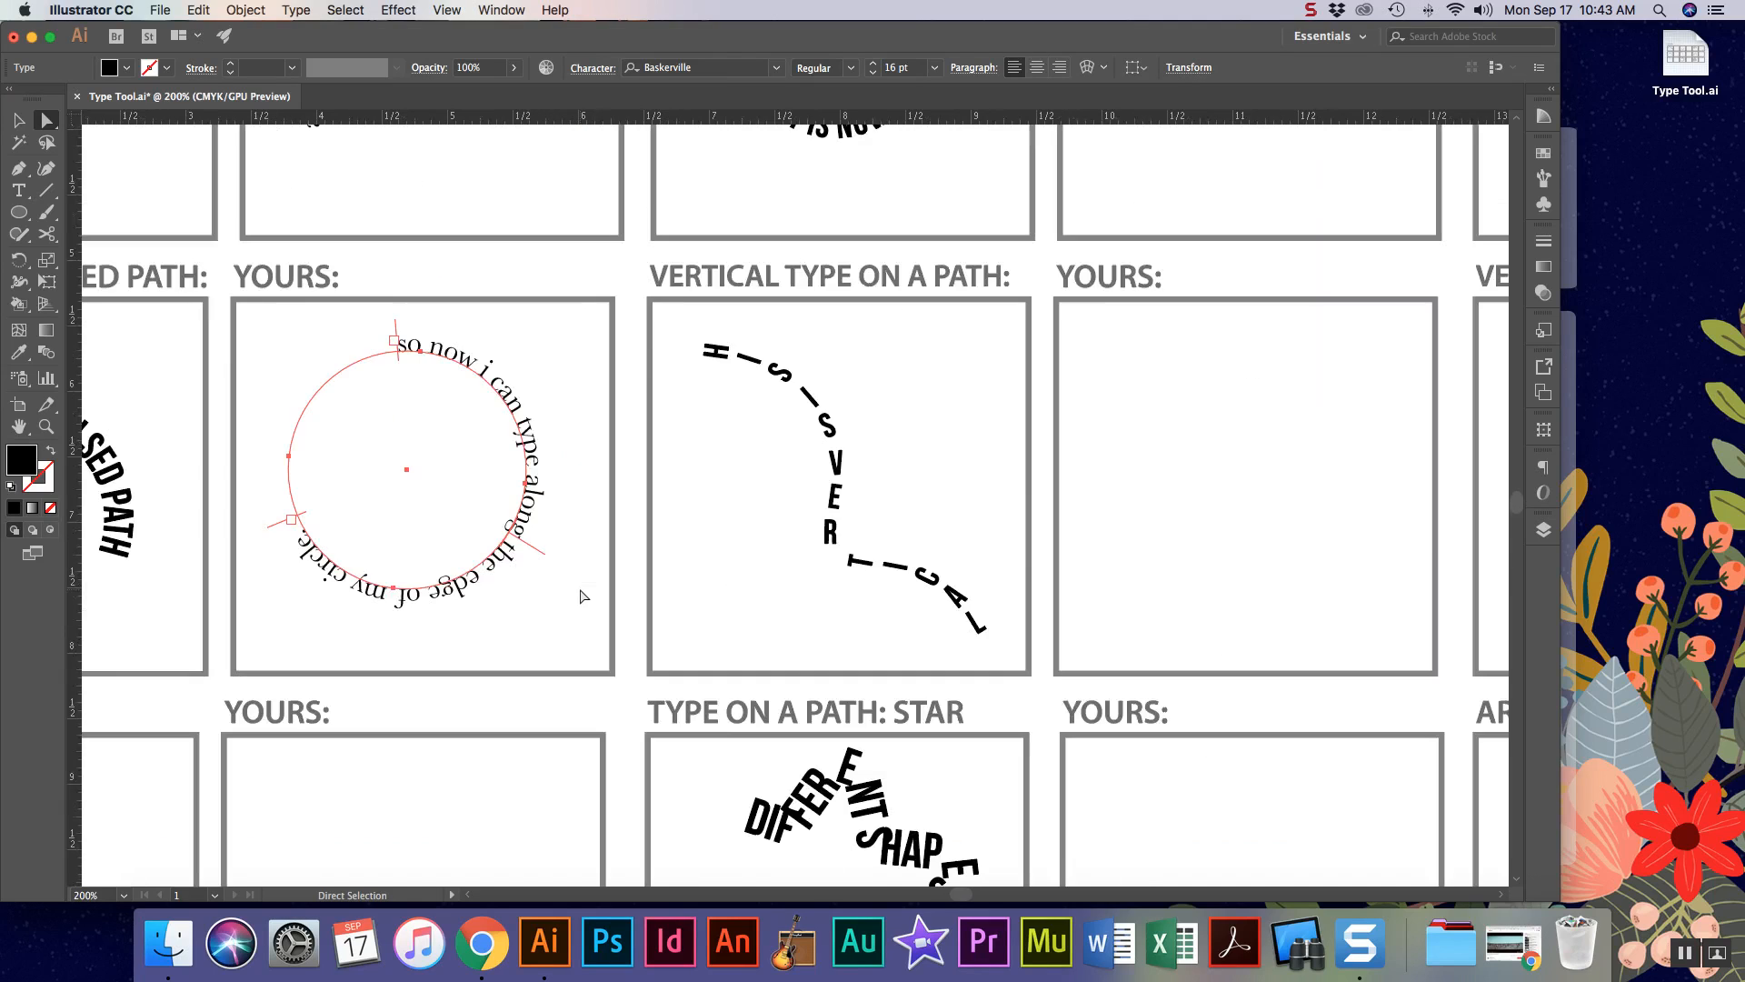
scroll(581, 598, up, 4)
scroll(582, 597, right, 1)
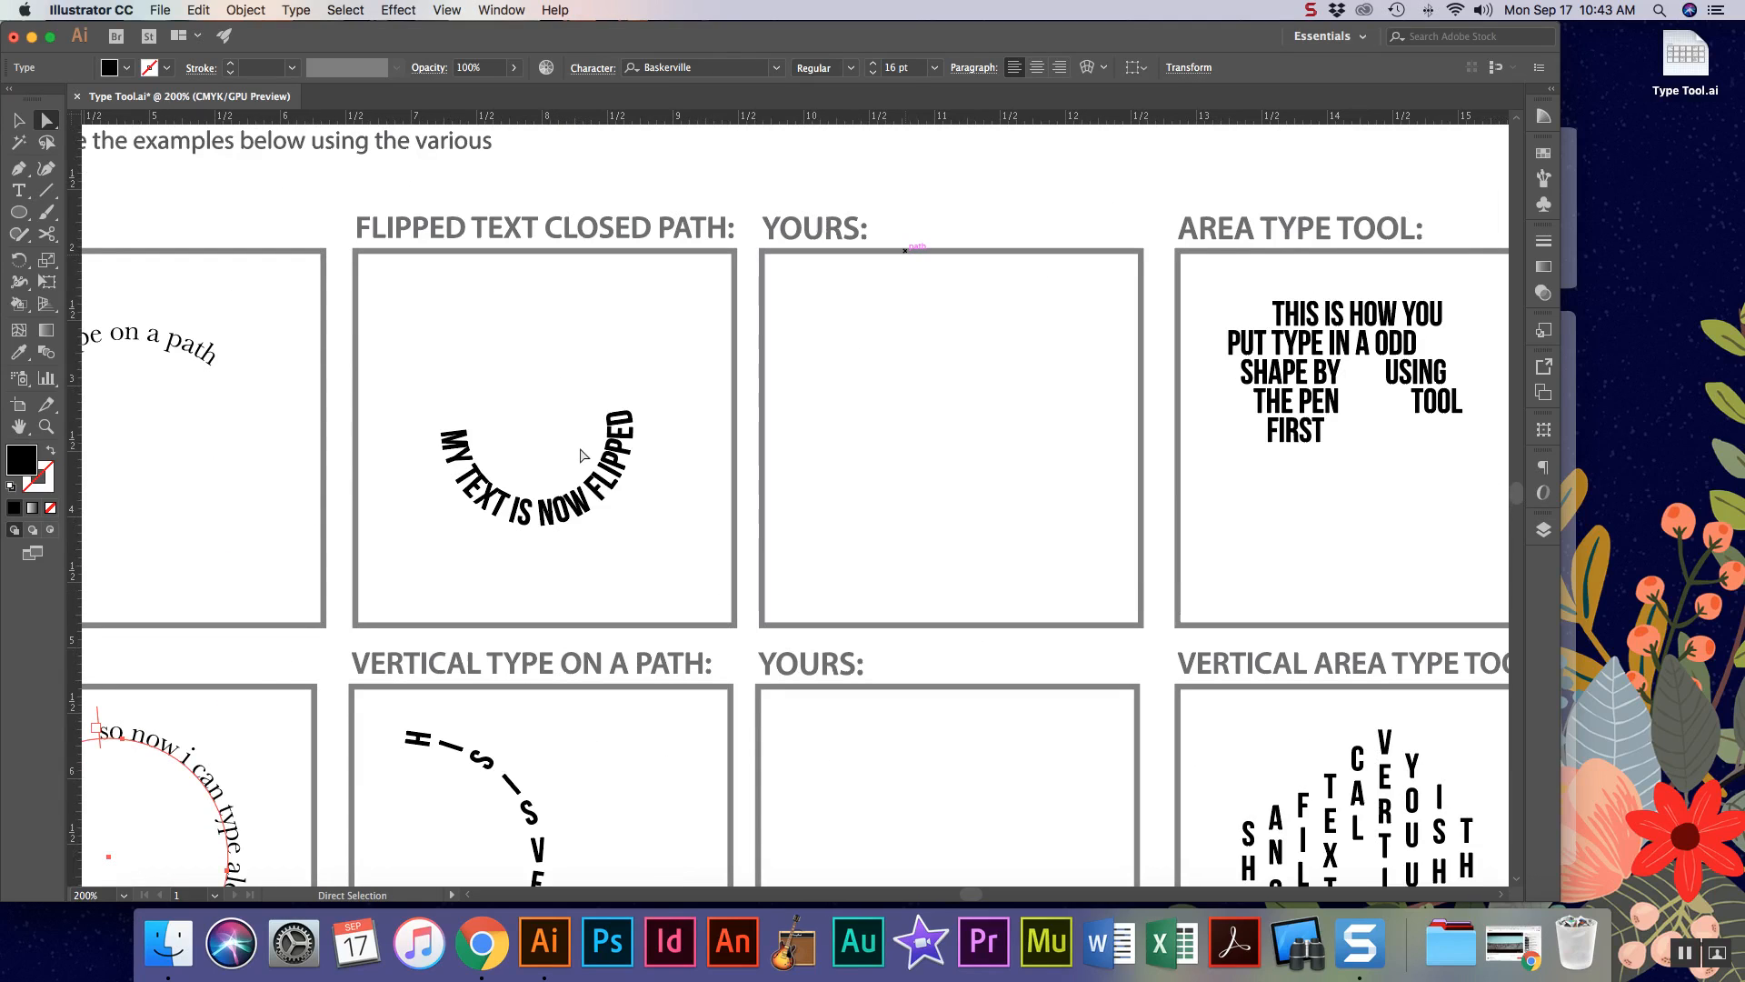
- In the flipped-text practice box, draw a circle about 1.4 in wide and add "but this time i want to flip my words to the inside" around it
click(18, 218)
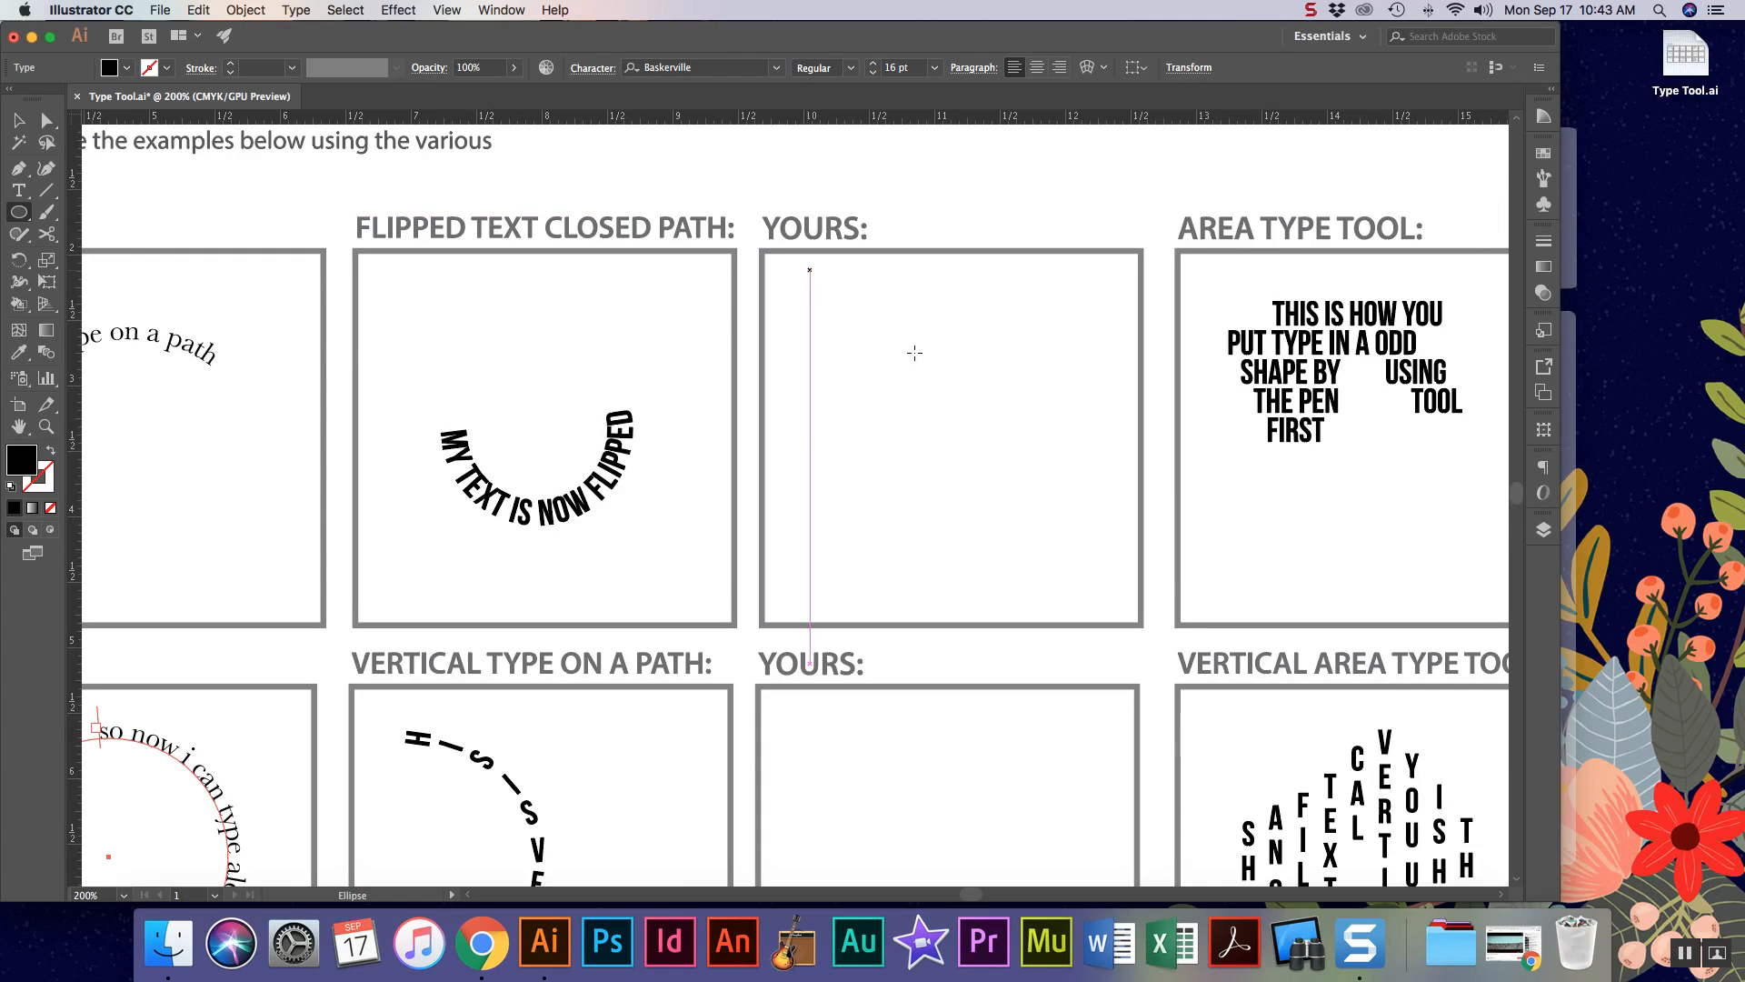
drag(865, 338, 1052, 522)
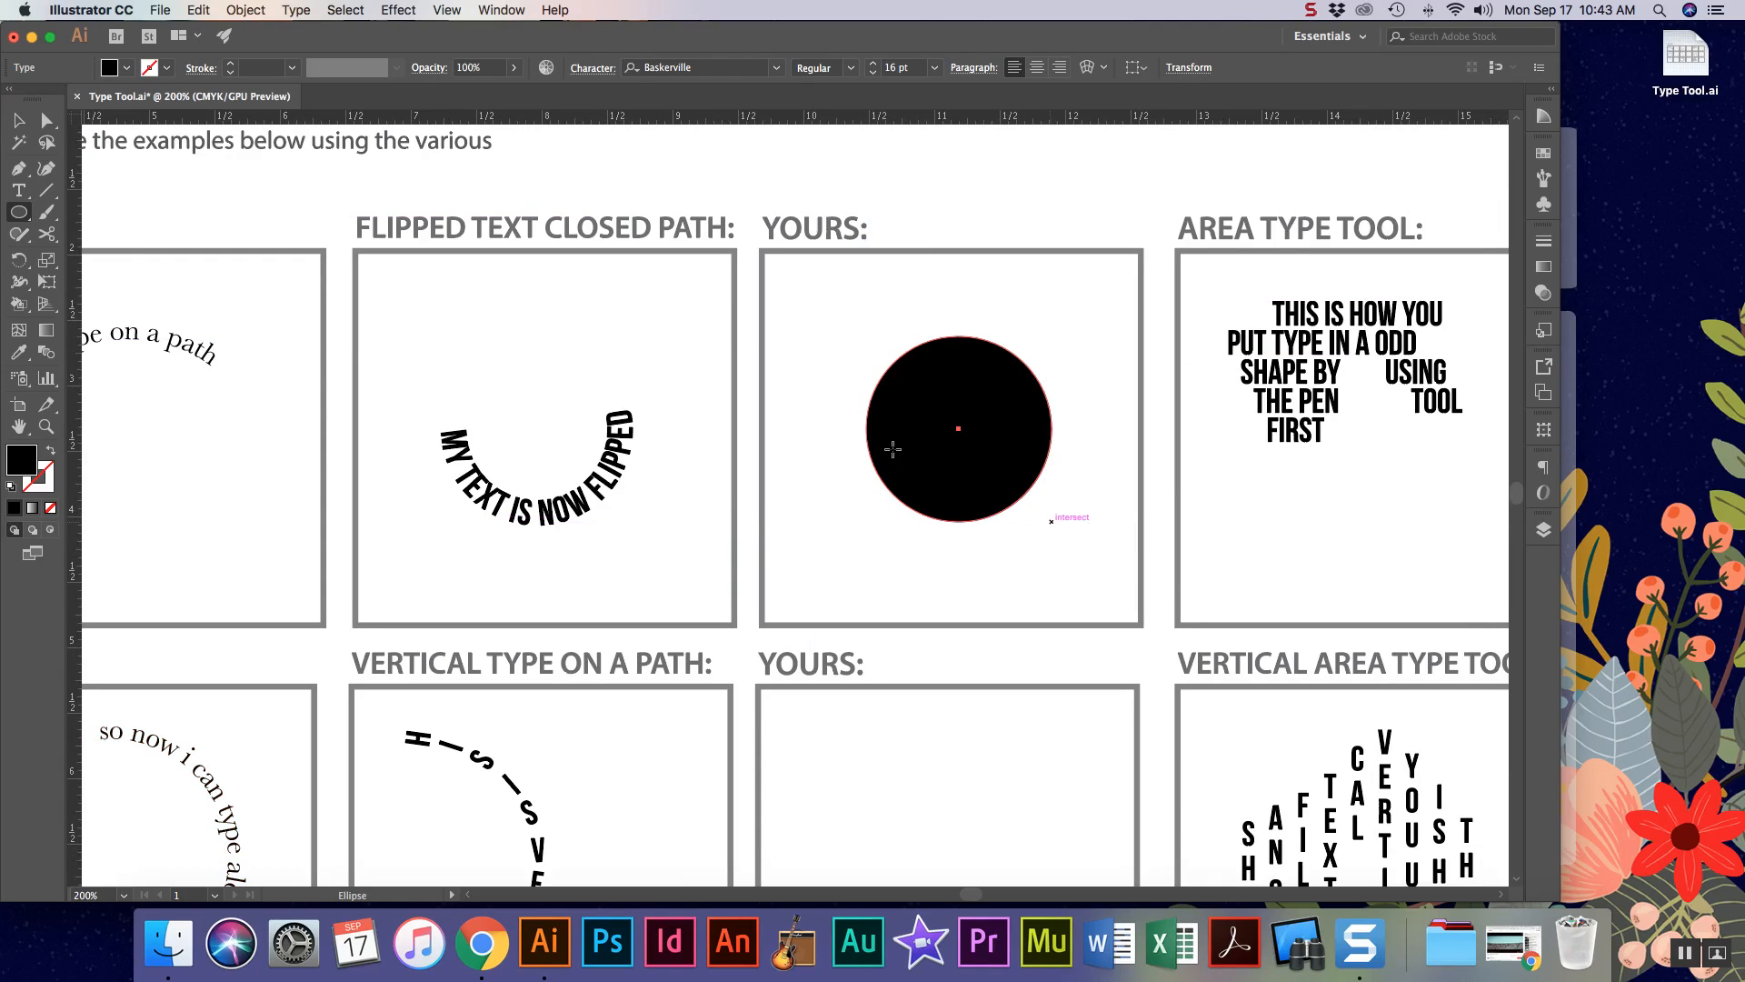
click(18, 189)
click(109, 234)
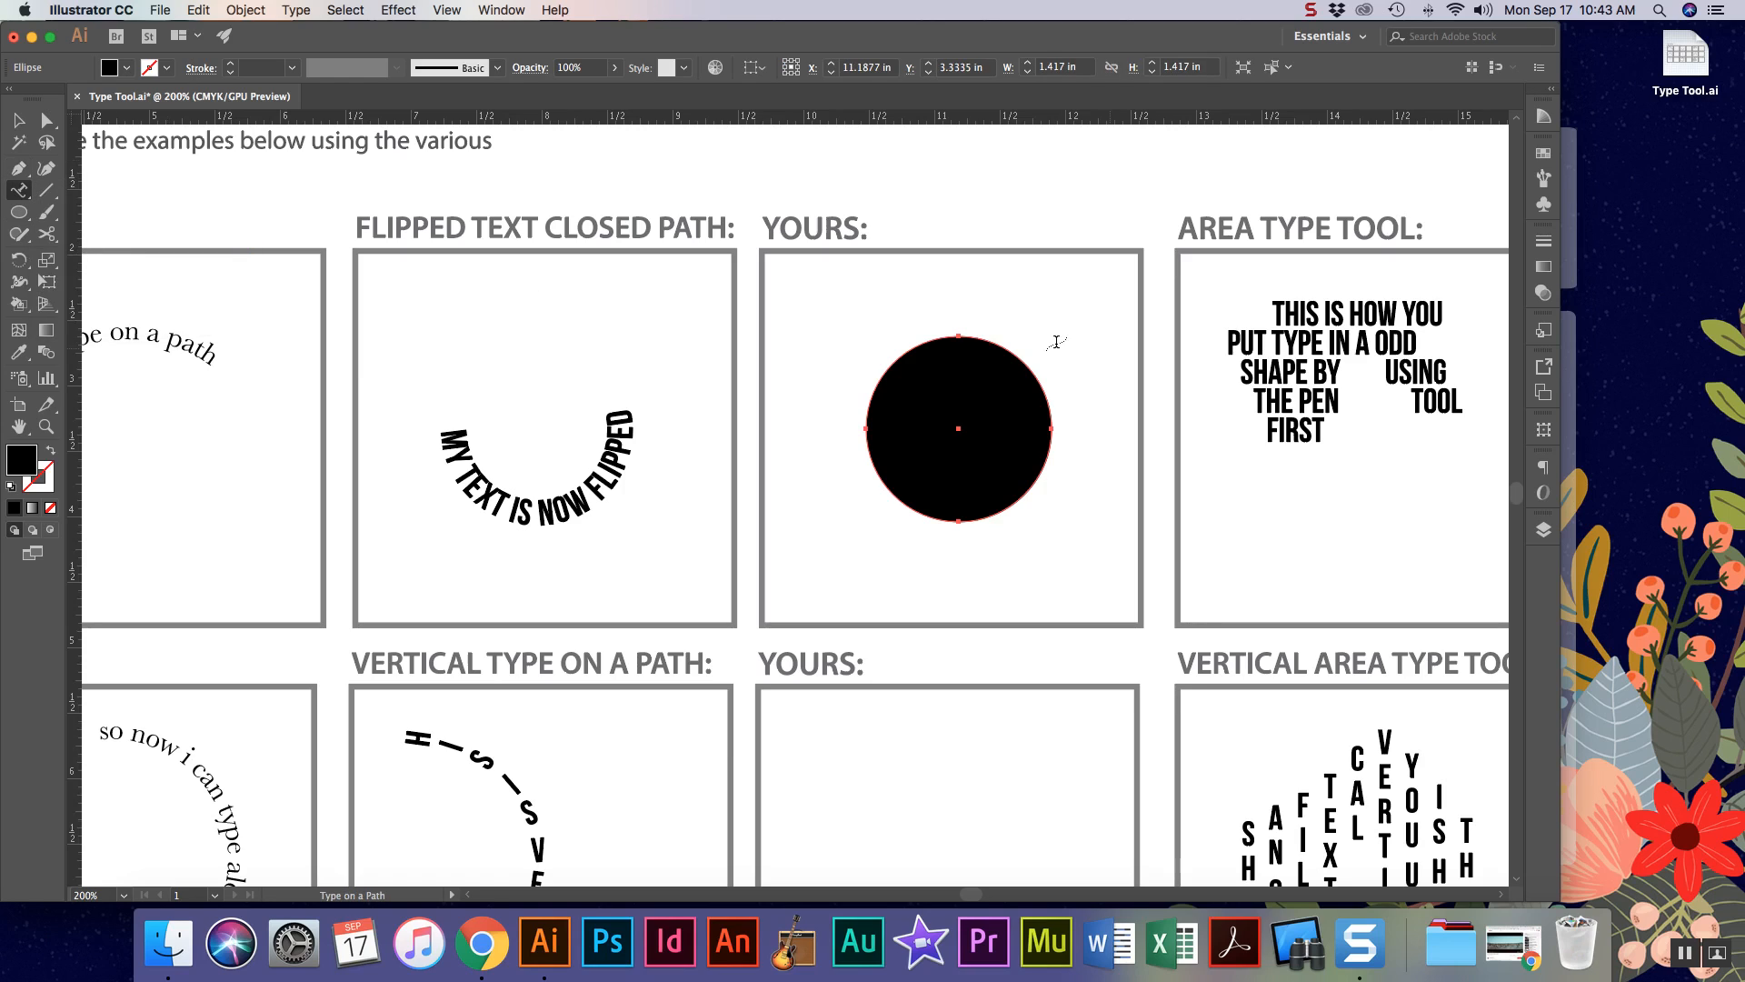
click(955, 336)
text(but ths)
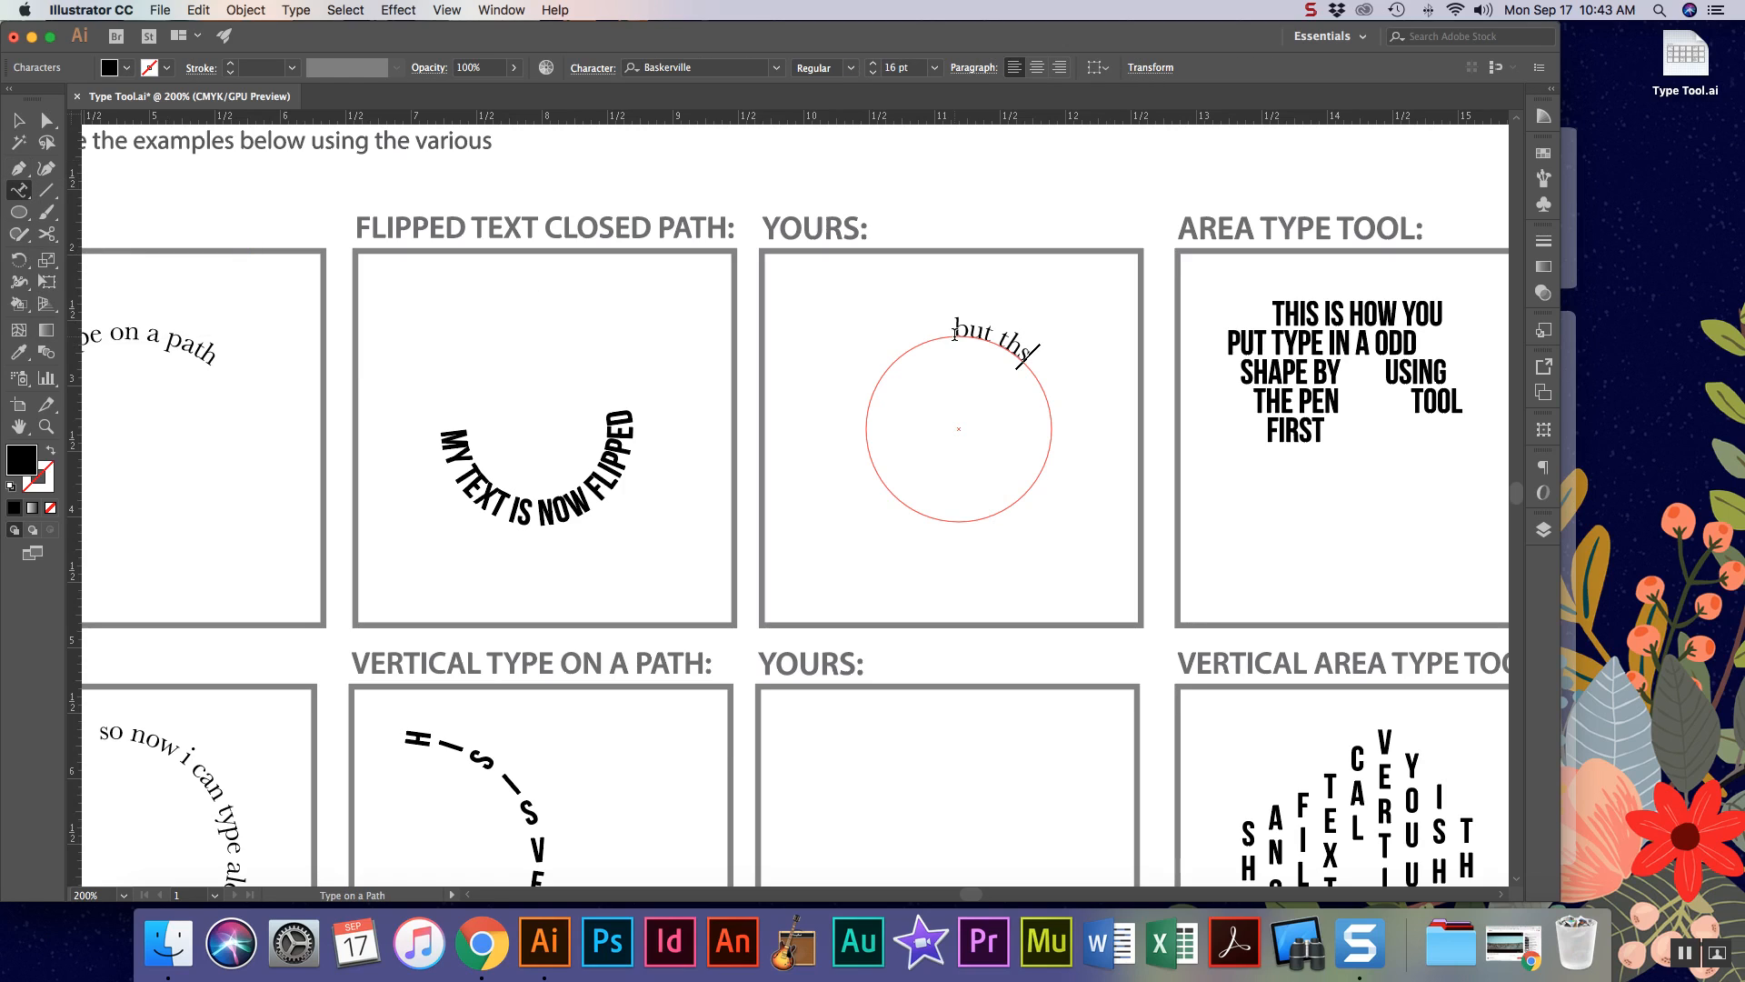
key(BackSpace)
text(is time i want to flip y)
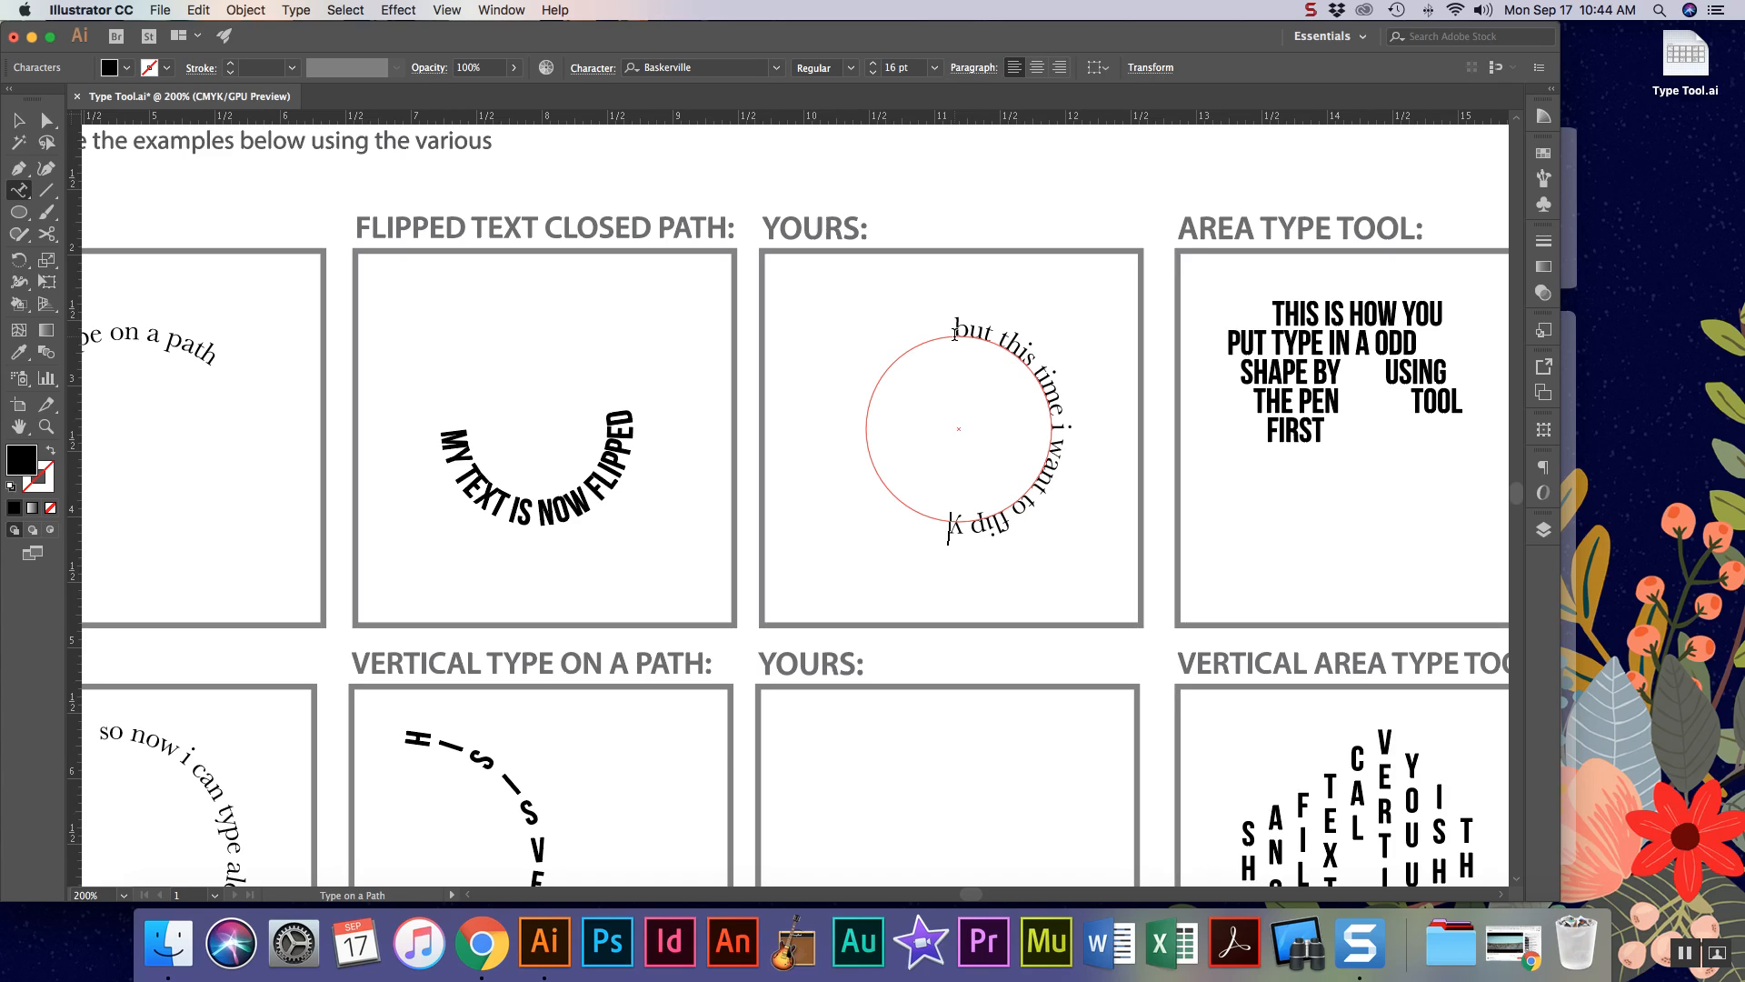
key(BackSpace)
text(my words to the)
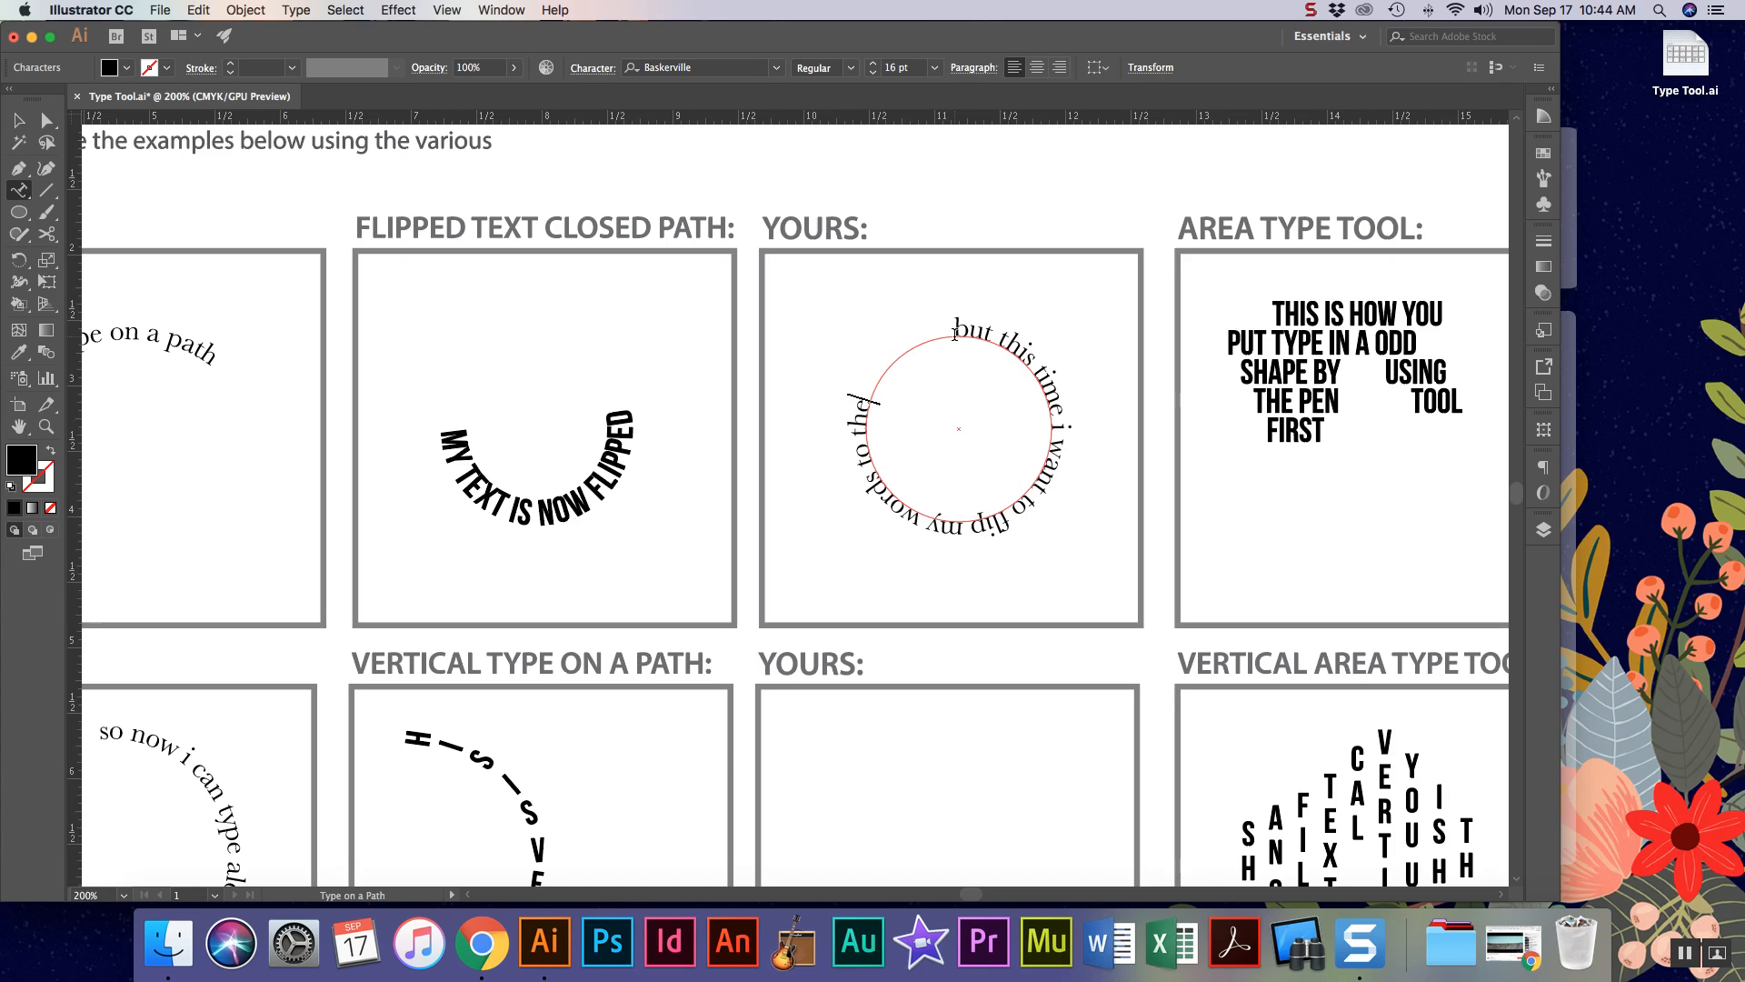
text( inside)
- Flip the new circle text to the inside of its path using the centre bracket
click(48, 122)
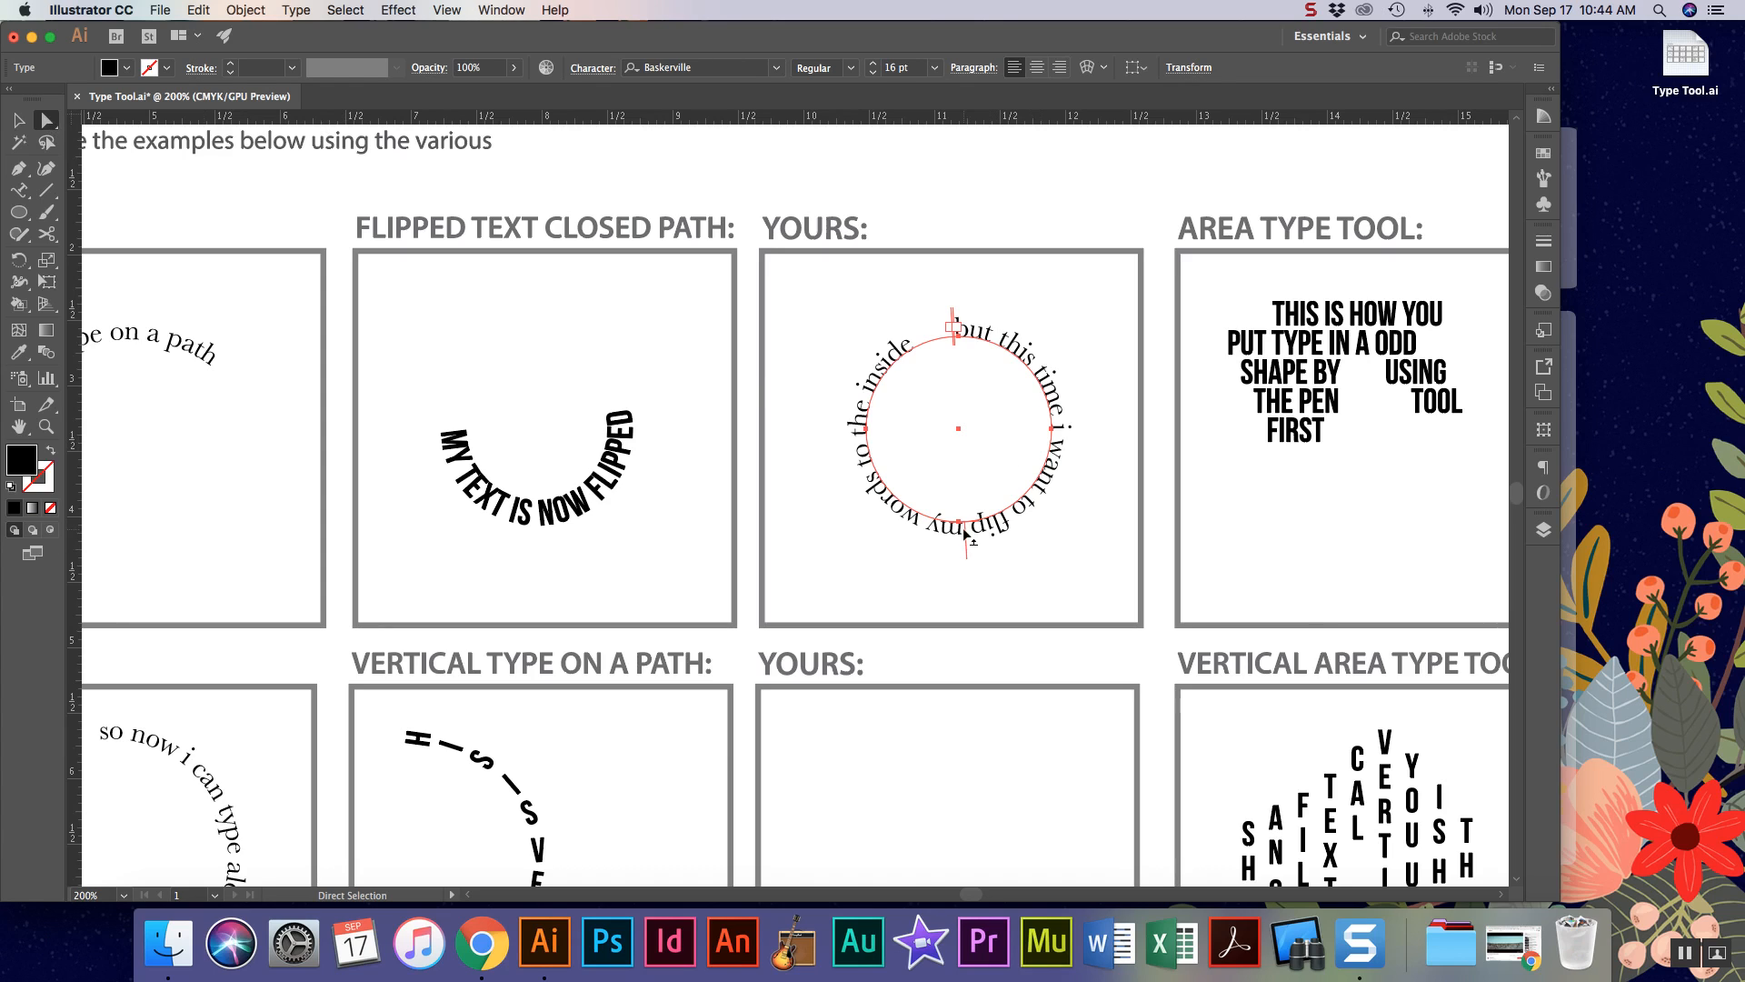
key(super+equal)
key(super+equal)
key(super+equal)
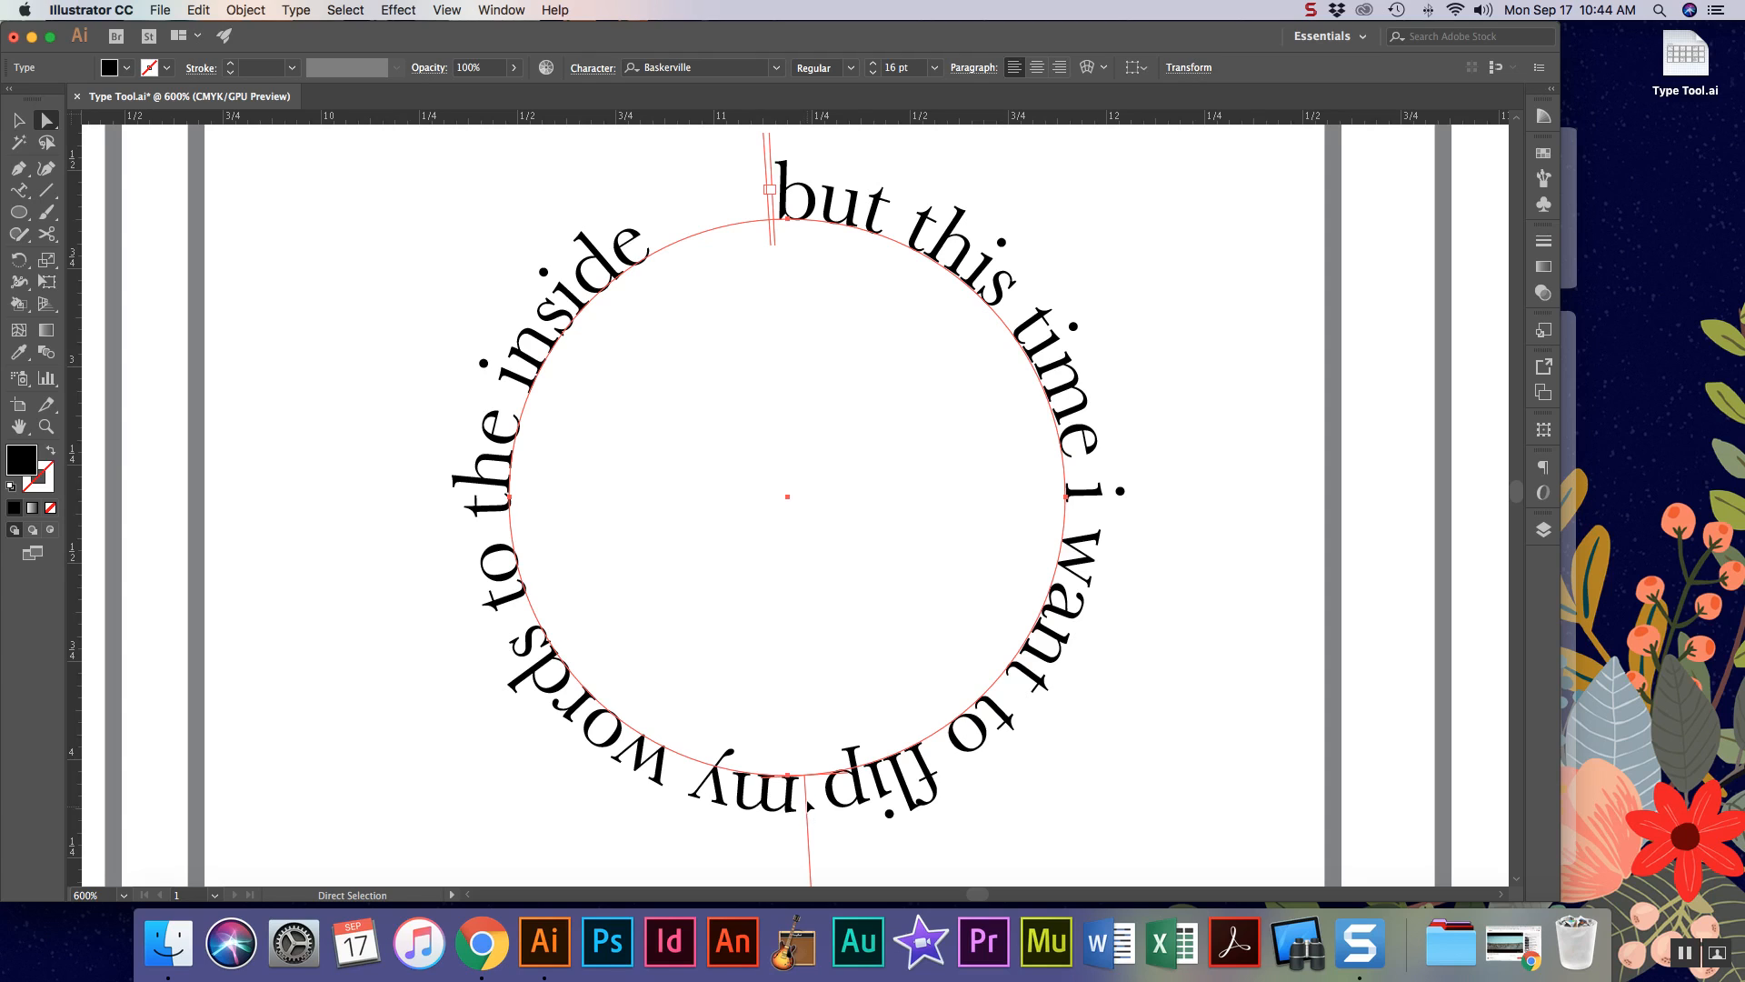
drag(805, 818, 806, 732)
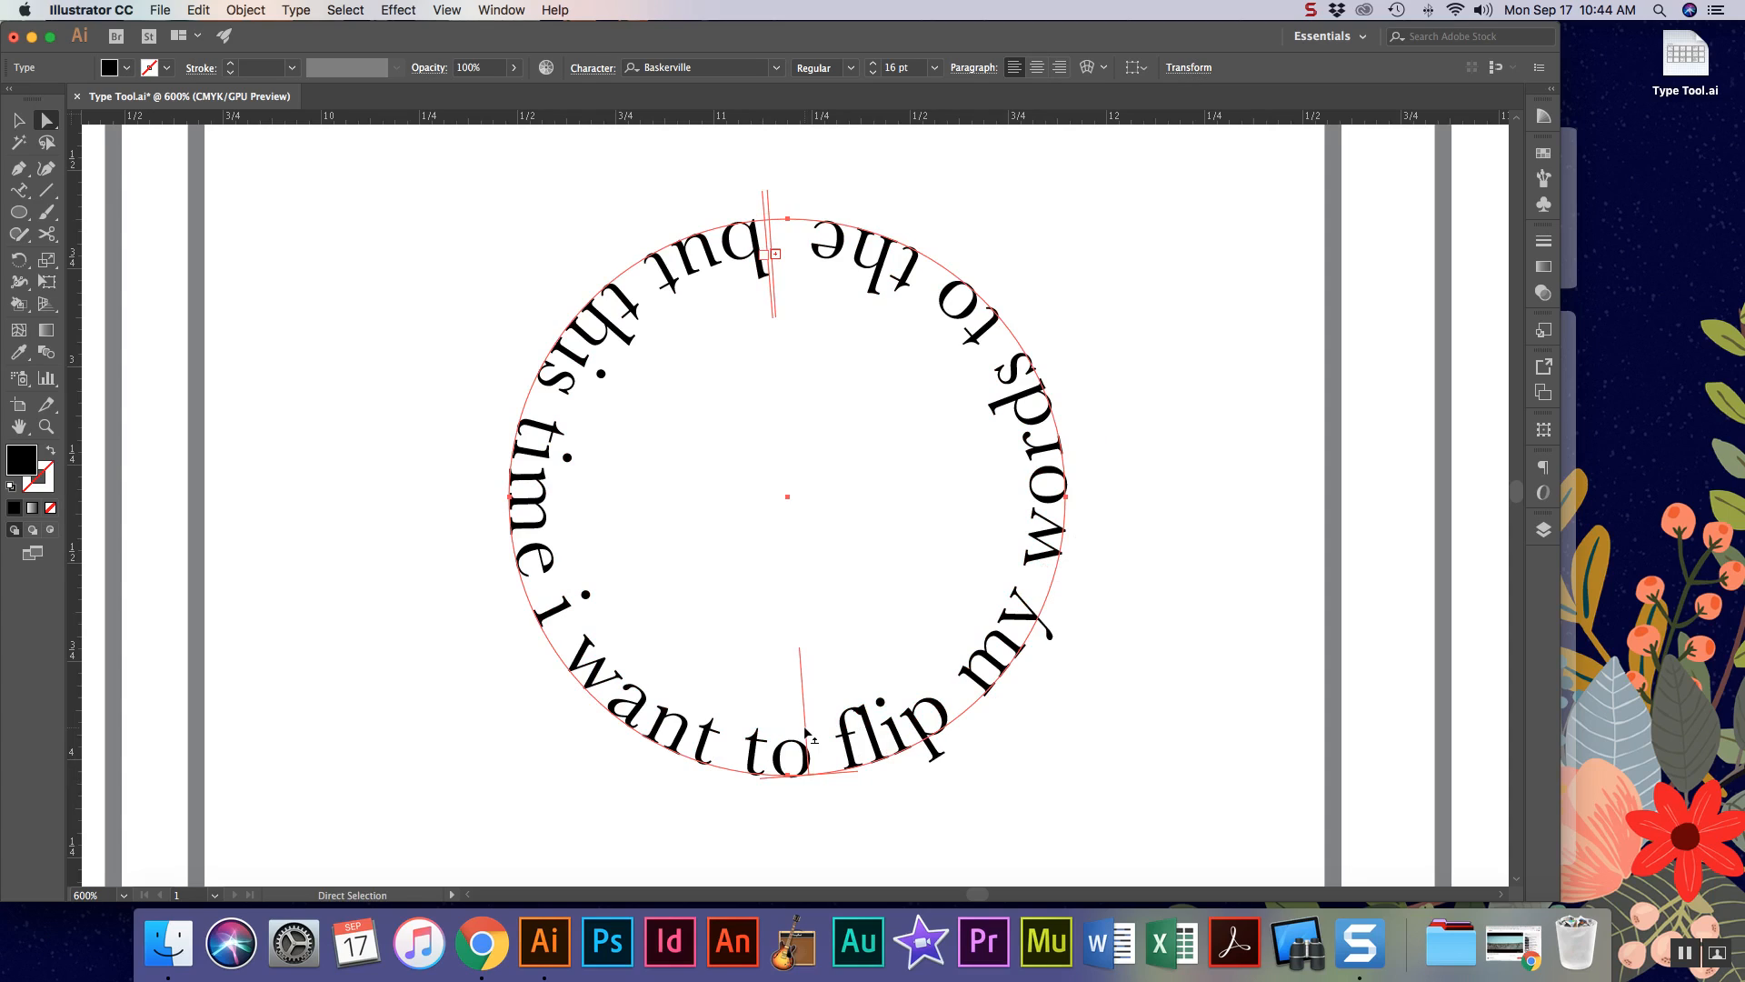
- Reduce the font size of all the flipped circle text to 8 pt
key(super+a)
double_click(623, 296)
key(super+a)
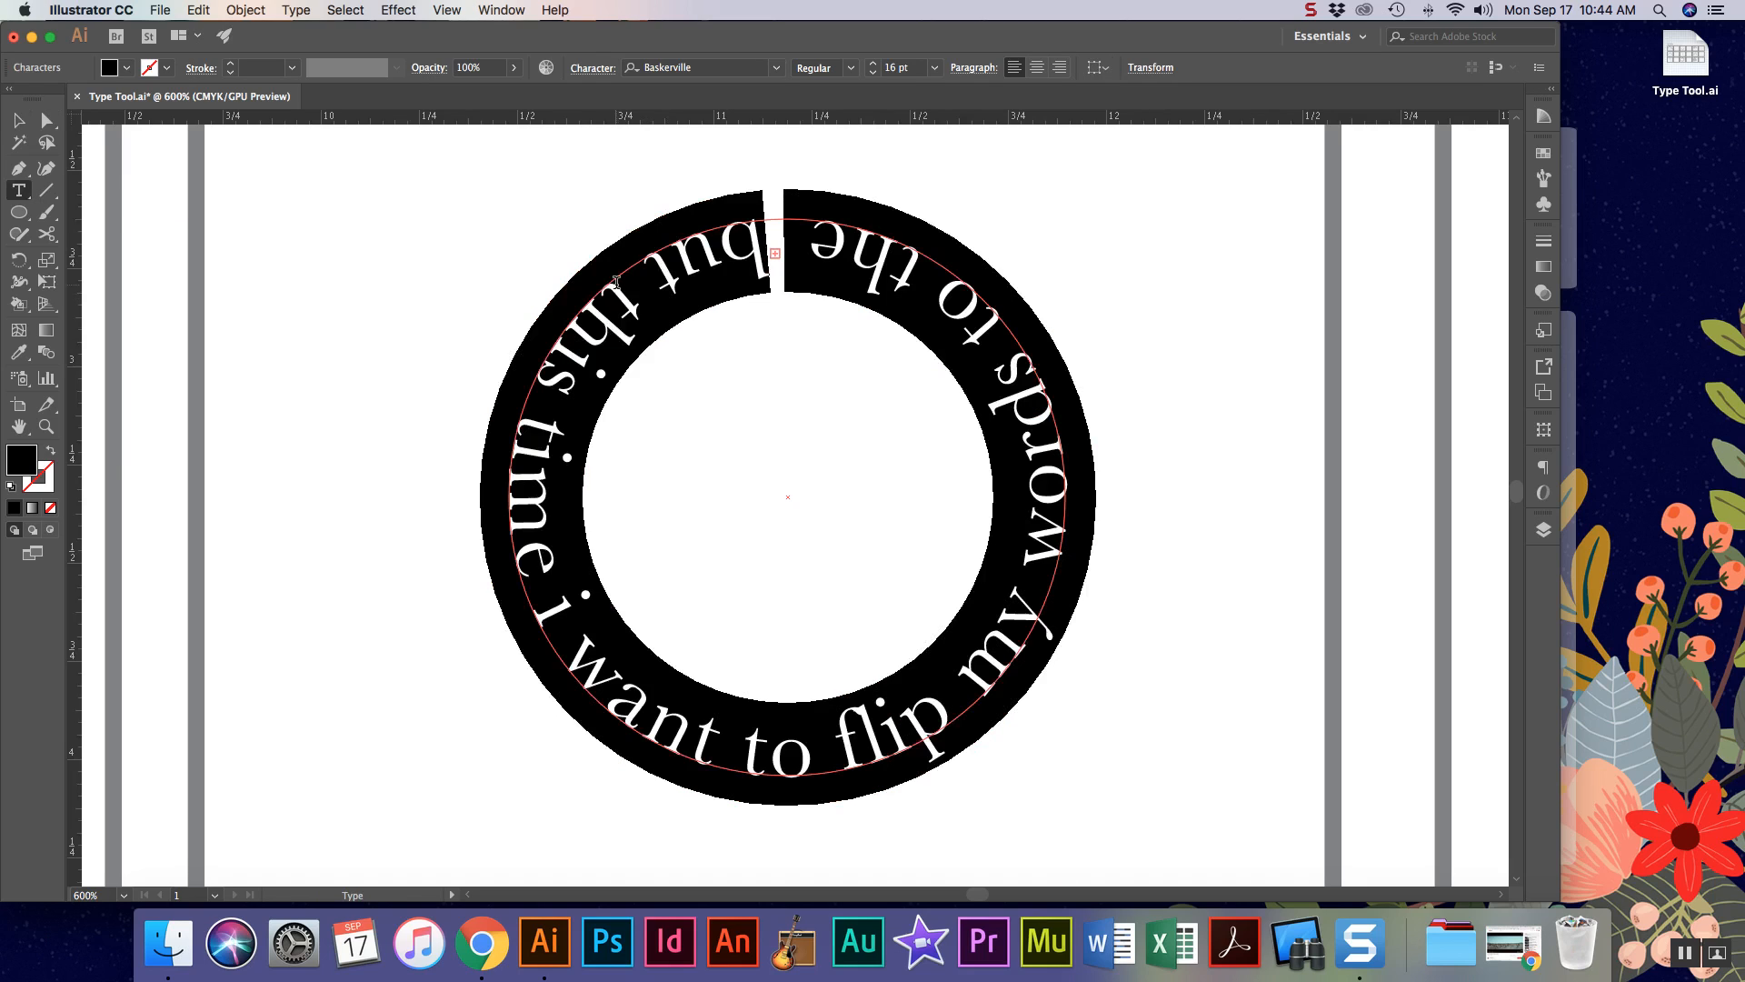
click(873, 73)
click(872, 73)
click(874, 73)
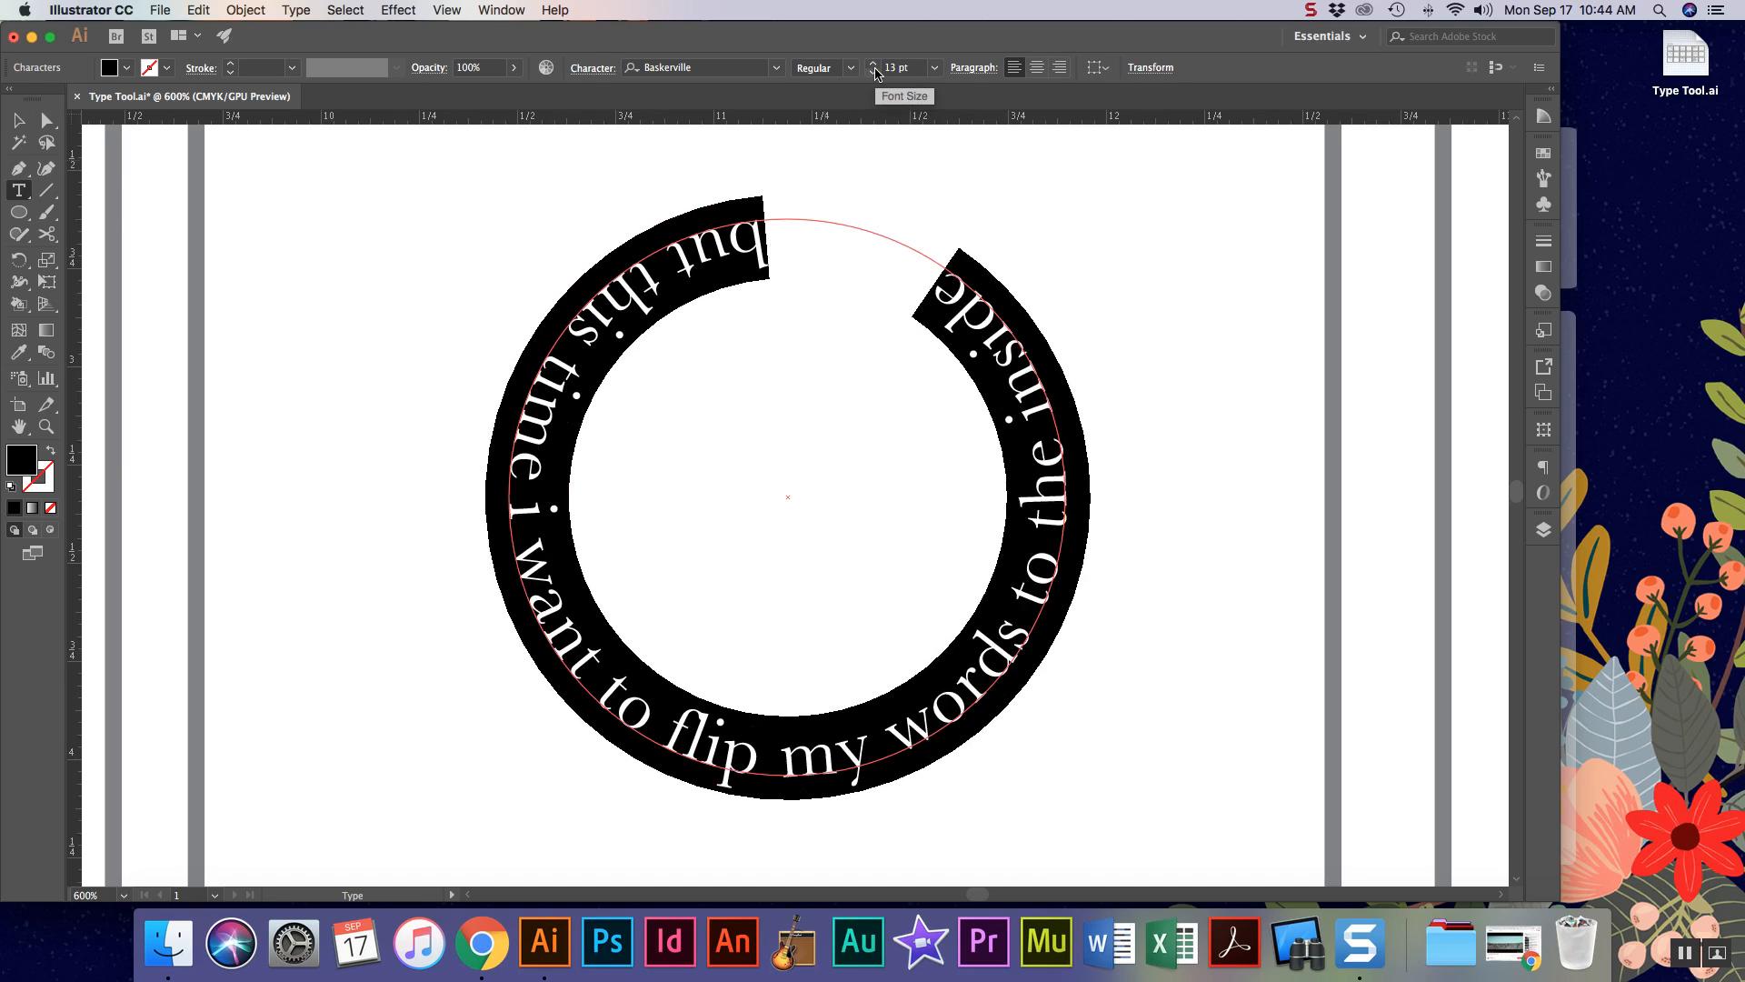
click(873, 73)
click(872, 73)
click(873, 72)
click(873, 73)
click(873, 73)
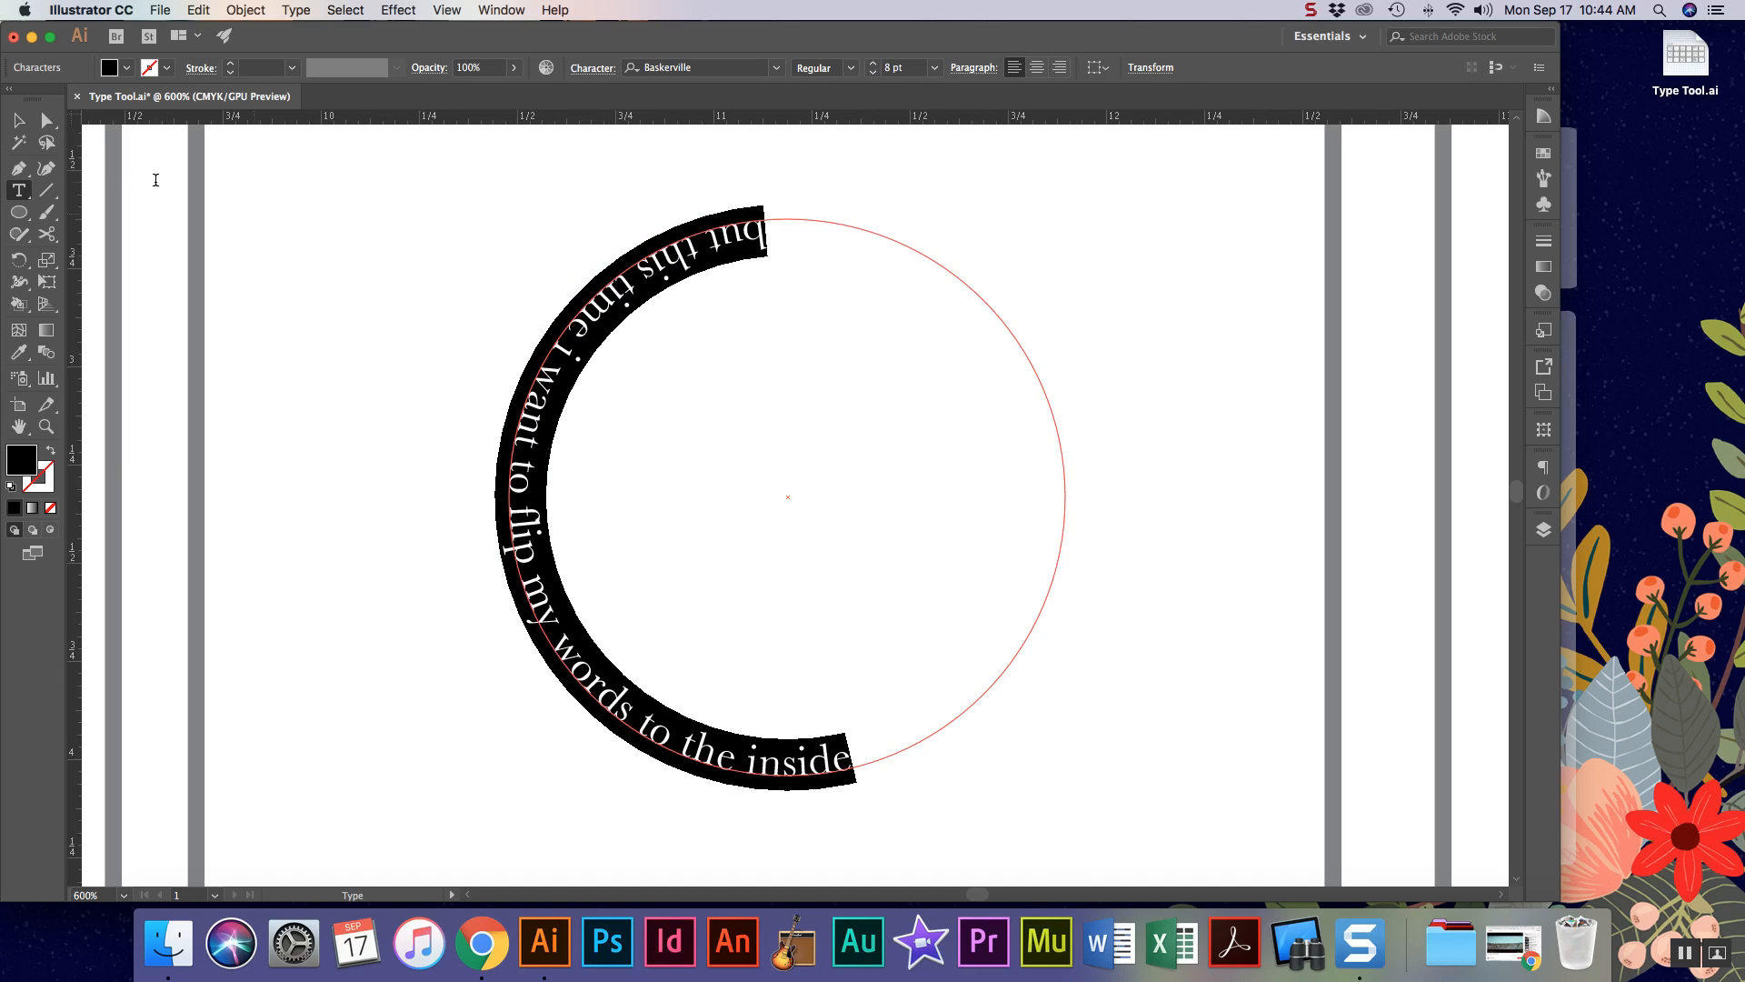
- Move the flipped text's start bracket counter-clockwise so the text spans the lower half of the circle, and deselect it
click(46, 120)
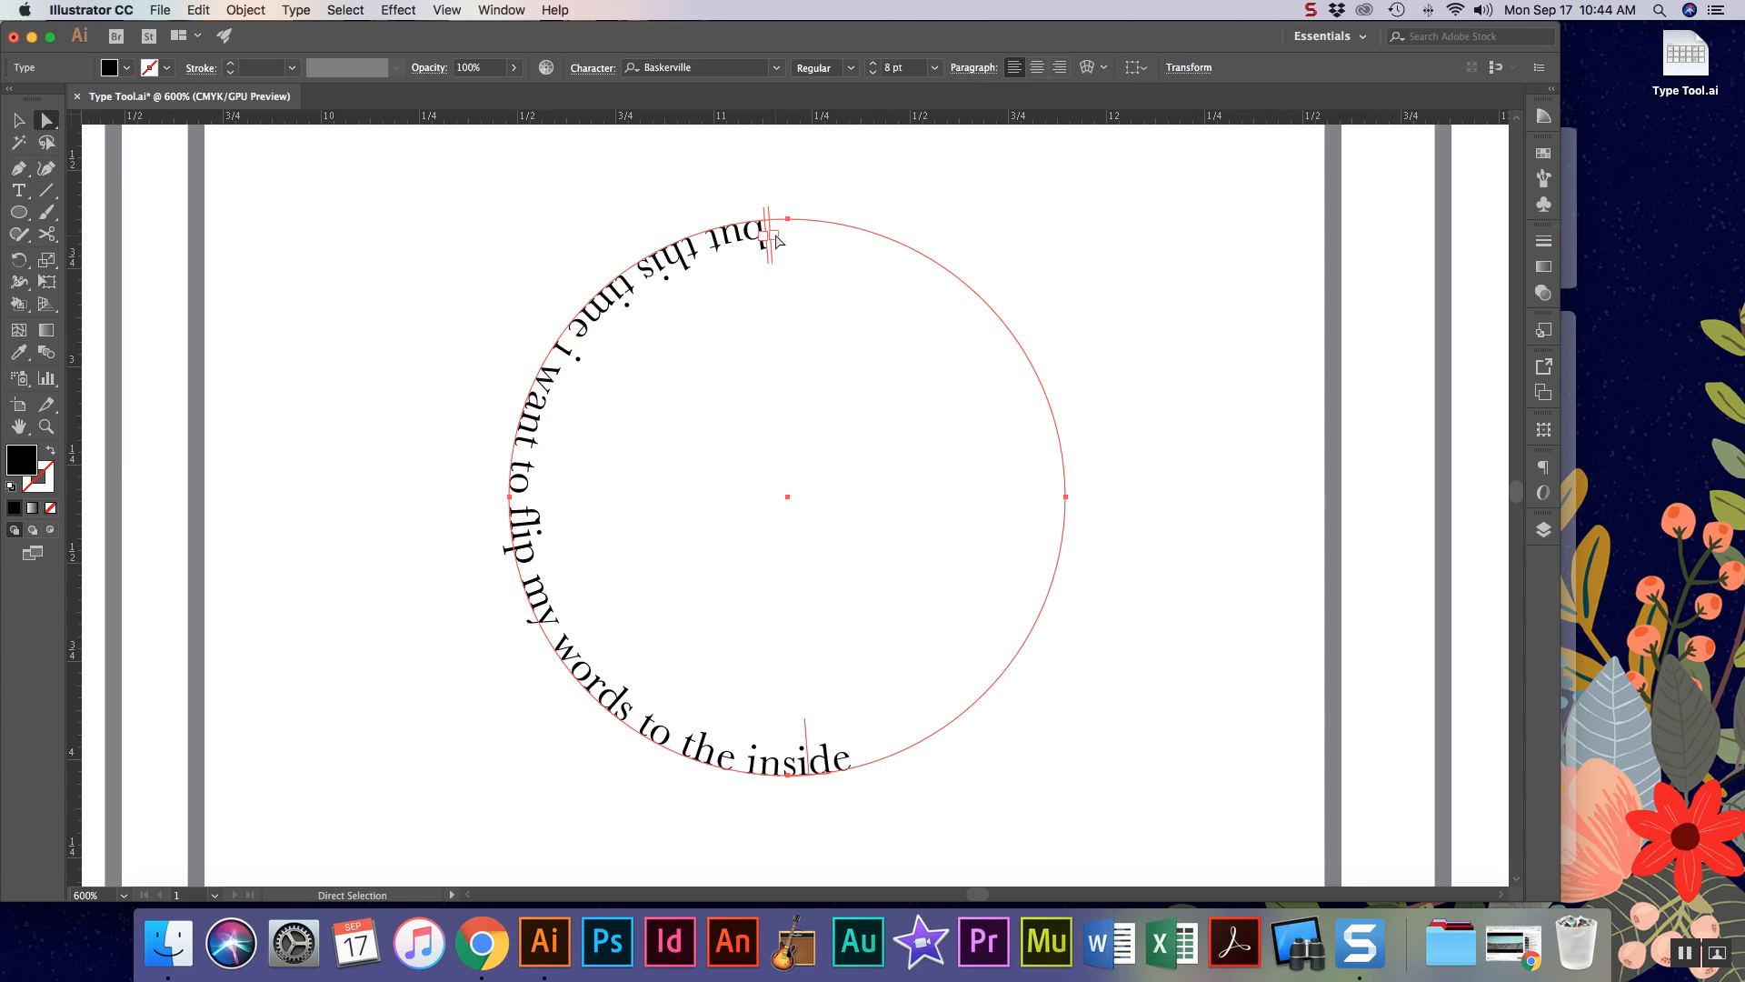
key(t)
drag(768, 238, 543, 485)
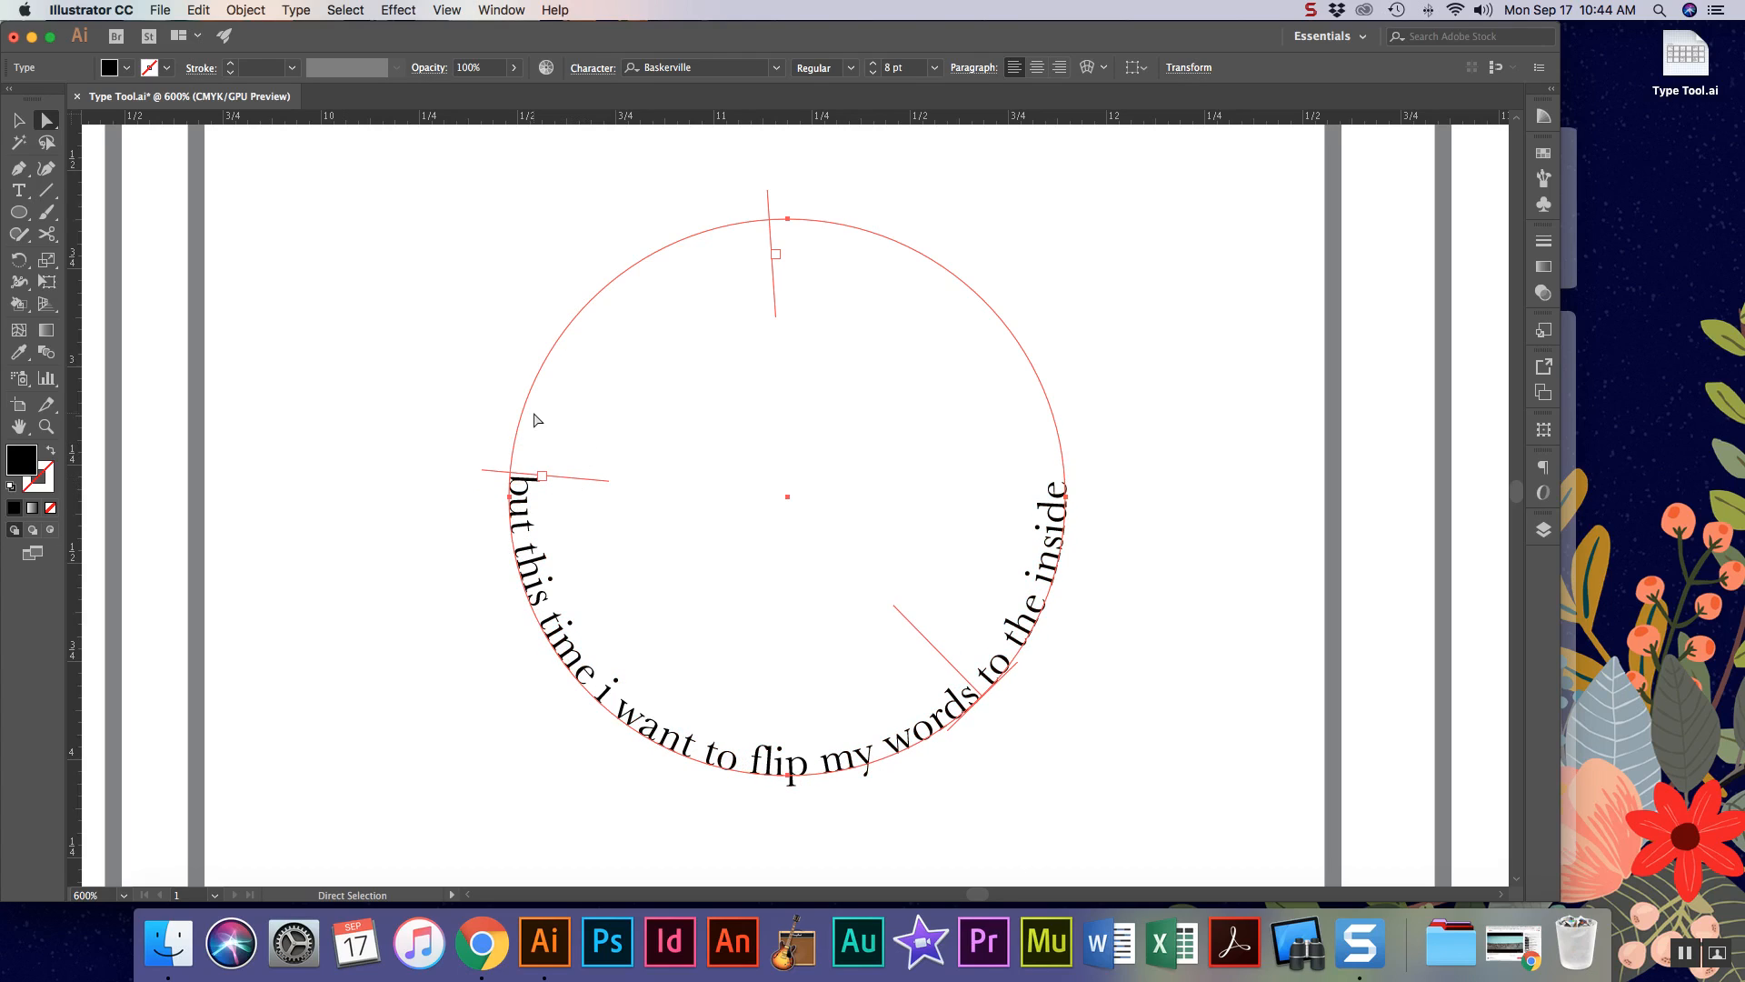
key(v)
click(449, 366)
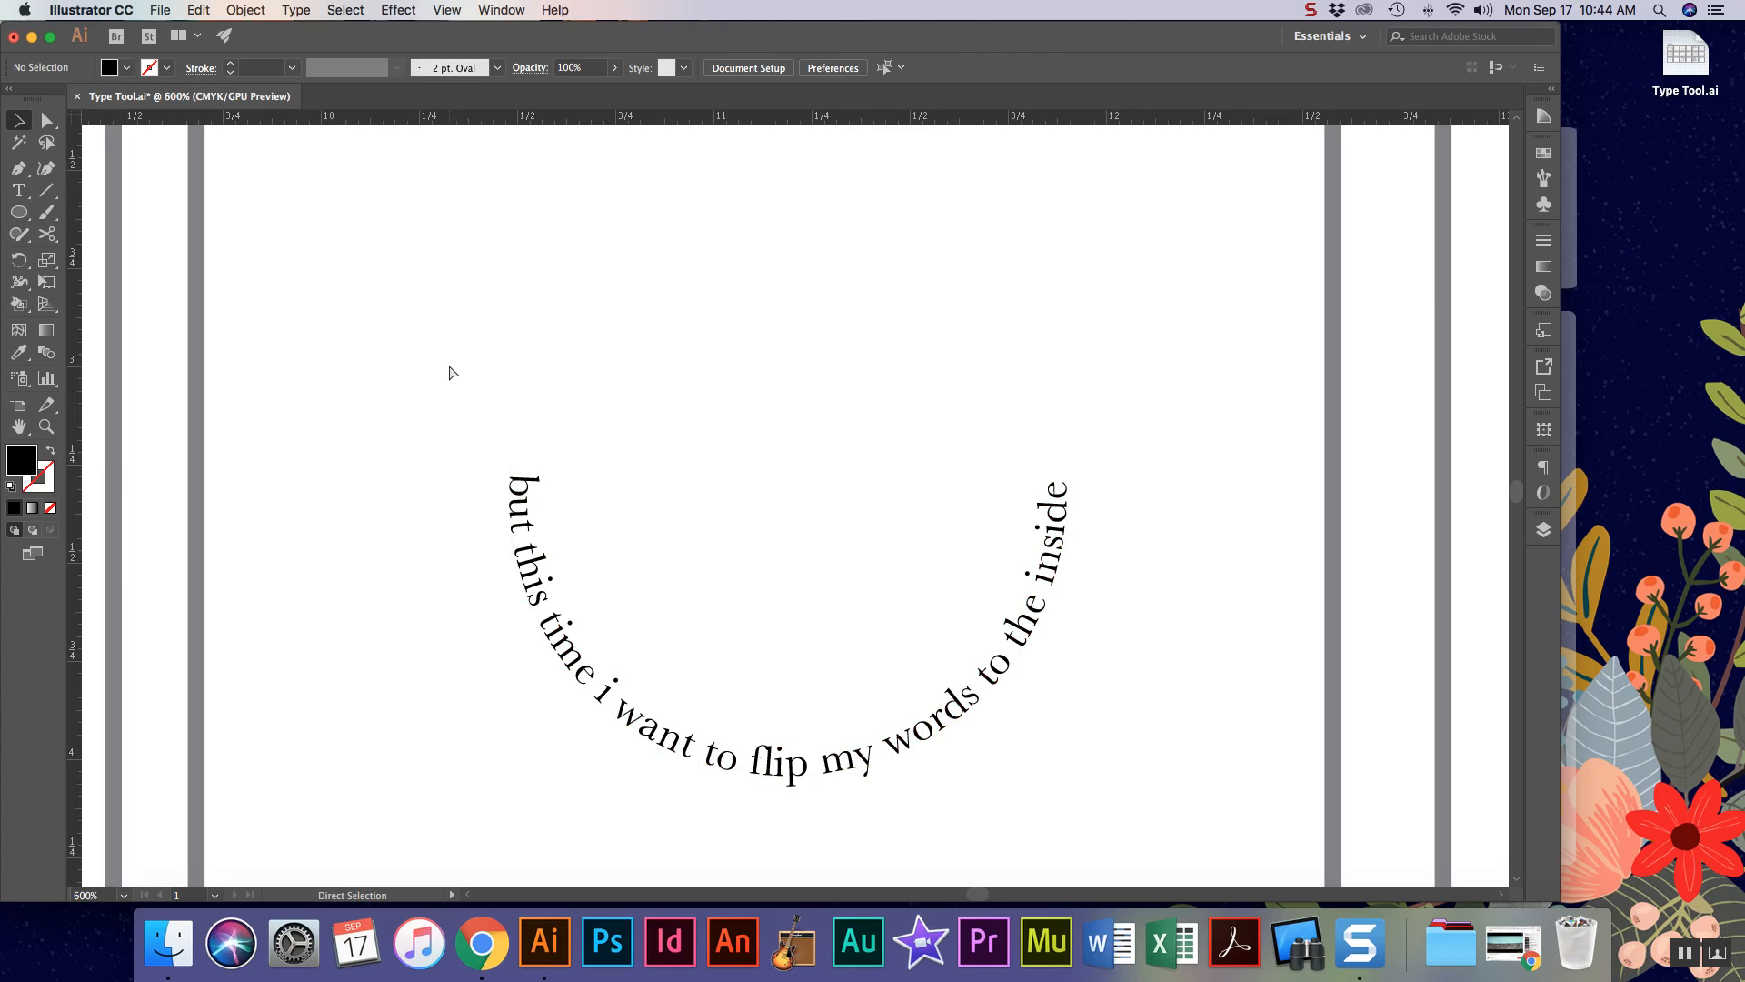
- Add a vertical text frame in the Vertical Type practice box reading "and we type into your going that that my font is going a different way, vertically"
key(super+minus)
key(super+minus)
key(super+minus)
scroll(449, 366, down, 4)
scroll(449, 366, left, 3)
scroll(449, 368, down, 10)
scroll(449, 368, left, 10)
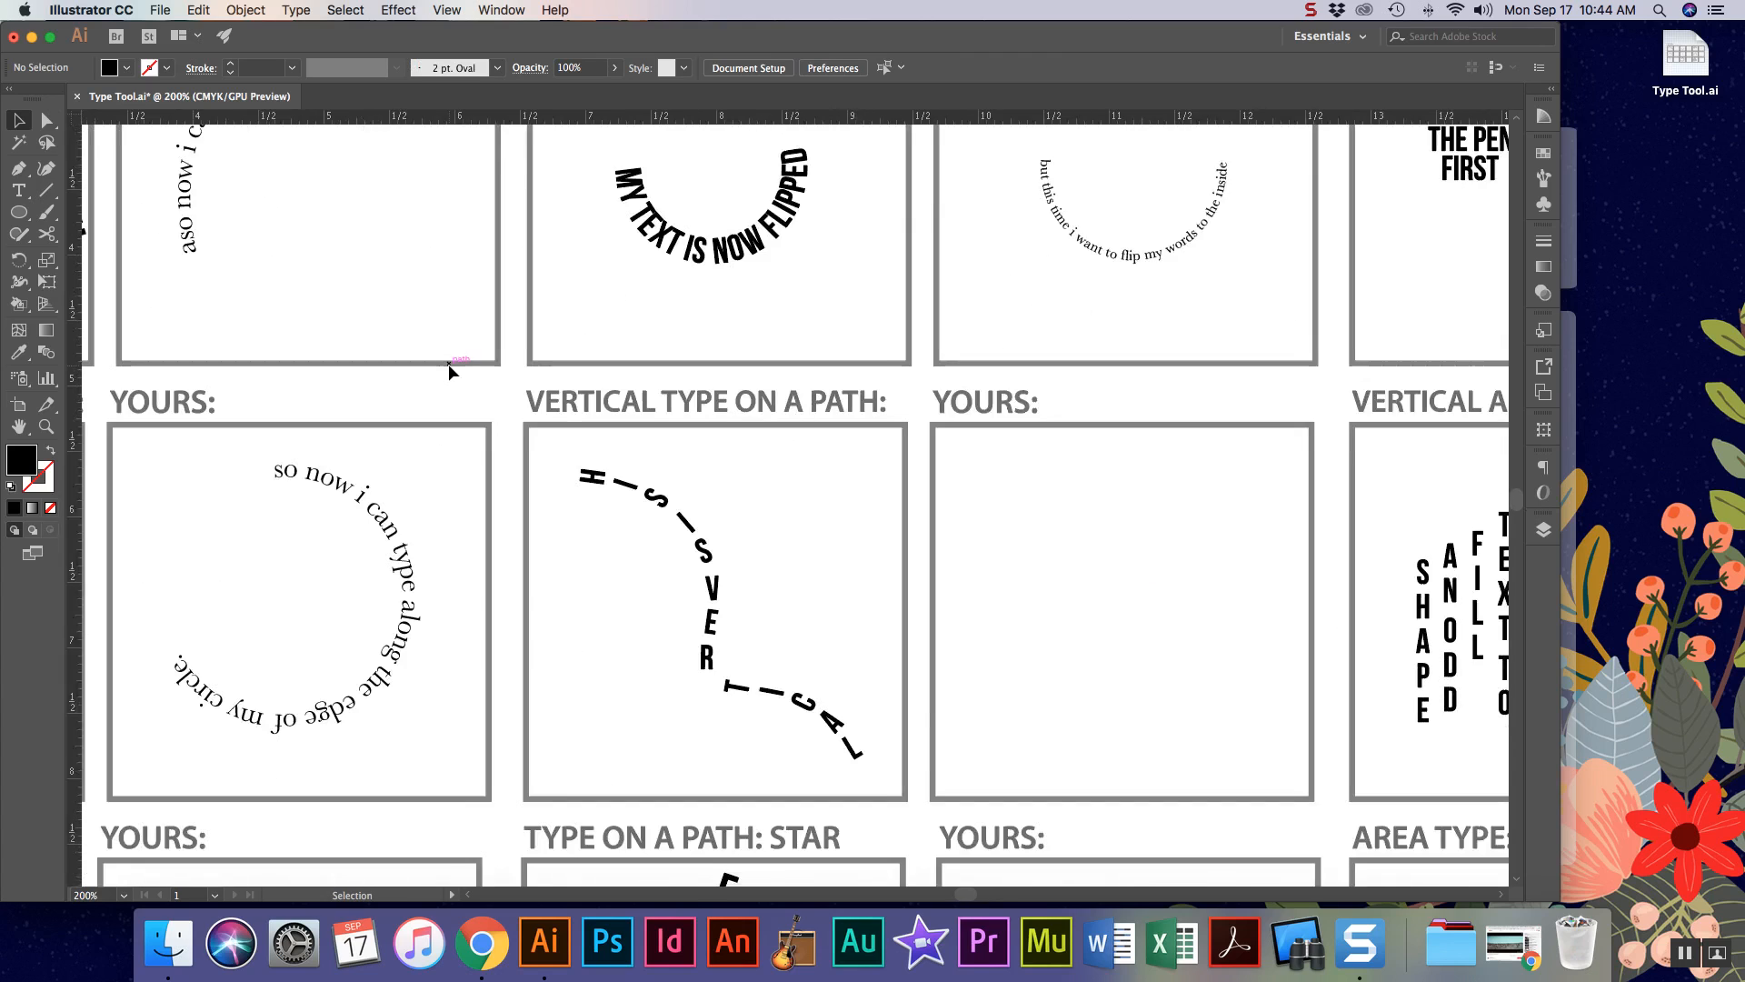
scroll(449, 363, down, 4)
scroll(449, 363, left, 2)
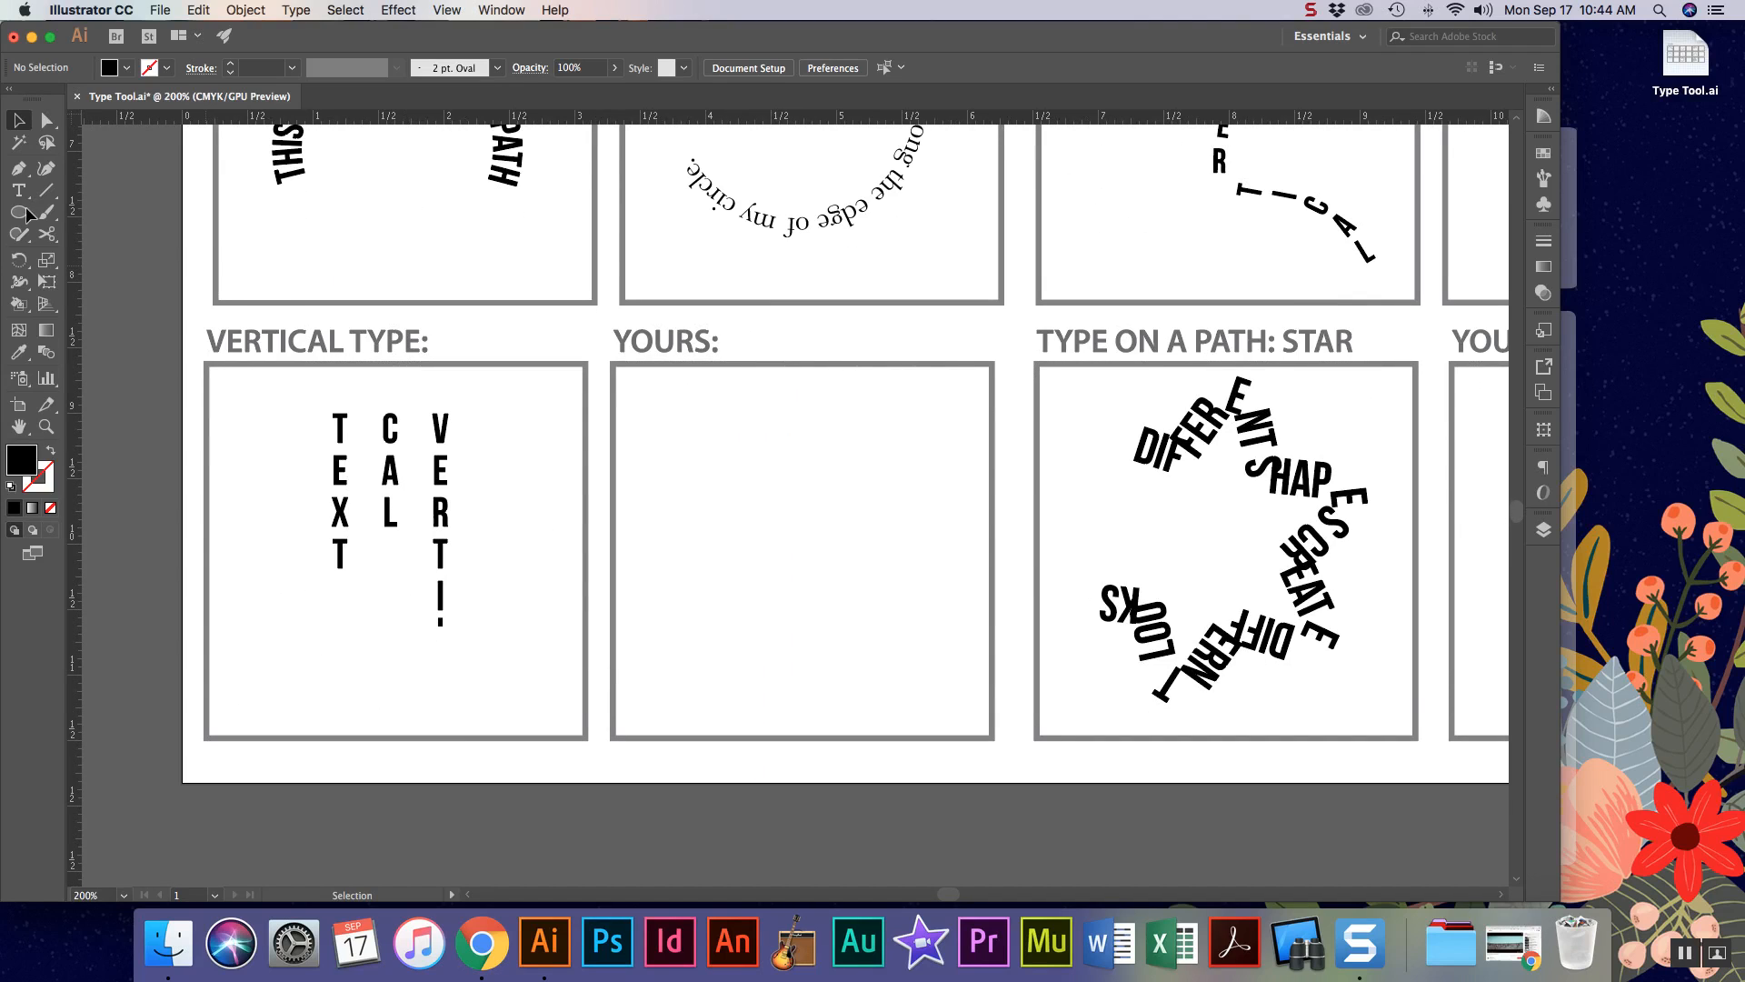
drag(19, 190, 84, 265)
drag(680, 408, 937, 658)
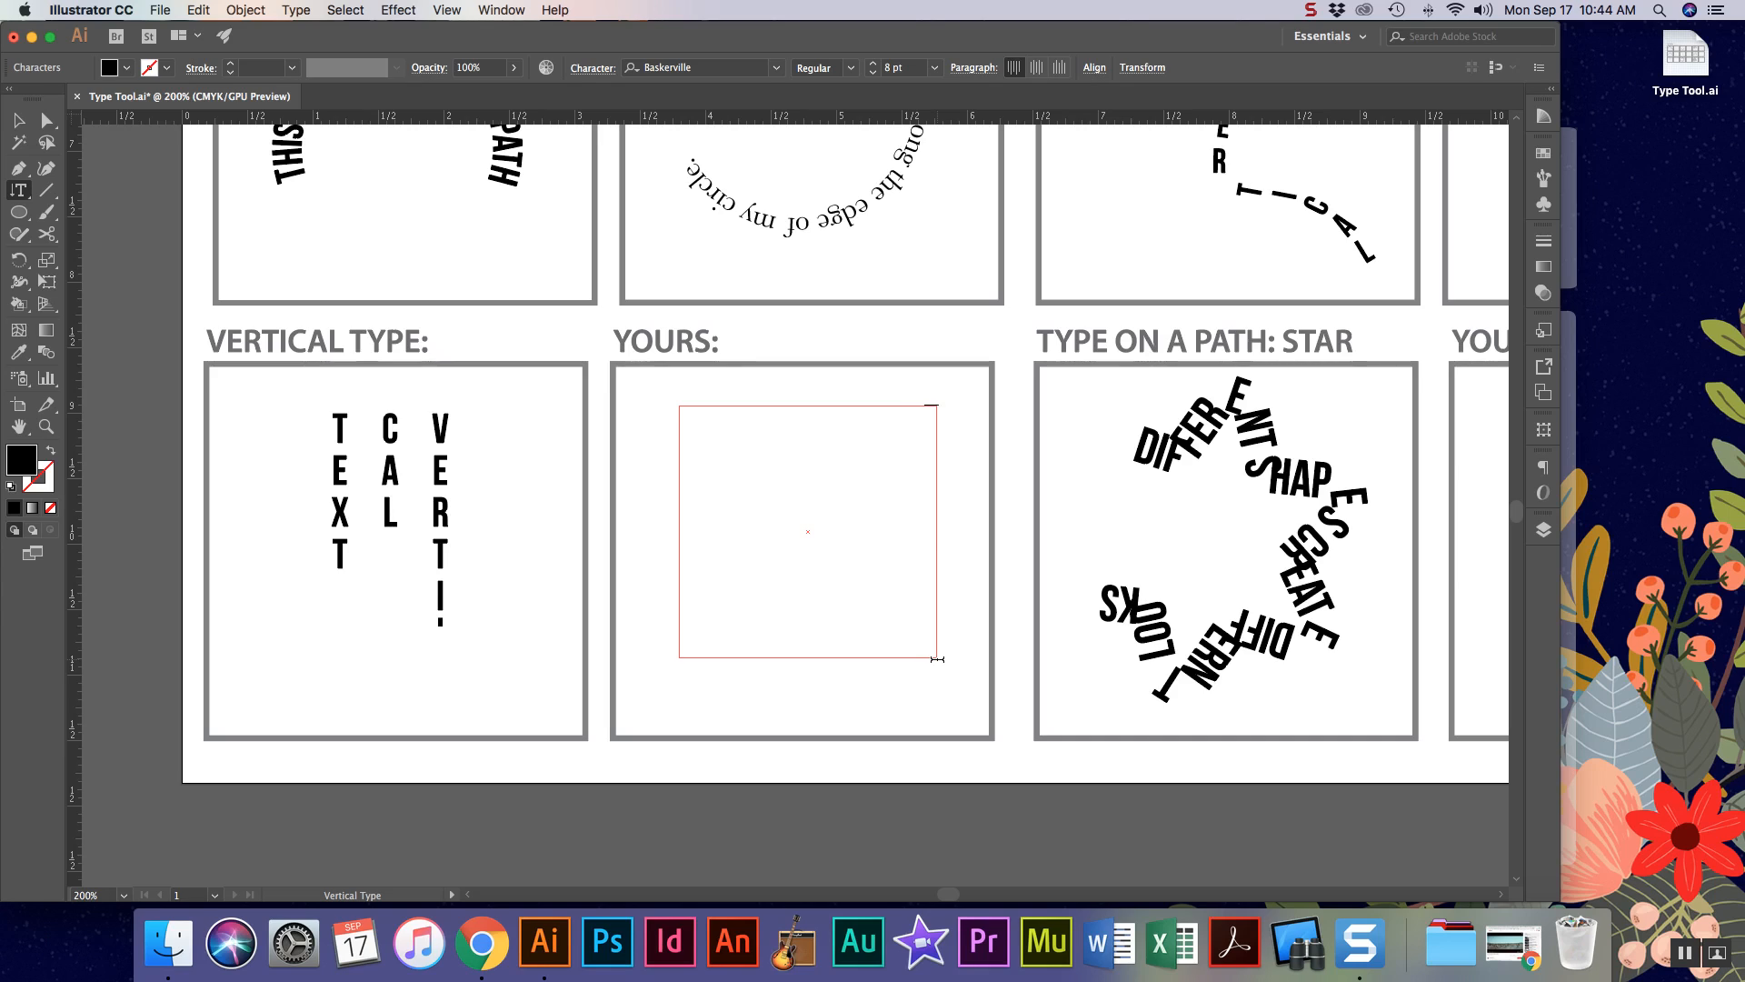
text(and we type into your going that thati)
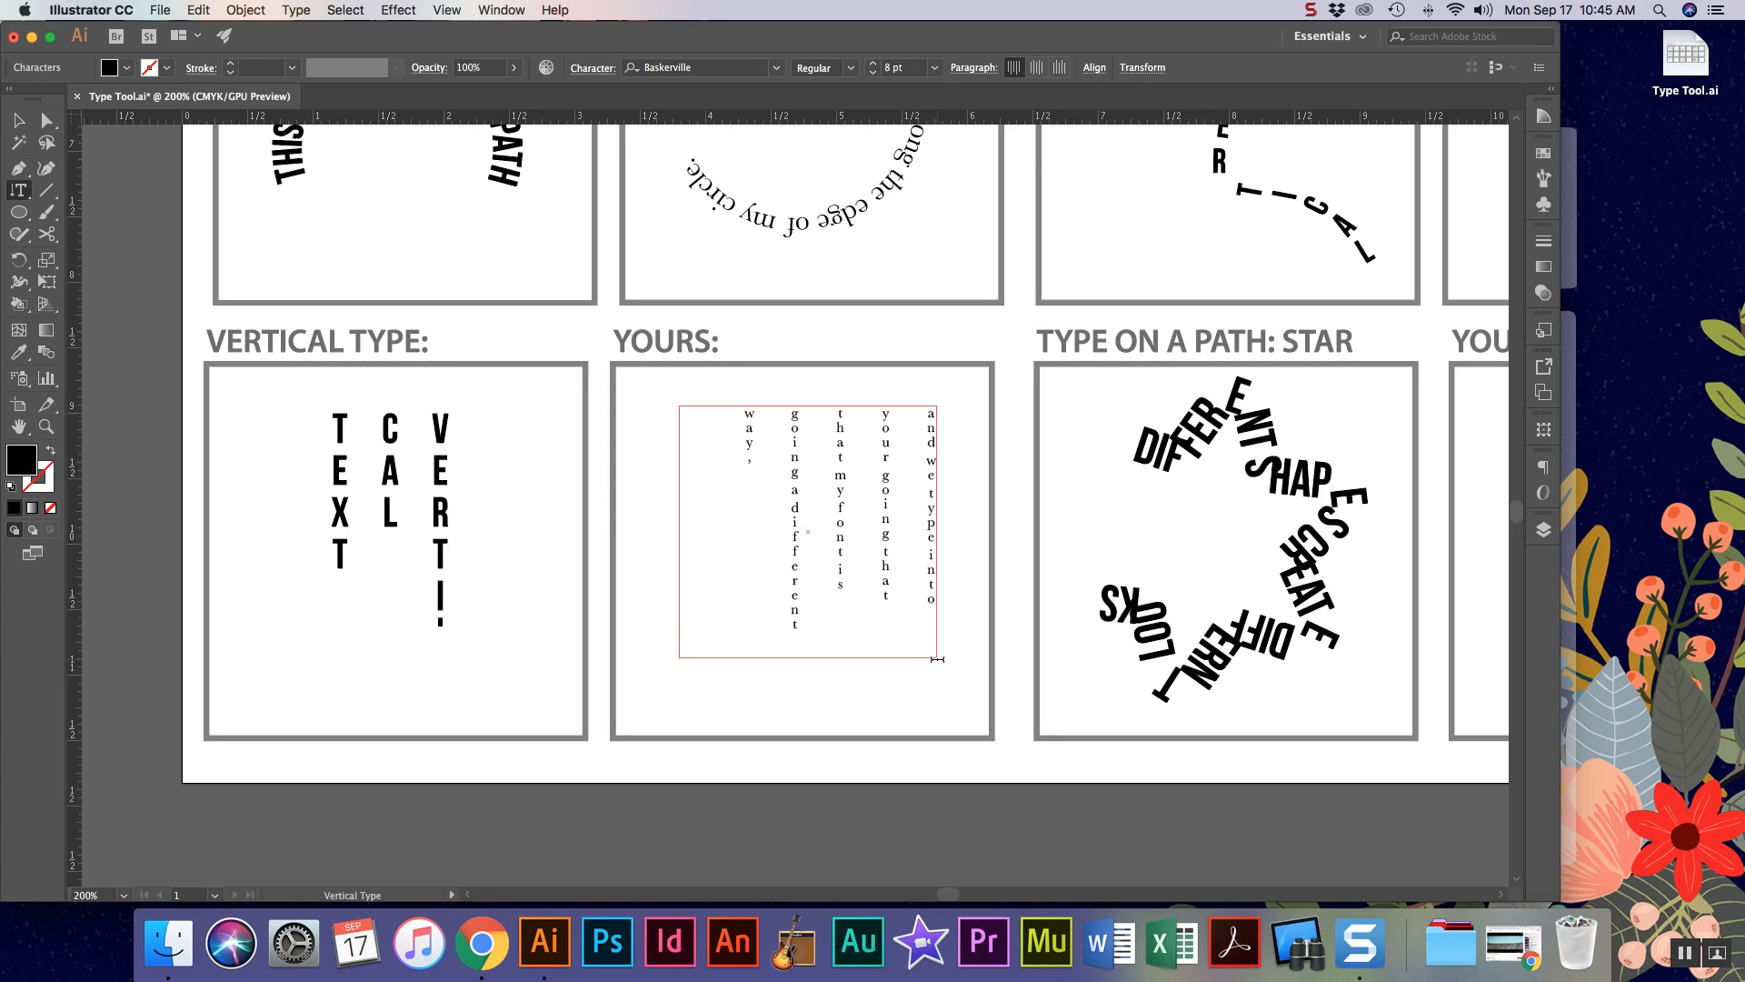
text(vertically)
- Increase the font size of all the vertical text to 10 pt
key(ctrl+a)
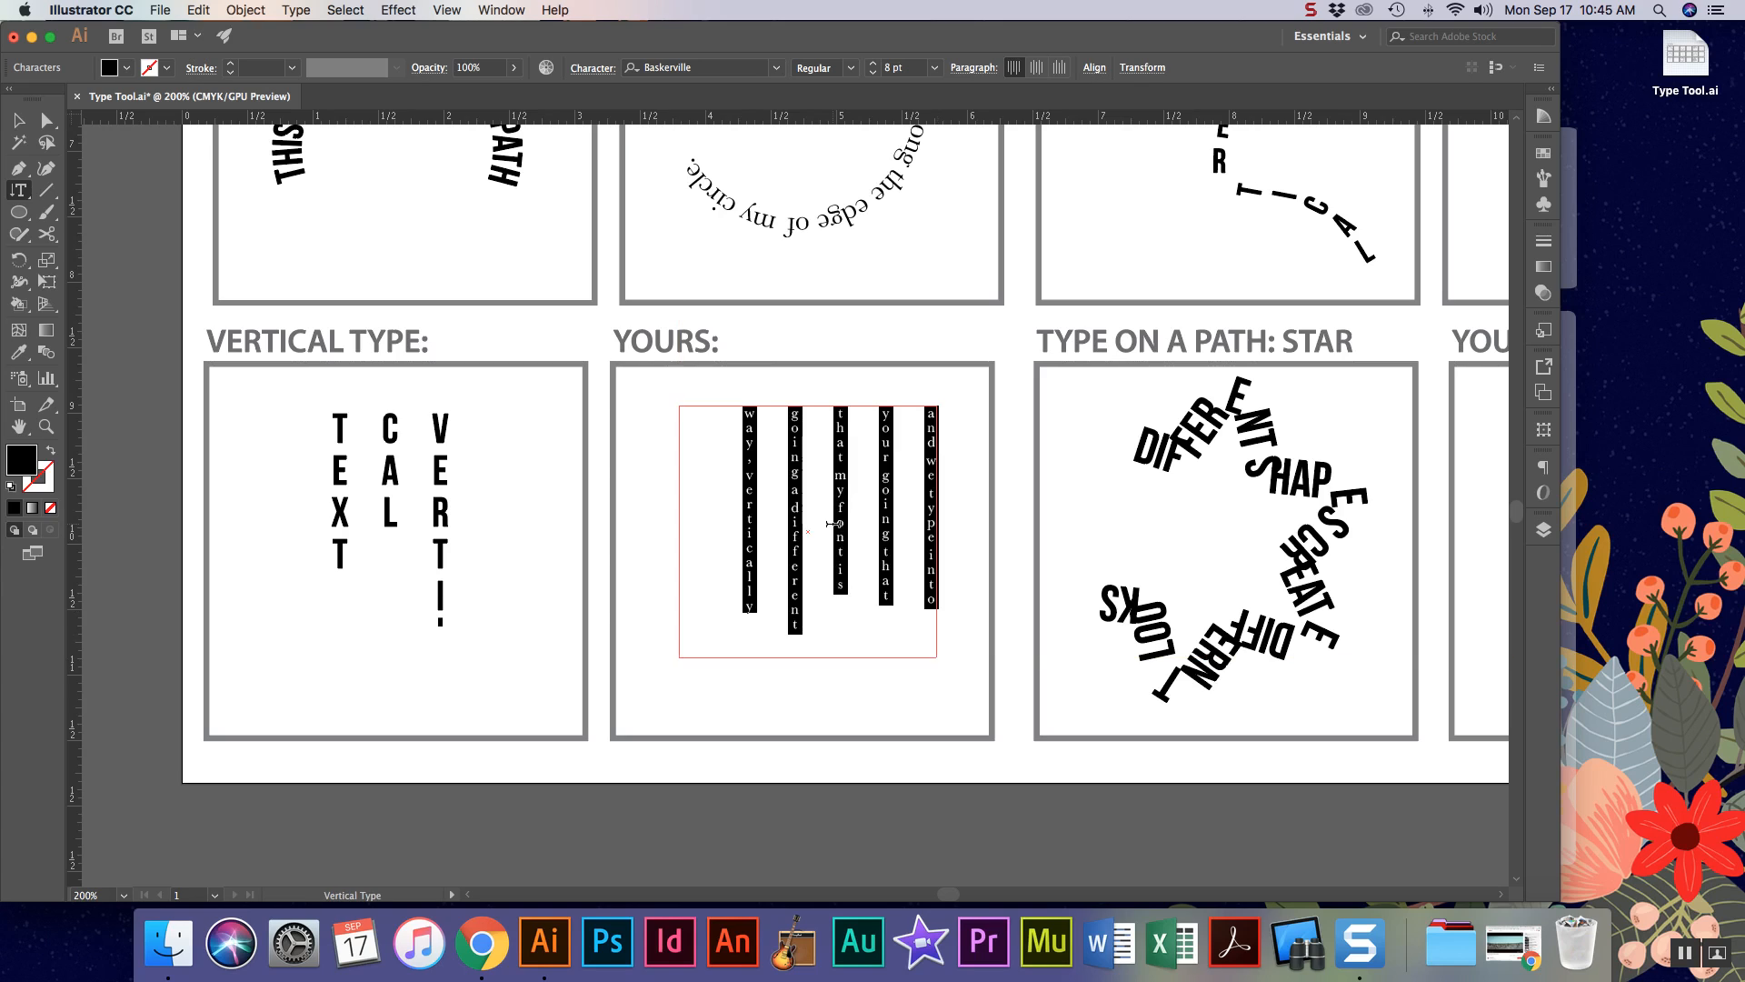
click(873, 62)
click(872, 66)
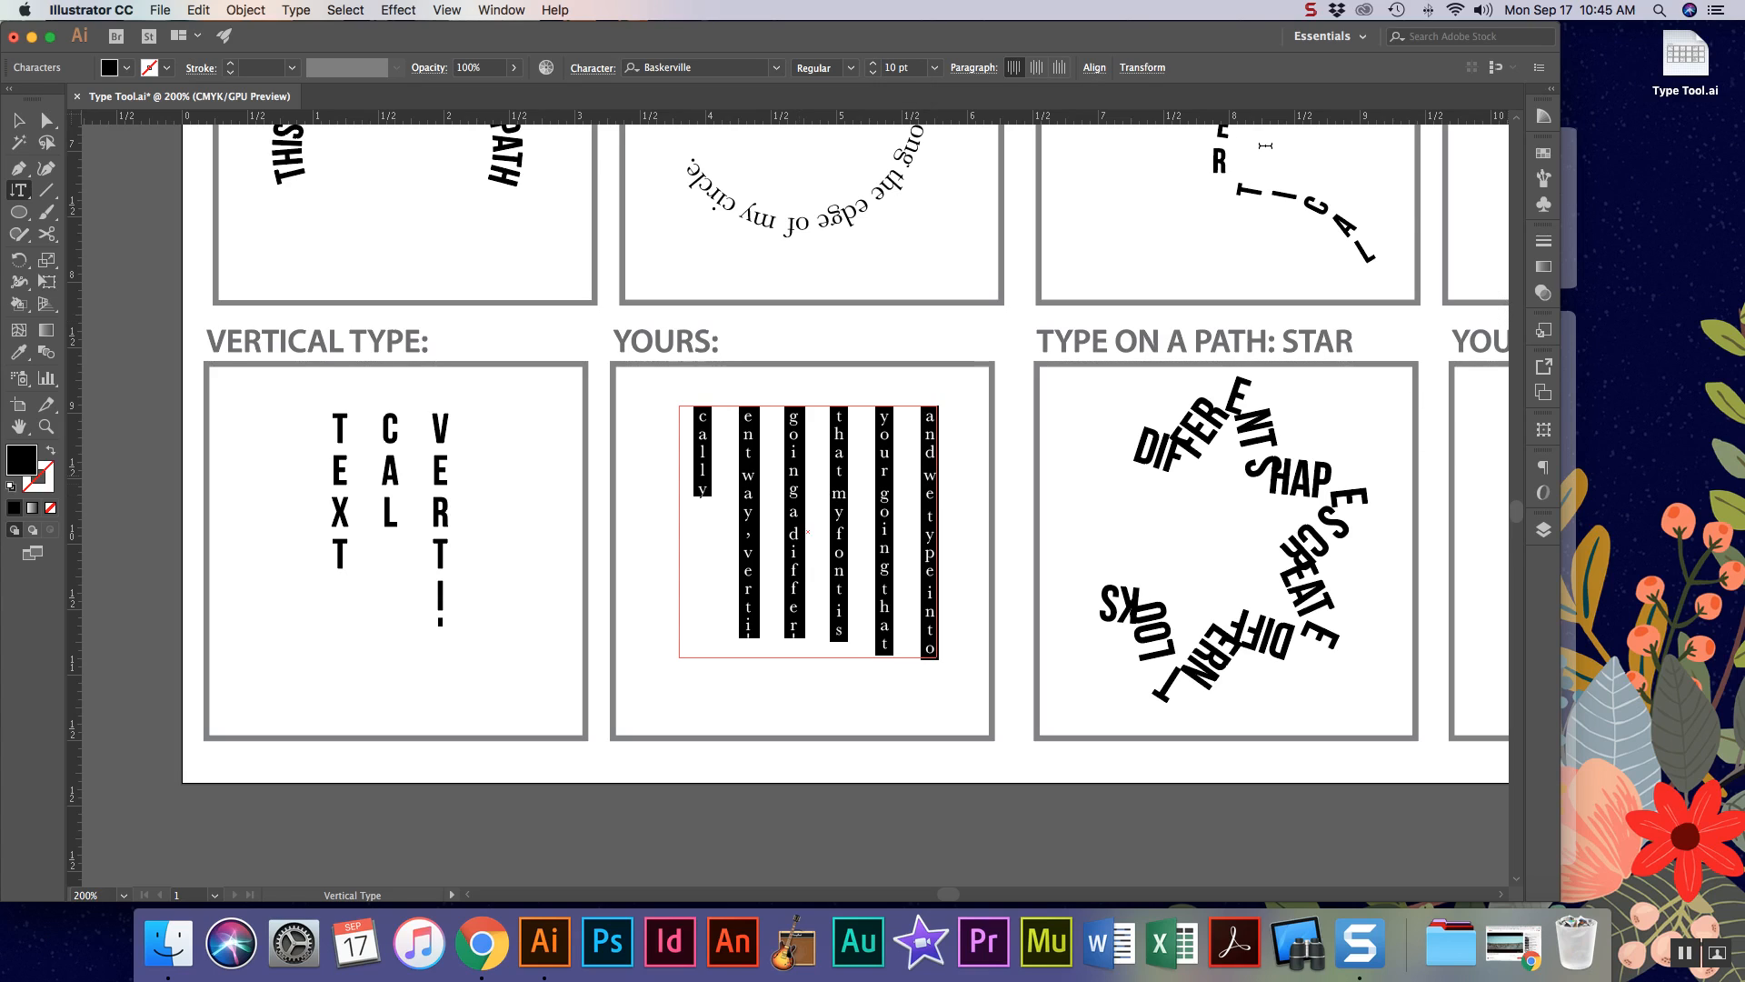
- Reduce the leading of all the vertical text to 11 pt in the Character settings
click(502, 10)
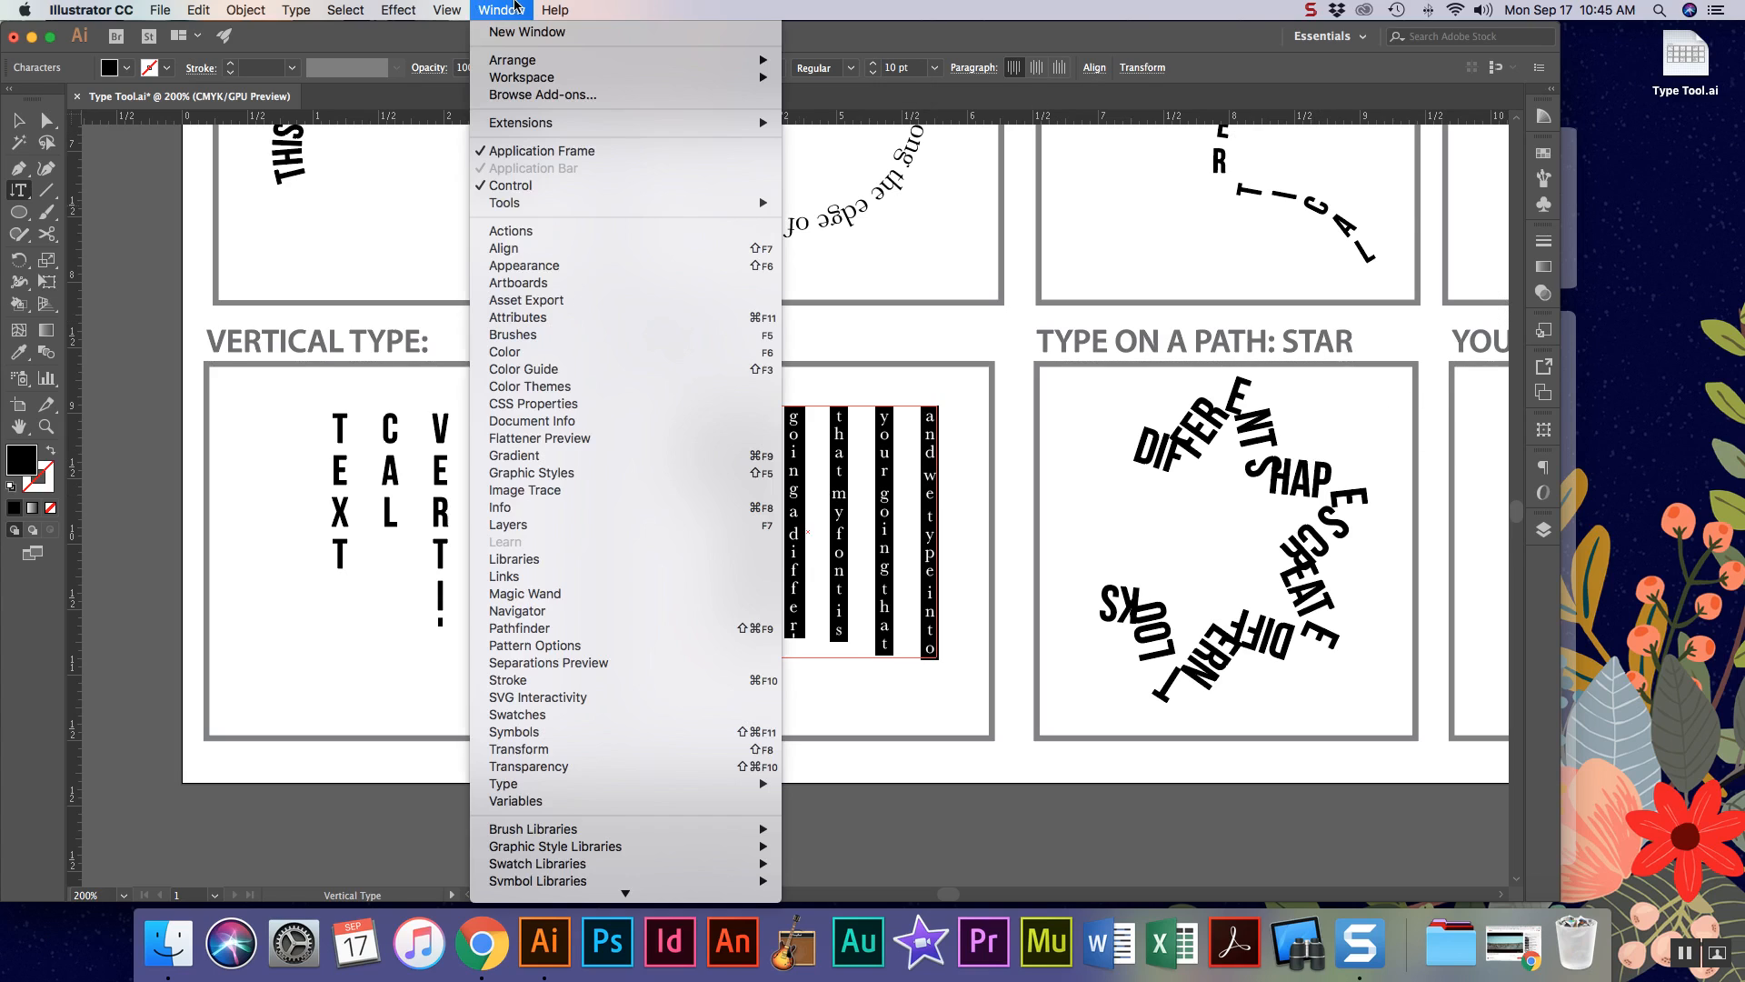
mouse_move(574, 784)
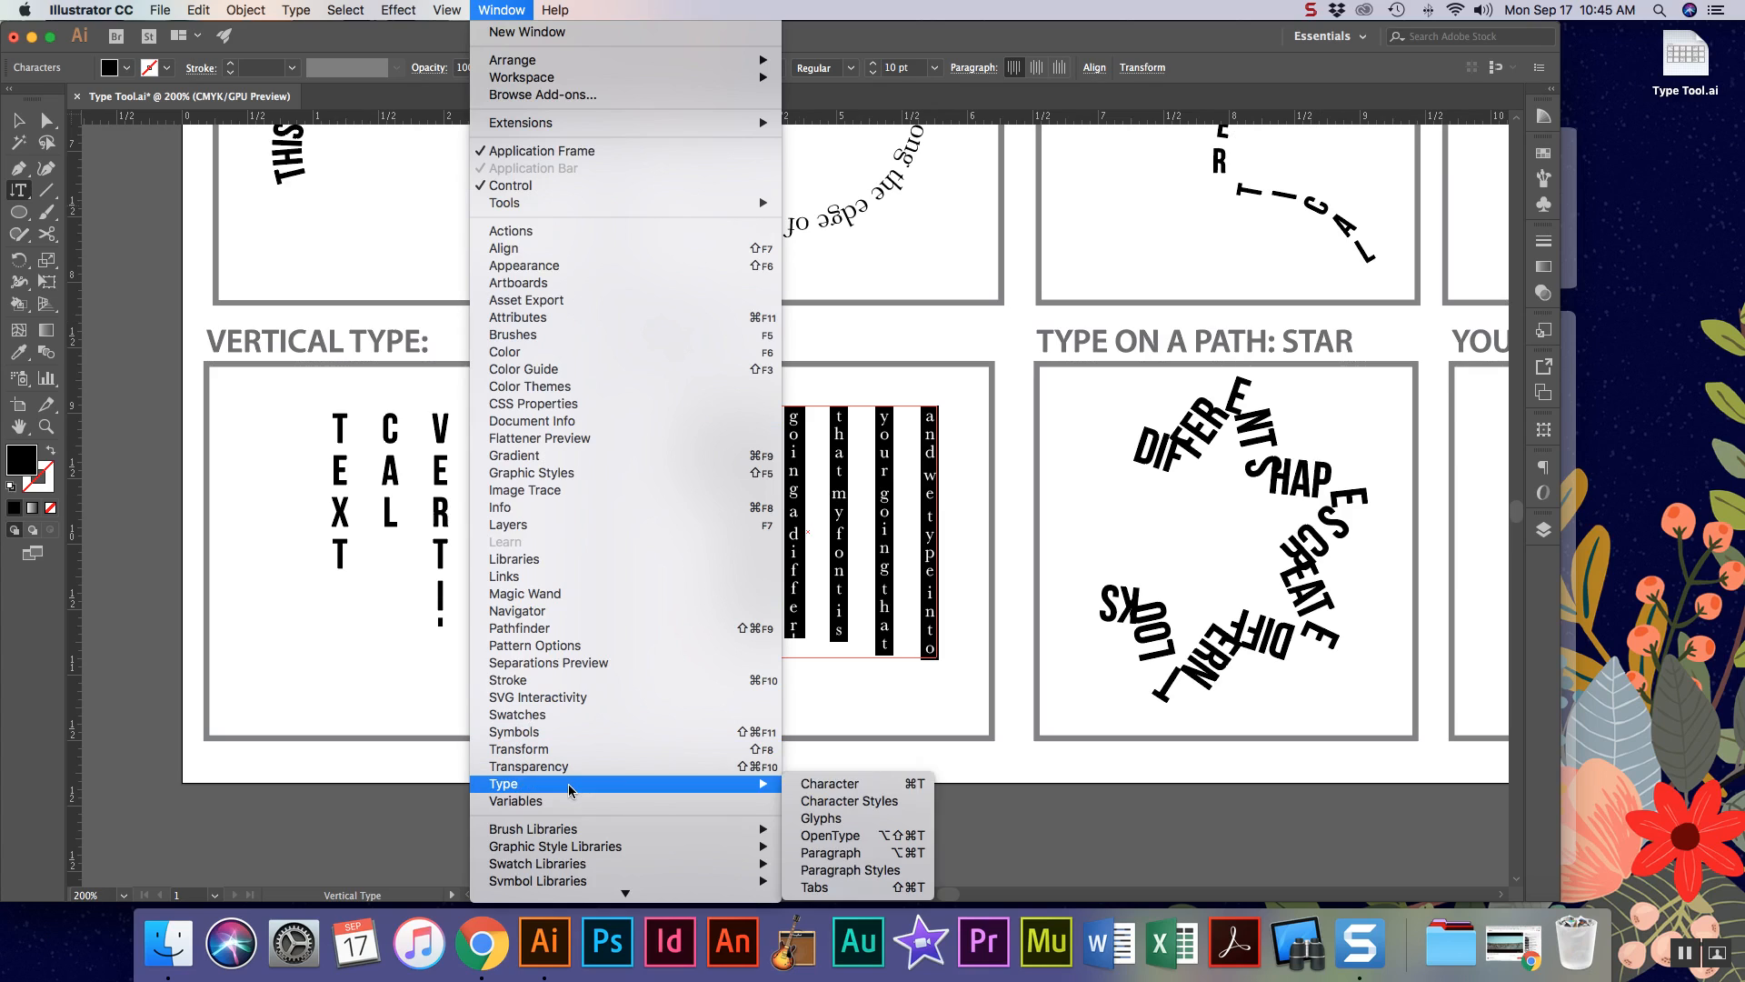
click(881, 783)
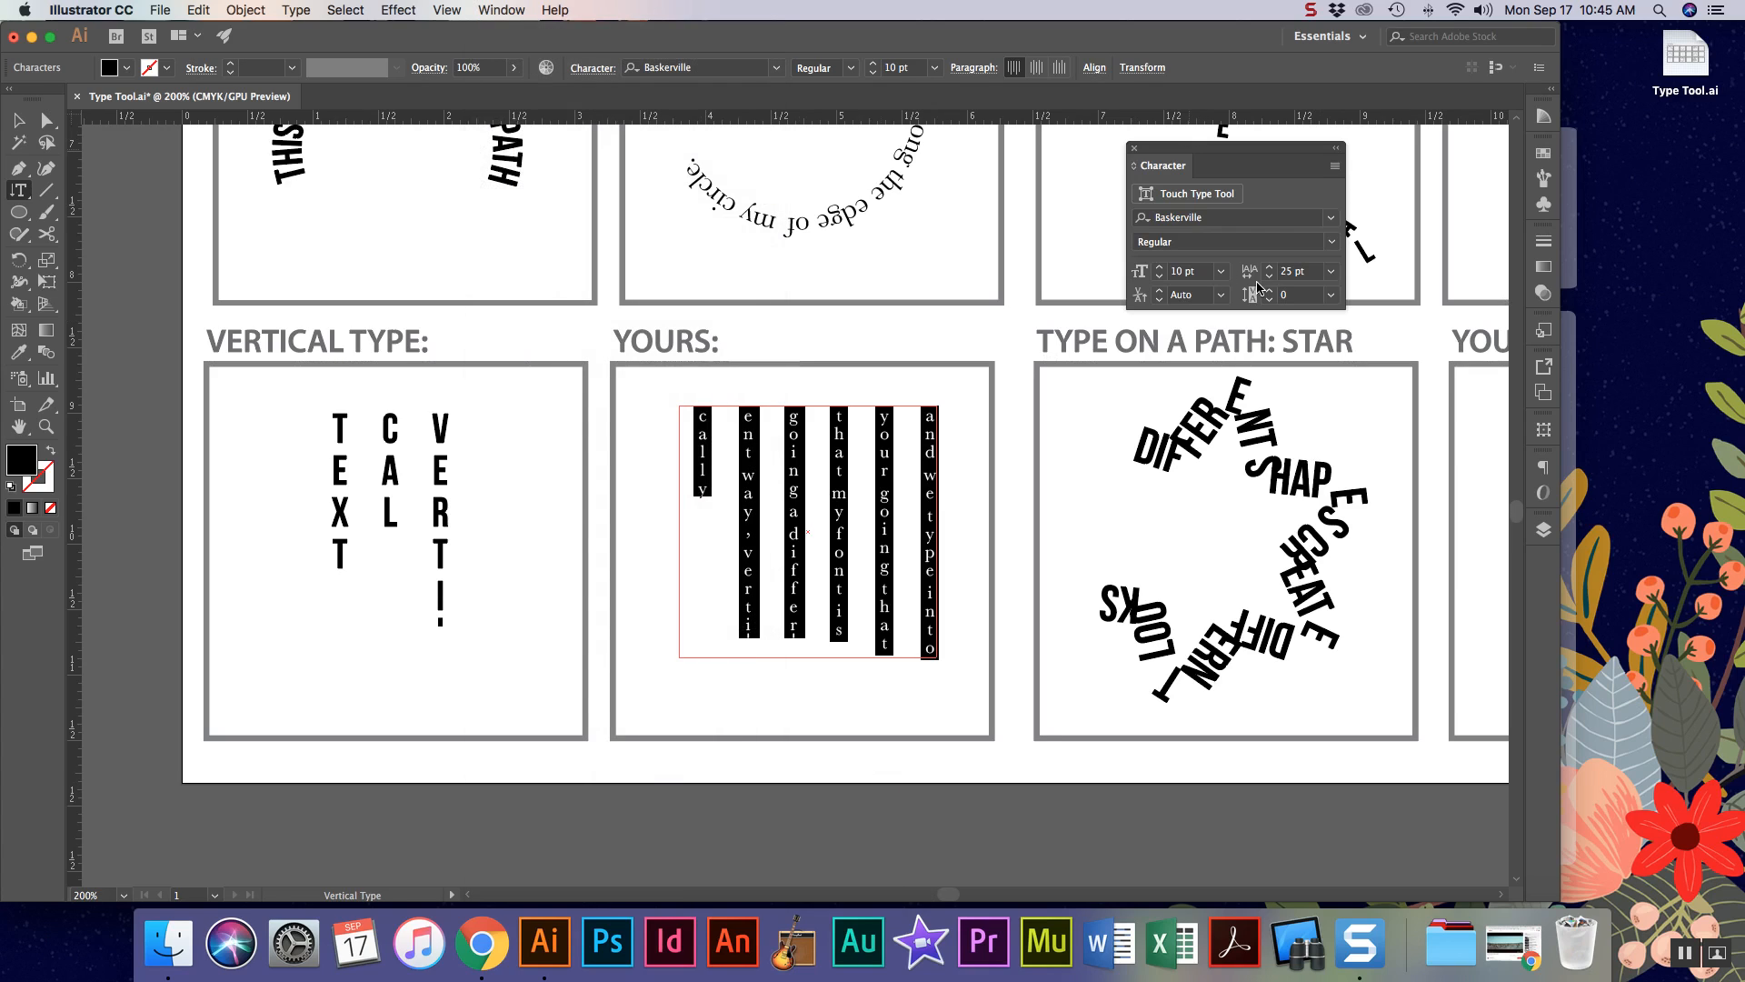
click(1270, 277)
click(1270, 277)
click(1270, 276)
click(1270, 276)
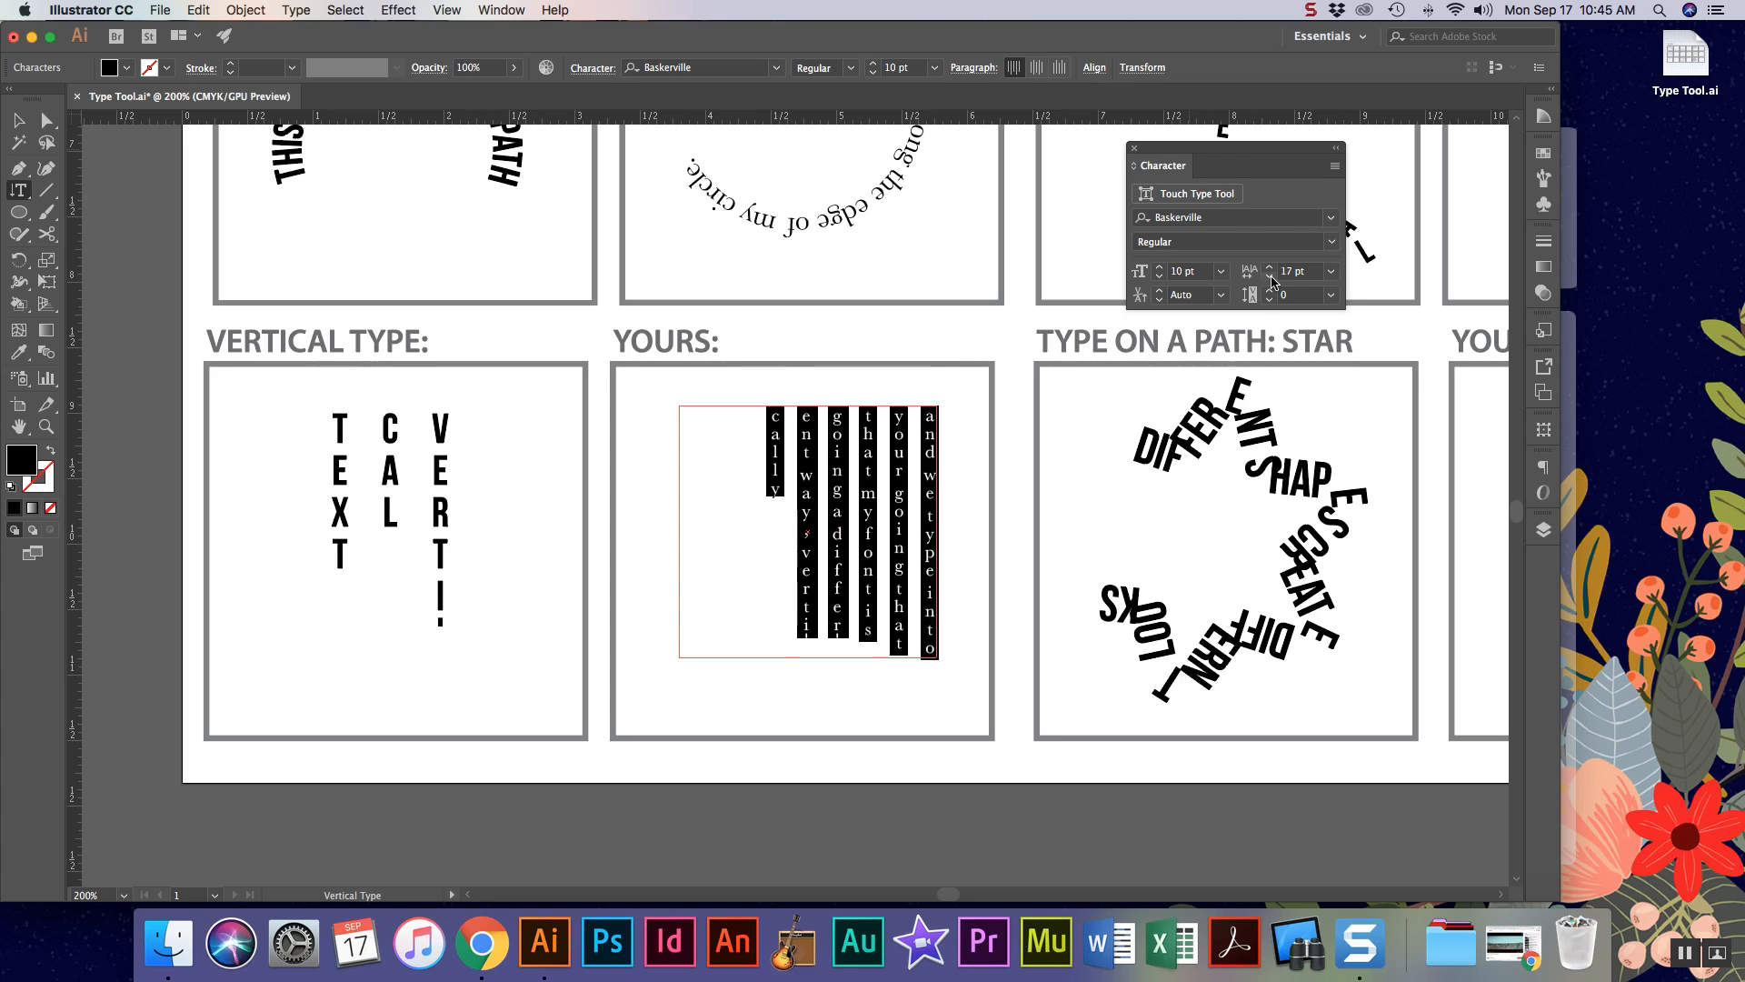
click(1270, 276)
click(1270, 277)
click(1270, 276)
click(1270, 276)
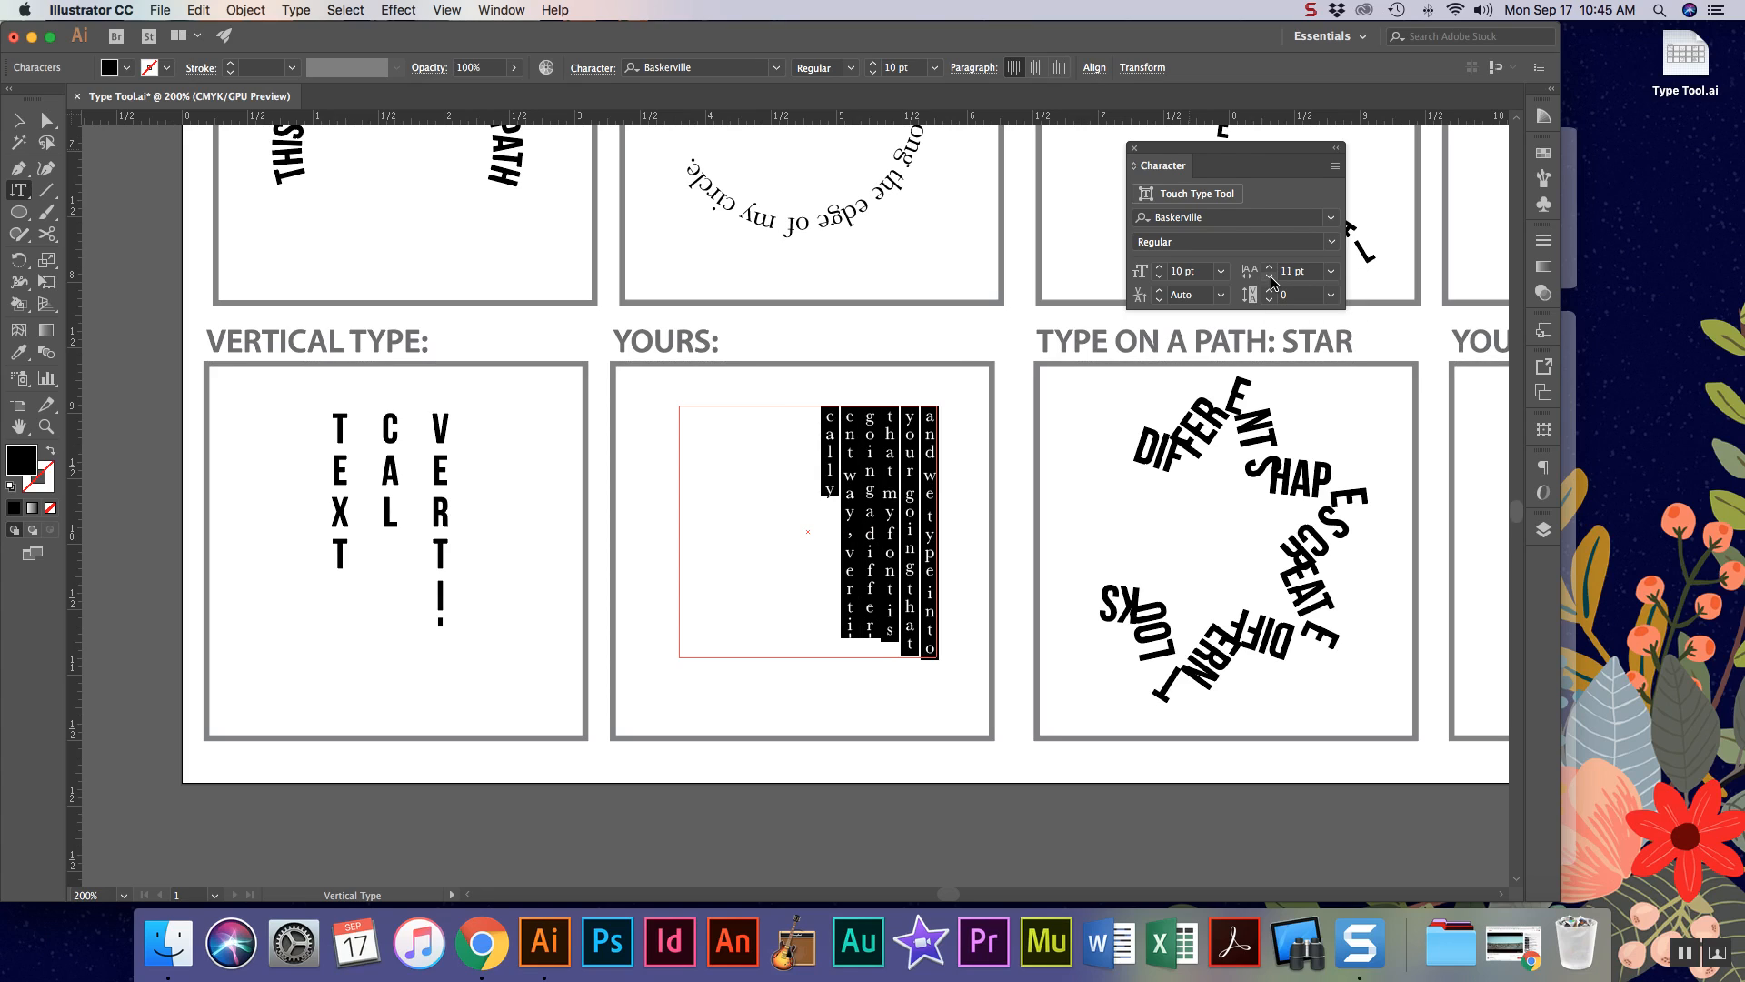
- Set the tracking of all the vertical text to 62 and deselect it
click(1270, 298)
click(1271, 299)
click(1271, 298)
click(1270, 298)
click(1271, 298)
click(1271, 298)
click(1271, 298)
click(1271, 298)
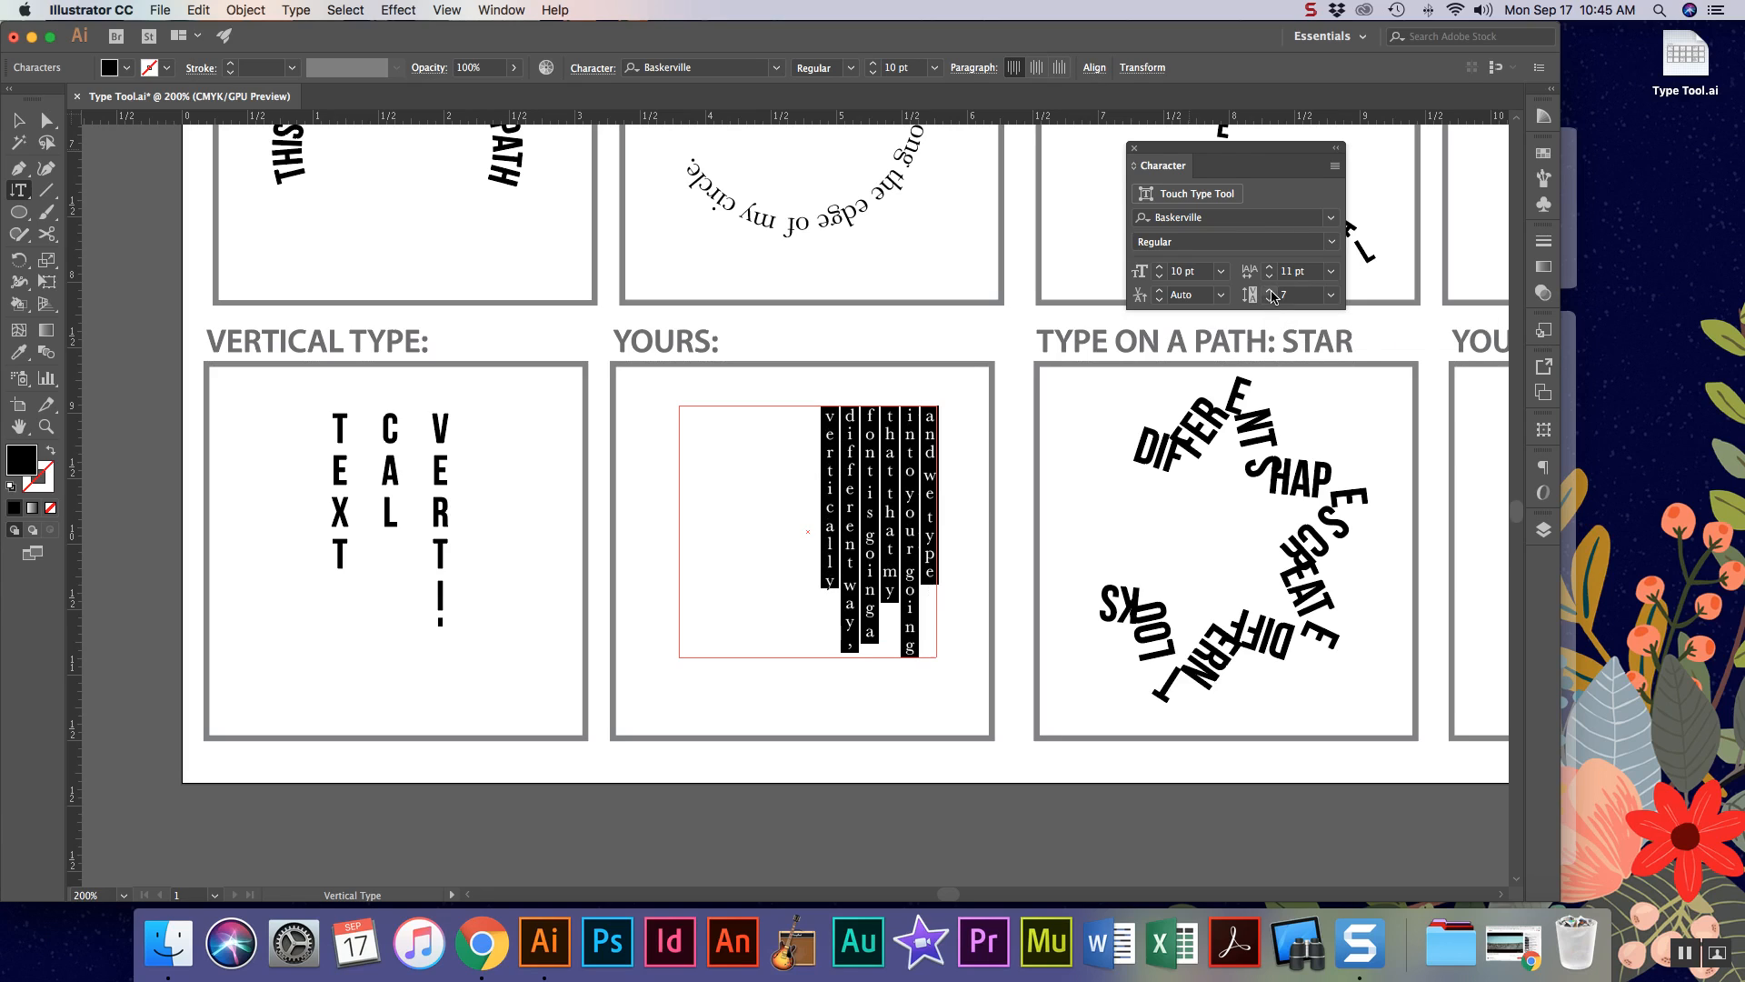
click(1270, 298)
click(1269, 291)
click(1269, 291)
click(1270, 291)
click(1270, 291)
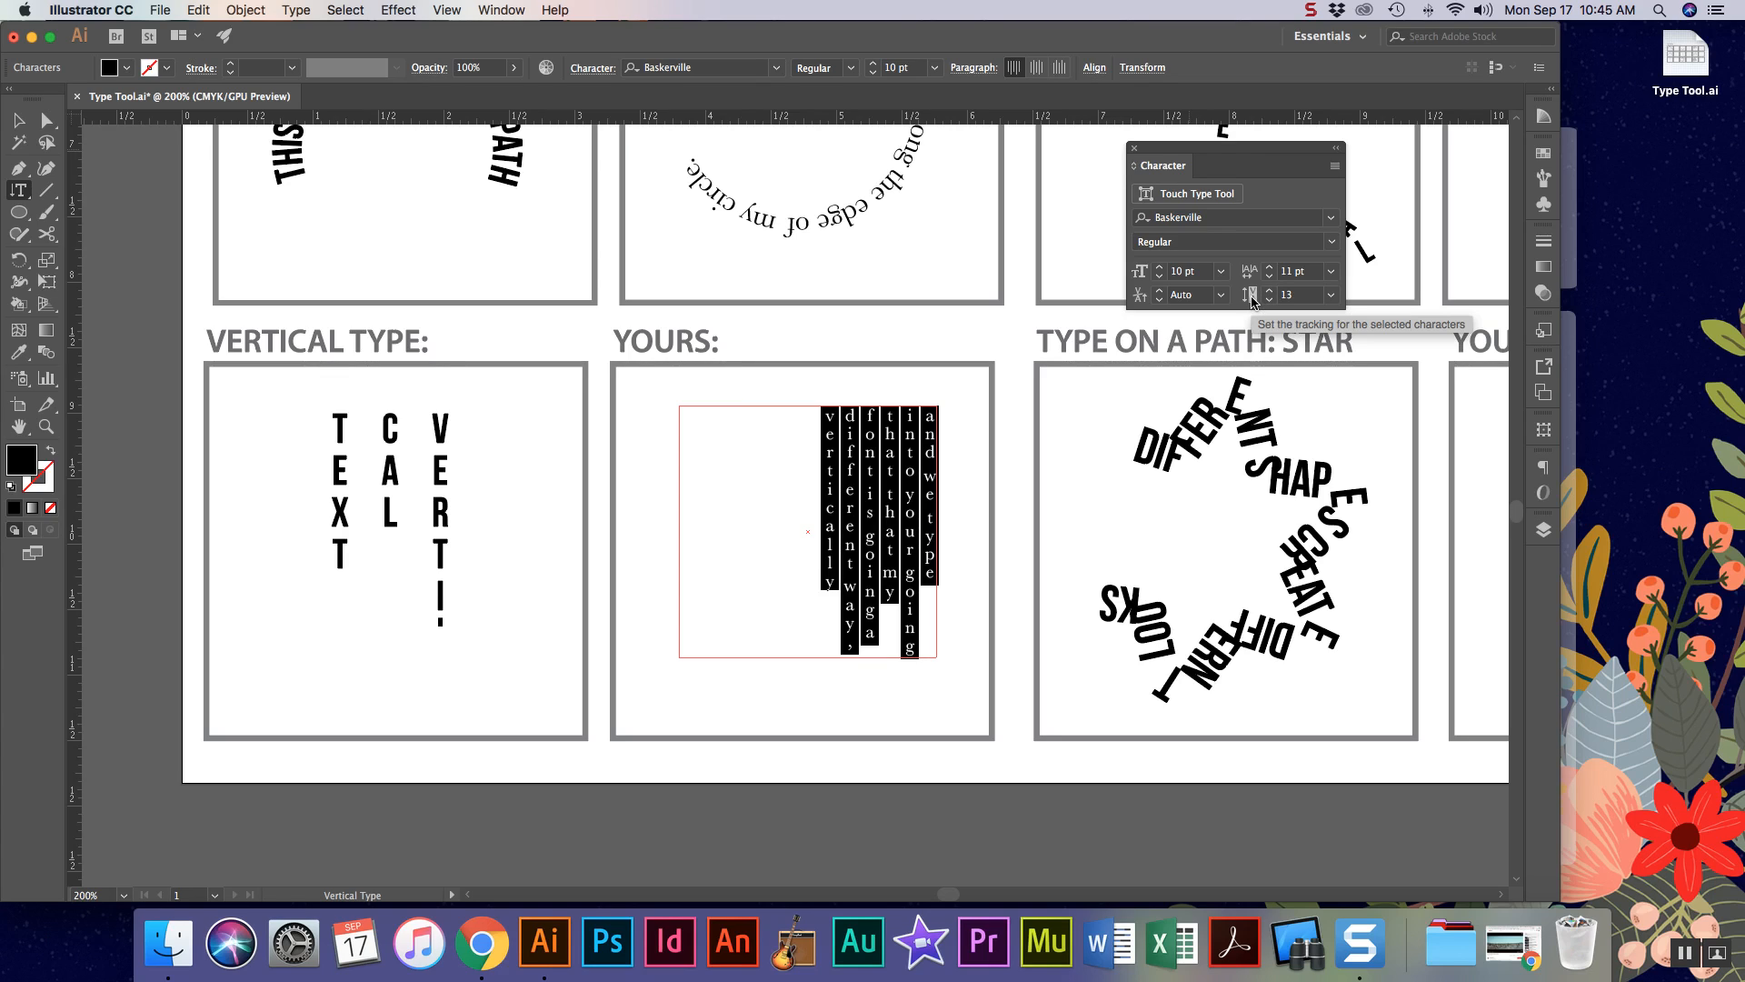
click(1269, 290)
click(1269, 290)
click(1269, 290)
click(1269, 290)
click(1269, 290)
click(1269, 290)
click(1269, 290)
click(1269, 290)
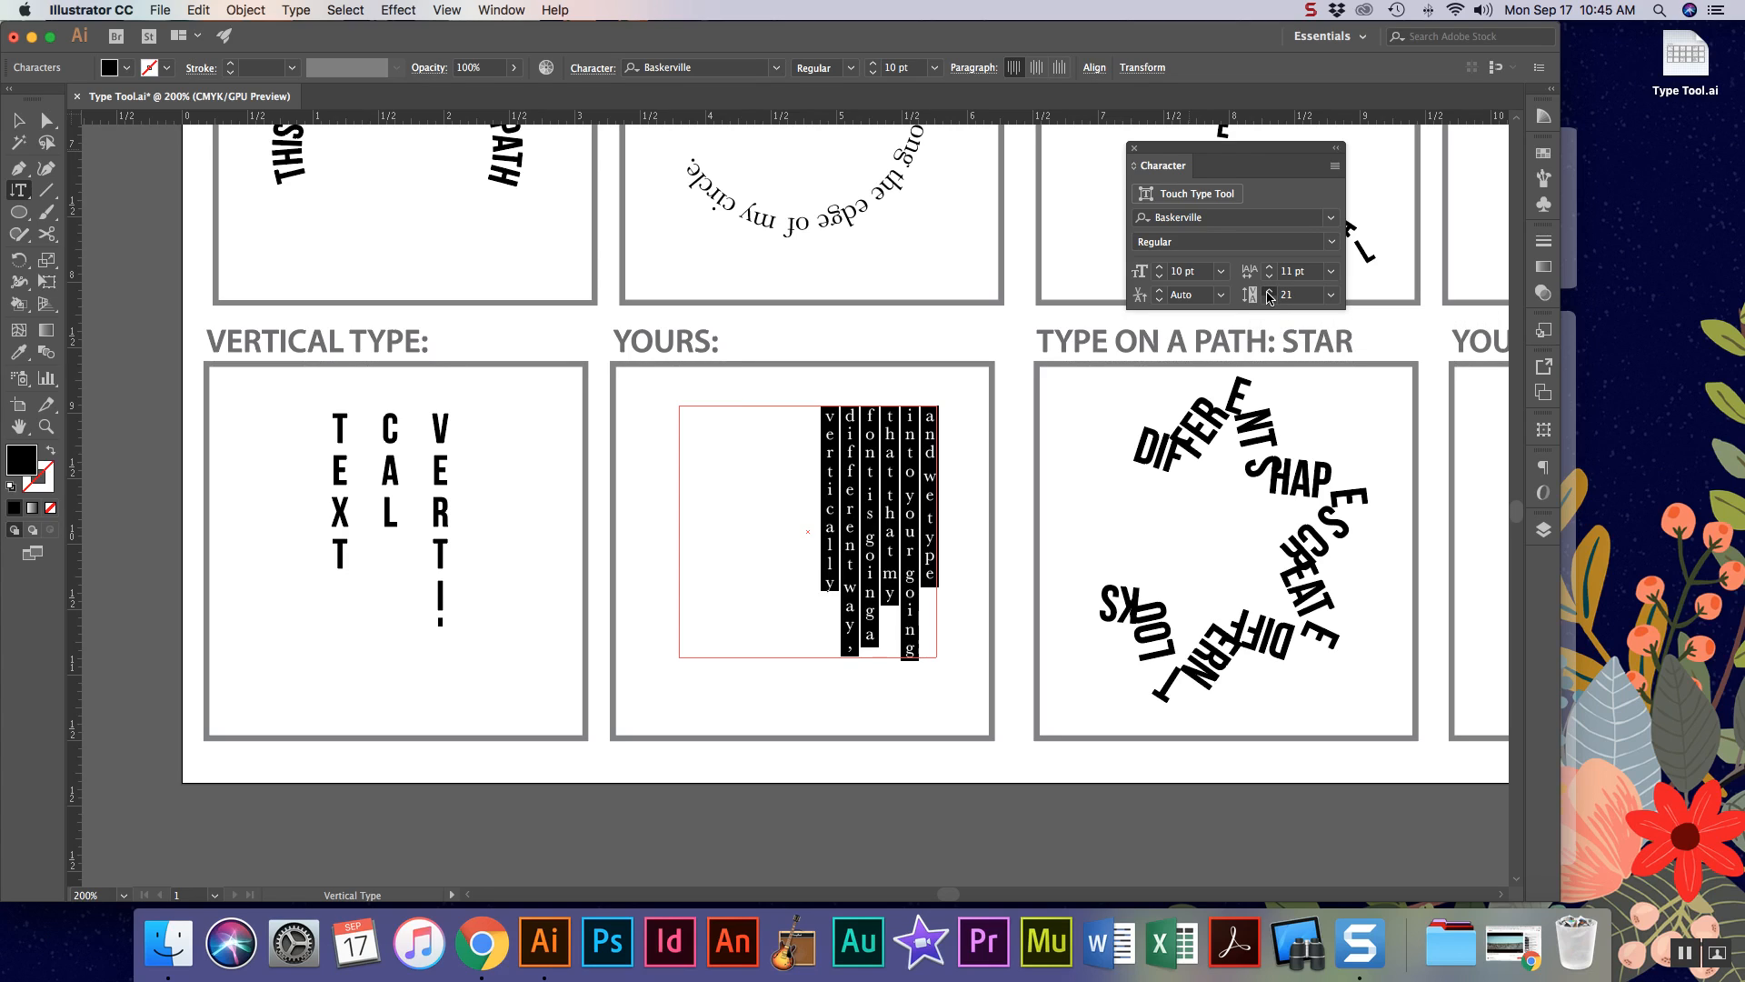
click(1270, 296)
click(1270, 296)
click(1270, 296)
click(1270, 296)
click(1270, 296)
click(1269, 296)
click(1269, 296)
click(1270, 296)
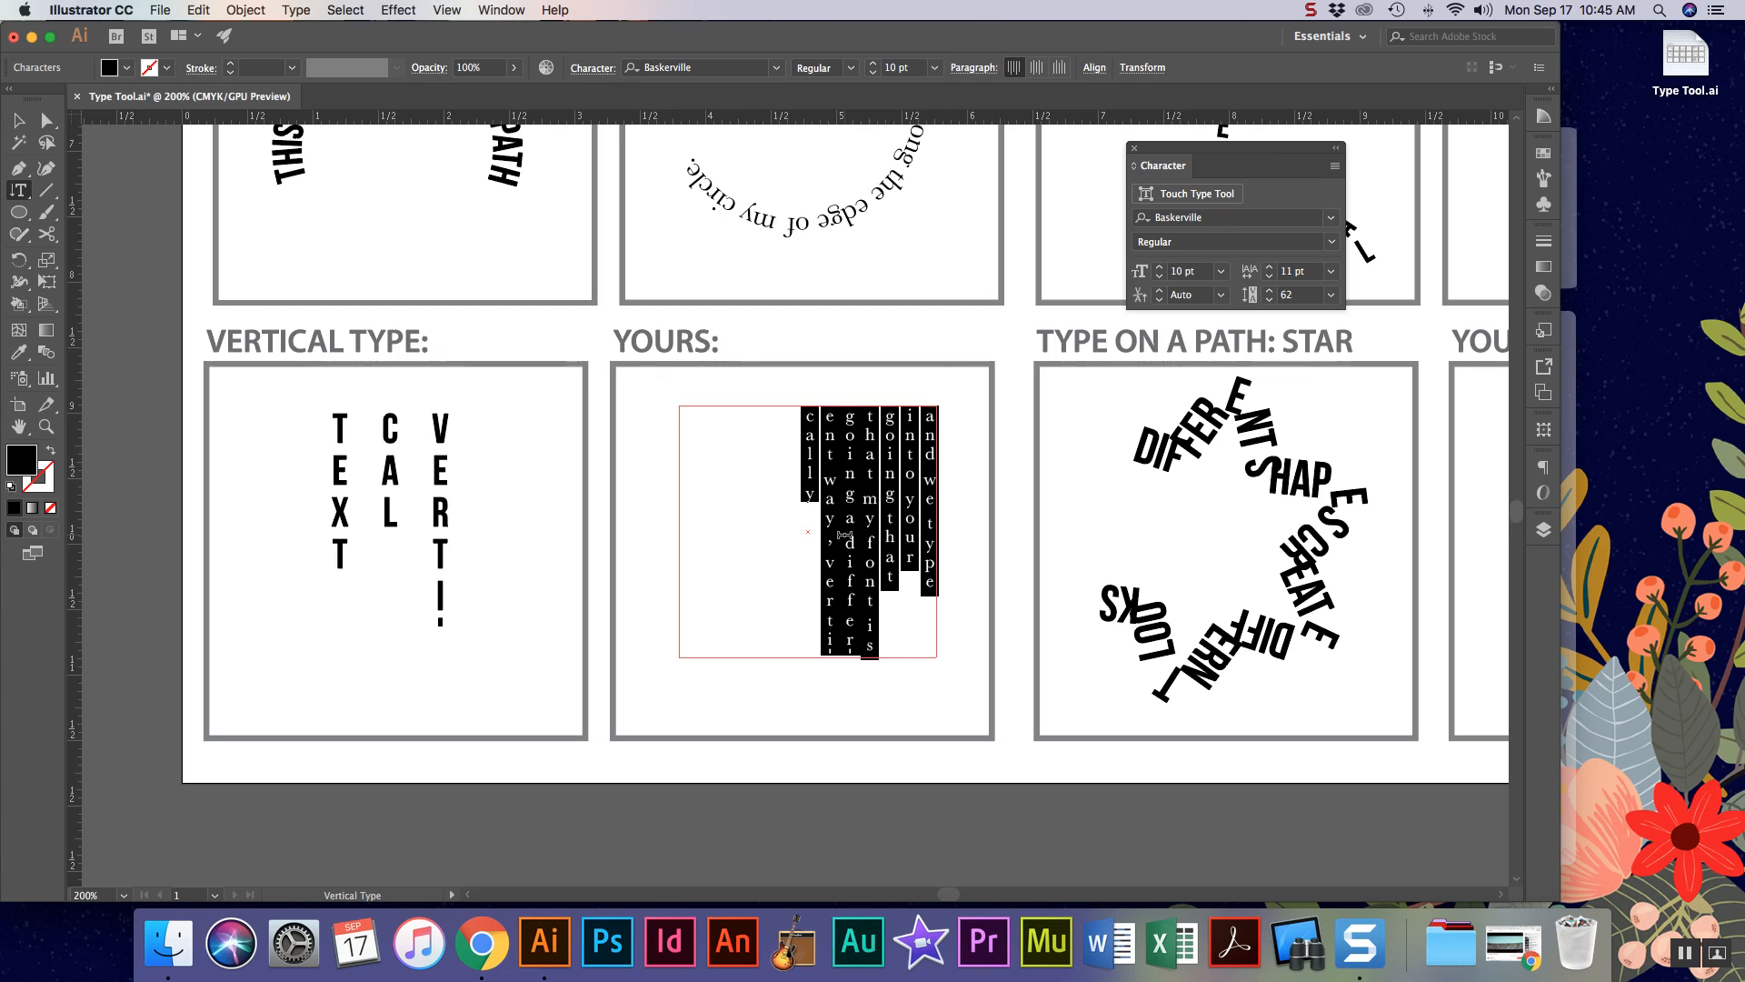
key(Escape)
click(679, 525)
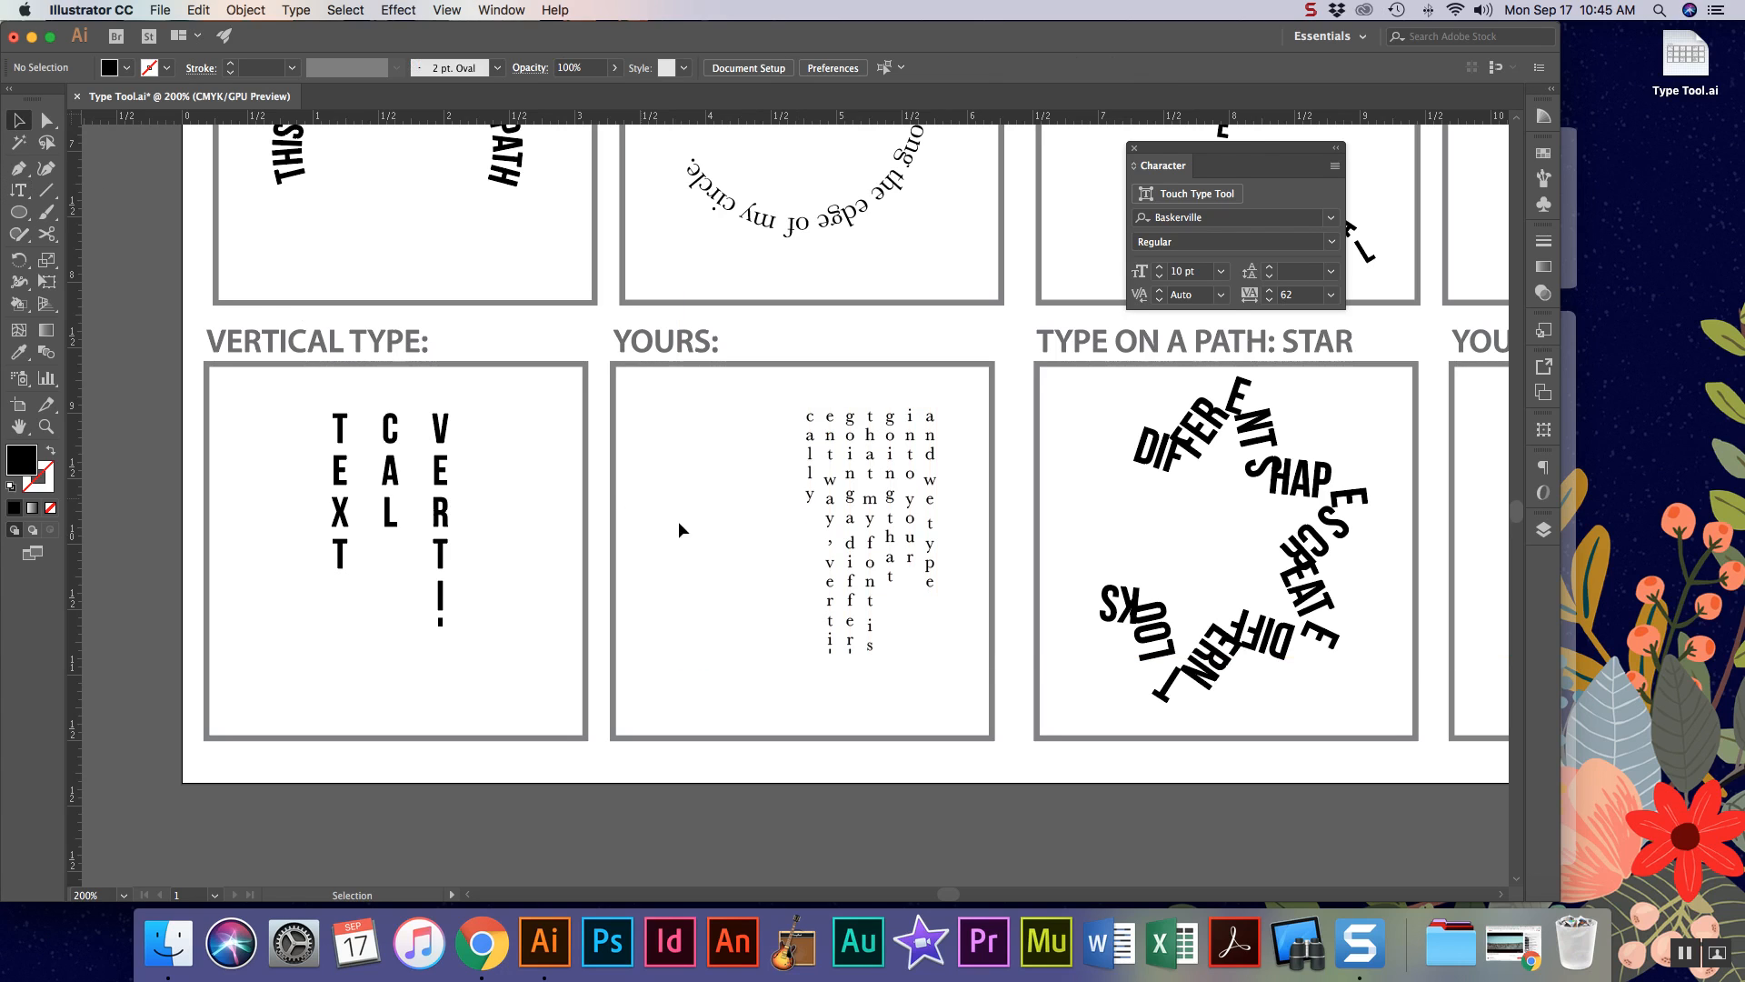
- Draw a wavy open path about 2 in wide and 1.6 in tall in the Vertical Type on a Path practice box
scroll(823, 583, right, 10)
scroll(824, 583, up, 5)
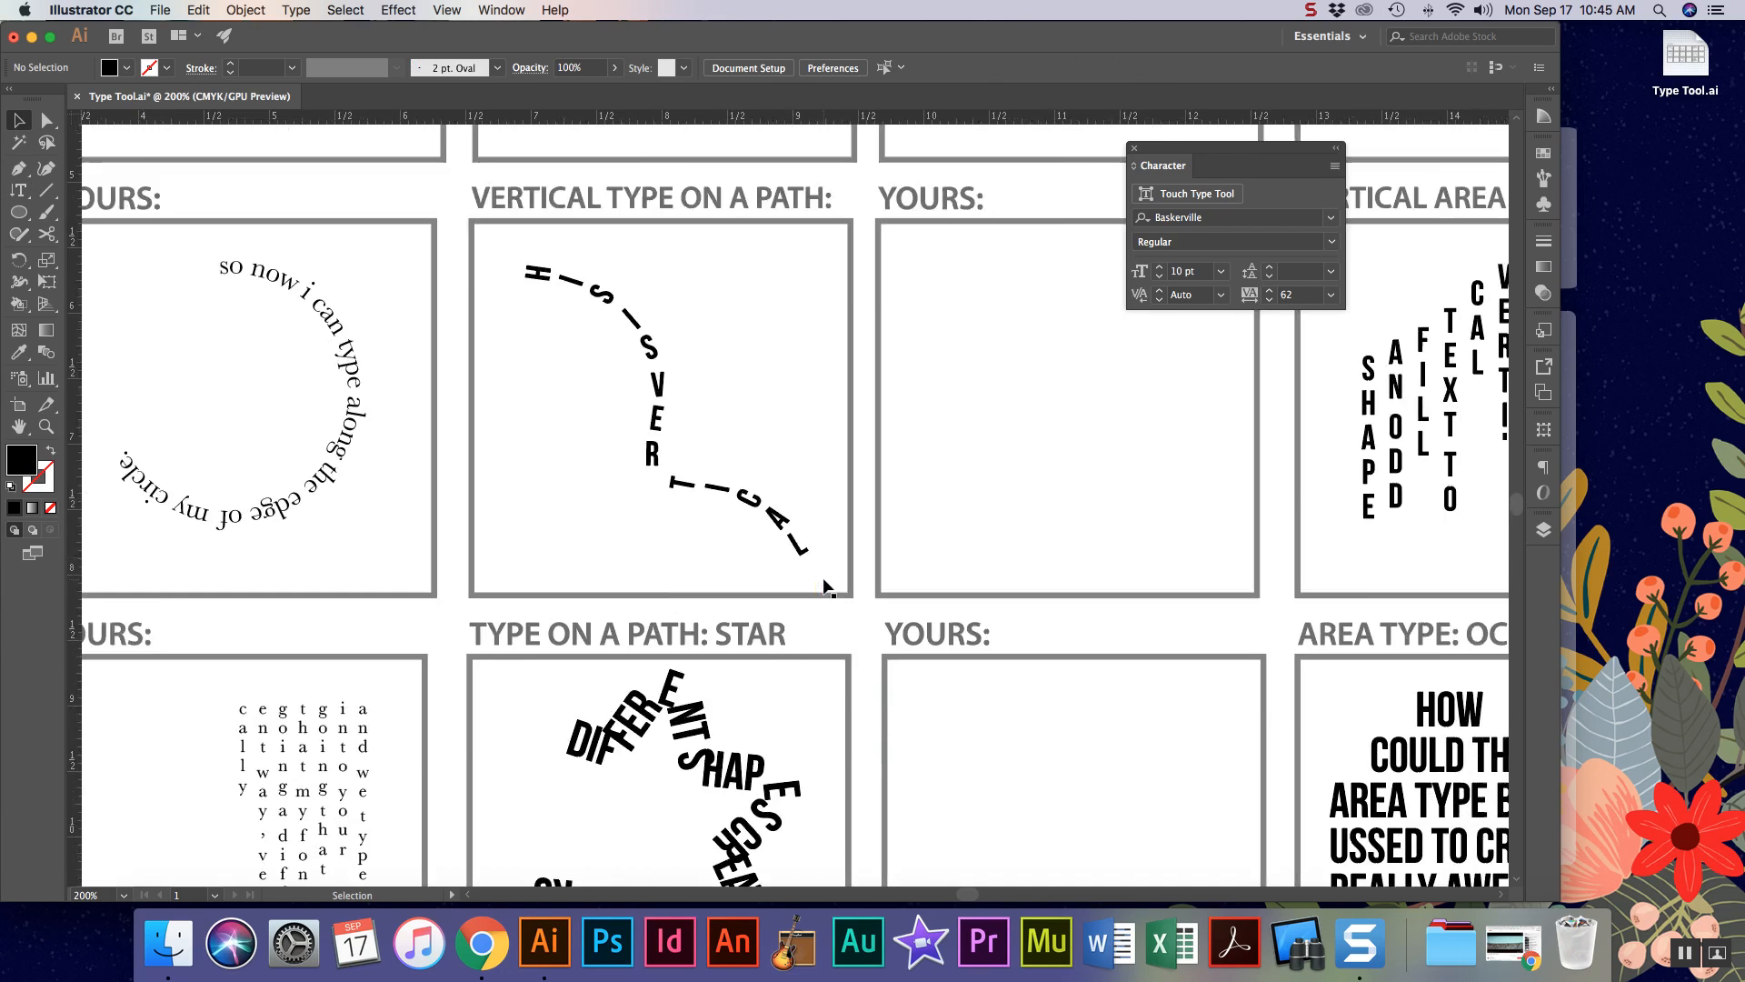
scroll(823, 583, up, 5)
scroll(823, 583, right, 3)
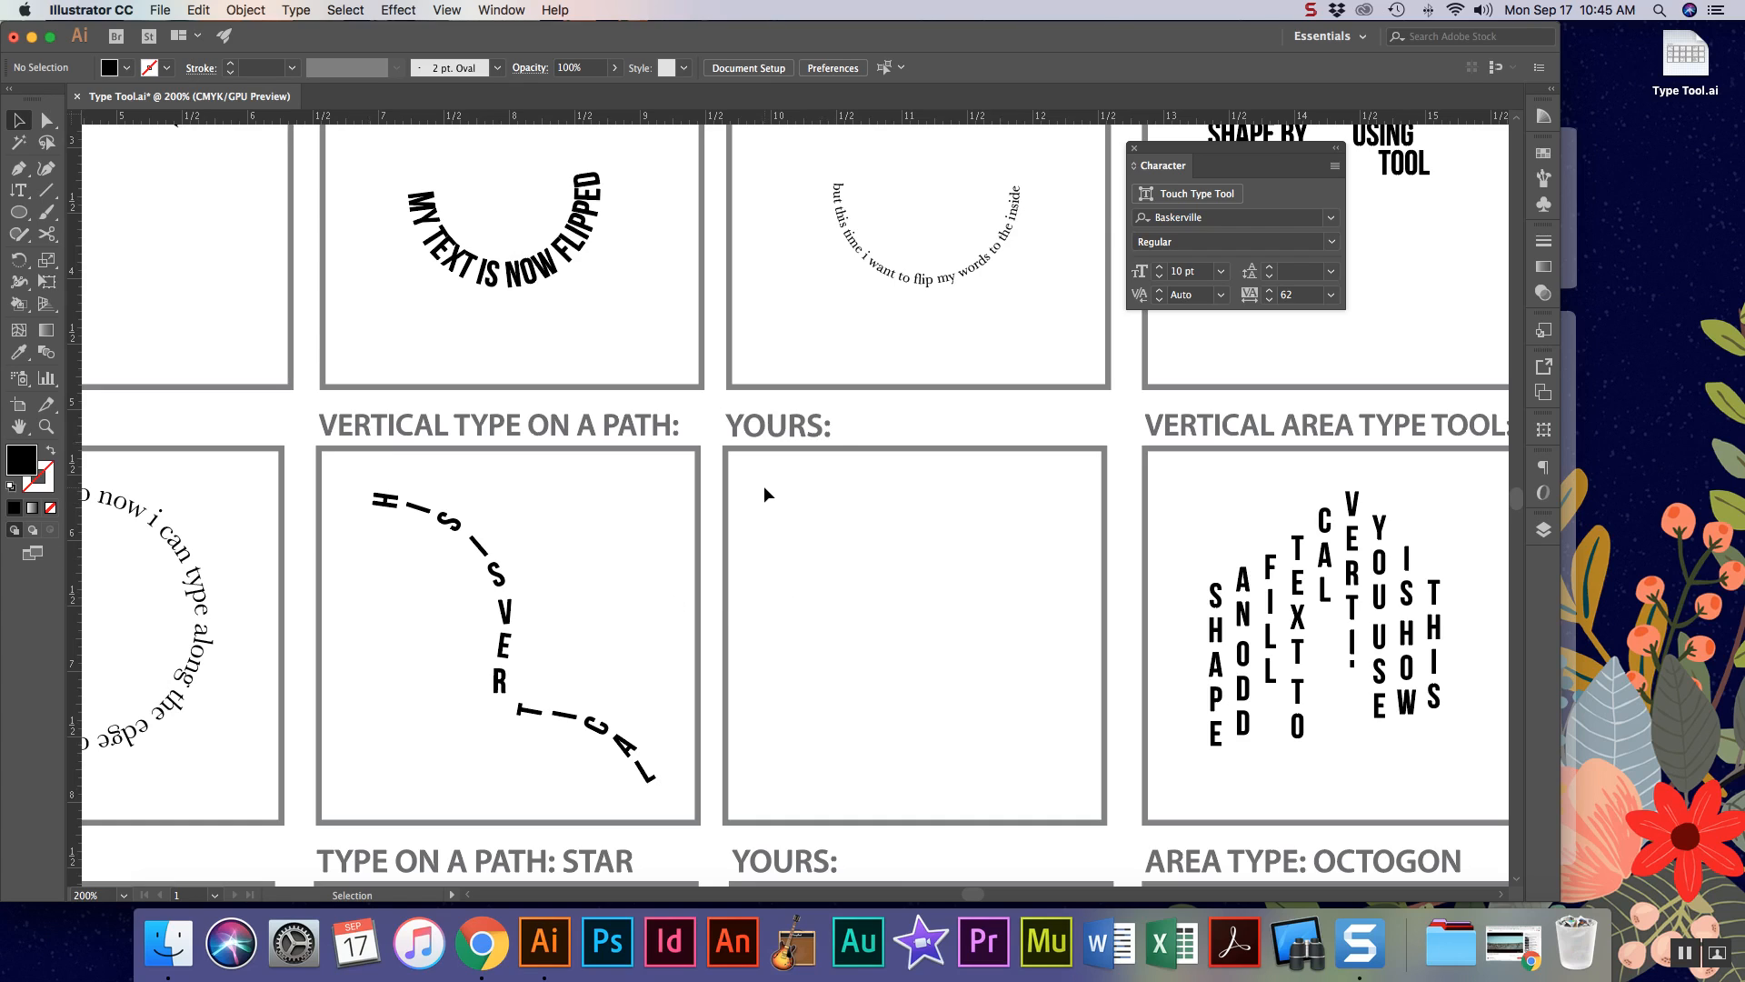
click(18, 168)
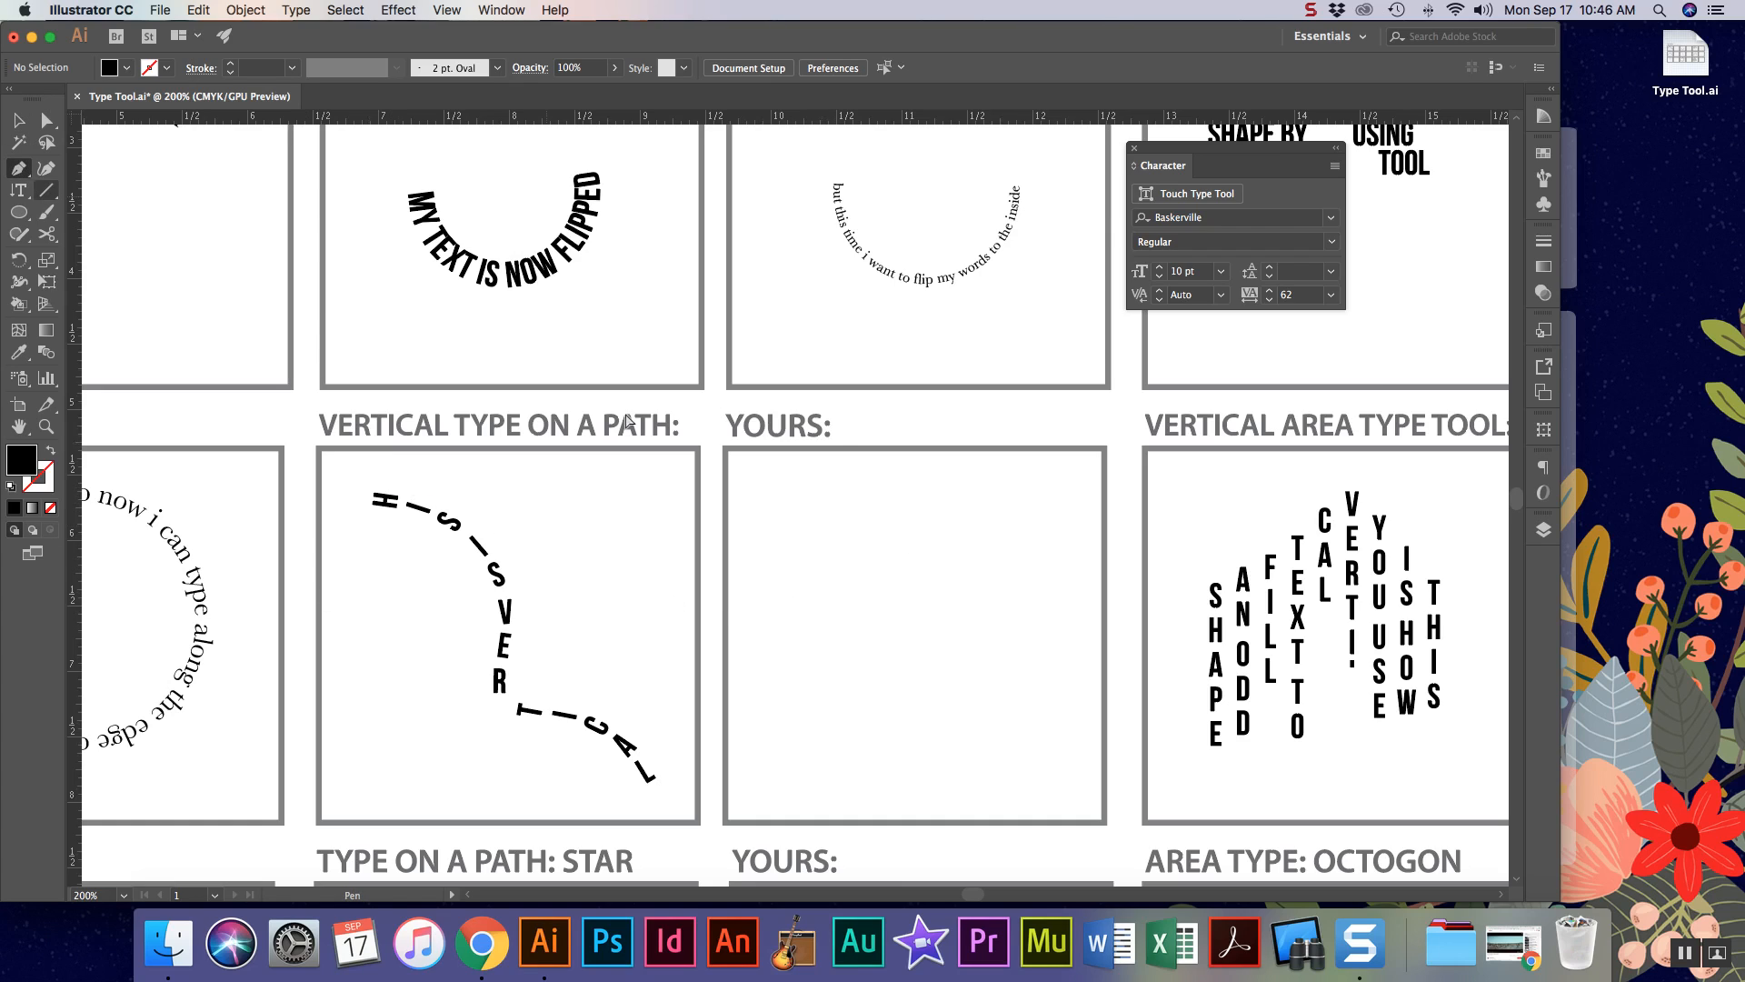
click(761, 744)
drag(863, 596, 931, 644)
drag(1024, 771, 1067, 664)
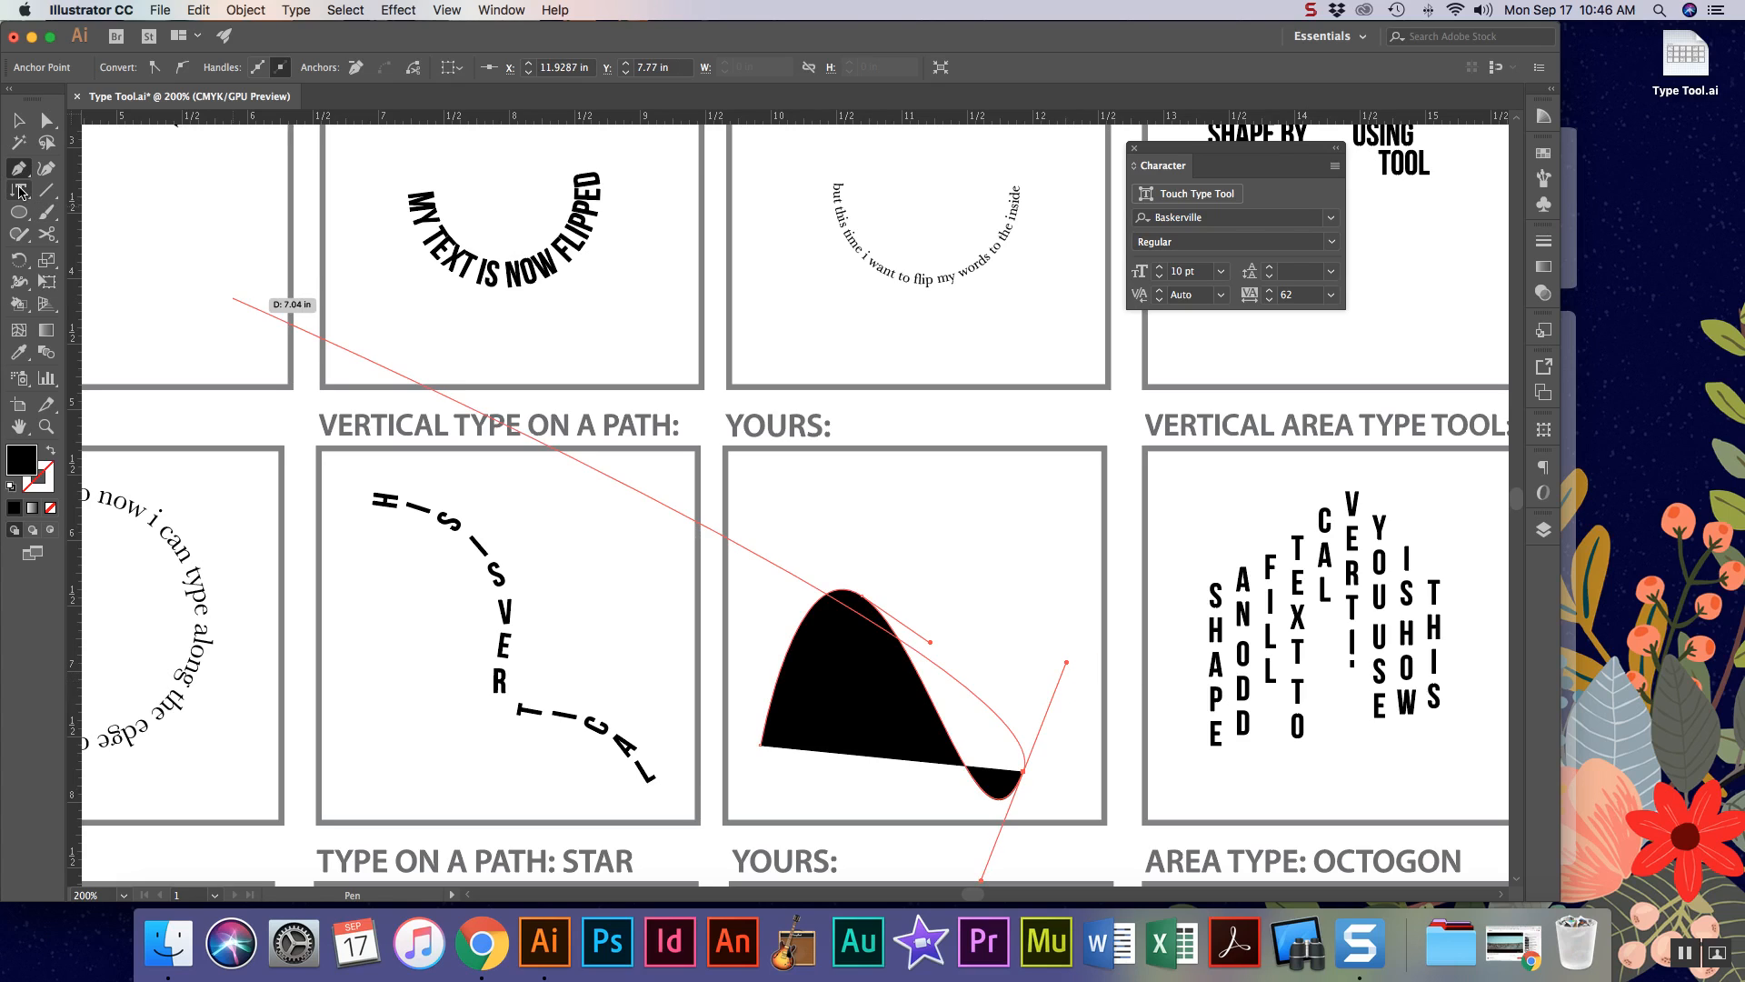
- Add vertical type along the wavy path reading "type vertically on my path" and move it up toward the middle of the practice box
drag(18, 193, 100, 305)
click(764, 729)
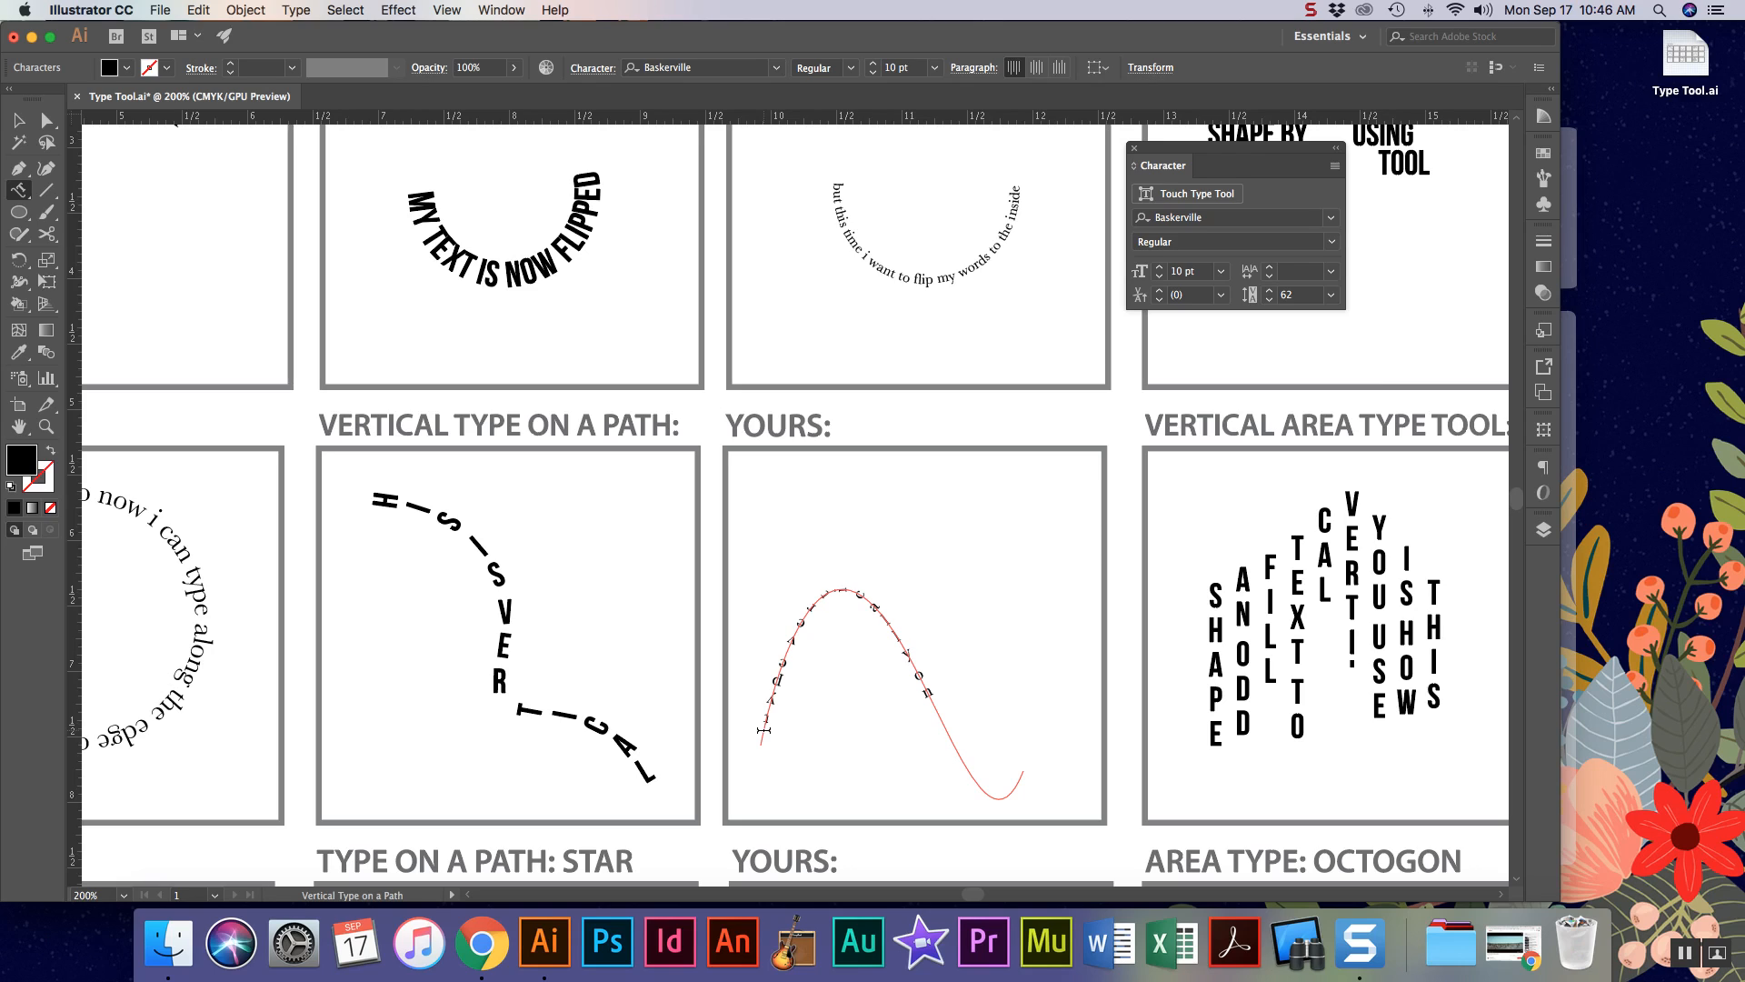
text(wa)
key(Escape)
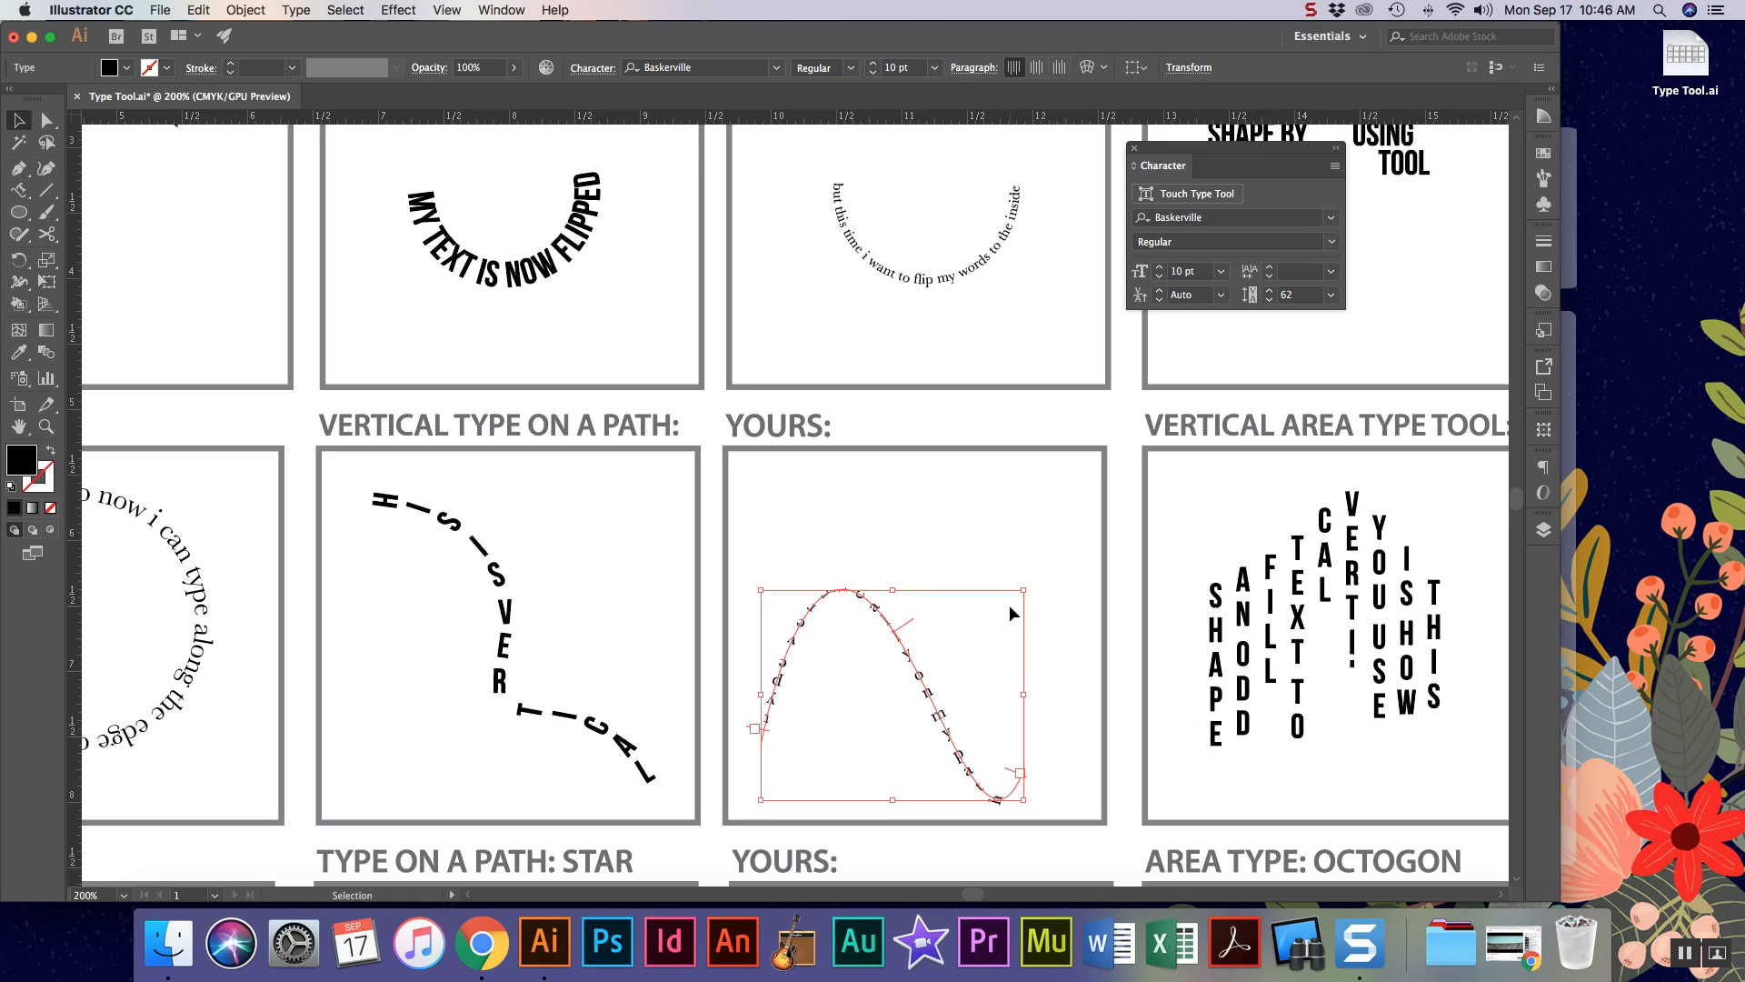
click(1009, 603)
drag(890, 621, 915, 537)
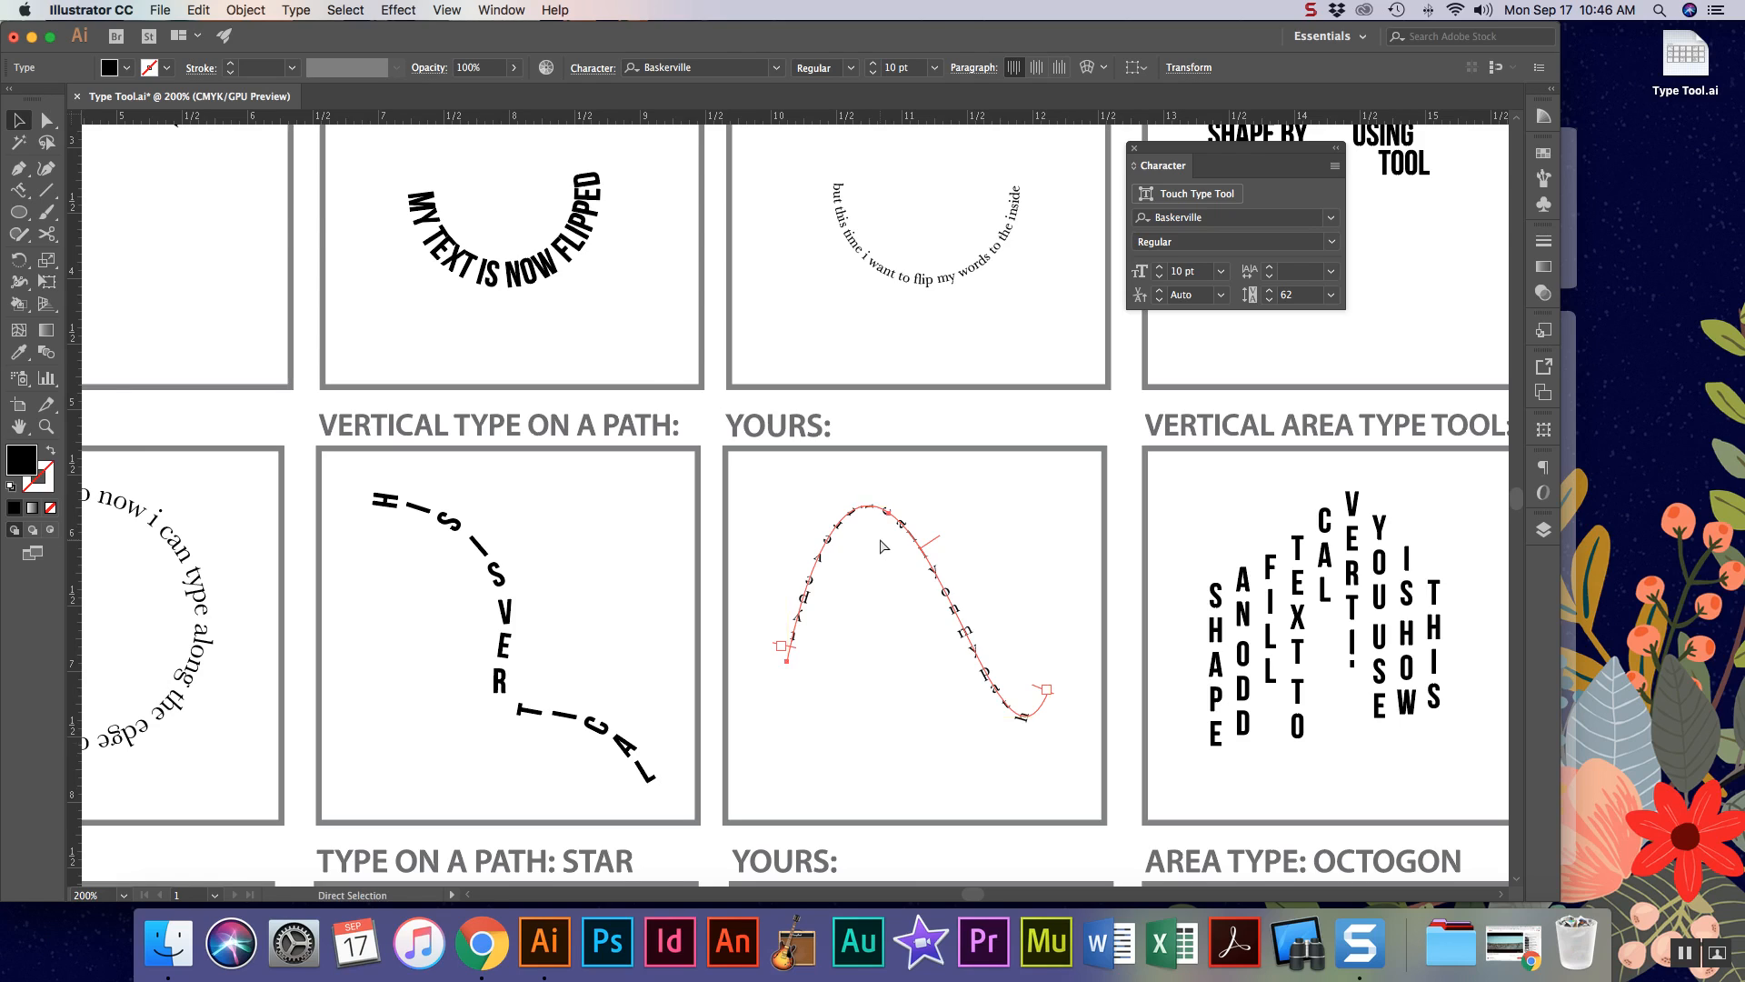
- Try shifting the vertical text's start bracket and flipping the text to the other side of the path, and flip it back
key(super+equal)
key(super+equal)
key(super+equal)
key(a)
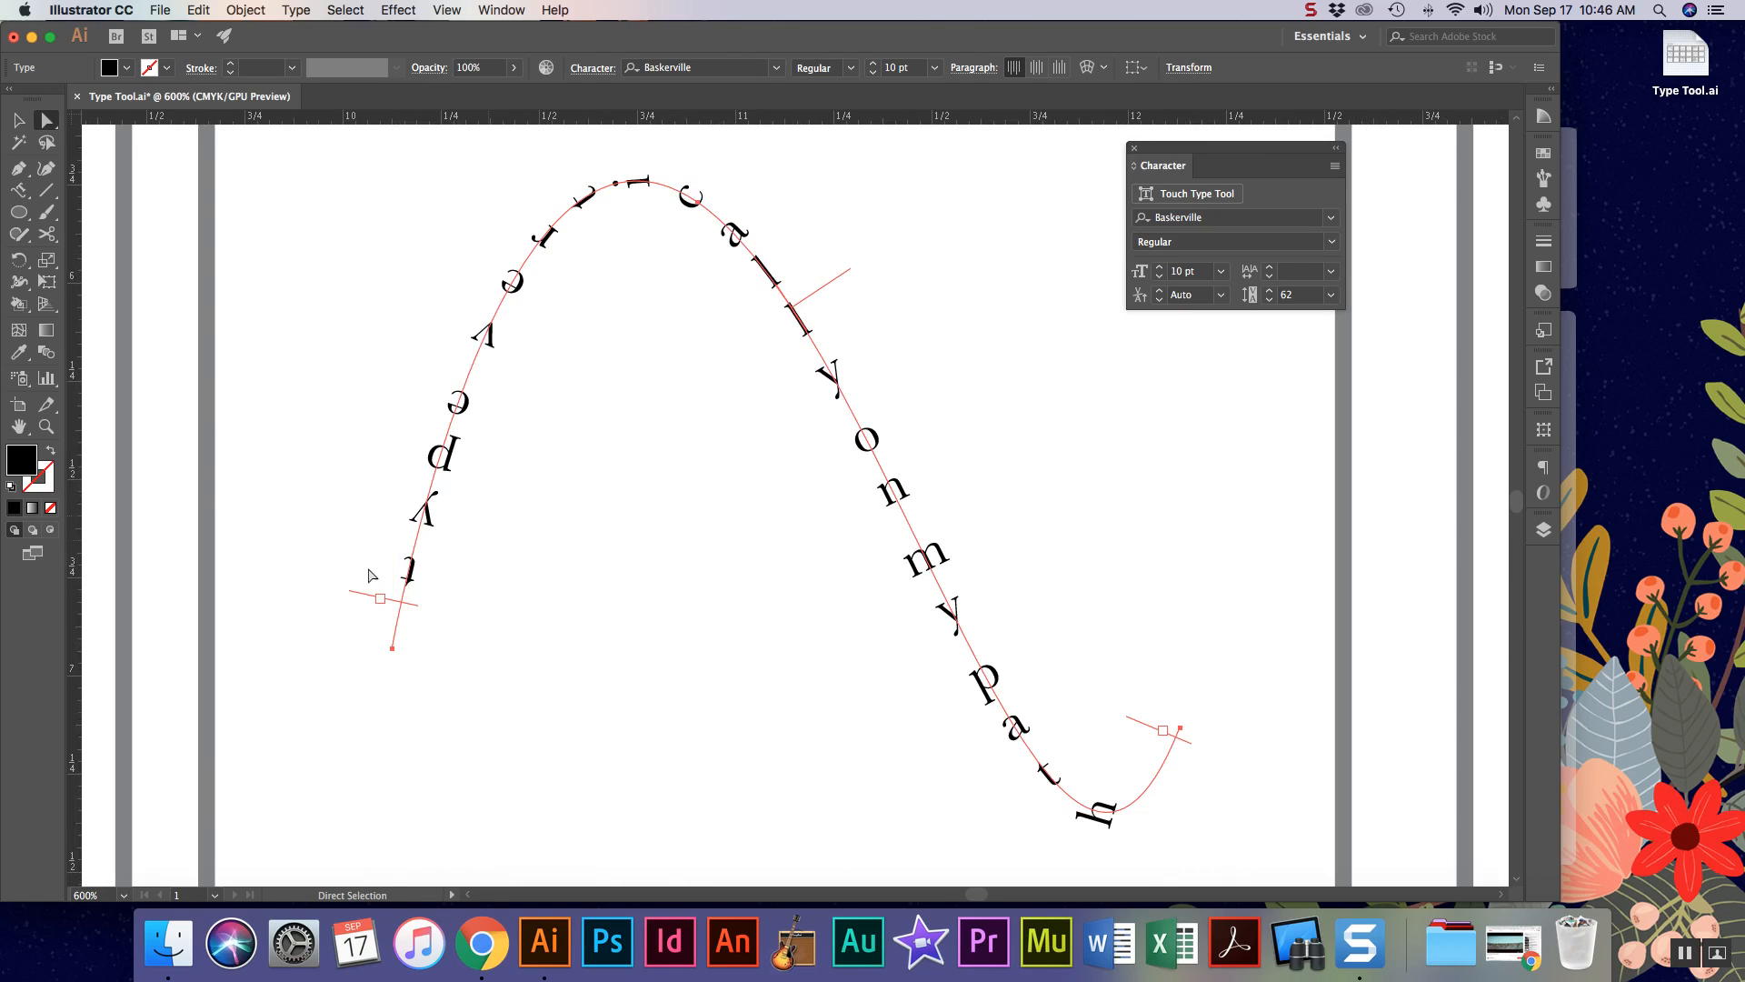
click(381, 599)
key(a)
mouse_move(381, 602)
mouse_down()
mouse_move(394, 520)
mouse_move(373, 590)
mouse_up()
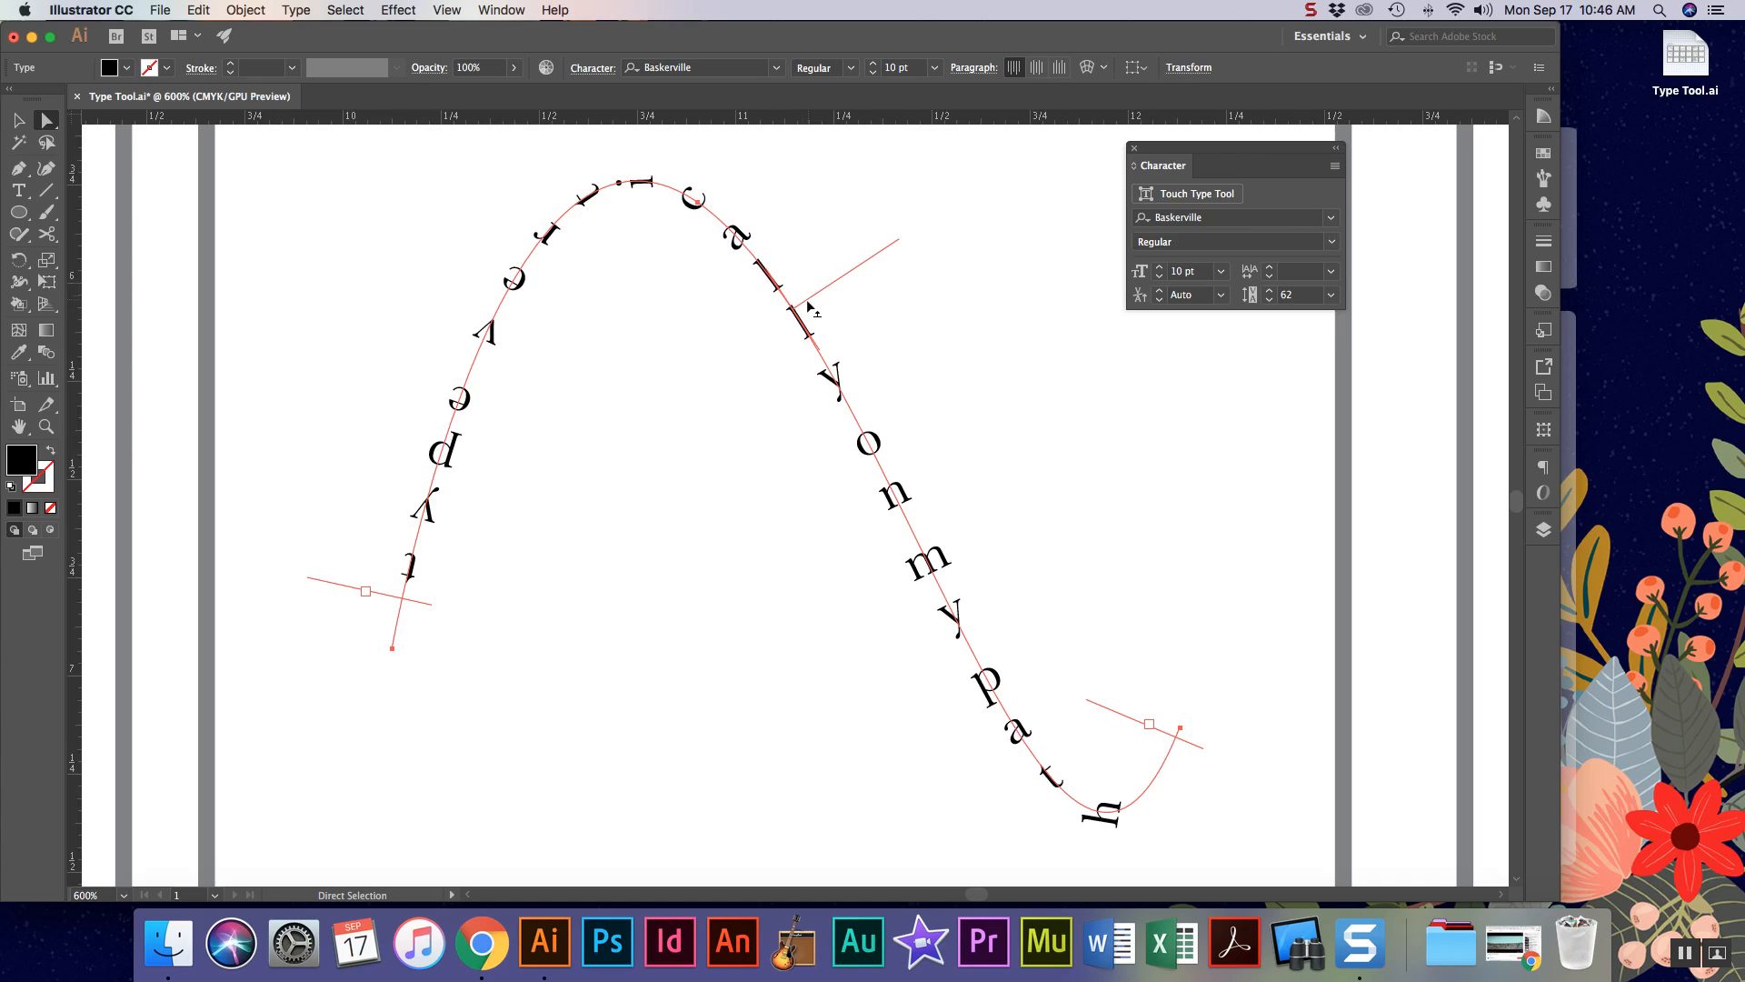
drag(809, 308, 732, 326)
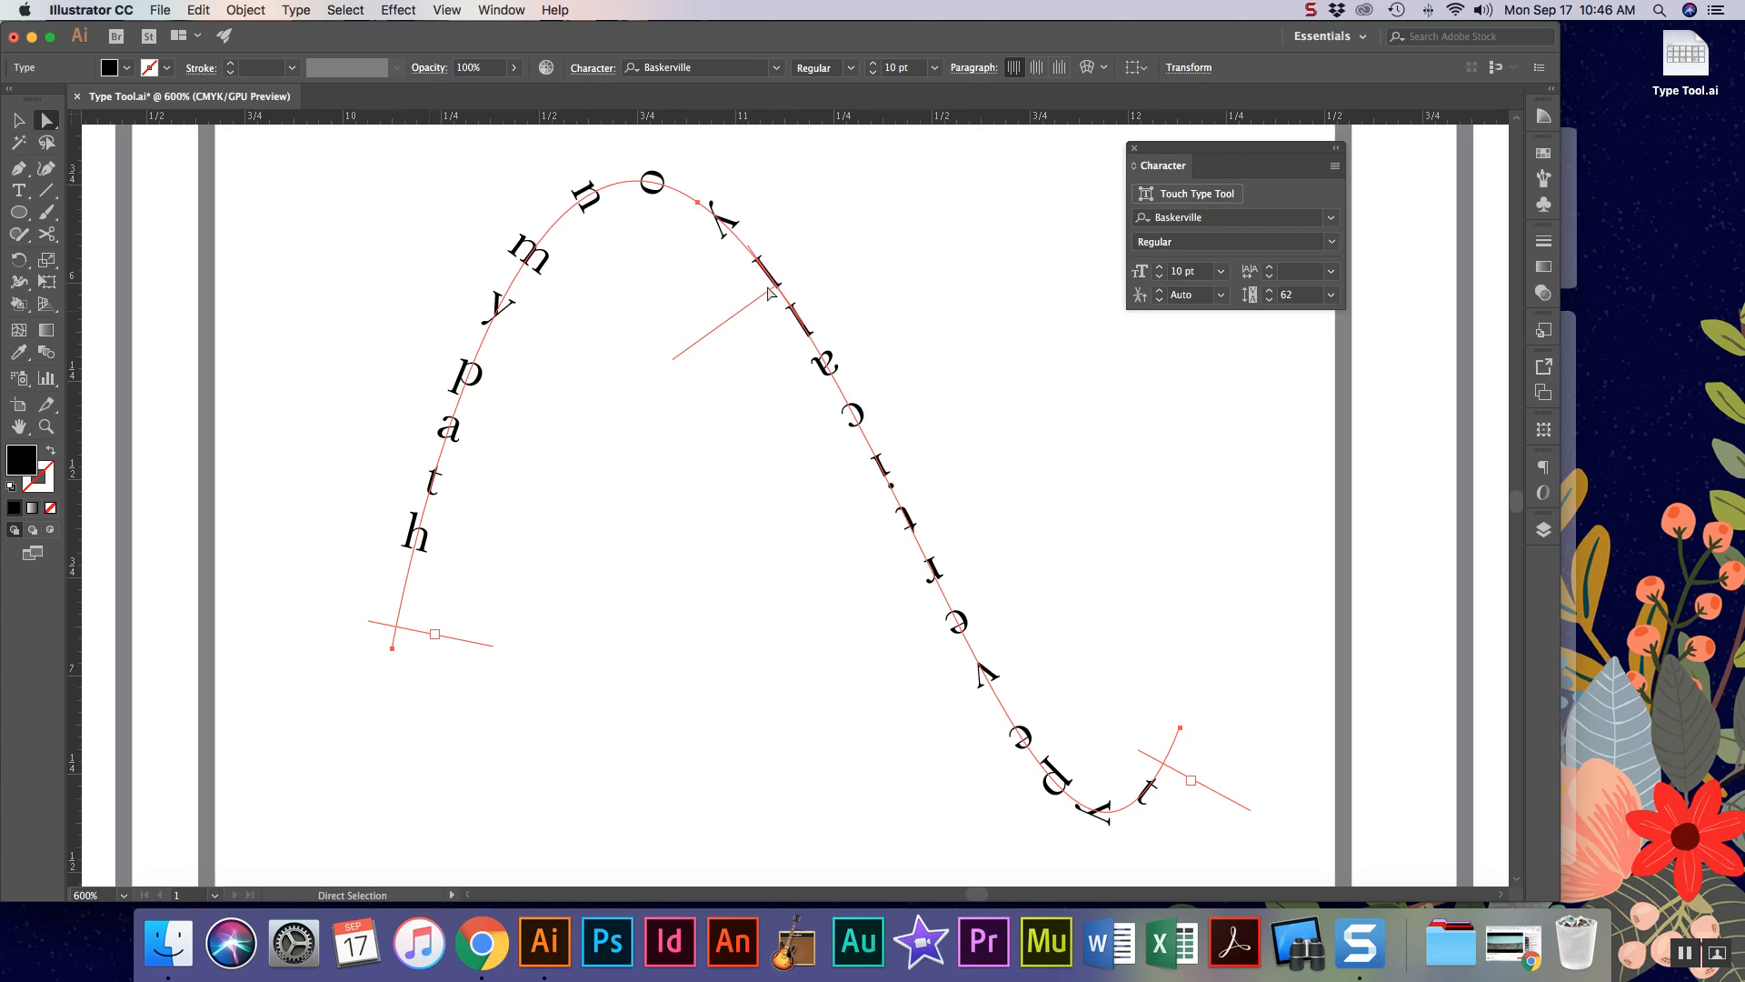
drag(740, 316, 815, 280)
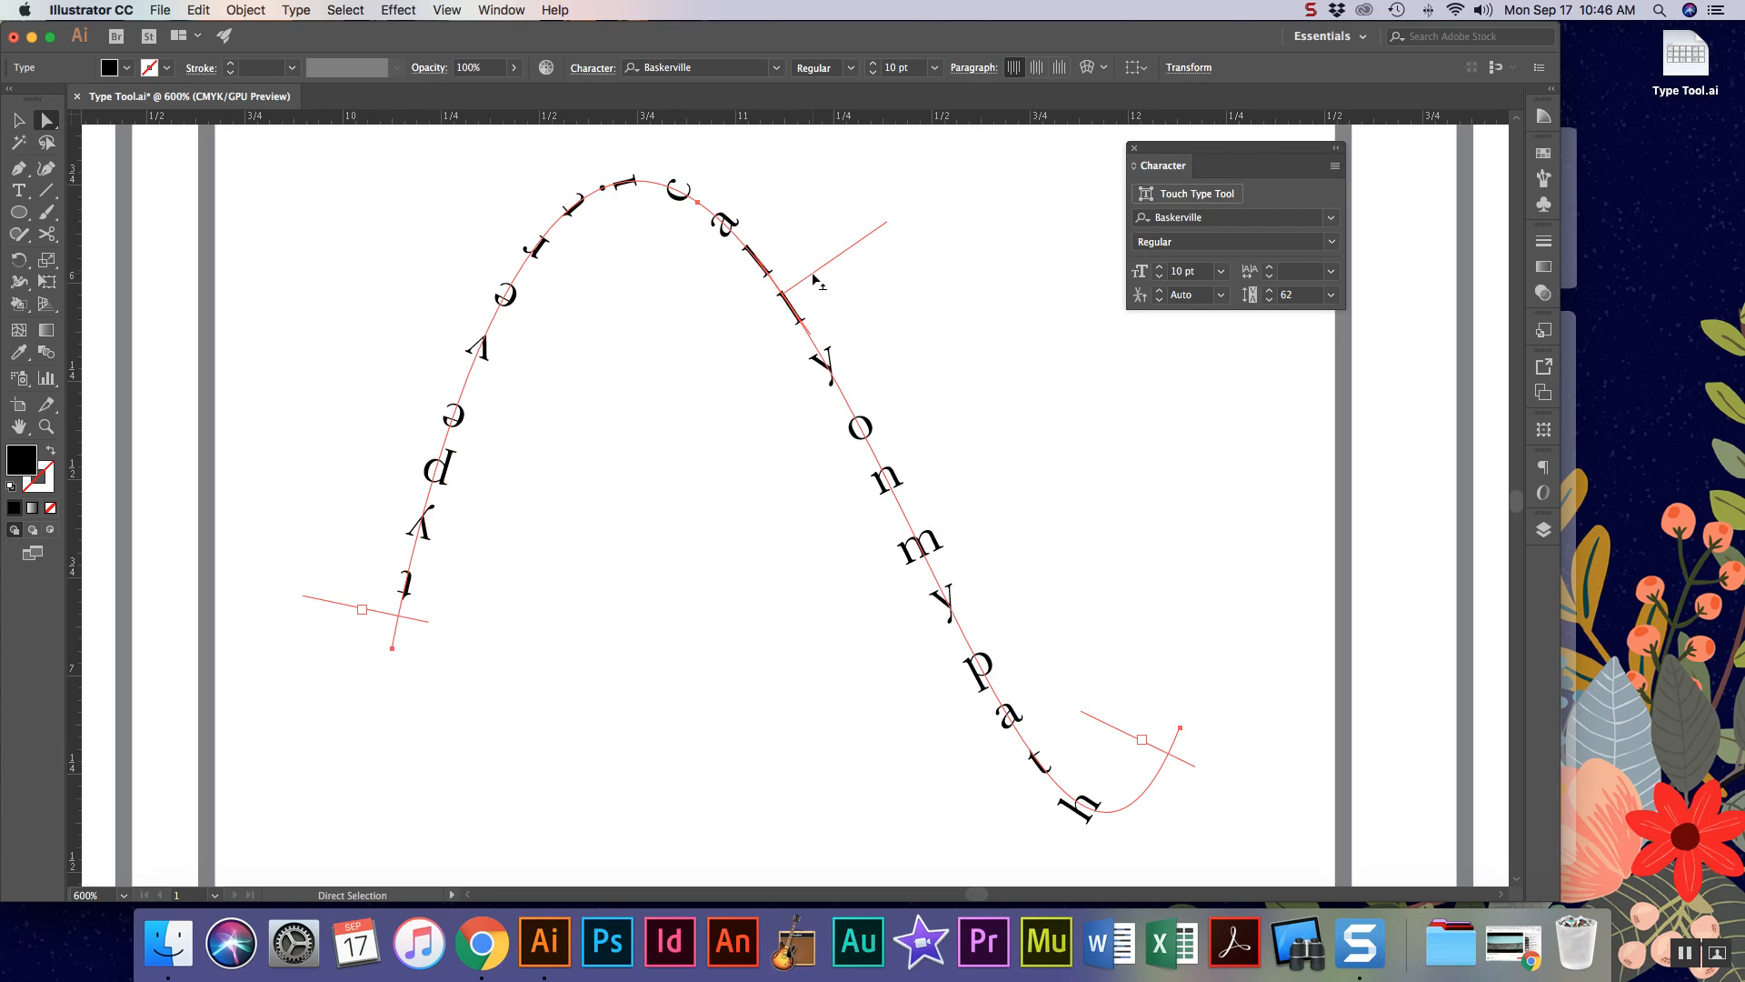
- Place an eight-pointed star with radii of 0.3472 in and 0.6944 in in the Type on a Path: Star practice box
key(super+minus)
key(super+minus)
key(super+minus)
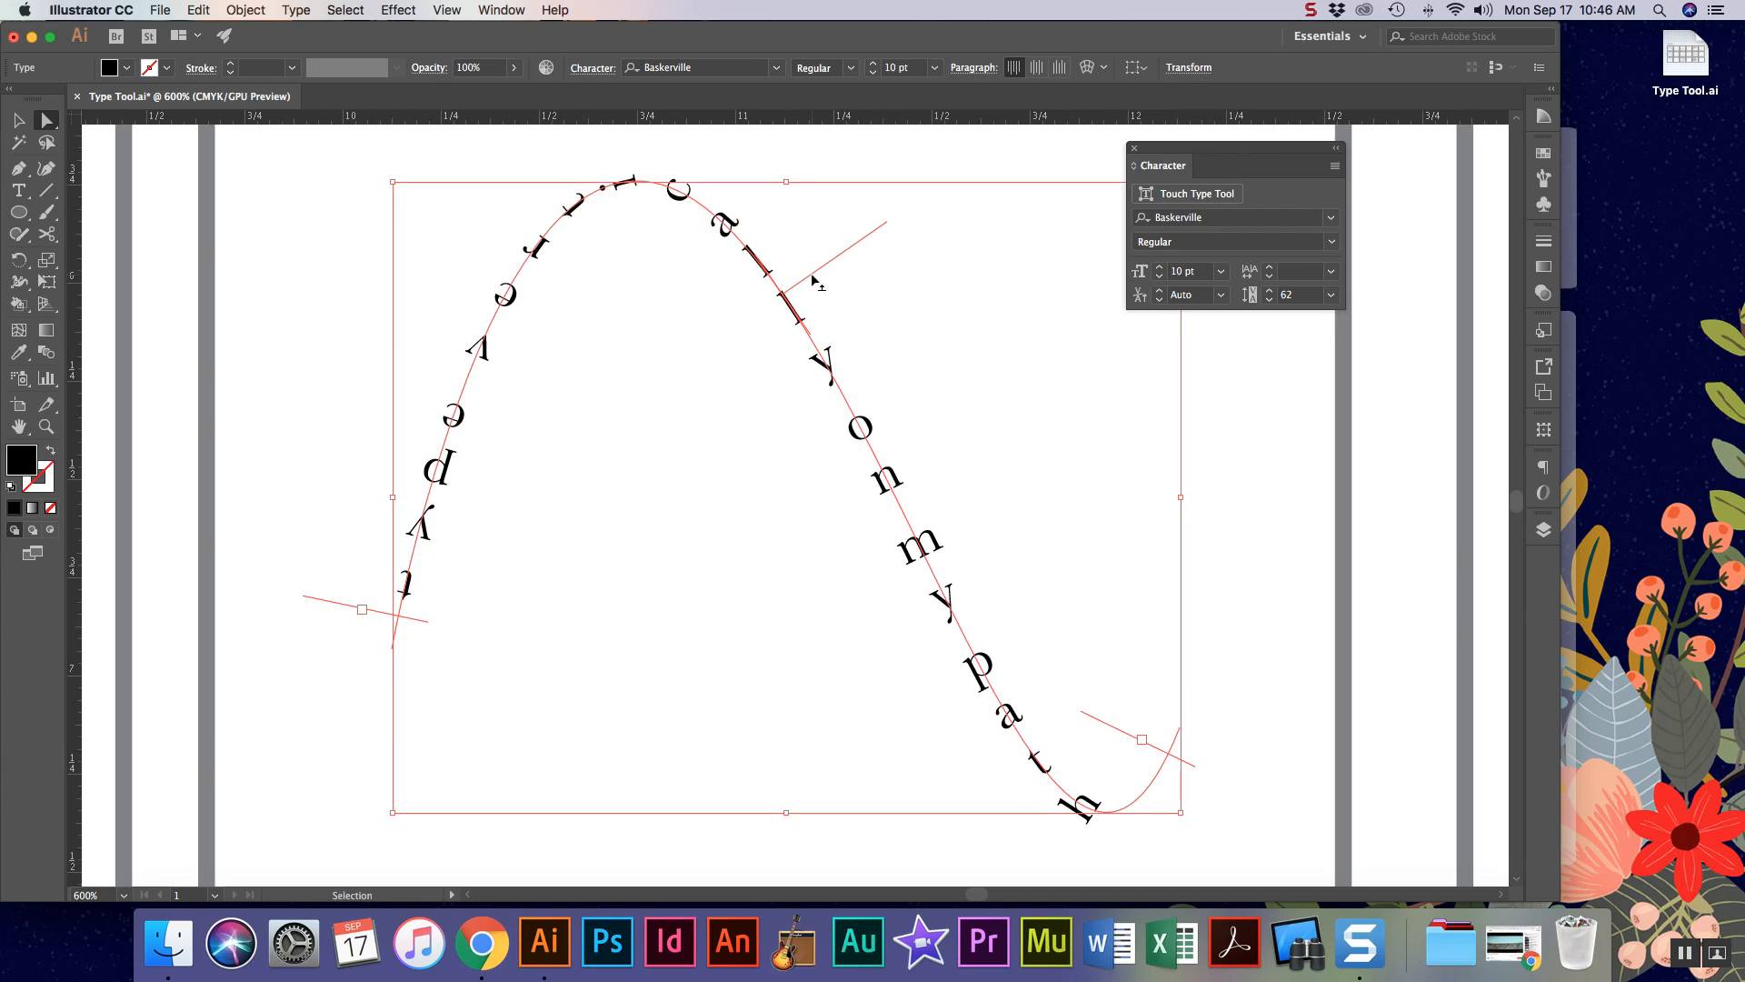
scroll(813, 282, down, 5)
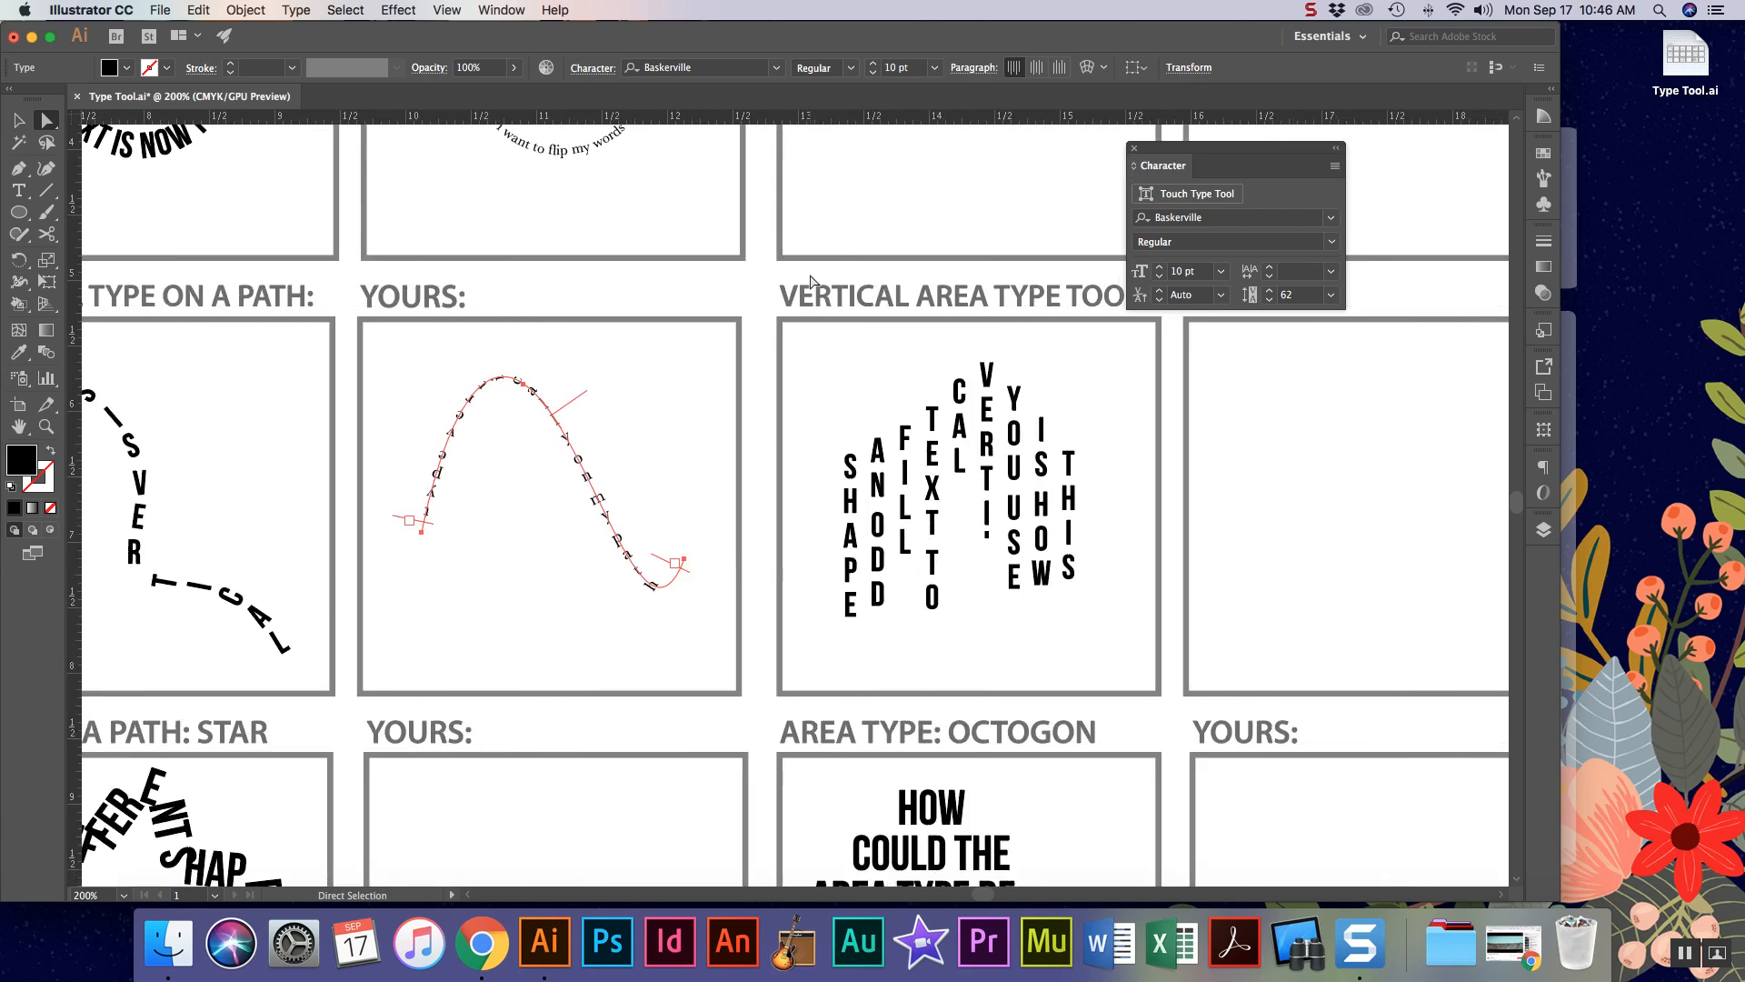
scroll(812, 282, down, 4)
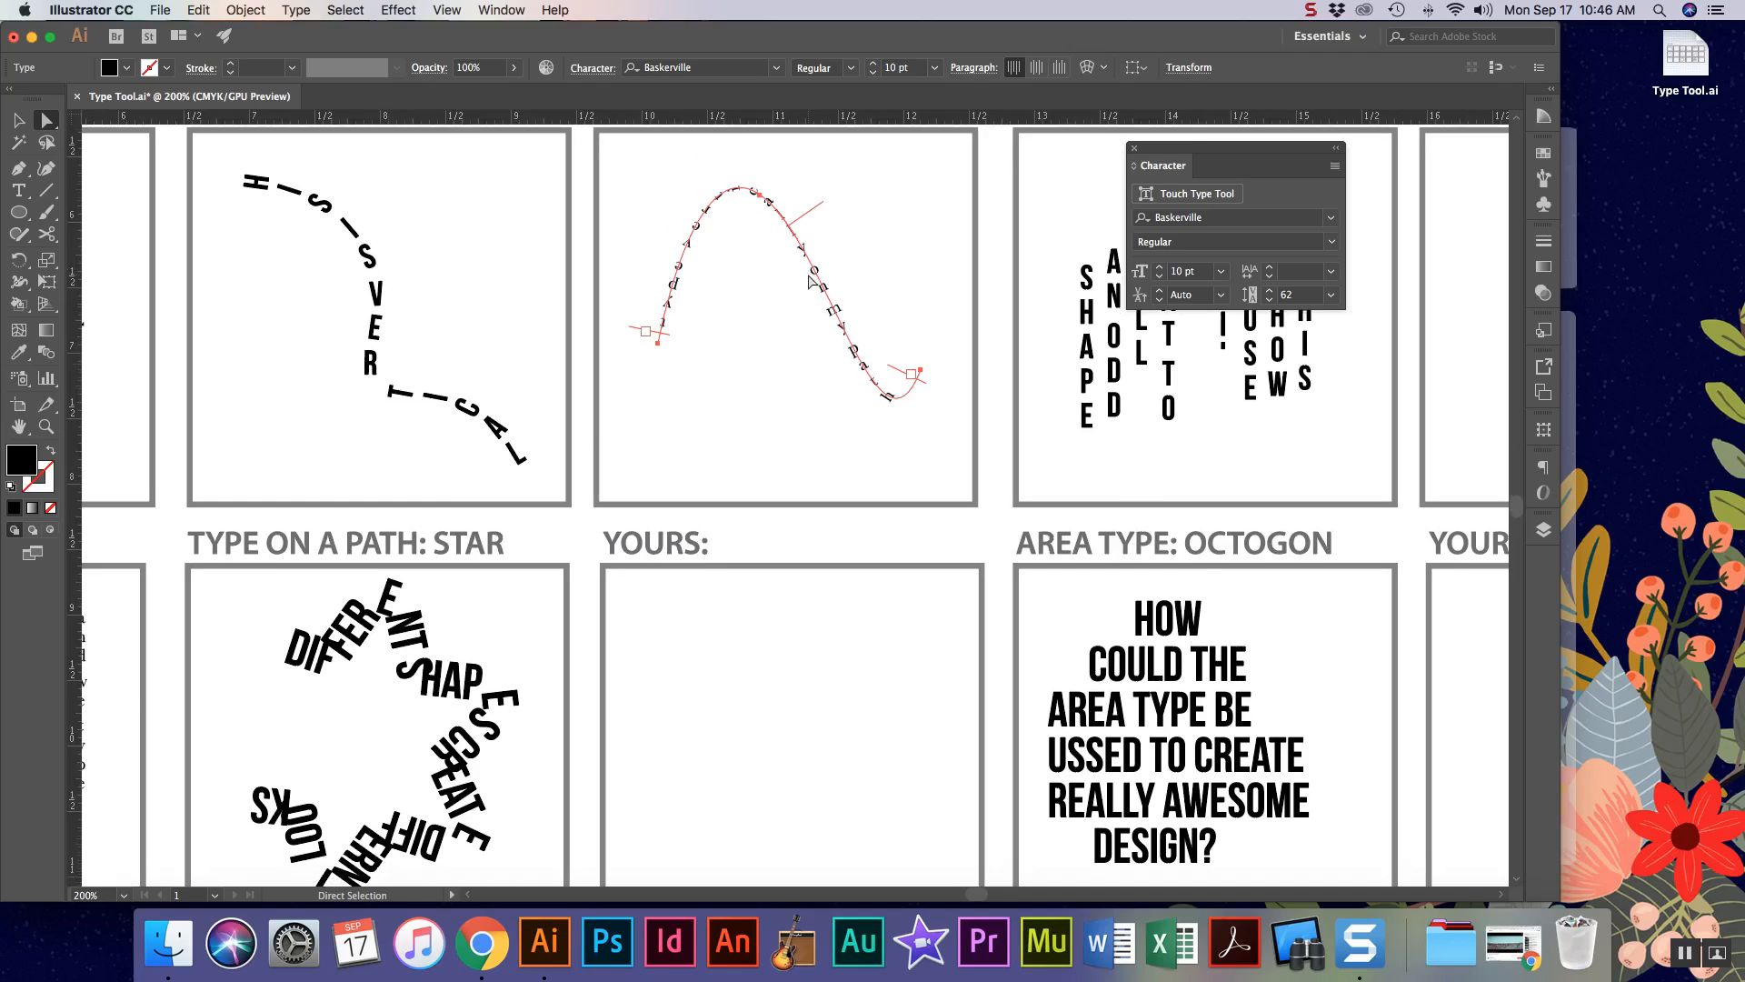
drag(17, 211, 78, 300)
click(853, 598)
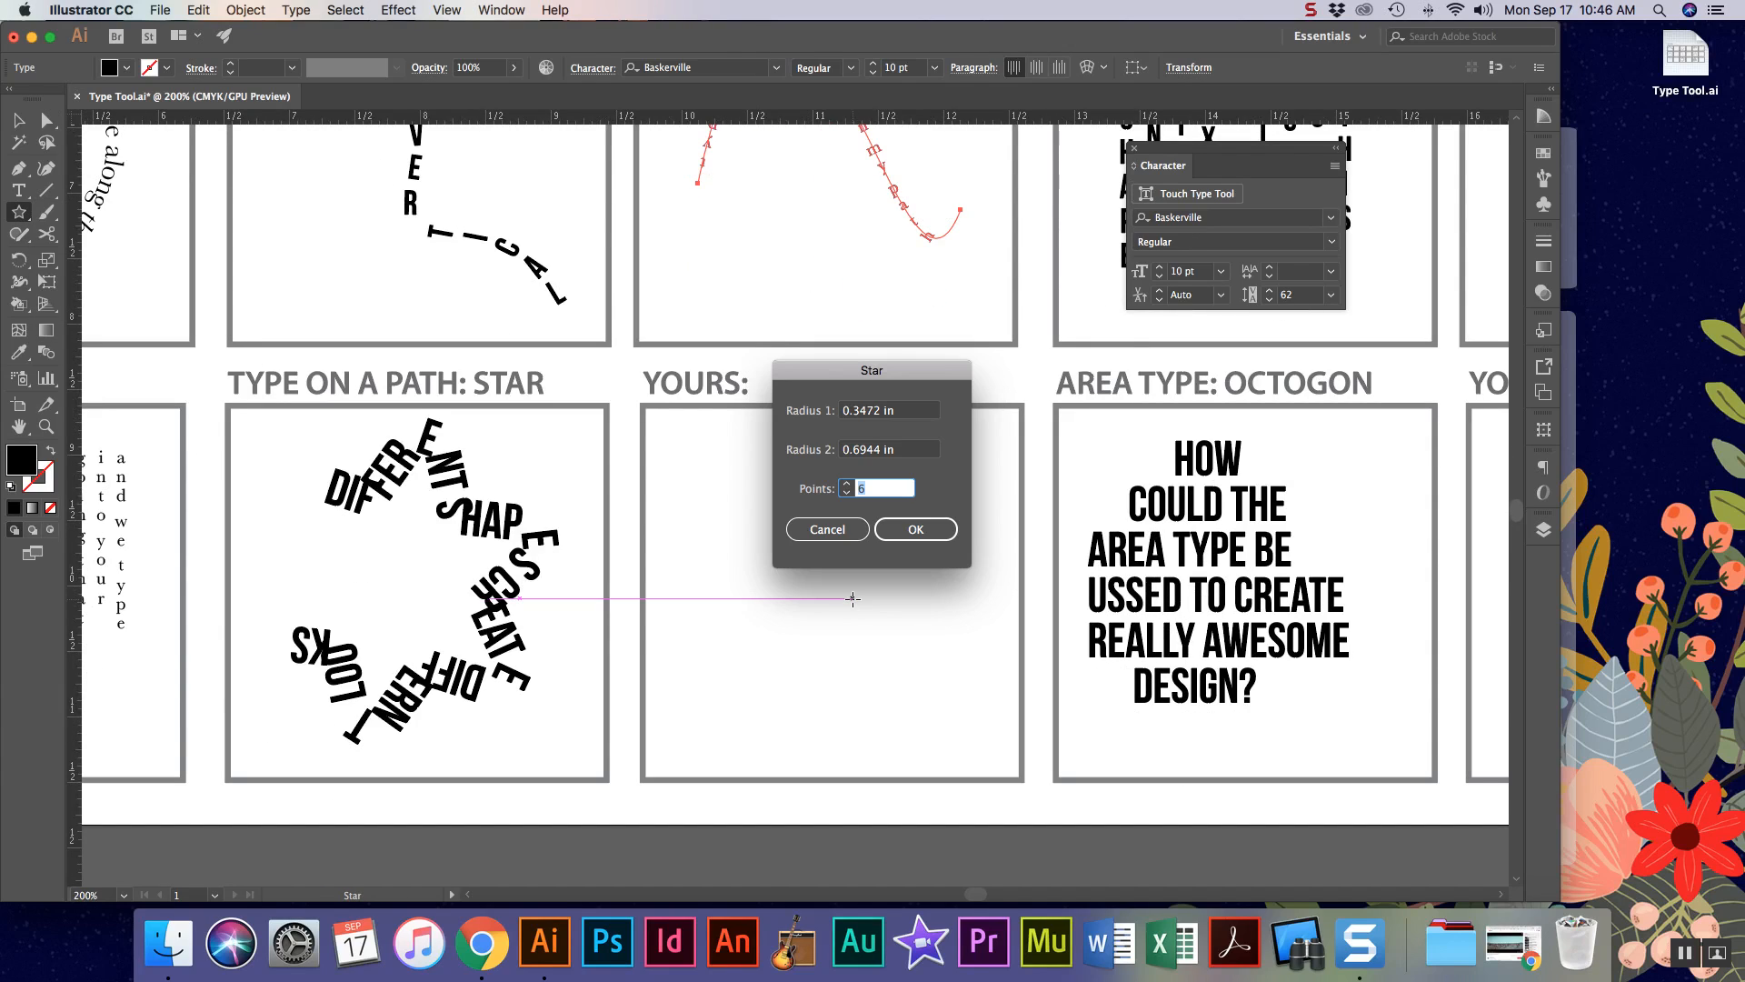
click(915, 528)
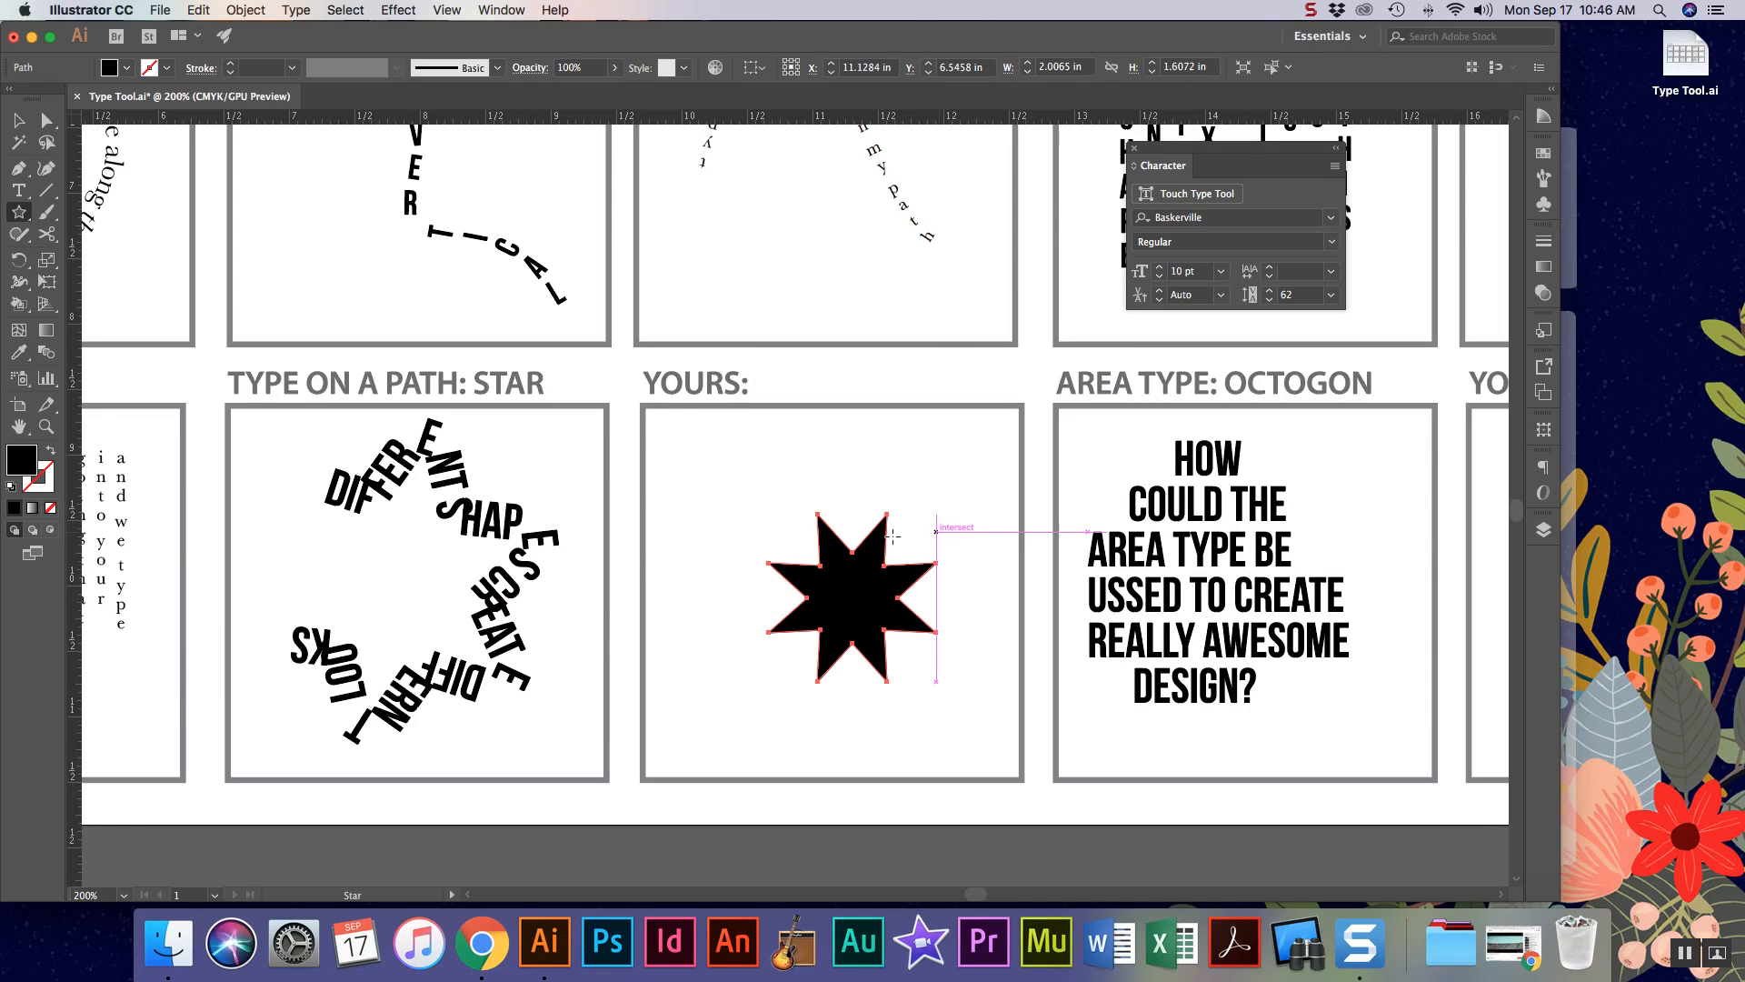
- Add type along the star's outline reading "the shape is a littel more funky to work with" and deselect it
drag(16, 199, 81, 255)
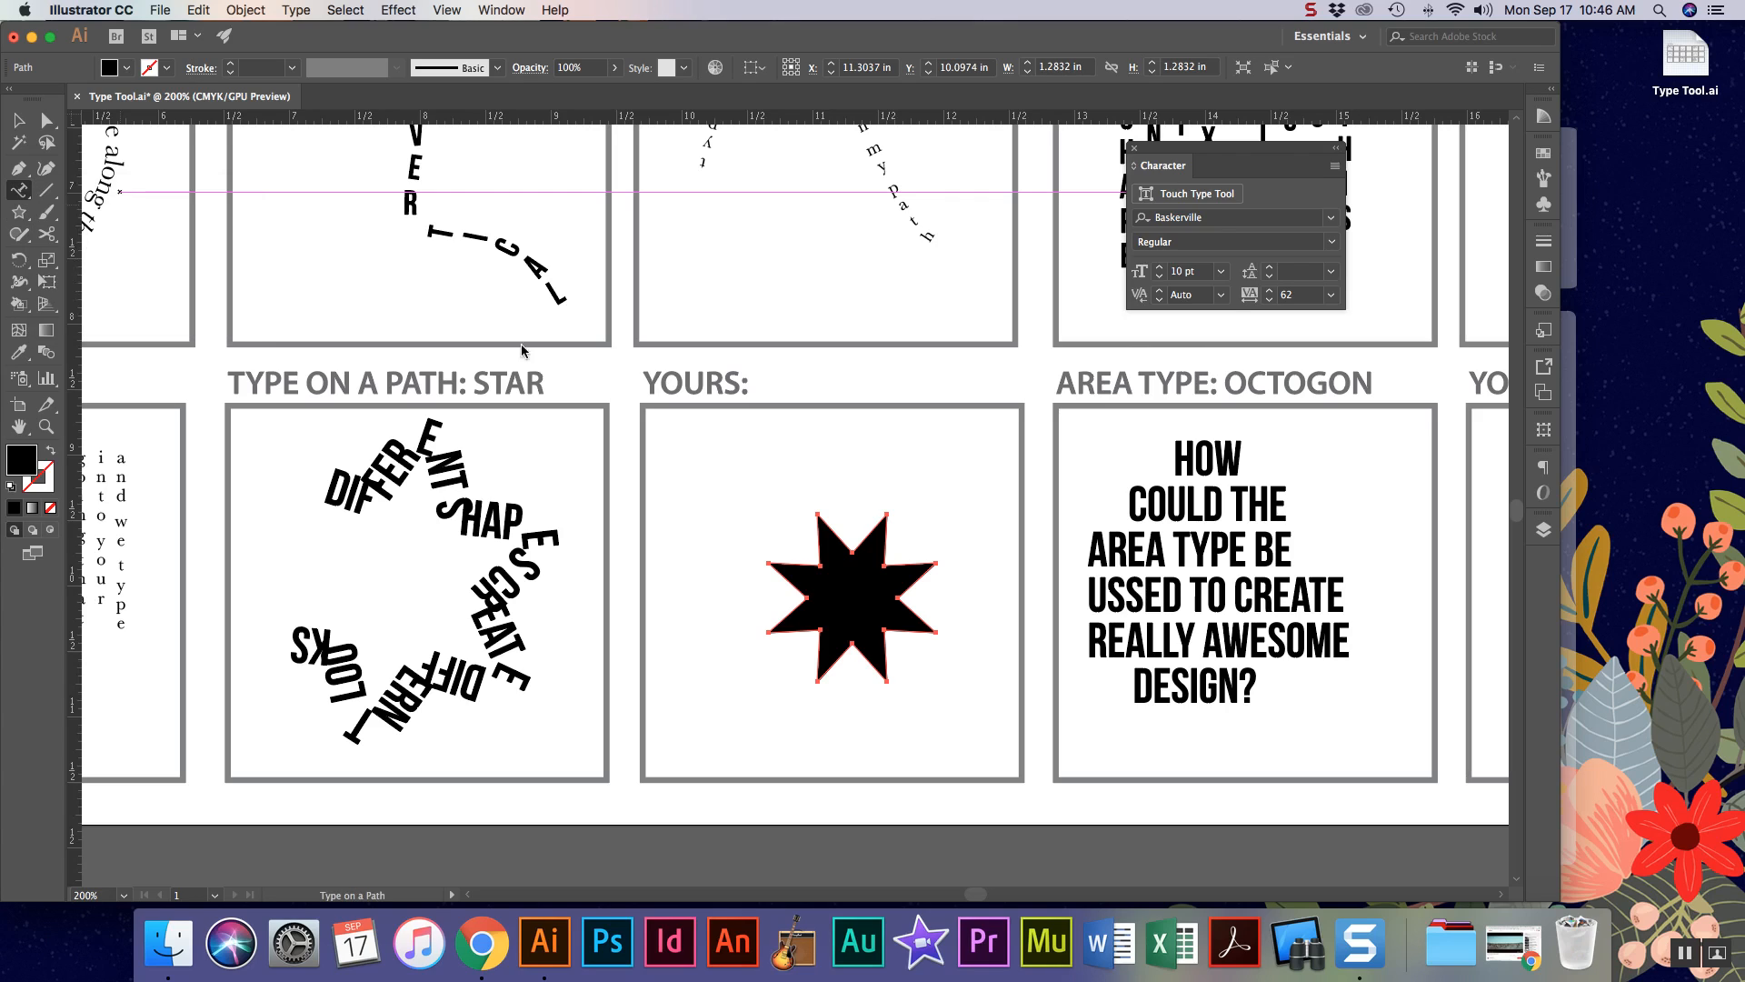
click(786, 563)
text(the shape is a little more funky to work)
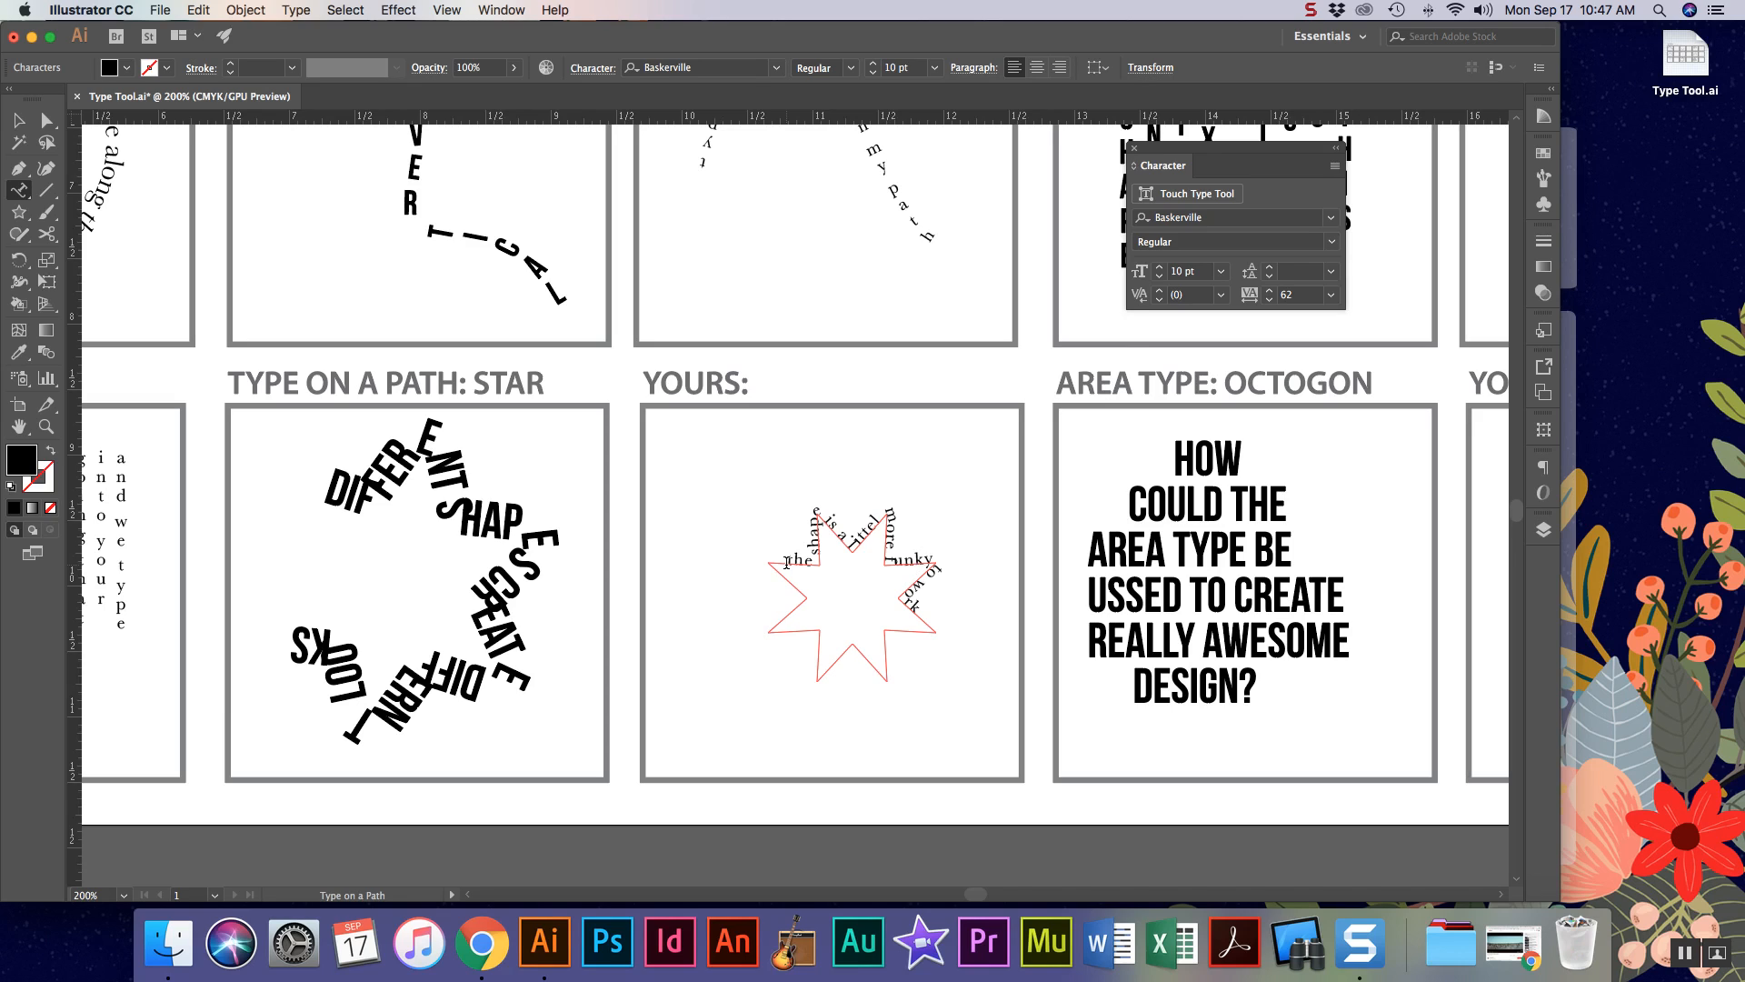
text(with)
key(Escape)
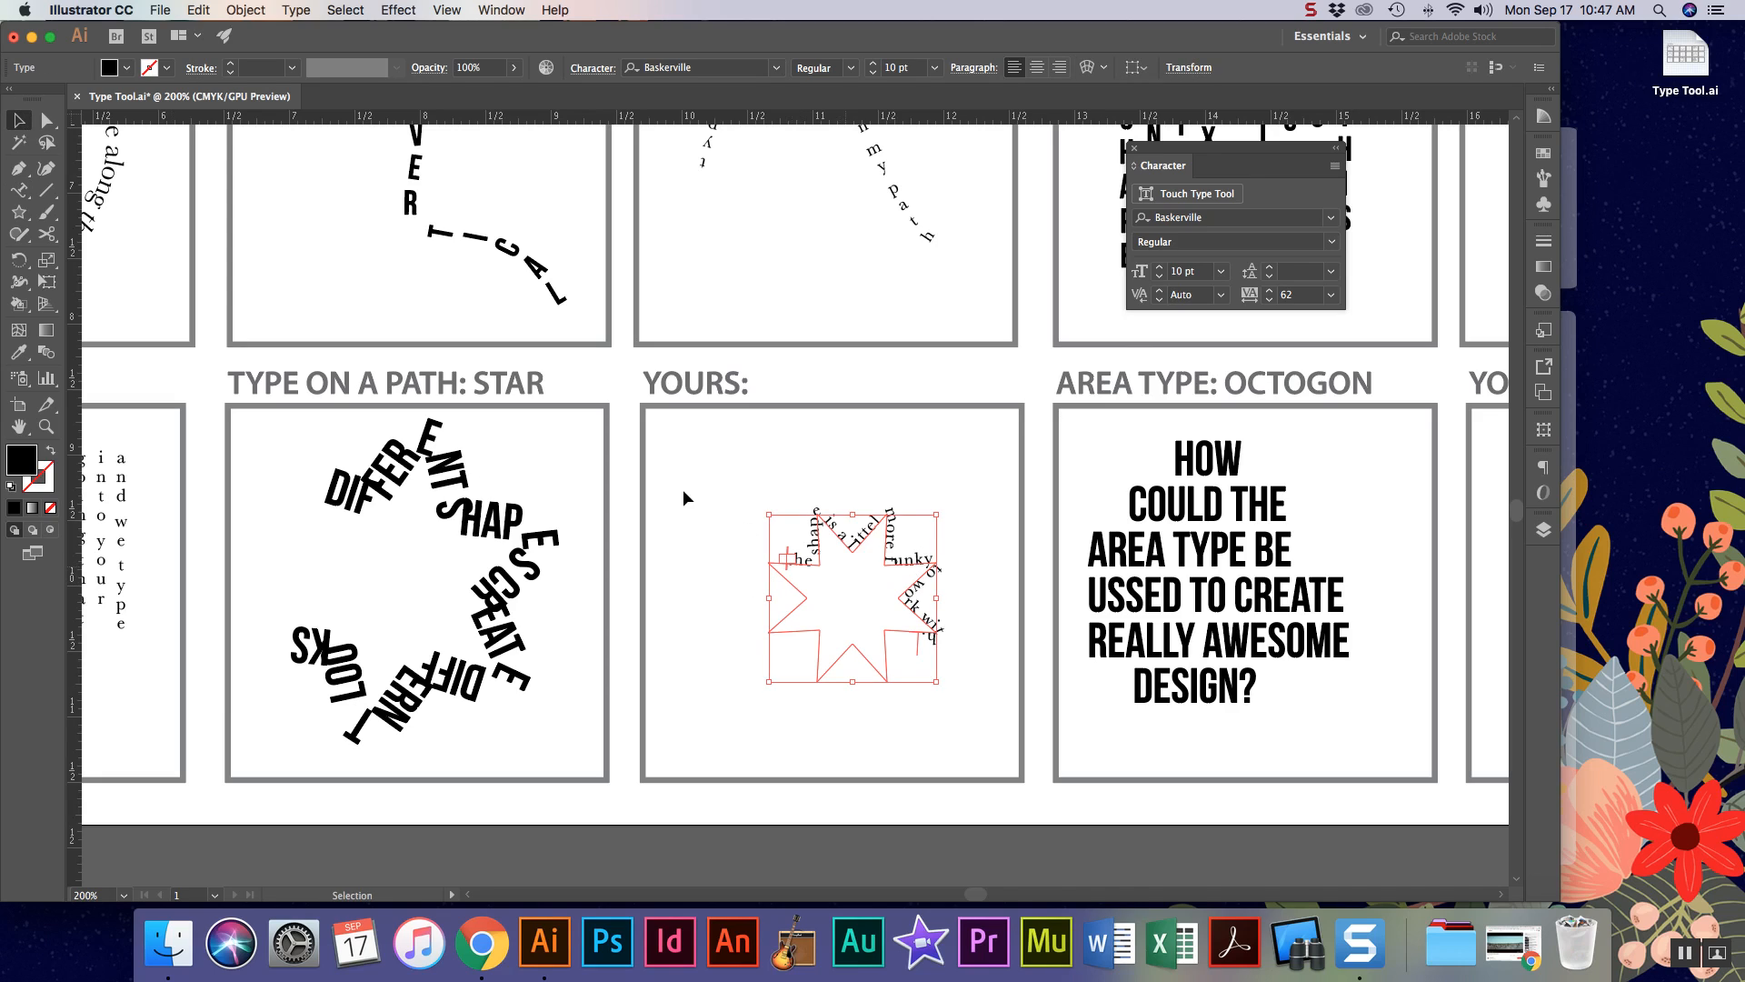
click(715, 581)
click(826, 516)
click(701, 691)
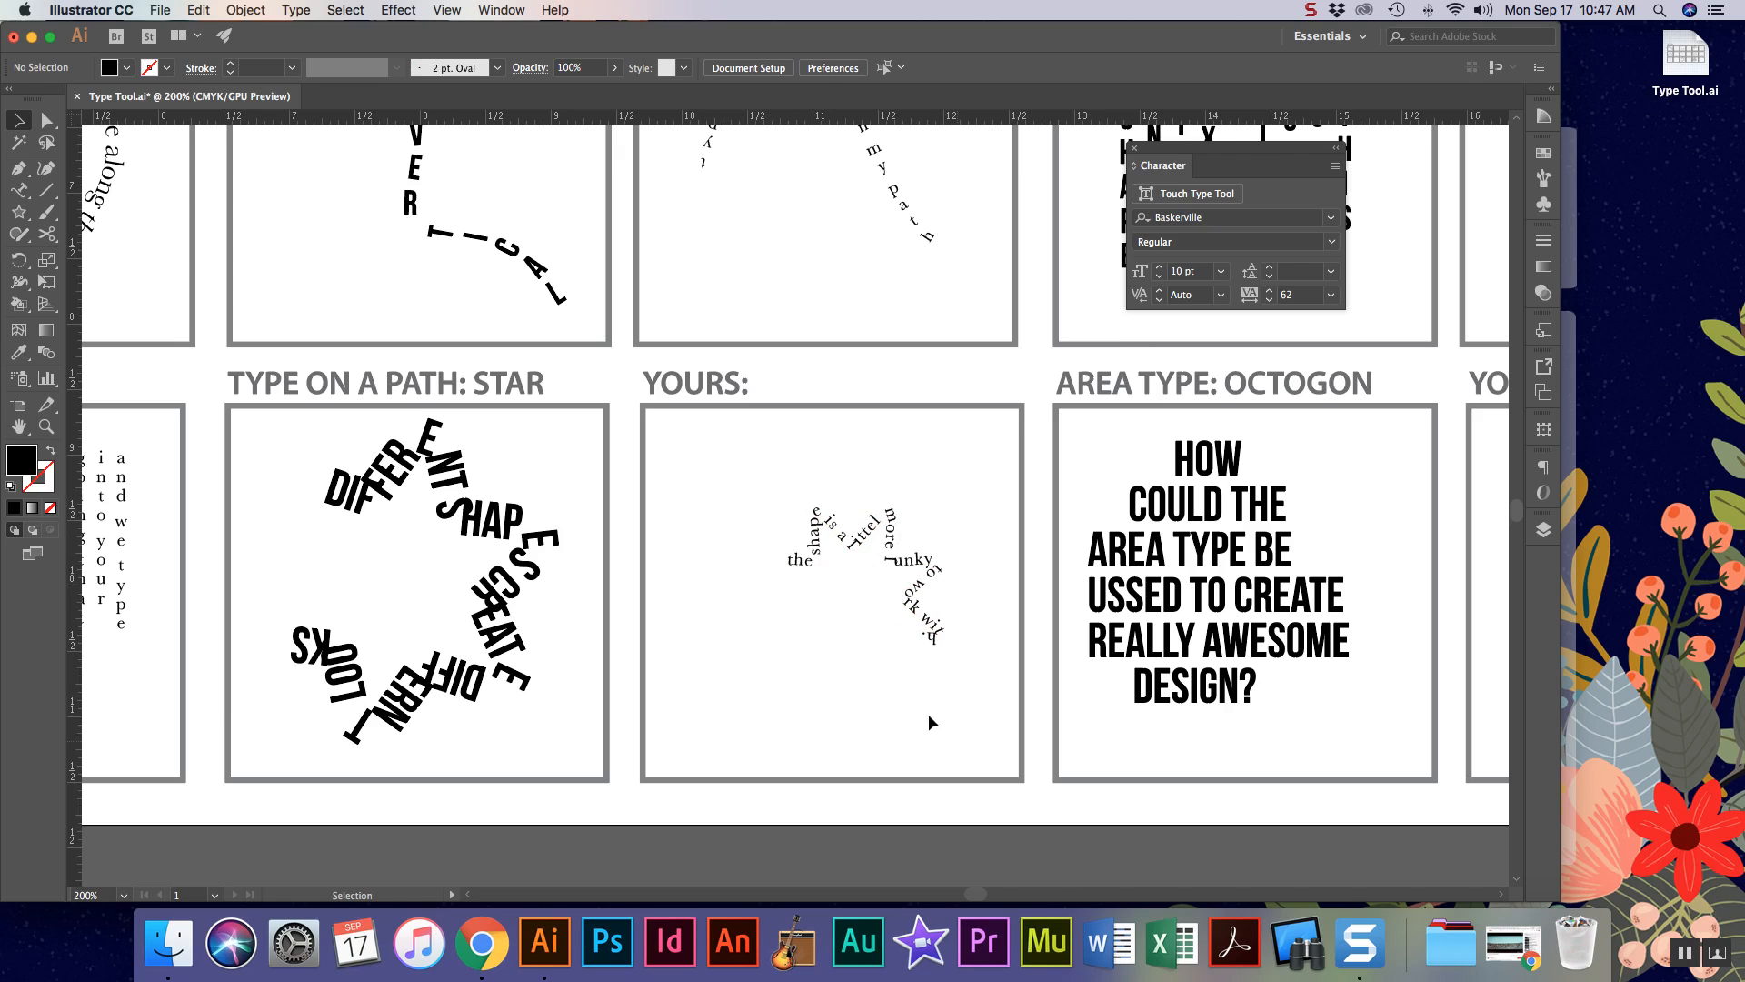
- Draw a closed irregular shape with curved and straight sides in the Area Type Tool practice box using the Pen tool
scroll(868, 663, right, 10)
scroll(868, 663, up, 7)
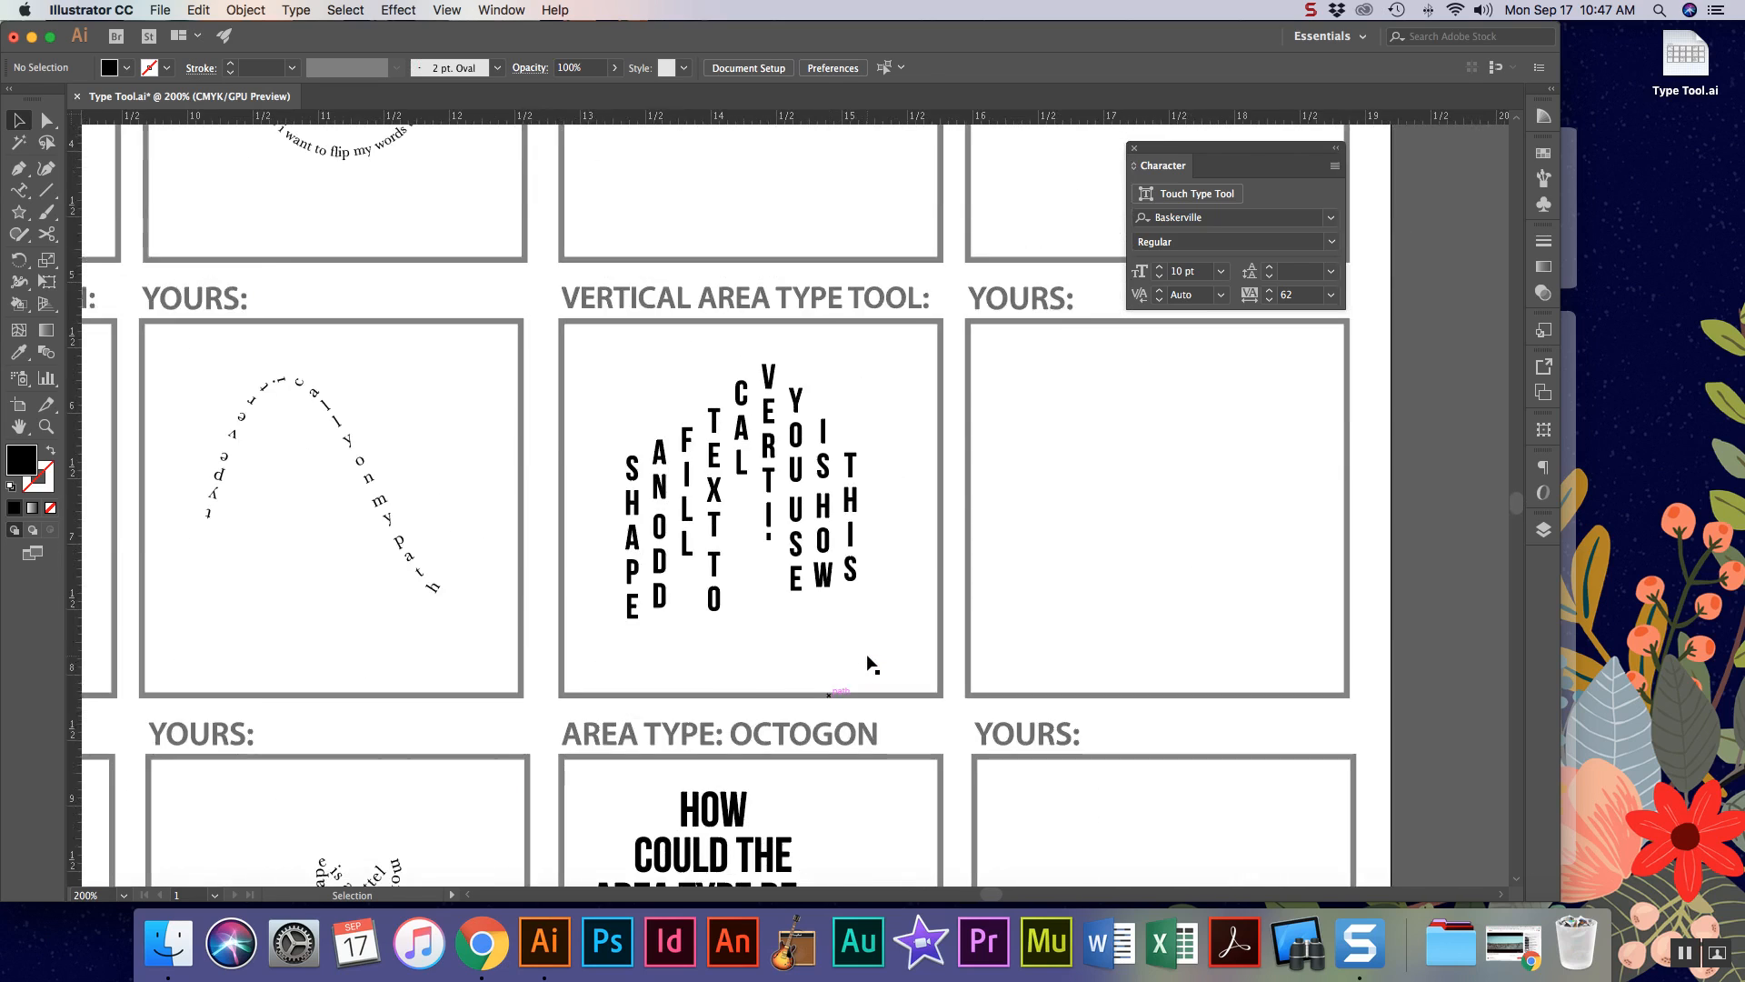
scroll(868, 663, right, 3)
scroll(868, 664, up, 10)
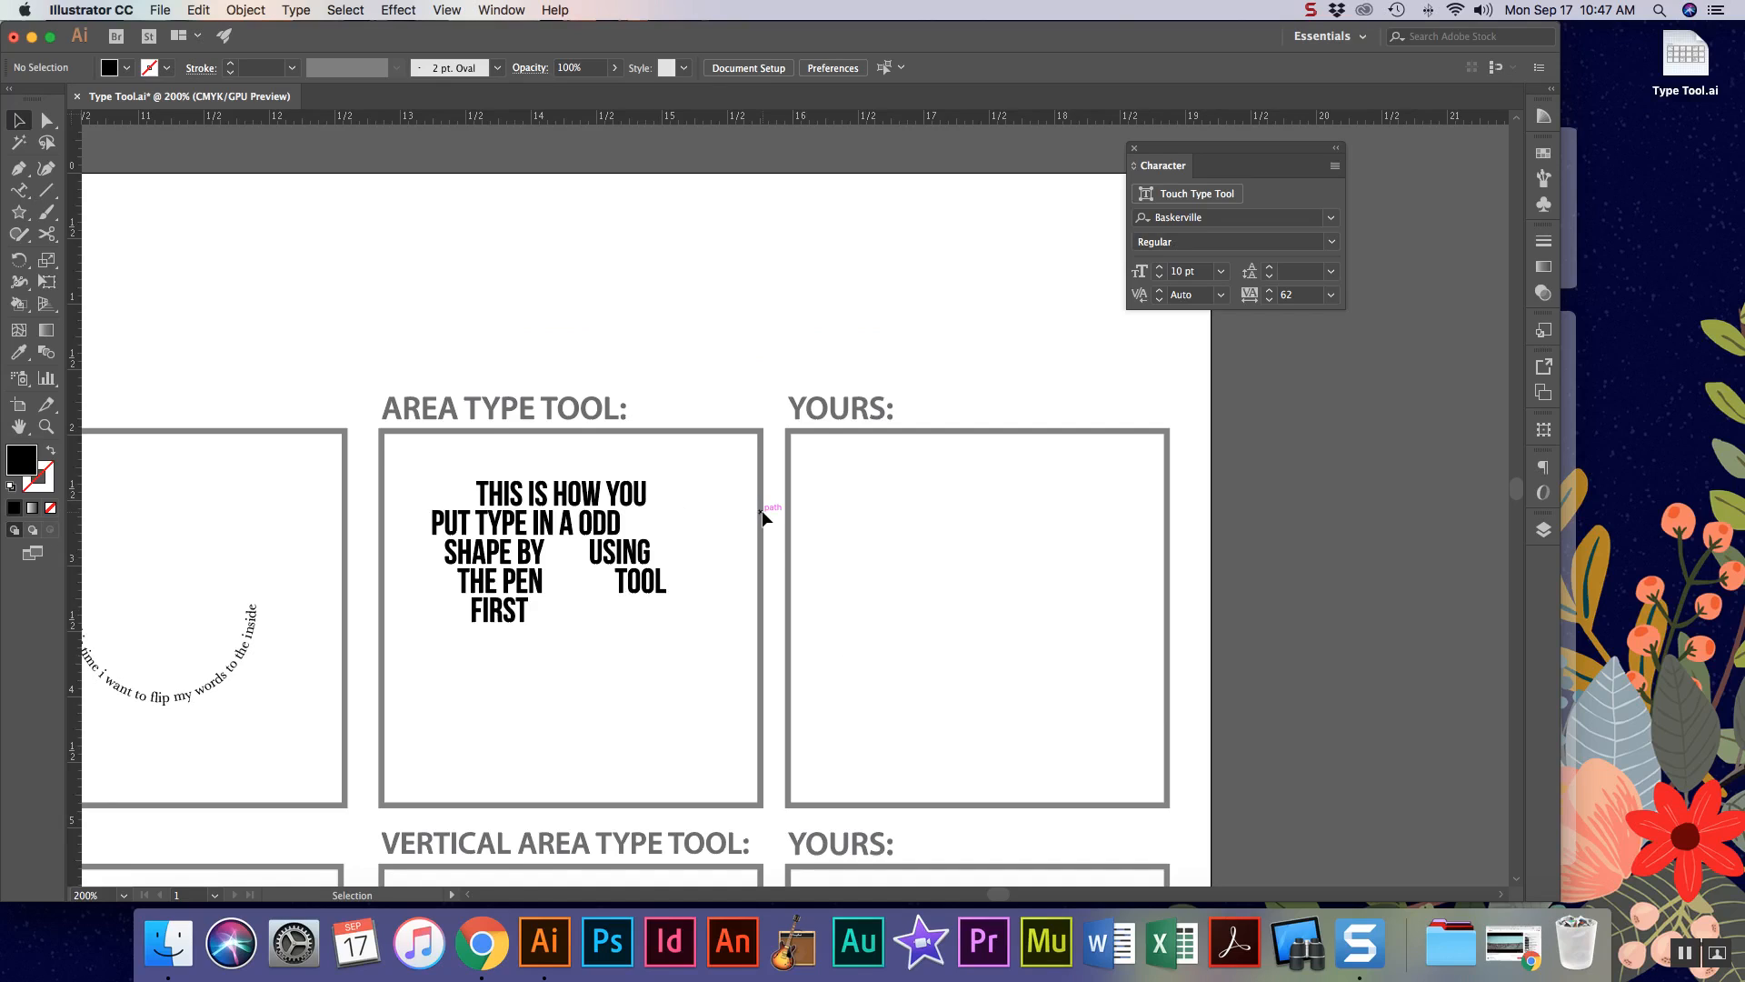
scroll(762, 516, down, 8)
scroll(762, 516, right, 3)
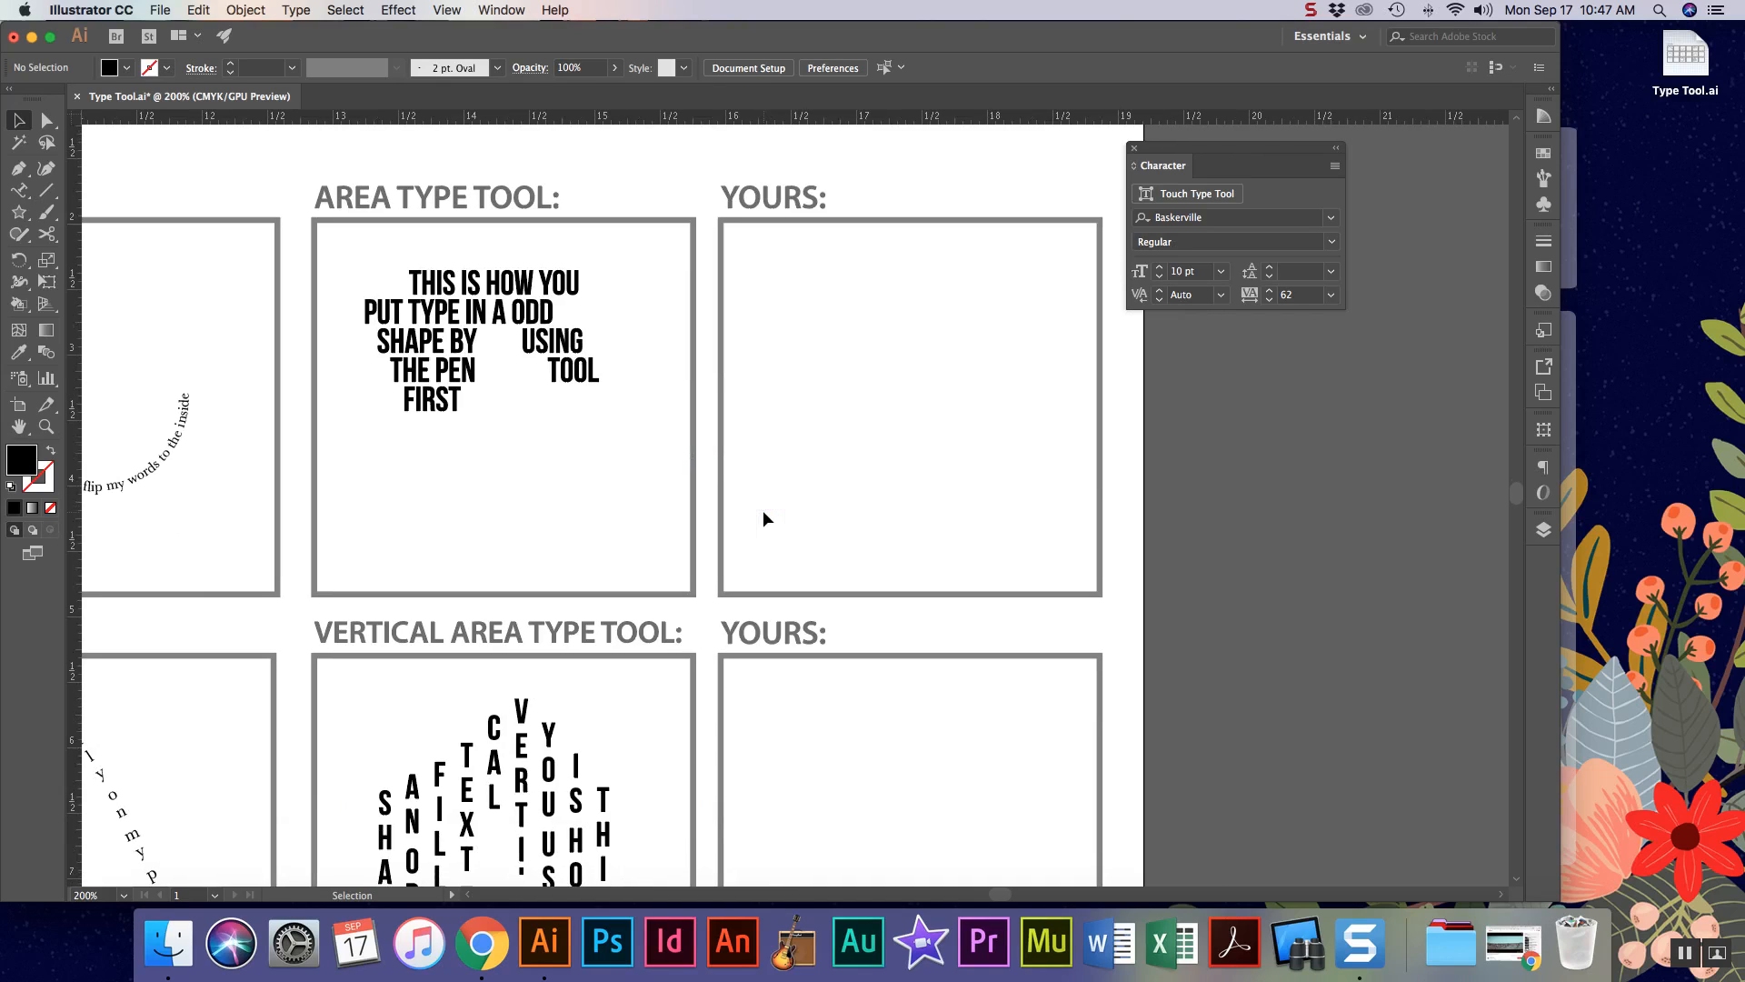
click(18, 168)
click(772, 450)
drag(872, 252, 1066, 532)
drag(1066, 532, 842, 575)
click(841, 574)
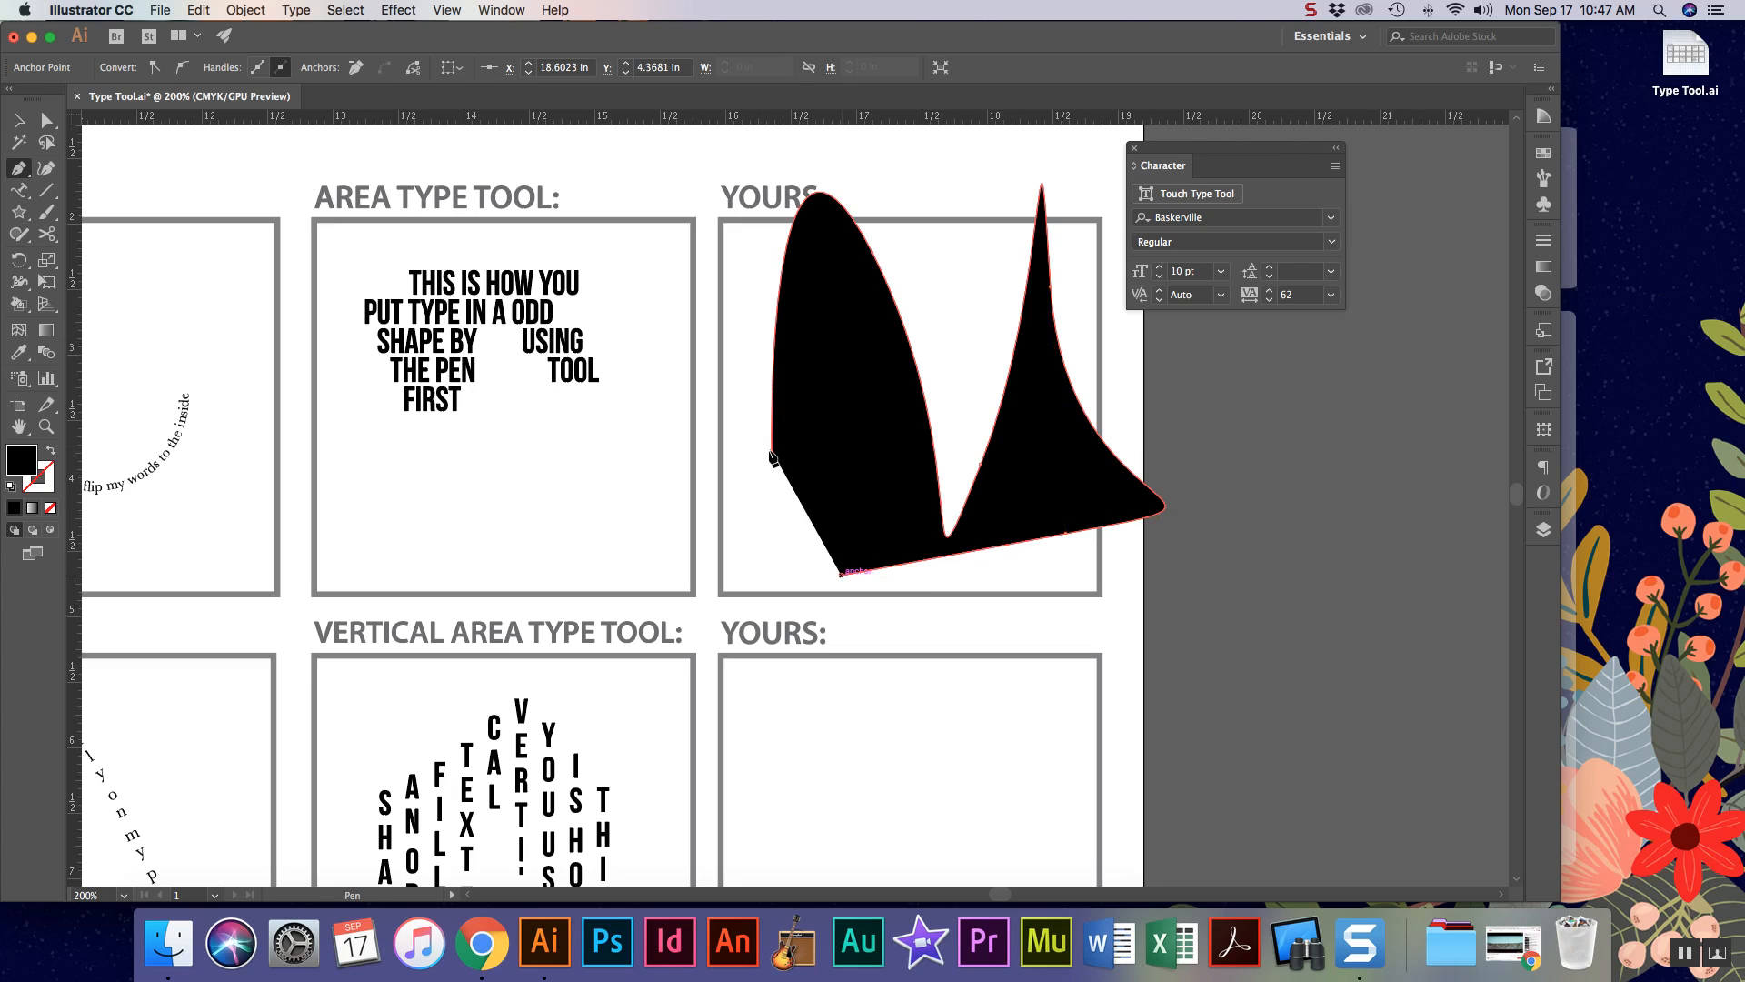
click(772, 450)
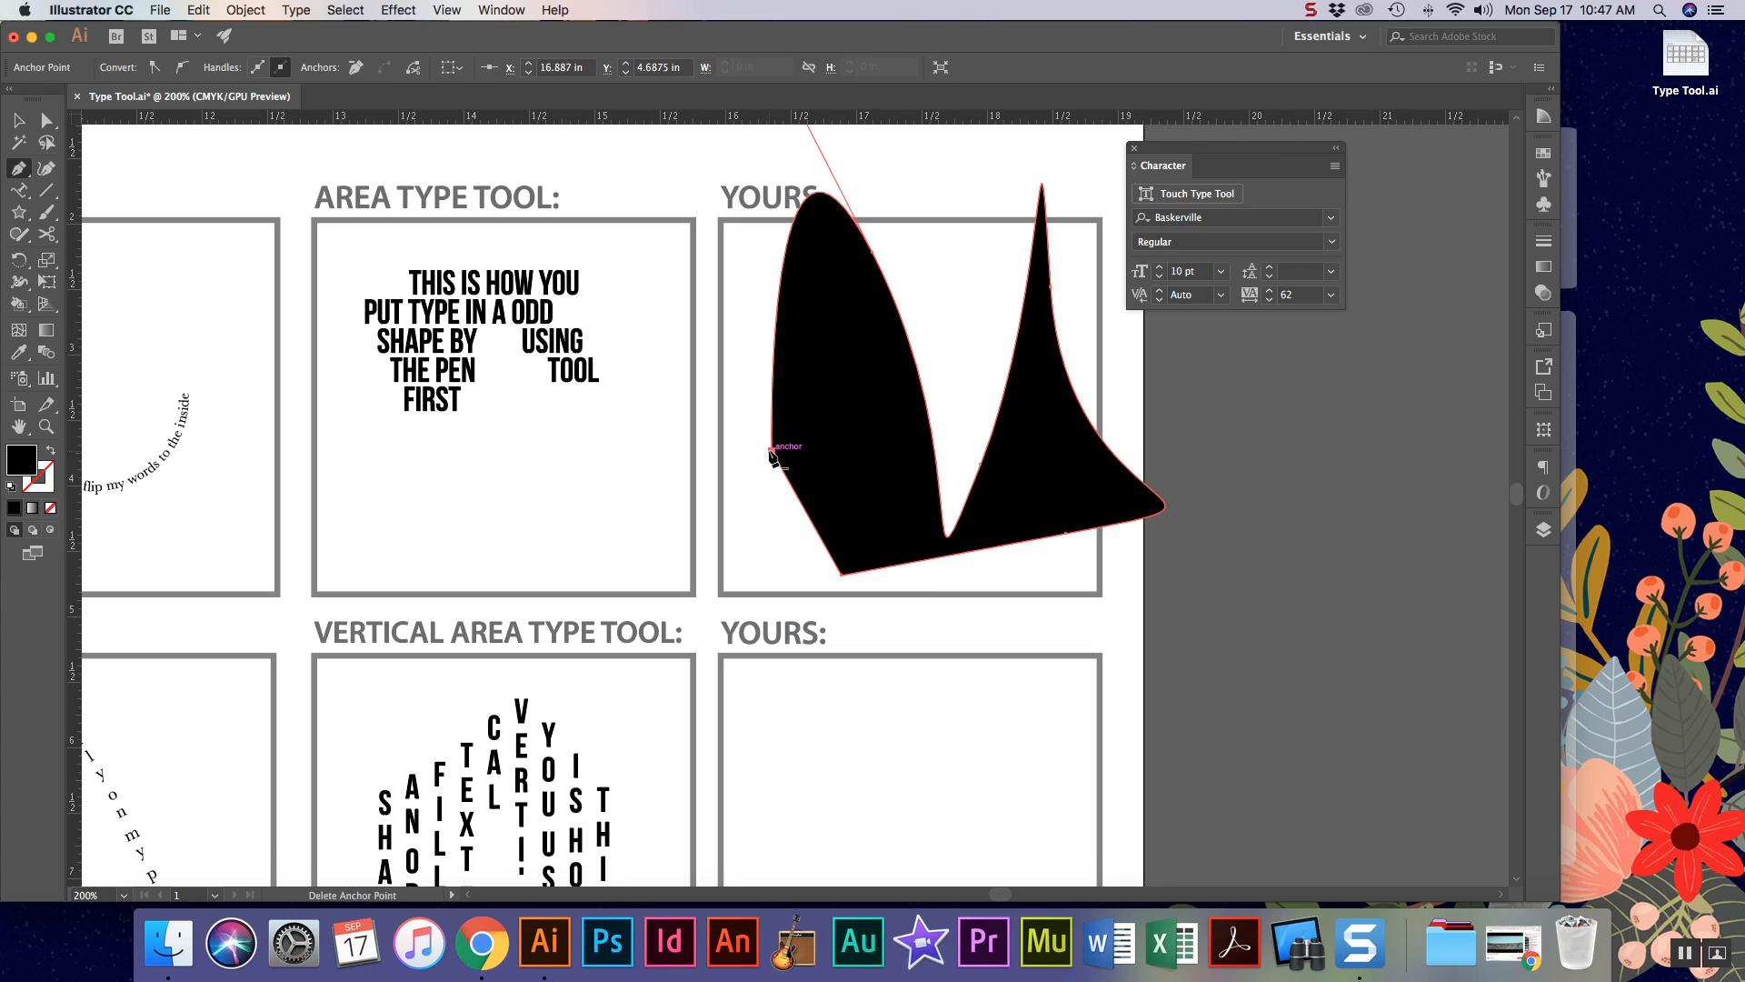
- Add area type inside the black irregular shape reading "now my font is going to fill the shape that I just created. Now when you use this"
click(19, 190)
click(67, 212)
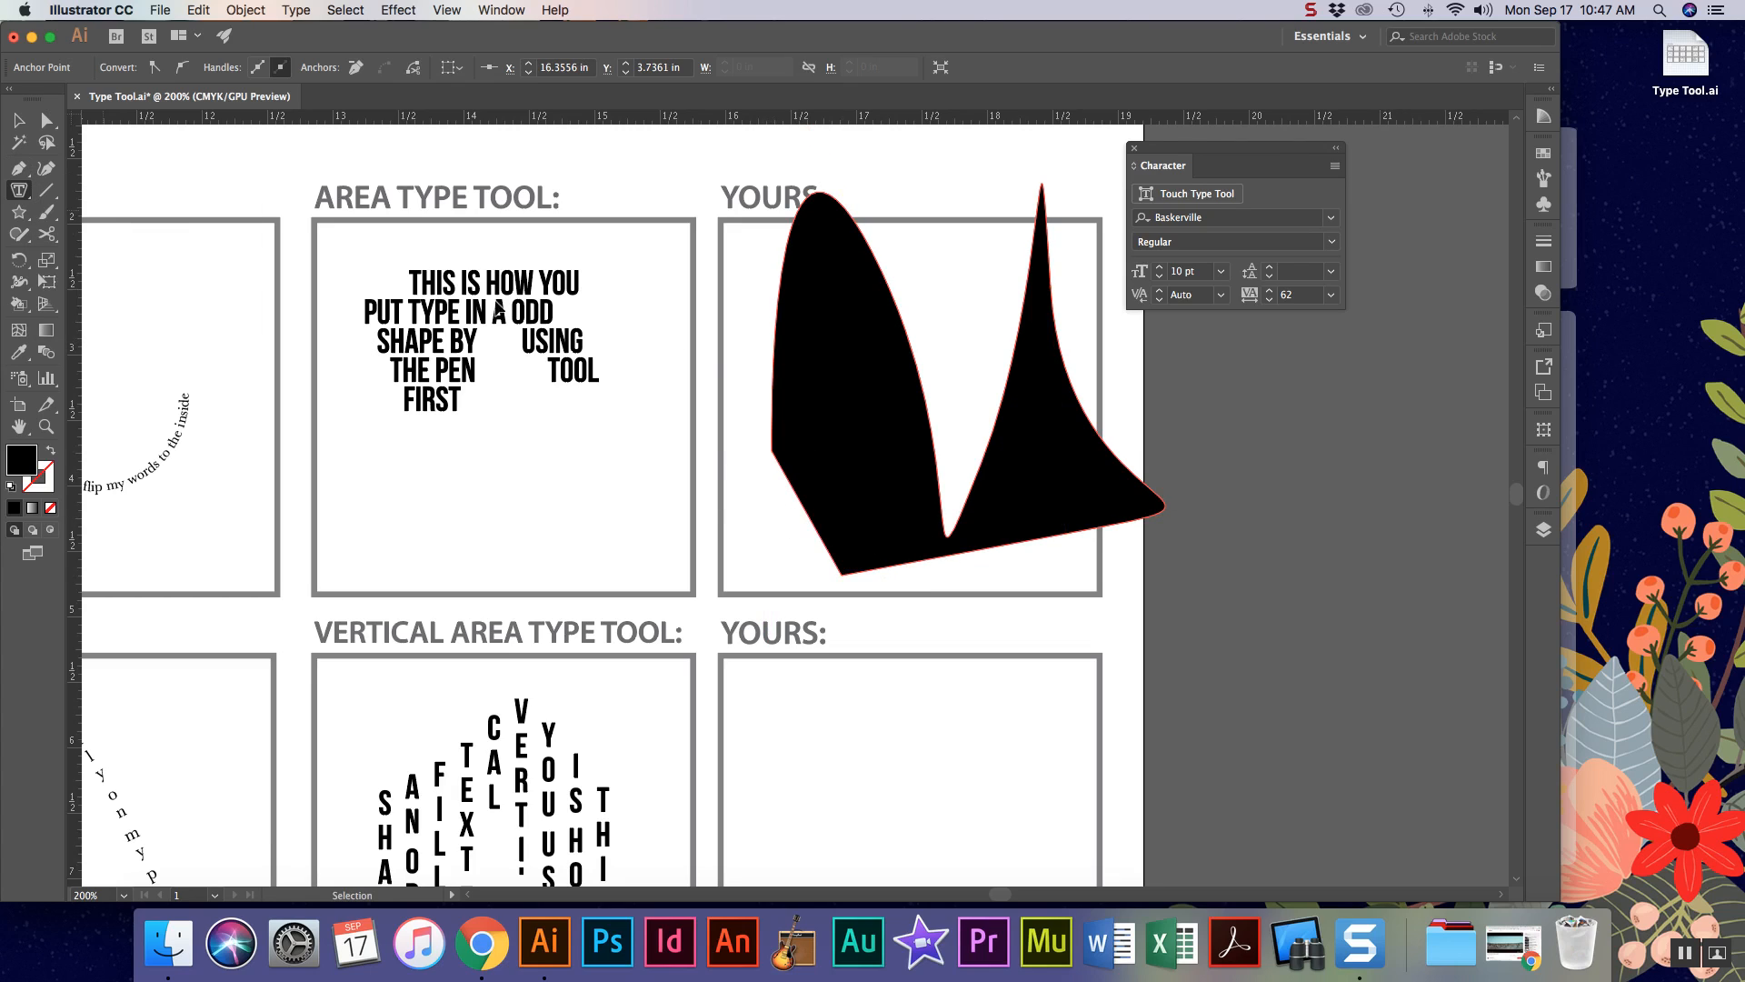
click(783, 344)
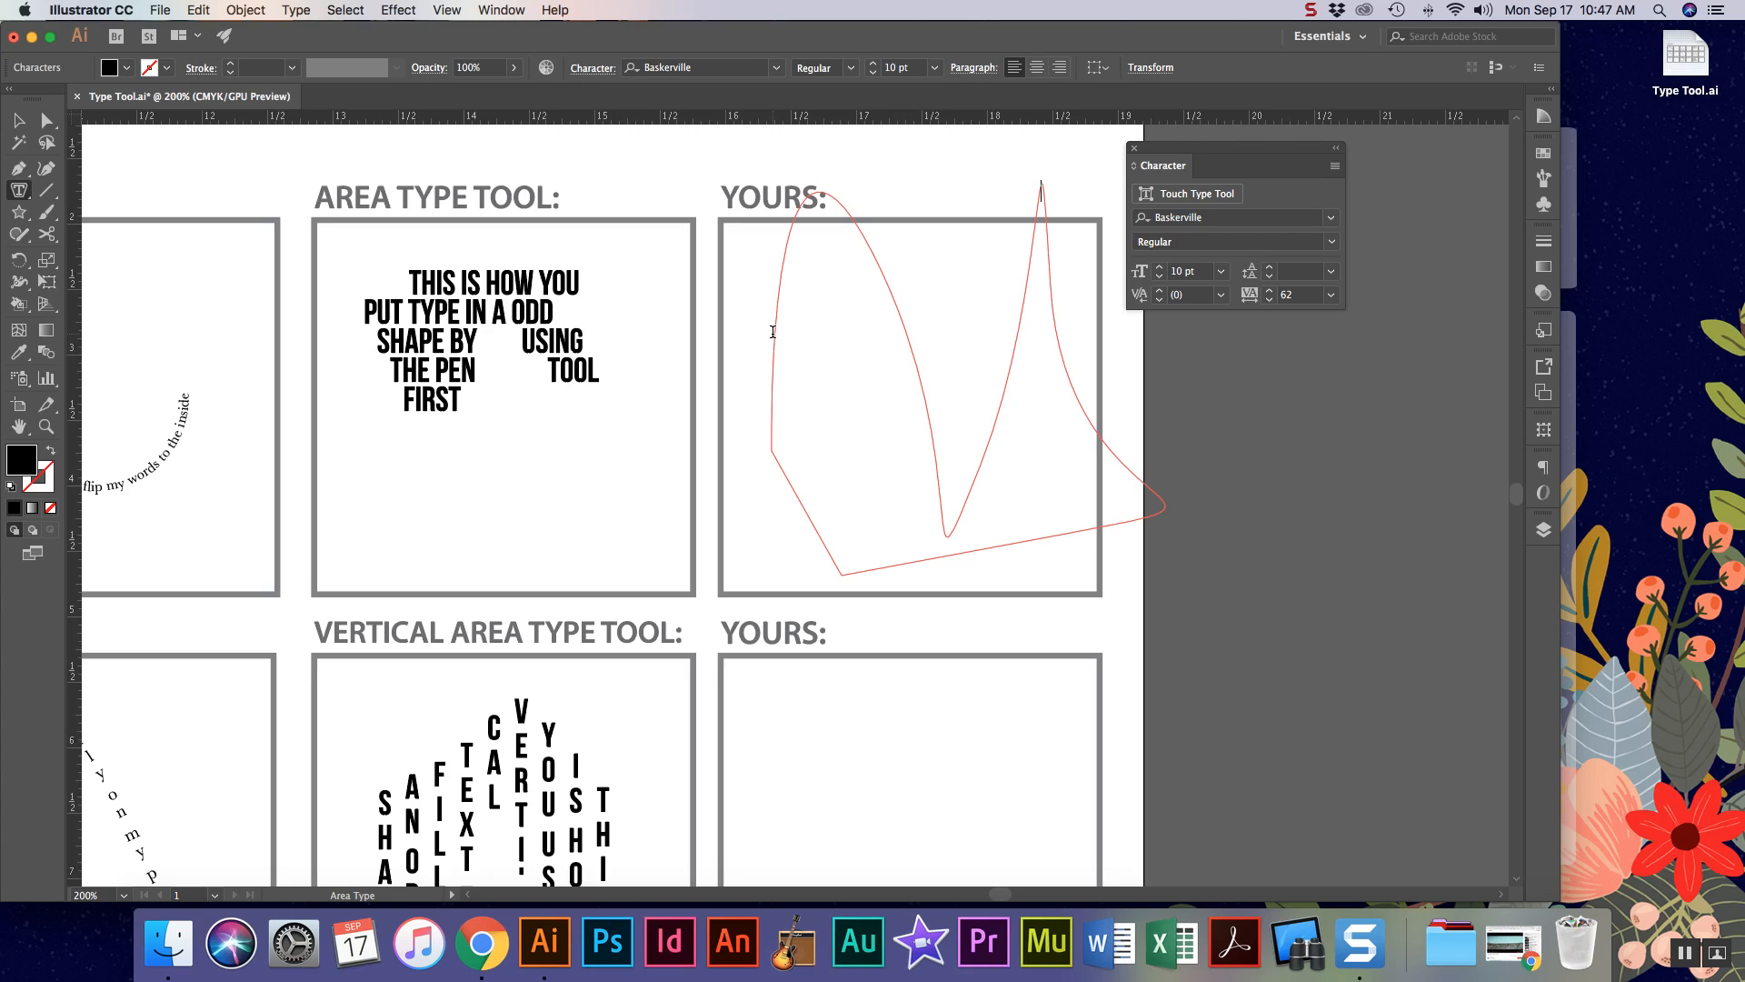
text(how my font is going to fill the shap)
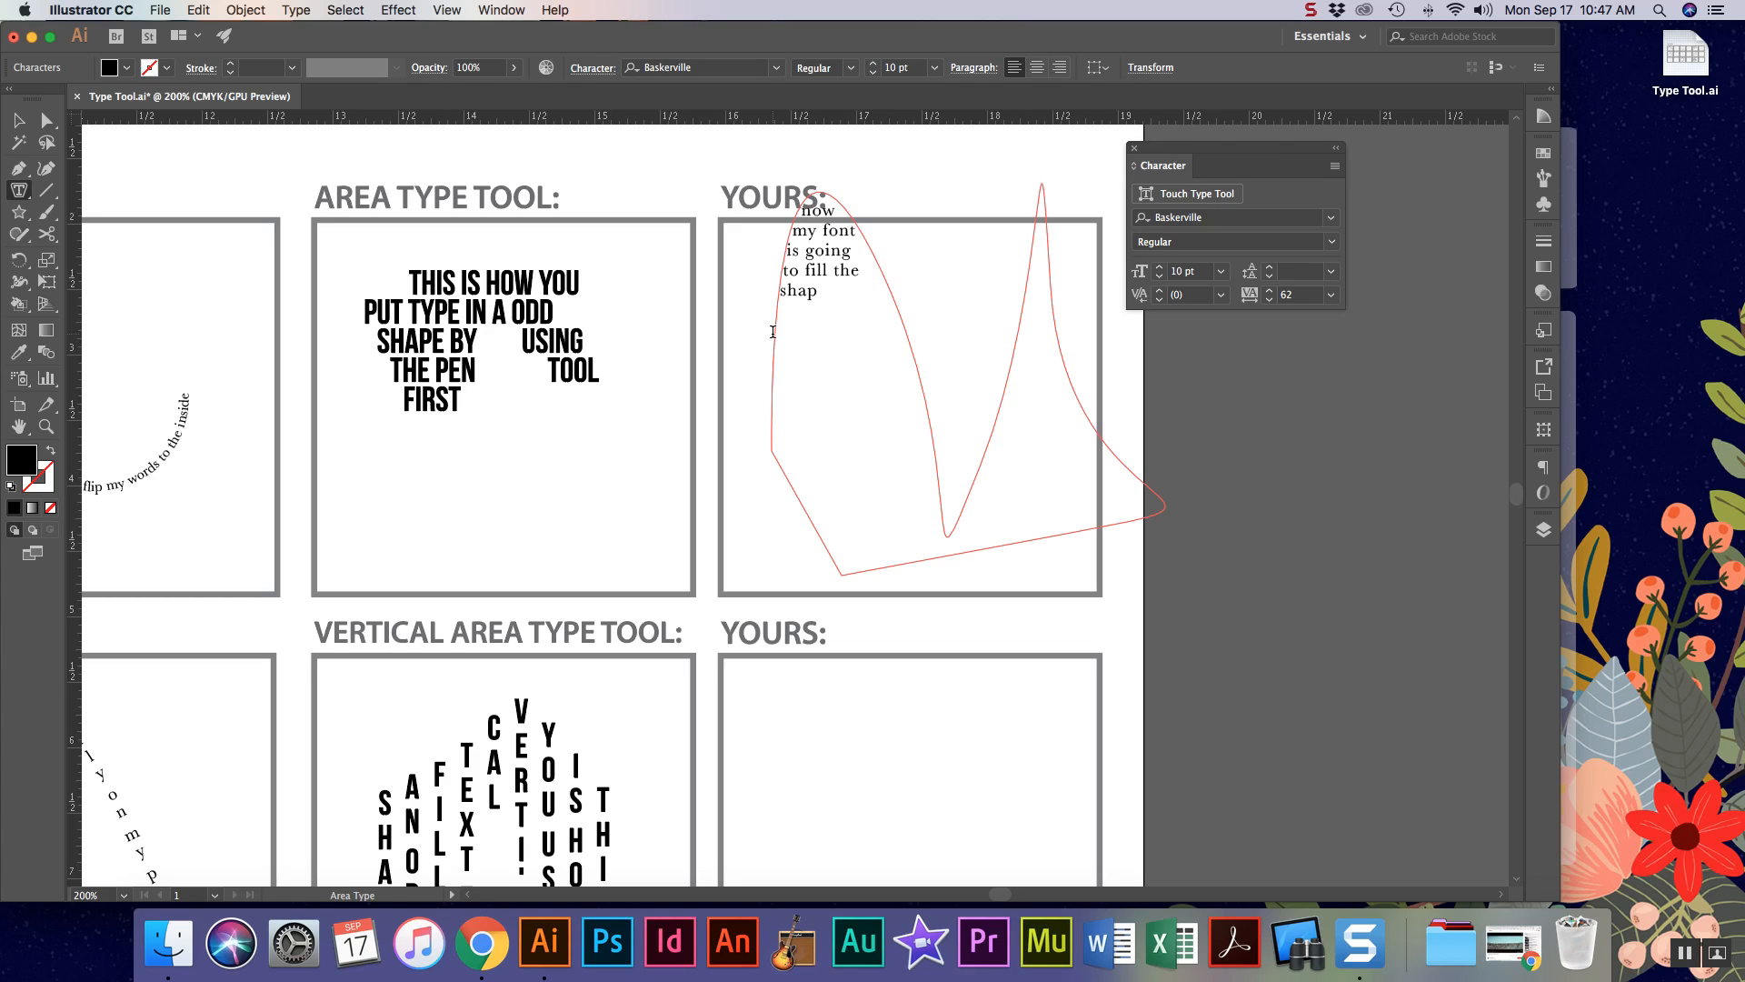
text(e that I just created. Now whe)
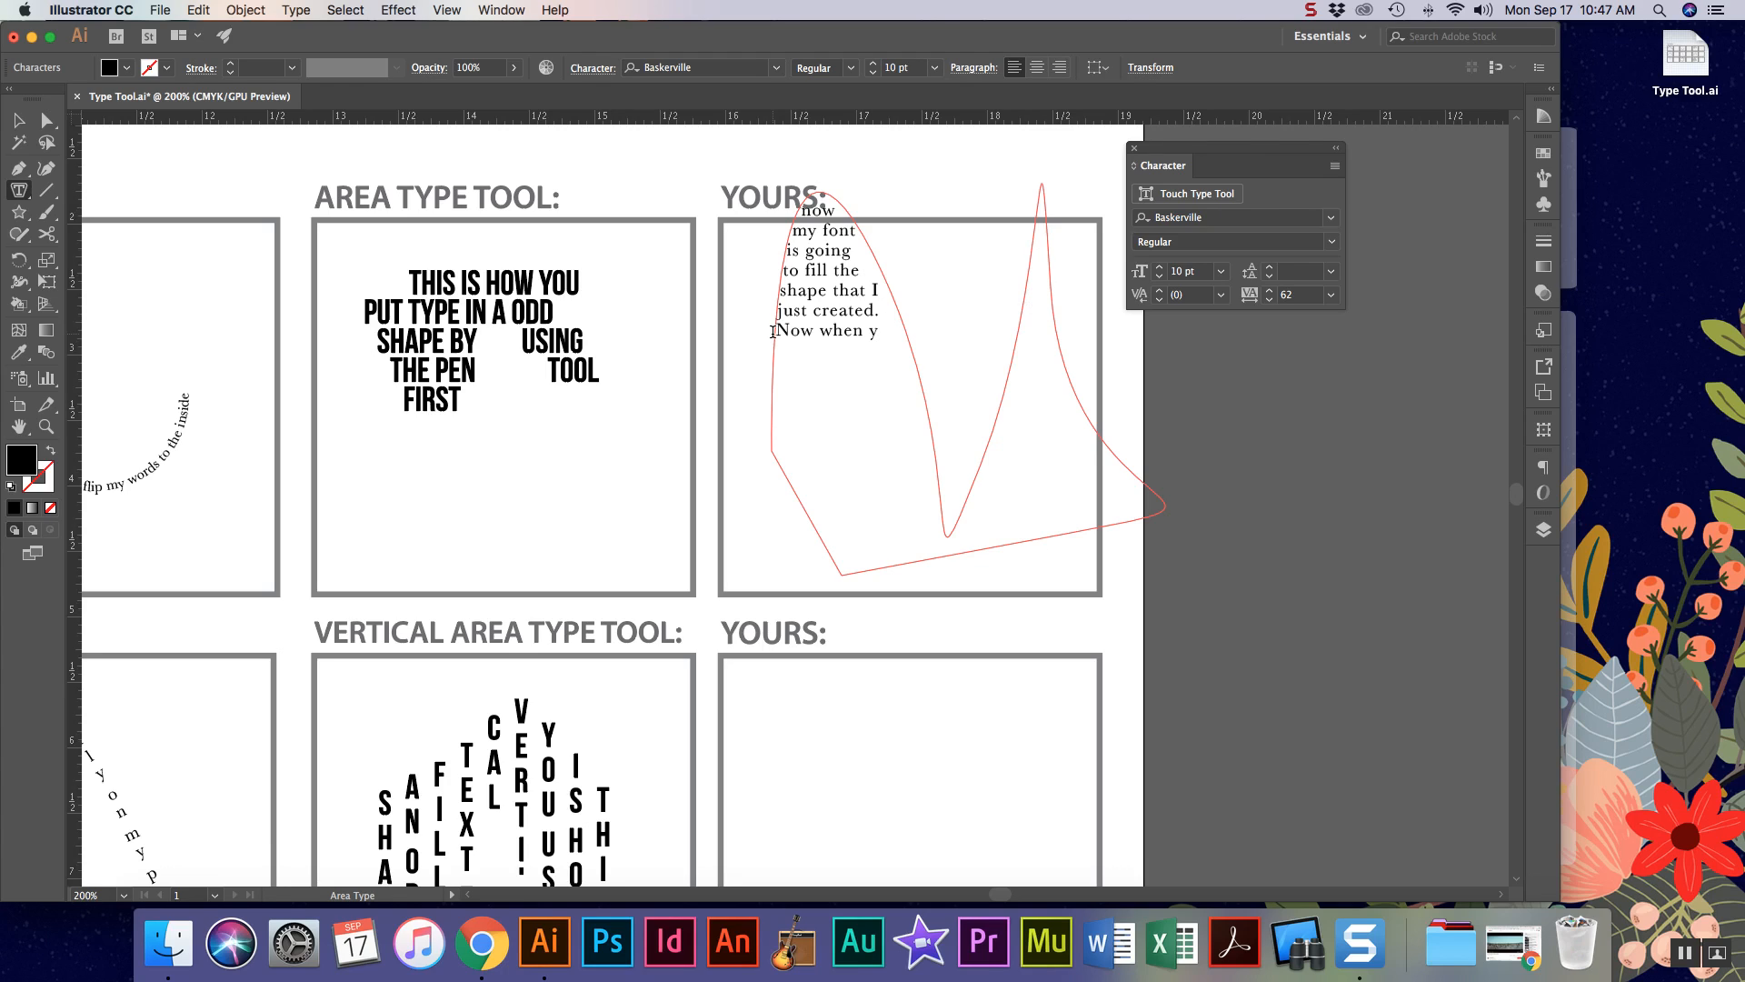
text(n you use this)
- Reshape the area type's outline by adjusting a curve handle and deleting the anchor point on the slope between the two peaks
click(981, 464)
drag(980, 465, 957, 340)
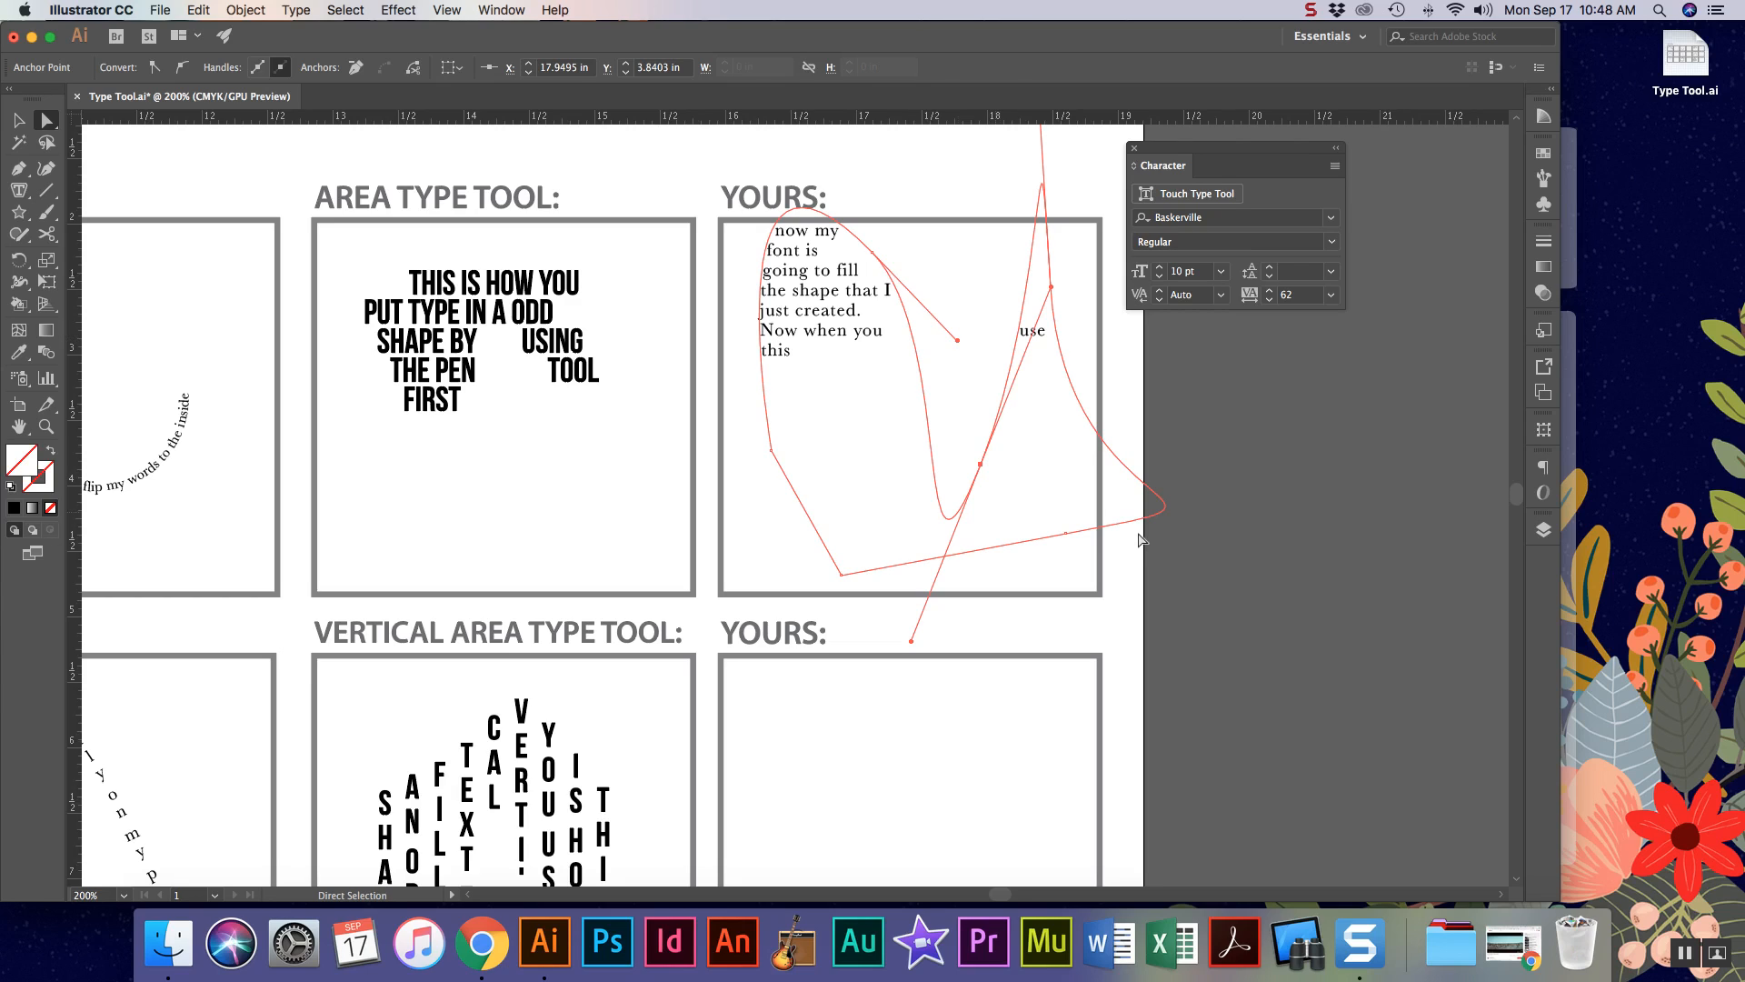
click(18, 168)
click(100, 211)
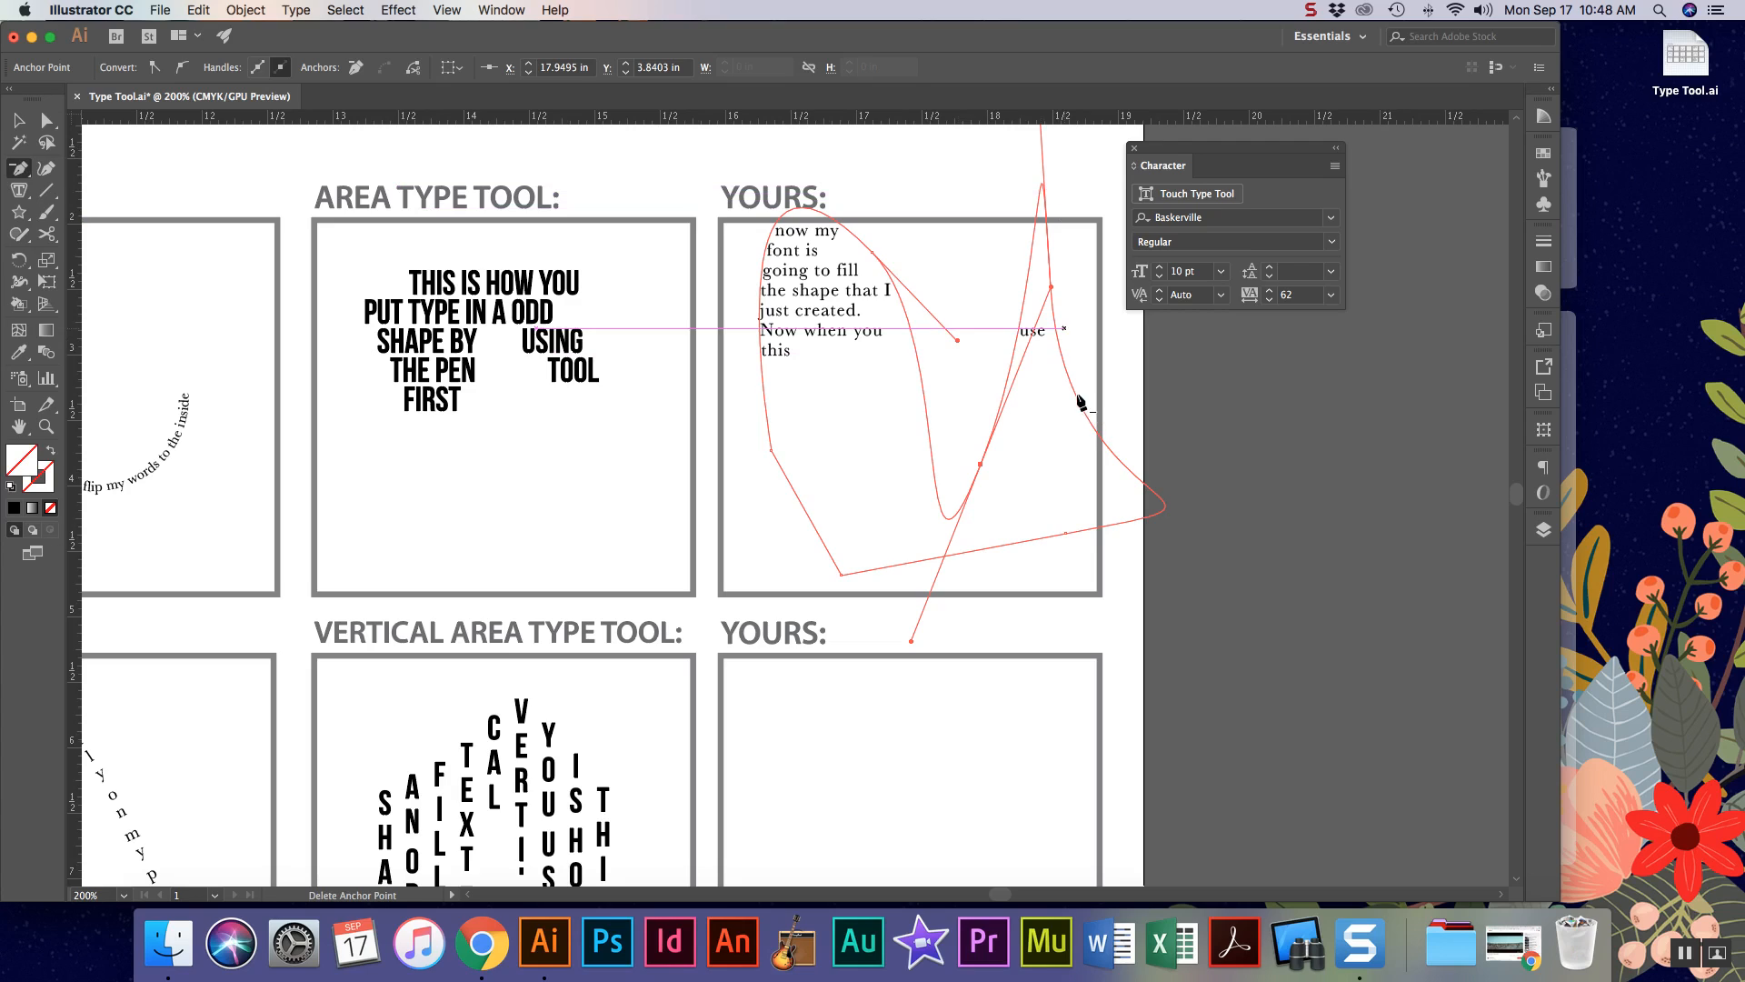
click(980, 466)
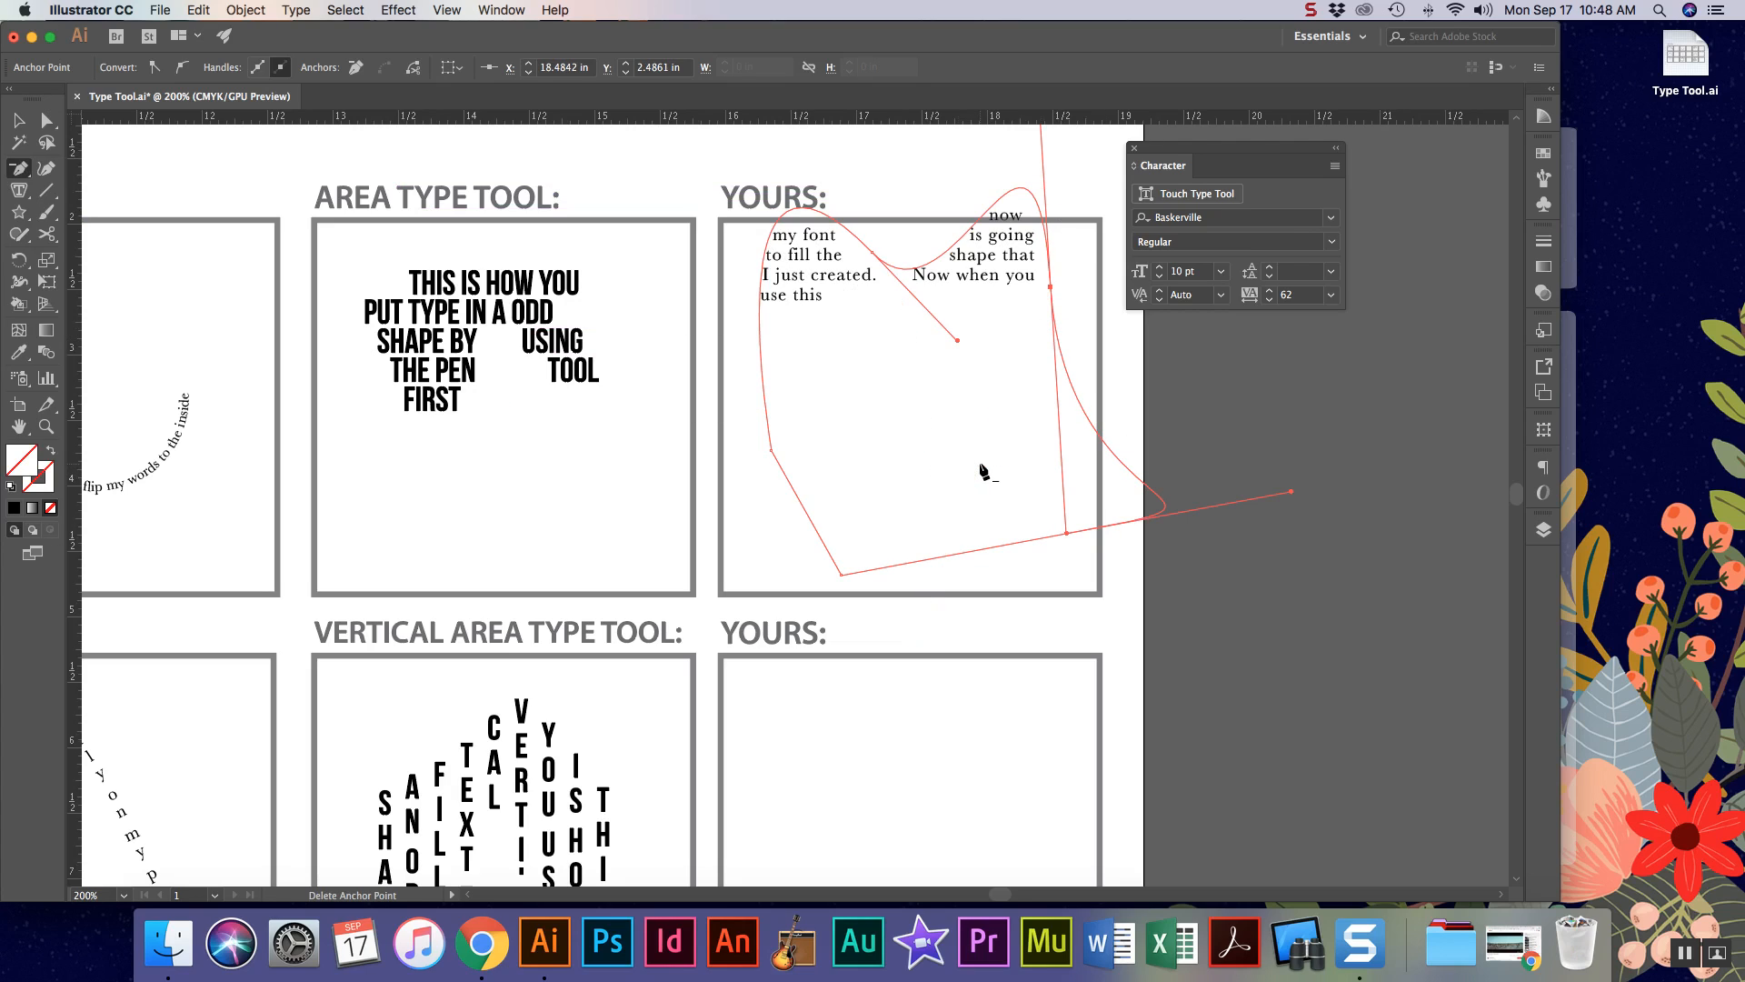
- Shrink the area type shape, move it inside its practice box, narrow it and deselect it
click(28, 120)
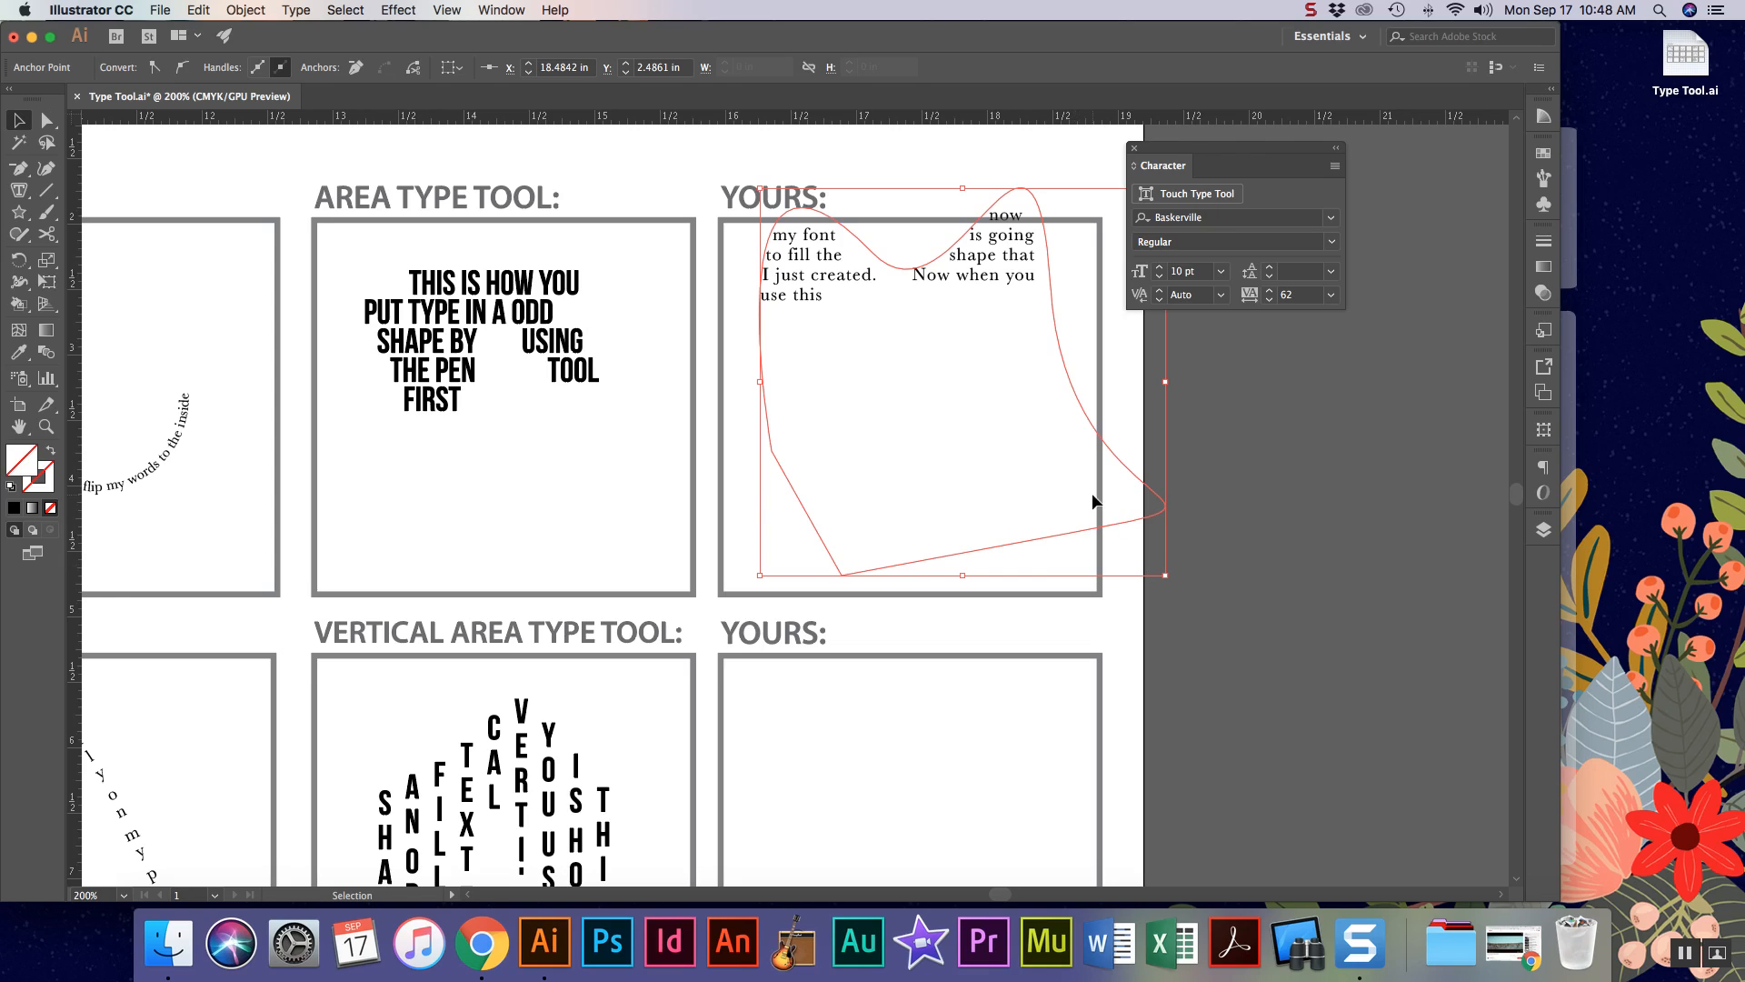
drag(1165, 575, 1054, 469)
drag(871, 243, 883, 302)
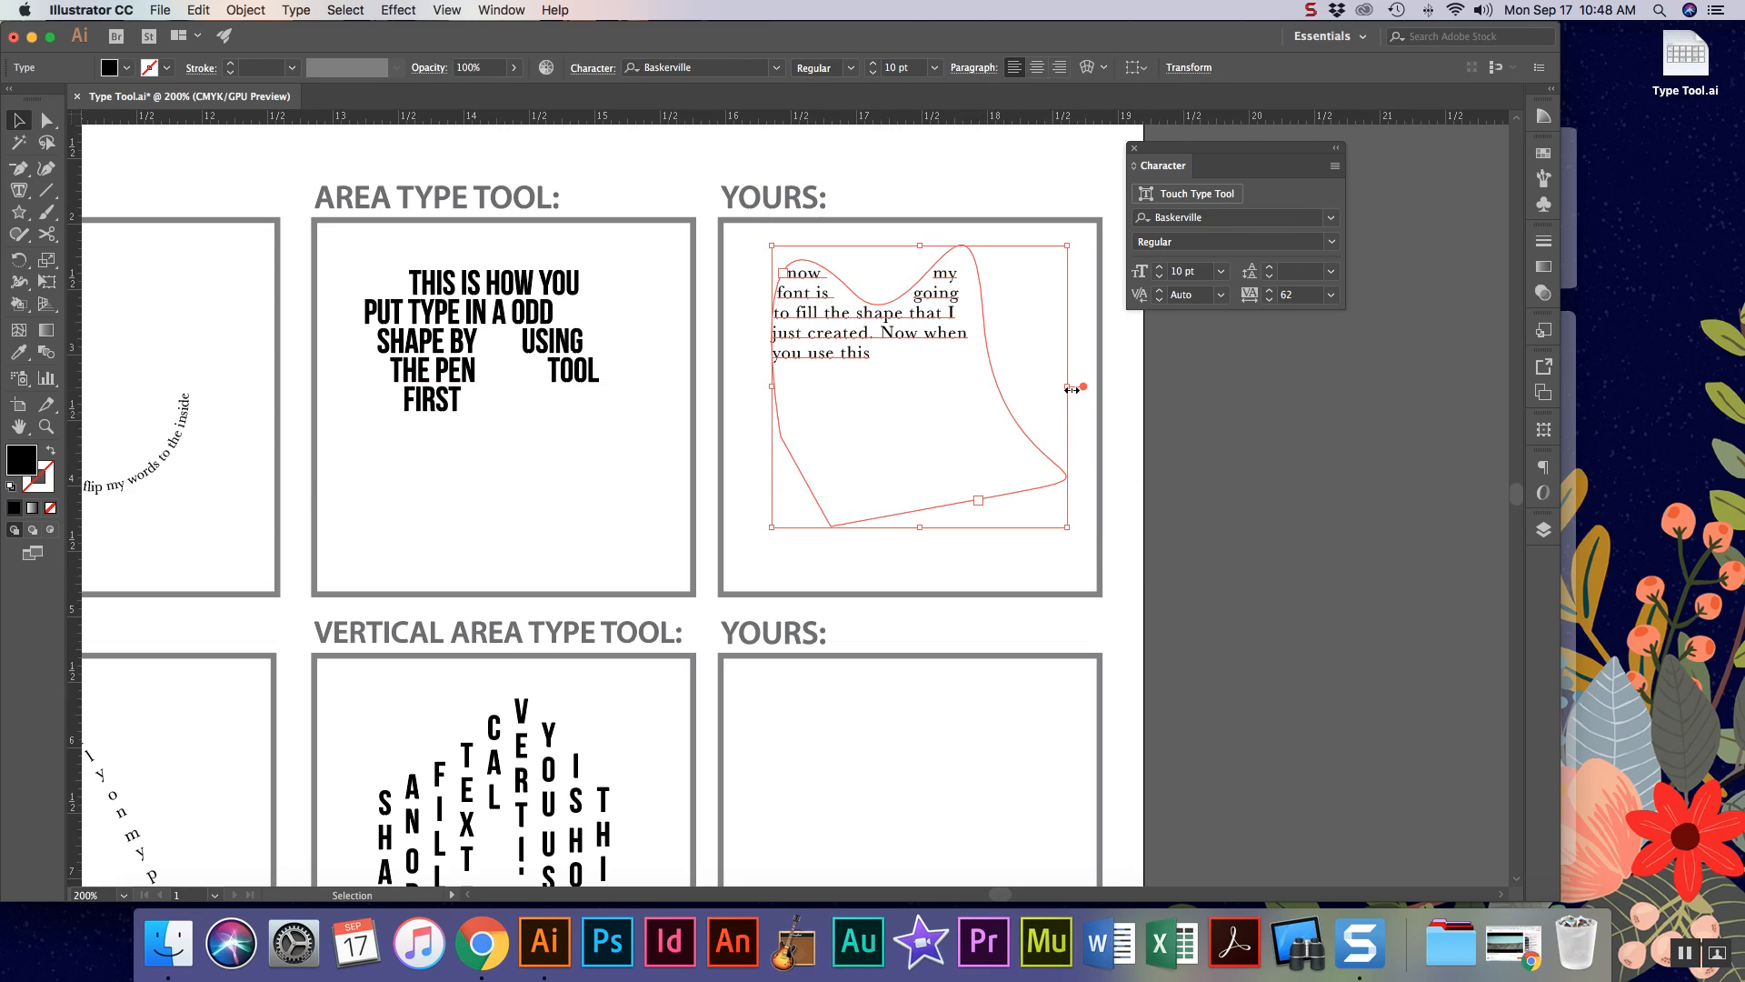
drag(1072, 389, 974, 380)
click(1035, 522)
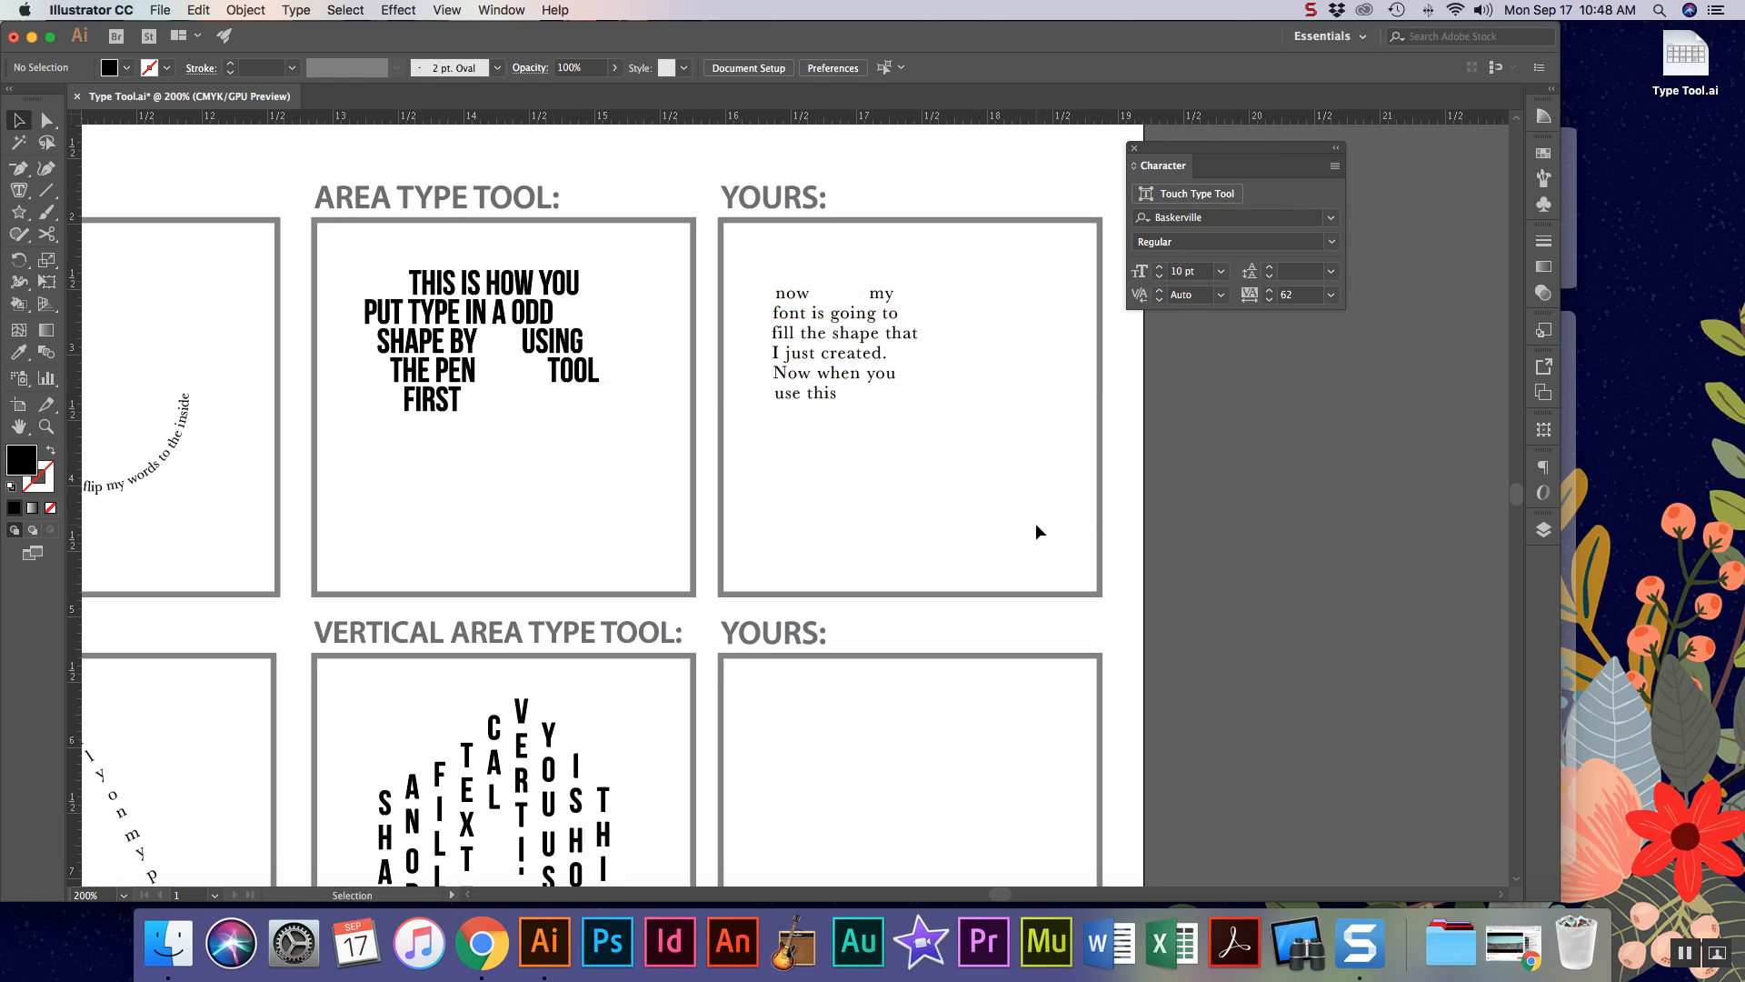
- Draw a closed, straight-sided polygon with a notch in its lower edge in the Vertical Area Type Tool practice box using the Pen tool
scroll(779, 618, down, 5)
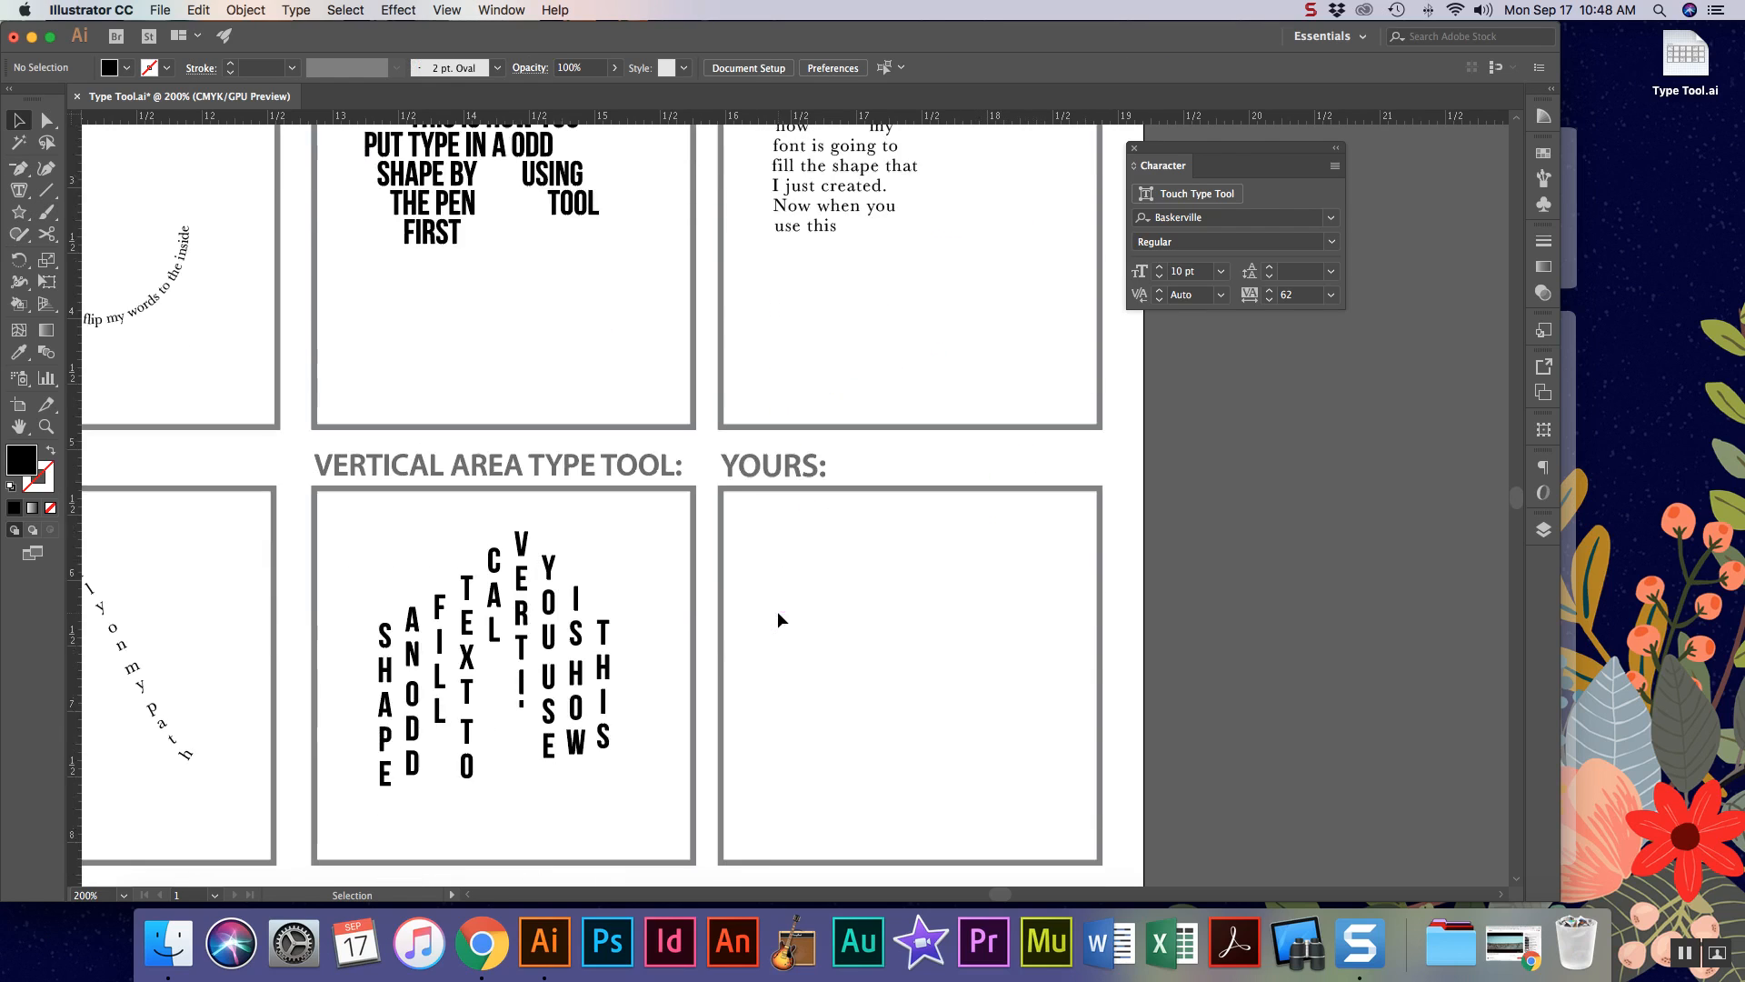
click(14, 192)
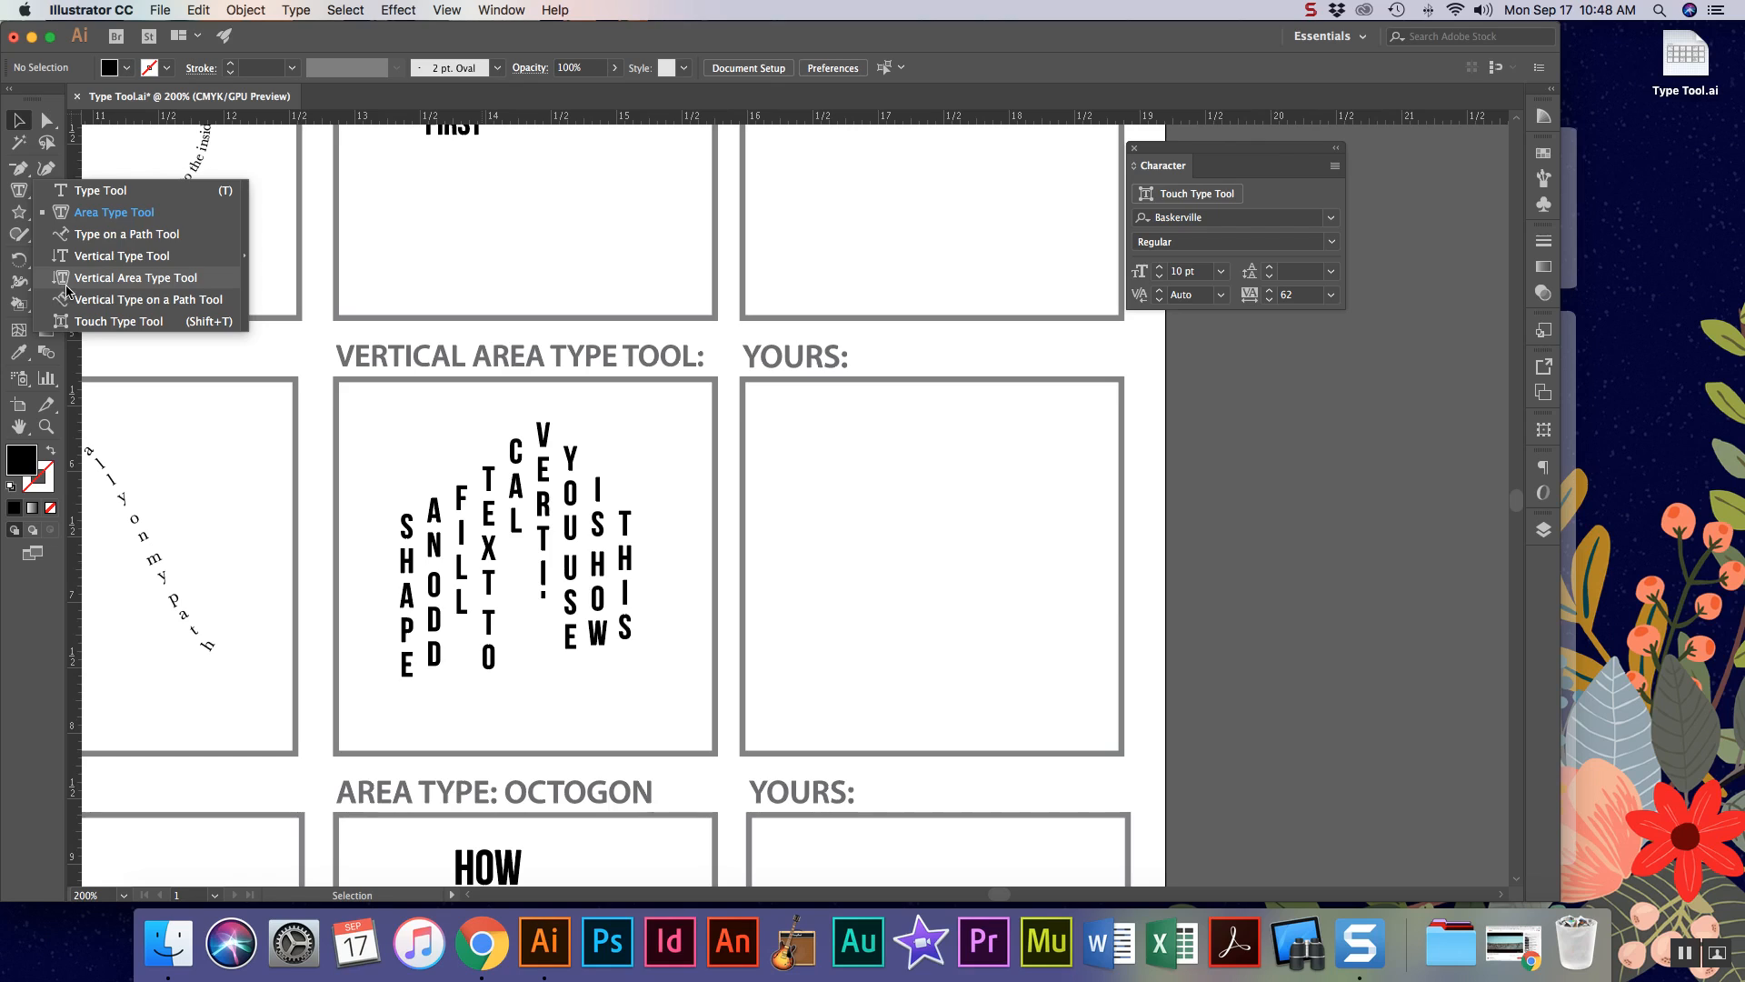
click(18, 168)
click(100, 168)
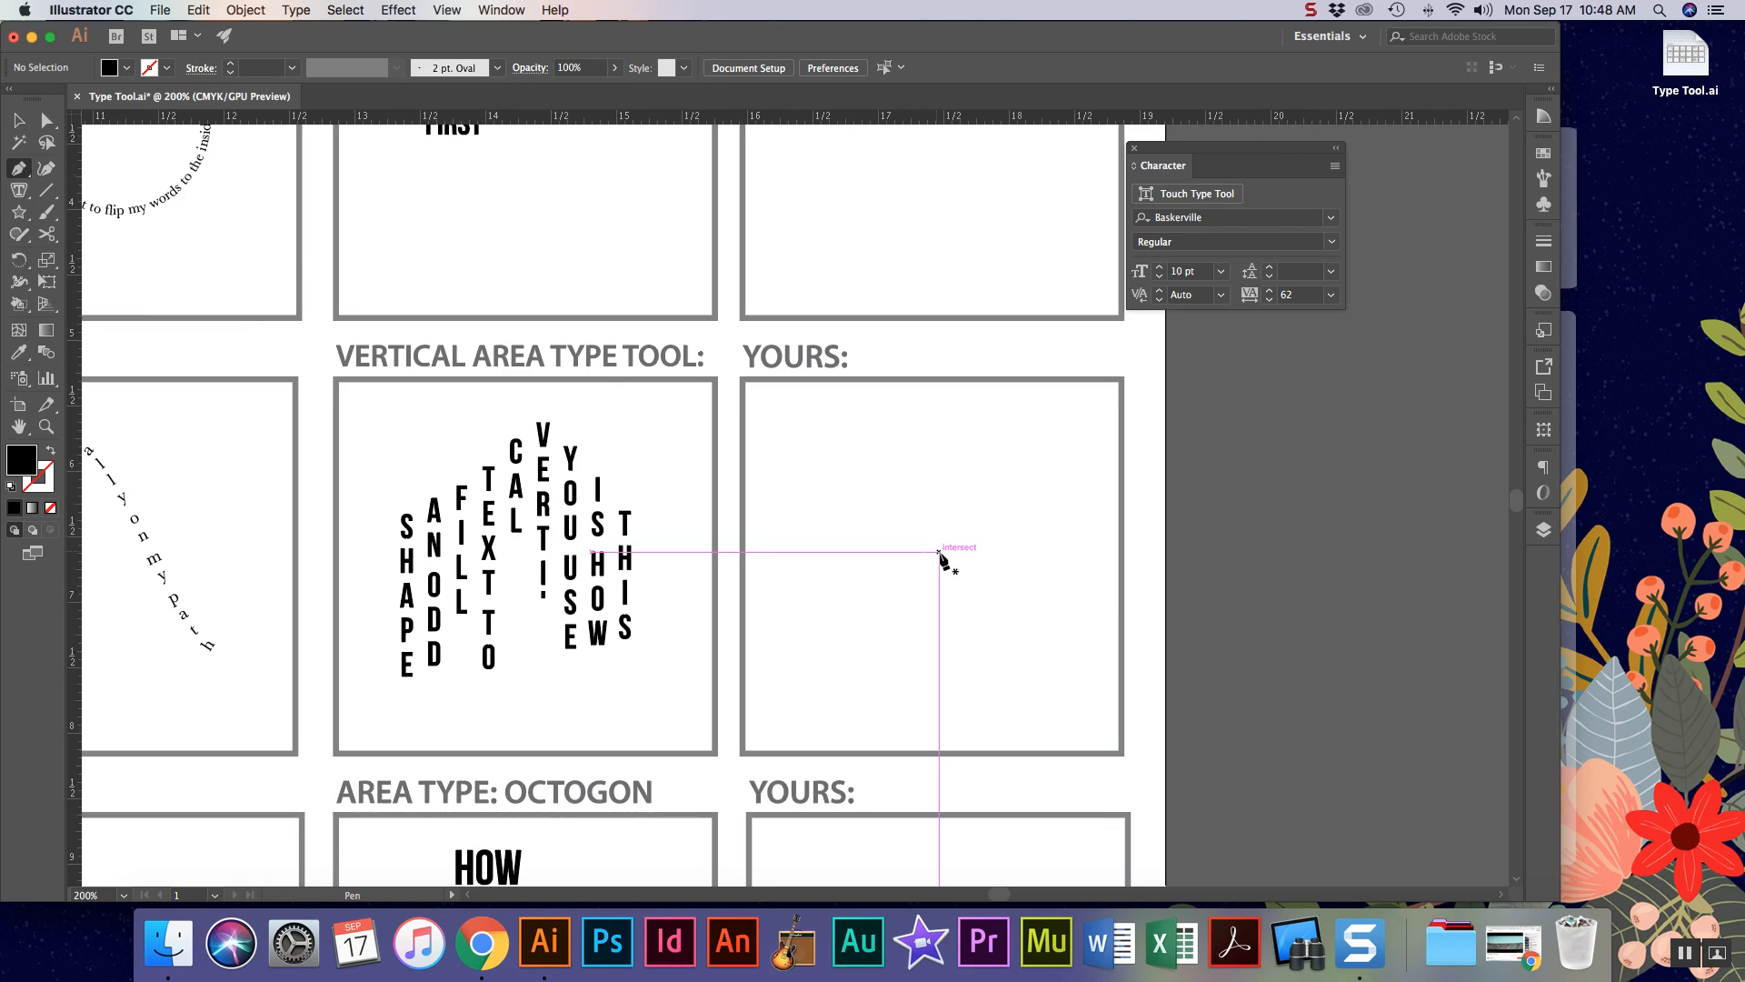
click(823, 668)
click(850, 446)
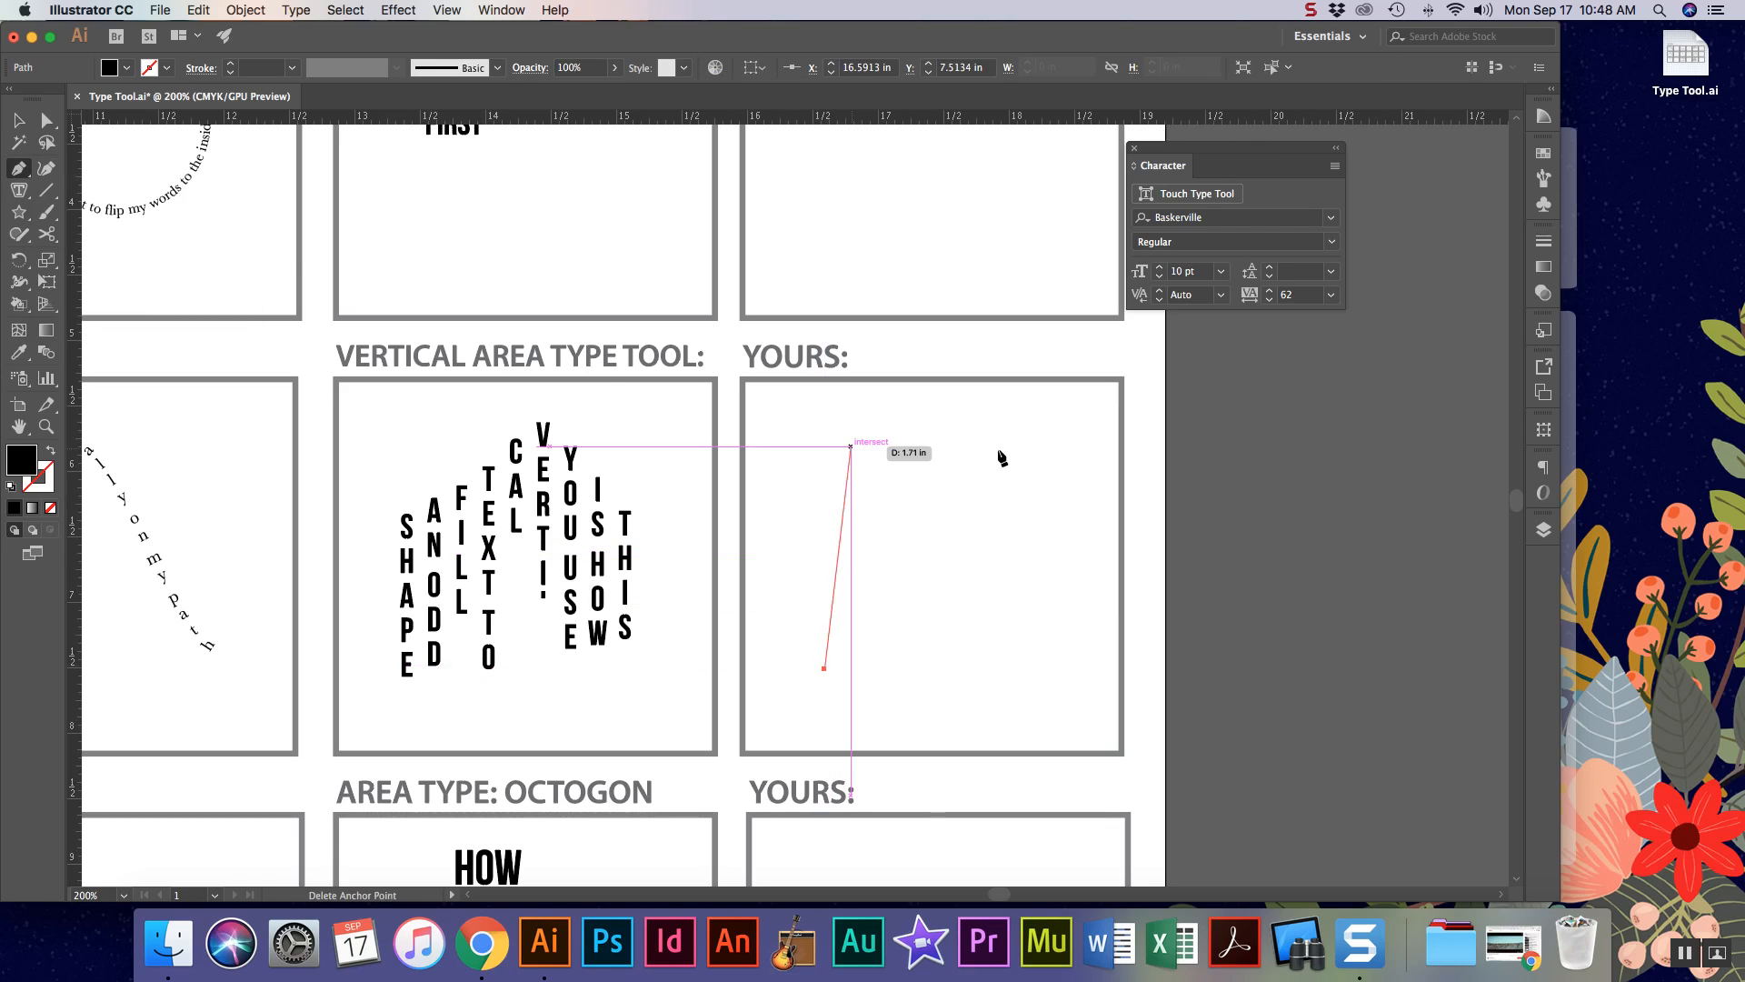
click(998, 450)
click(1067, 566)
click(1018, 689)
click(902, 696)
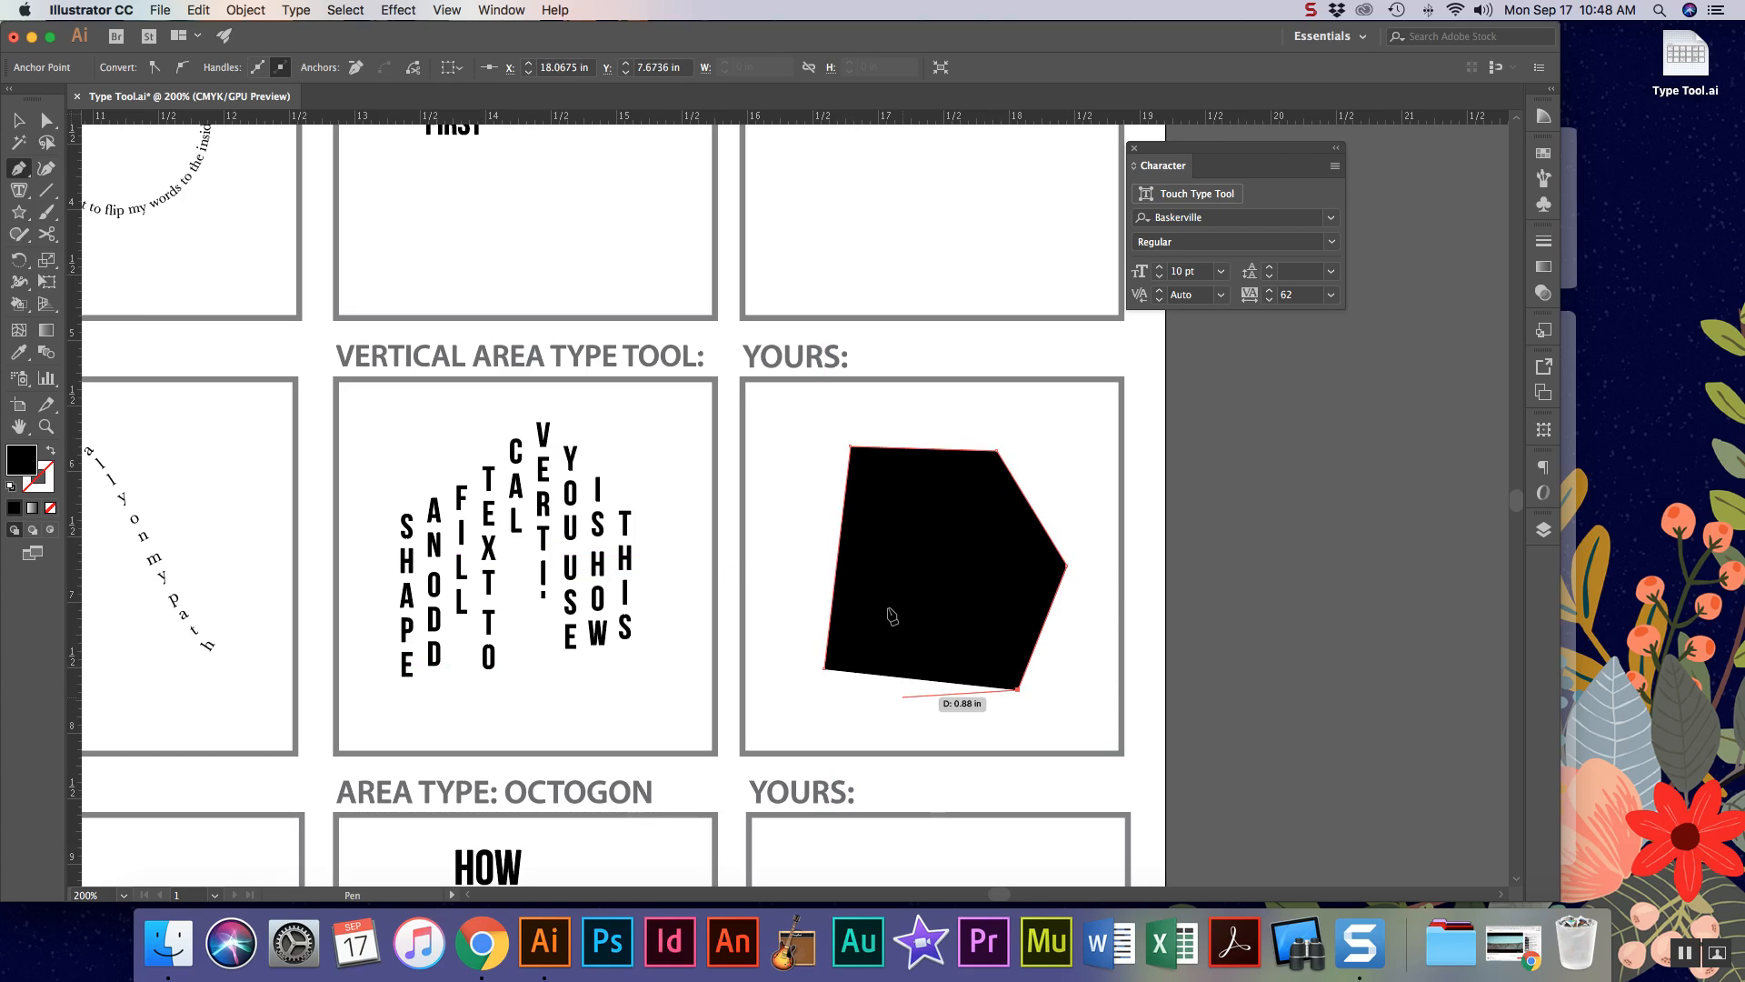
click(886, 590)
click(823, 668)
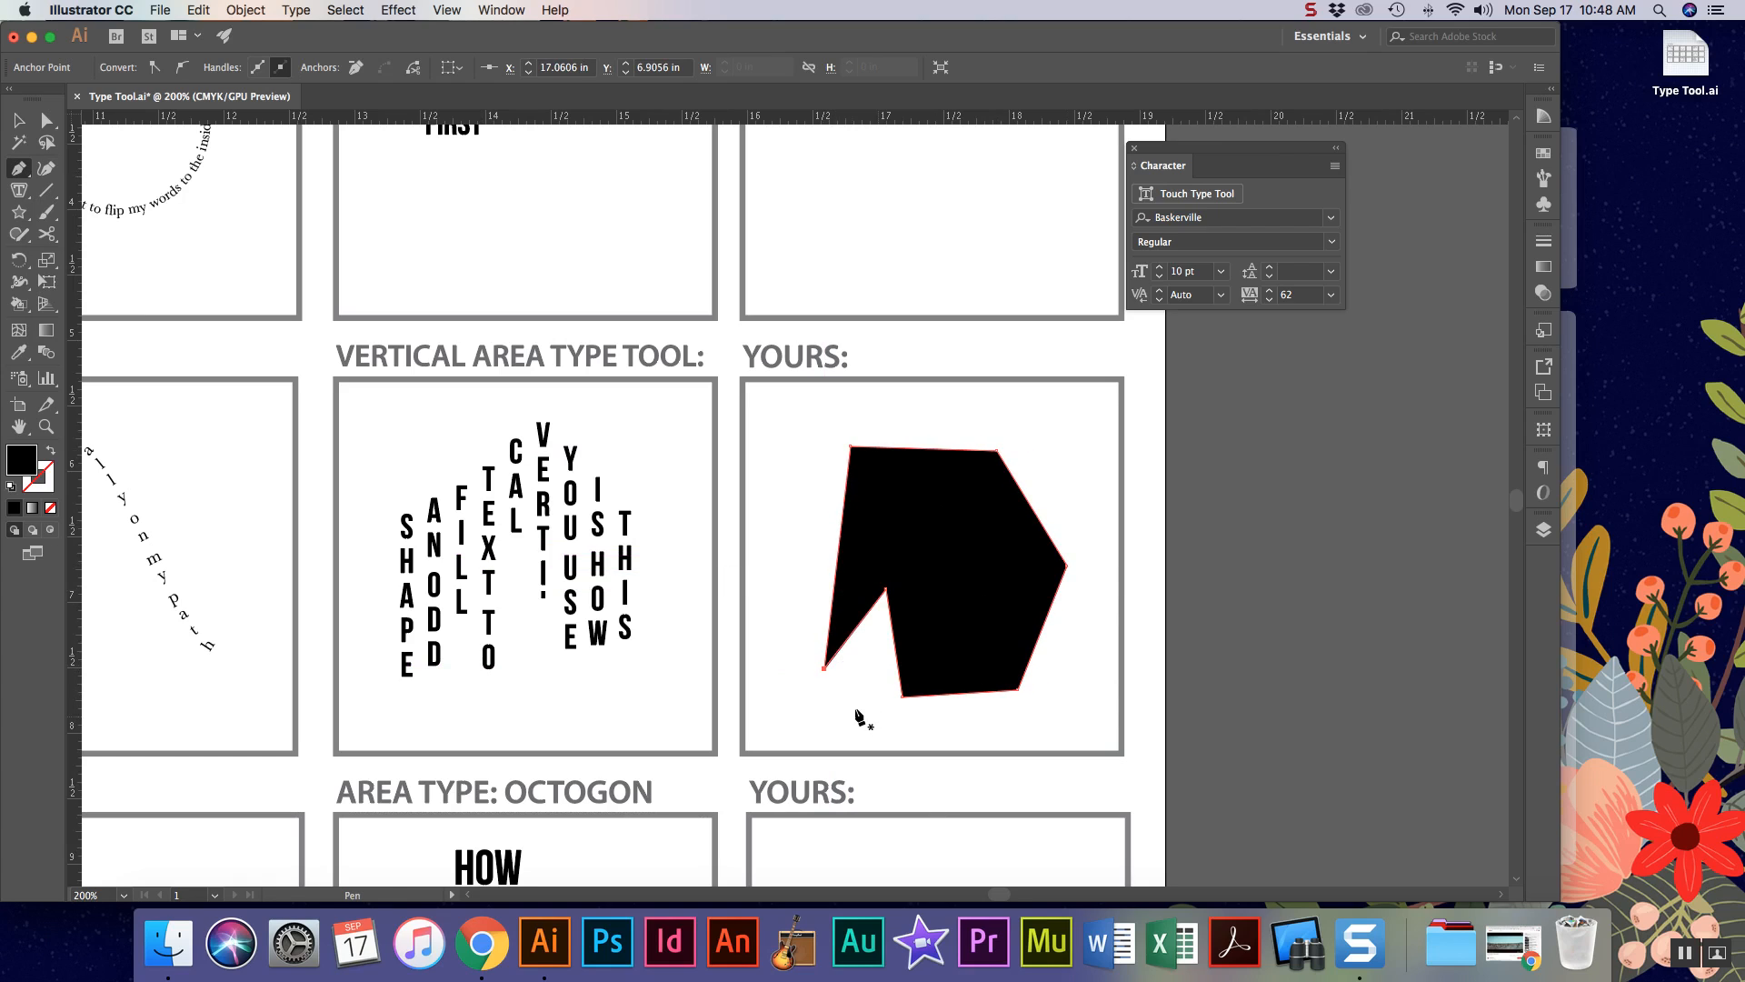
- Fill the notched polygon with vertical area type reading "but htis time th font will be veritcal~!"
drag(20, 188, 91, 281)
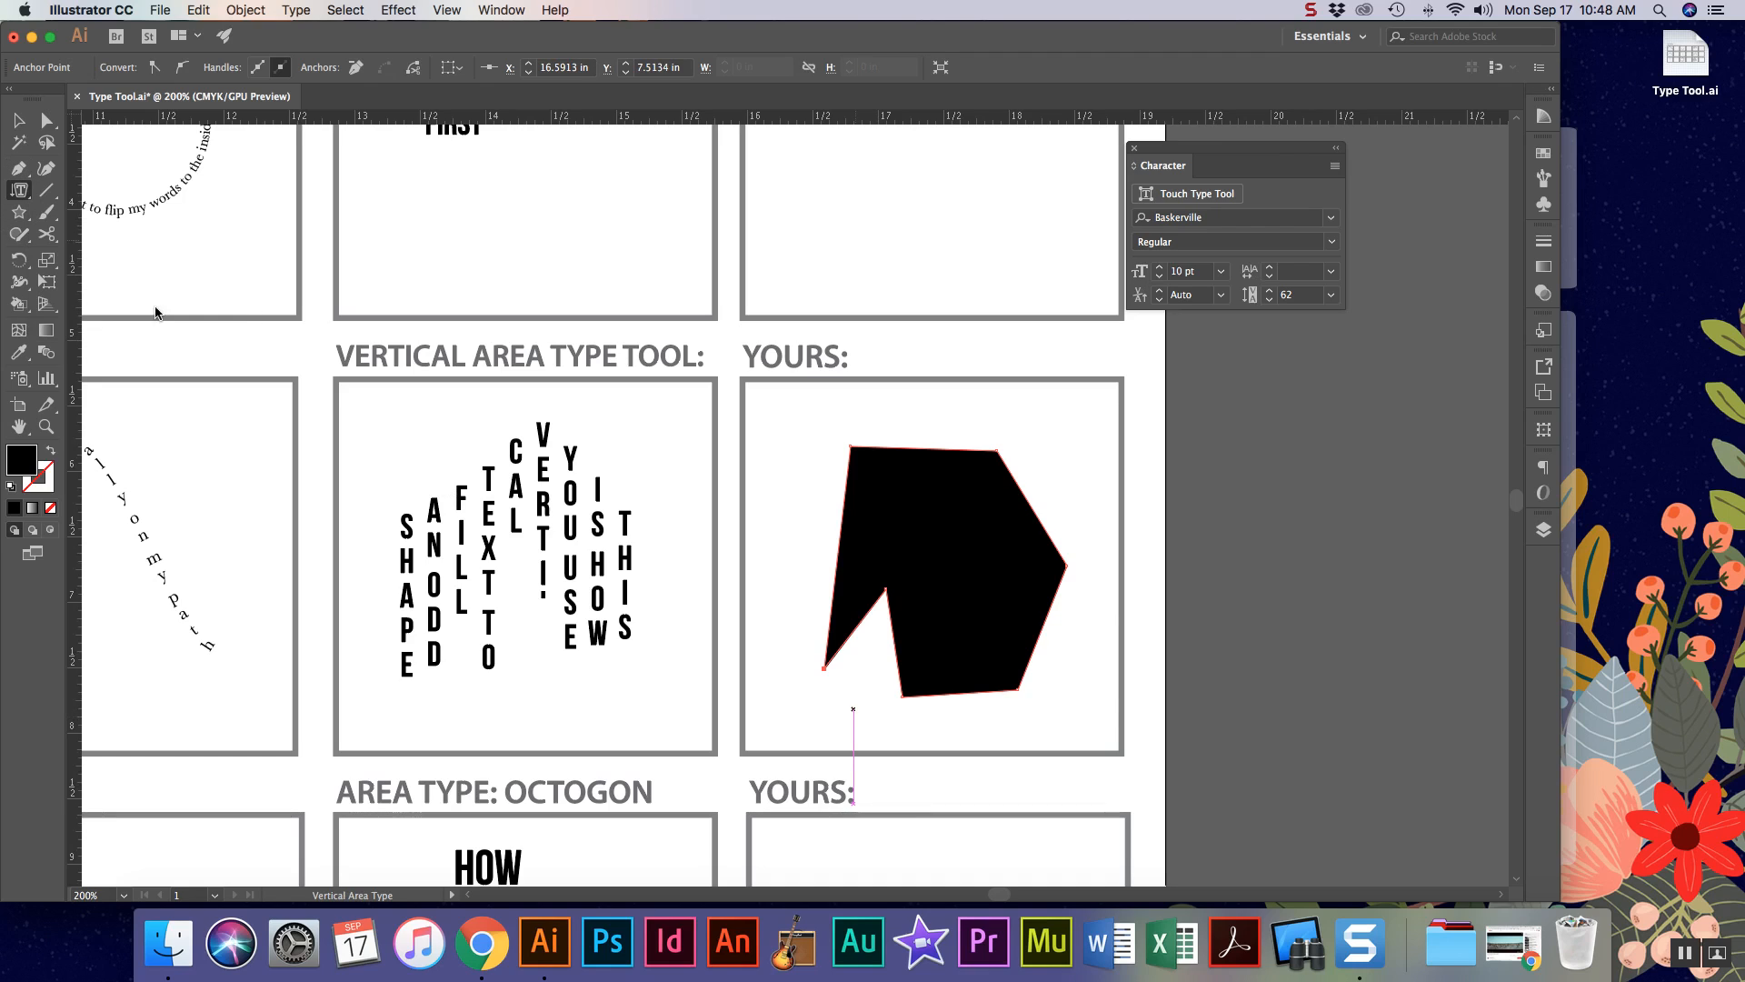
click(859, 450)
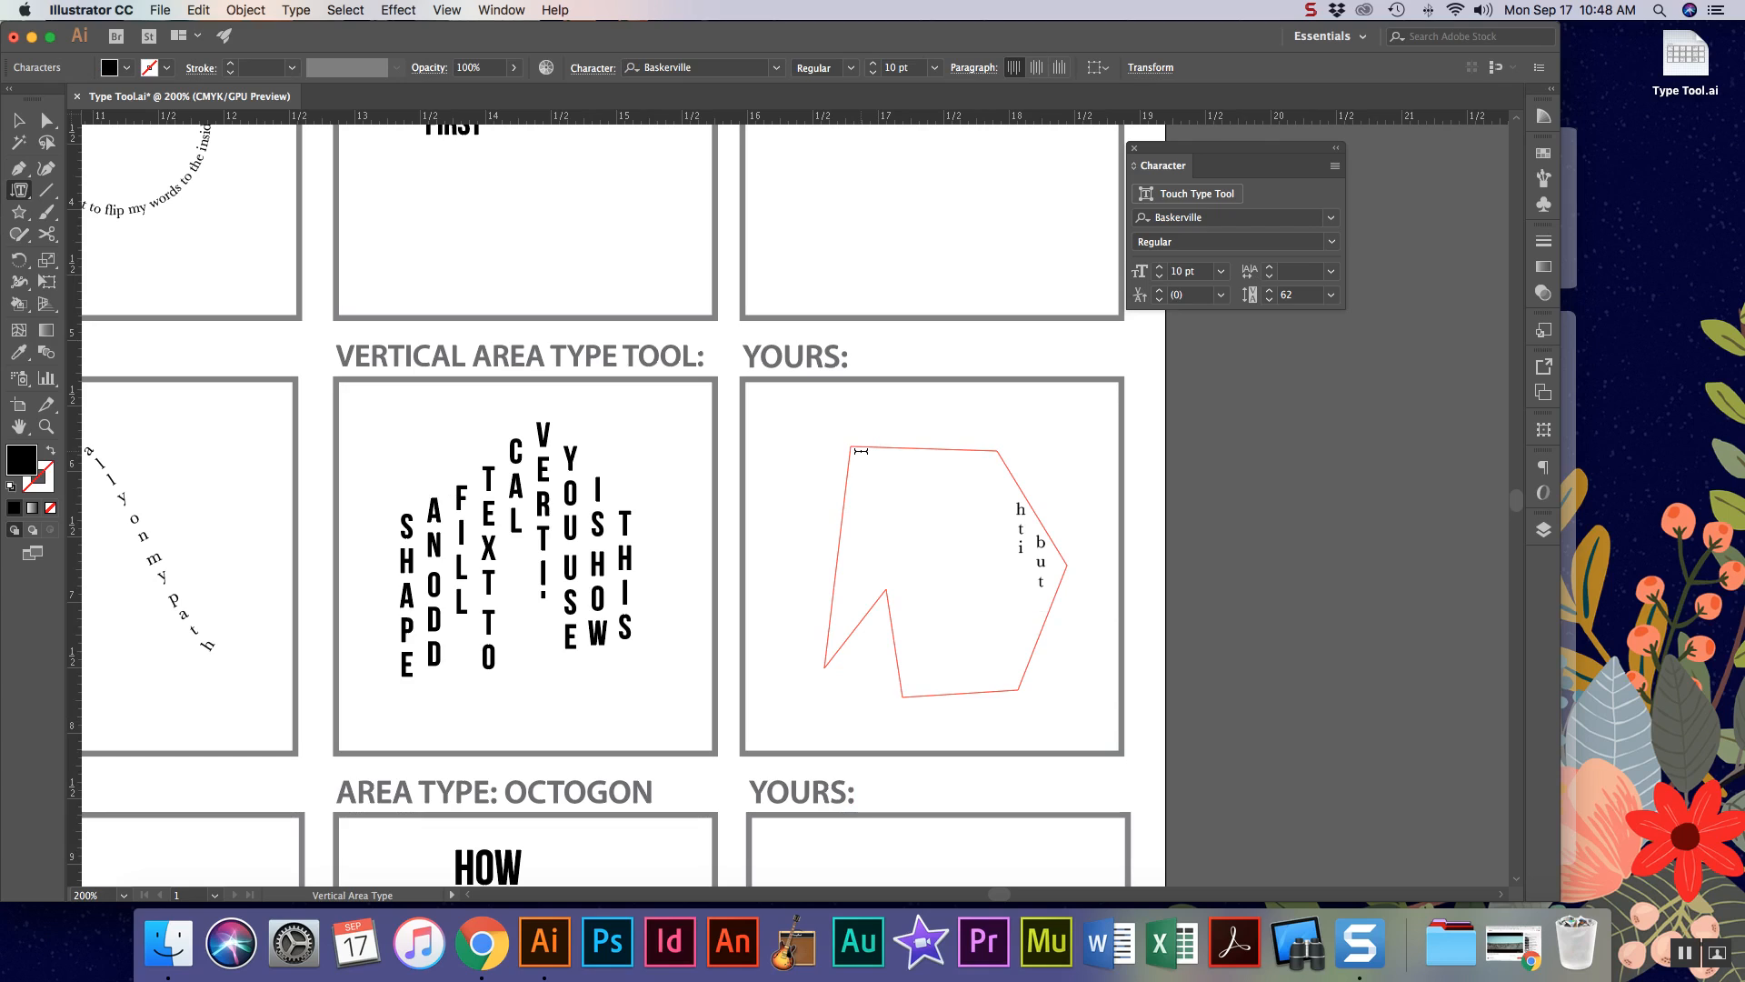
text(but htis time th font will be veritcal~!)
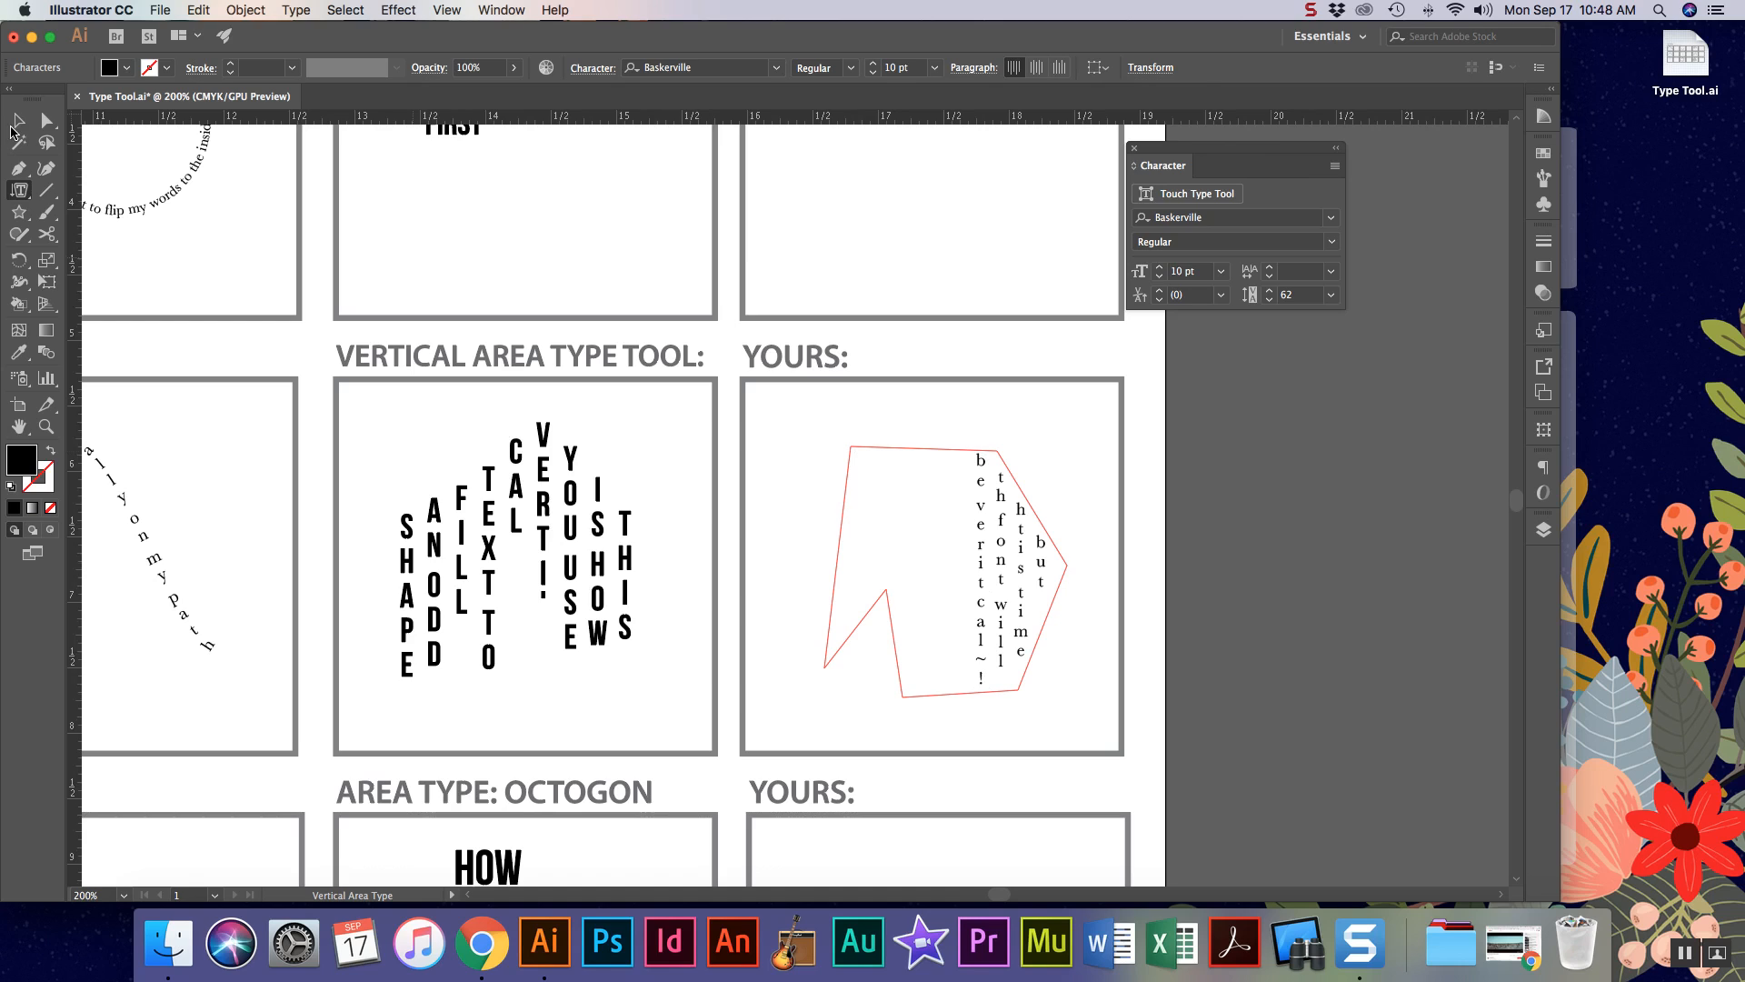
click(17, 120)
- Examine the Area Type: Octogon example, its practice box and the worksheet as a whole
scroll(938, 537, down, 10)
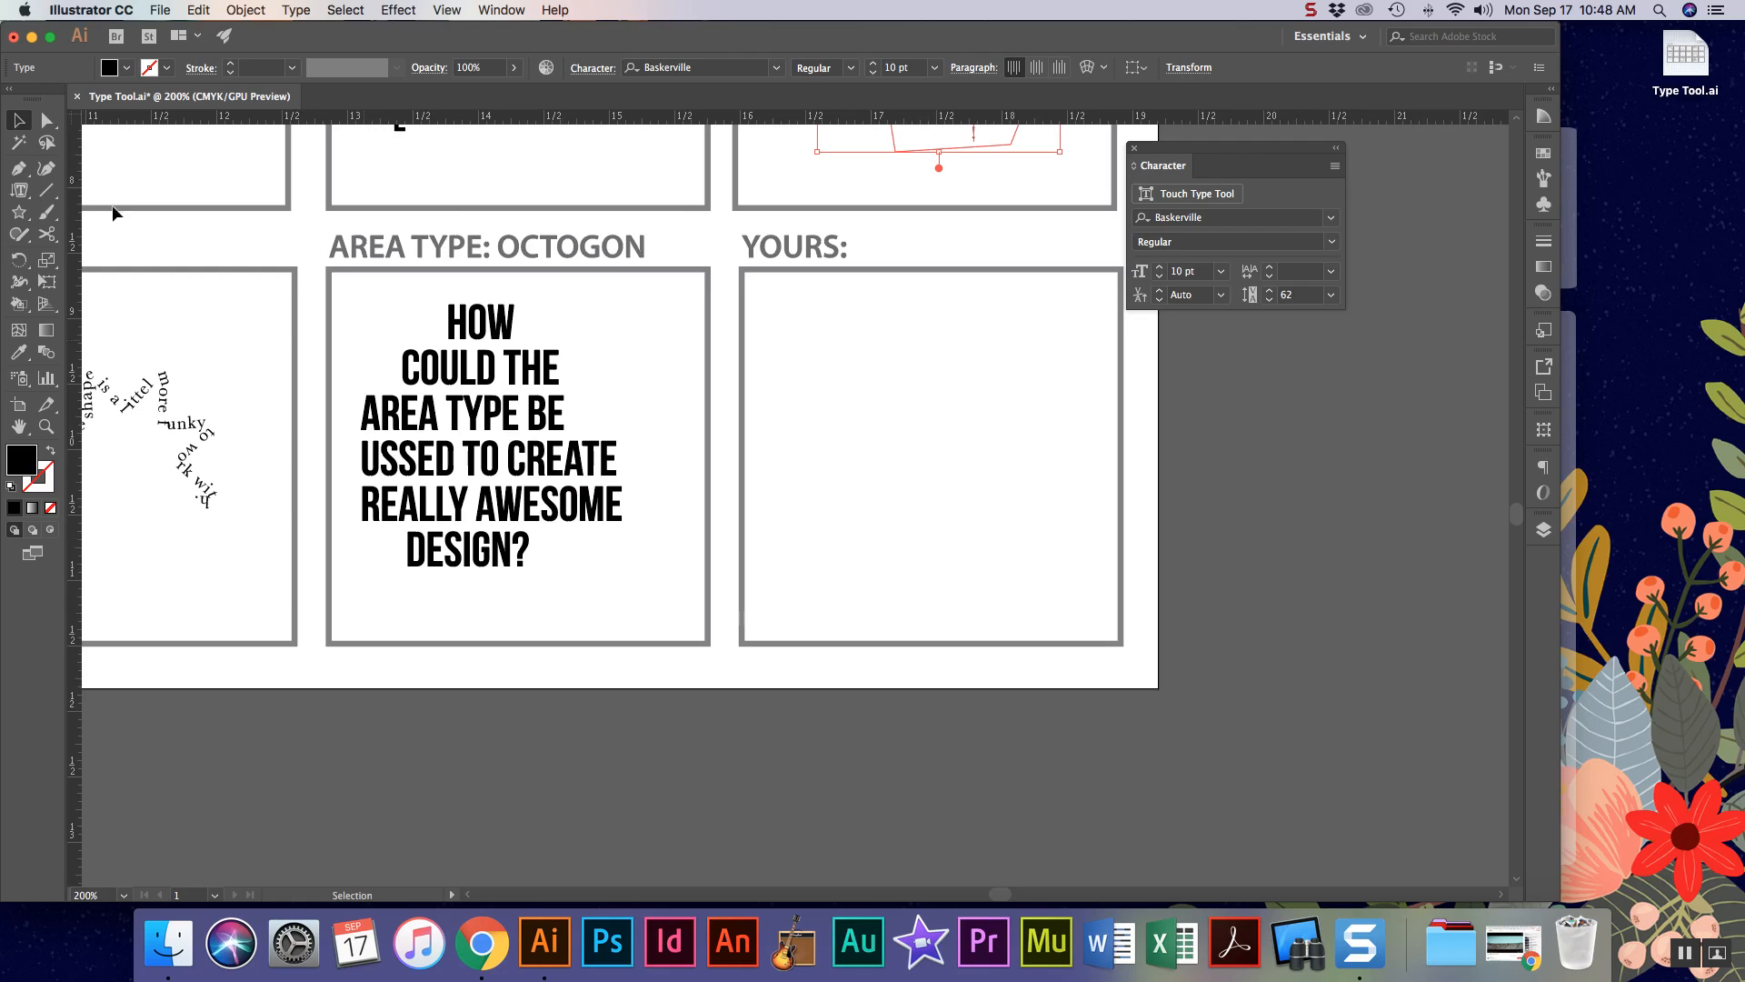
click(19, 190)
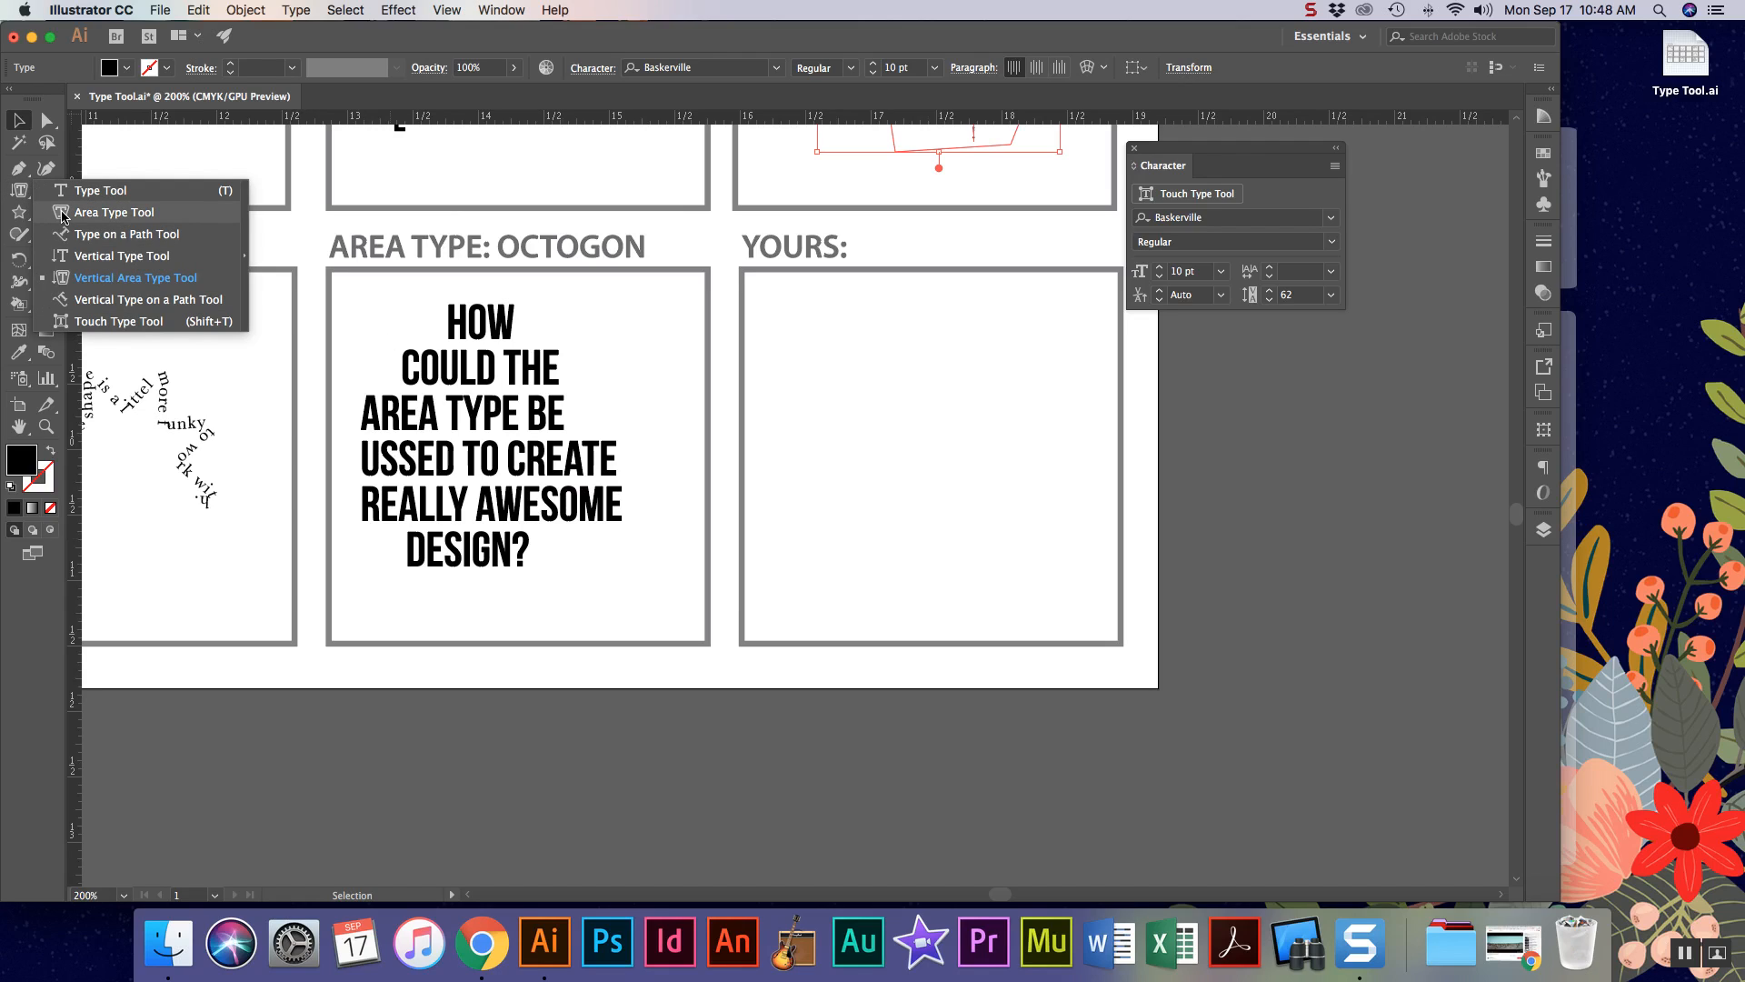
click(163, 277)
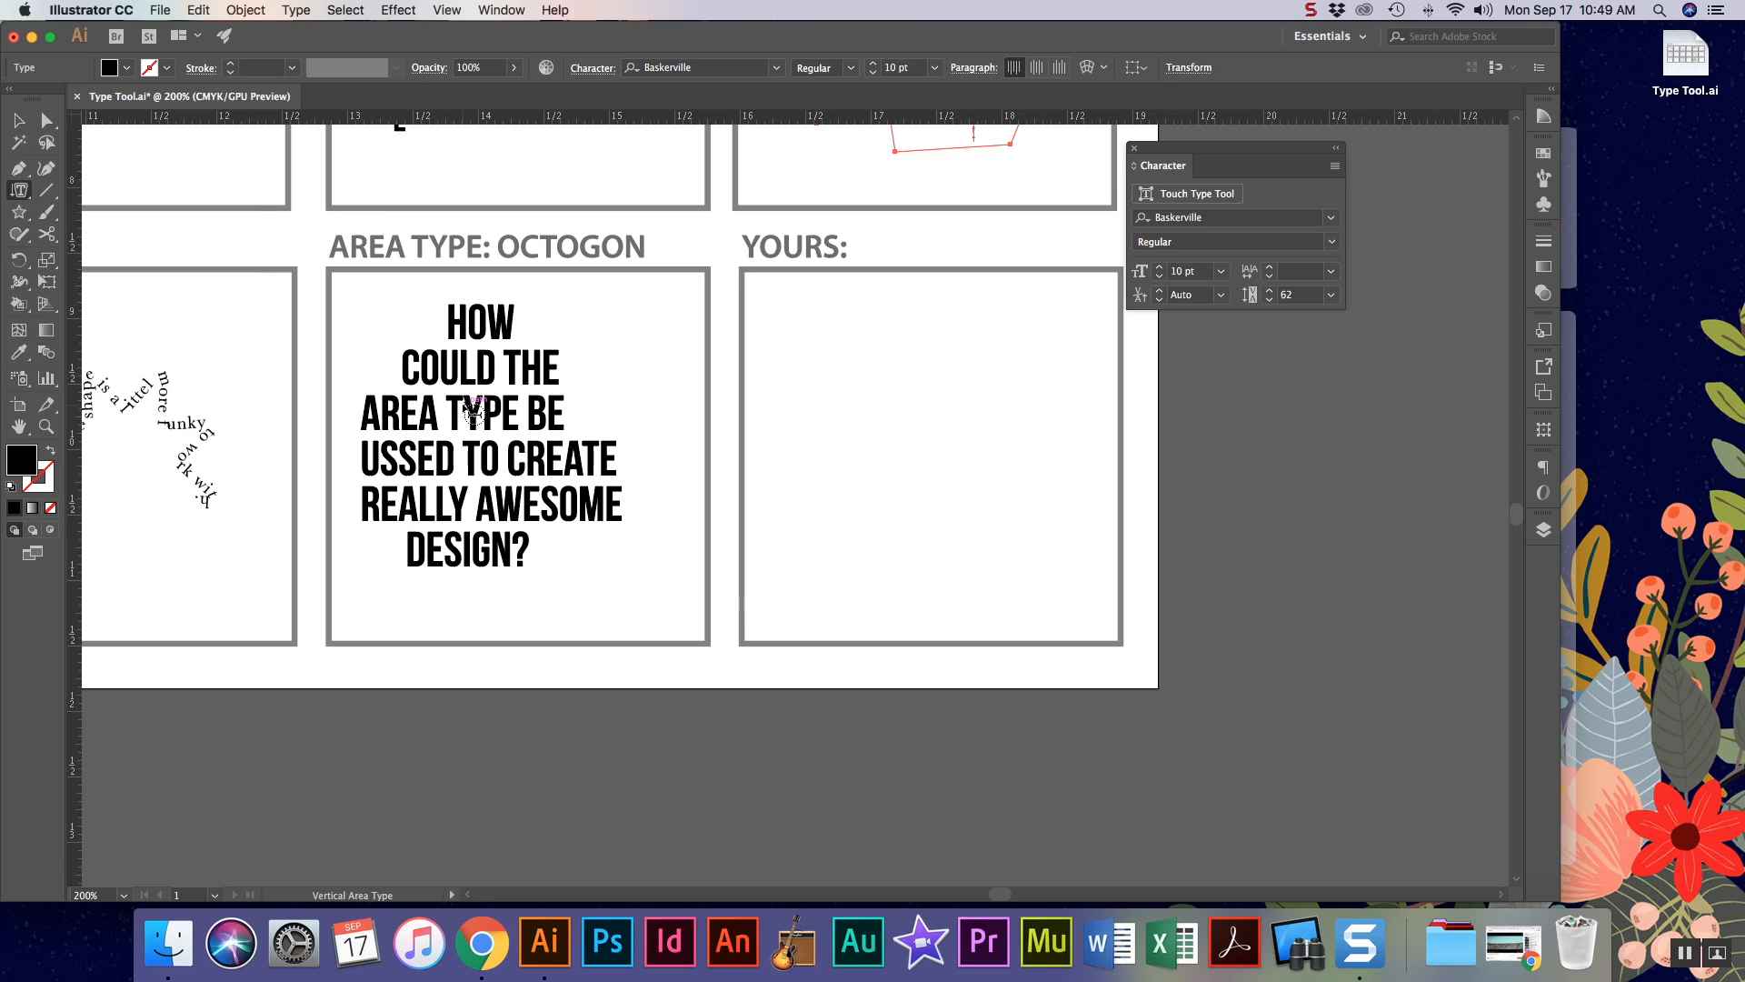
key(super+minus)
key(super+minus)
key(super+minus)
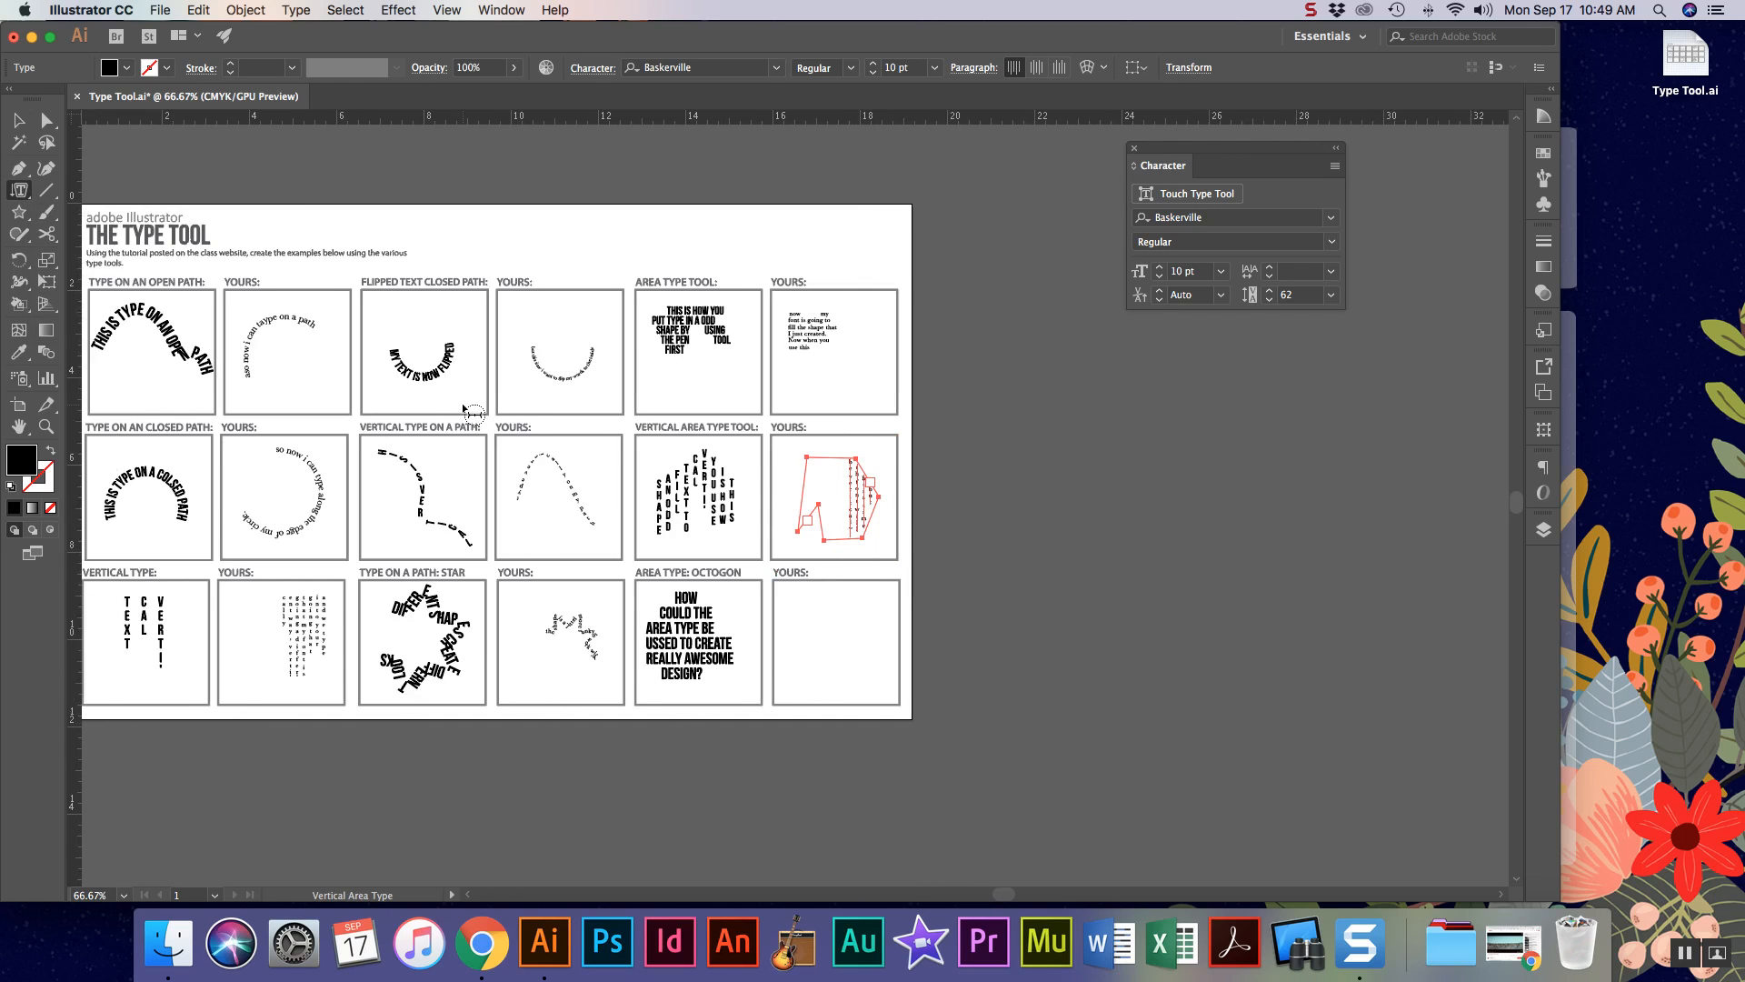
click(19, 120)
click(393, 289)
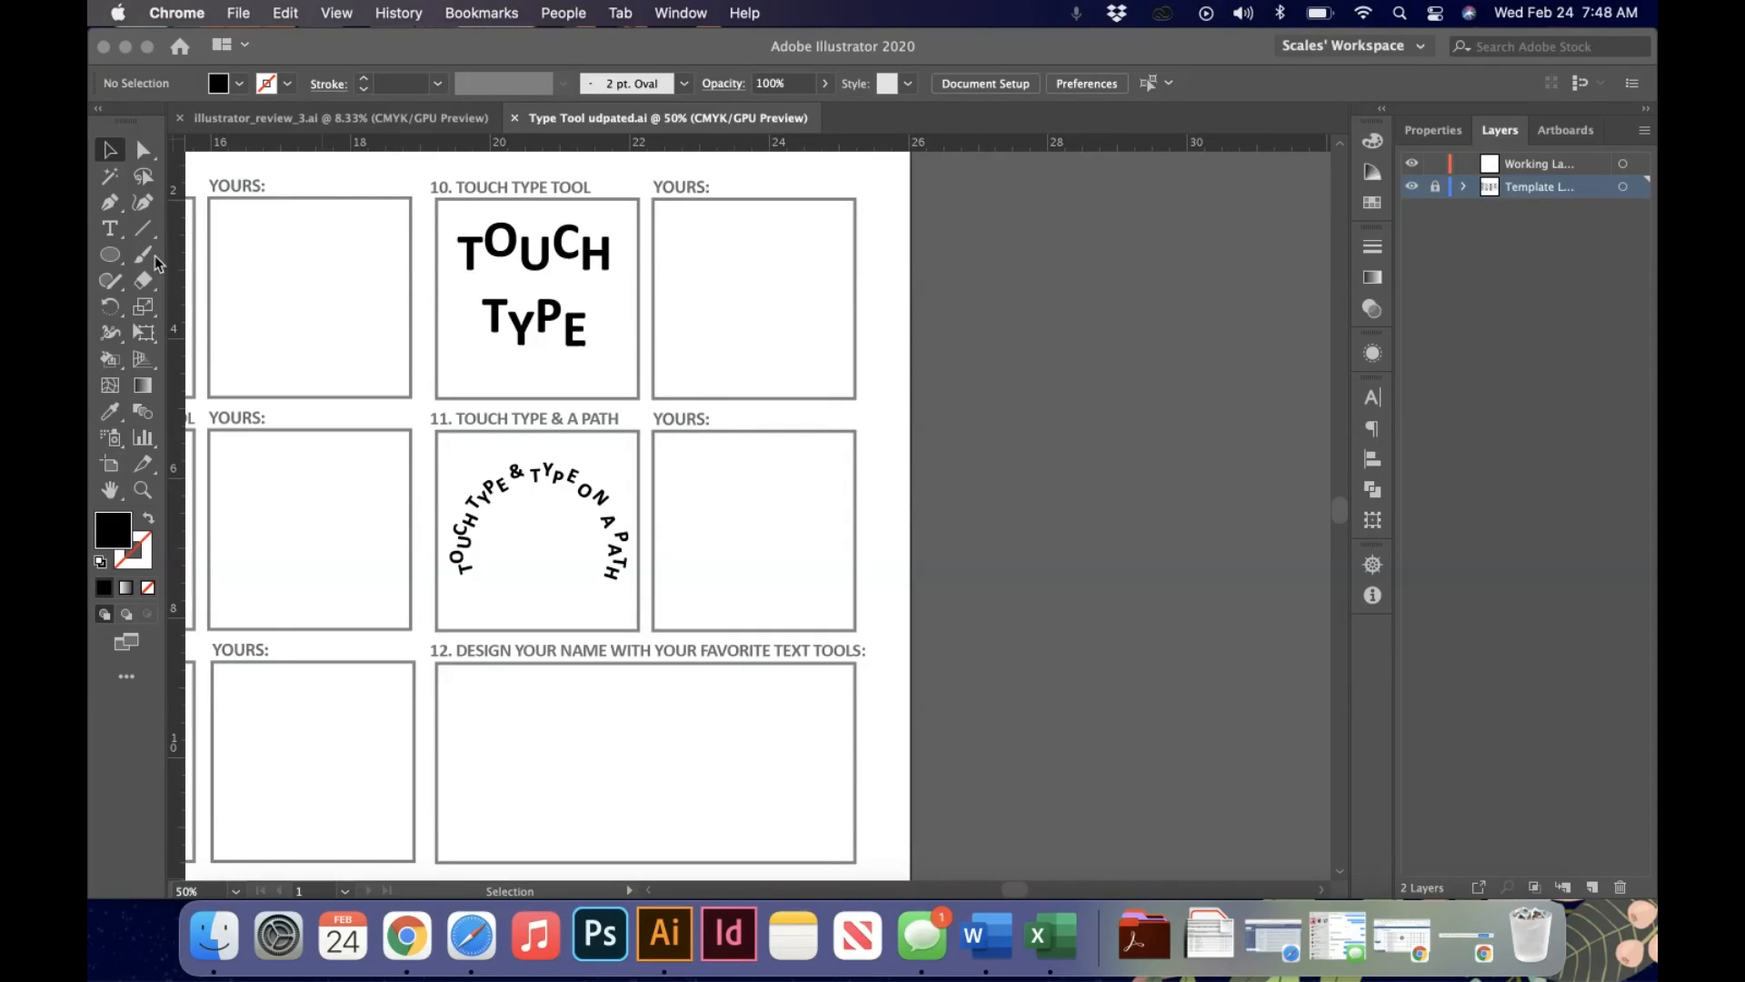
- Create a text area about 2.4 by 2.2 in reading "TYPE" on the working layer in the Touch Type Tool practice box
click(112, 236)
click(112, 235)
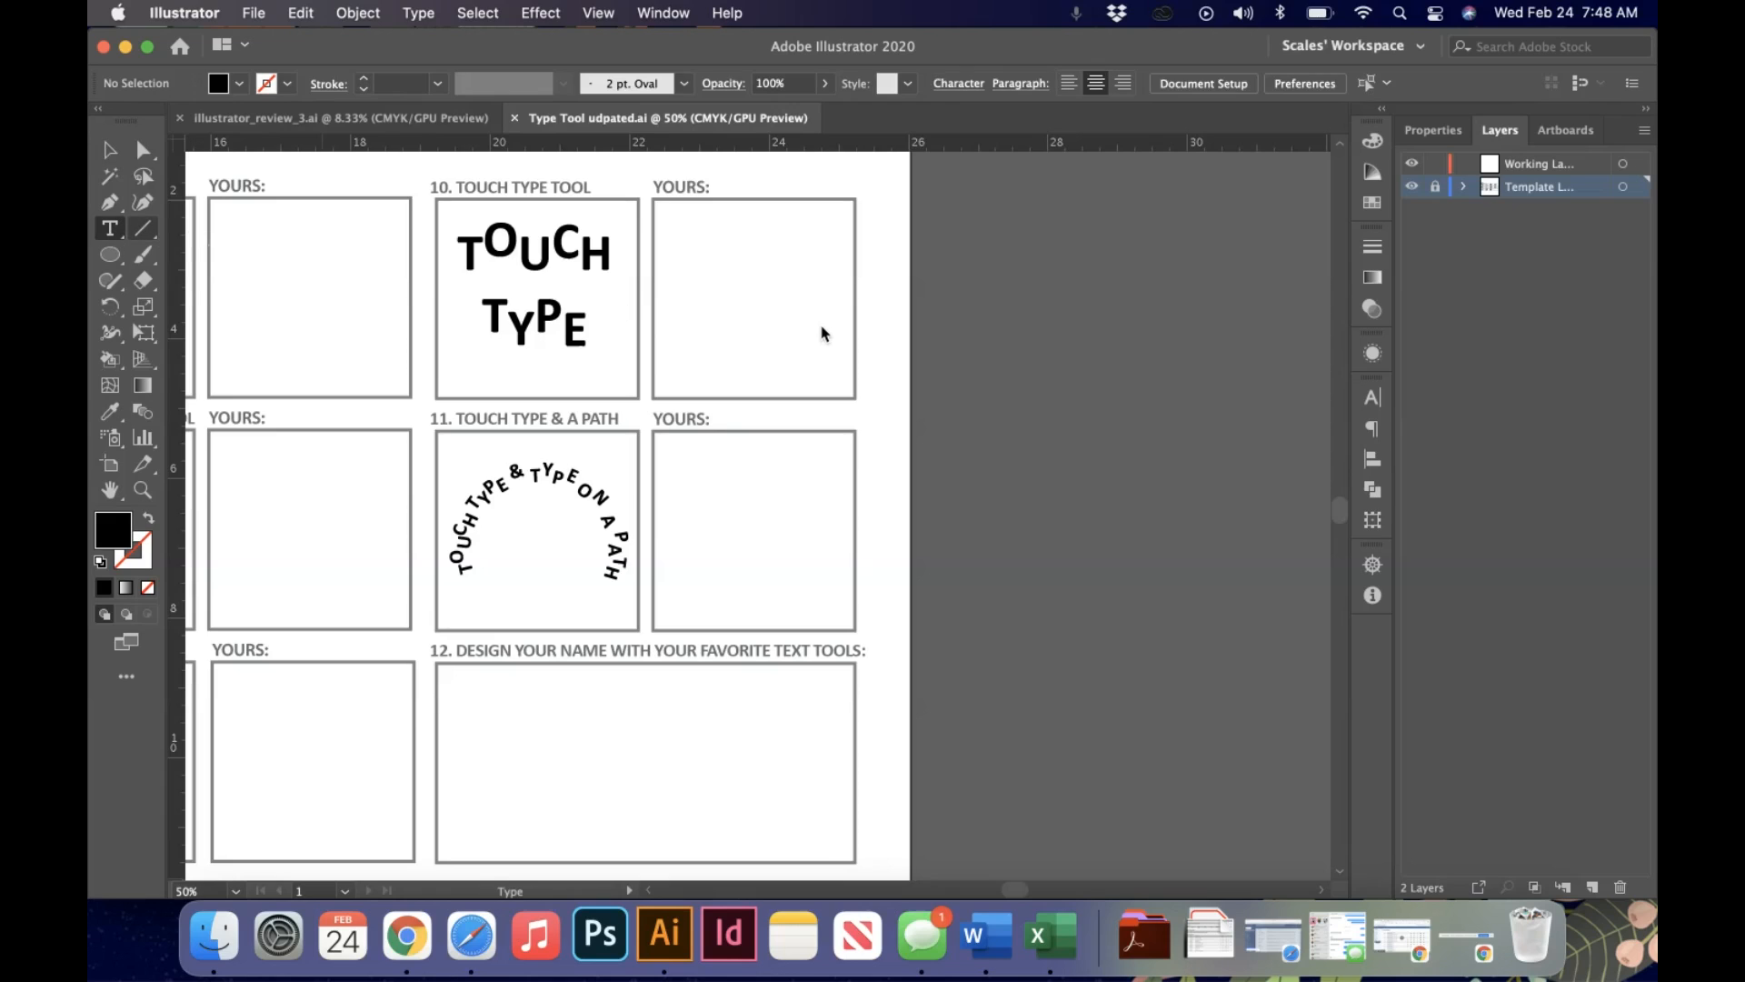
click(1581, 168)
click(1424, 136)
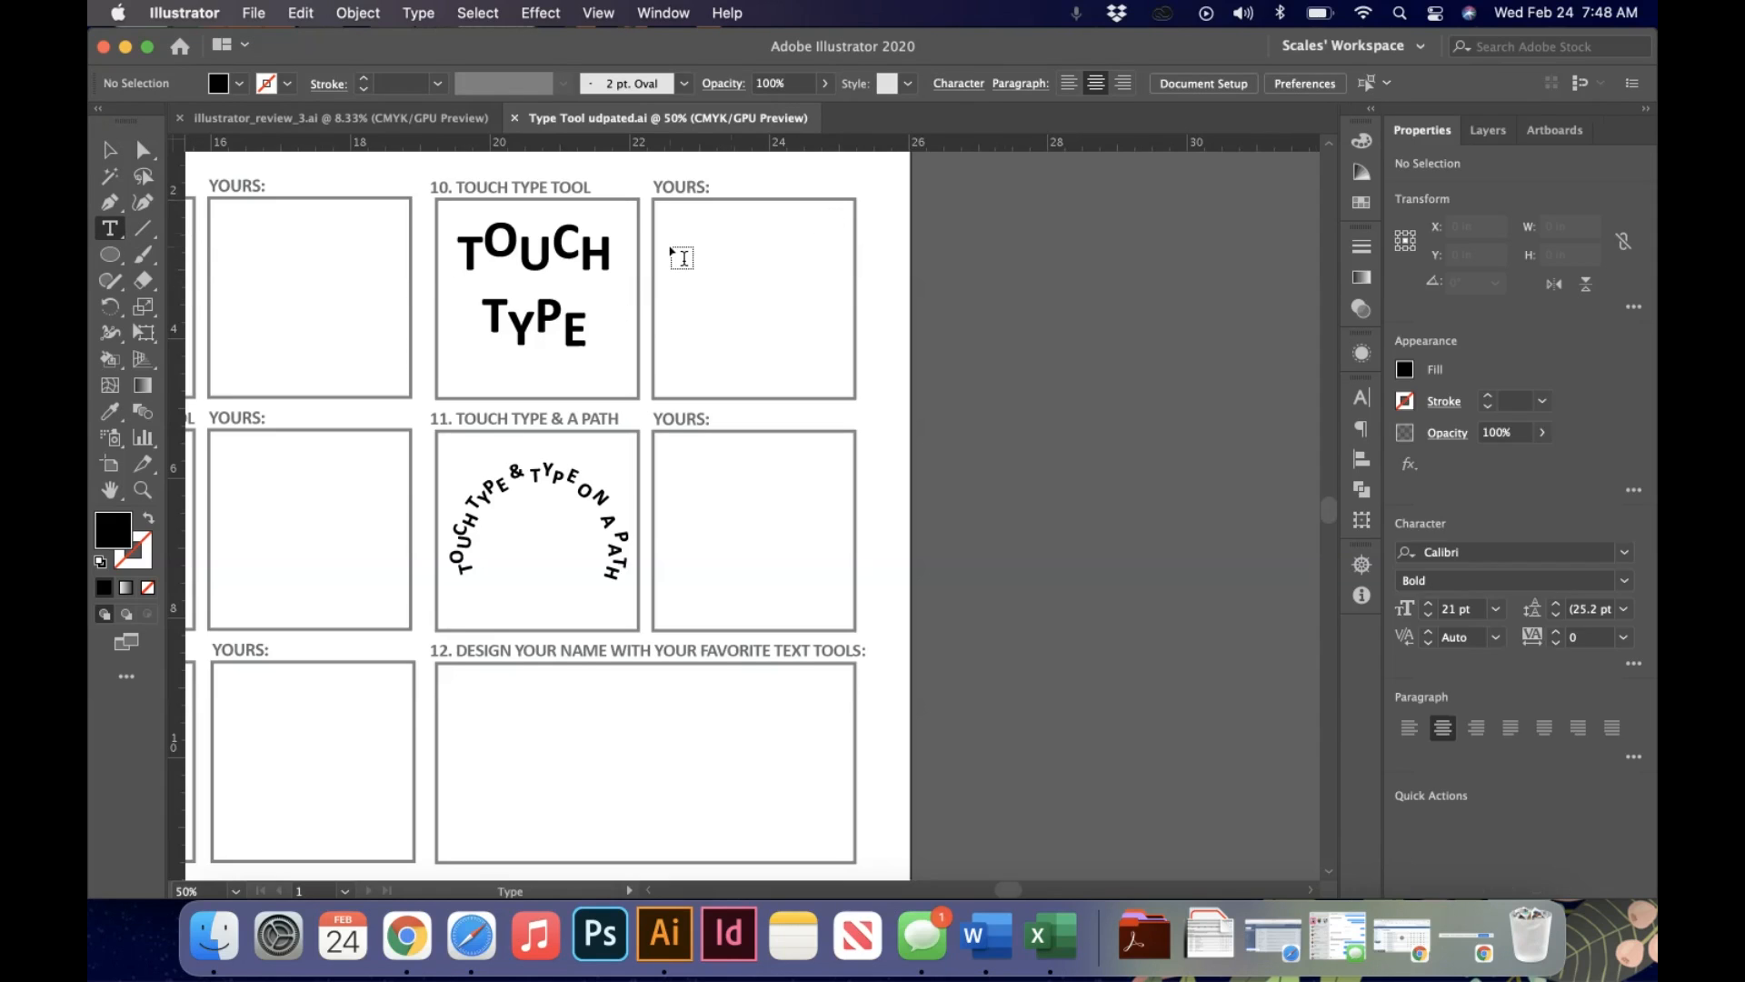
drag(670, 222, 841, 377)
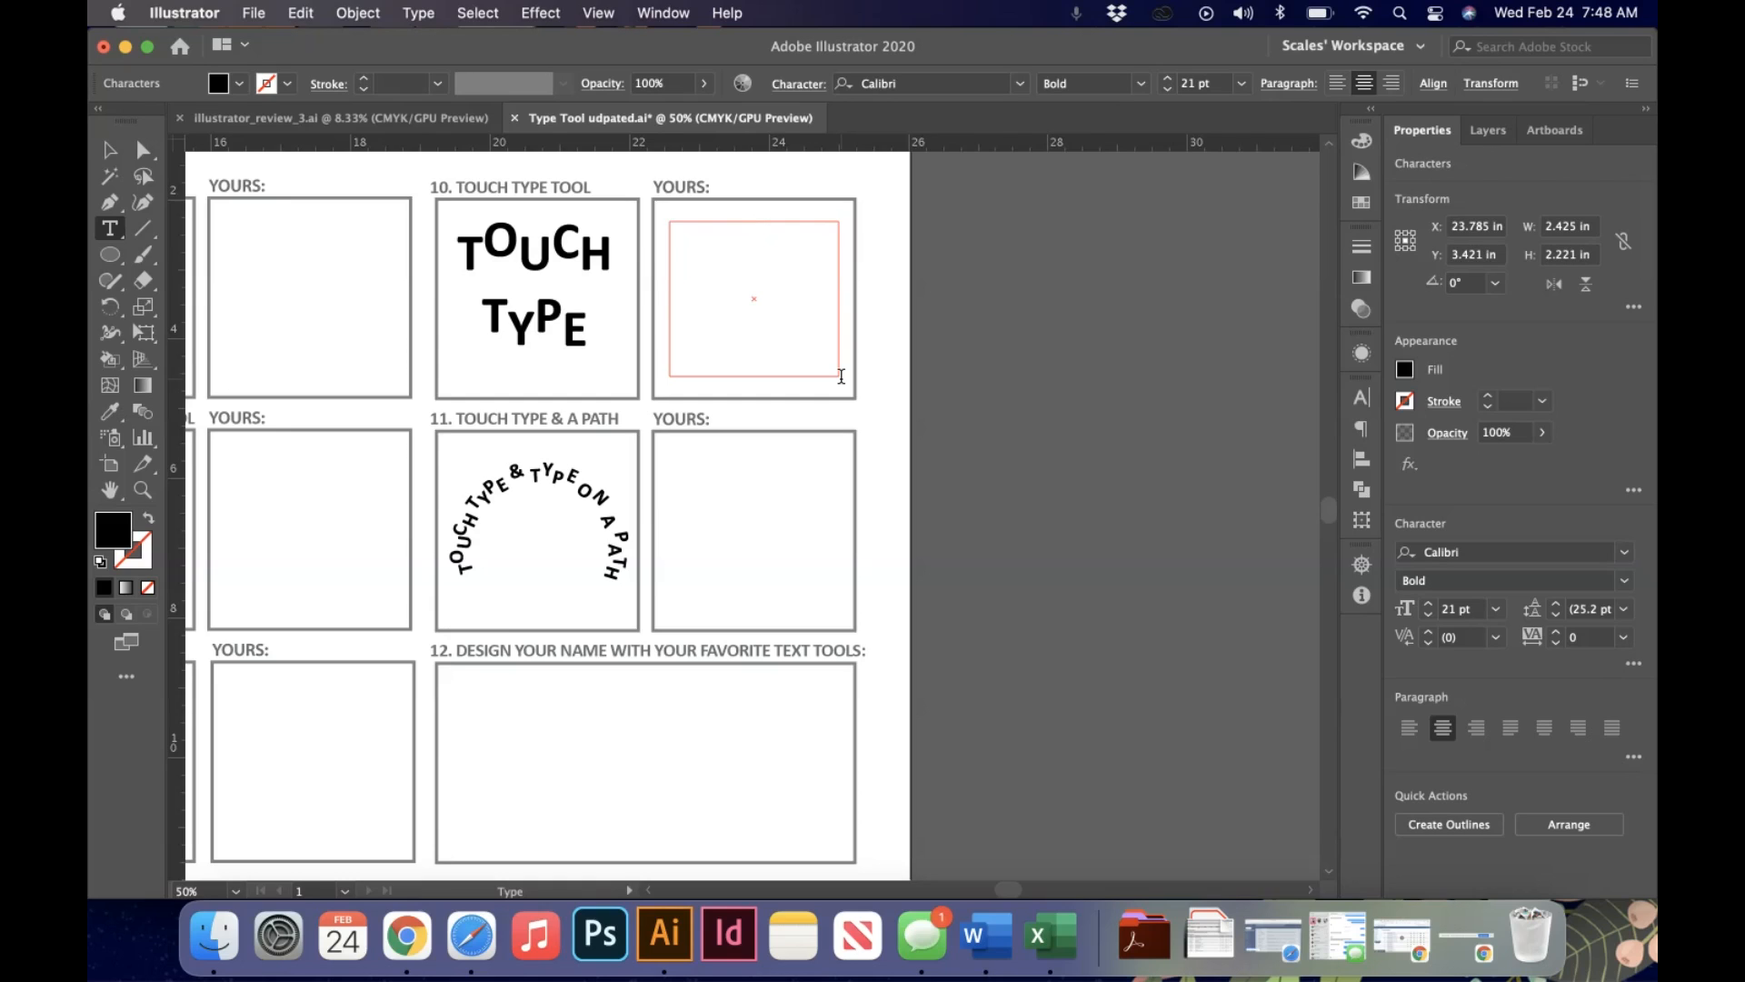
text(TYPE)
- Enlarge the word "TYPE" to 77 pt and finish editing the text
double_click(761, 227)
click(1429, 602)
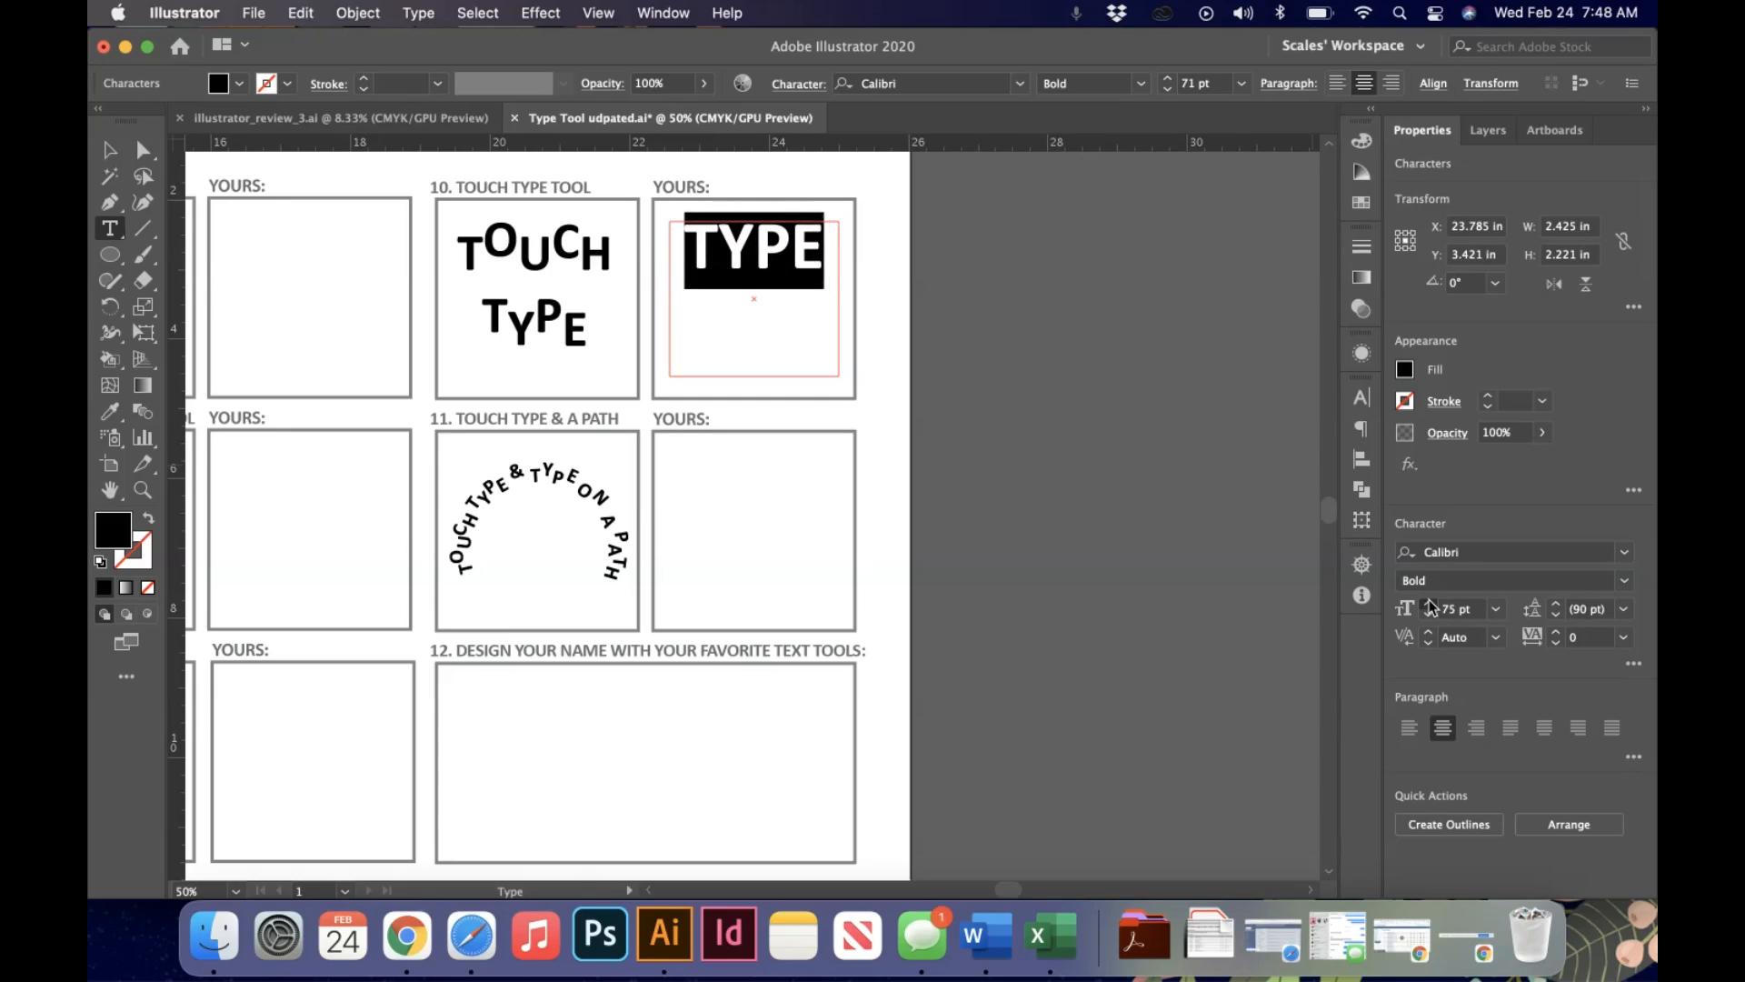
key(Escape)
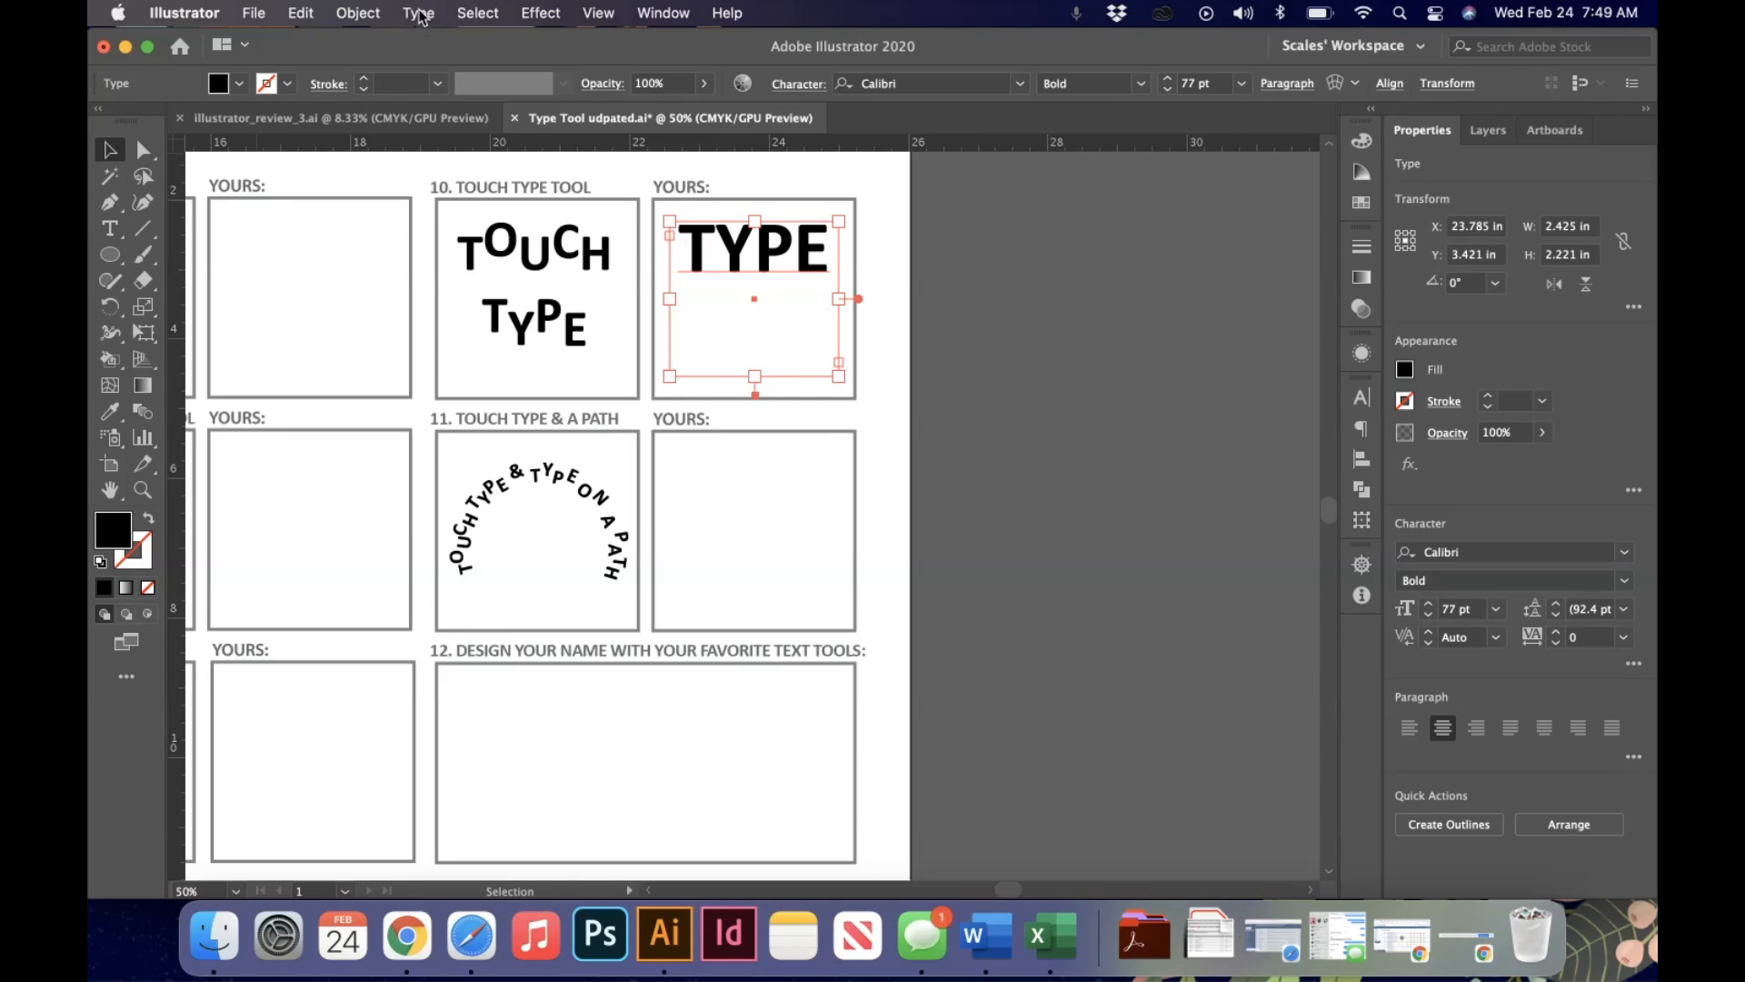
click(420, 18)
click(420, 18)
click(420, 17)
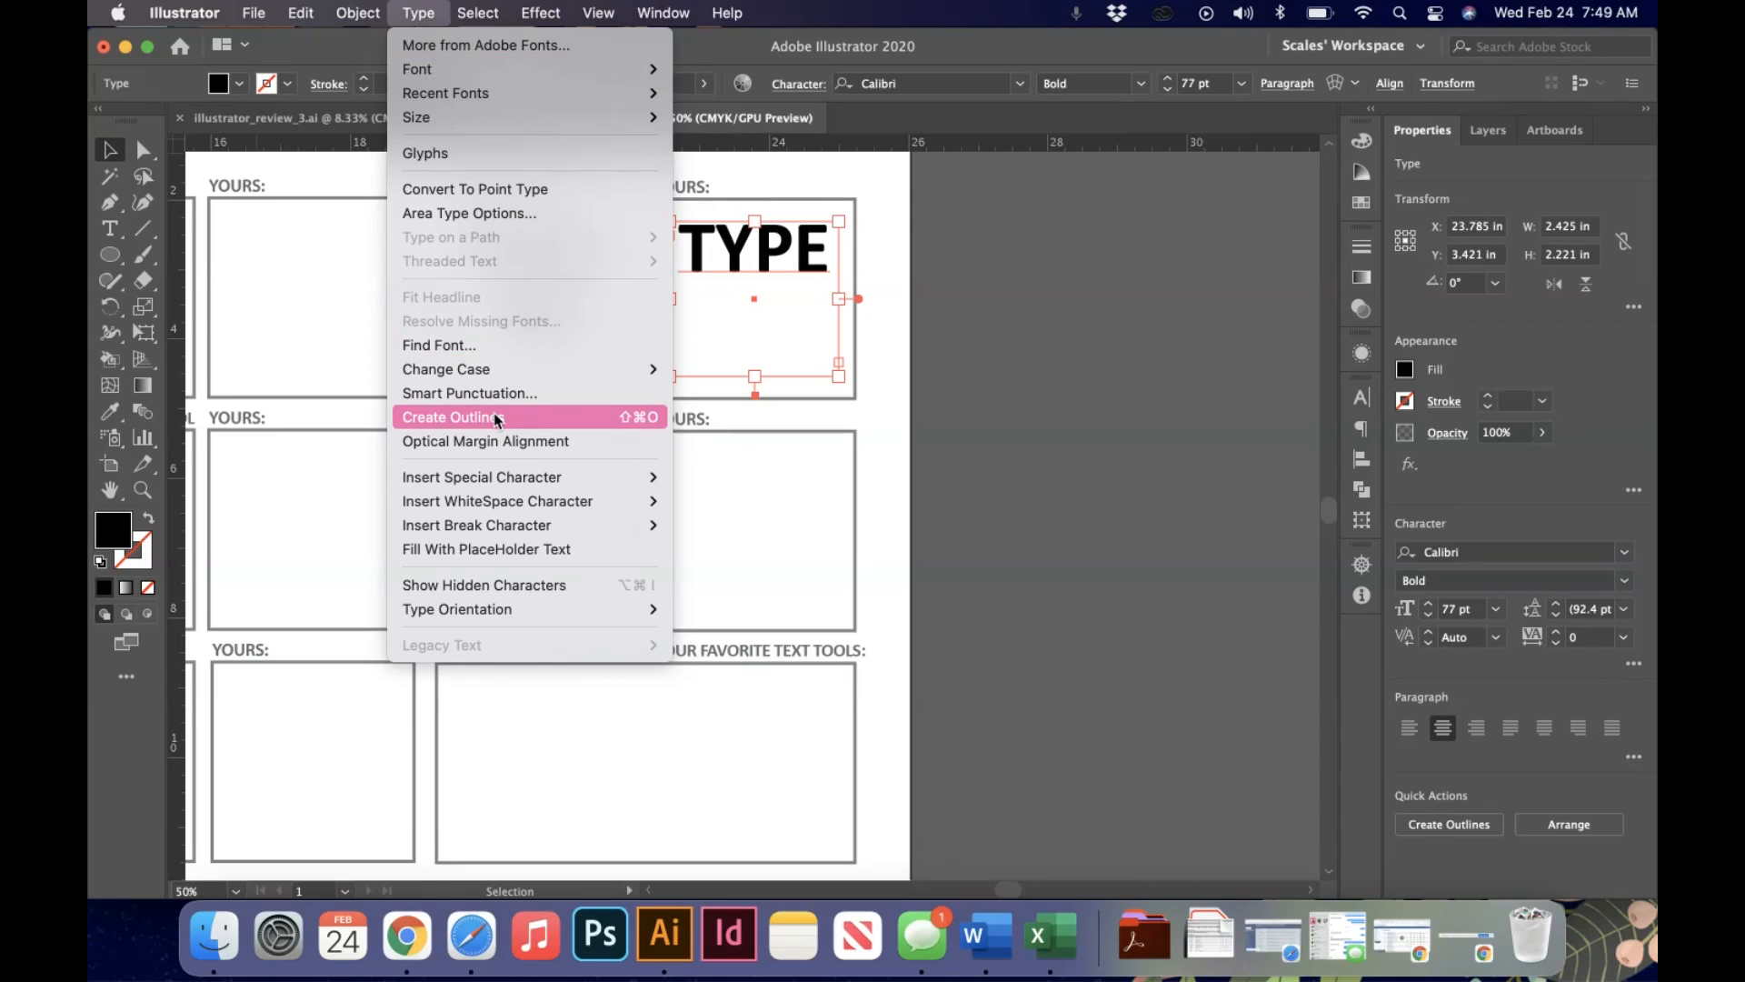
click(429, 11)
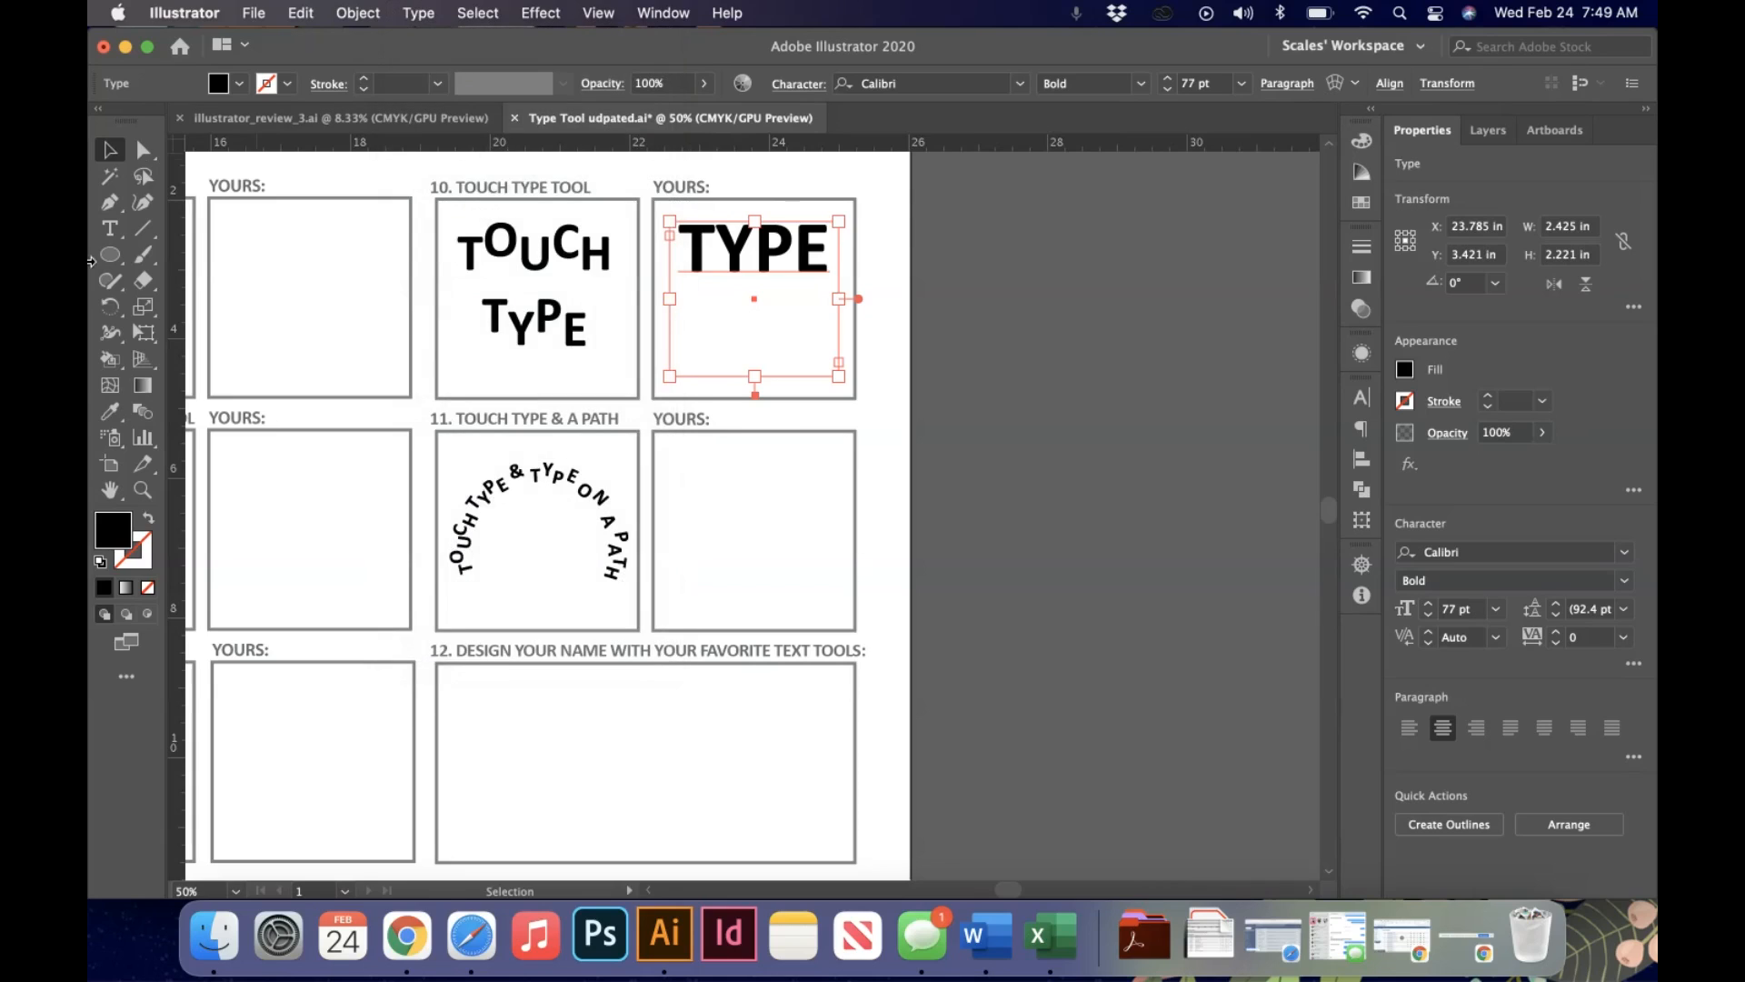
- Raise the letter Y of "TYPE" well above the baseline with the Touch Type tool
drag(110, 229, 189, 390)
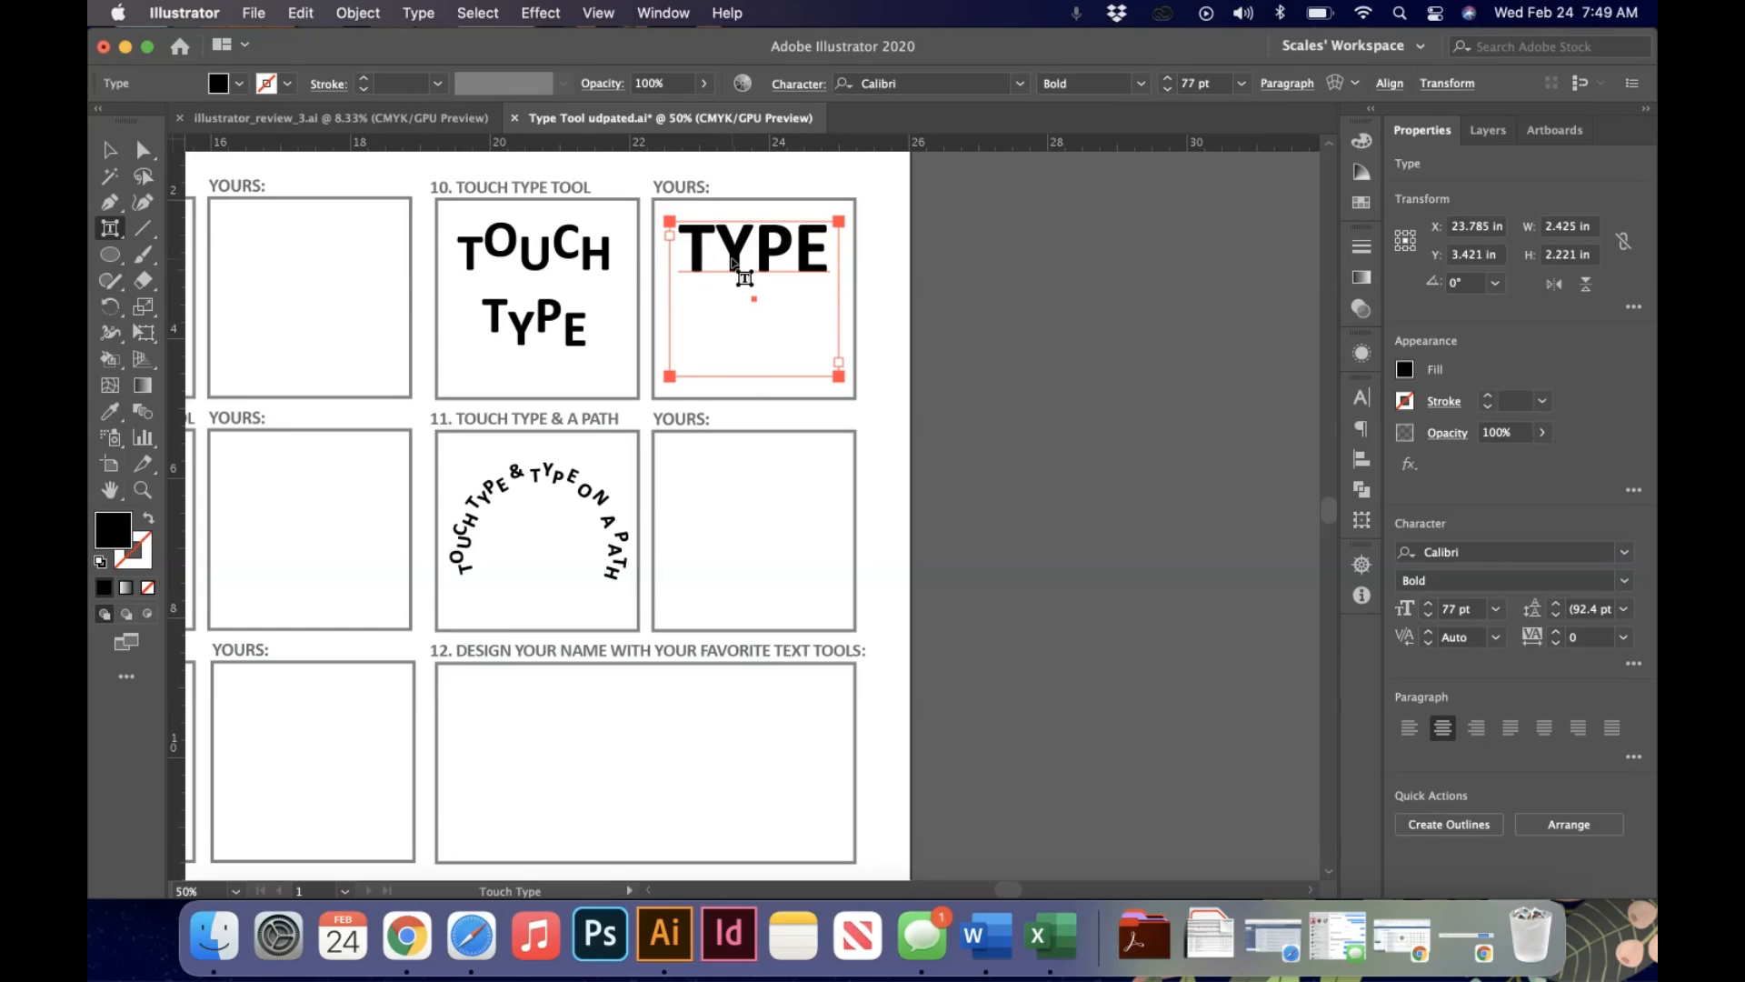
click(734, 264)
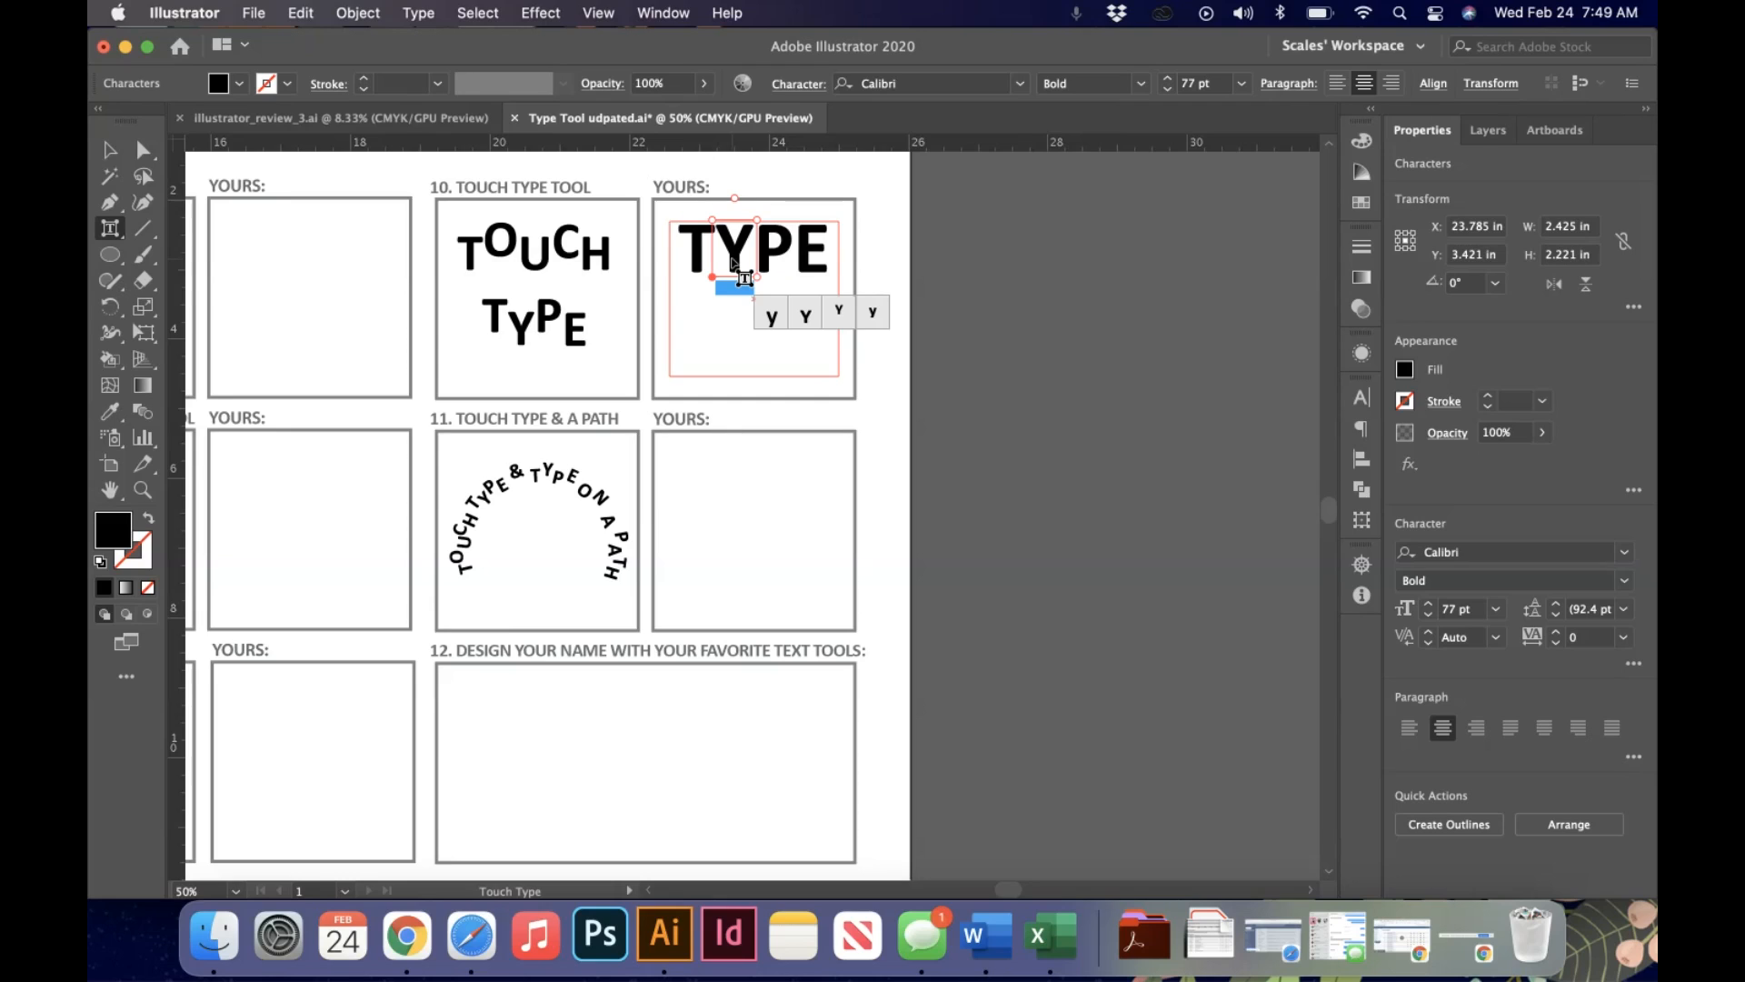
mouse_move(734, 263)
mouse_down()
mouse_move(752, 218)
mouse_move(756, 256)
mouse_move(744, 234)
mouse_up()
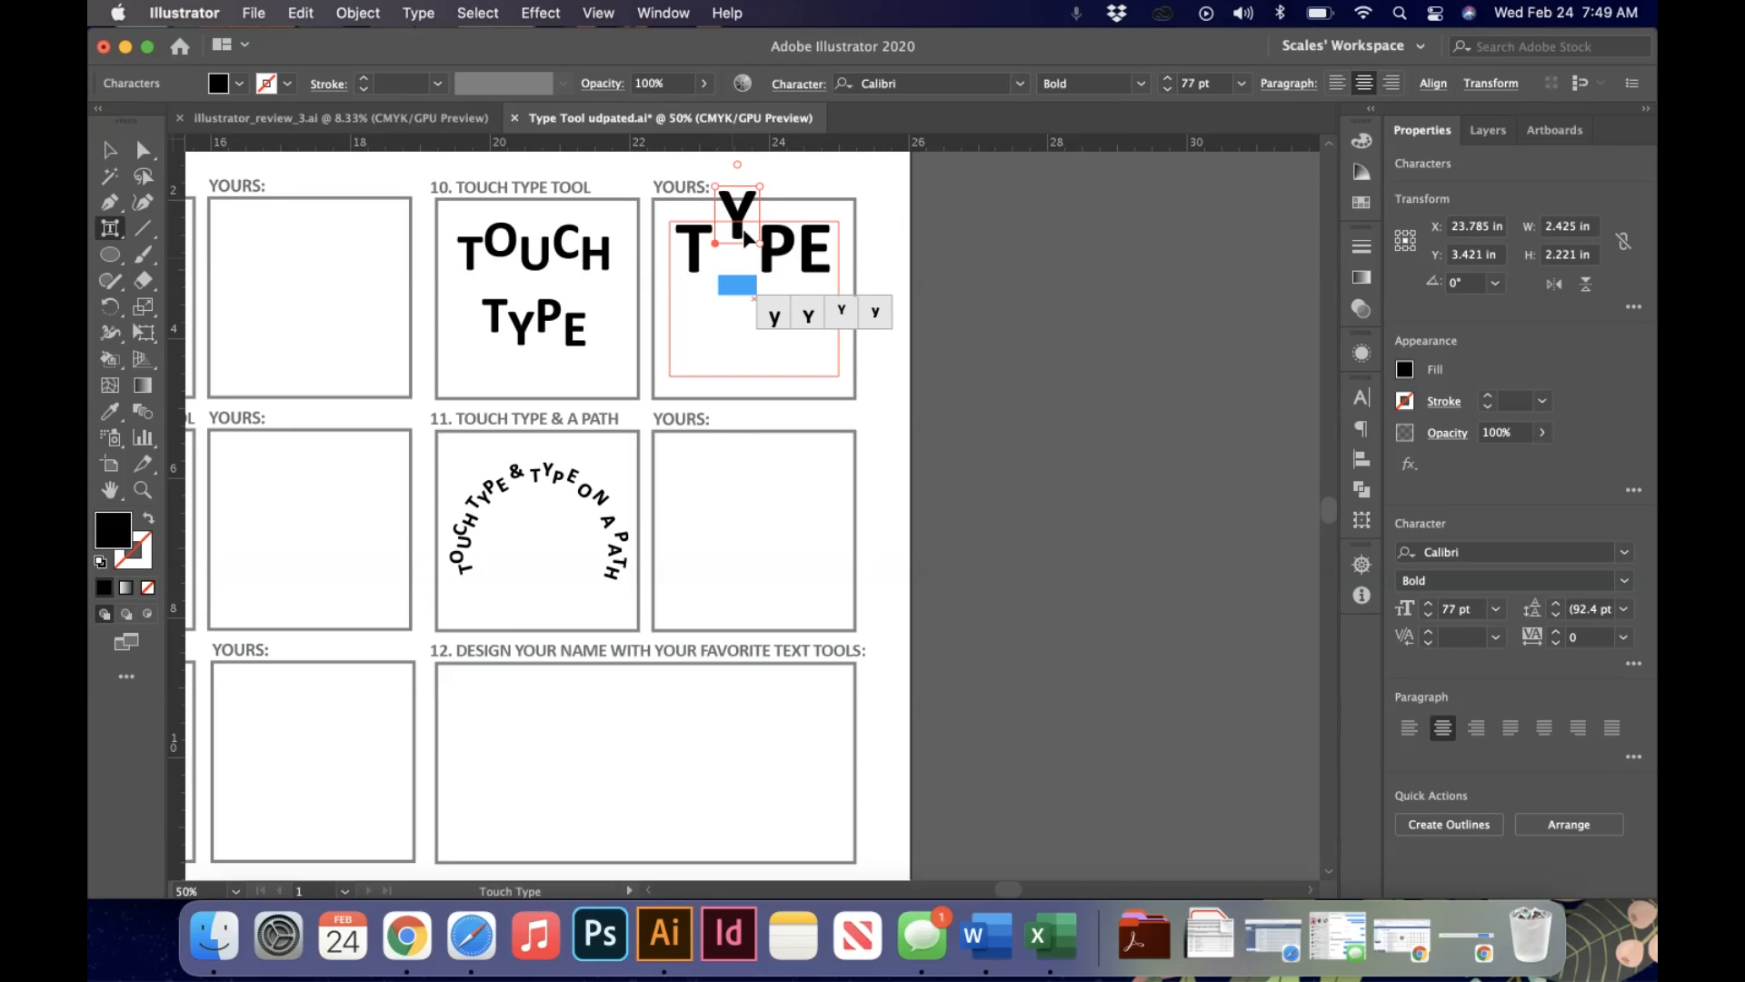
- Stretch the letter E of "TYPE" slightly wider and extend the text area to about 3.7 in wide
click(807, 283)
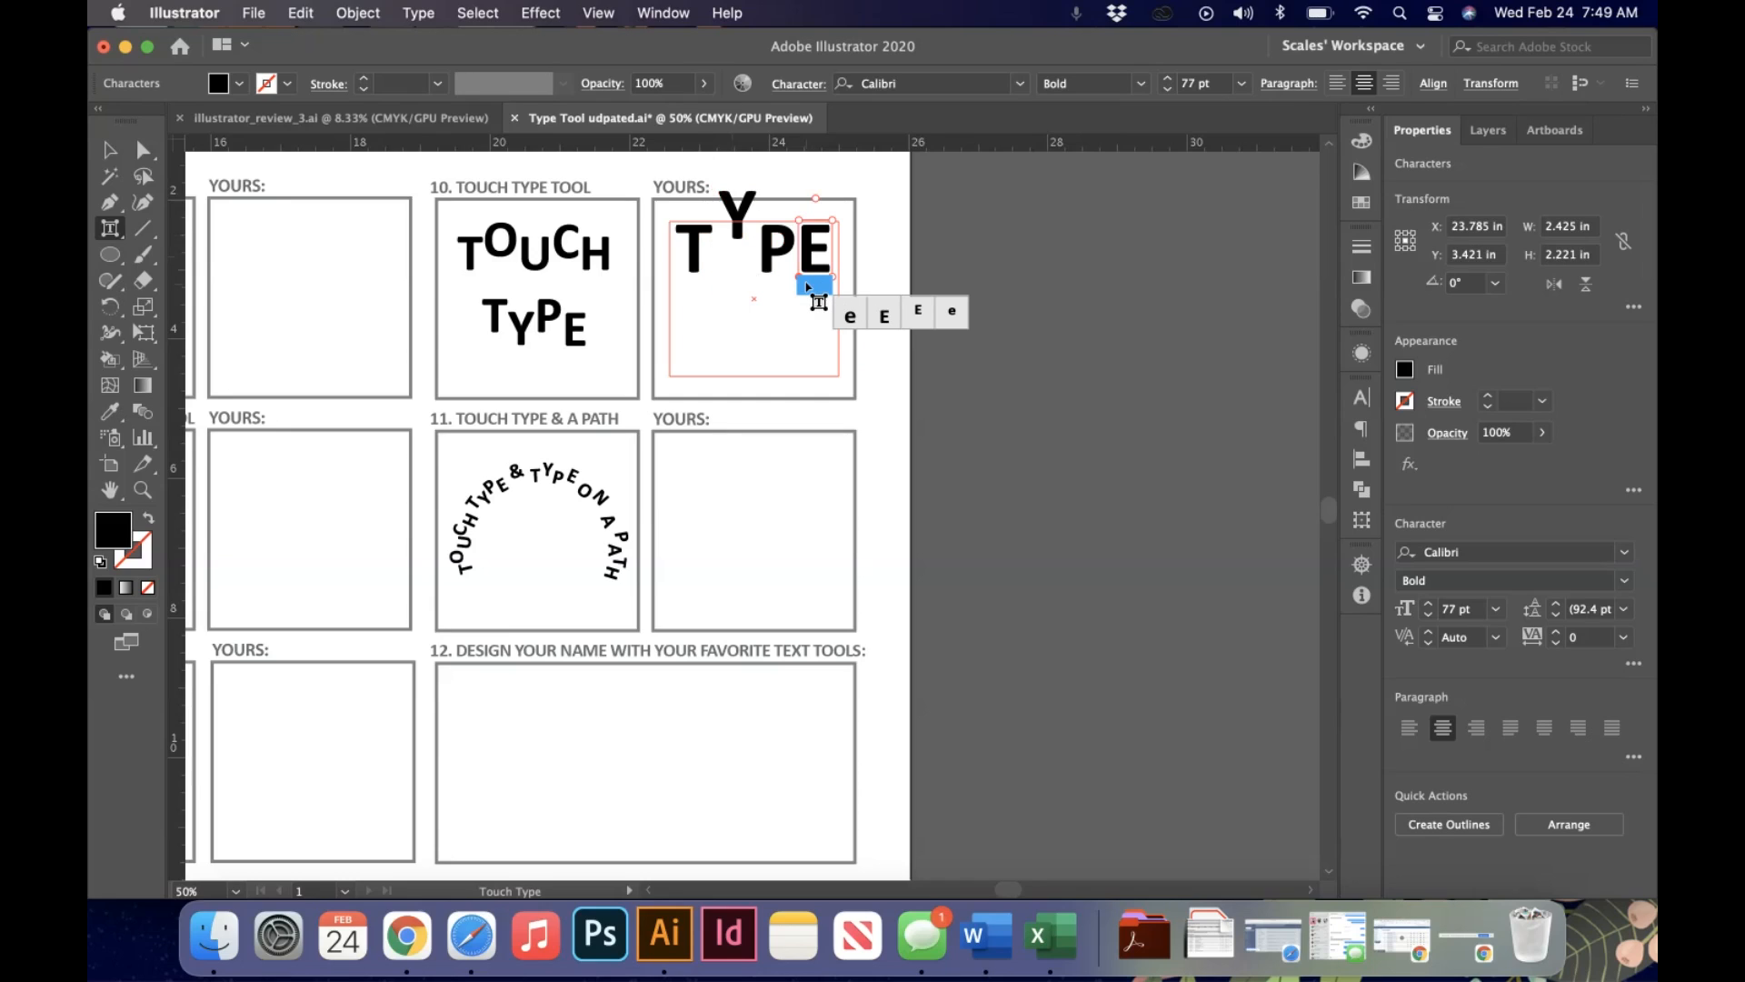
drag(833, 278, 858, 276)
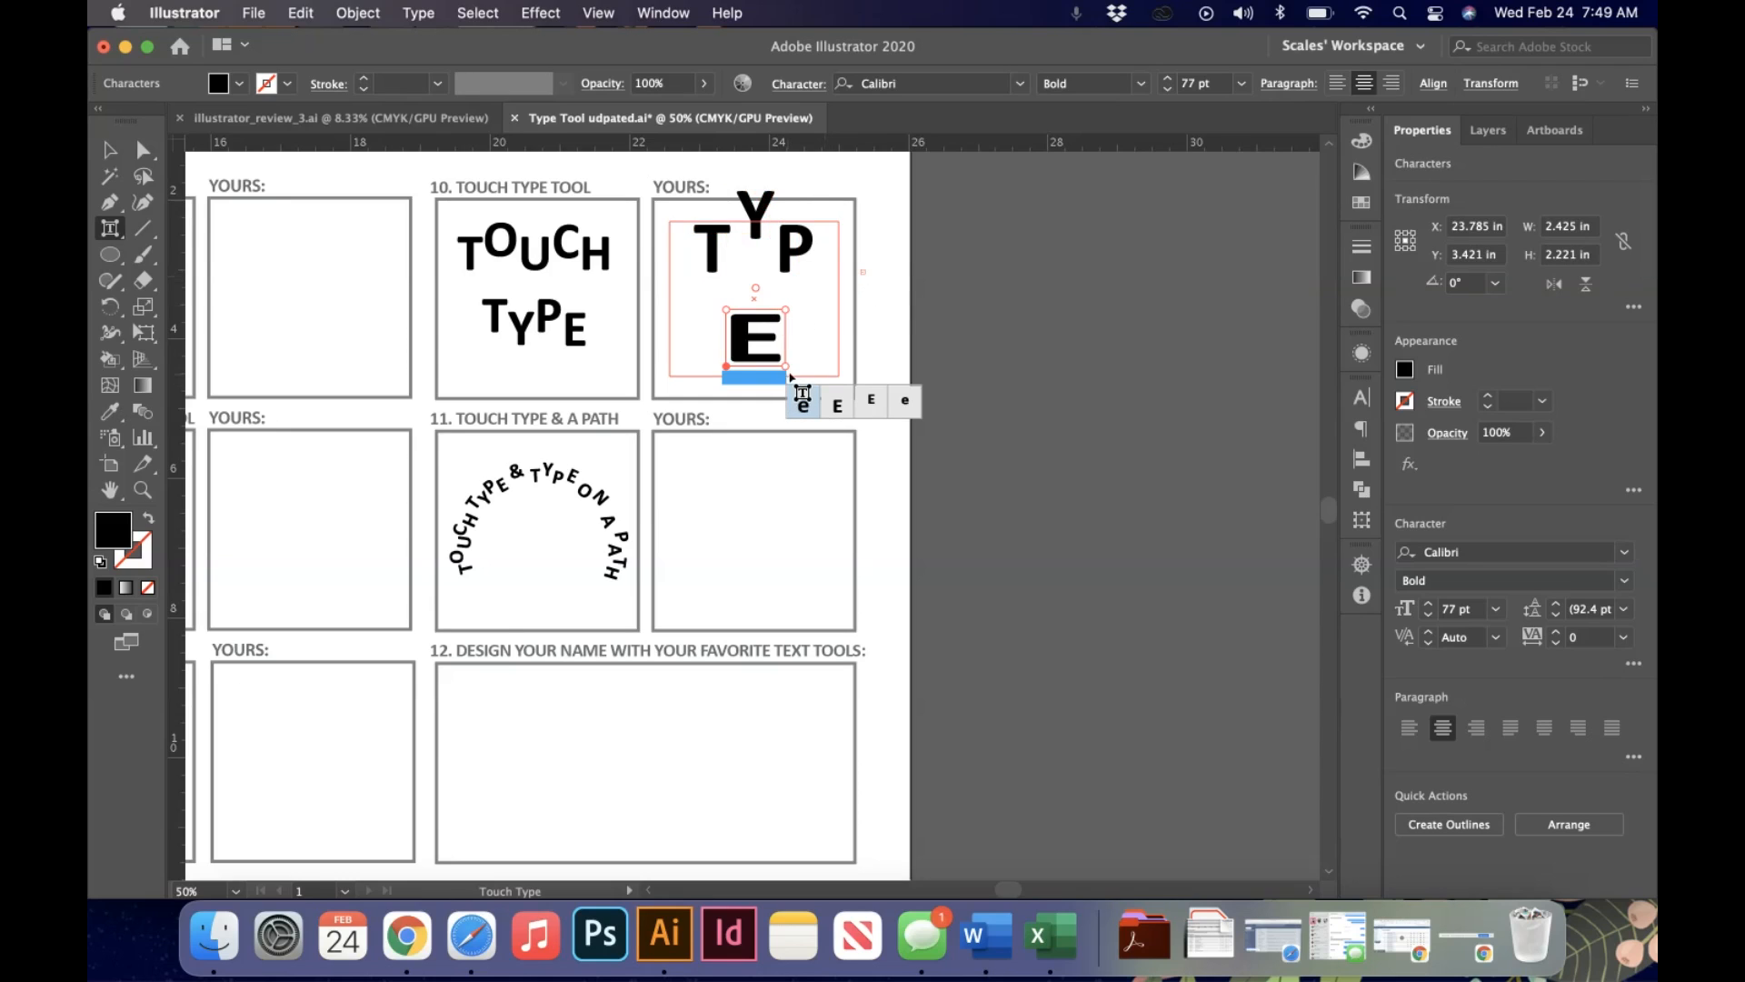
drag(785, 366, 765, 365)
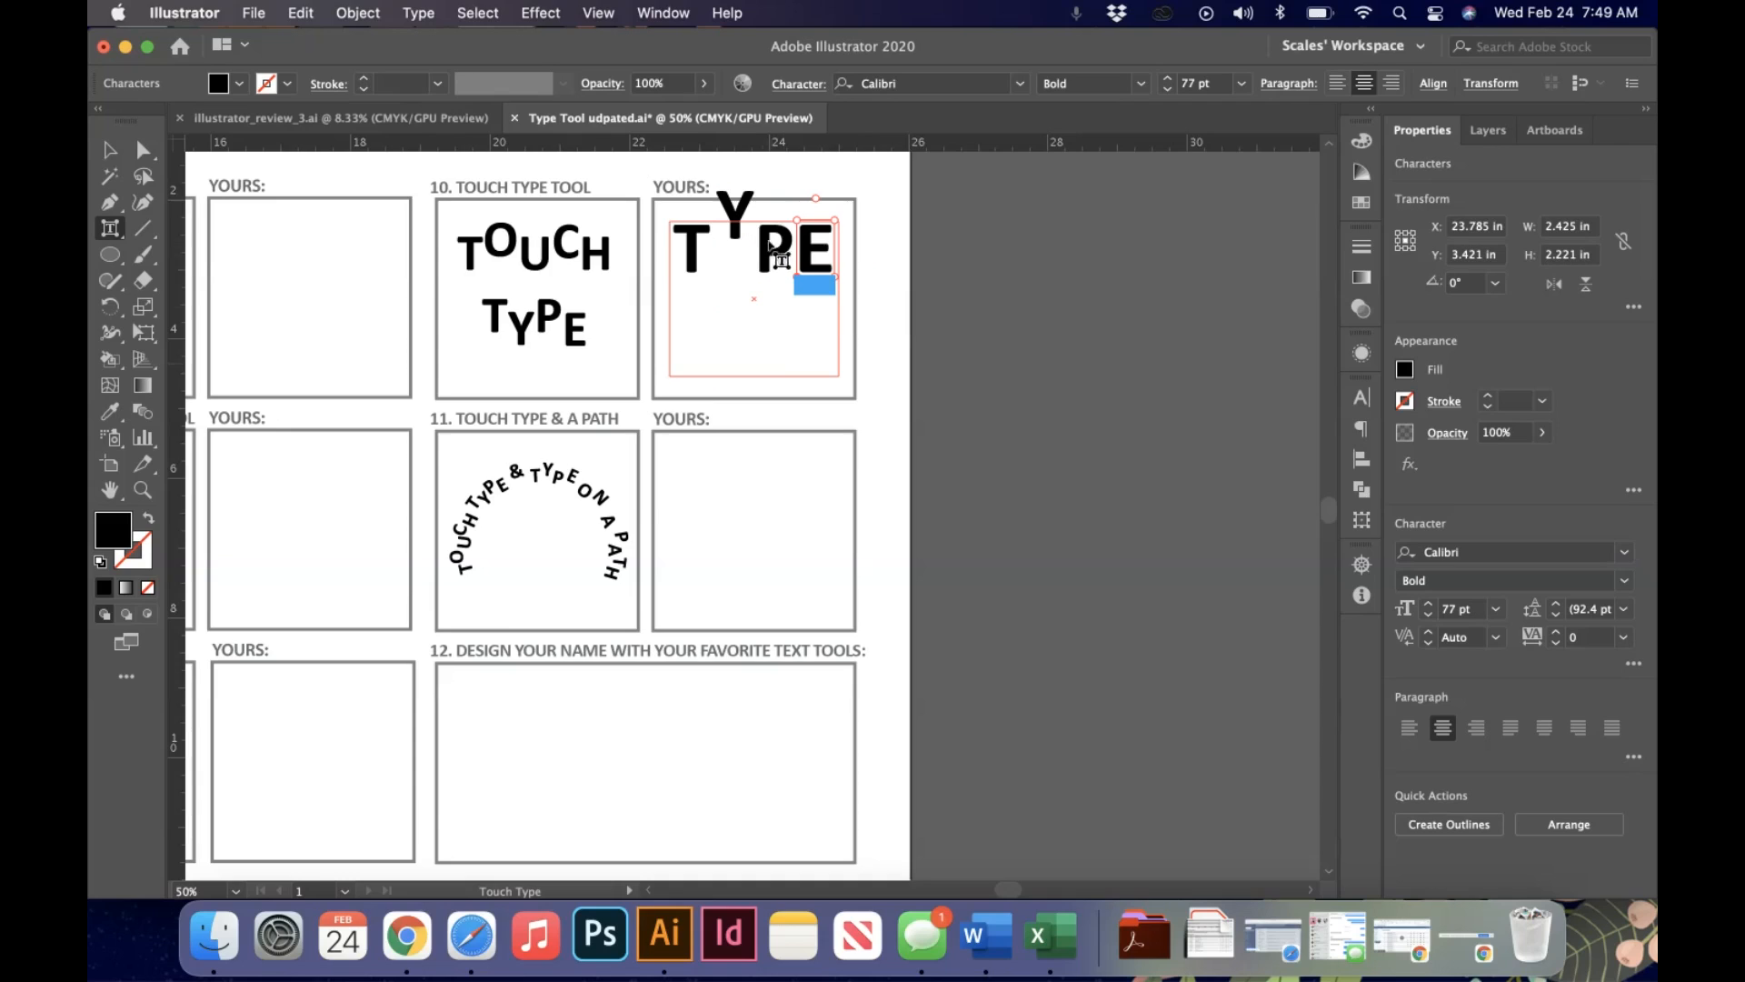
click(111, 157)
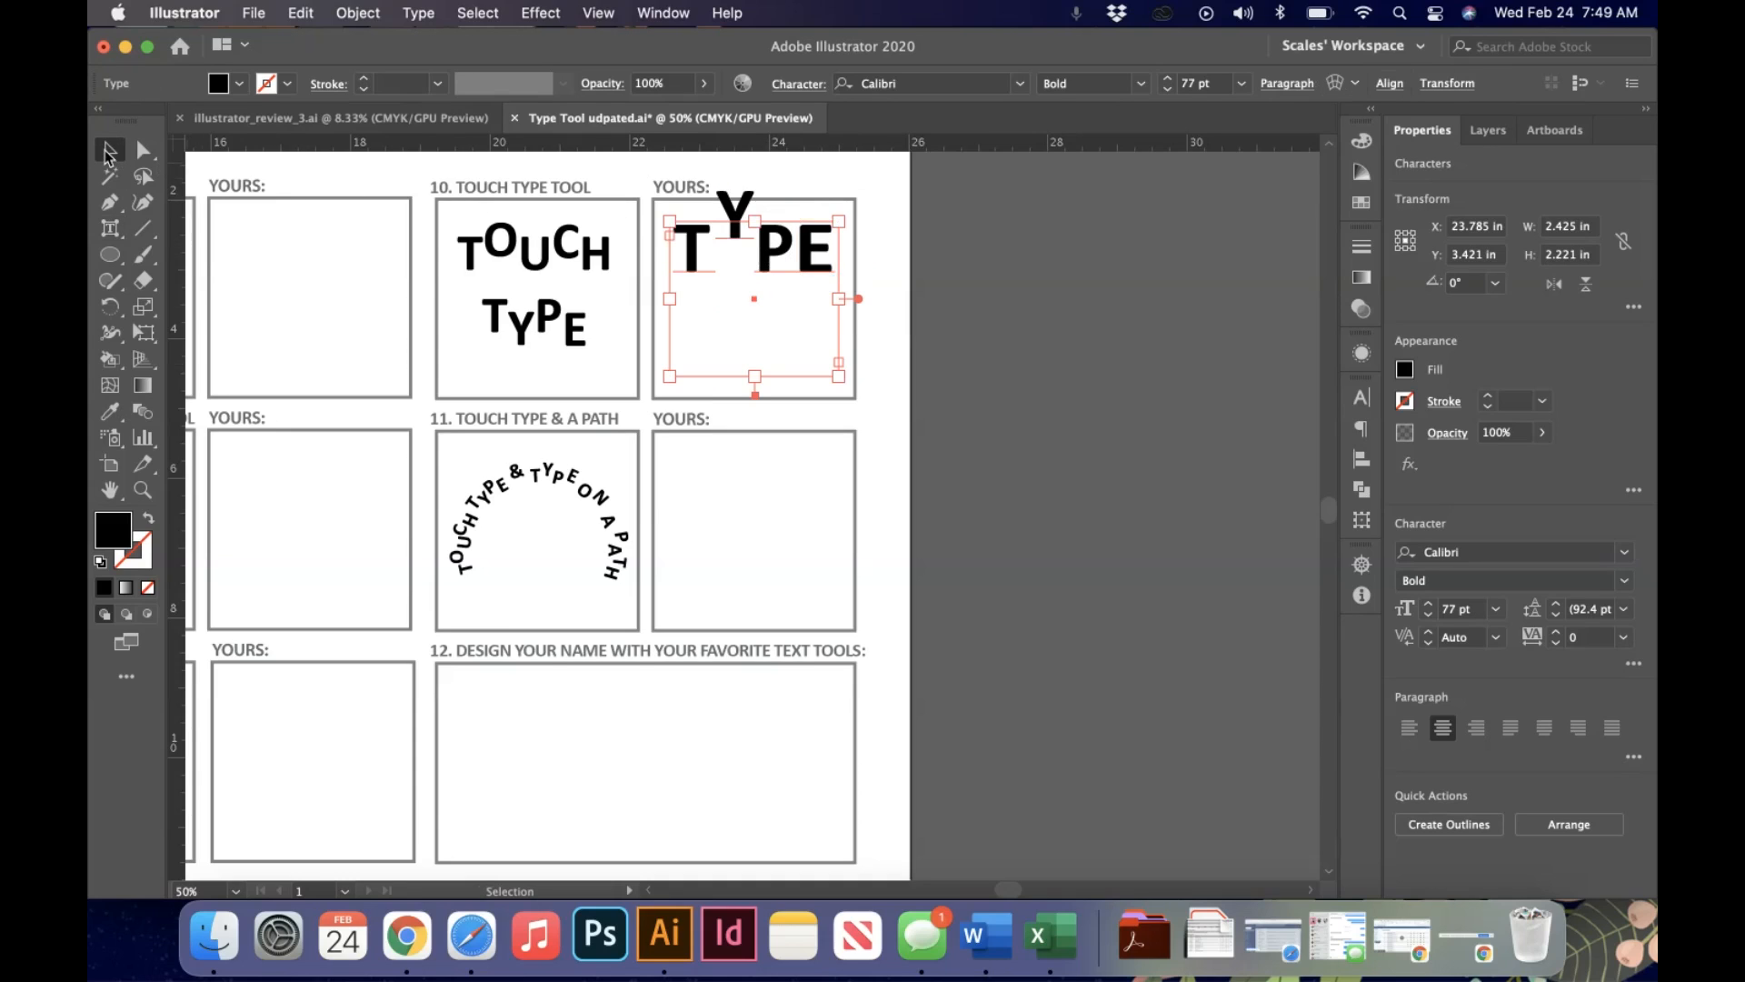
drag(841, 296, 927, 300)
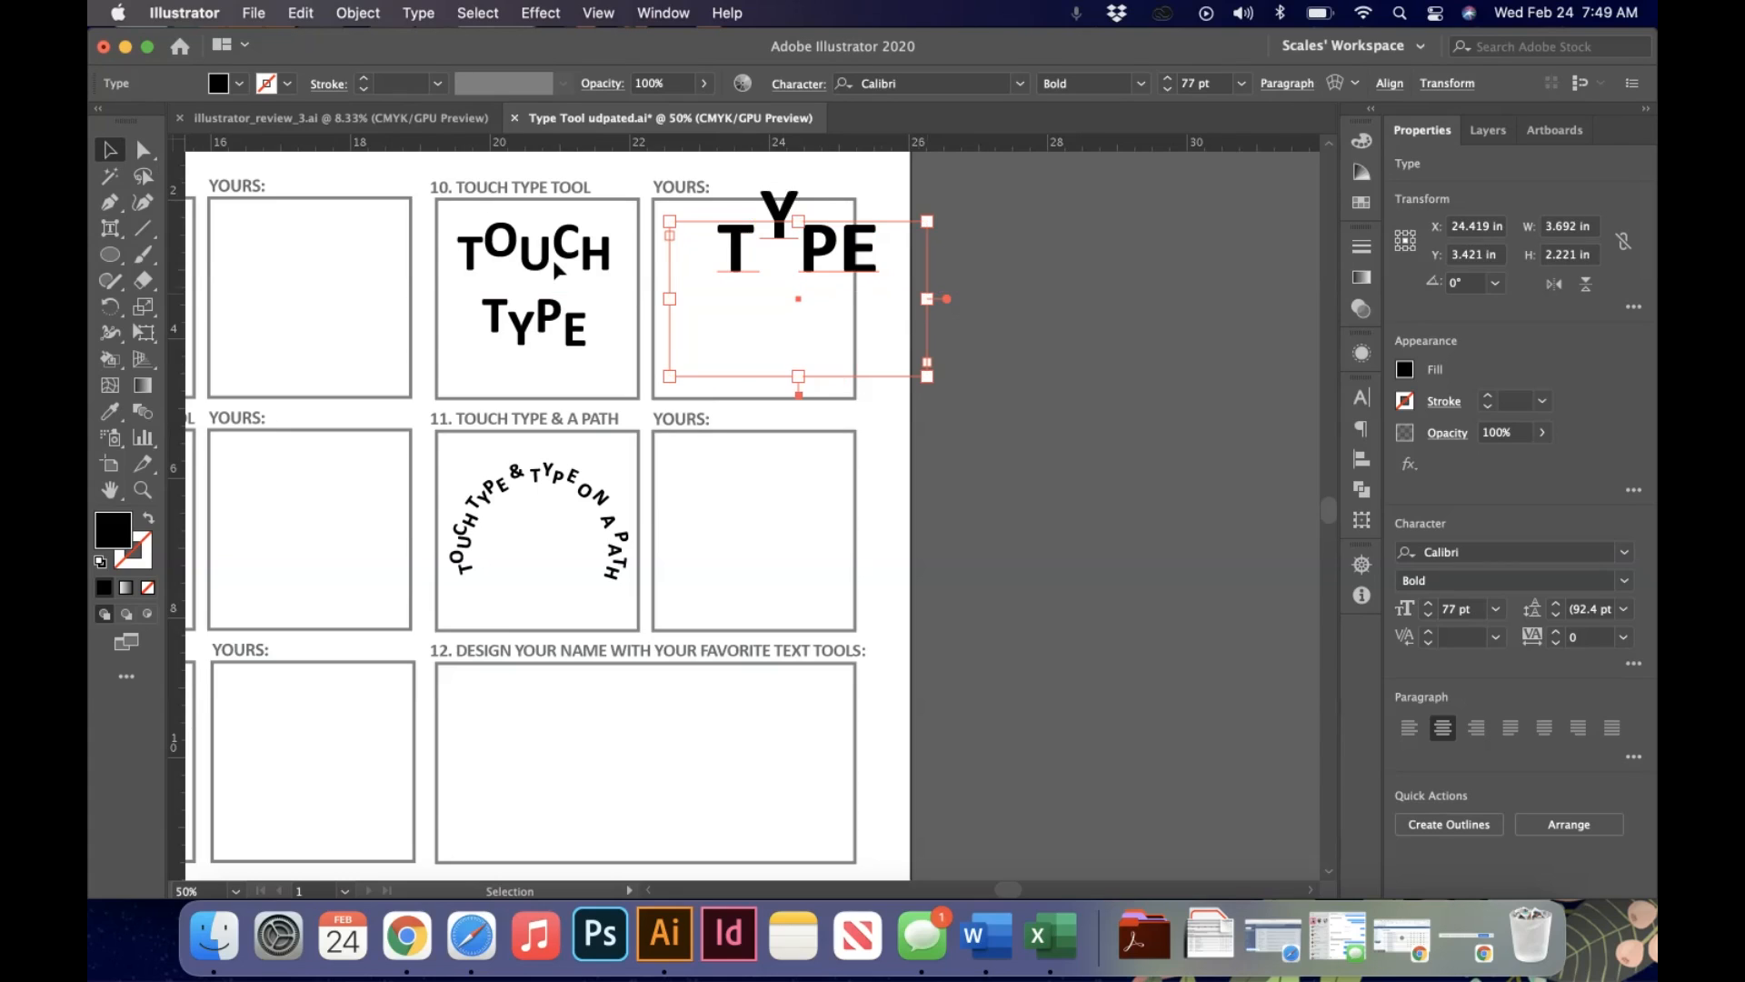
- Raise the letter E of "TYPE" slightly above the baseline with the Touch Type tool
click(110, 228)
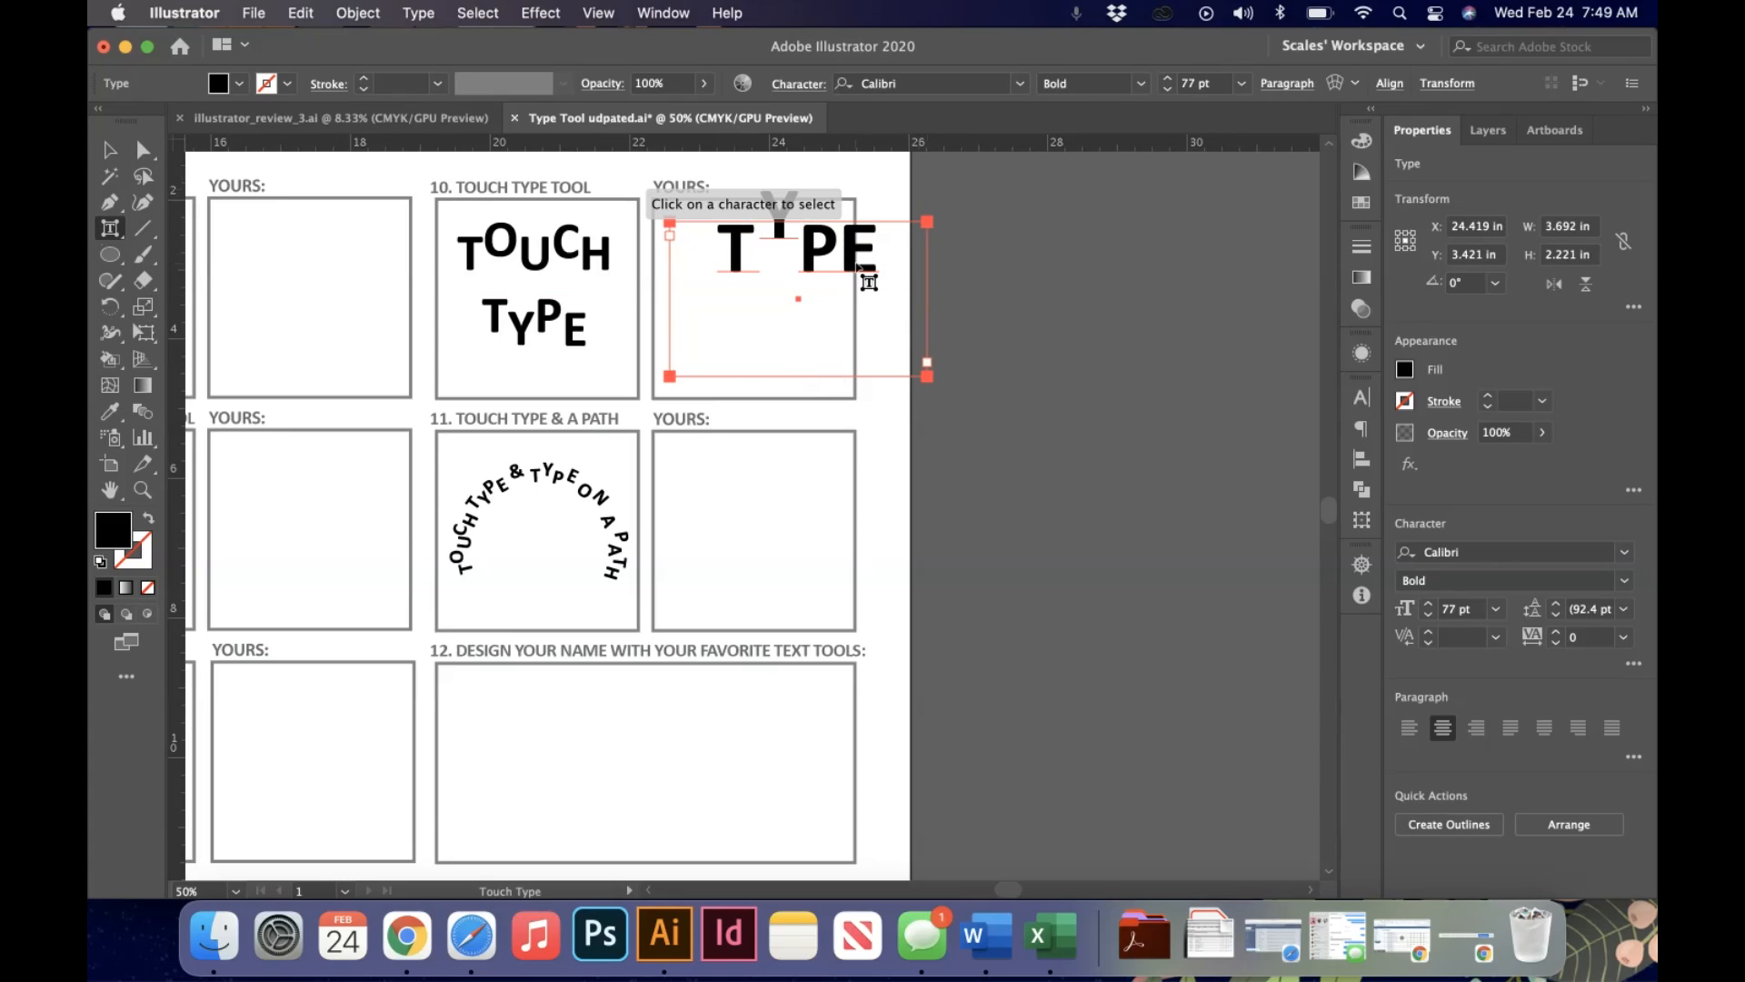
click(859, 269)
drag(868, 283, 858, 234)
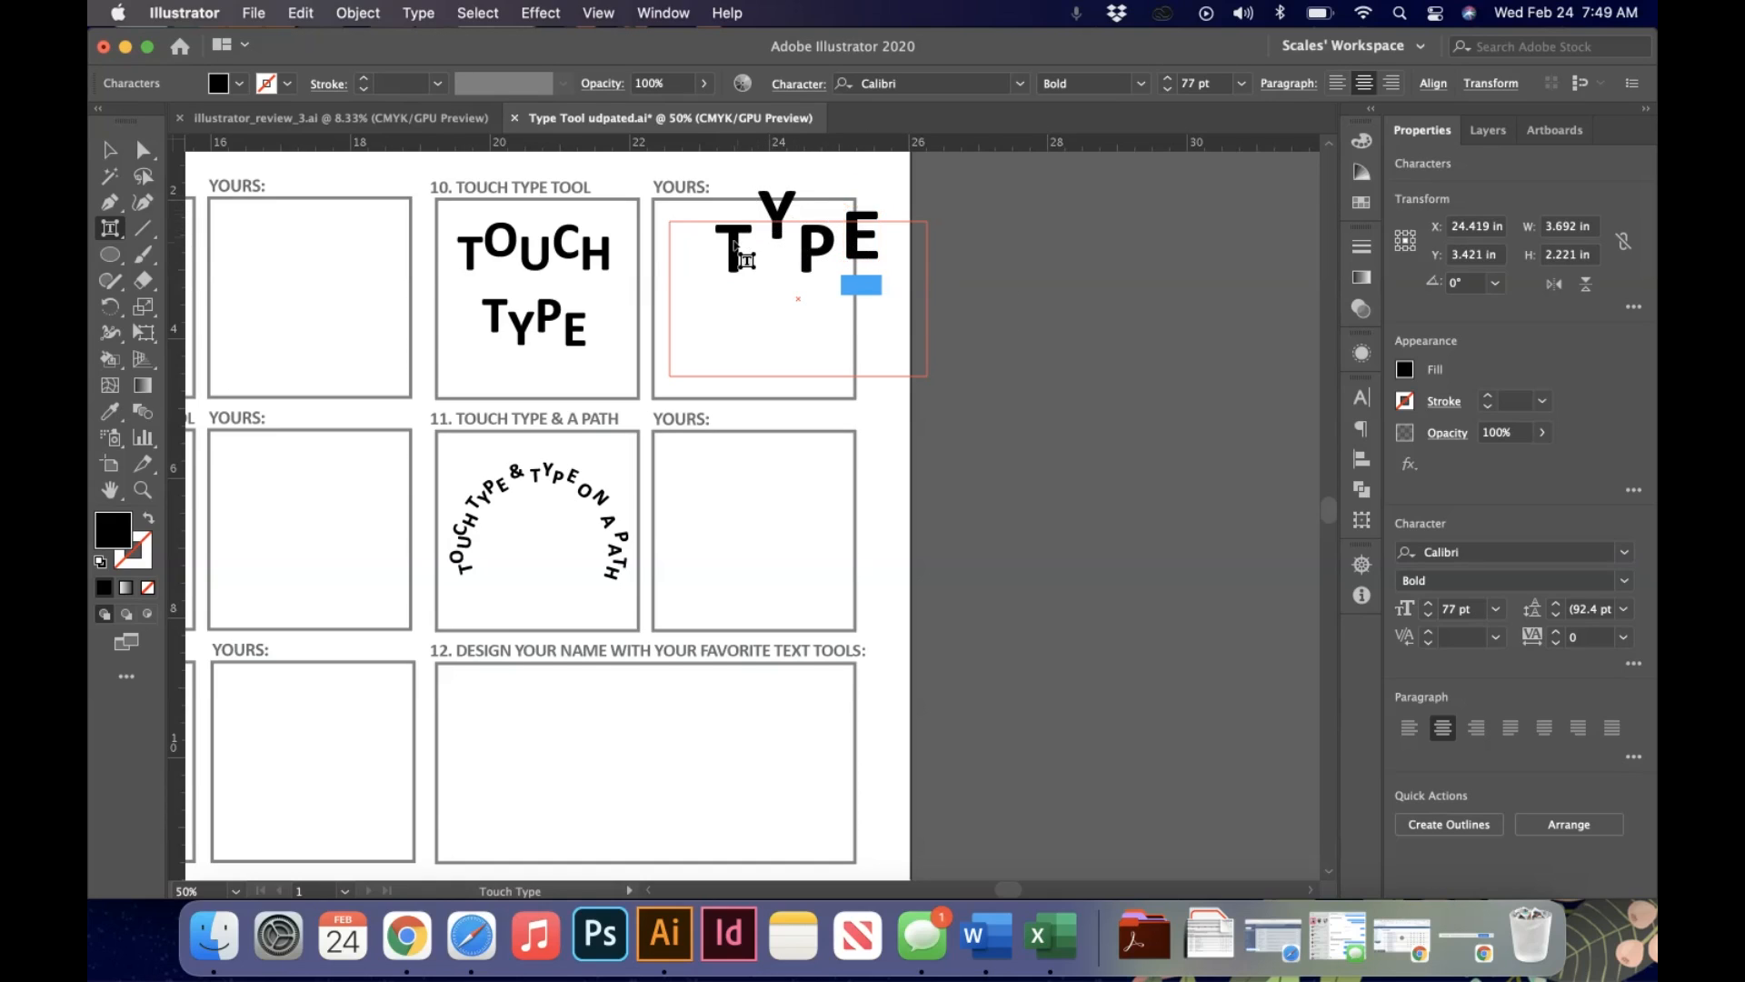
- Raise the letter T of "TYPE" above the baseline and reduce its size to 51 pt
click(741, 238)
drag(743, 227, 744, 209)
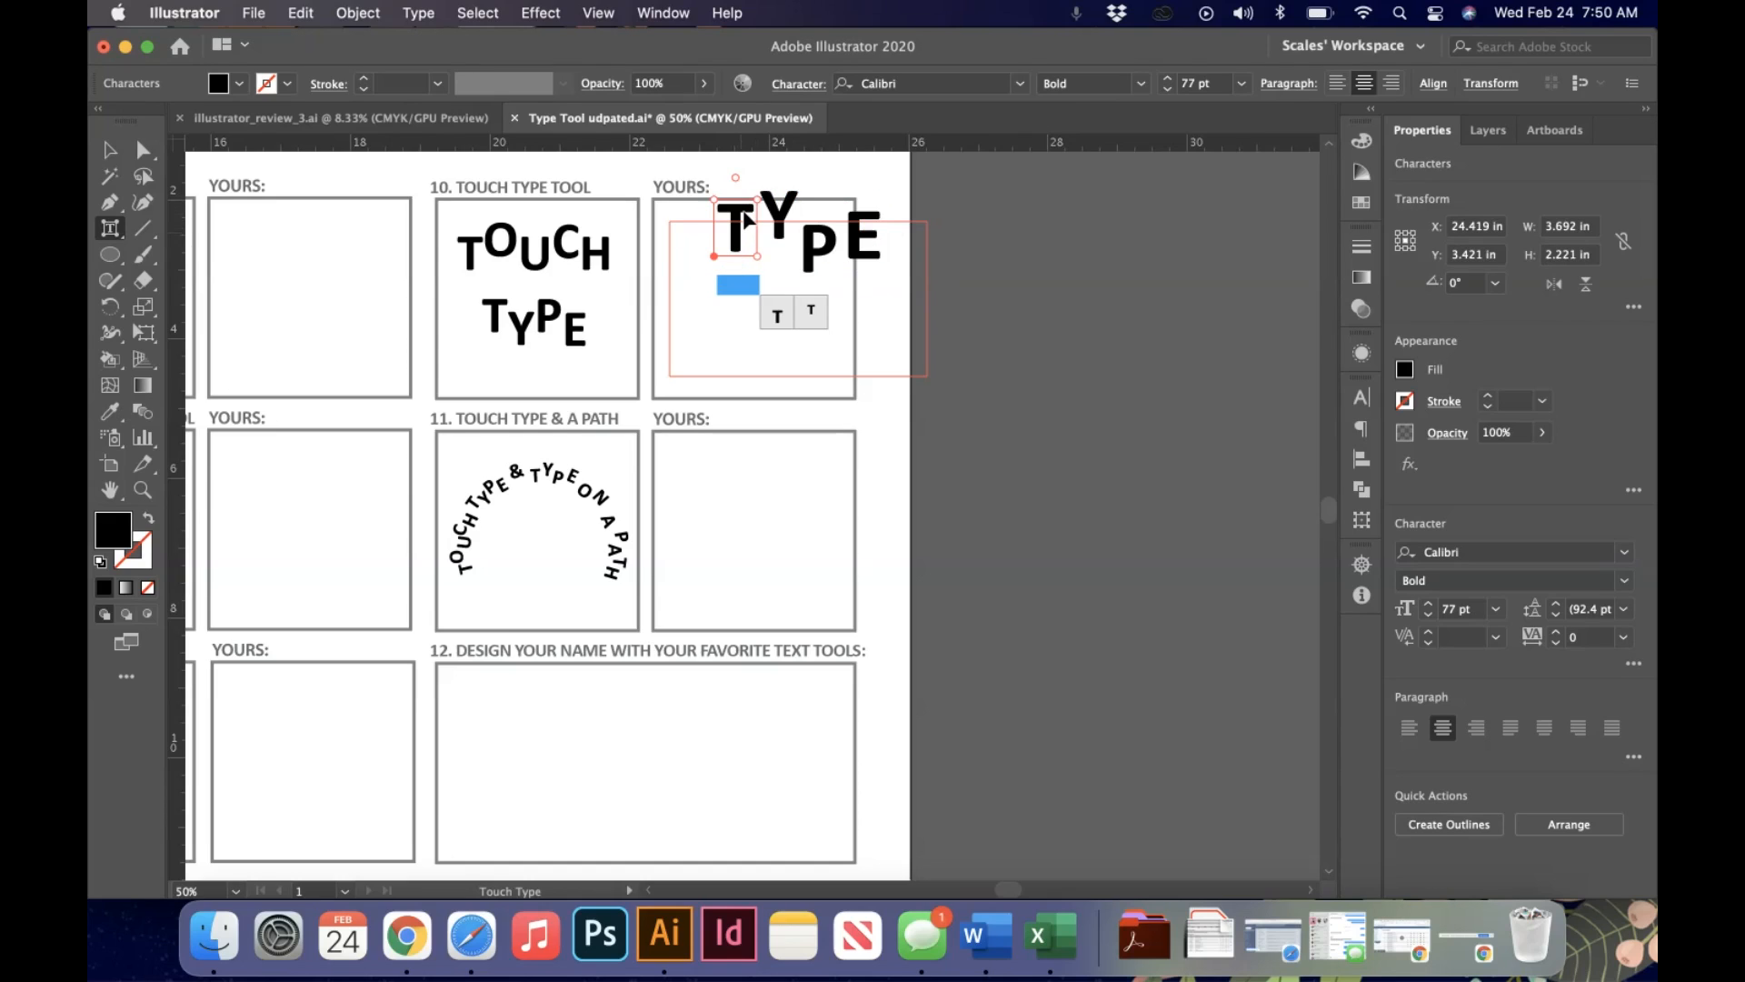
click(1428, 617)
click(1427, 616)
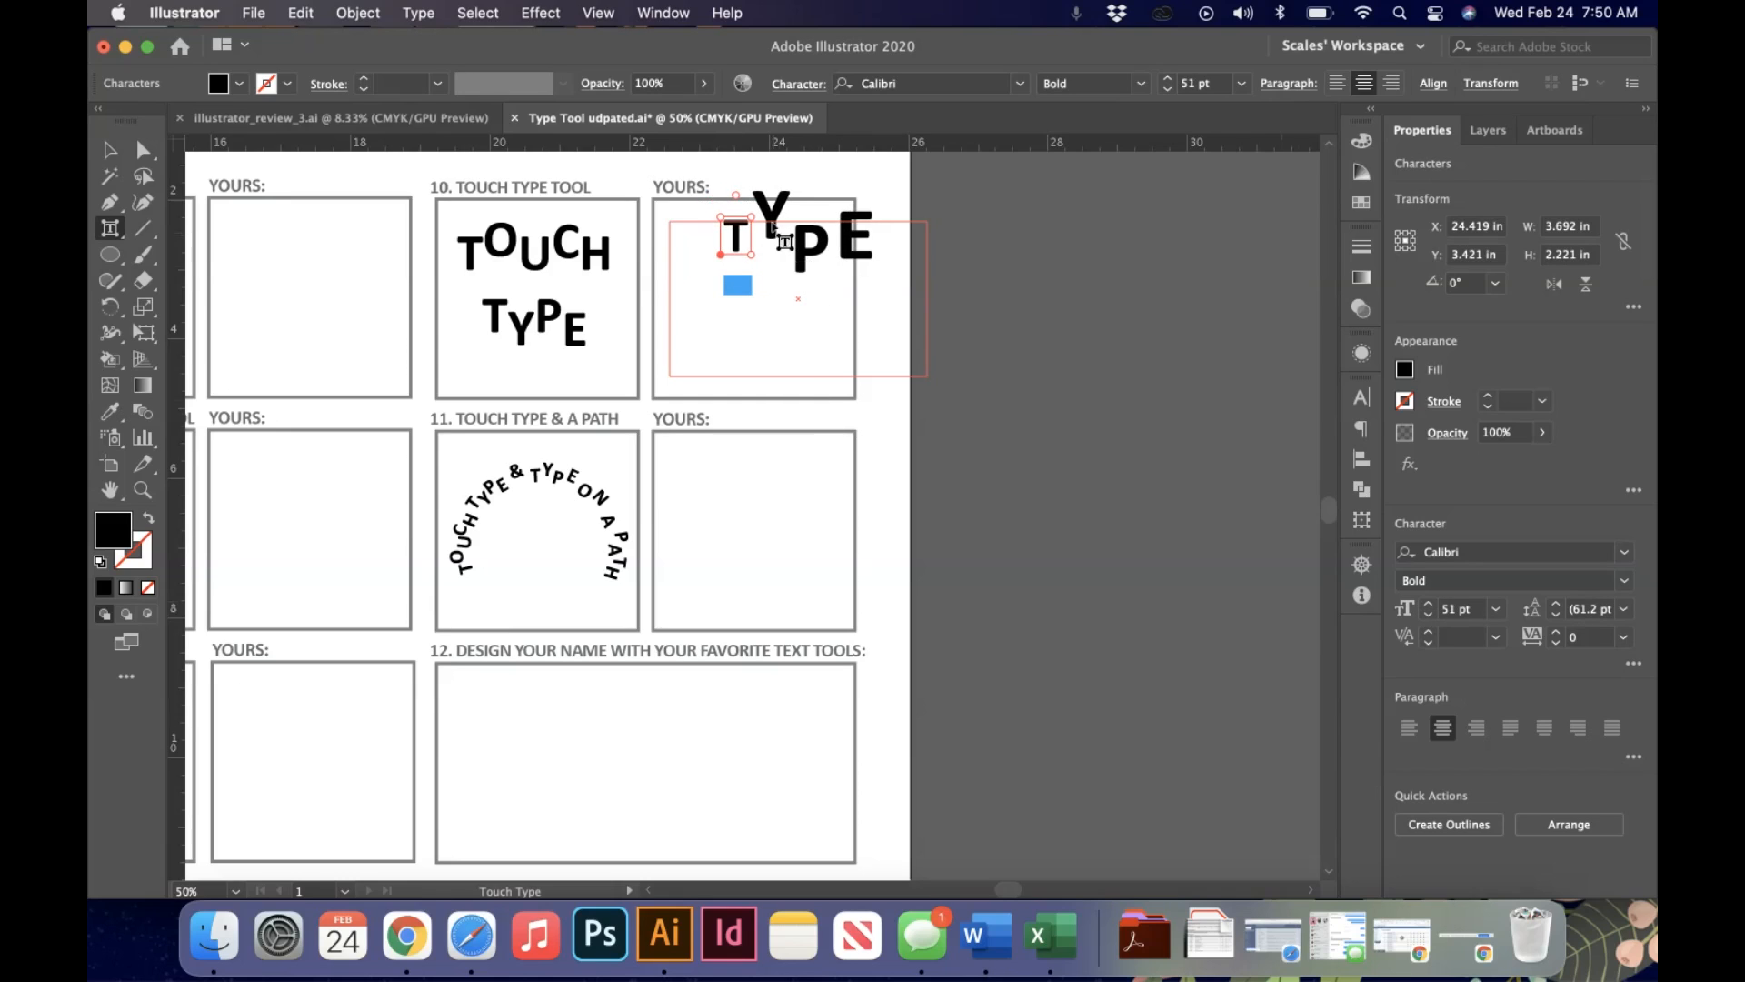
- Set the letter Y of "TYPE" in Pacifico Regular with an orange fill, and finish the character editing
click(775, 218)
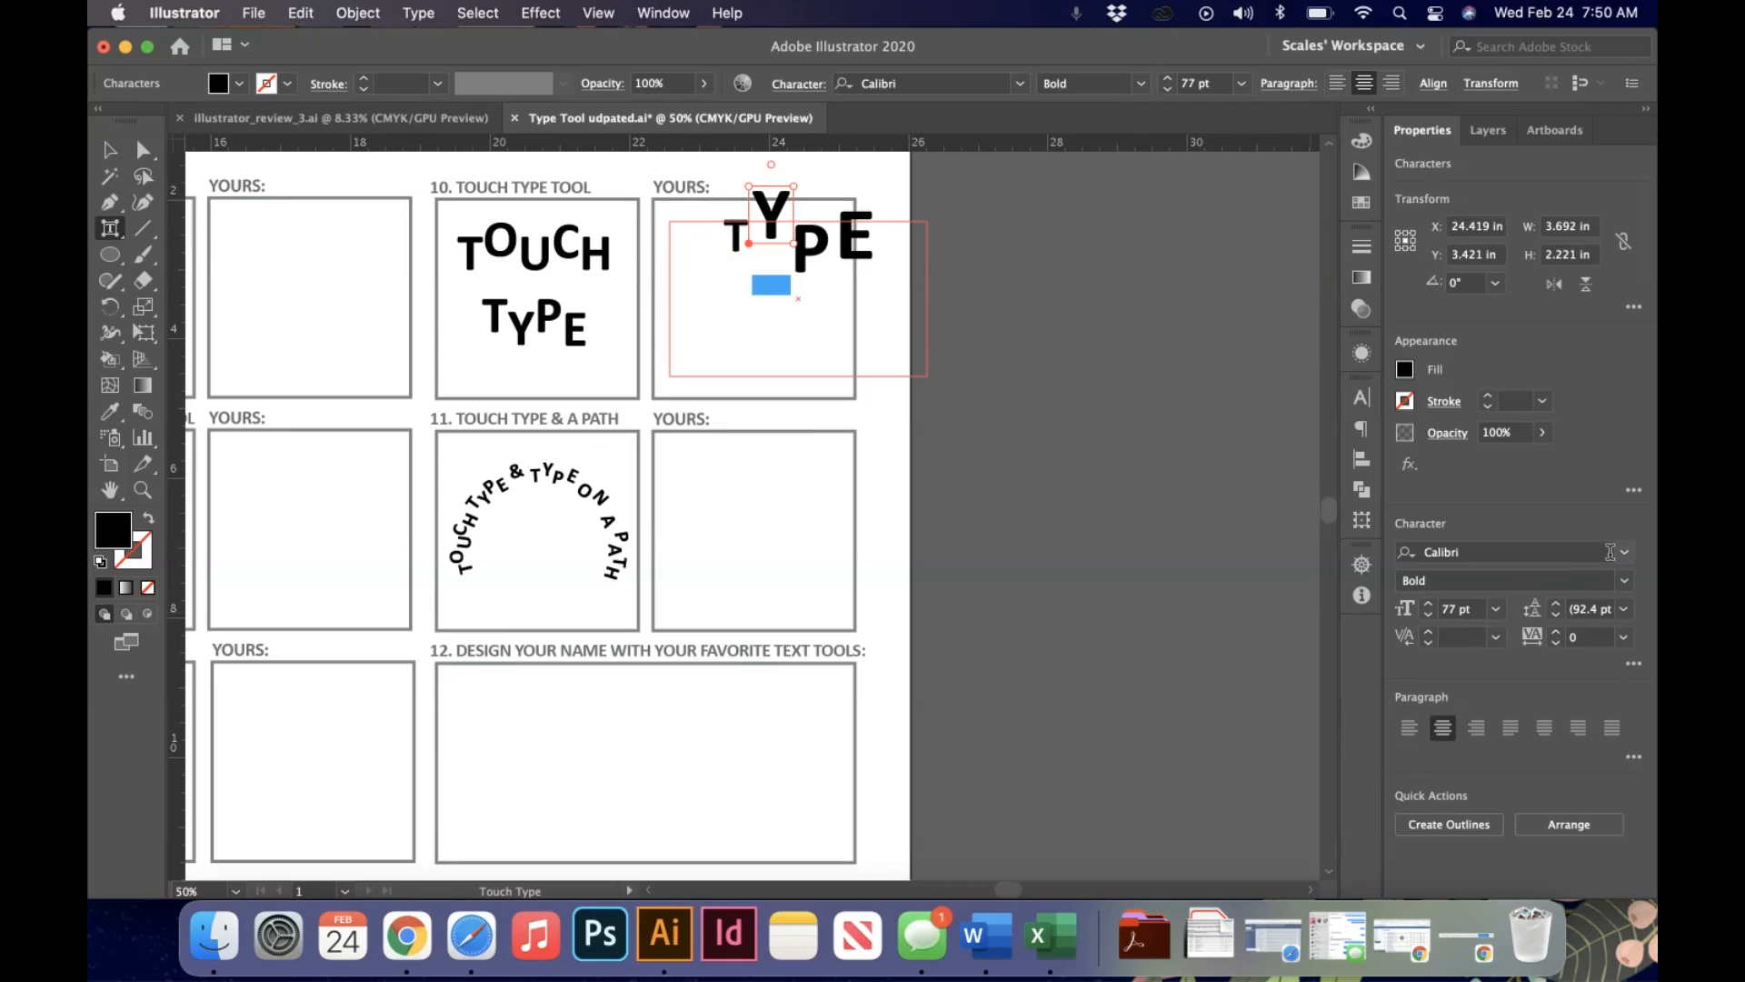
click(1625, 554)
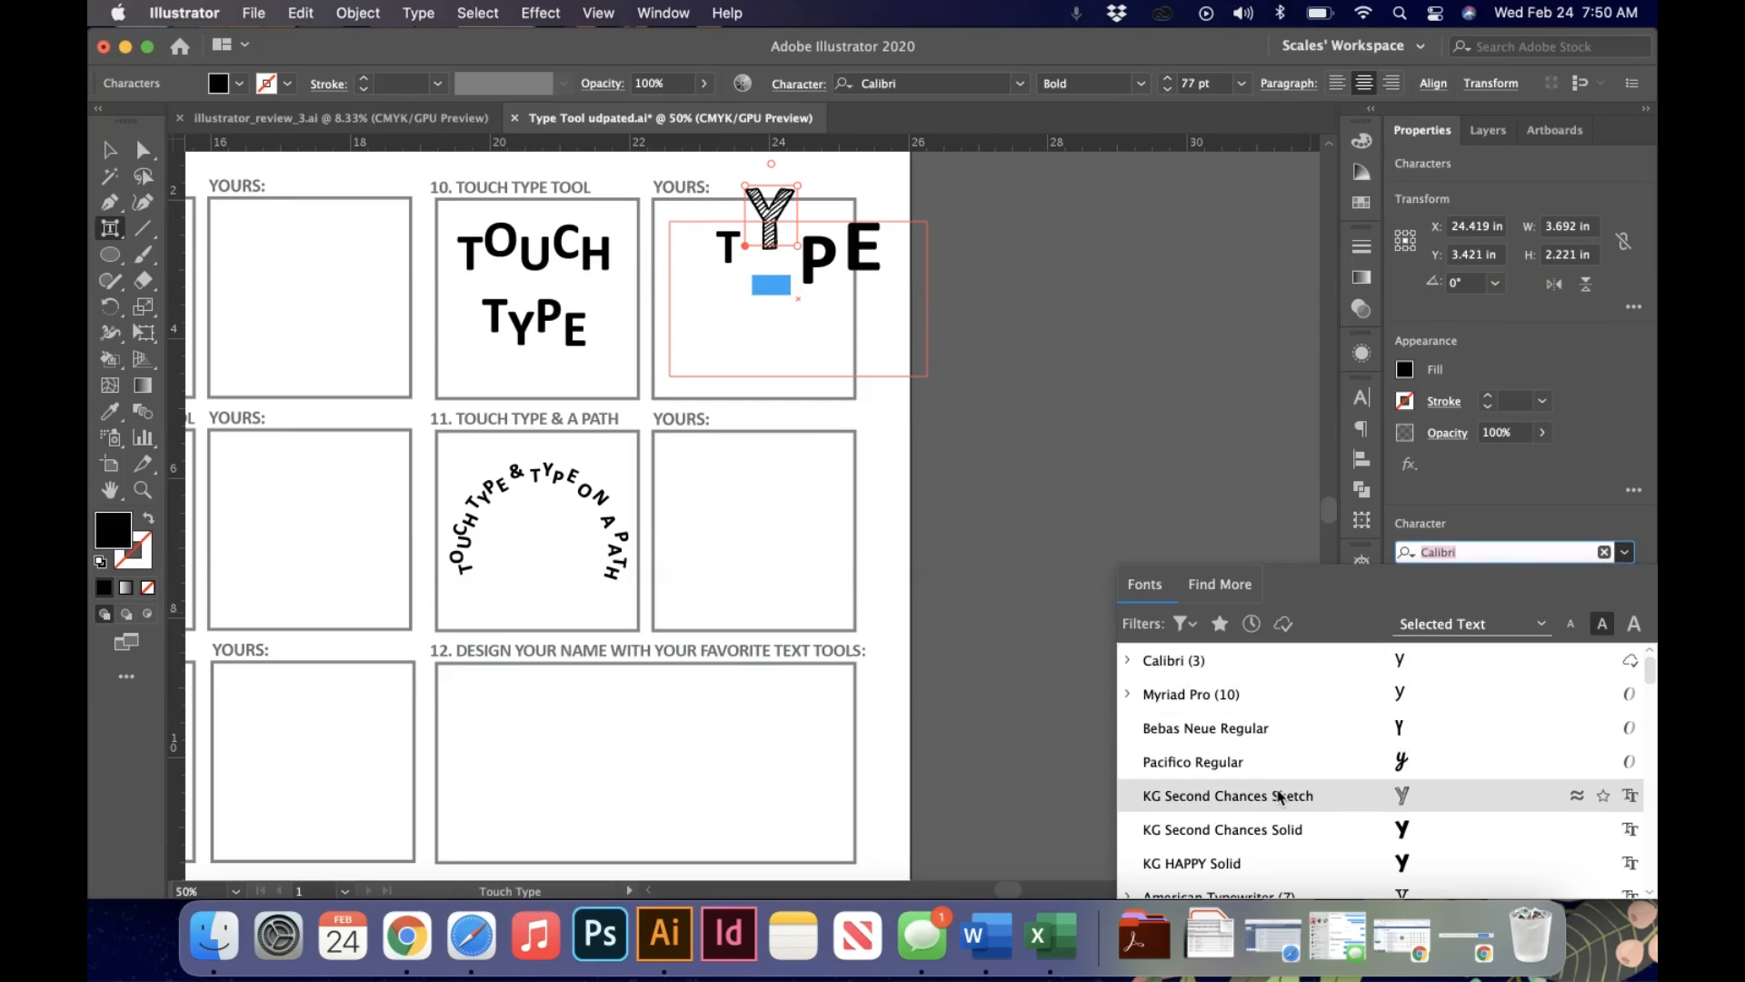
click(1193, 762)
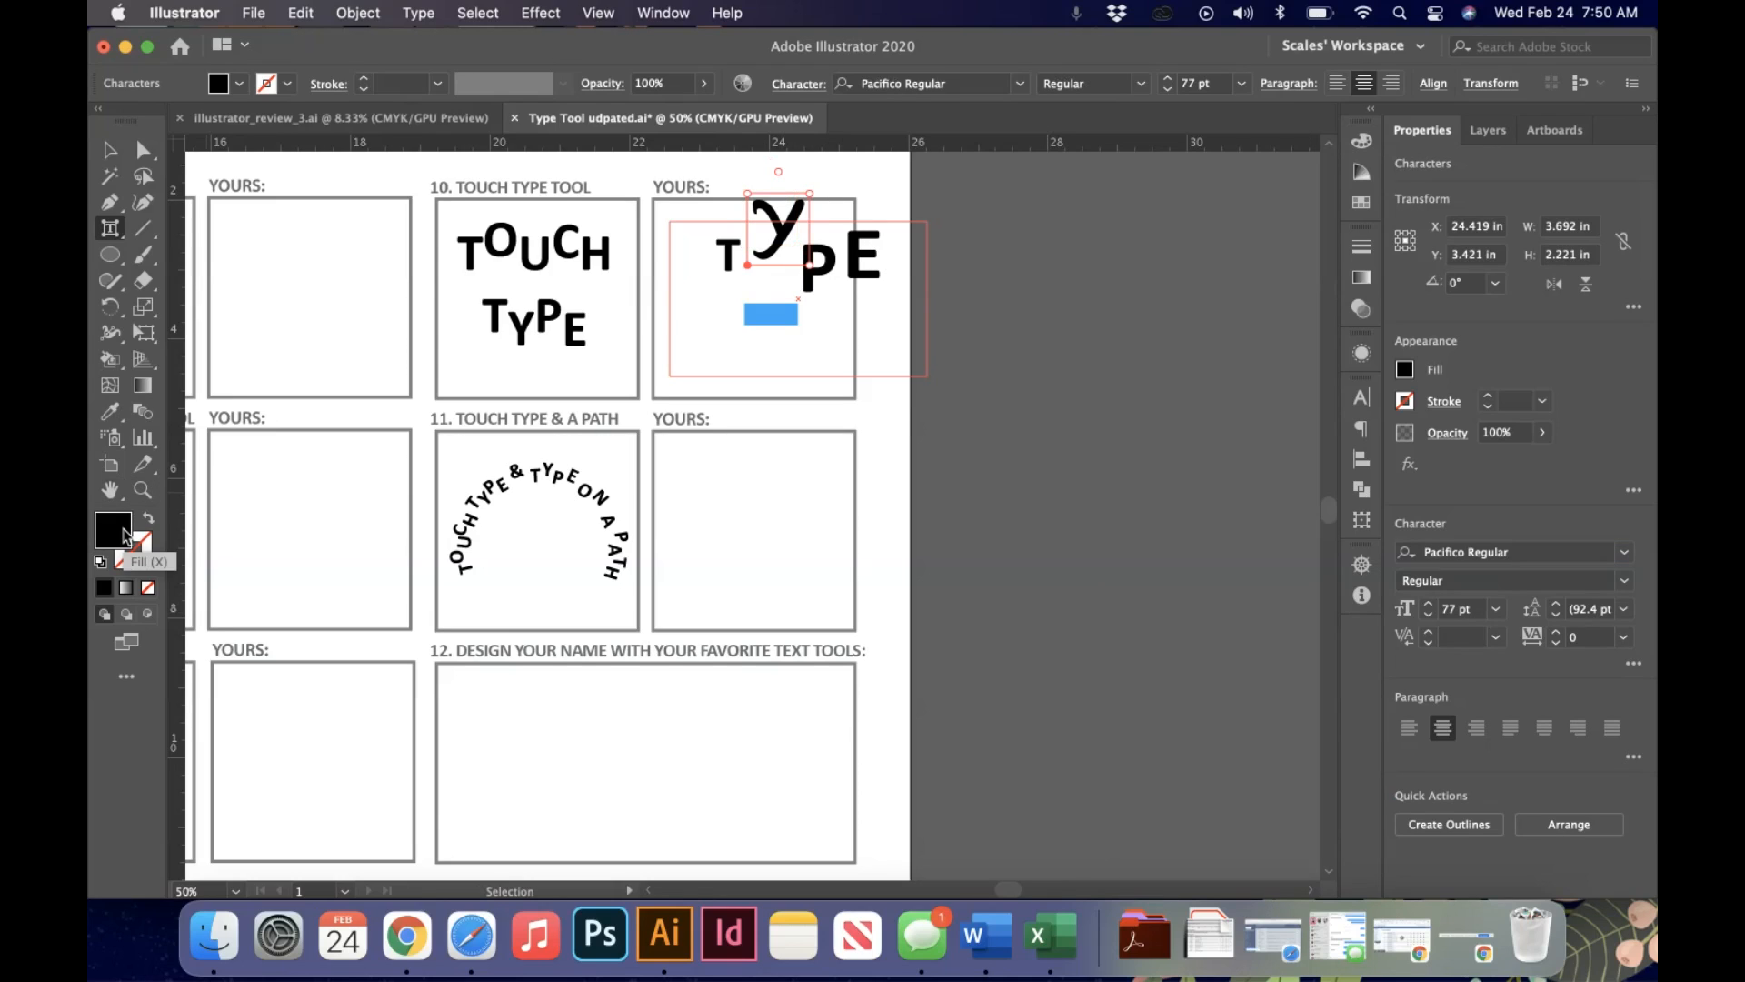
click(1362, 205)
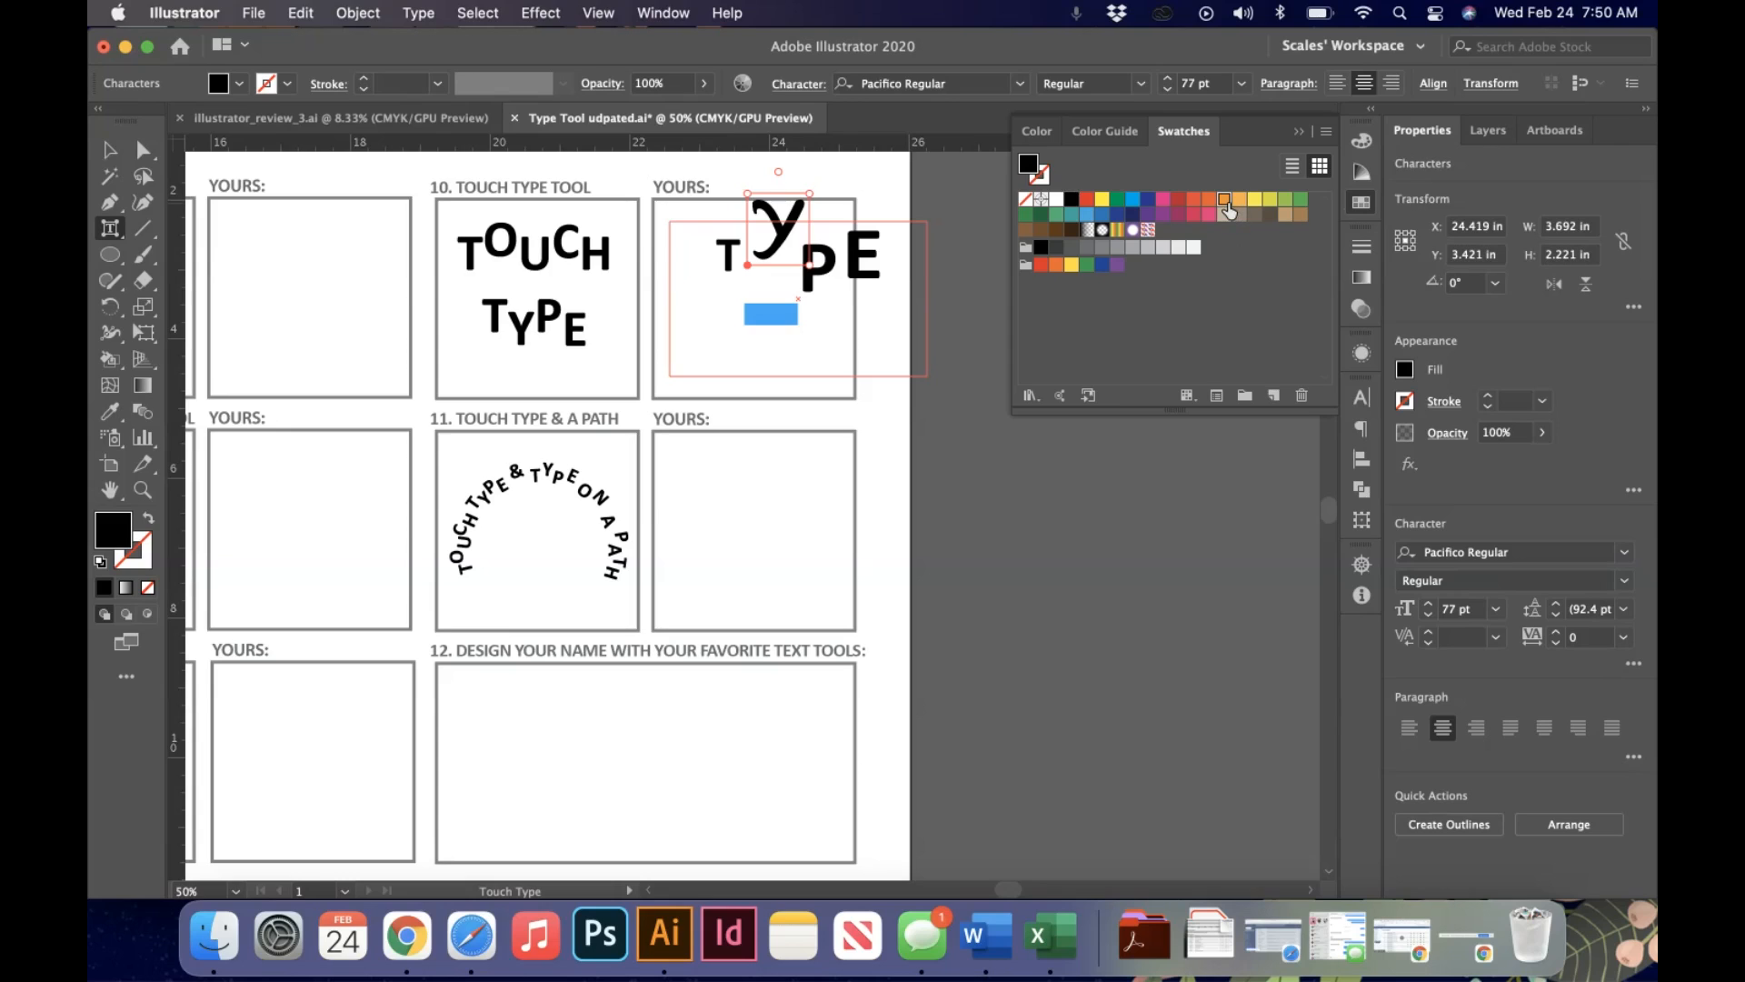
click(1224, 198)
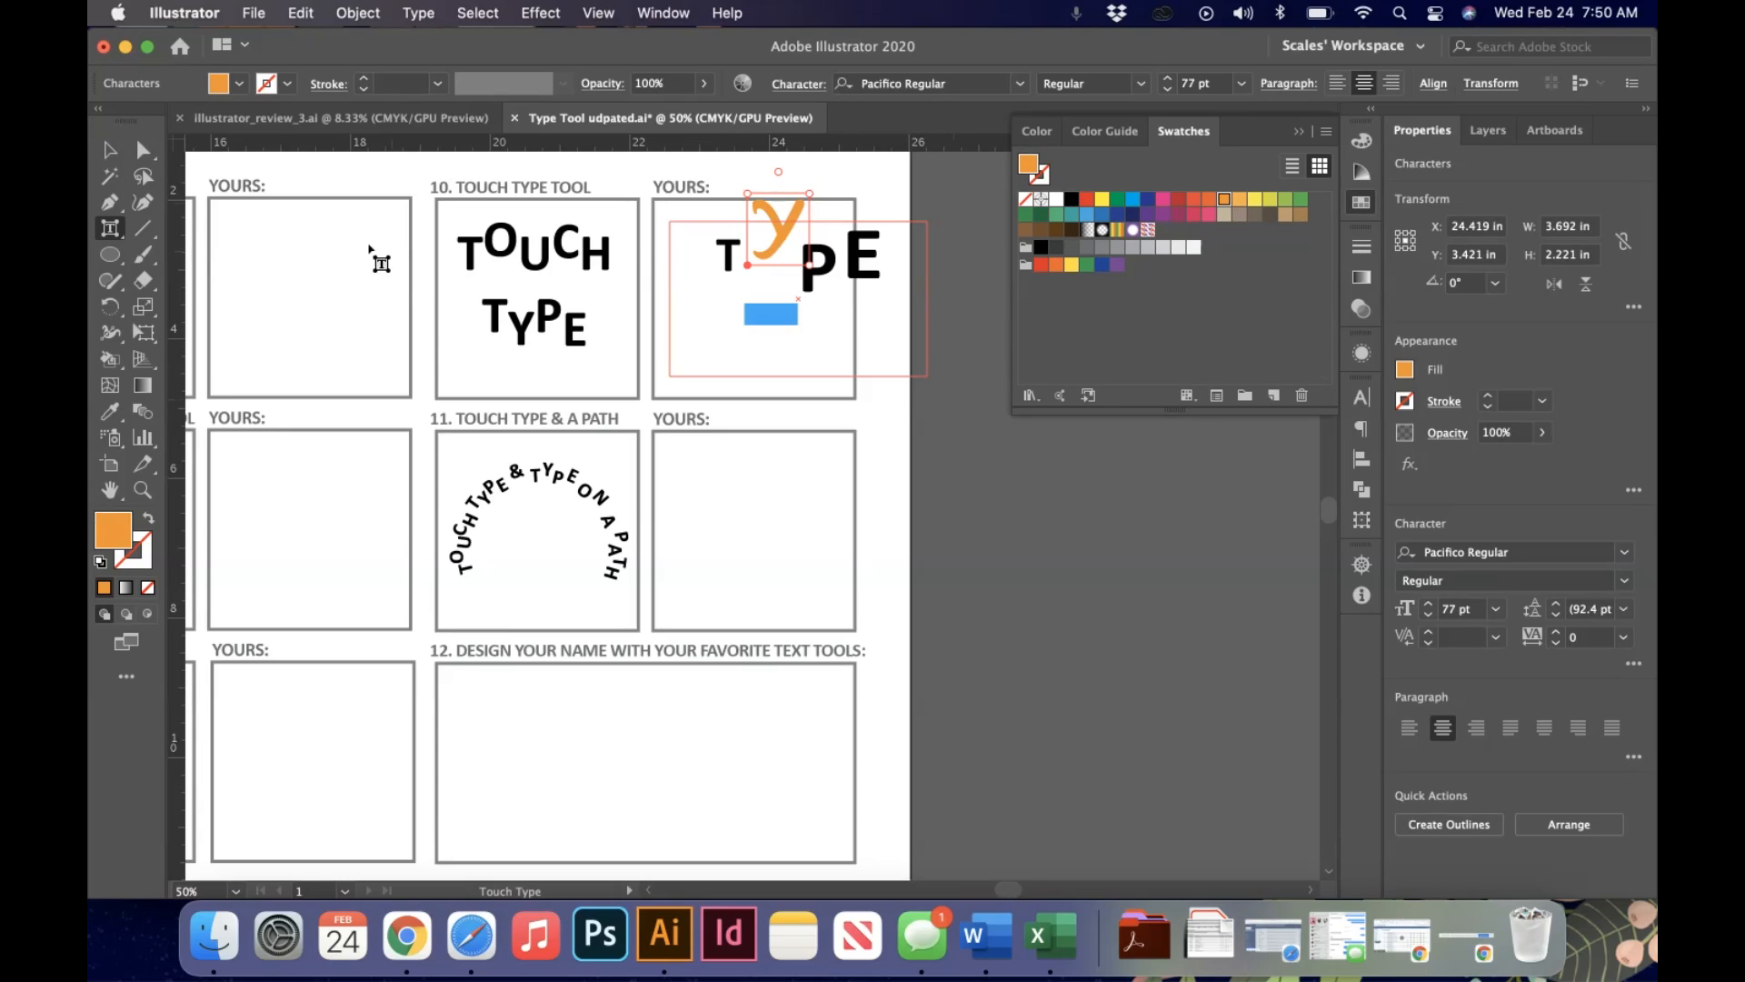
click(109, 150)
click(900, 418)
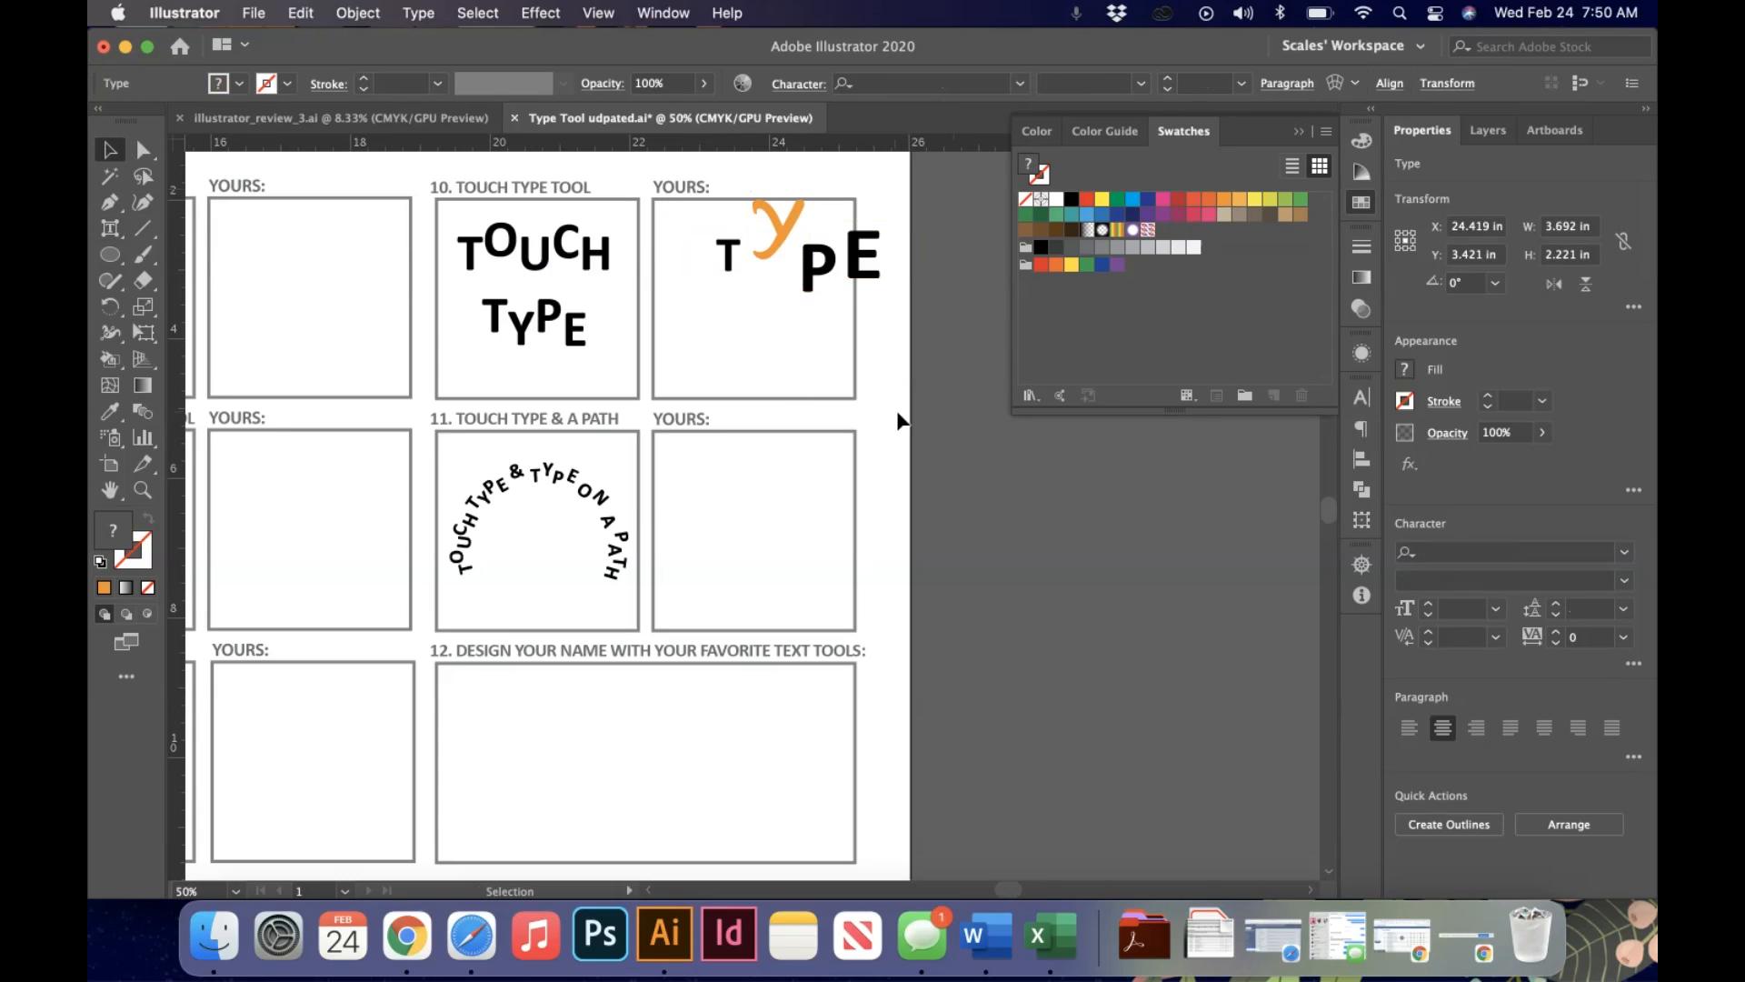
- Move the "TYPE" text into its practice box and narrow the text area to about 2.8 in to fit inside
drag(868, 278, 830, 284)
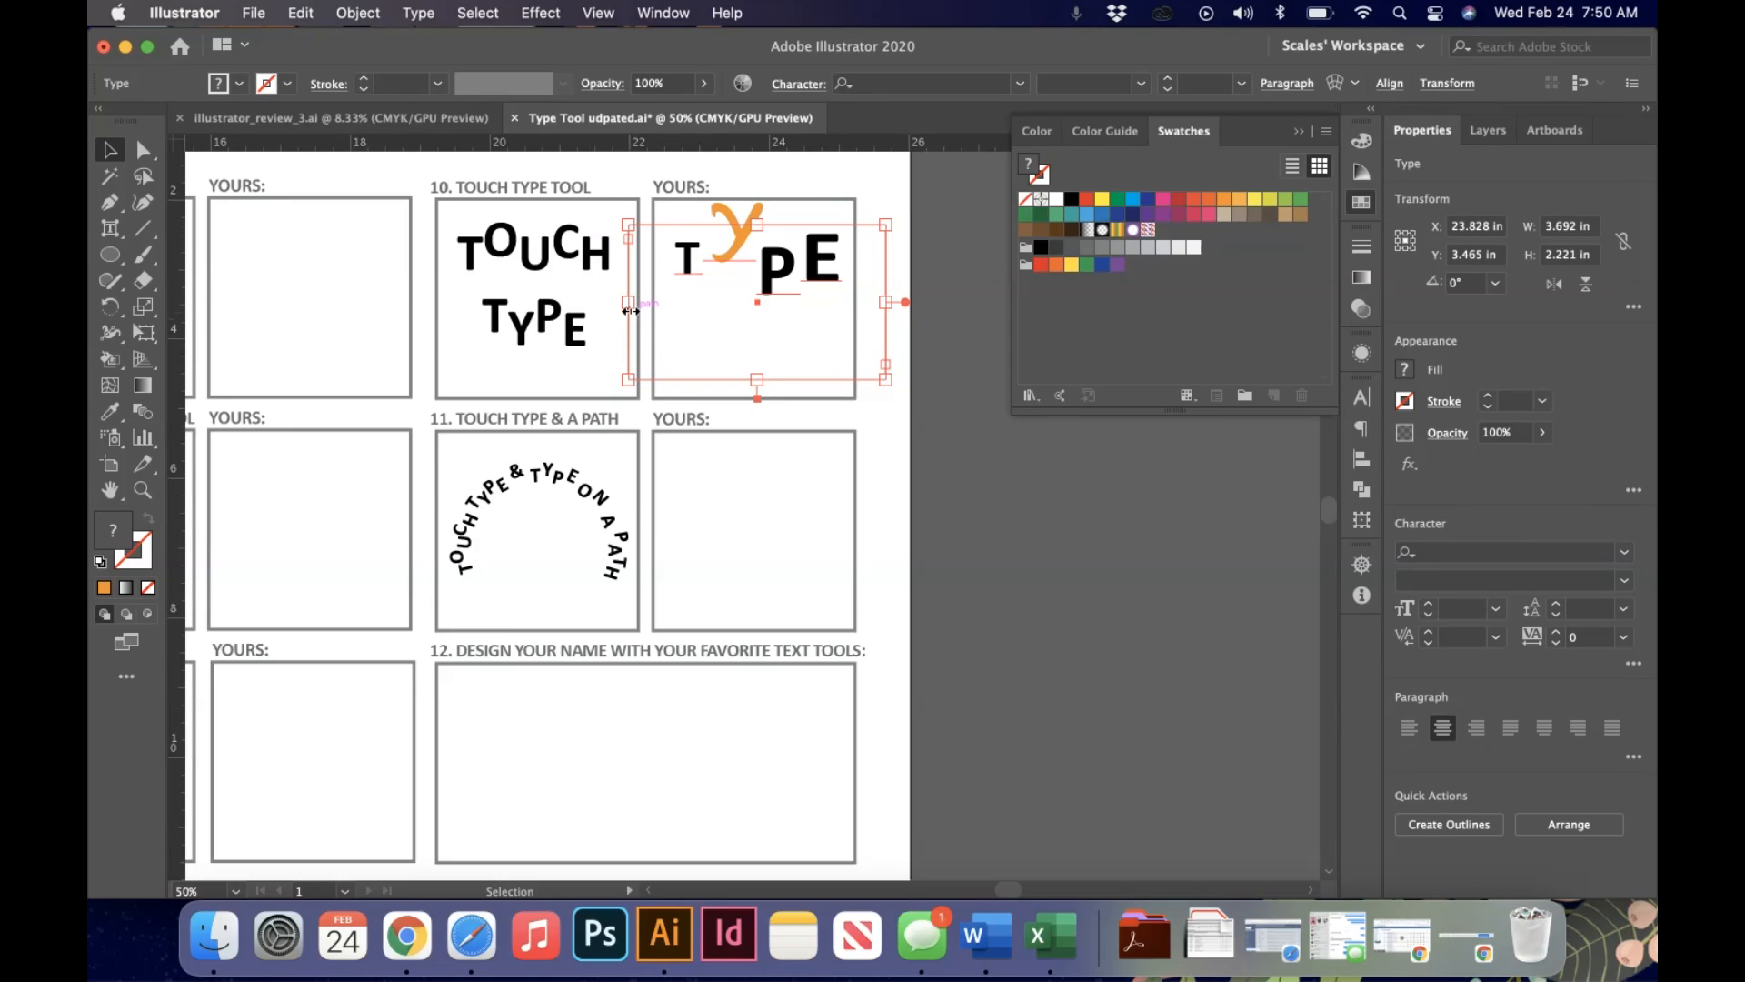
drag(630, 310, 655, 302)
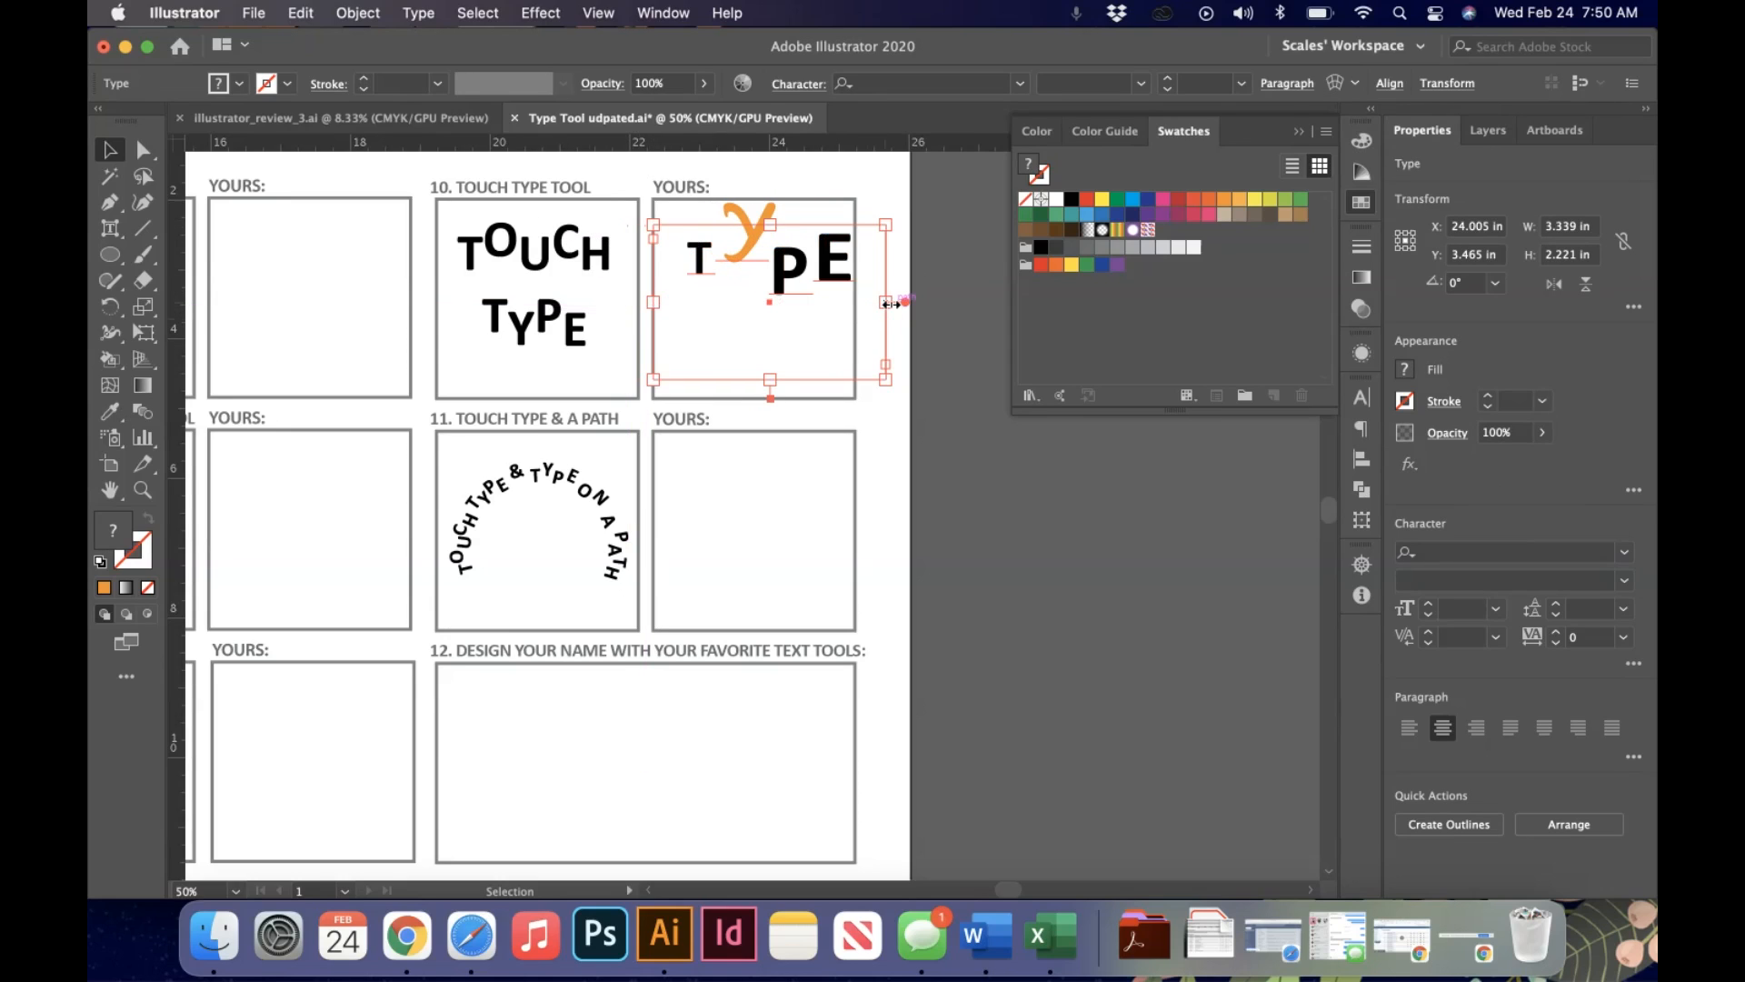
drag(891, 304, 846, 300)
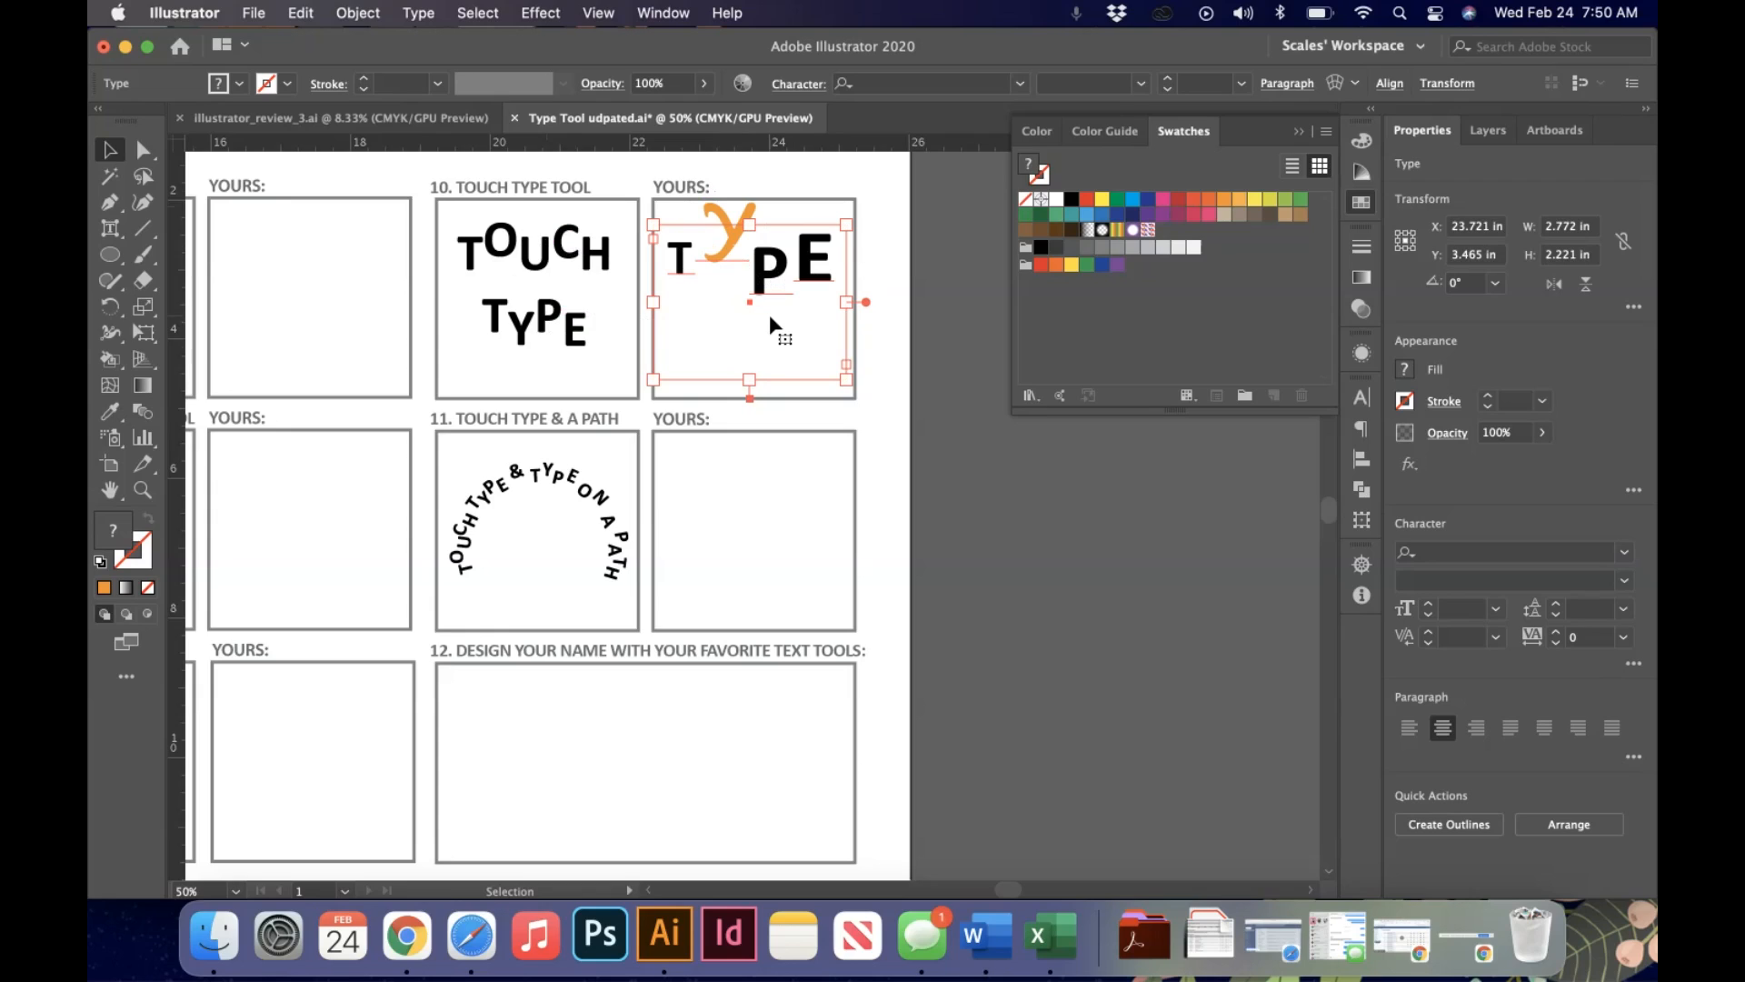
click(749, 494)
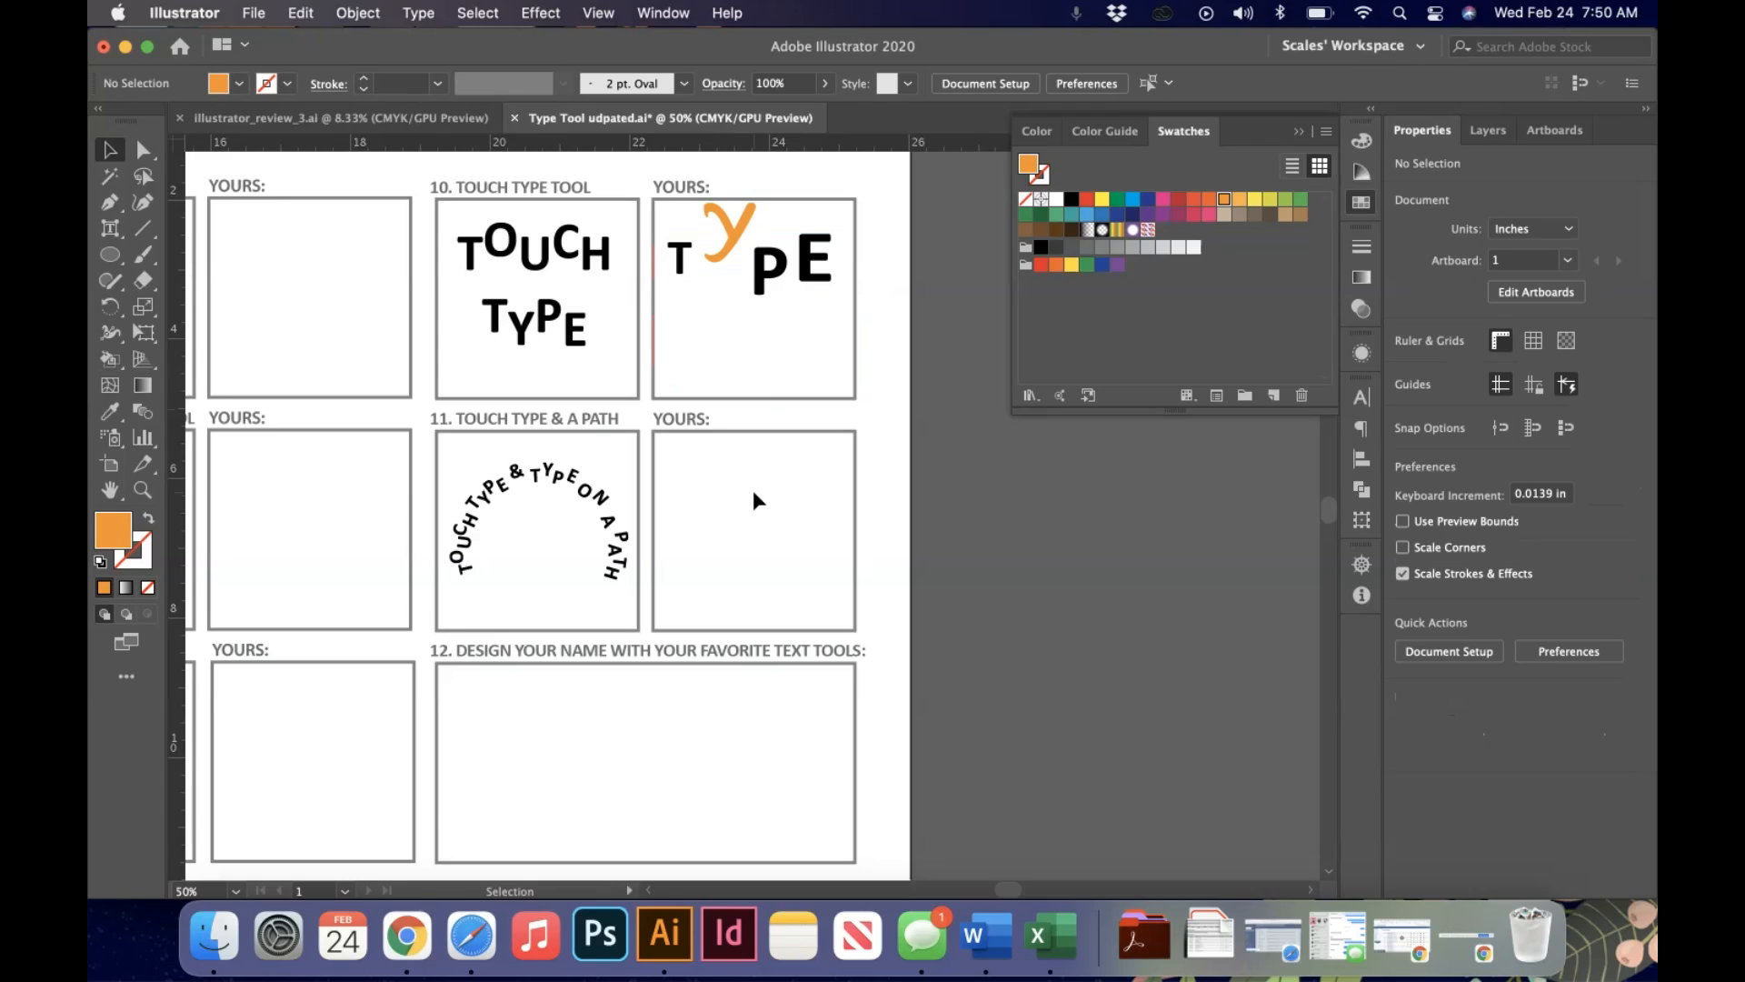
- Draw a circle about 1.9 in across in the Touch Type & a Path practice box
click(109, 238)
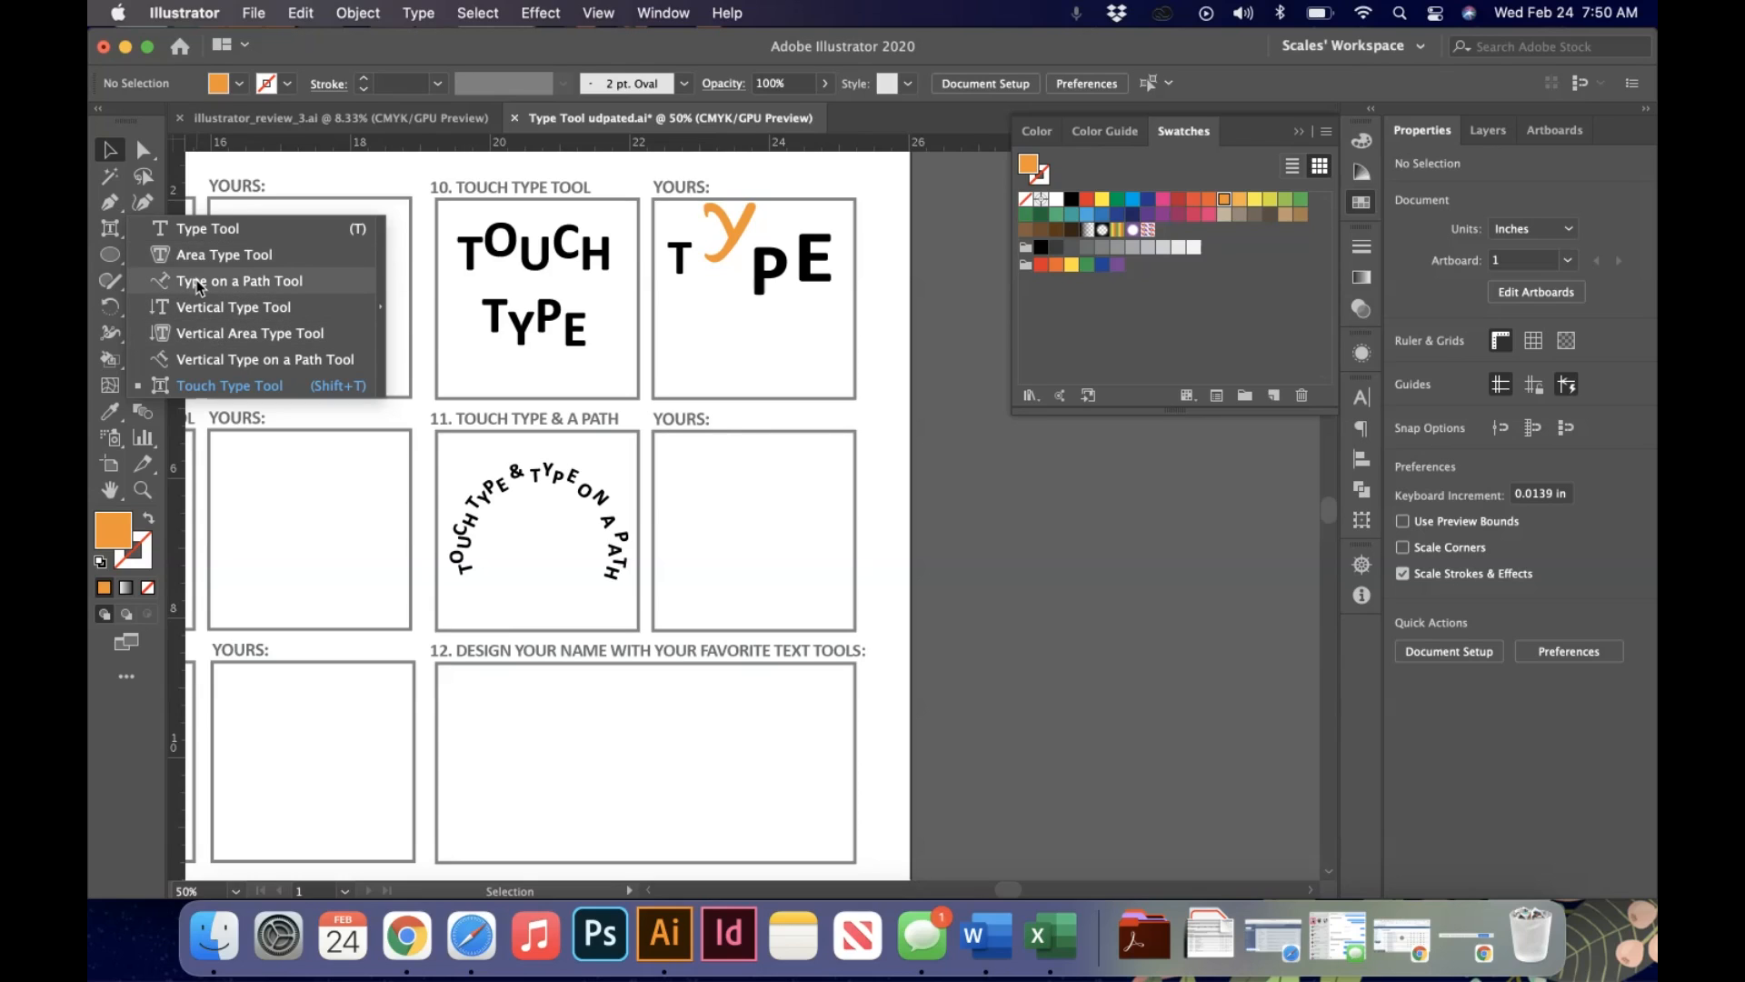
click(112, 255)
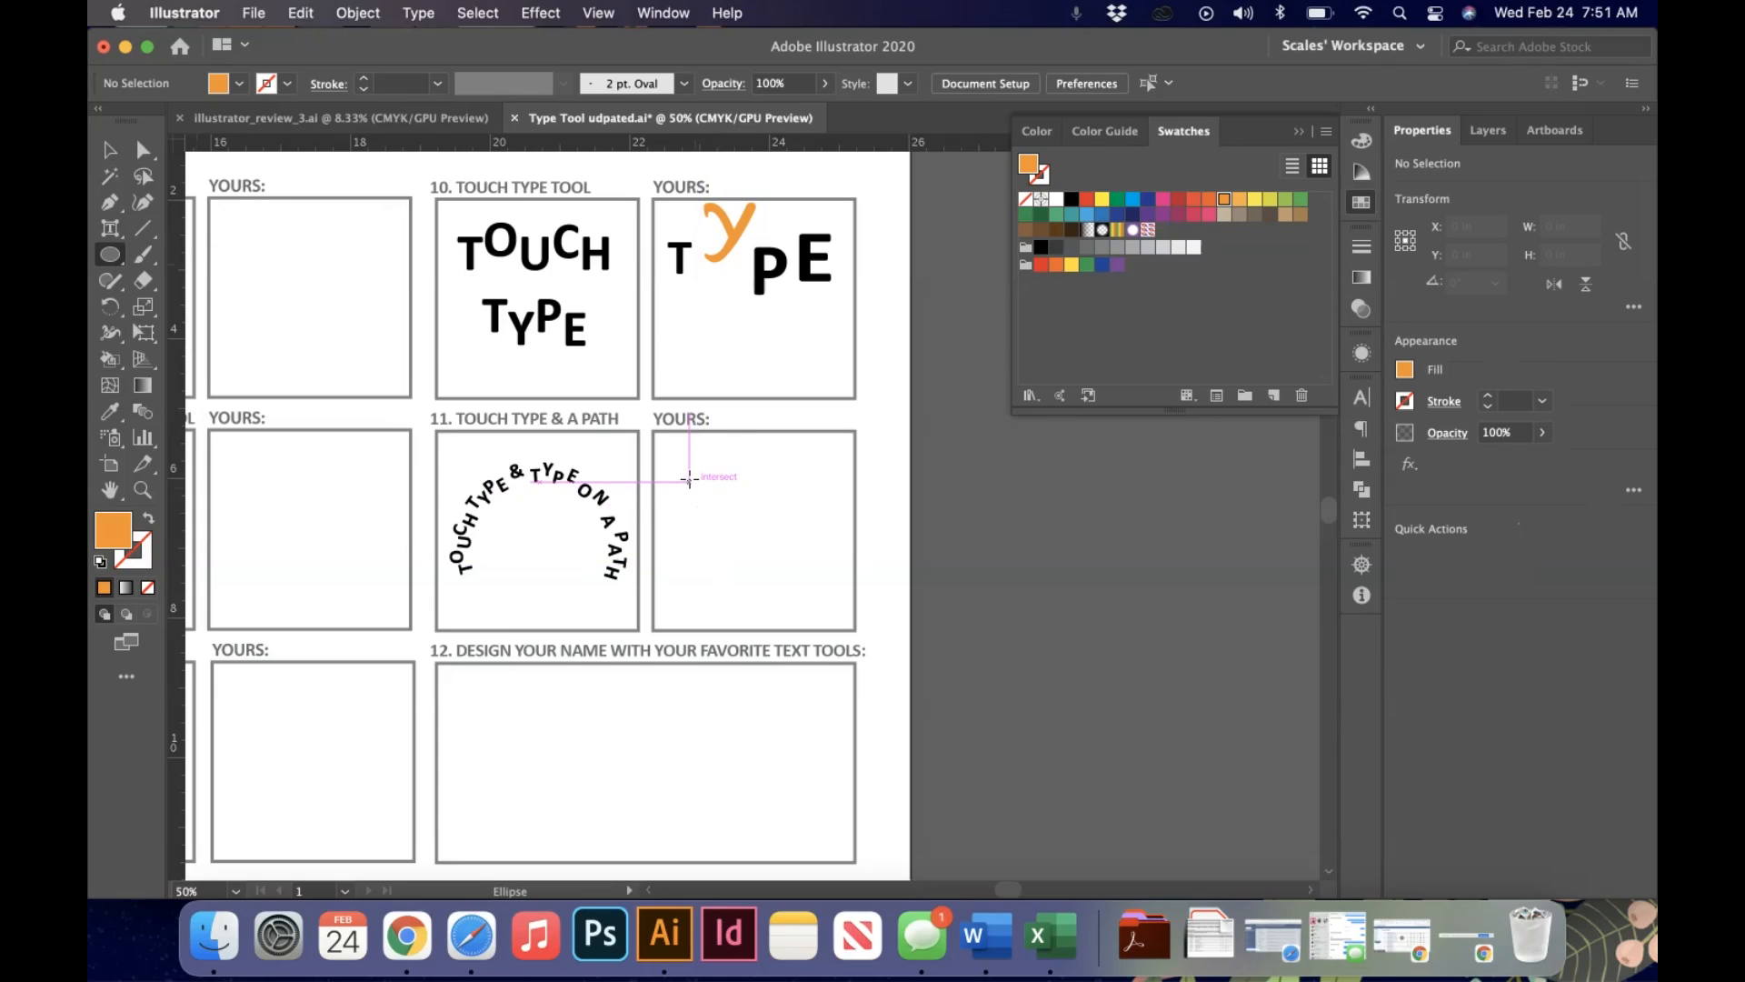
drag(748, 539, 827, 548)
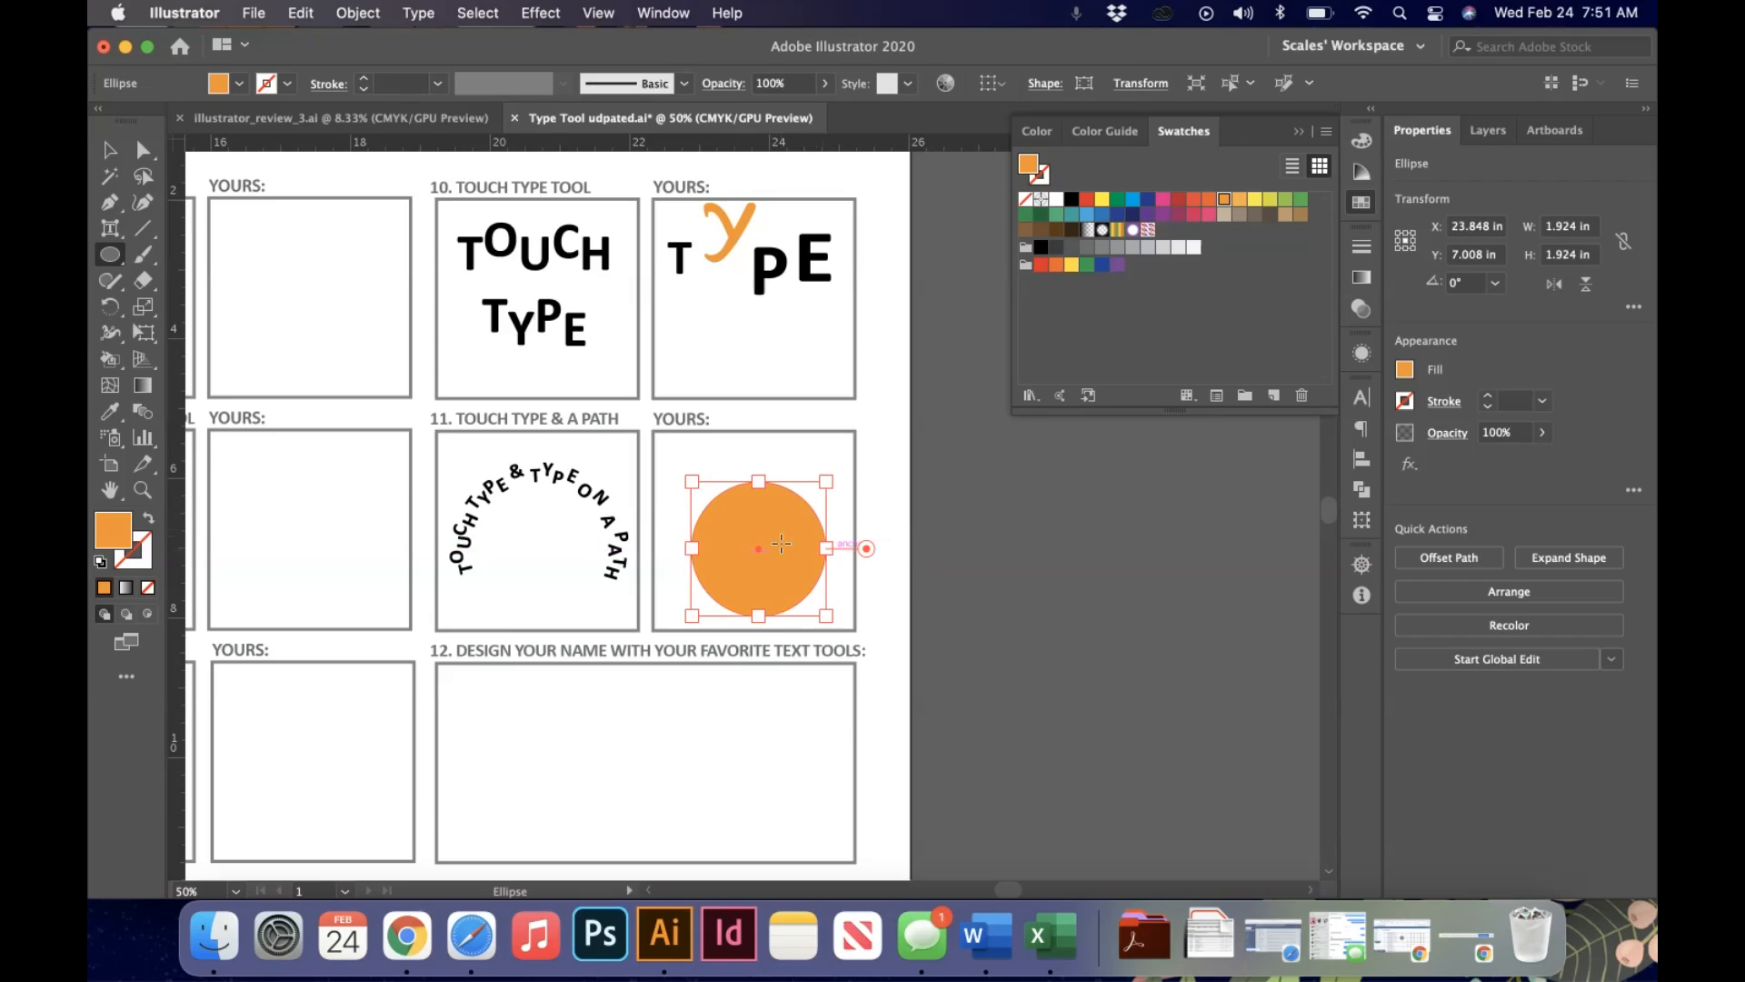
- Turn the circle into a type path and place the text "BEFORE YOU EDIT" along it
click(111, 234)
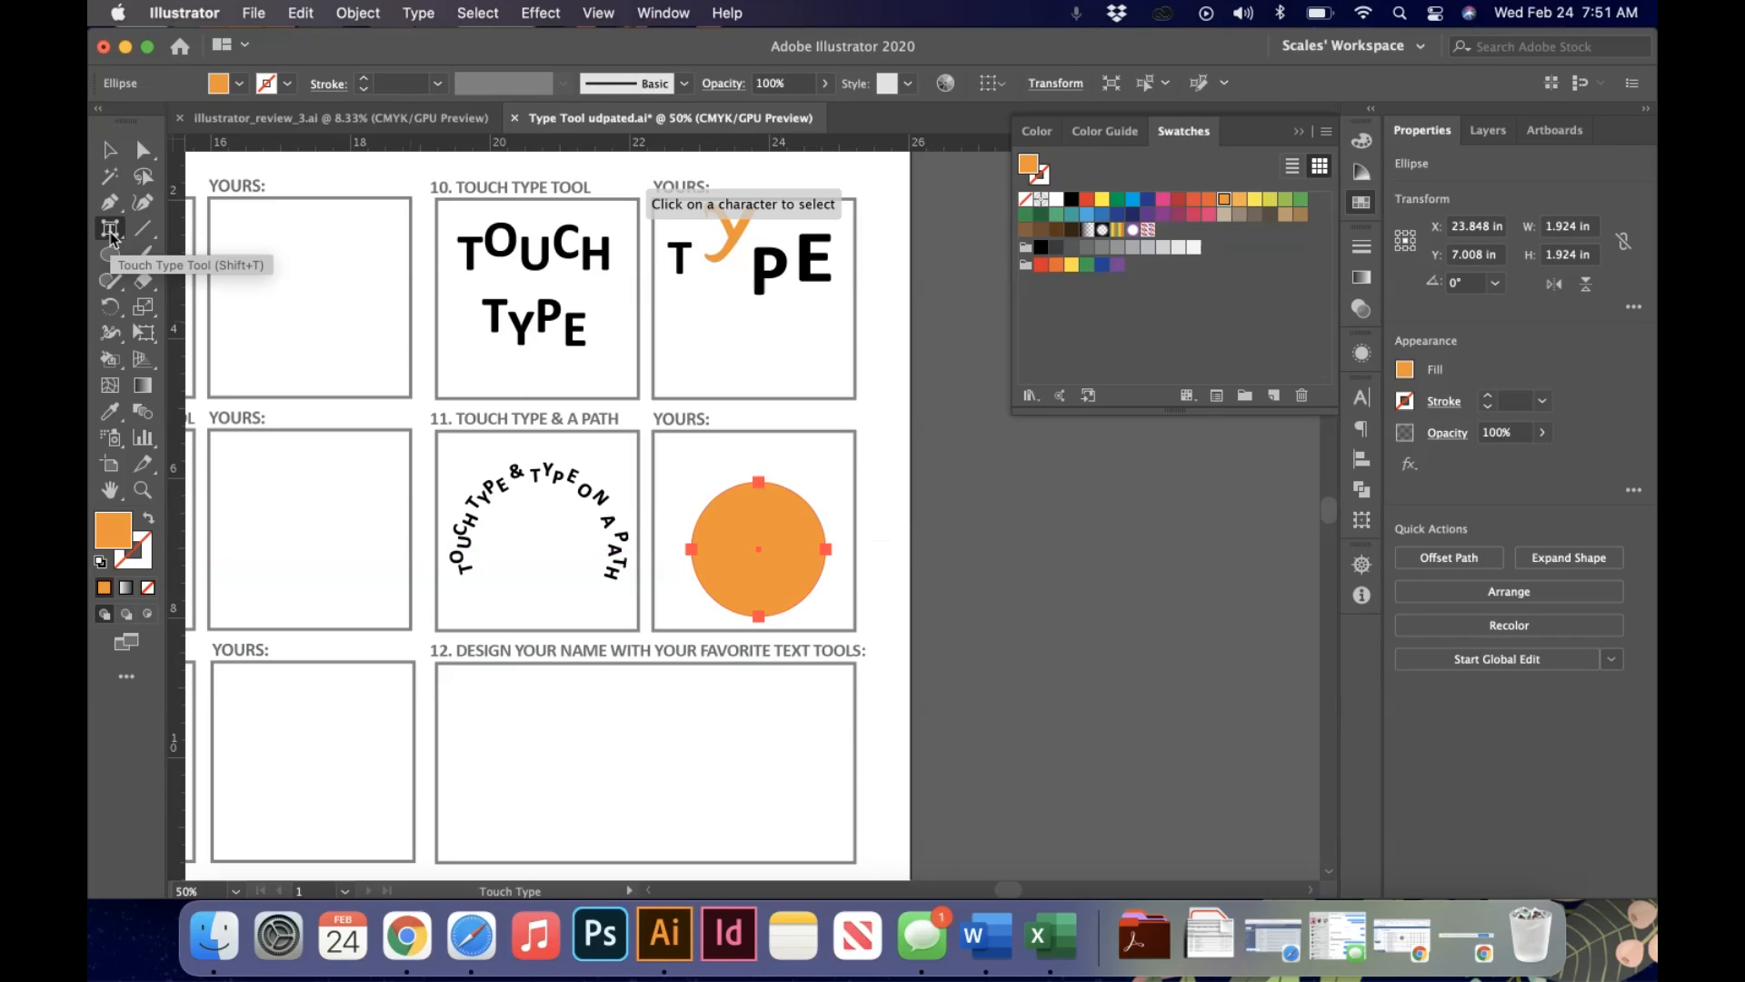
drag(110, 234, 196, 280)
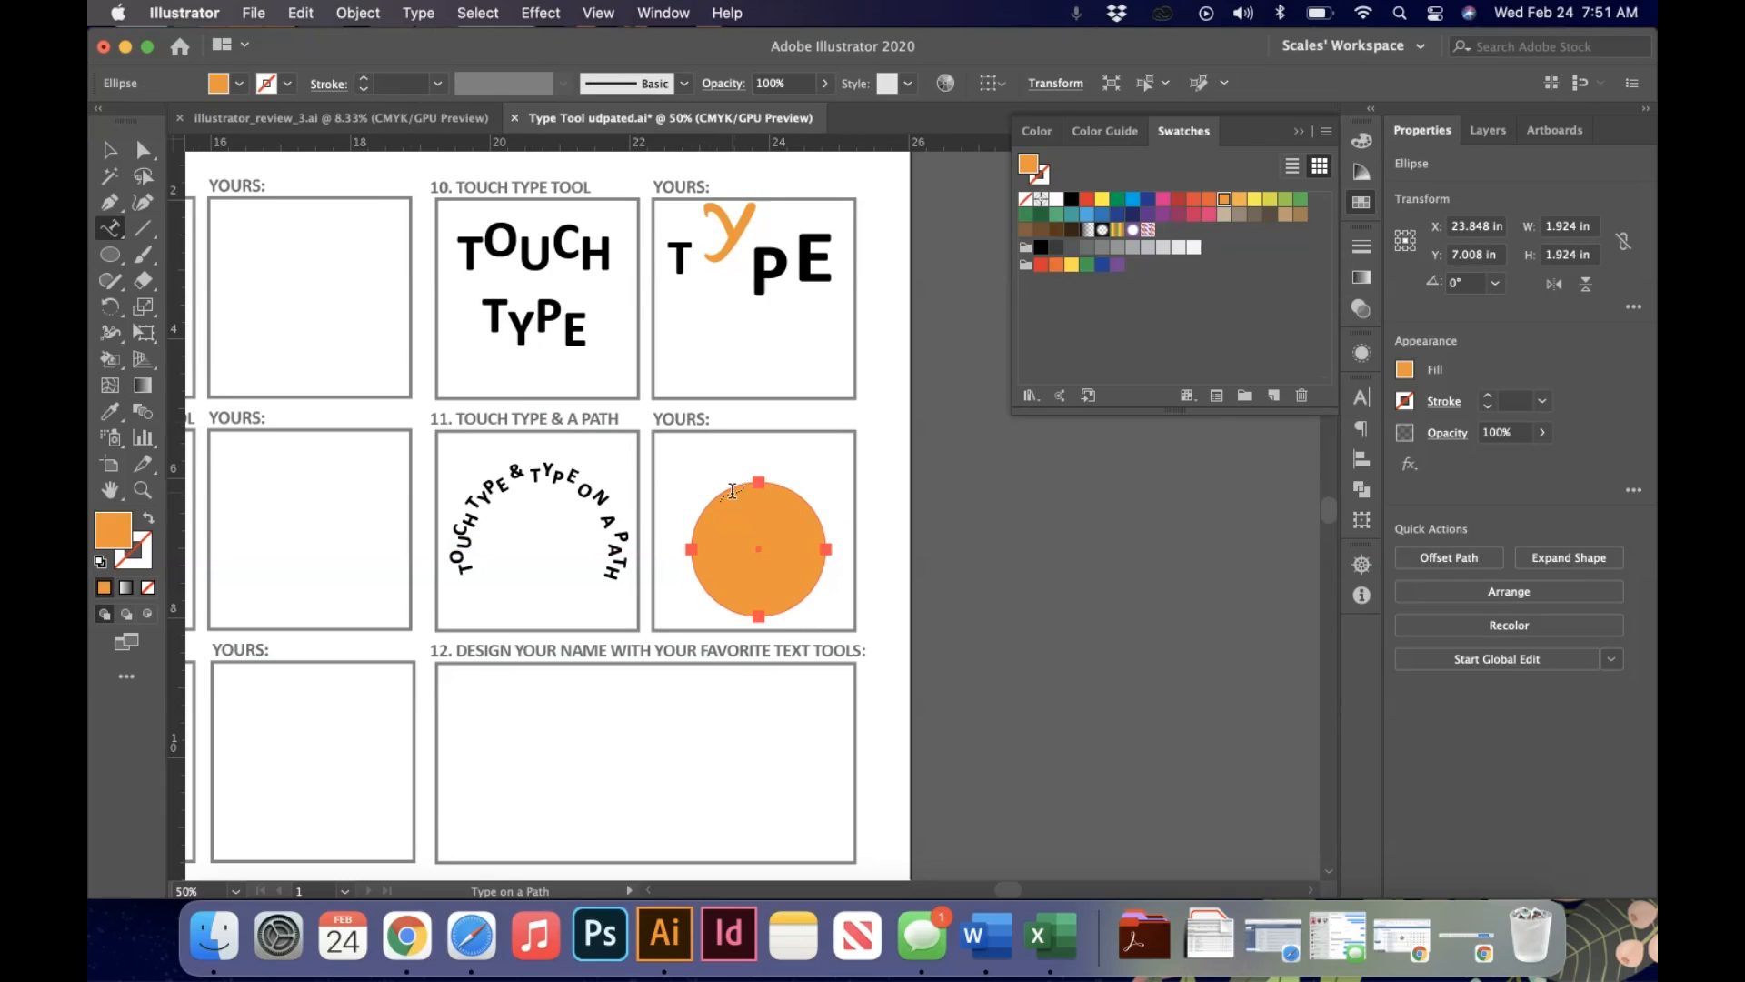
click(732, 491)
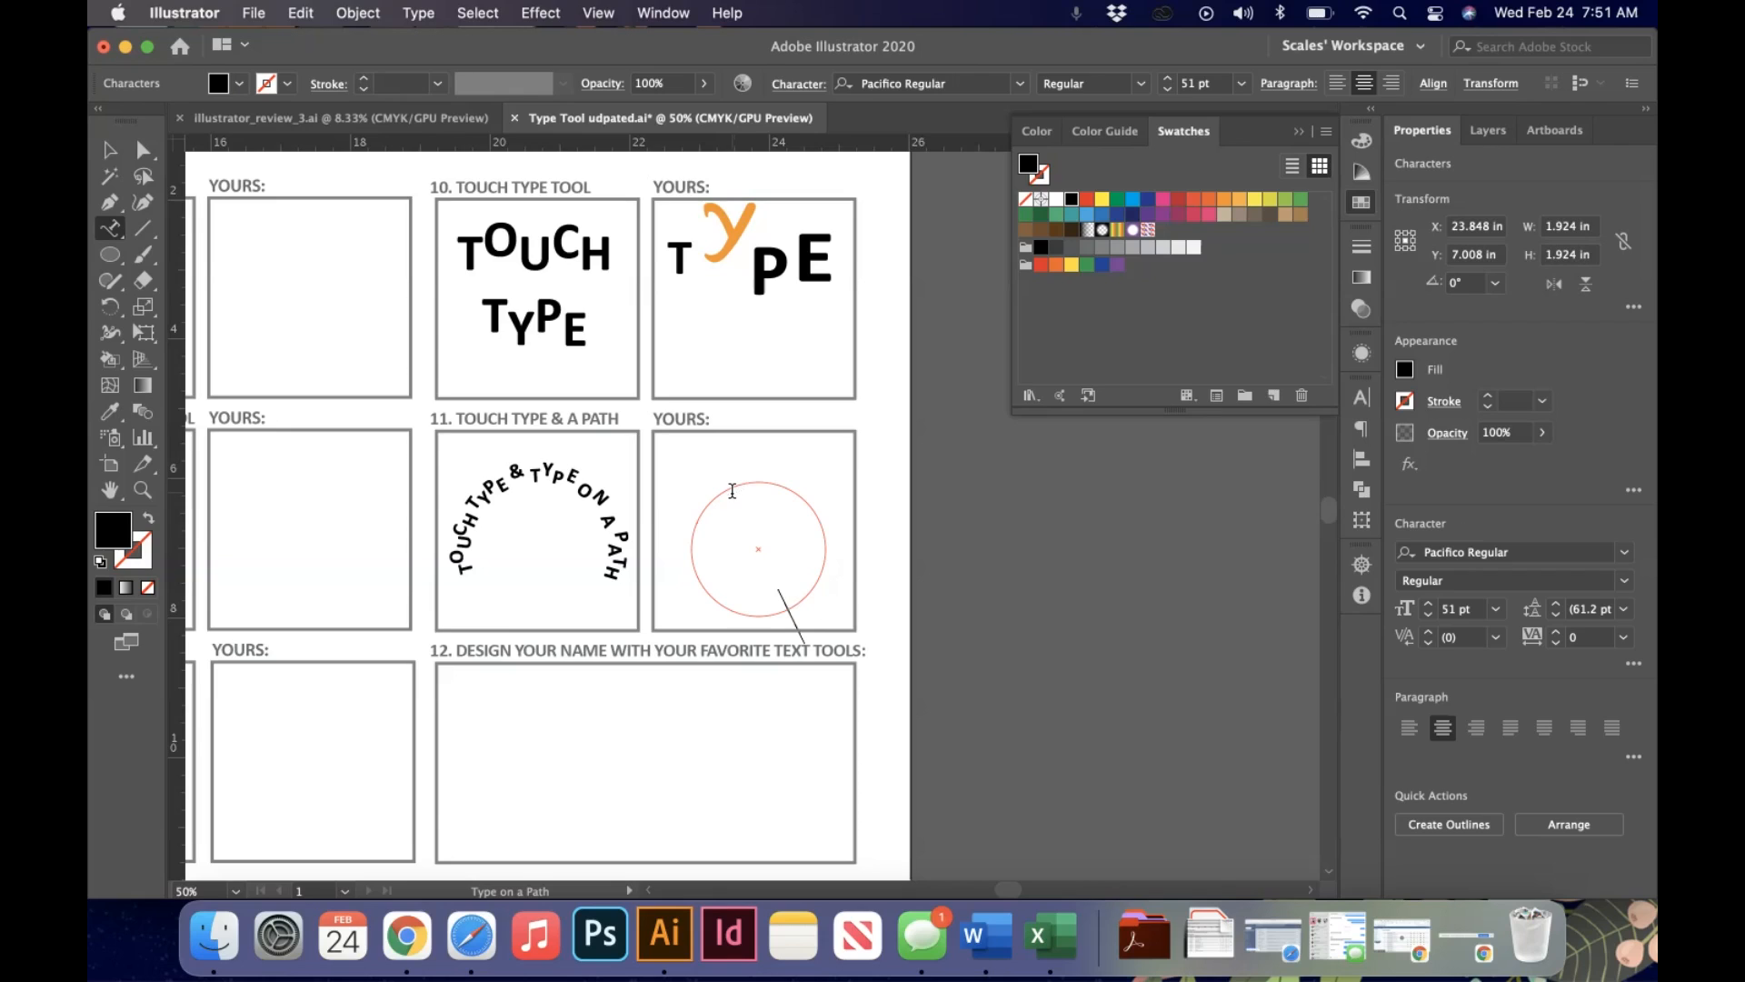
text(BEFORE YOU)
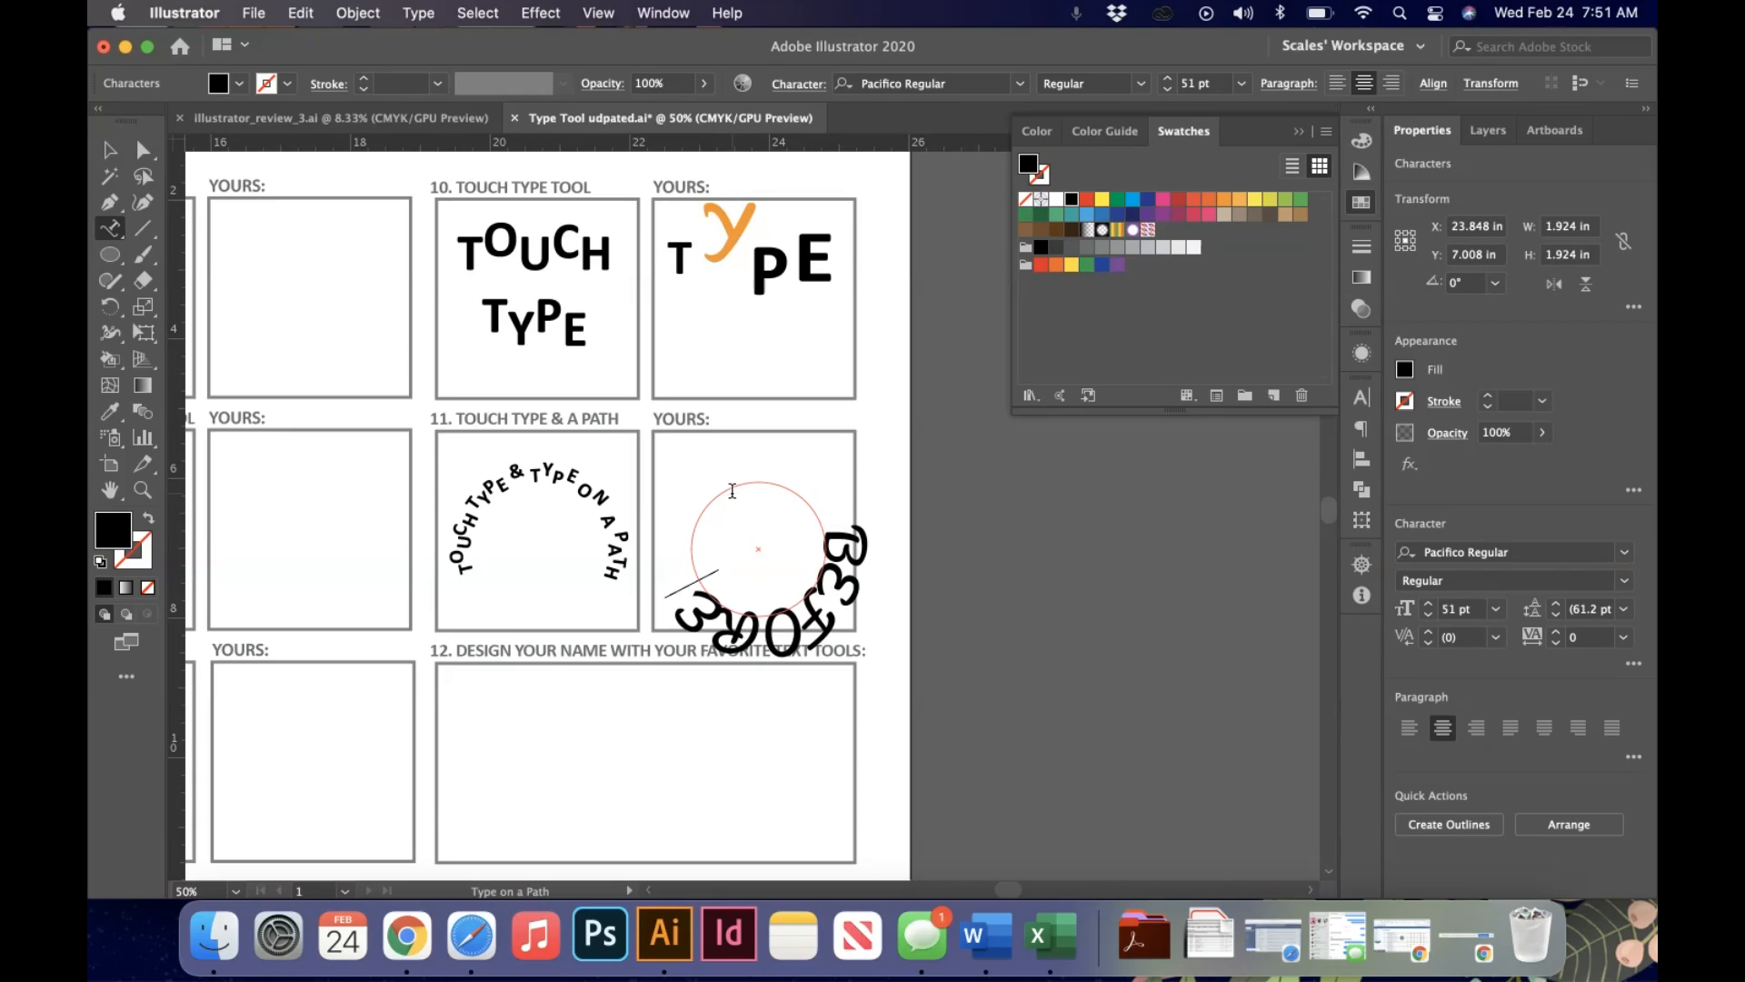
text( EDIT)
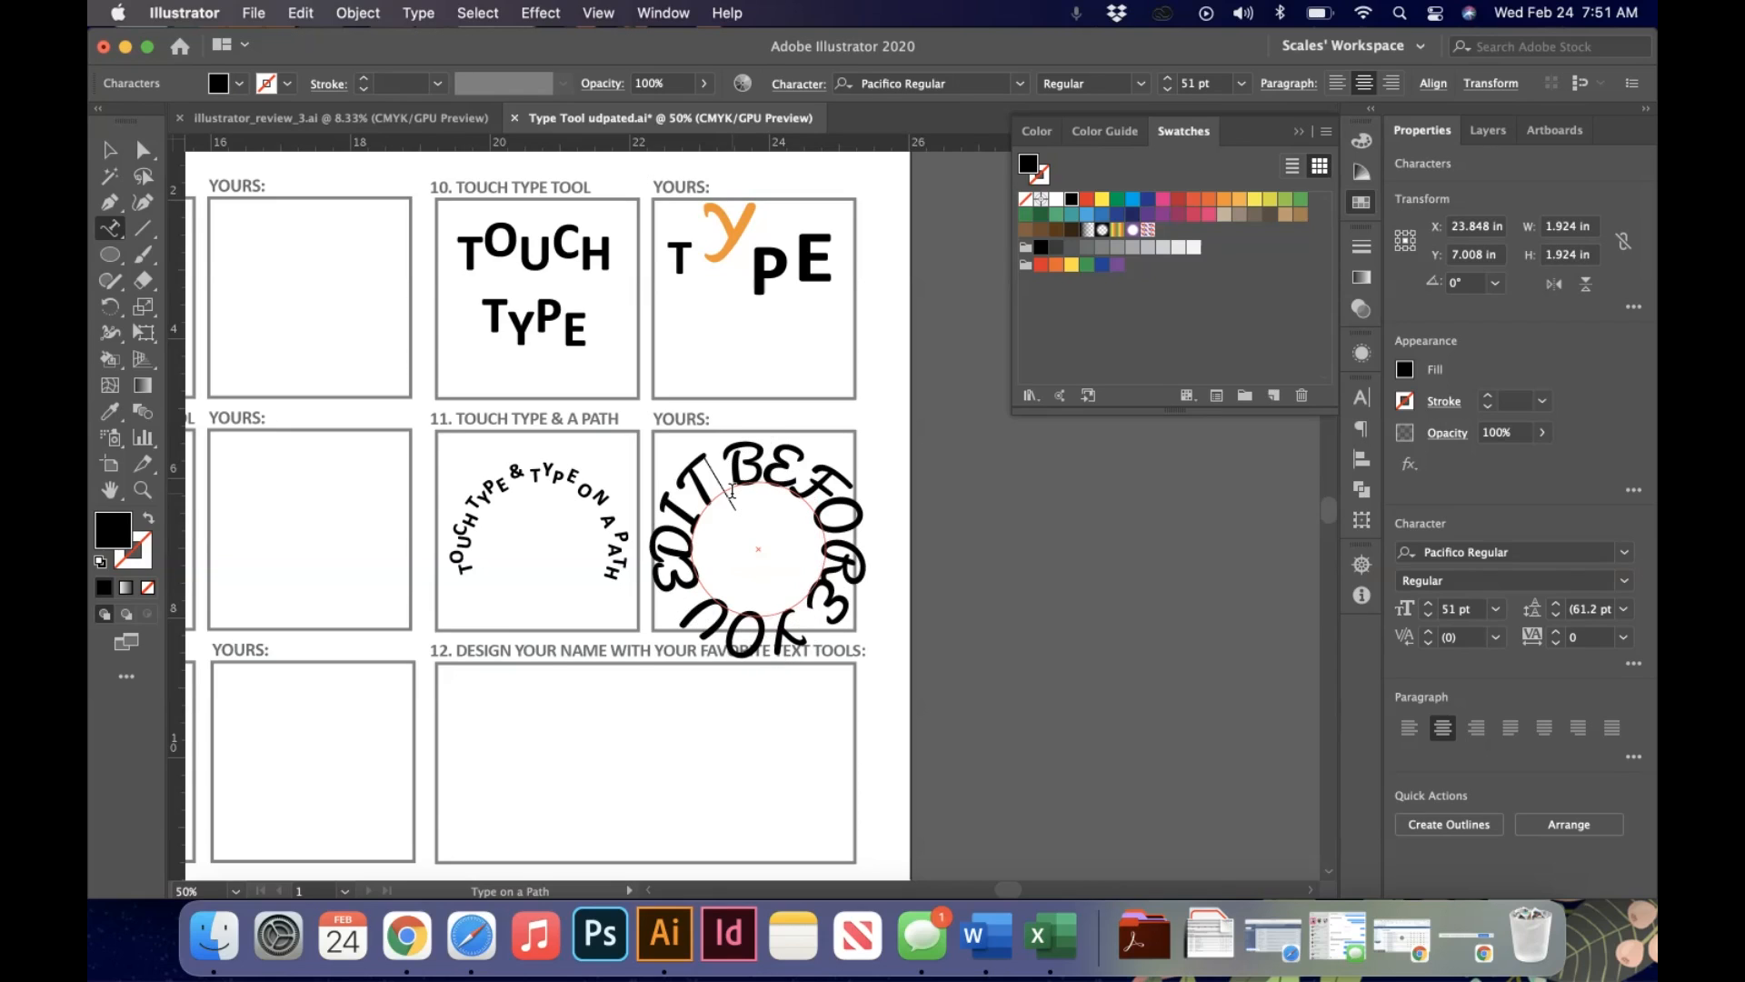
- Change all of the circular path text to the Bebas Neue Regular font and finish editing it
key(super+a)
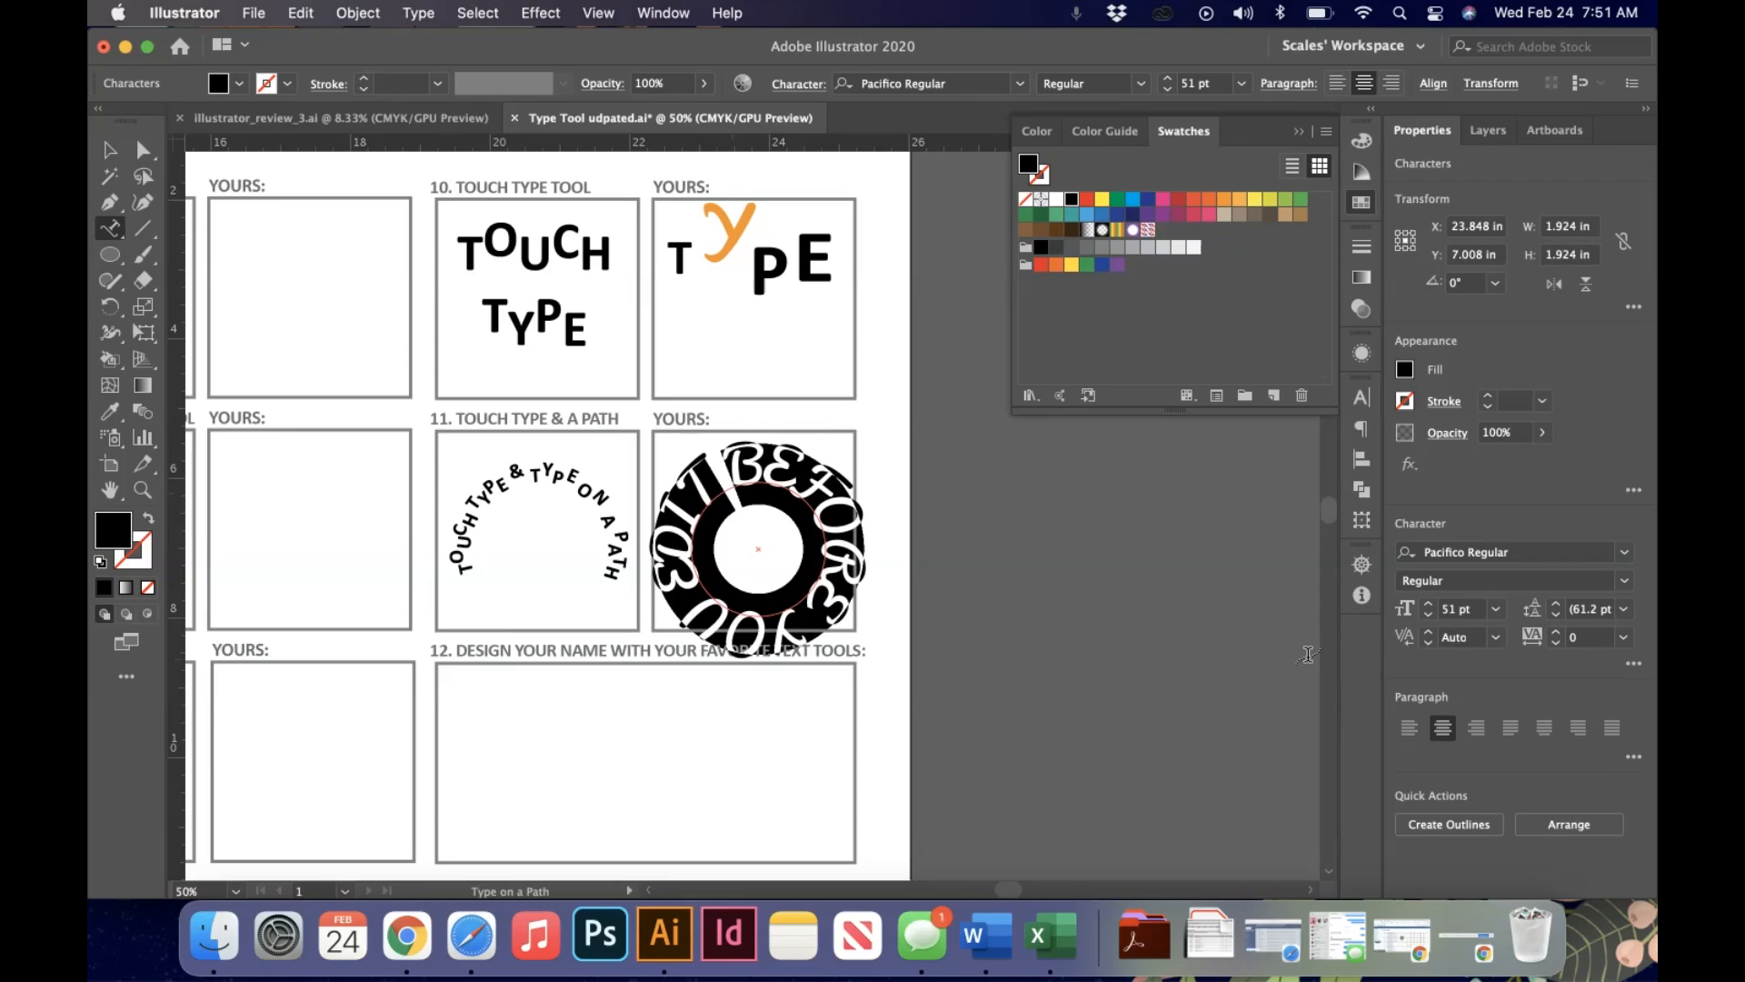
click(1624, 553)
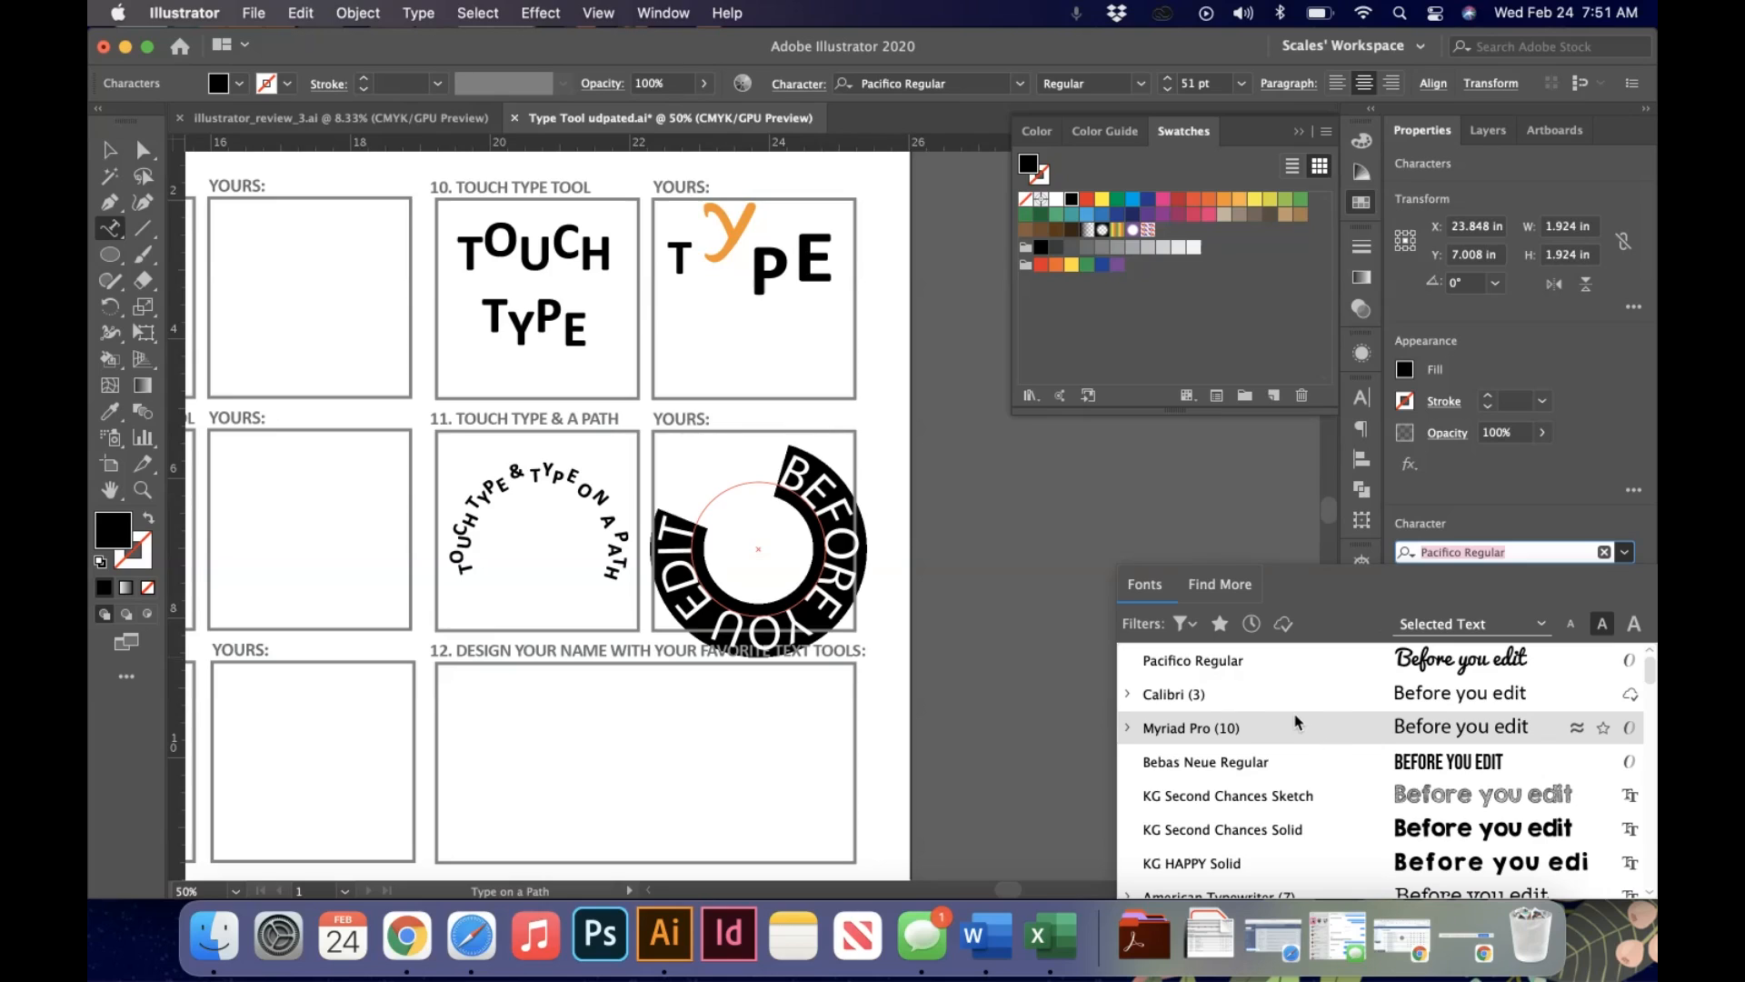
click(1296, 758)
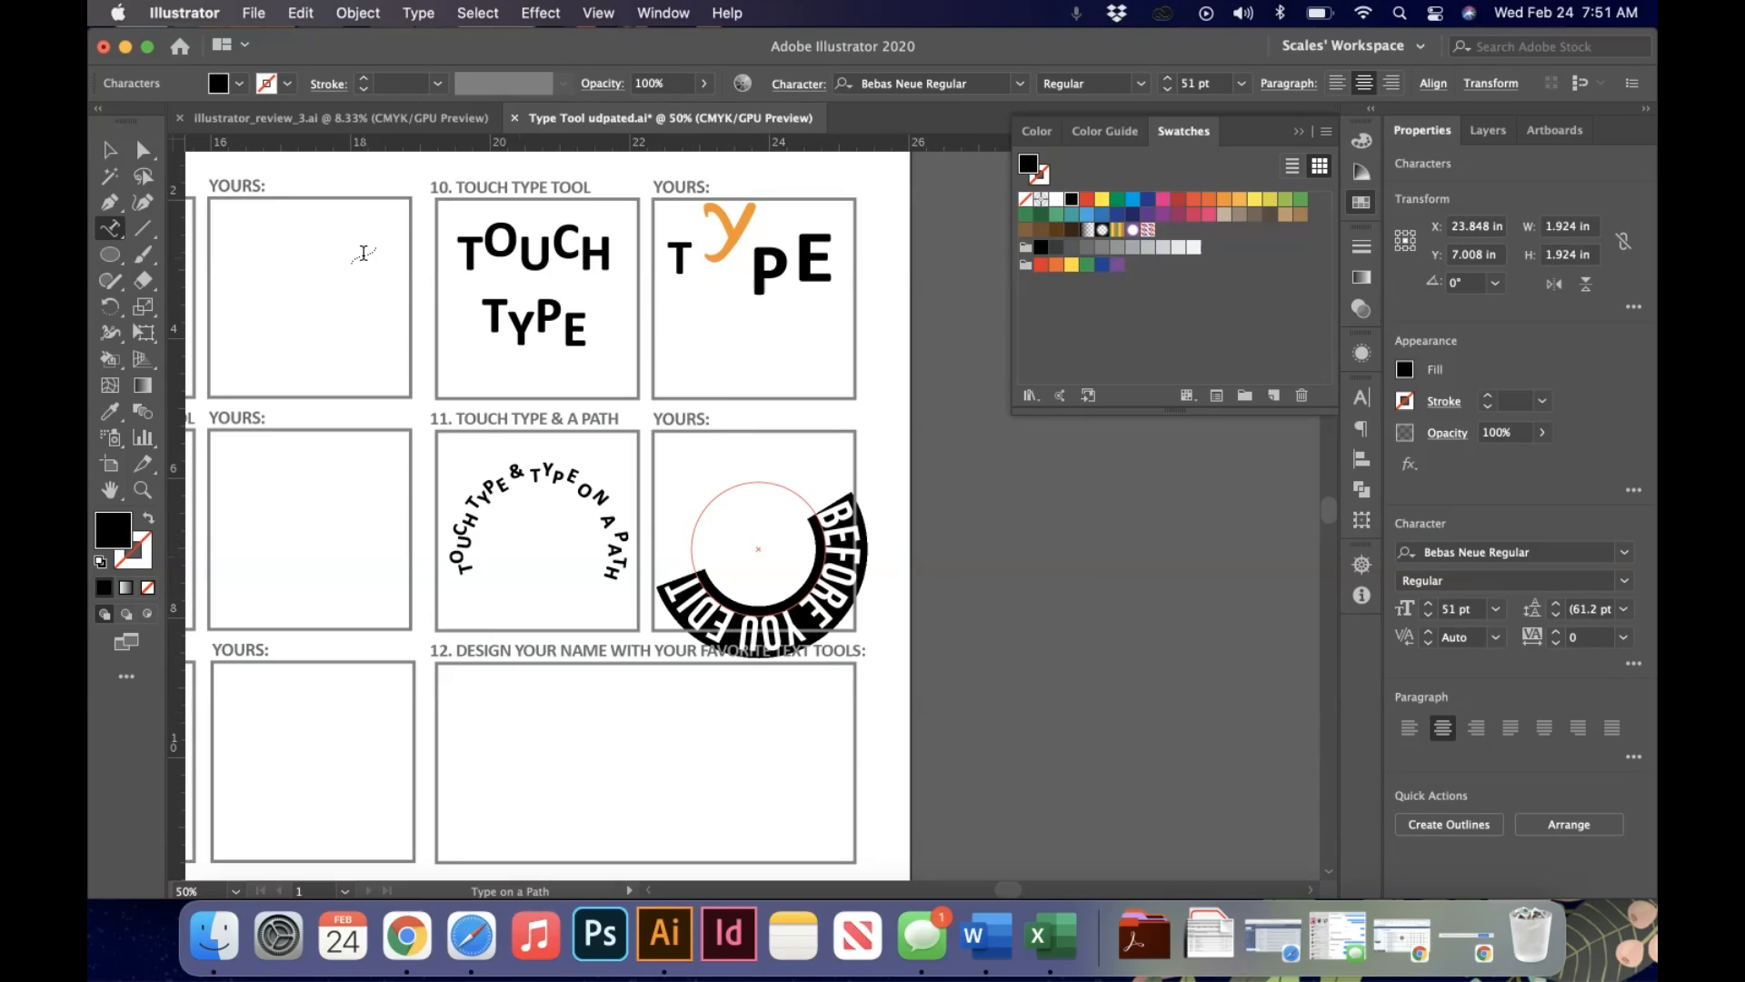
click(111, 150)
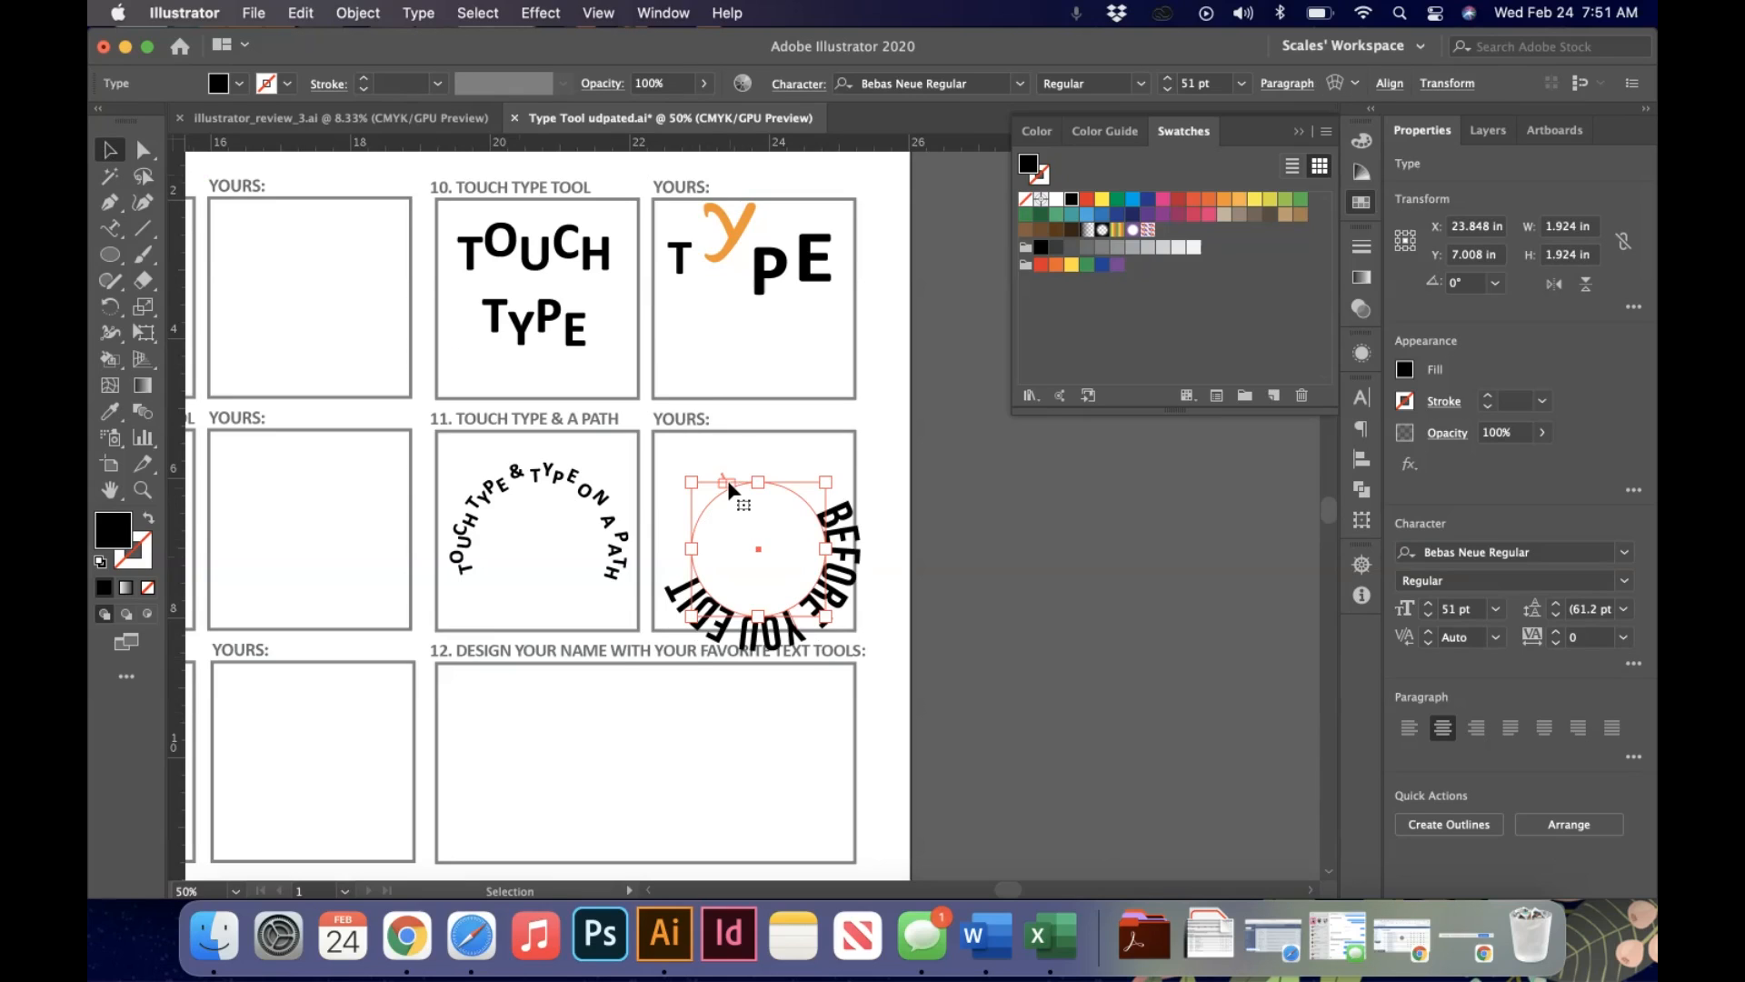
scroll(728, 479, up, 2)
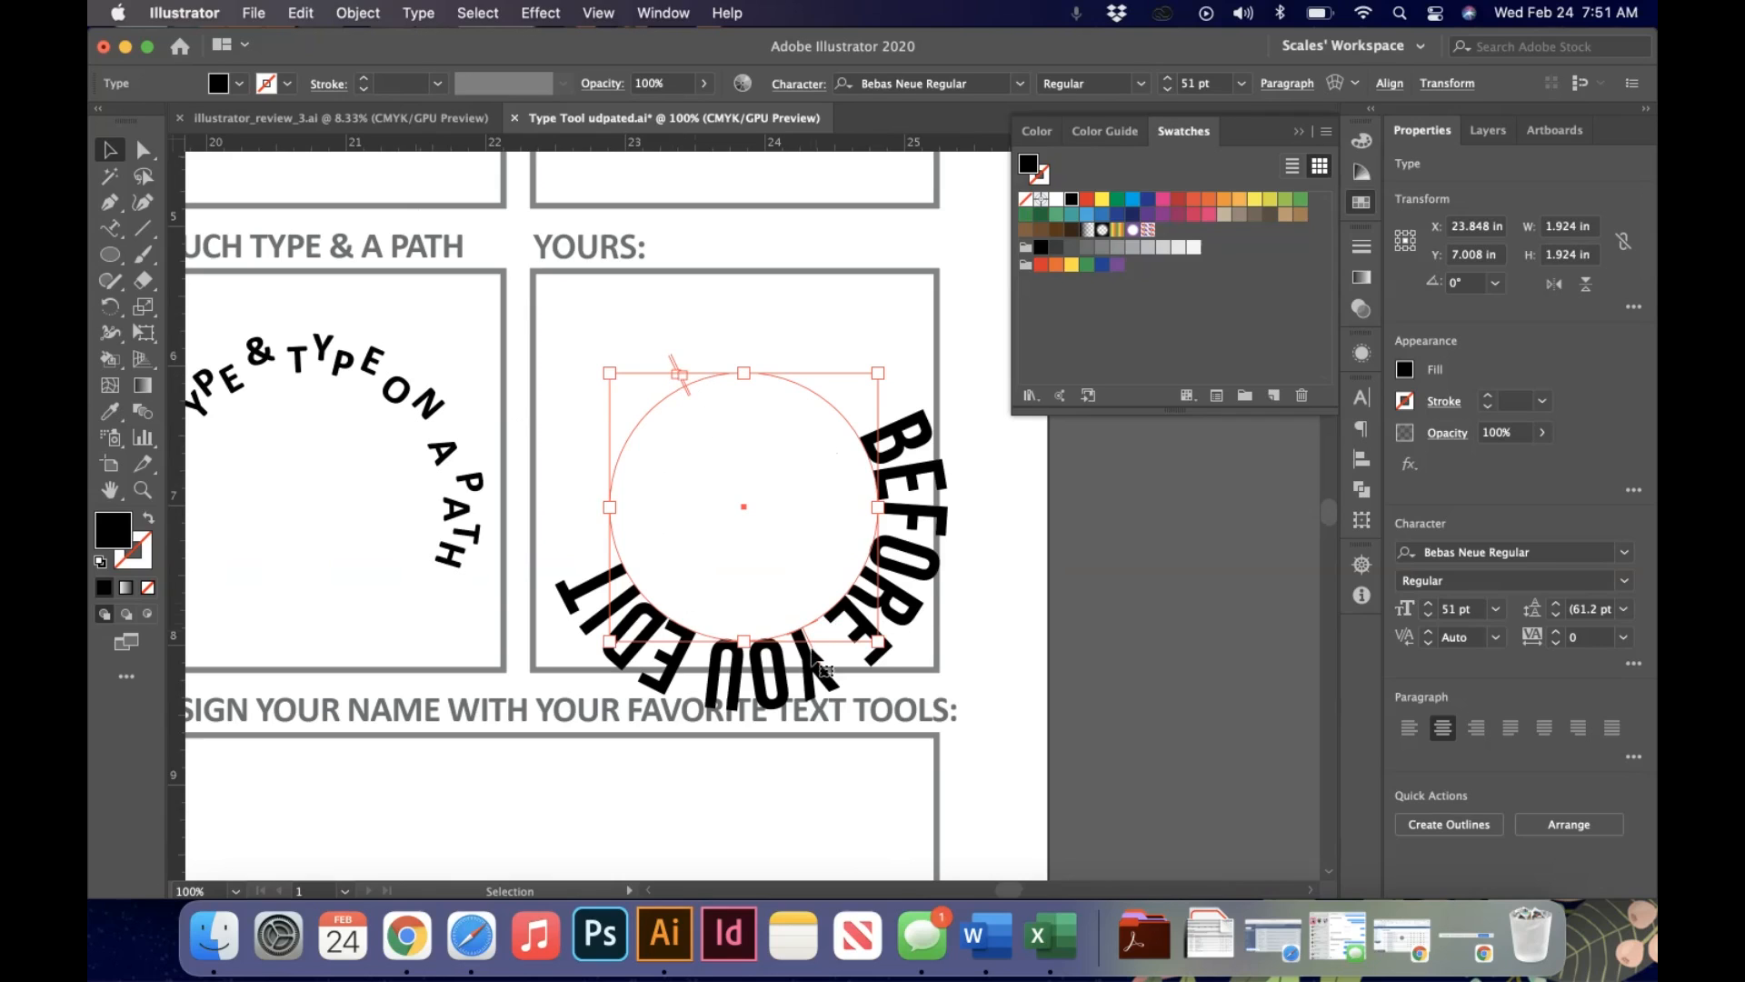
- Flip the path text to the inside of the circle, enlarge the circle to about 2.47 in and center it in its practice box
drag(812, 656, 798, 629)
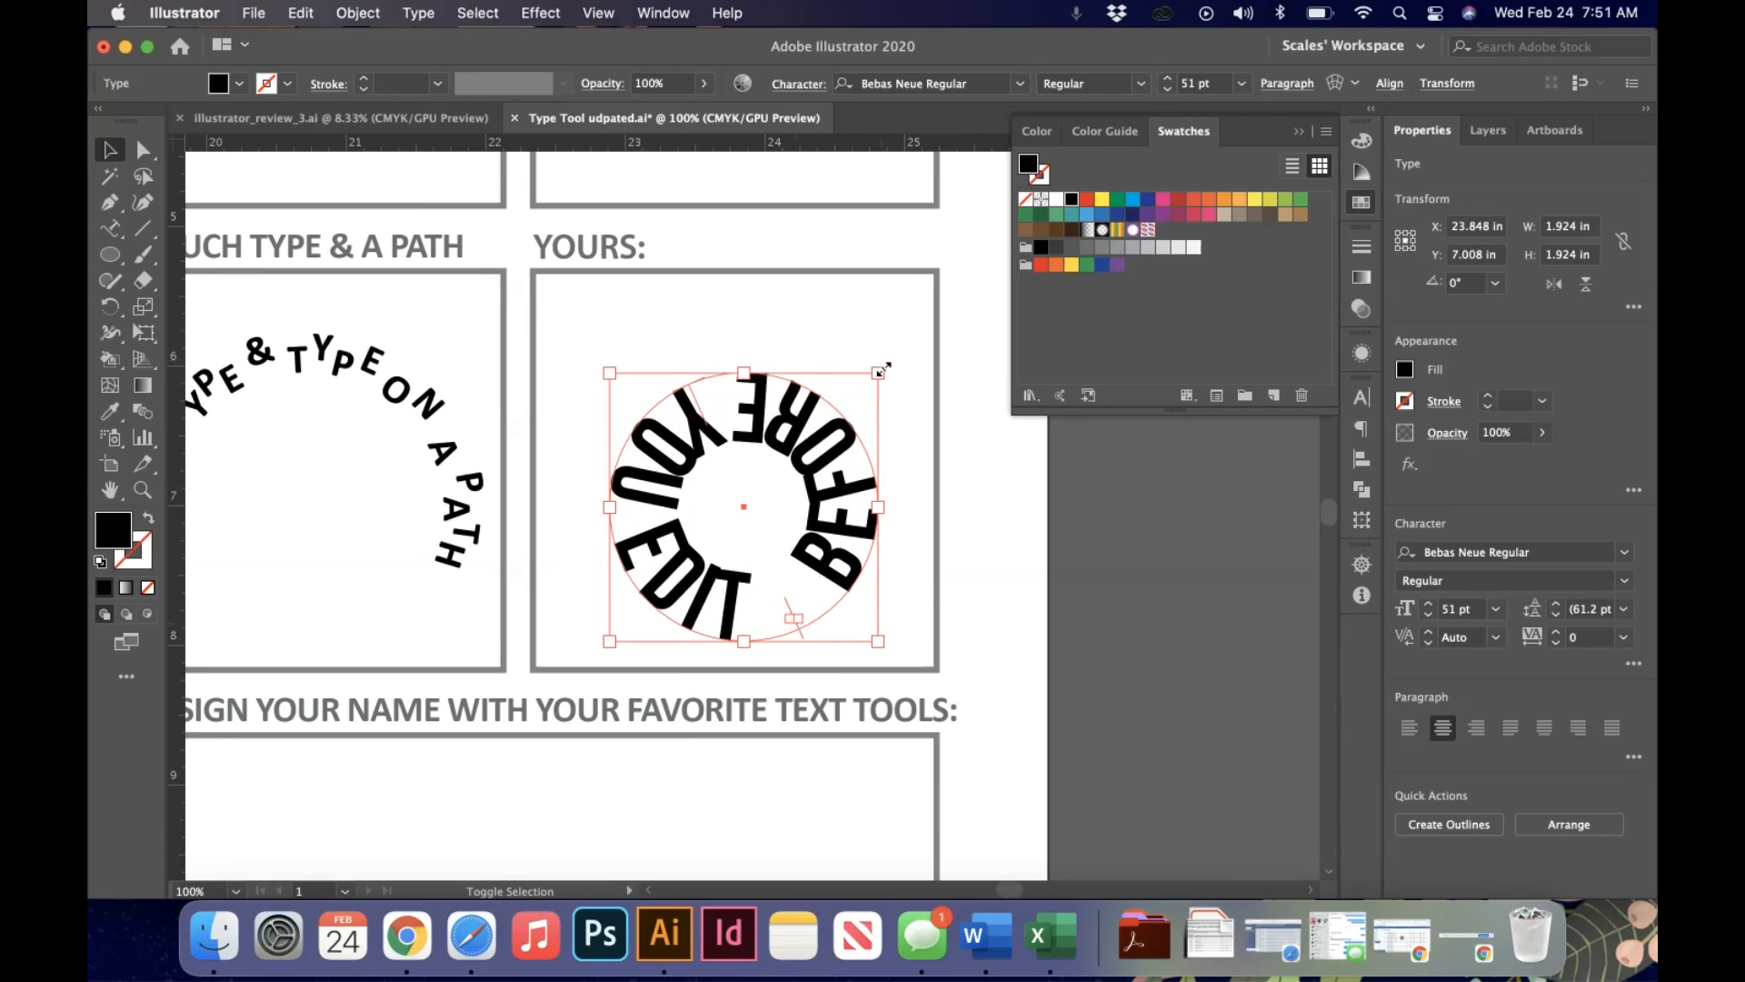
drag(878, 372, 954, 297)
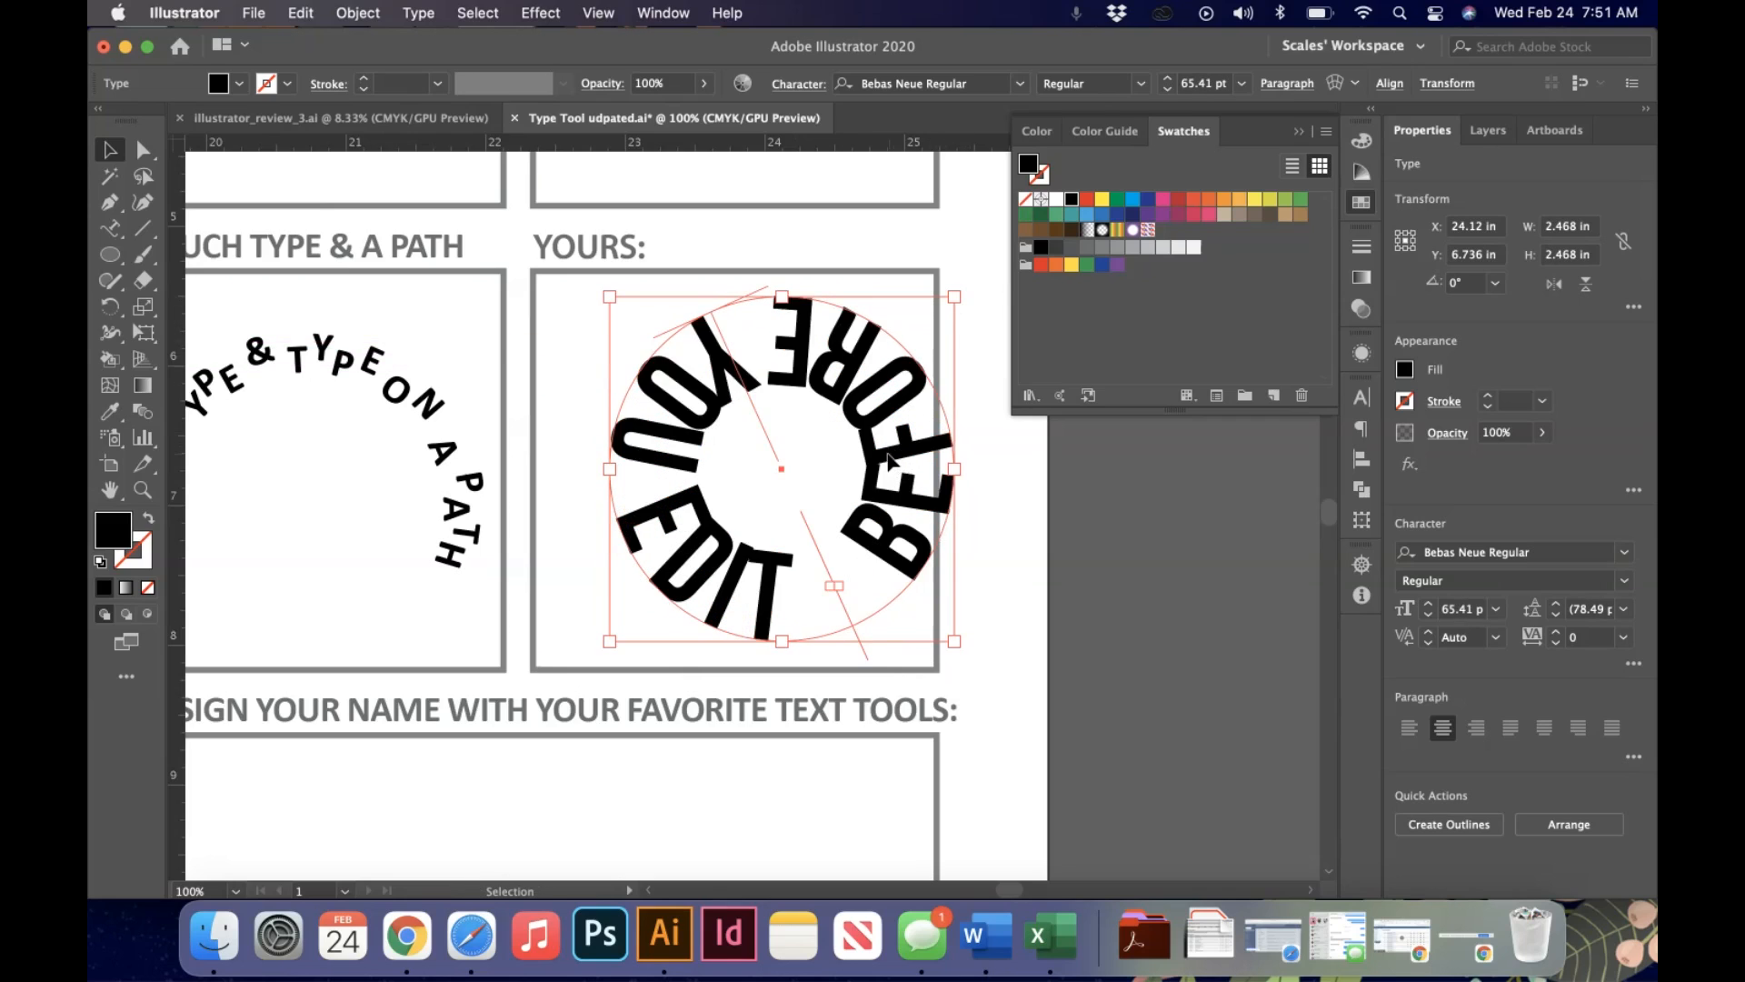
drag(888, 458, 841, 460)
- Set the font size of all the circular path text to 48 pt
triple_click(841, 461)
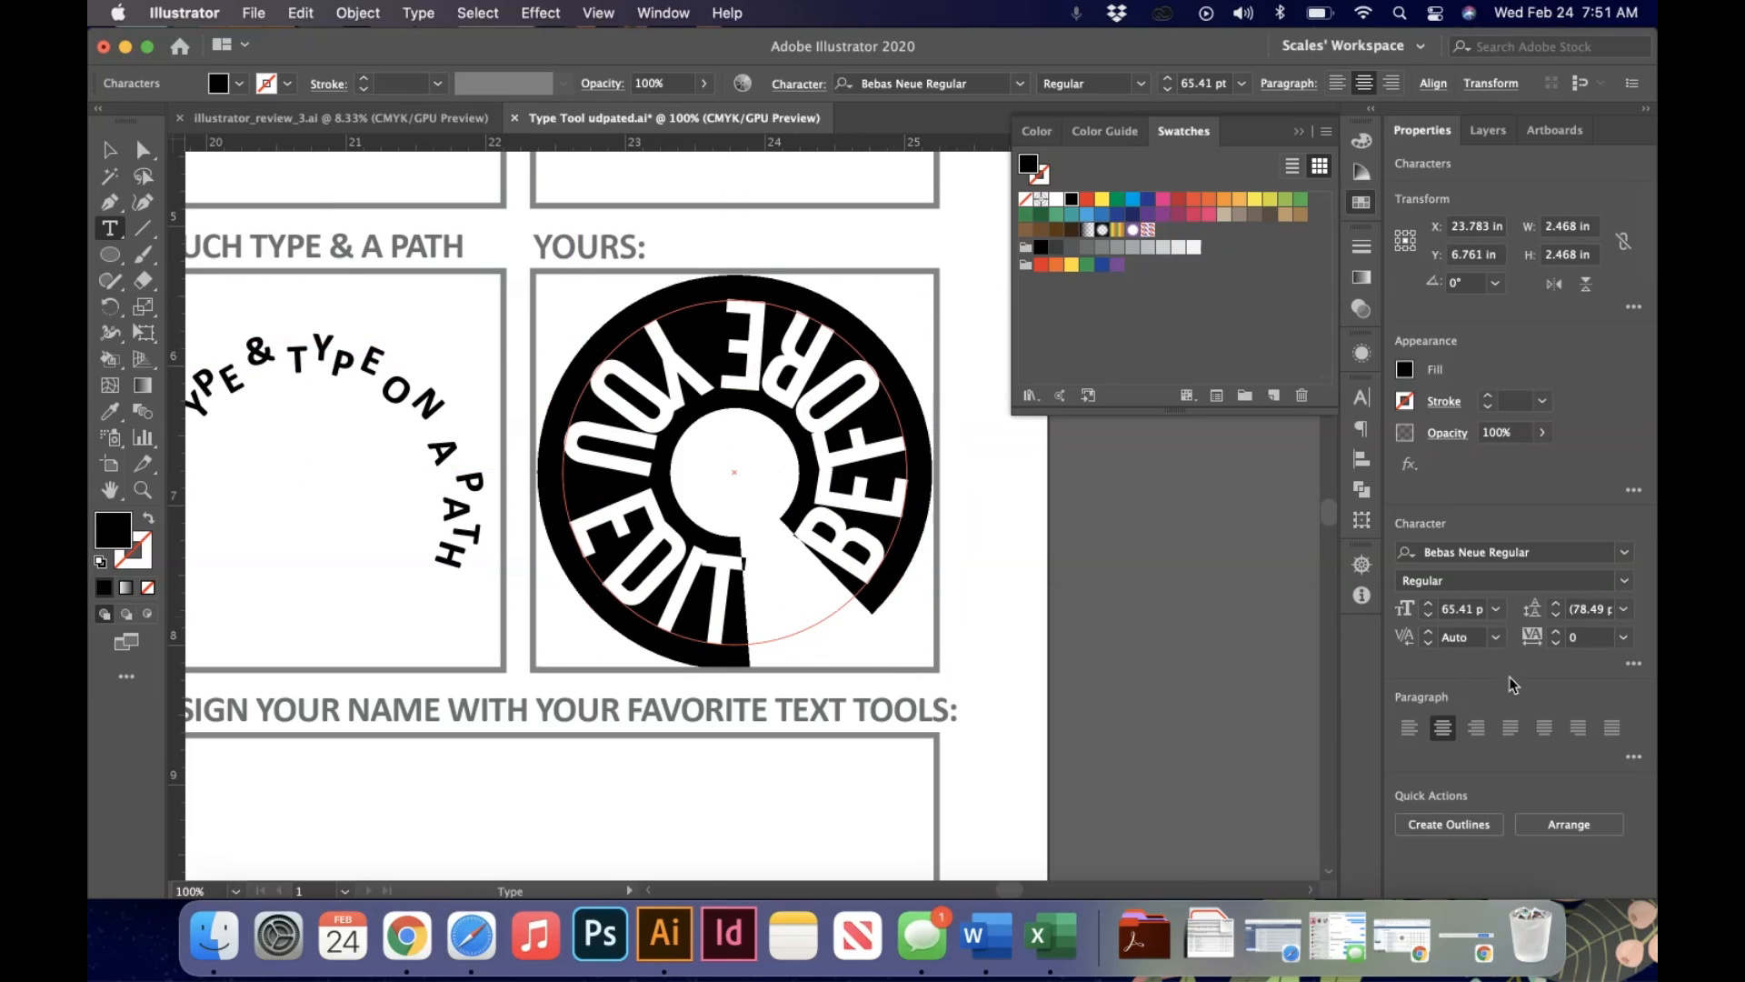
click(1496, 609)
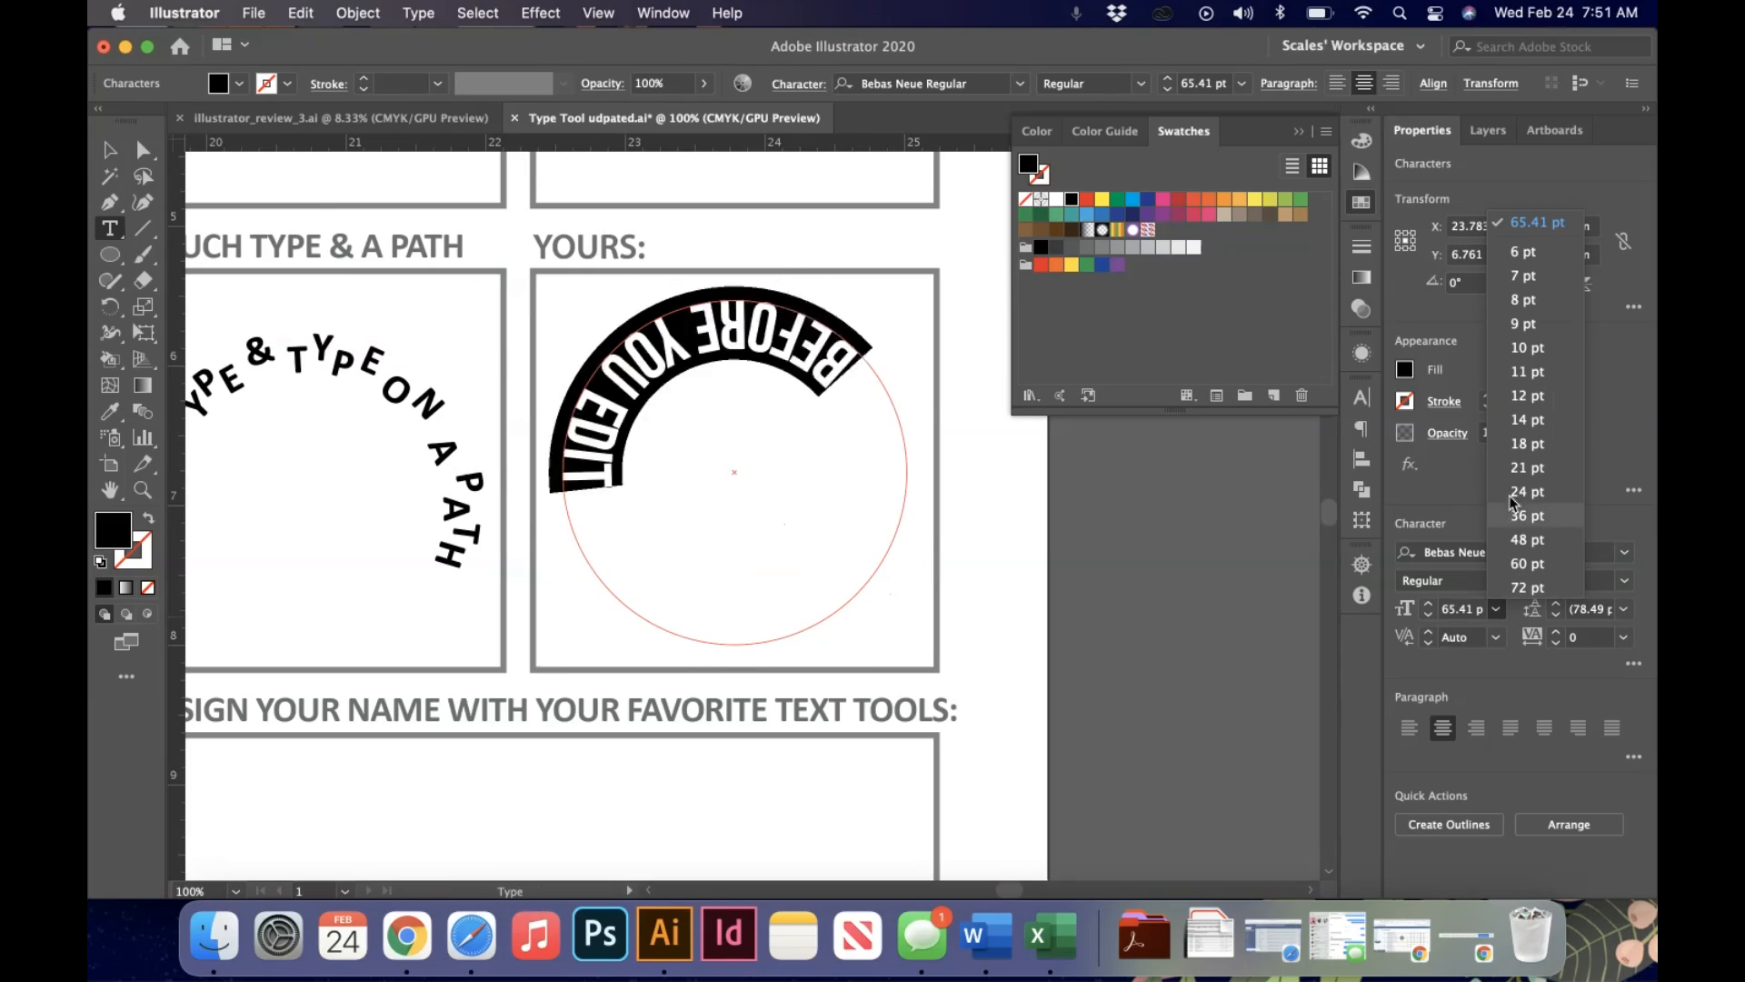
click(1527, 541)
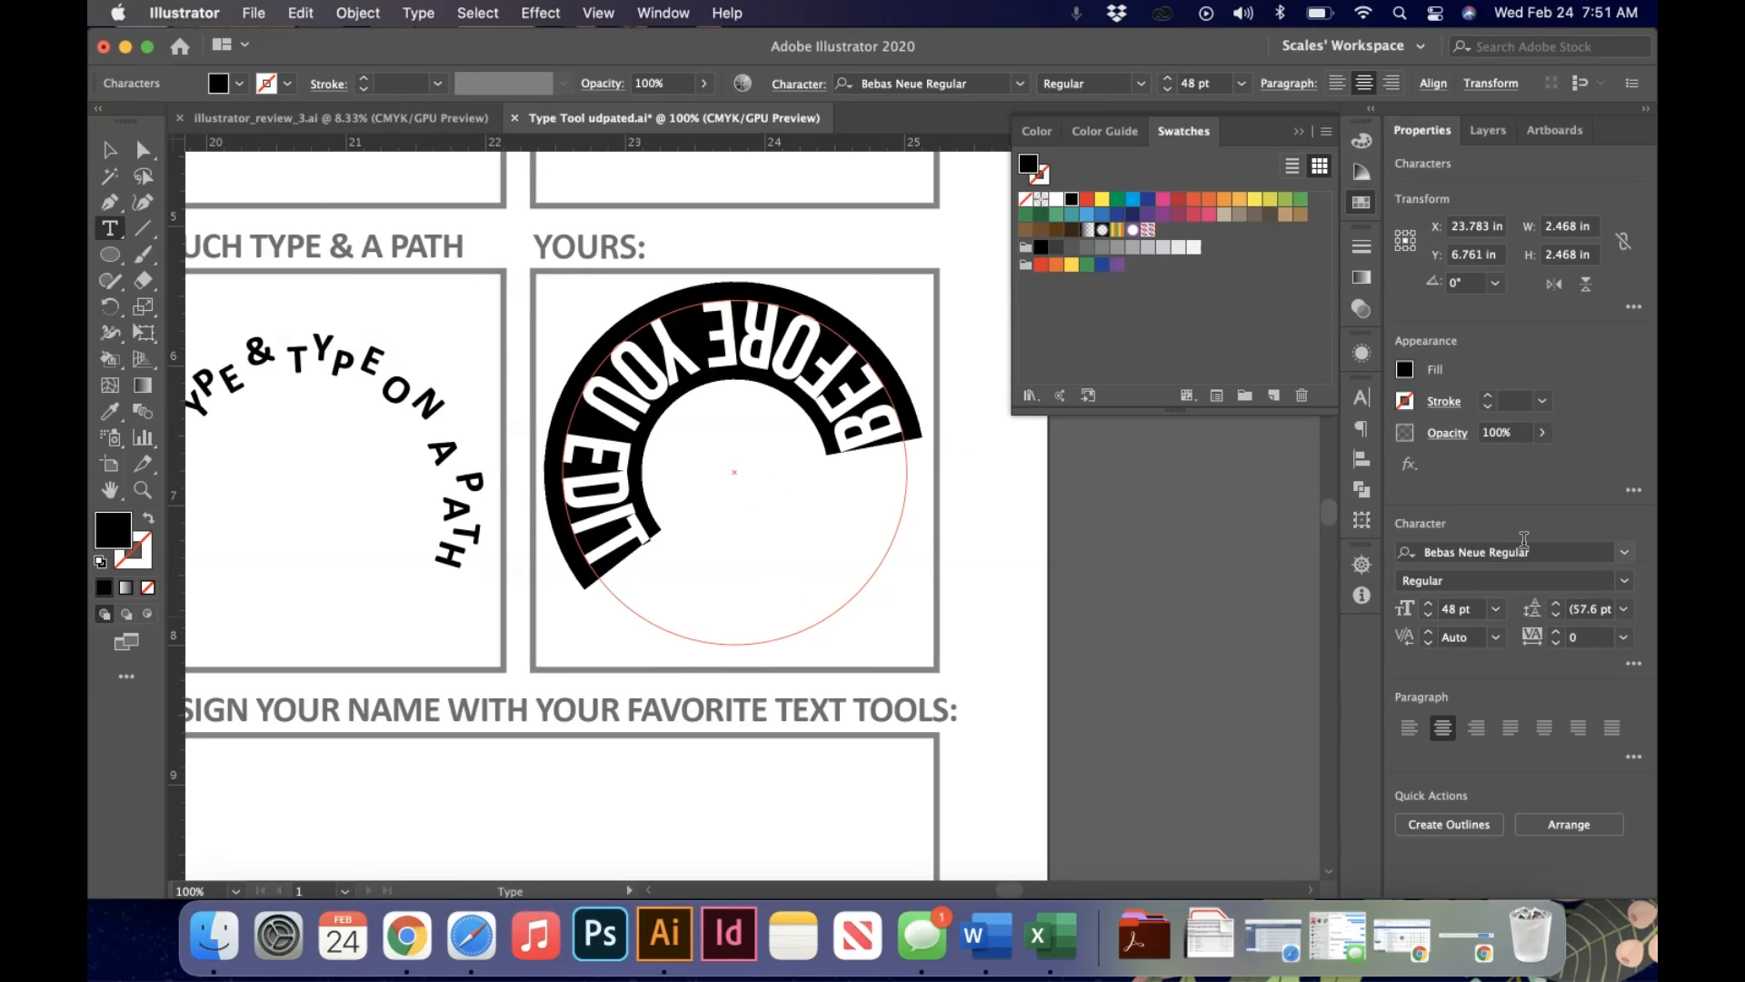
- Slide the start and end brackets of the path text so "BEFORE YOU EDIT" curves along the lower half of the circle
click(110, 150)
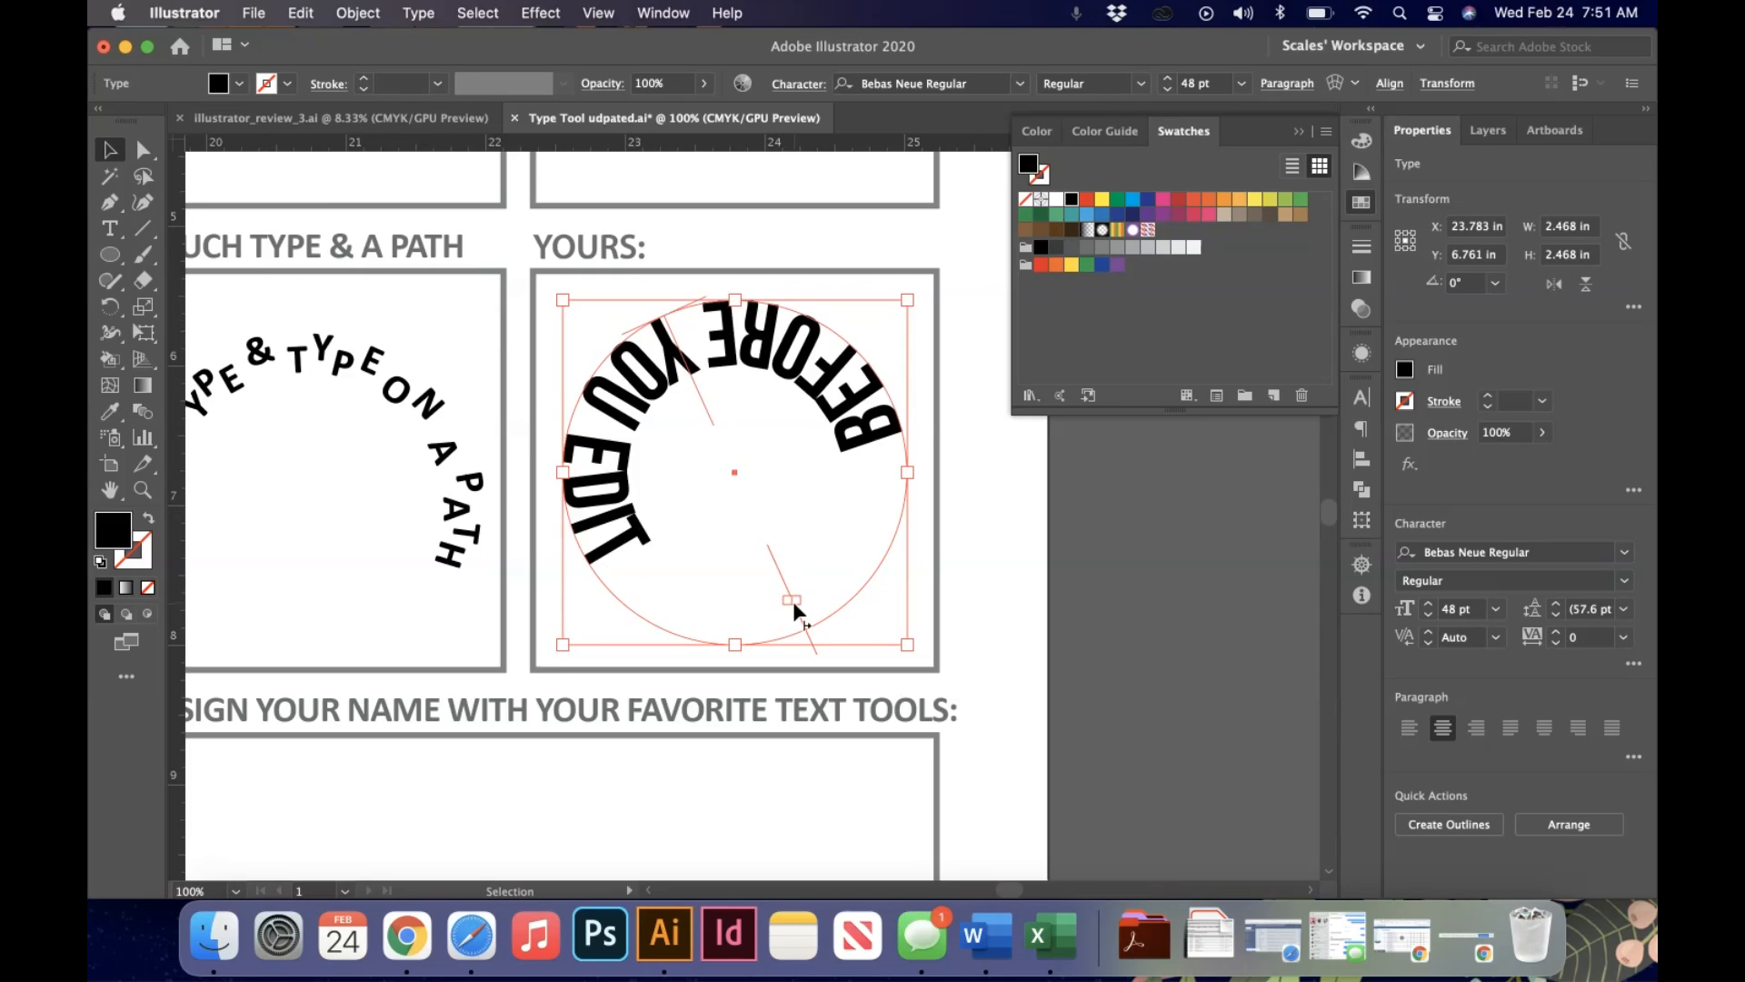
drag(792, 602, 821, 334)
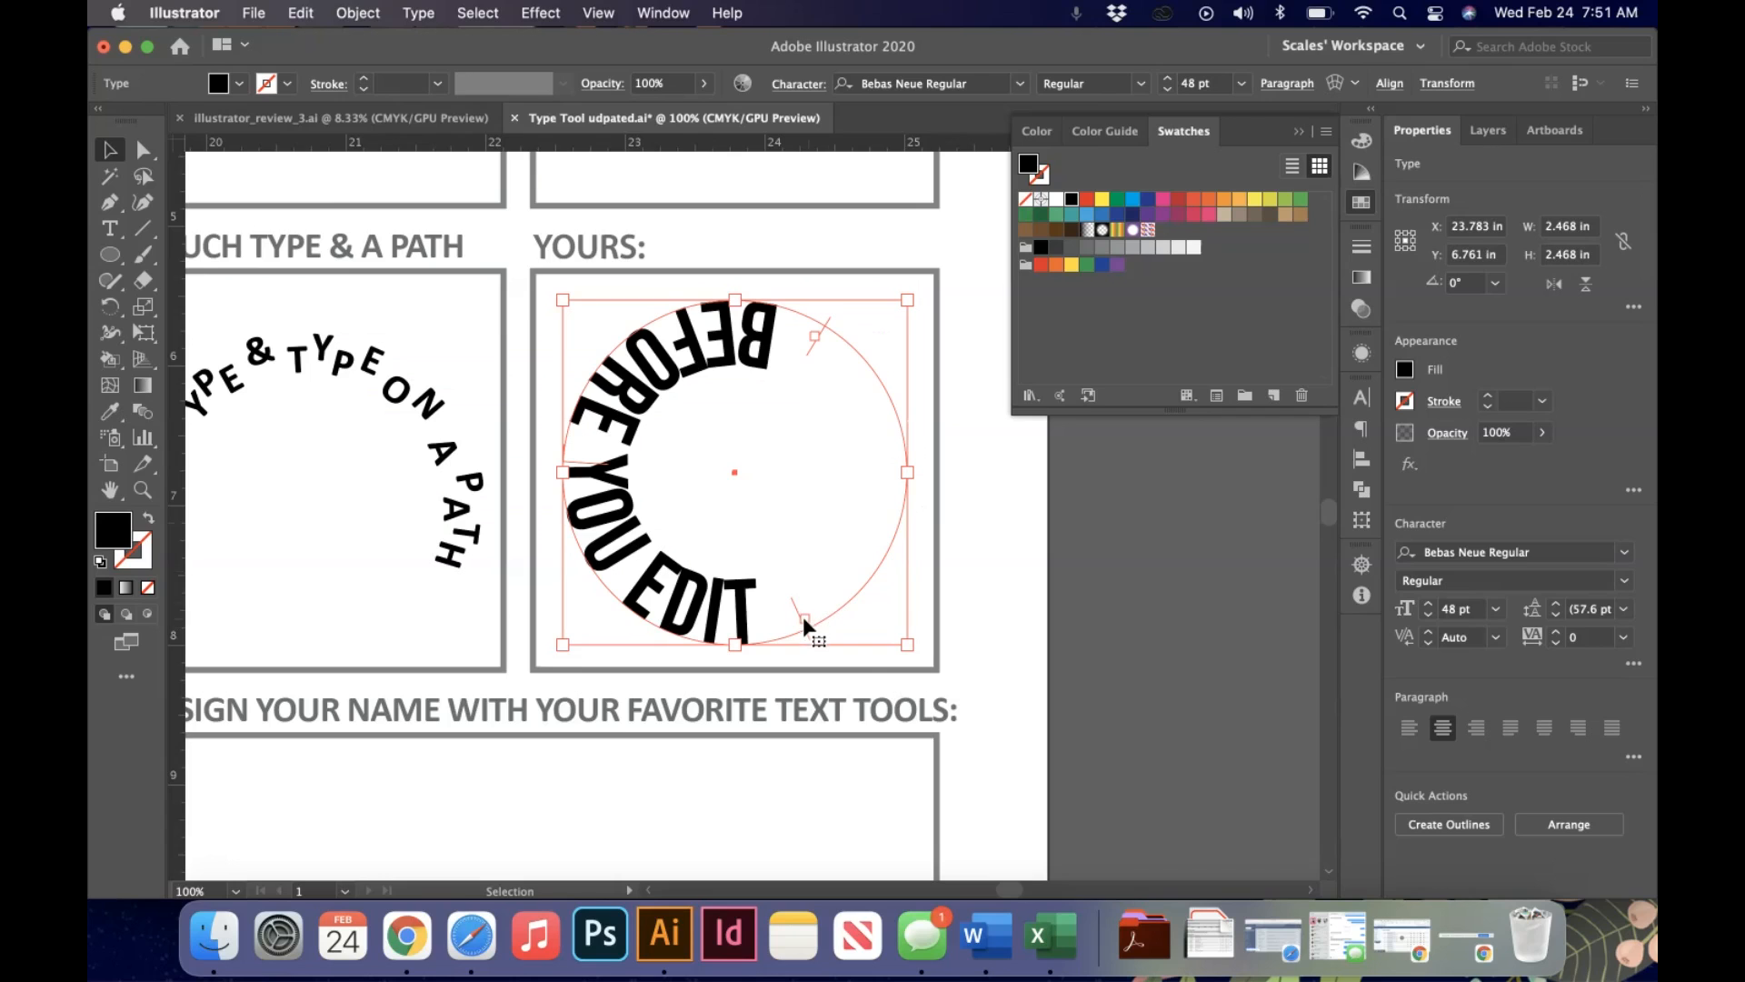
drag(803, 618, 831, 347)
key(t)
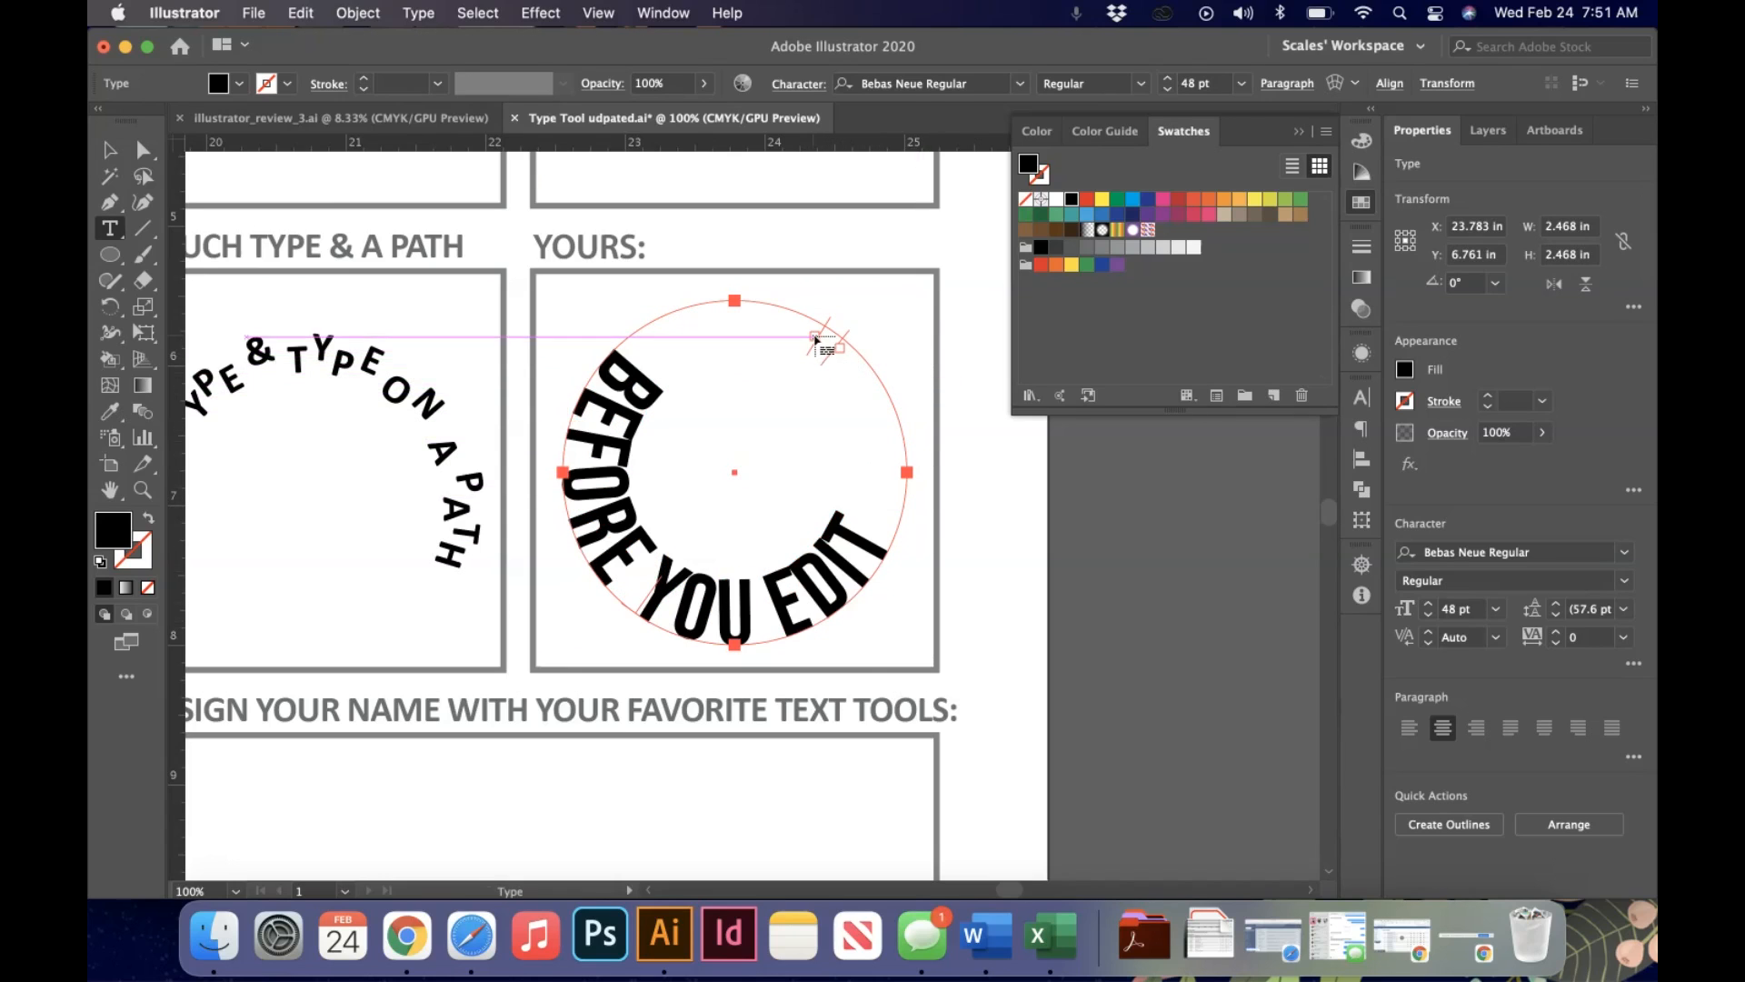
key(v)
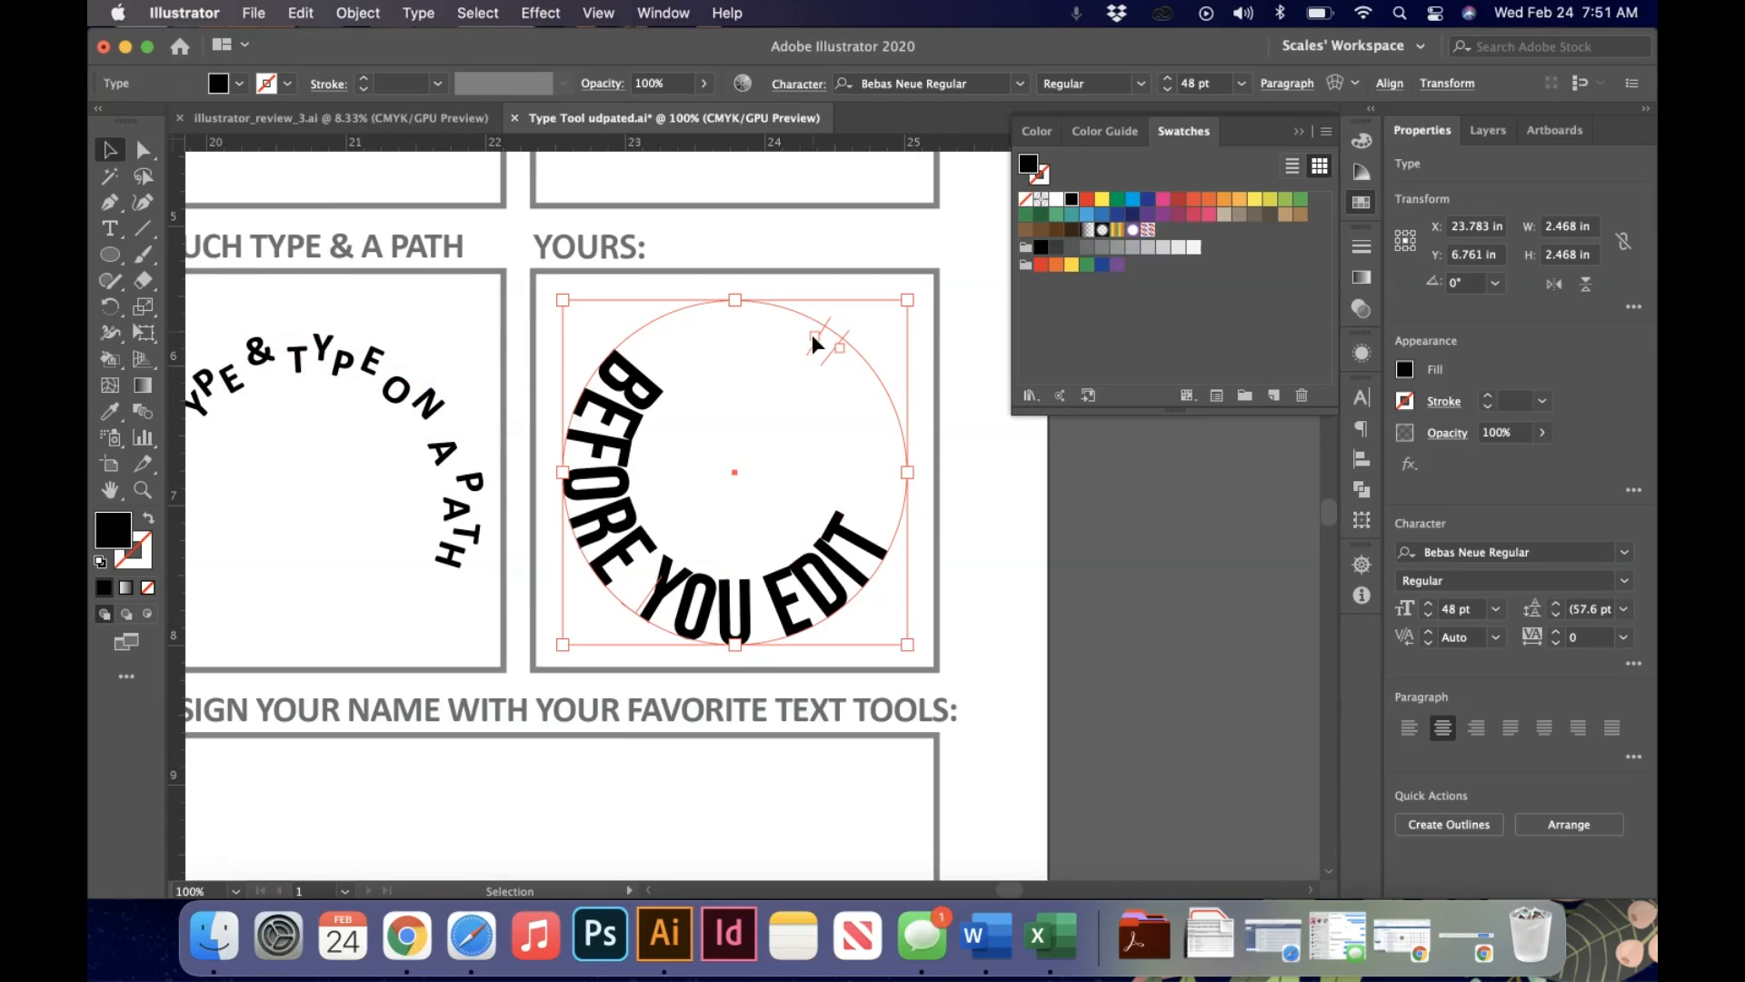
key(t)
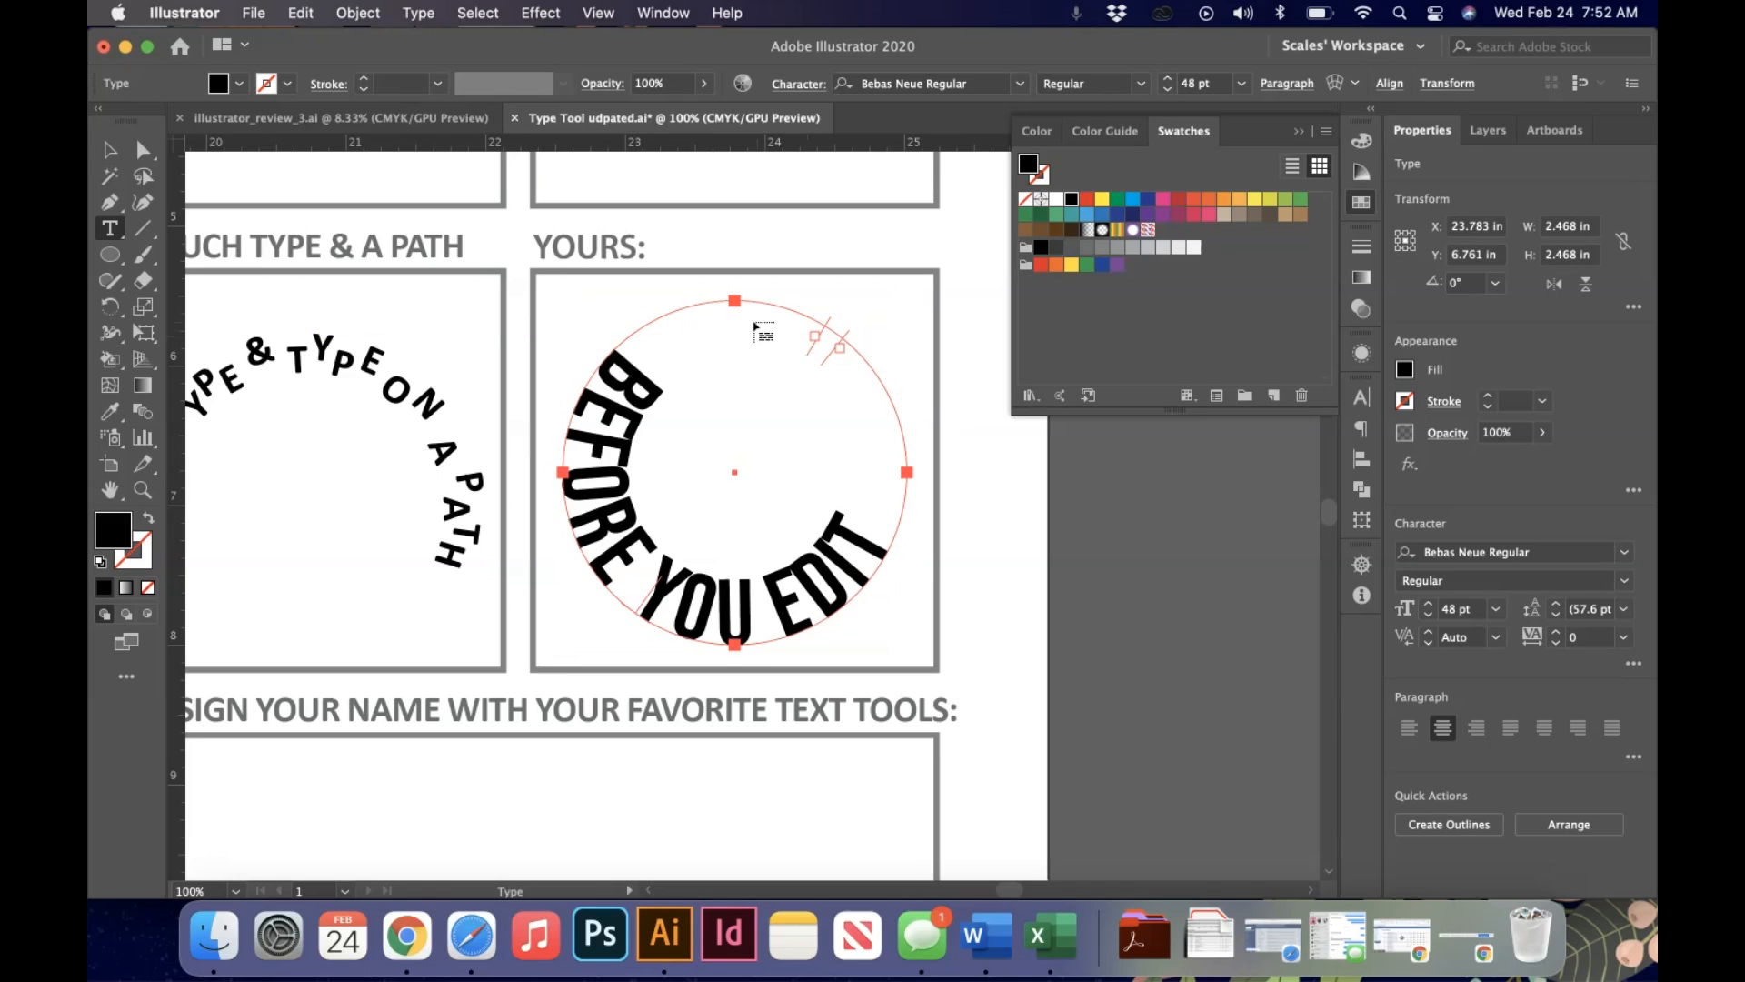
key(v)
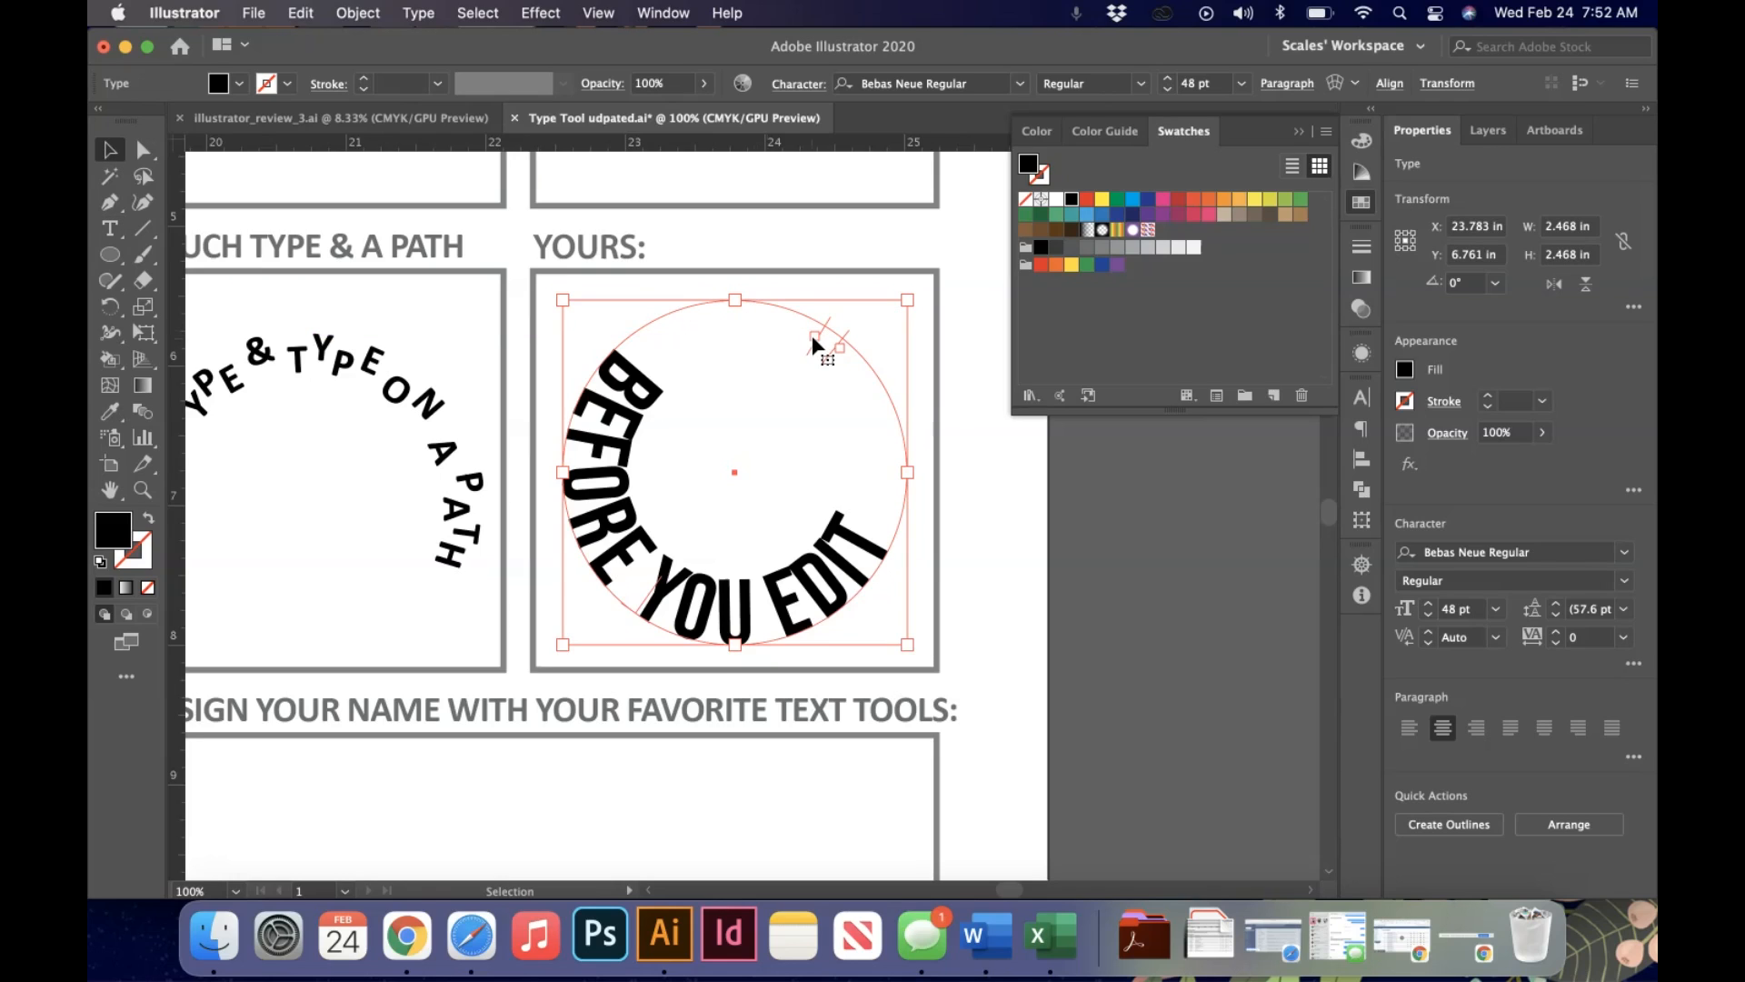
drag(815, 332, 623, 359)
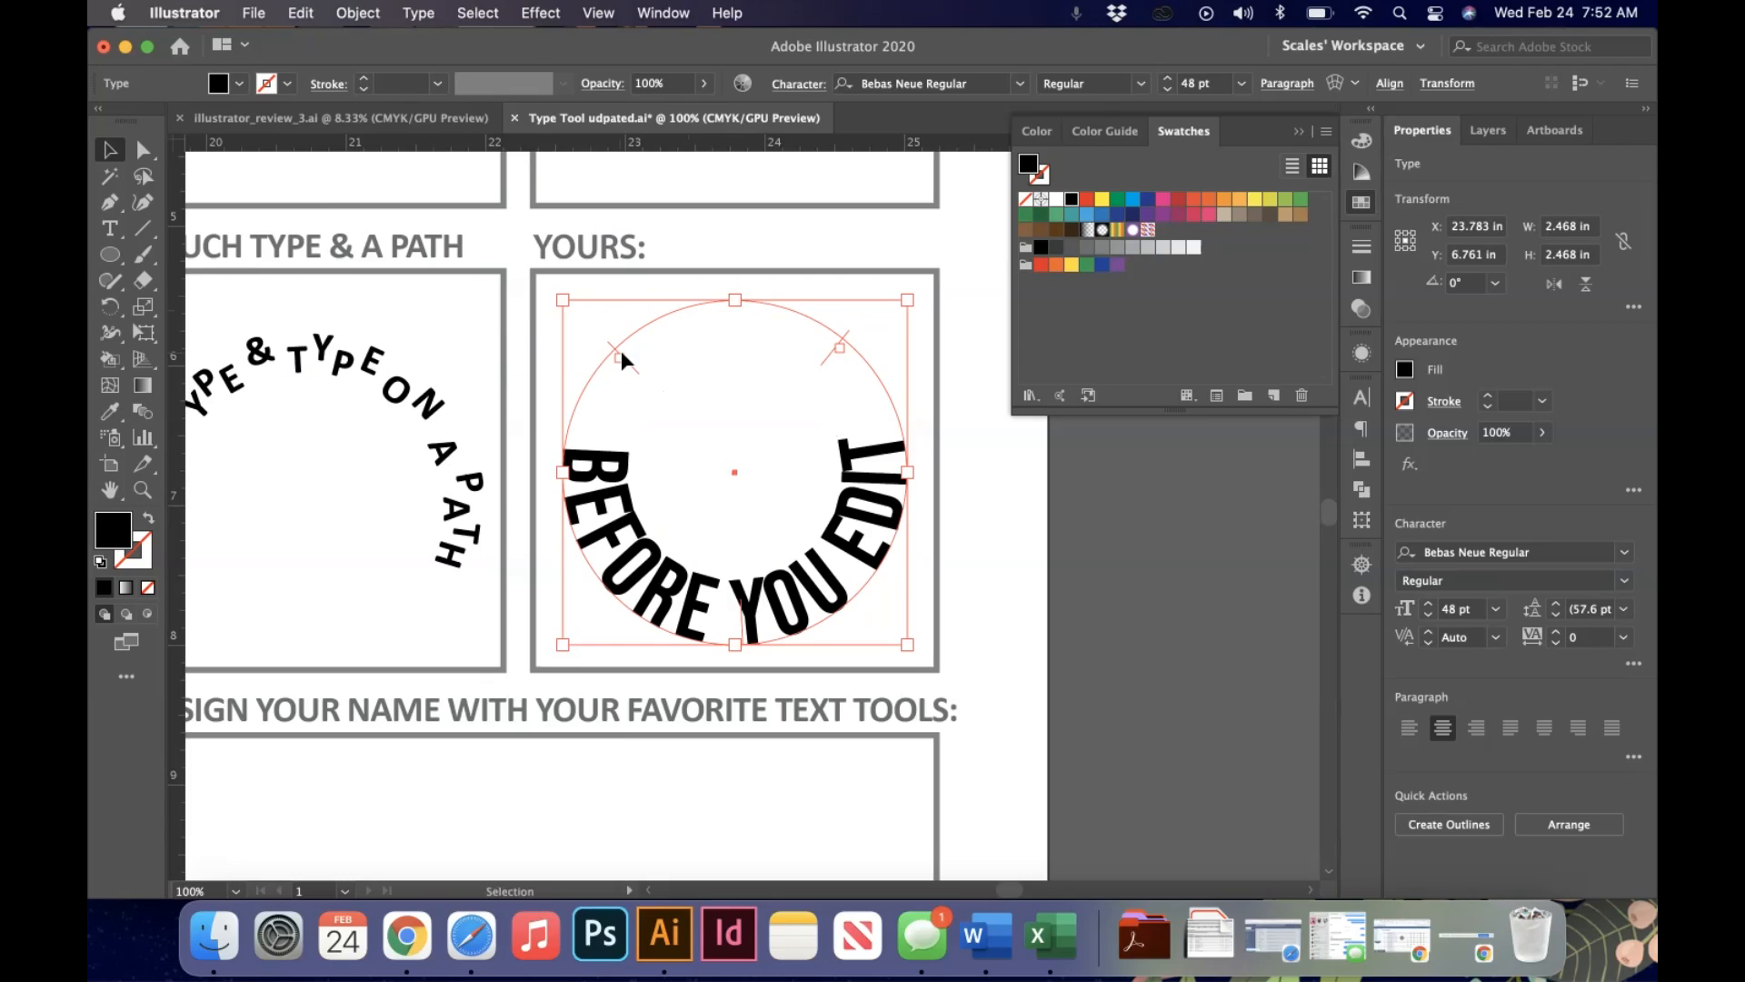
- With the Touch Type tool, shift the O of "BEFORE" outward from the circle and its first E inward
drag(103, 231, 228, 391)
click(714, 612)
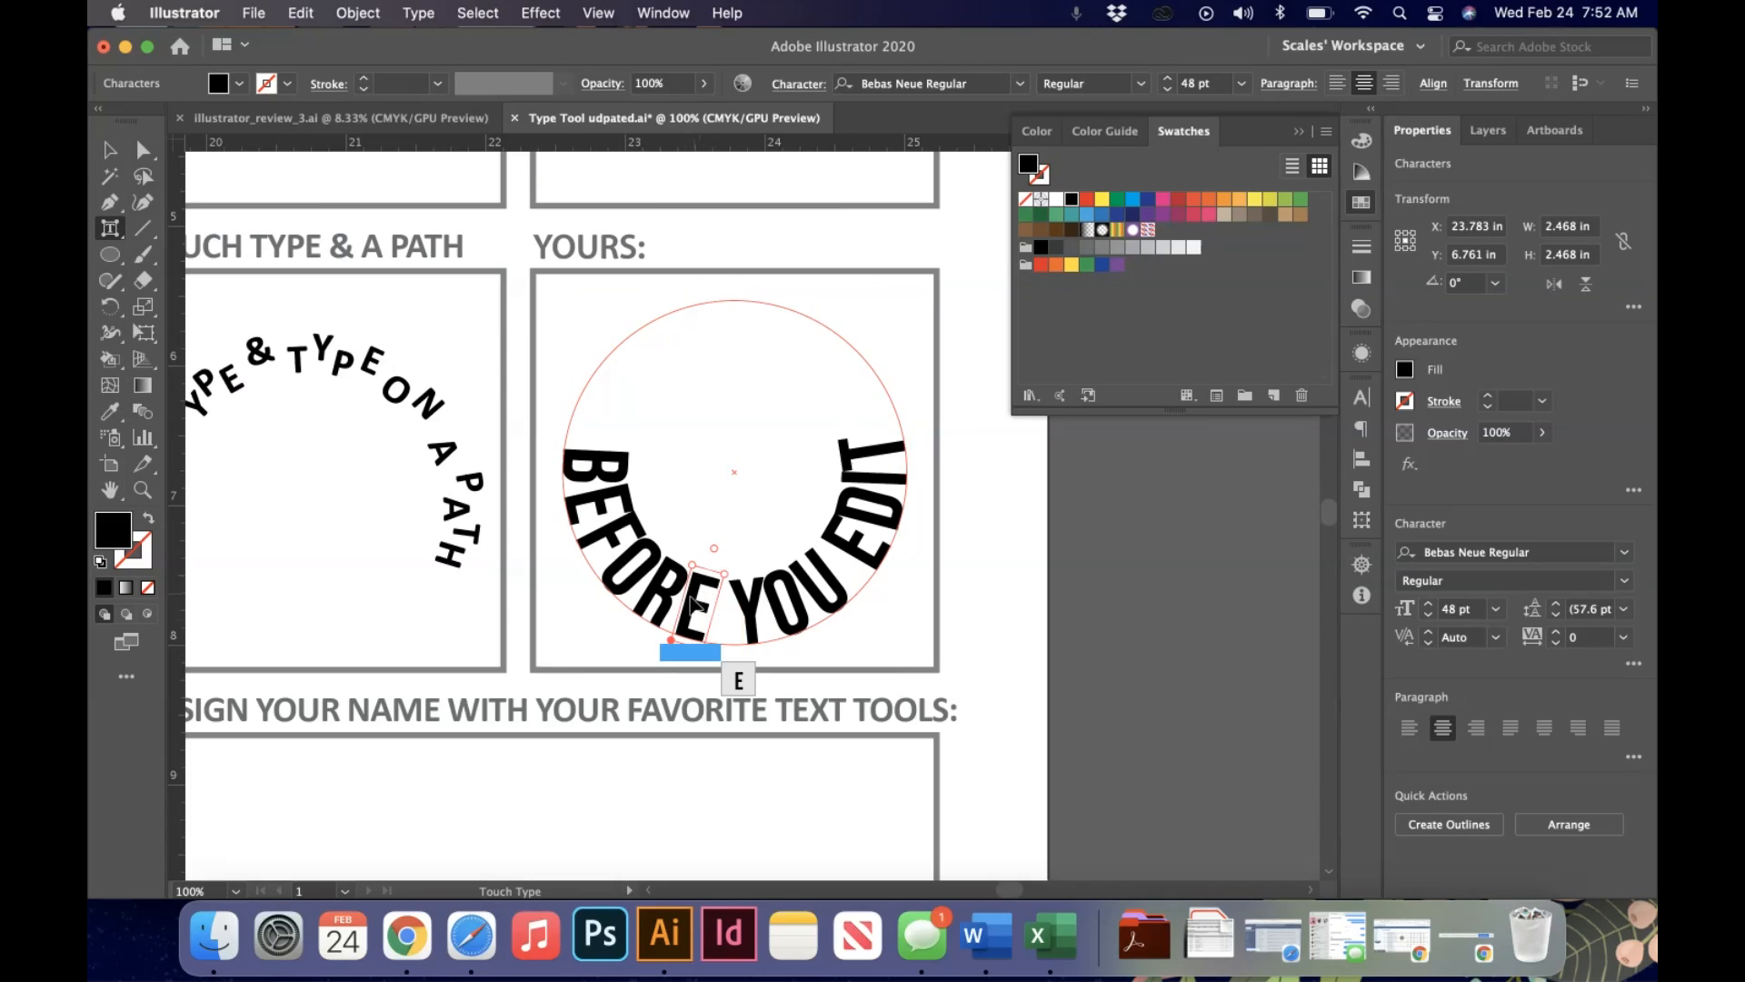
click(620, 594)
click(619, 594)
drag(619, 594, 592, 619)
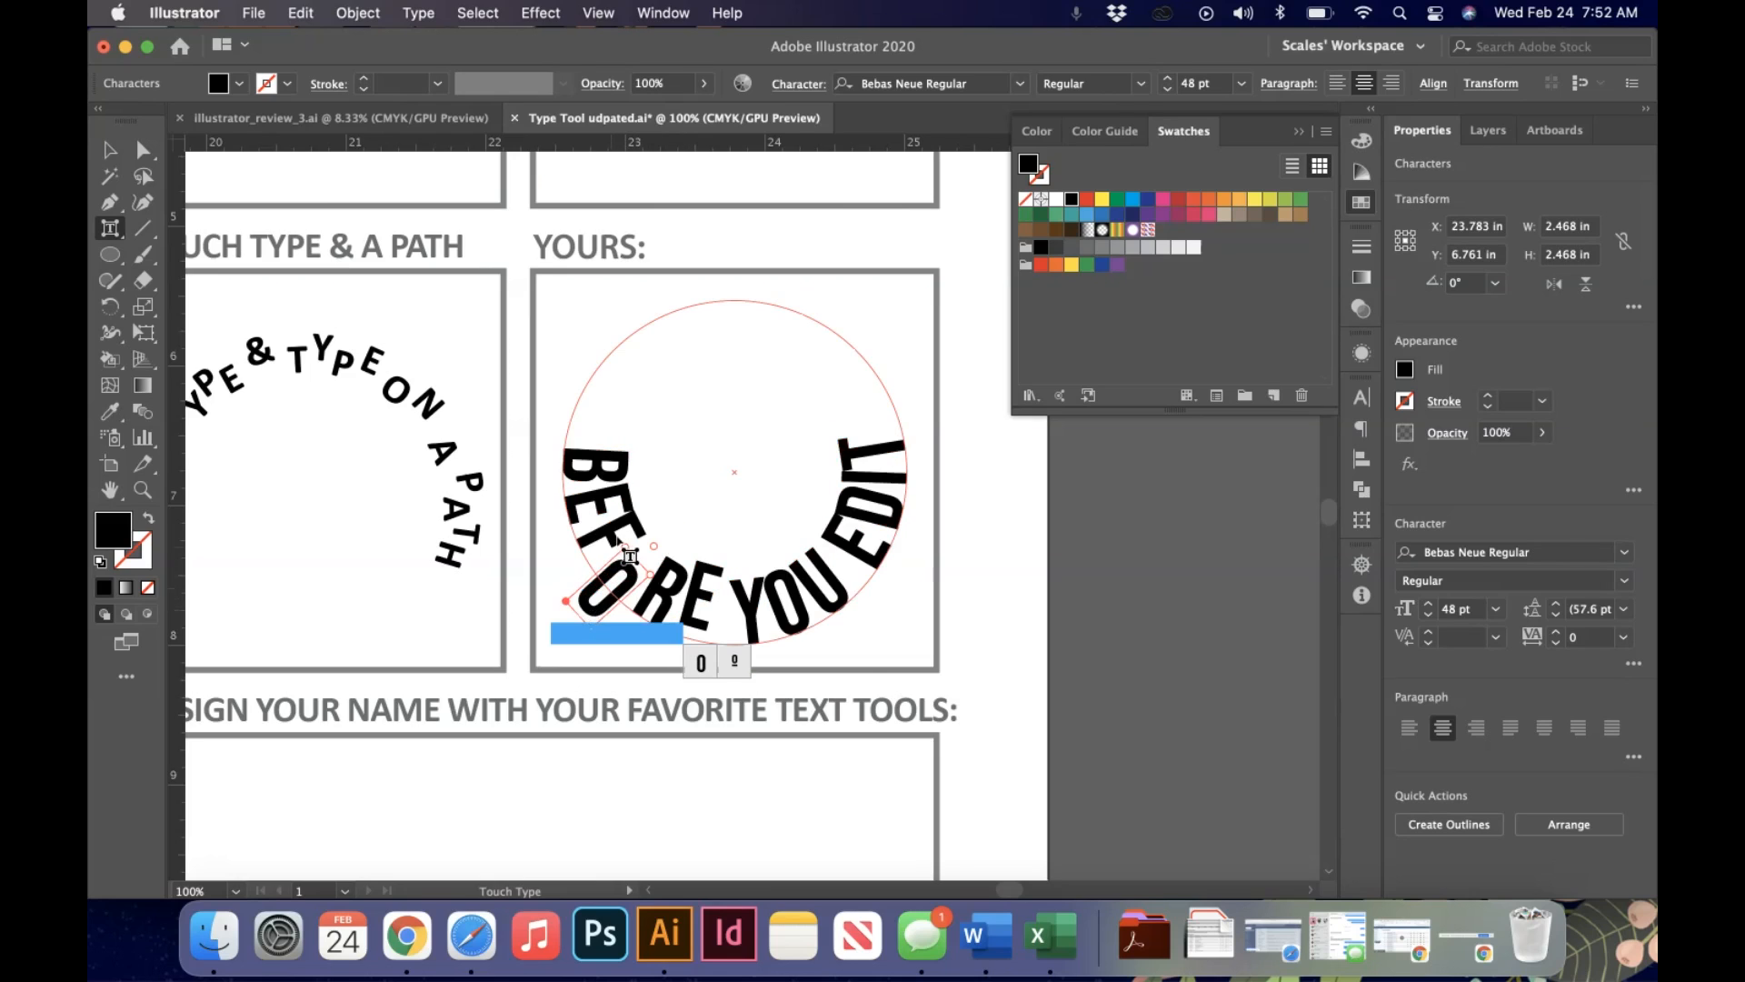
click(623, 494)
drag(629, 505, 647, 496)
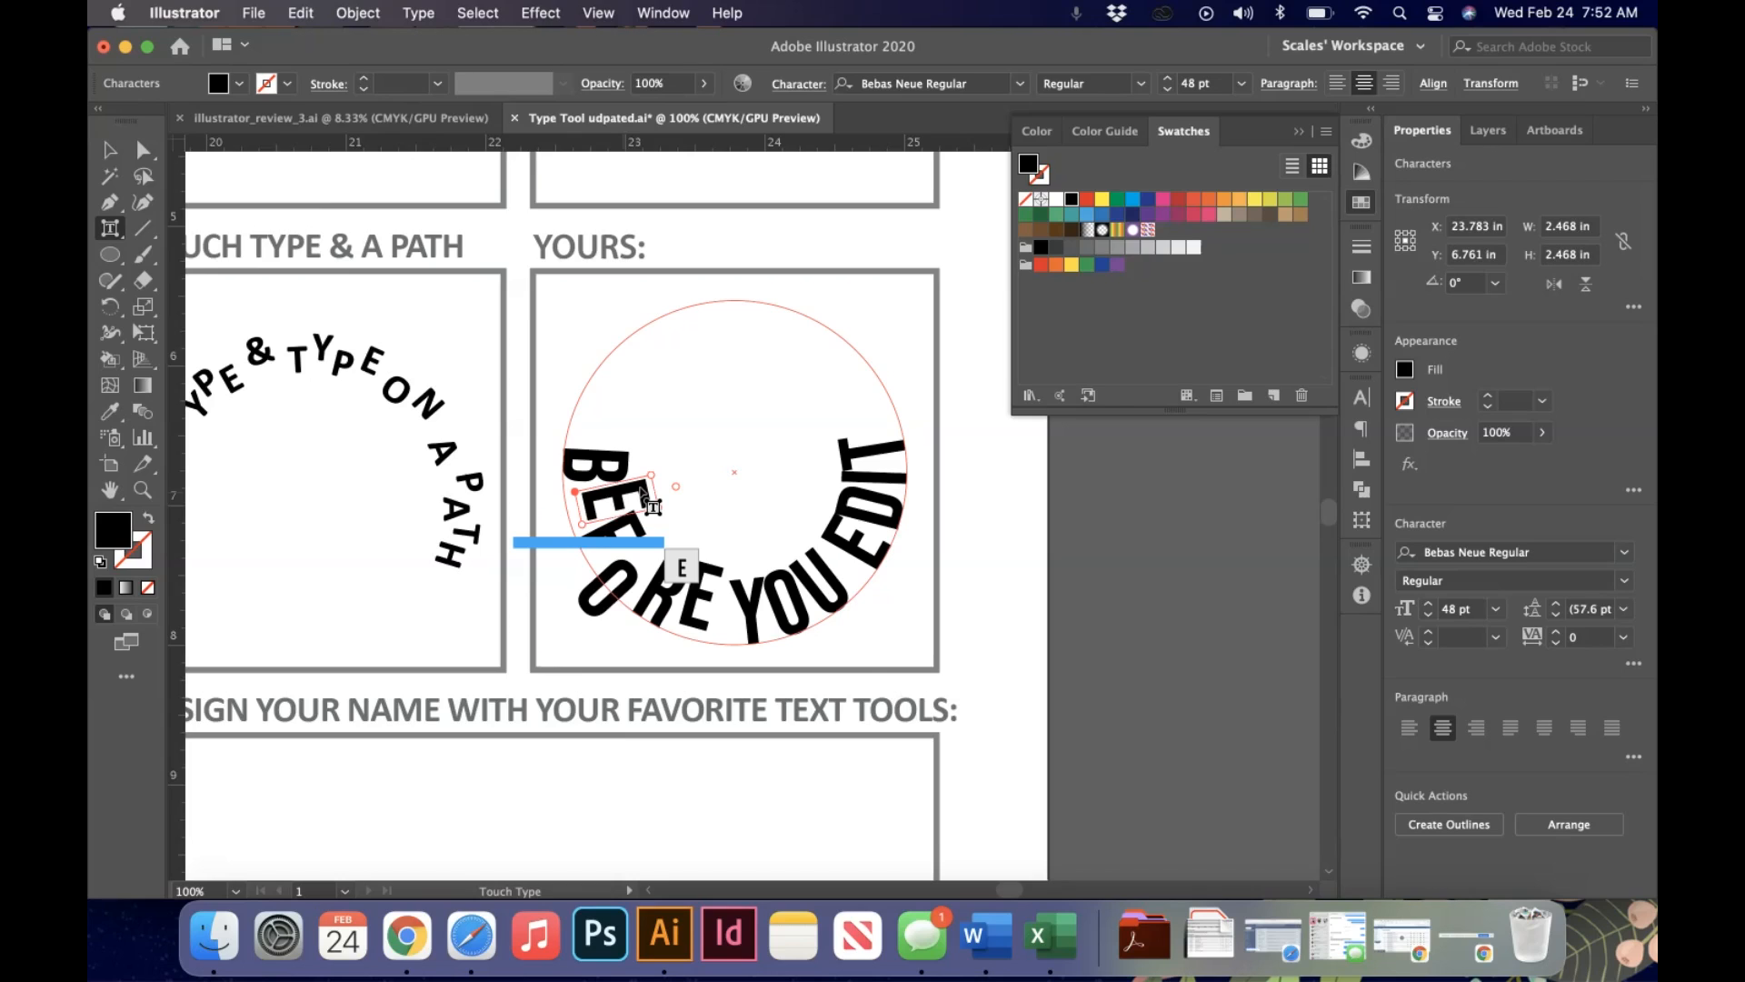
- Offset the O of "YOU" and the T and I of "EDIT" individually, close the Swatches panel and deselect the text
click(771, 582)
drag(771, 582, 779, 599)
click(892, 442)
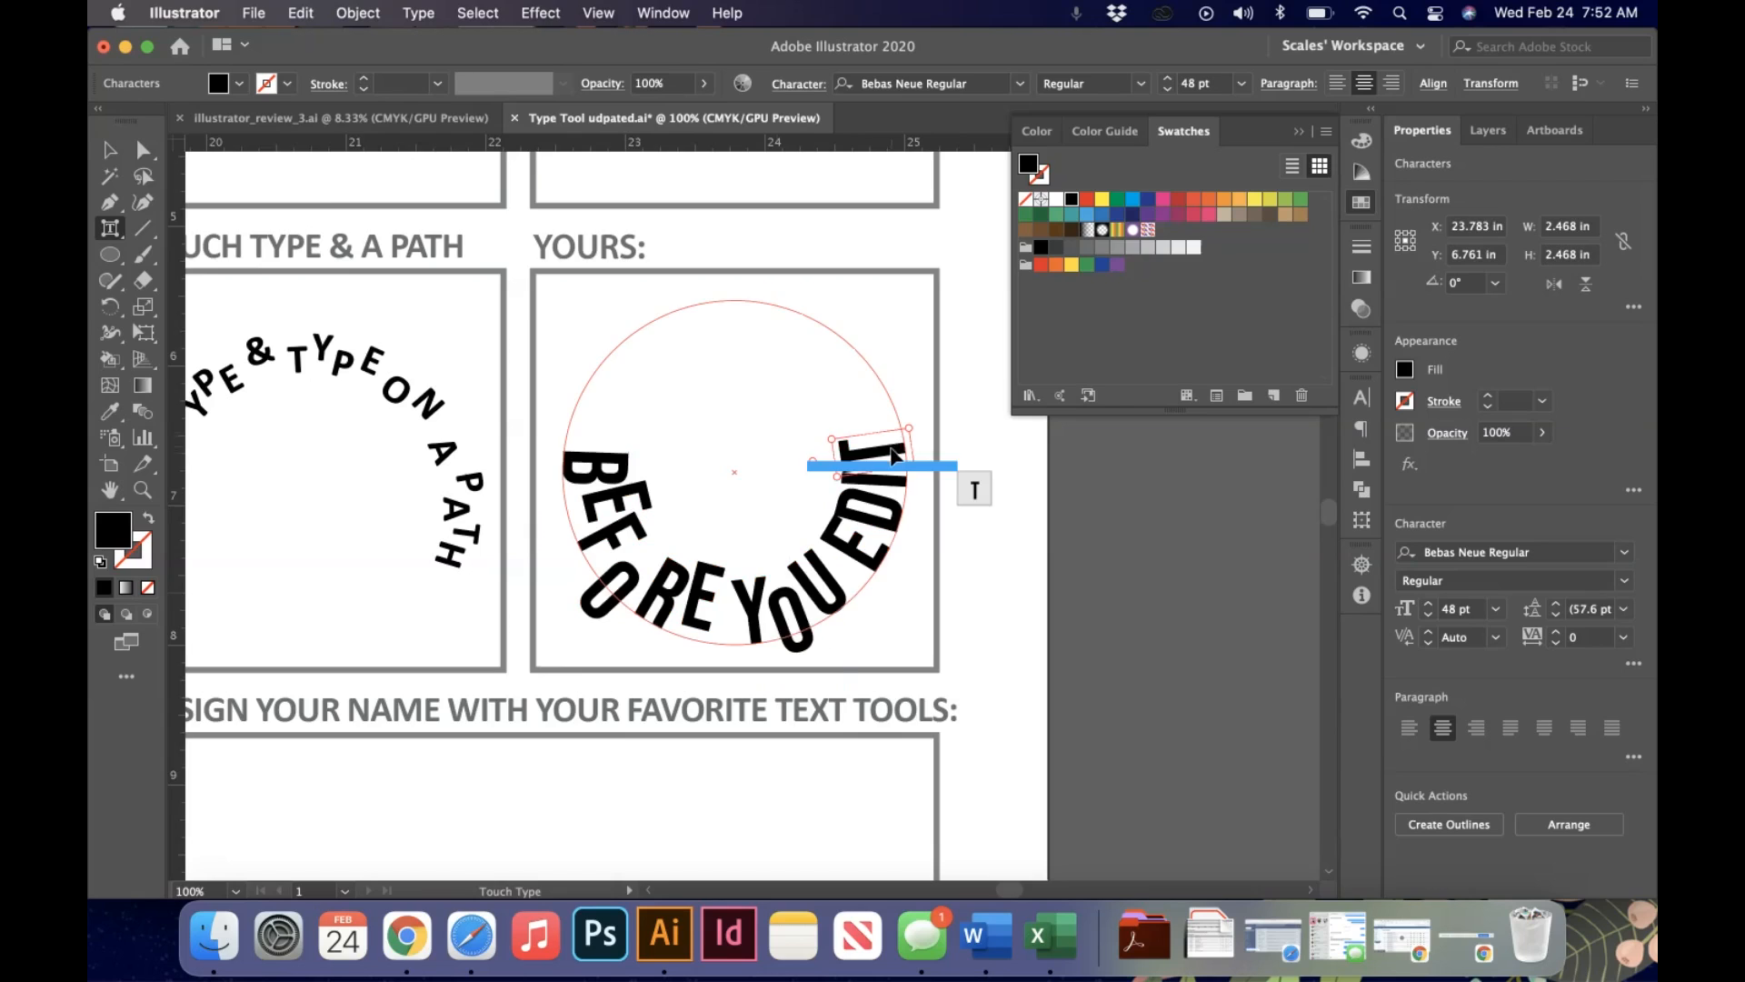
drag(890, 446, 890, 424)
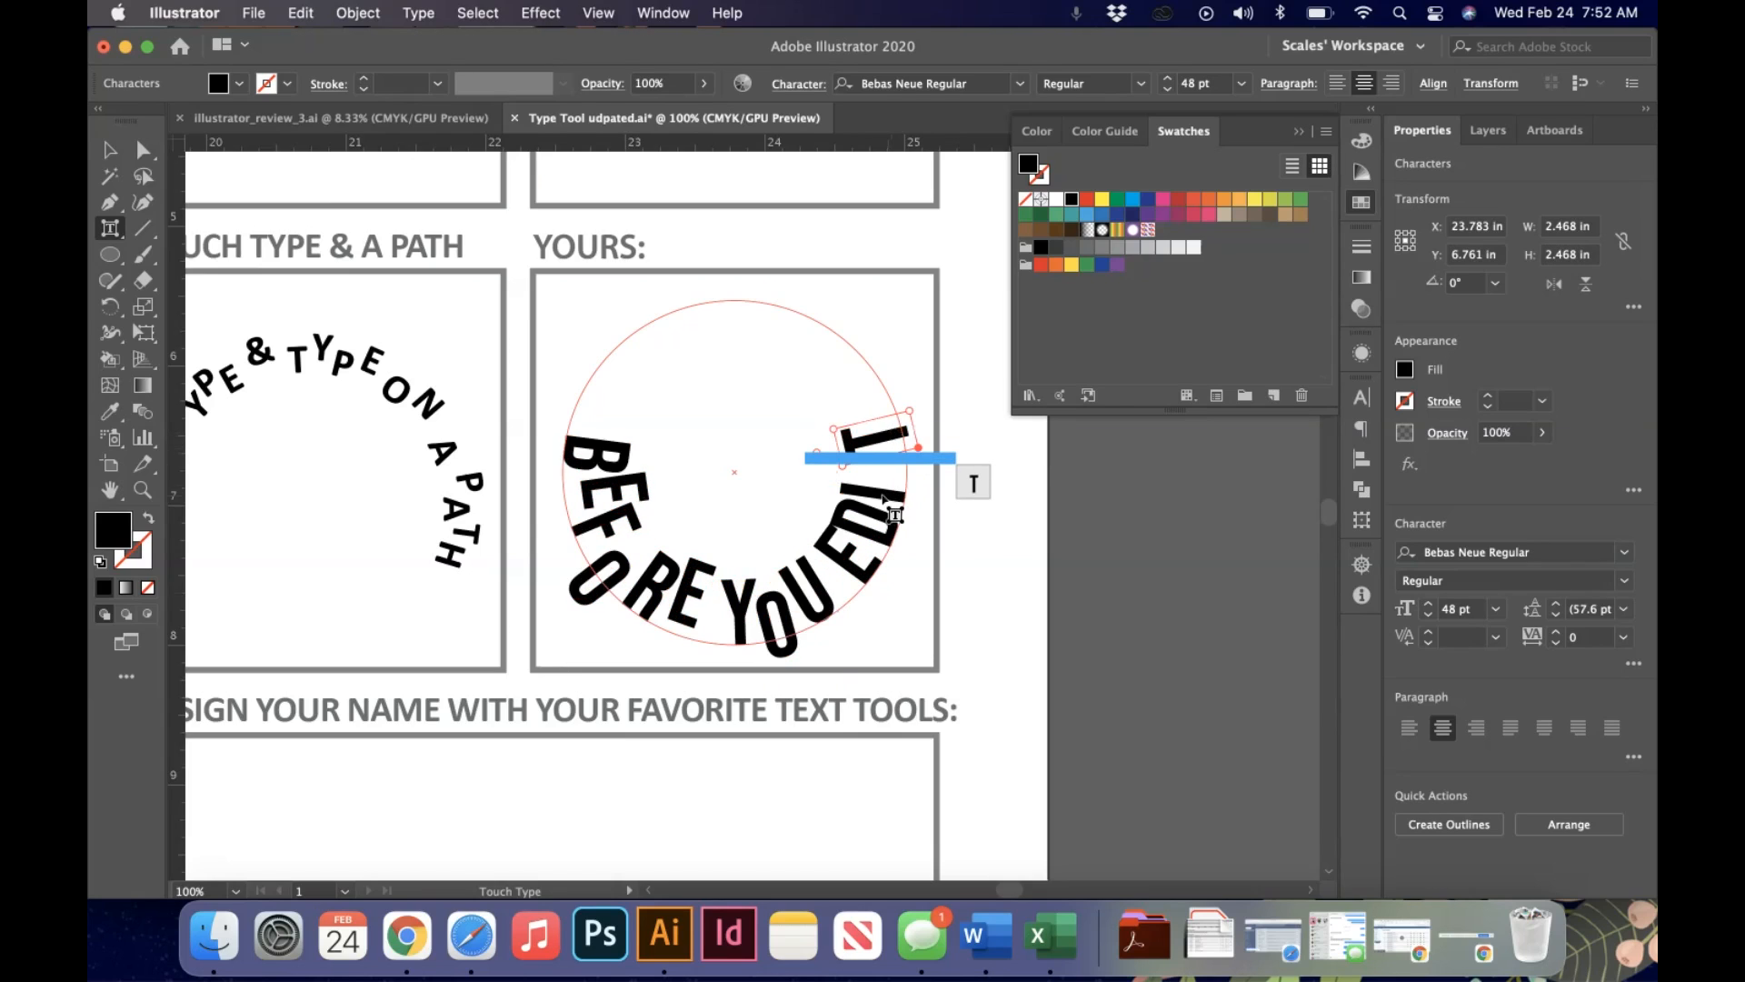
click(882, 494)
drag(882, 493, 902, 514)
click(887, 531)
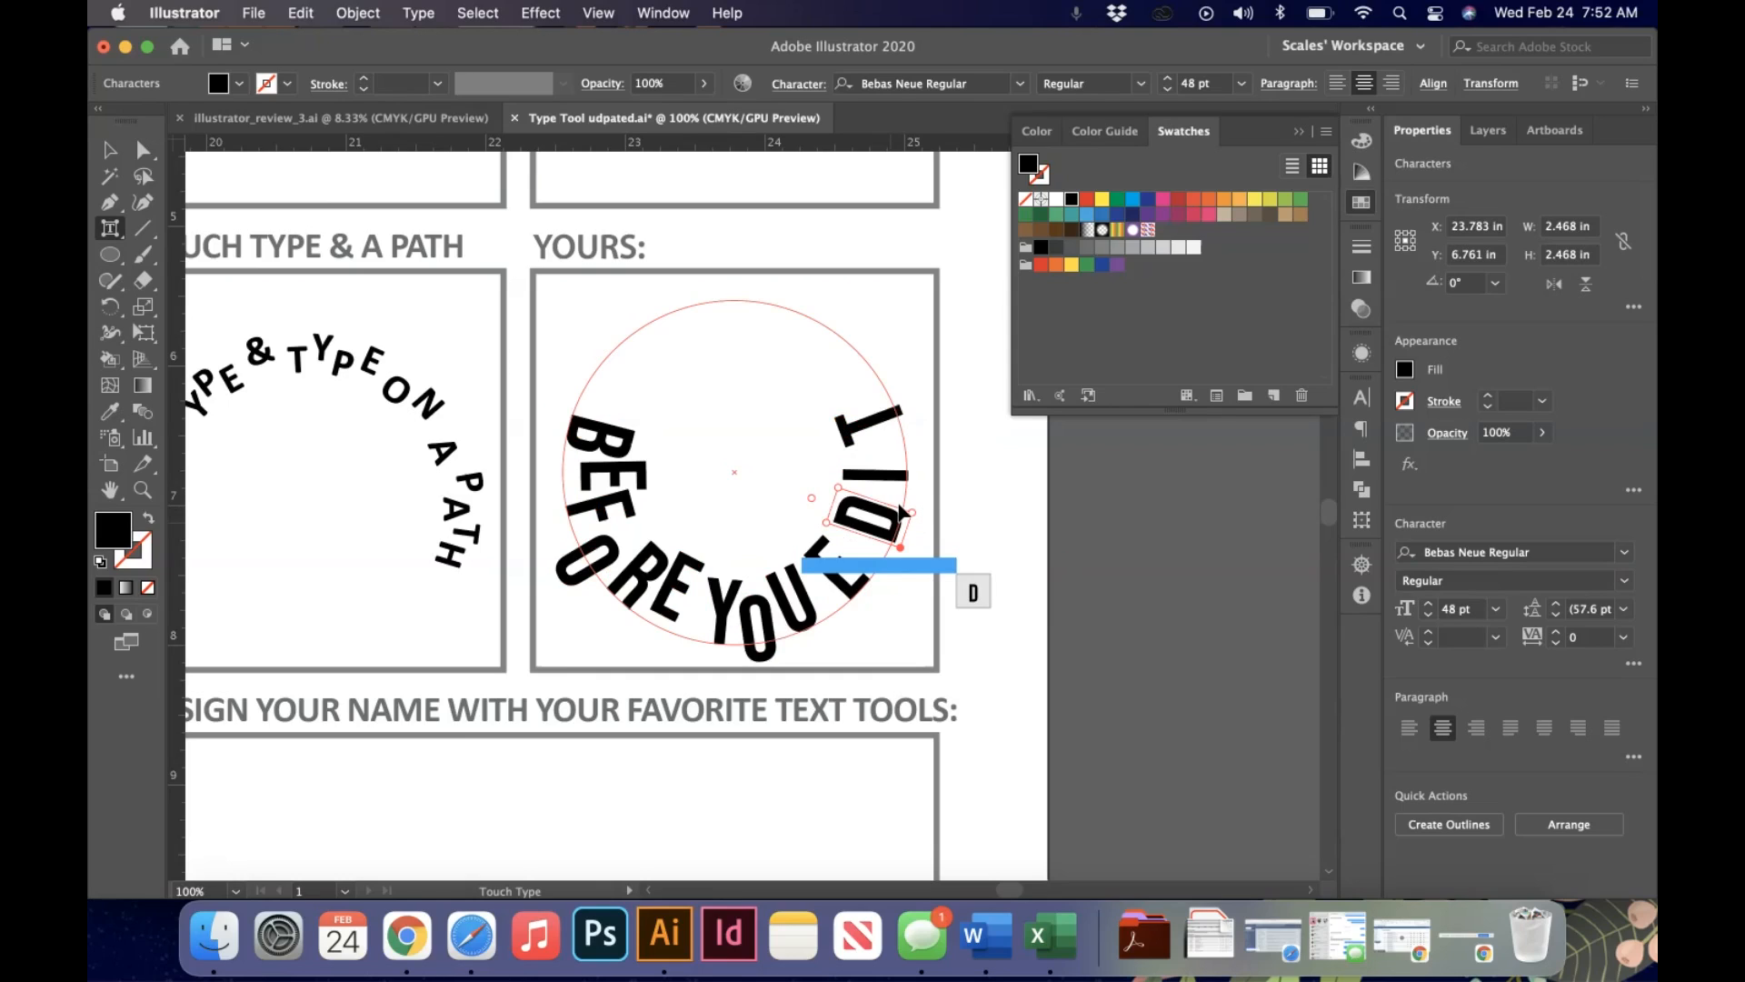
click(1298, 130)
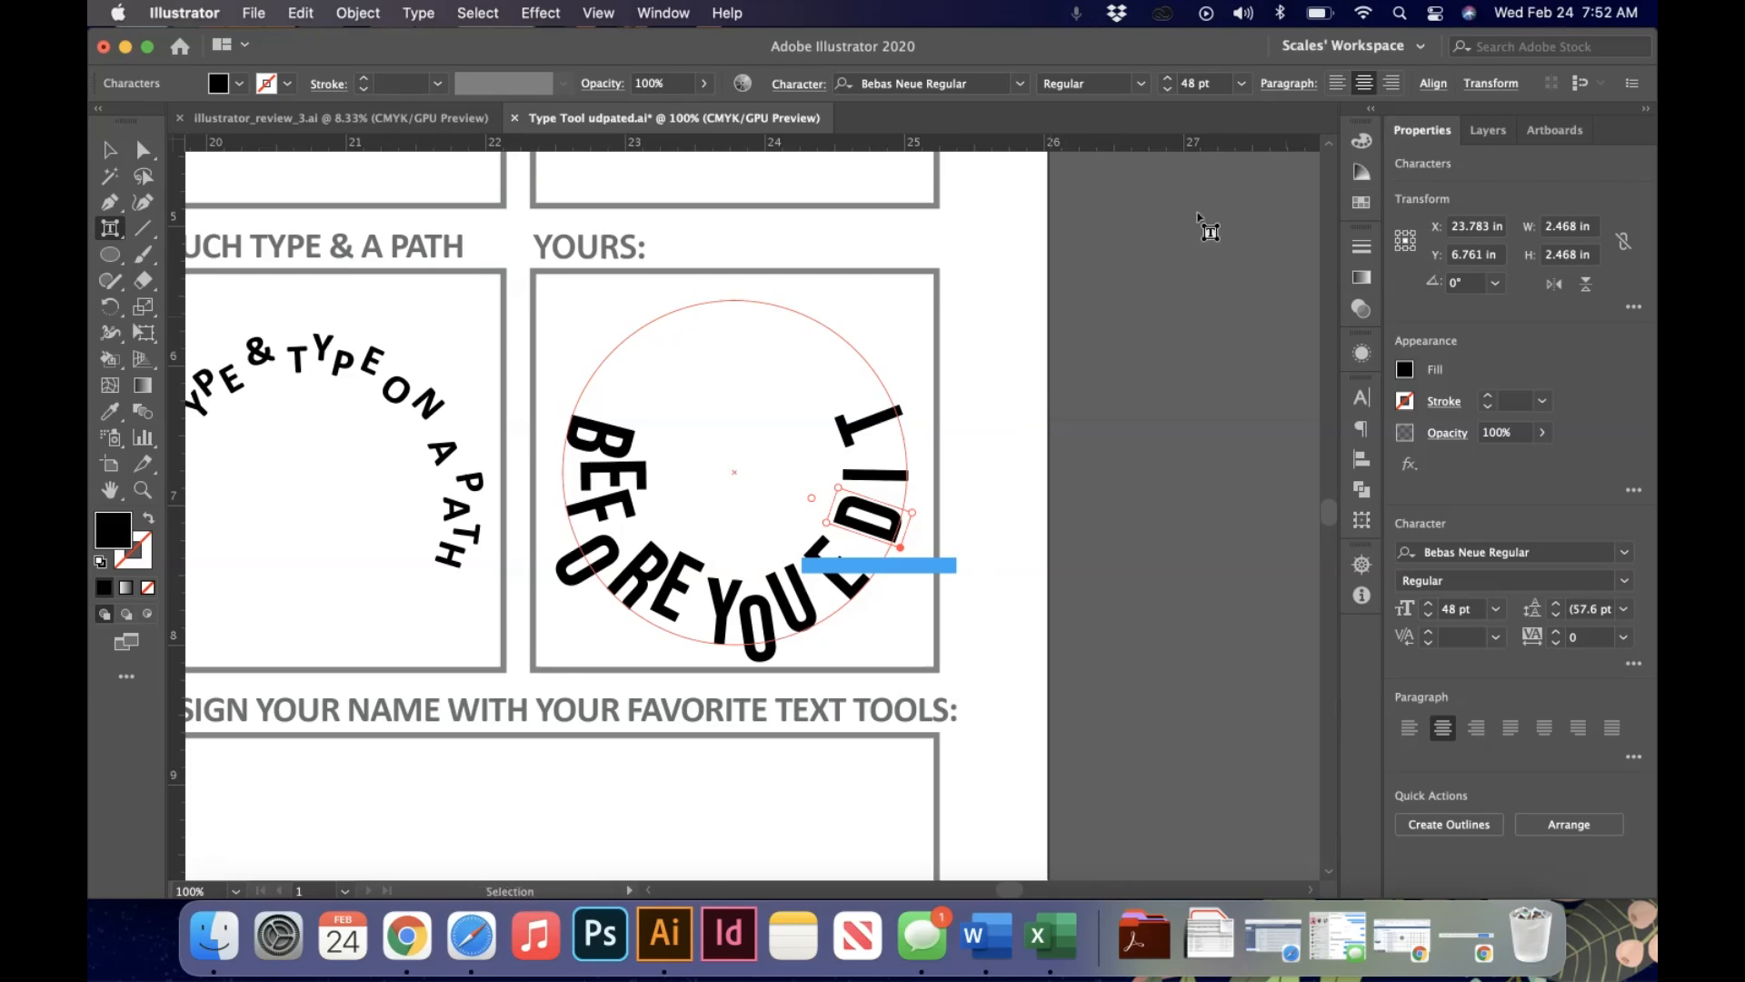
key(v)
click(989, 476)
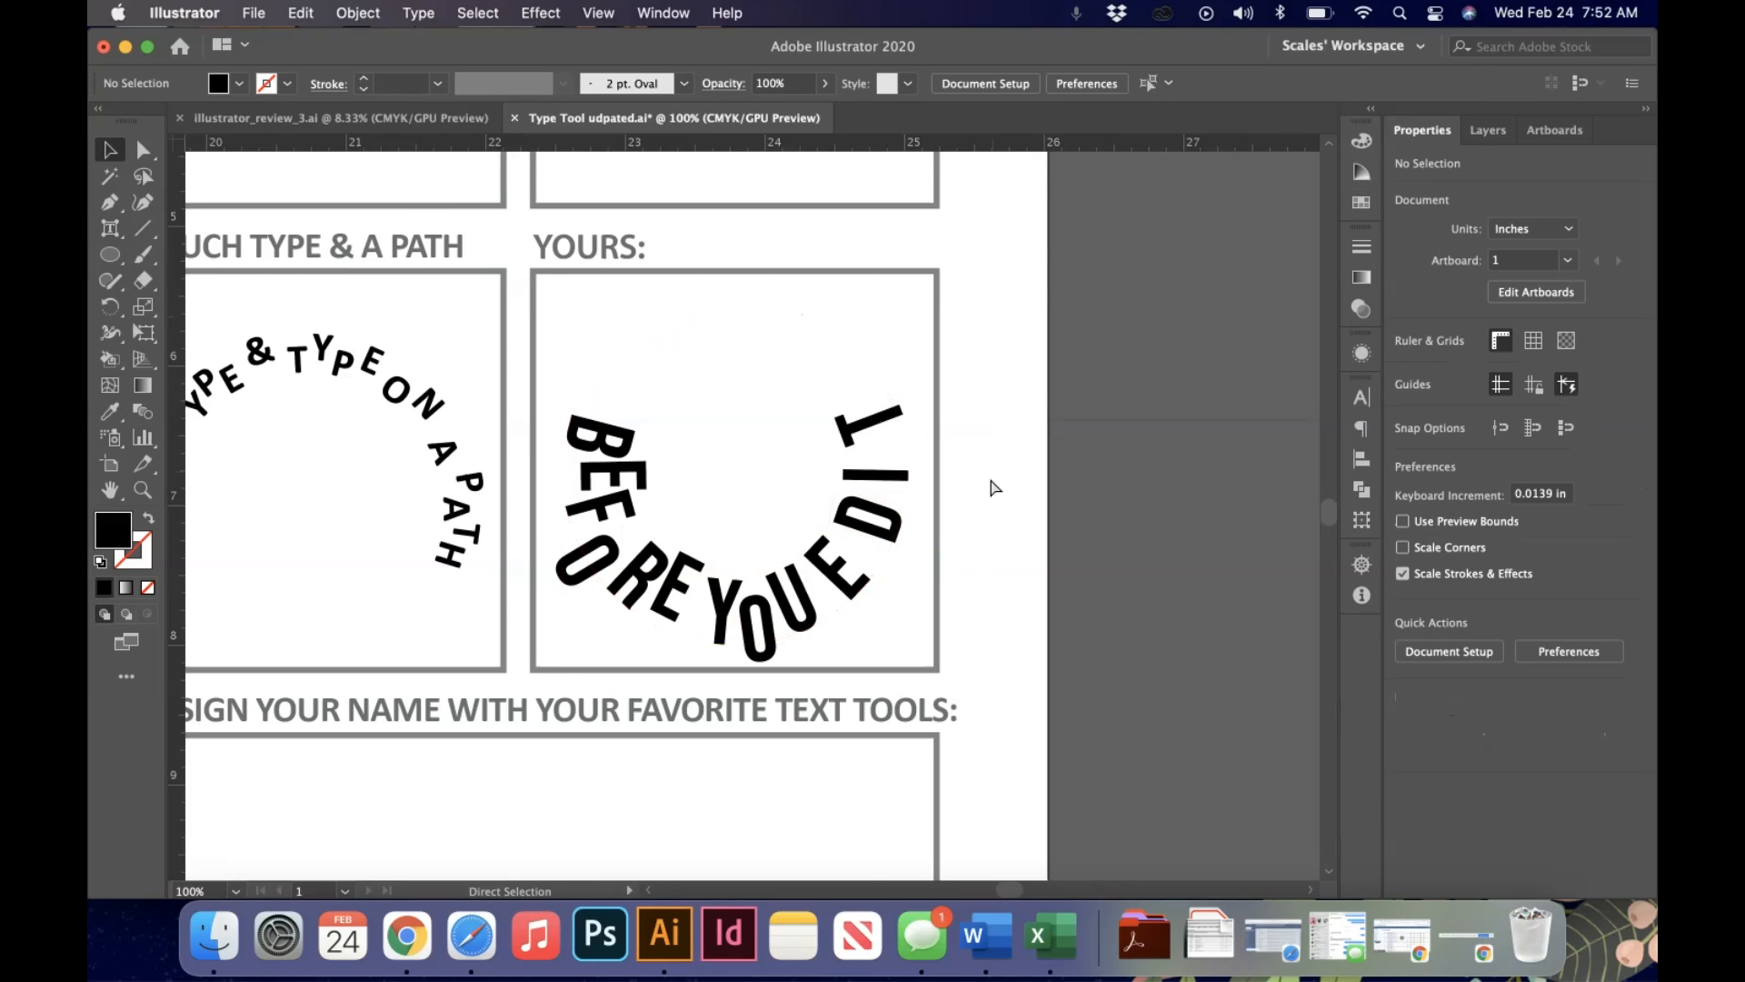
- Draw a text area about 5.46 by 3.29 in beside the artboard and enter the designer's surname in it
key(super+minus)
key(super+minus)
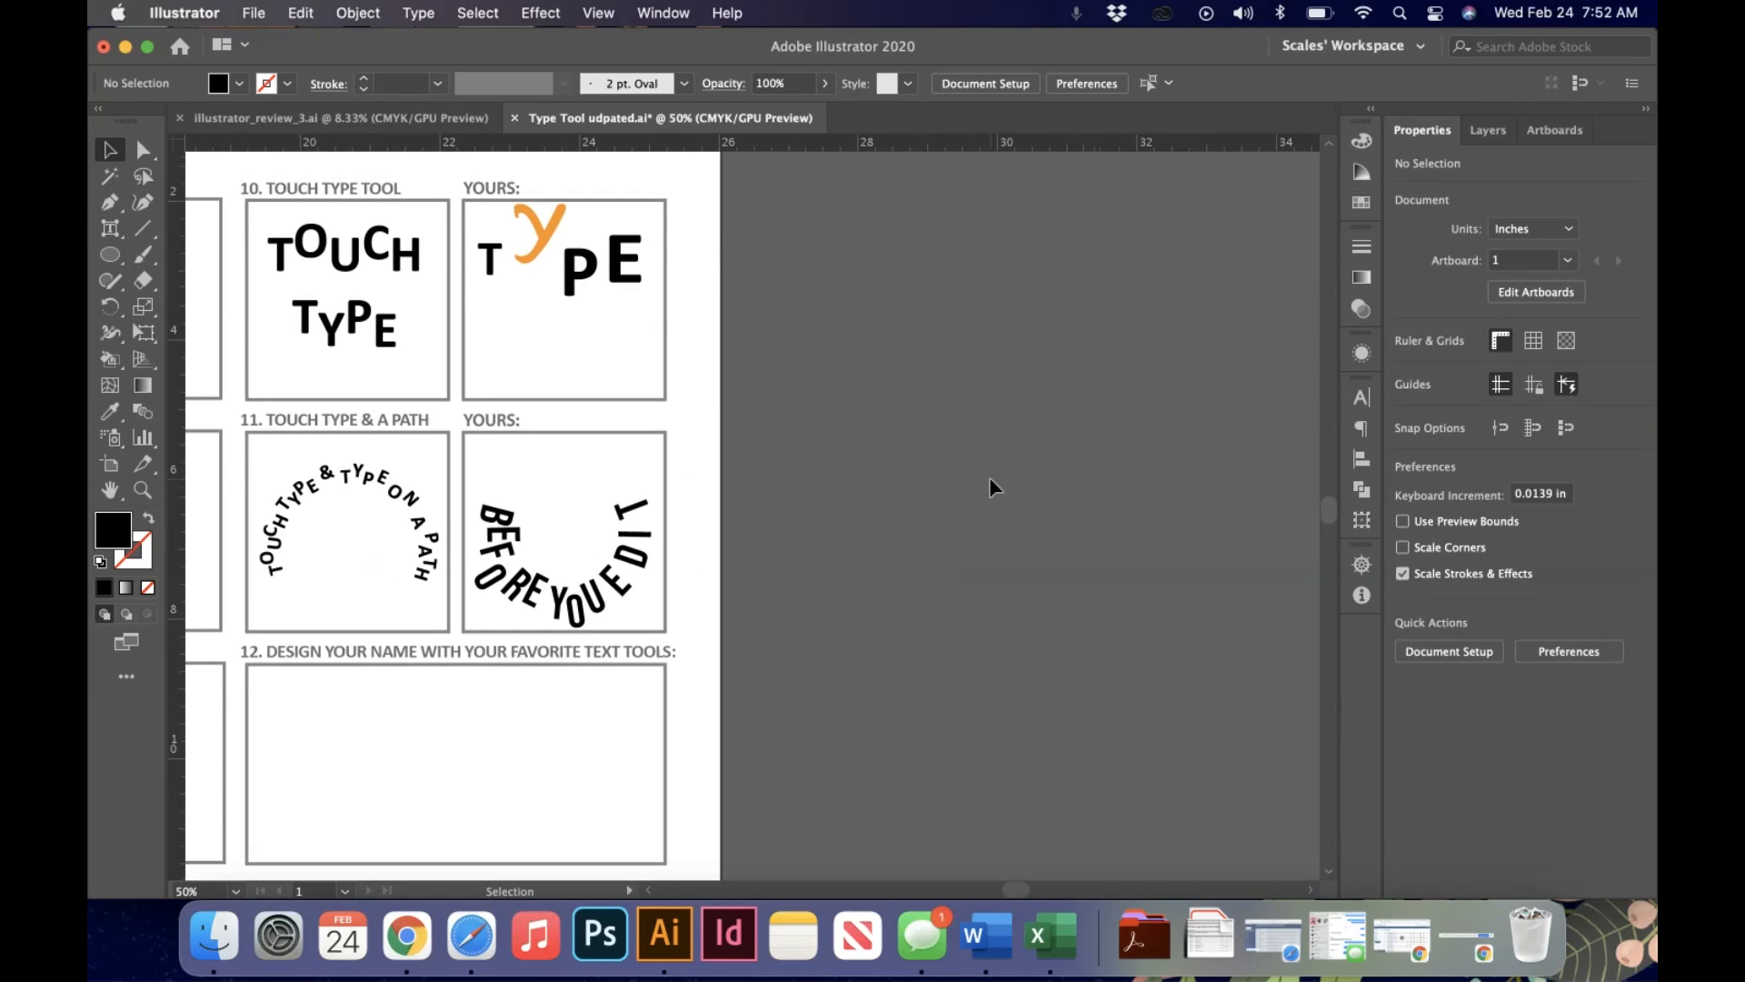
key(t)
drag(793, 310, 1175, 536)
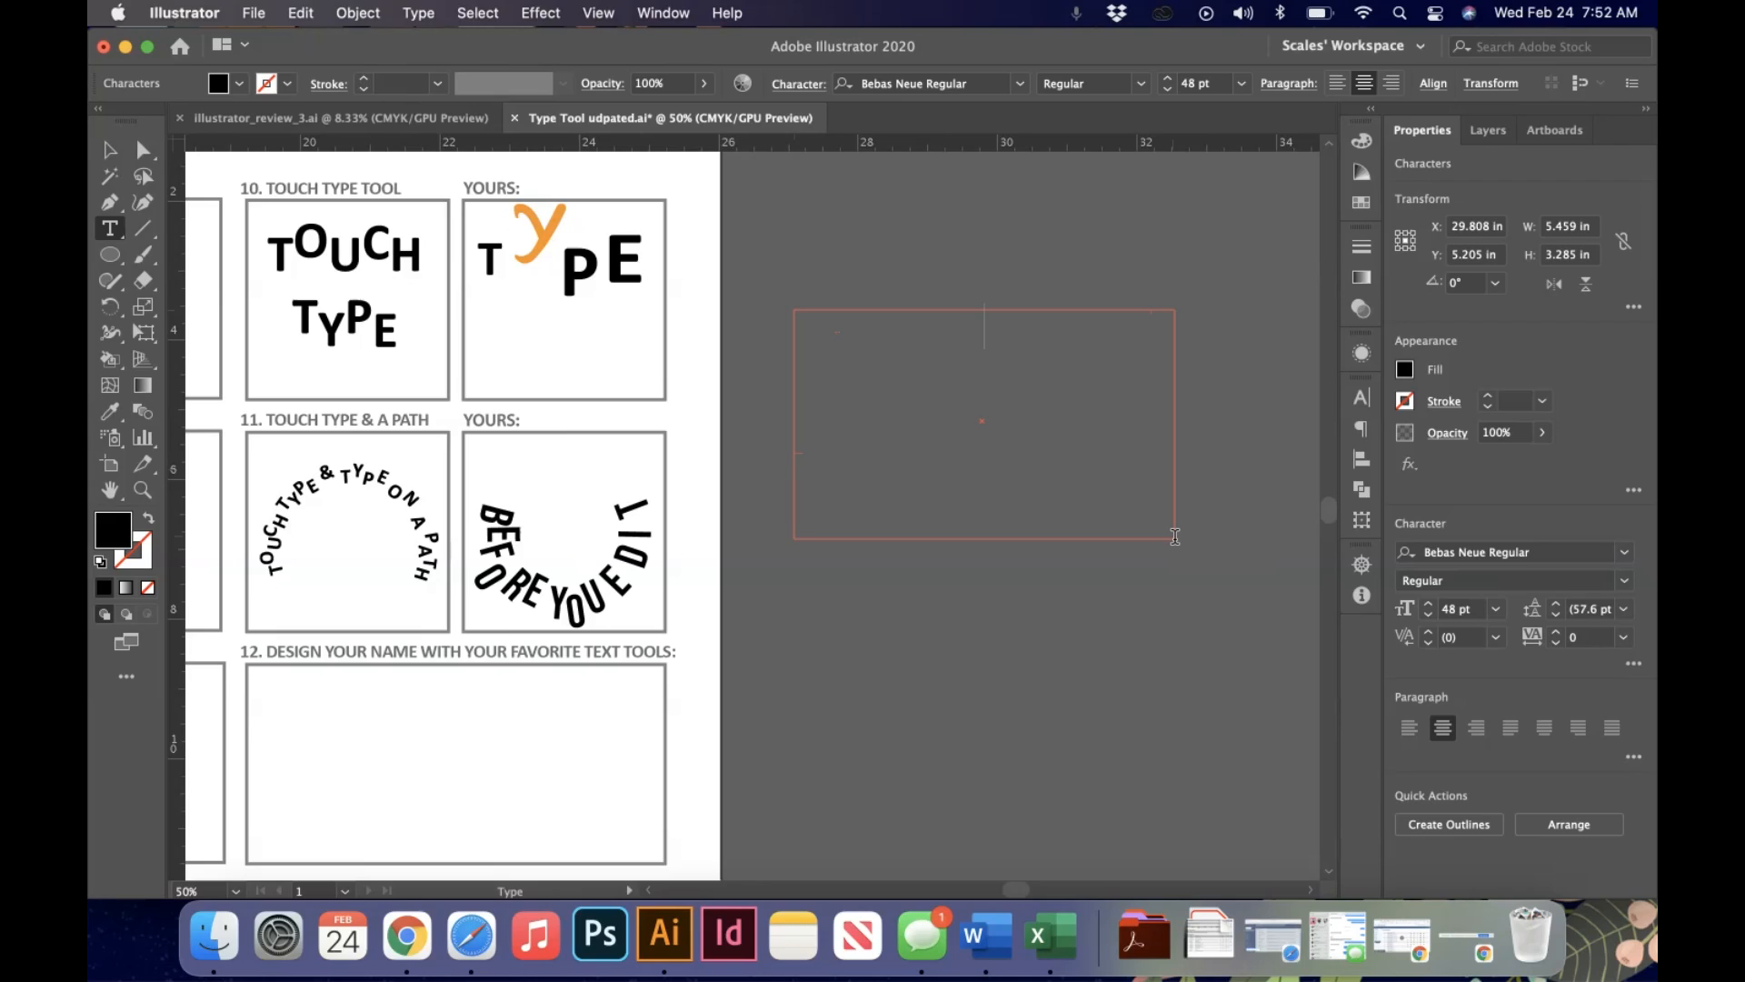
text(SCALES)
- Change the entire name text to the Pacifico Regular font and turn off All Caps
key(super+a)
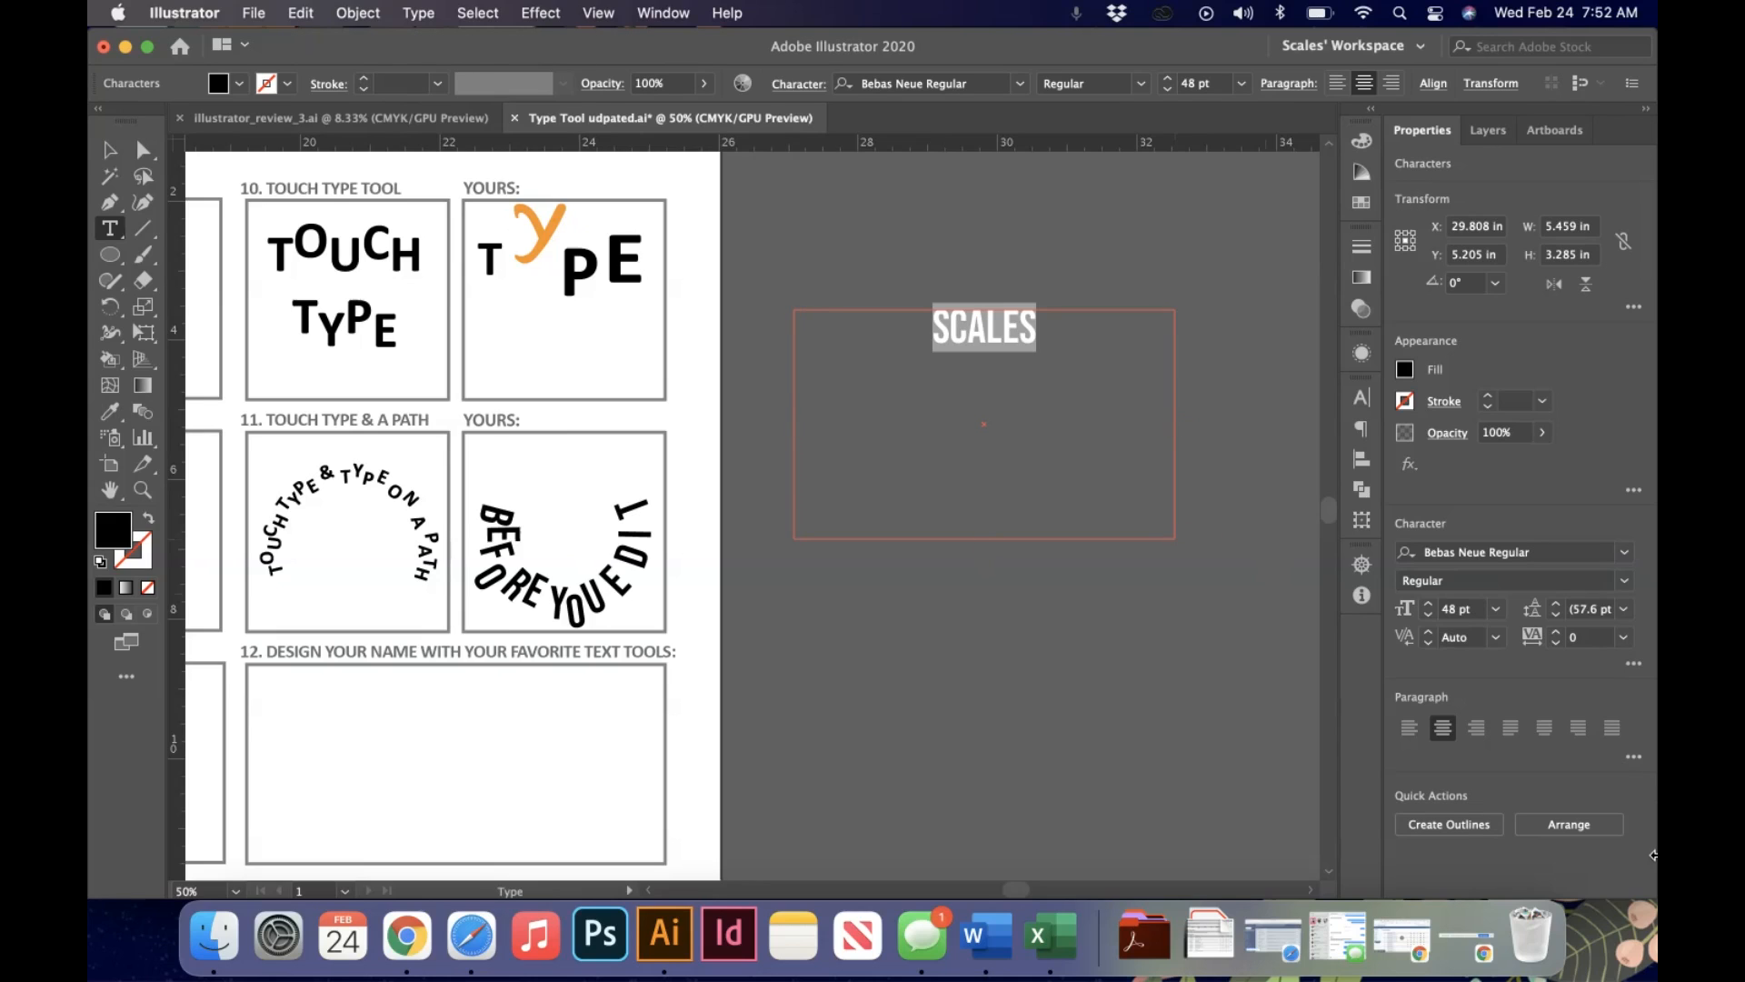
click(1624, 552)
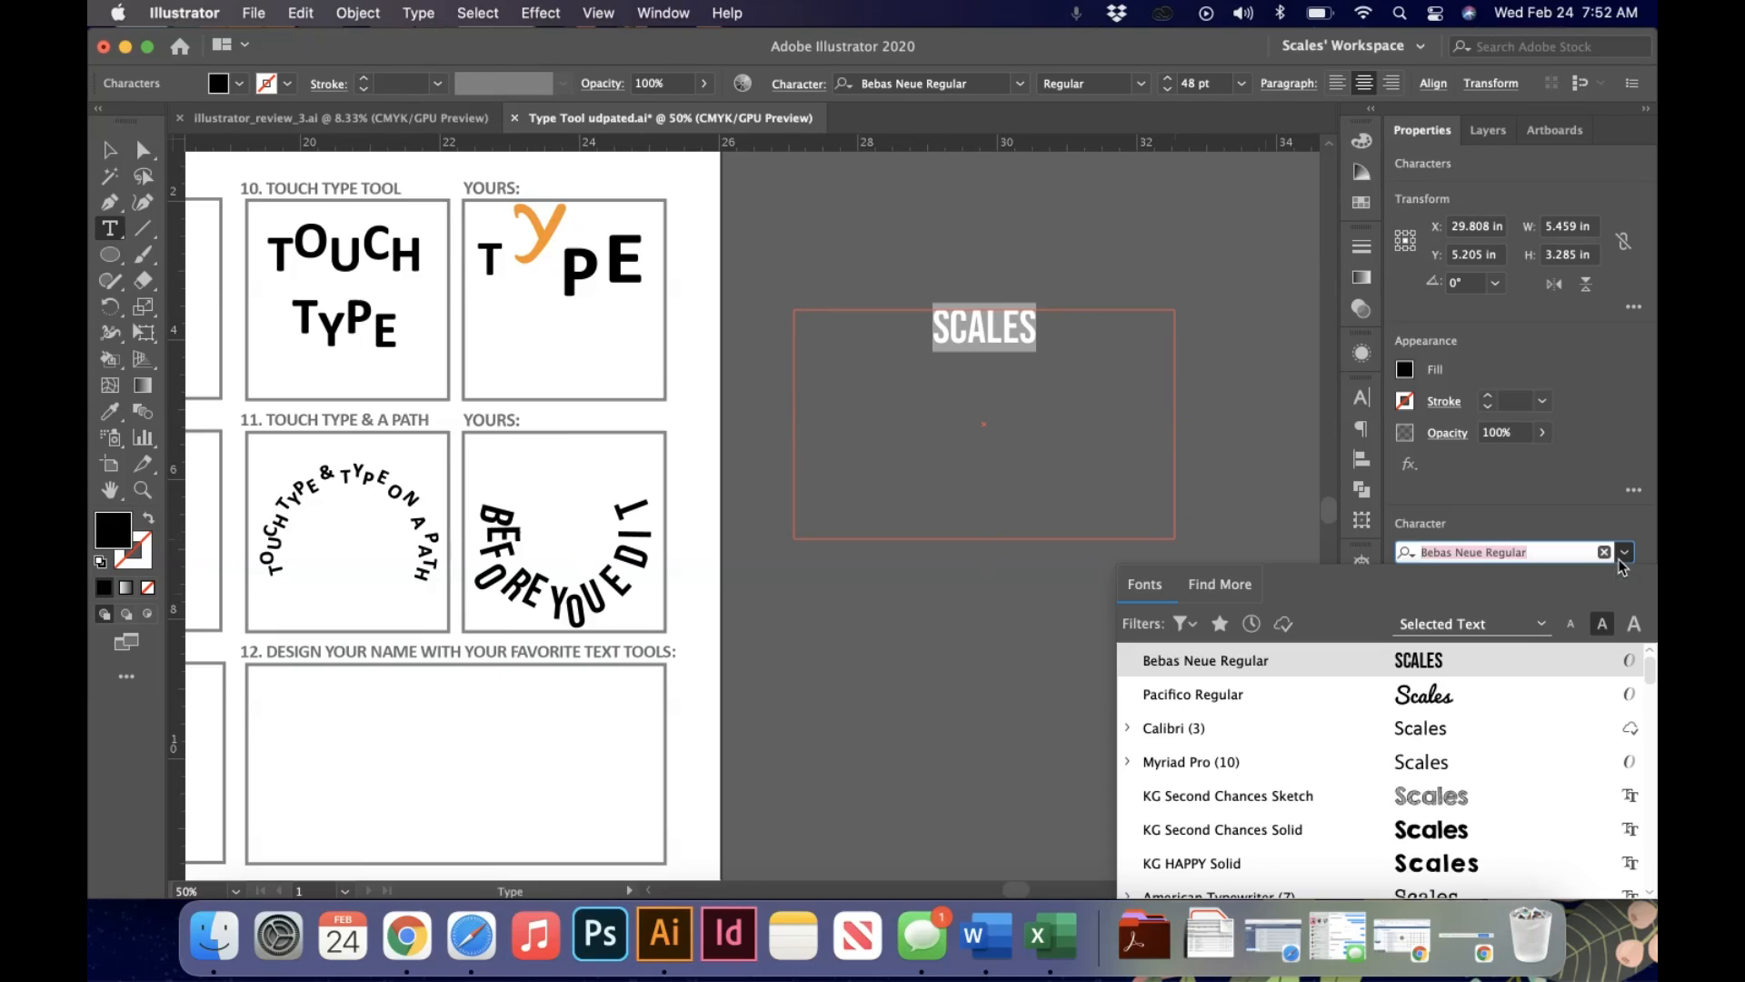
click(1375, 707)
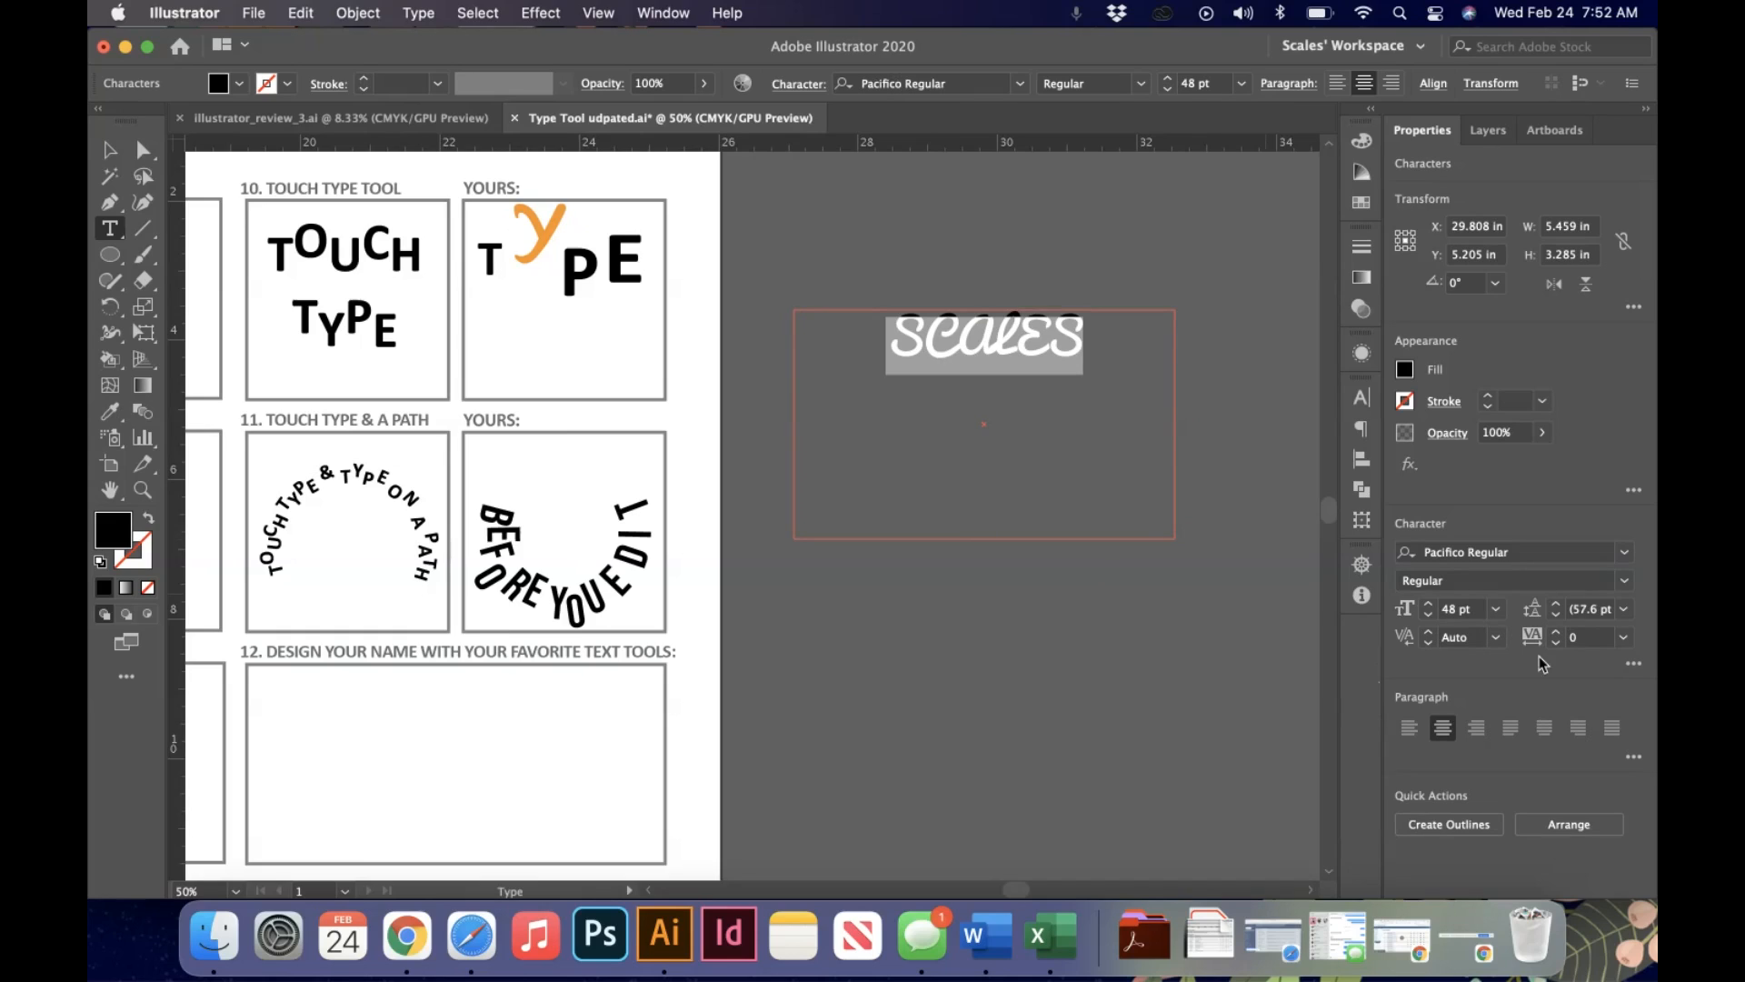
click(1635, 668)
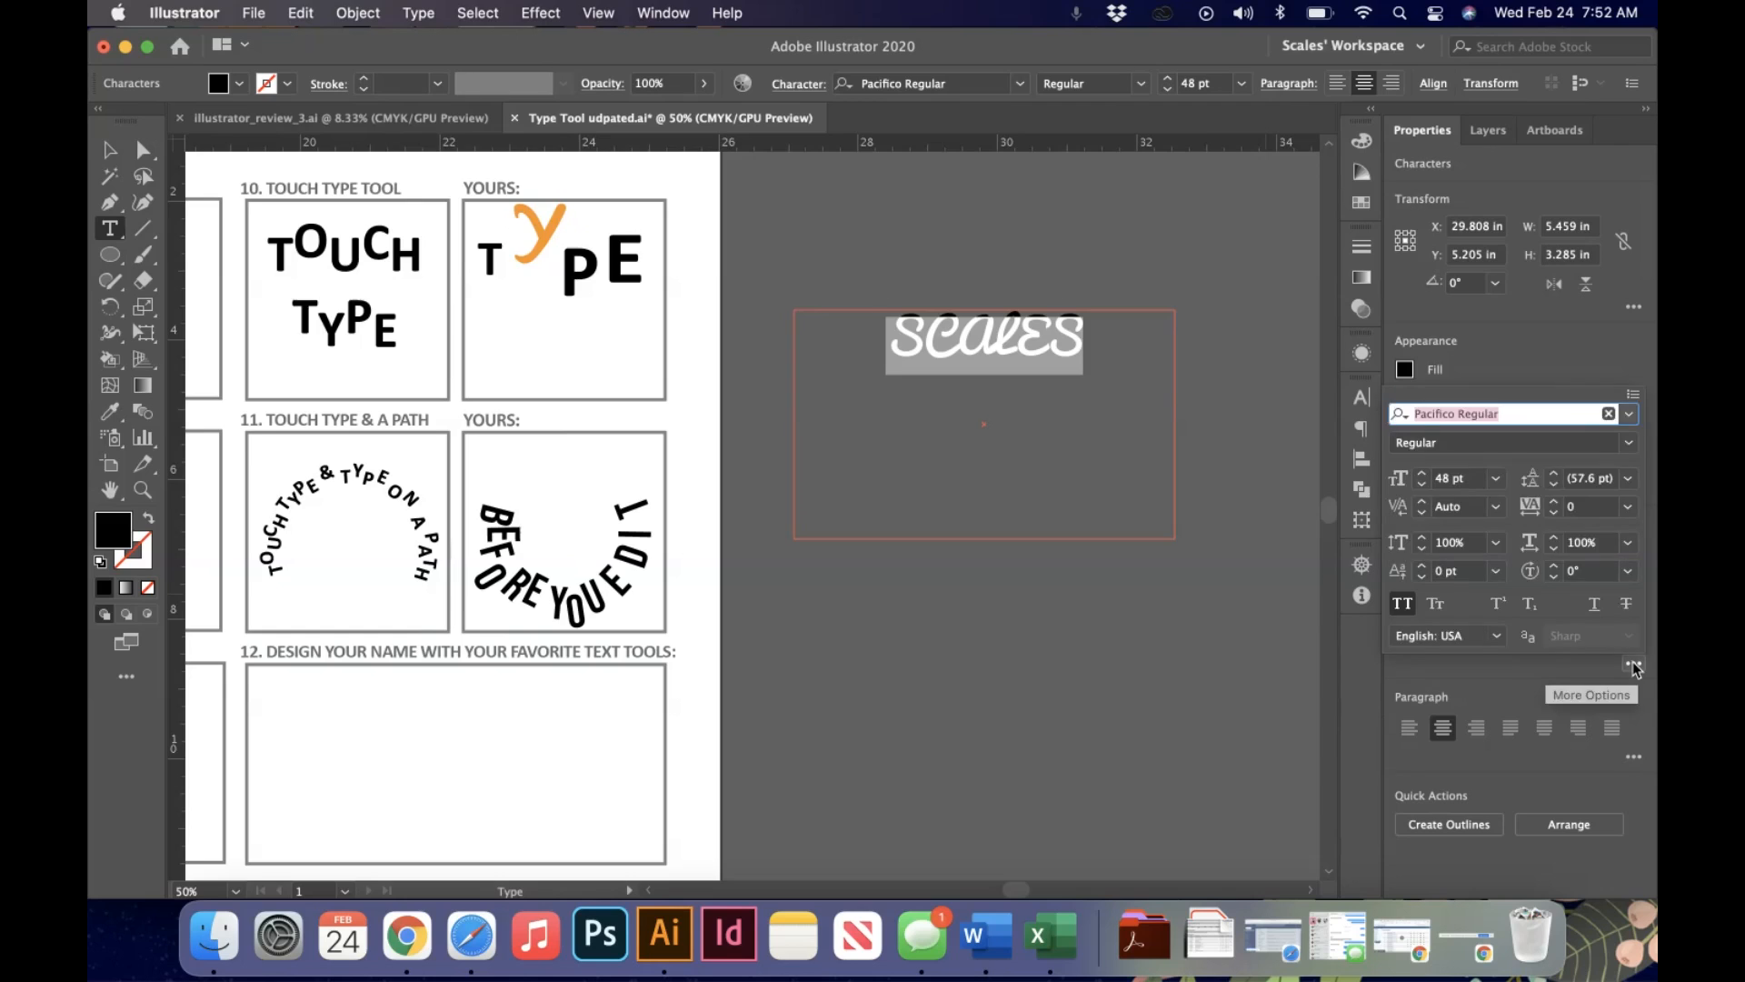
click(1402, 603)
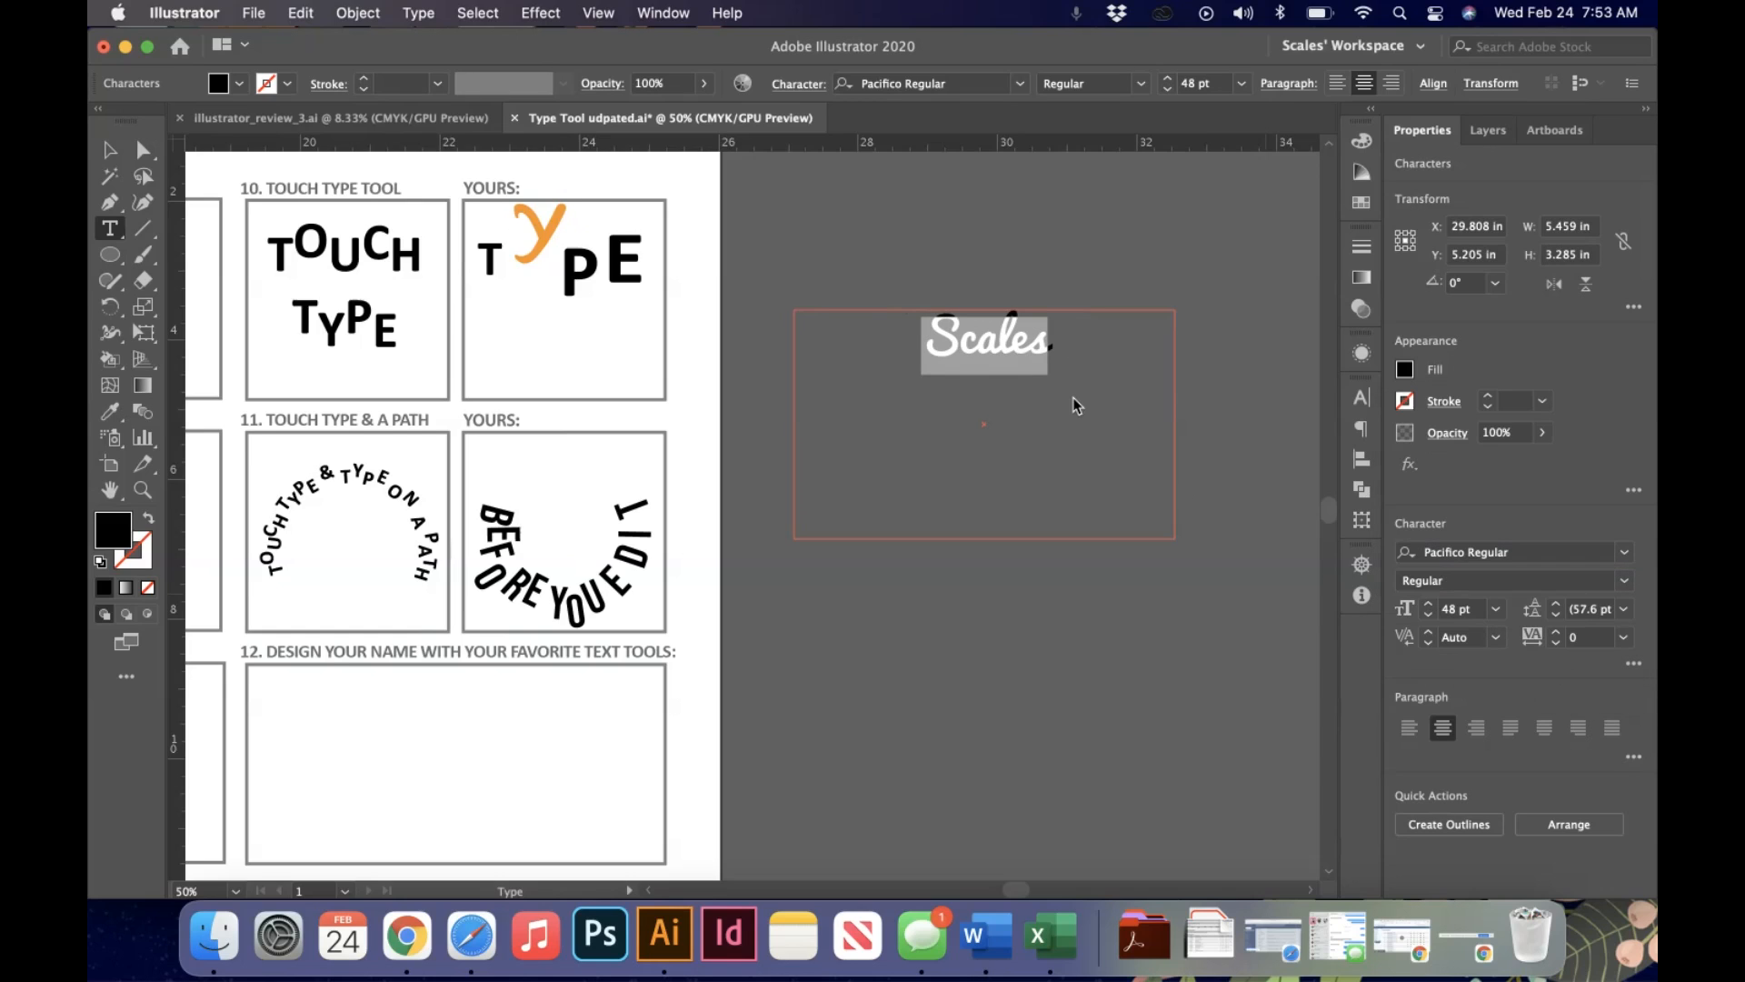
- With the Touch Type tool, adjust the spacing between the capital S and the c of the script name
key(super+equal)
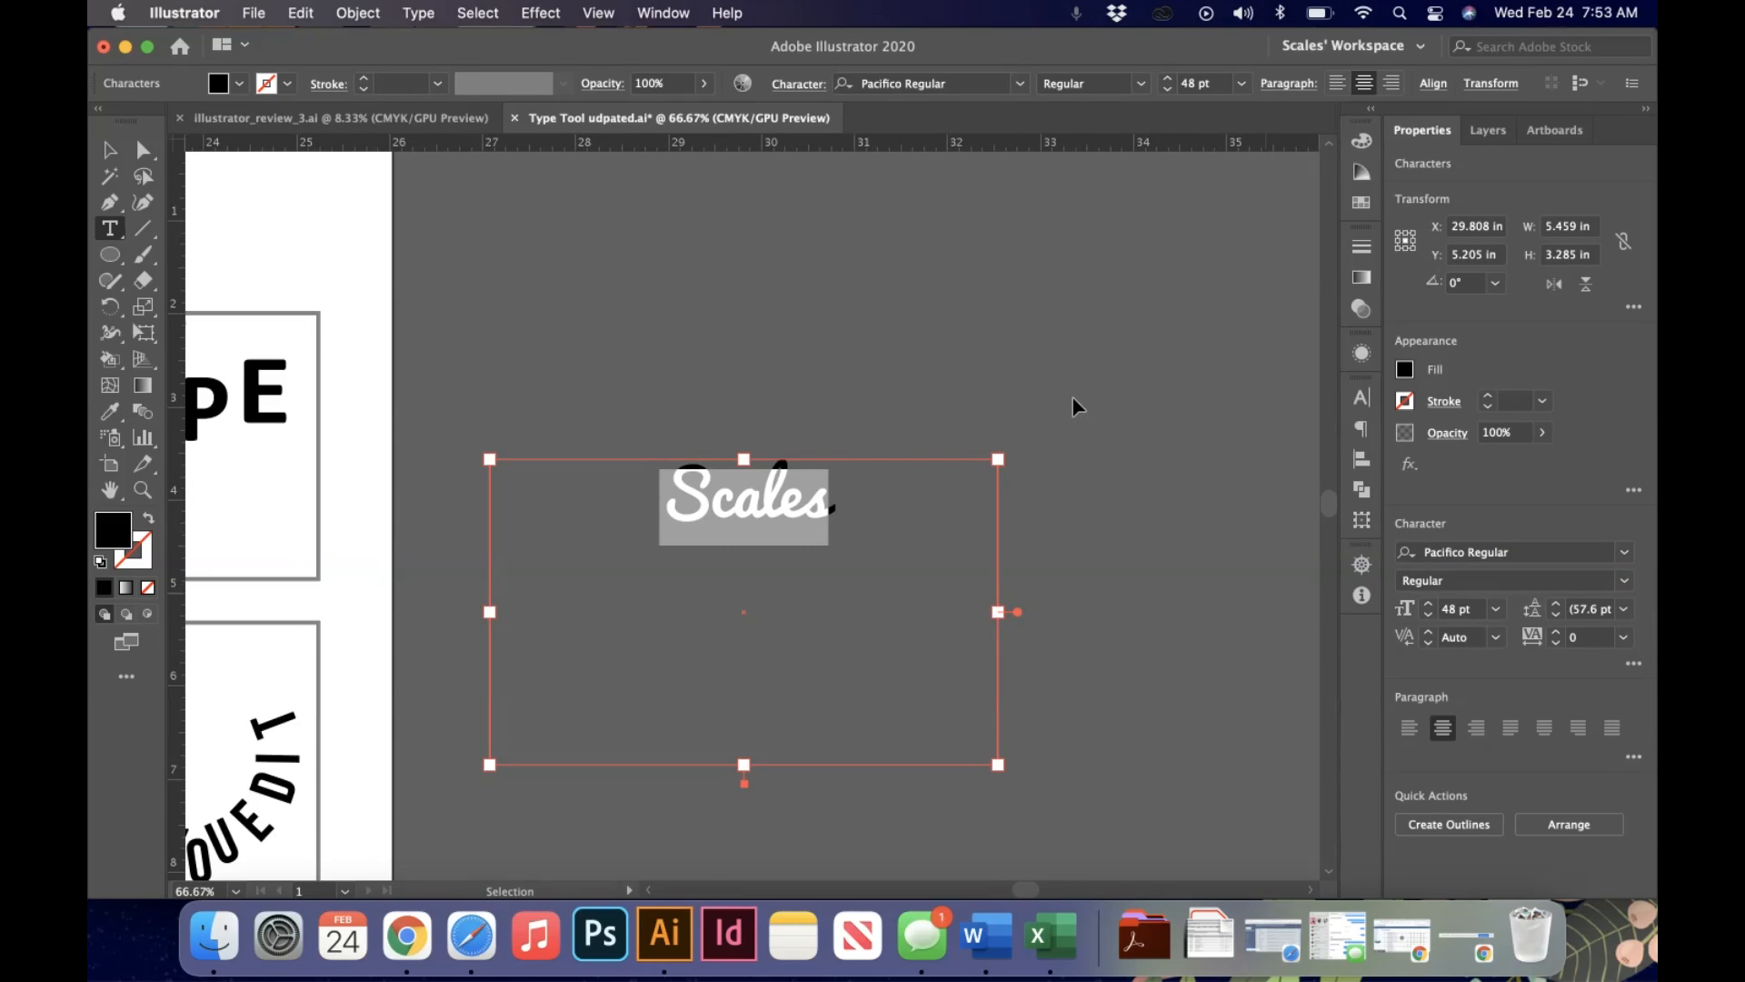
key(super+equal)
key(super+equal)
key(super+equal)
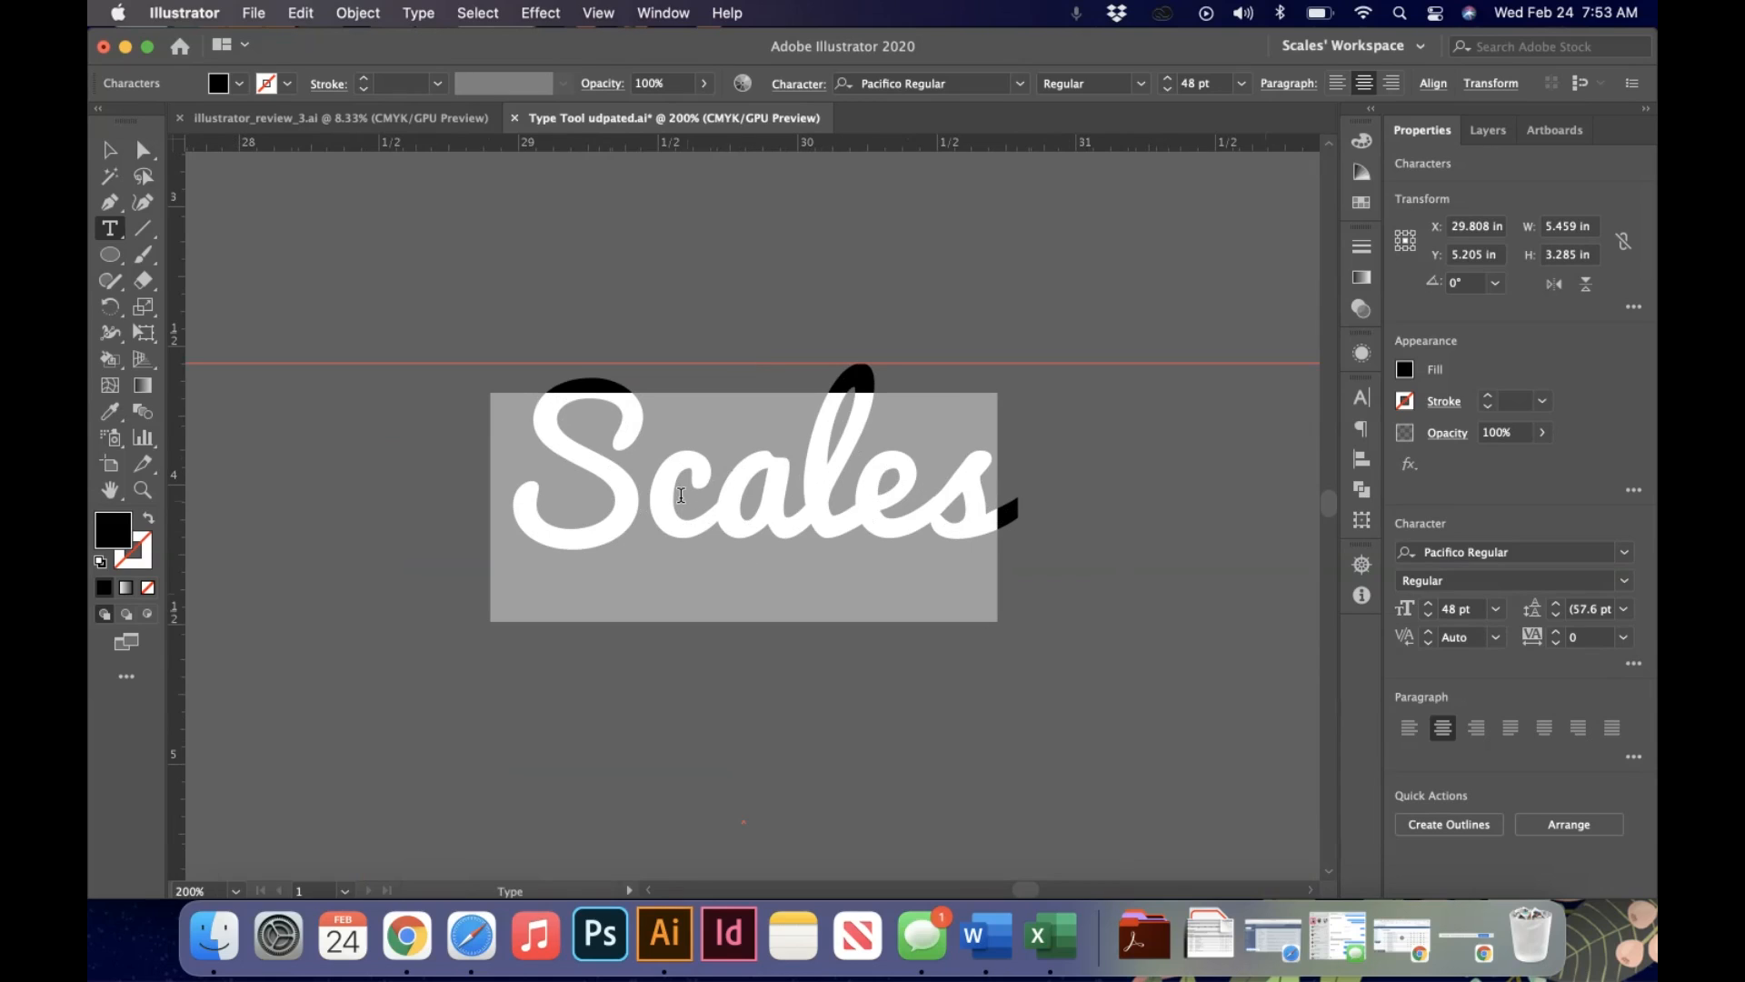
click(104, 149)
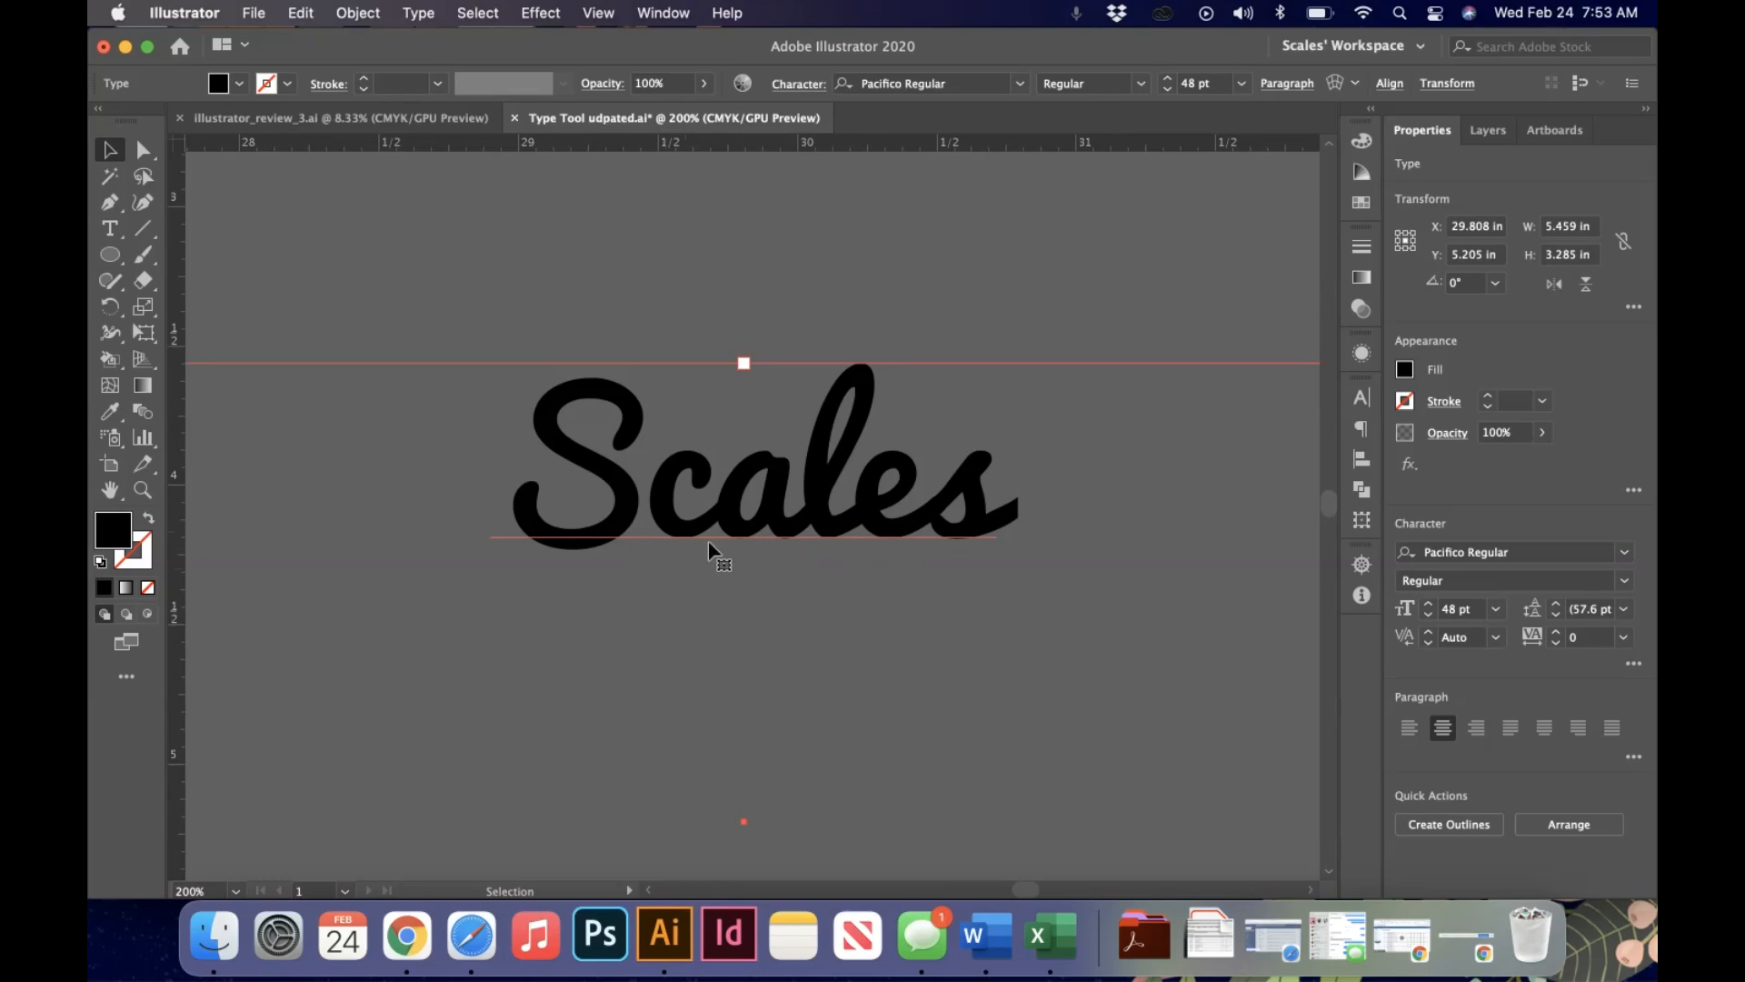
click(108, 229)
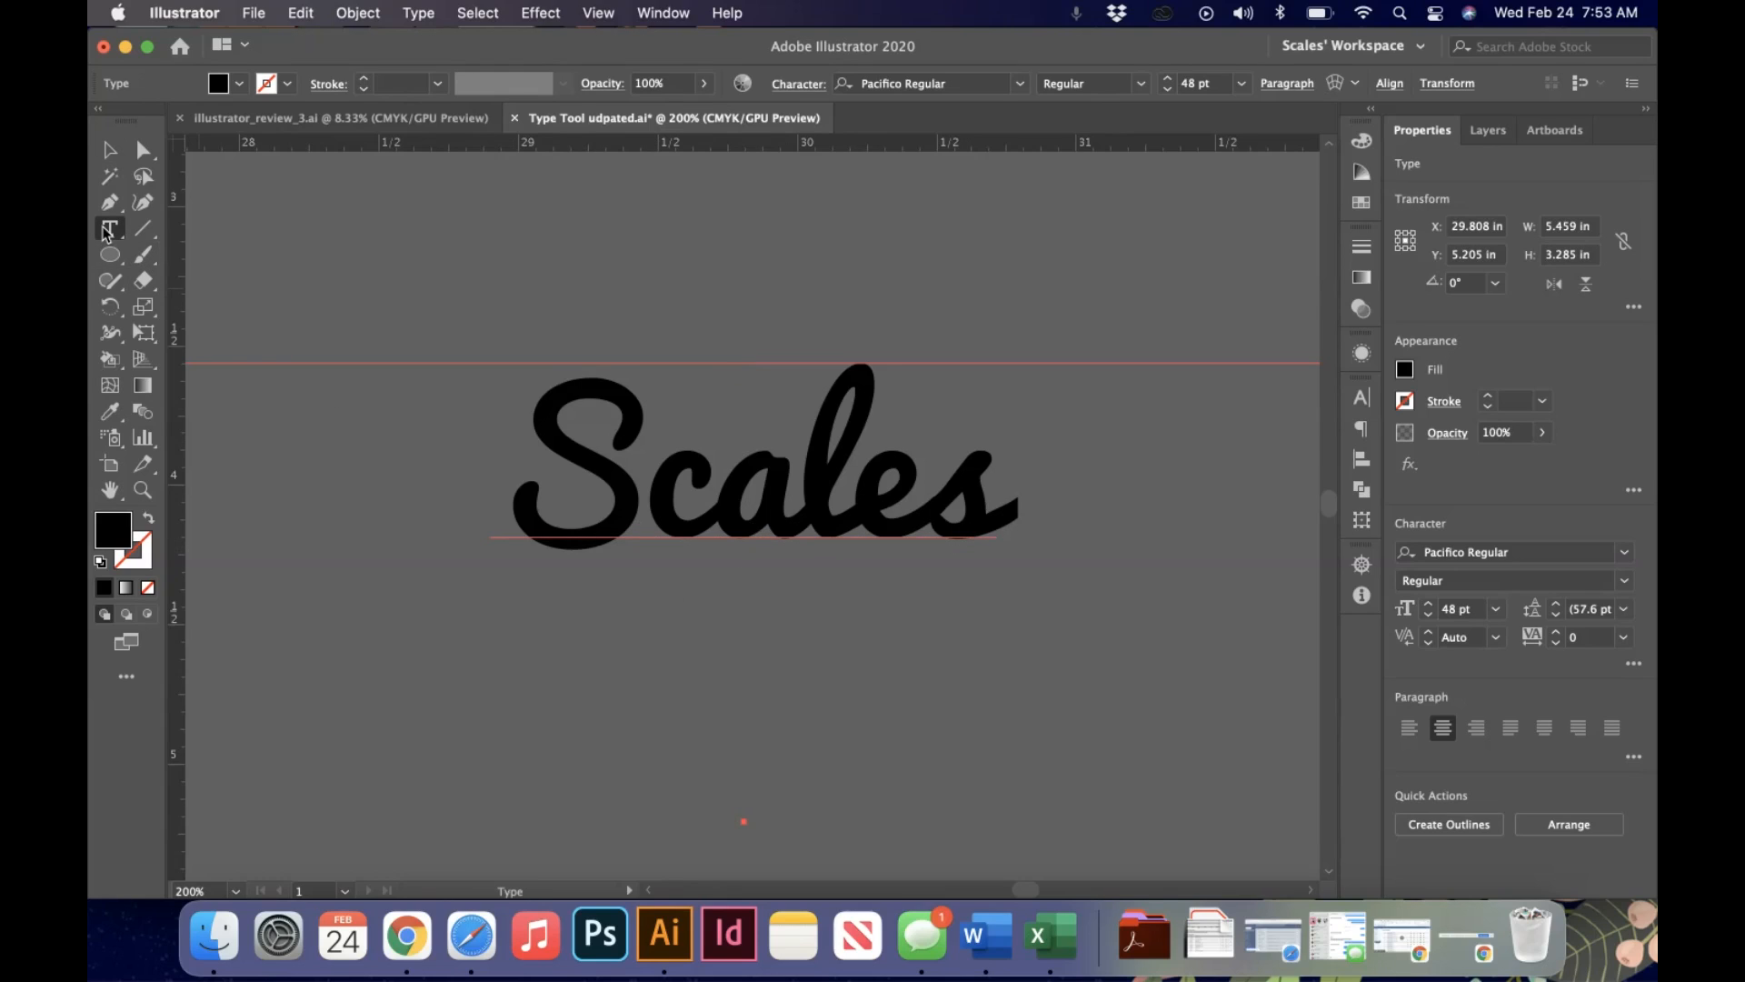
drag(109, 235, 191, 382)
click(594, 539)
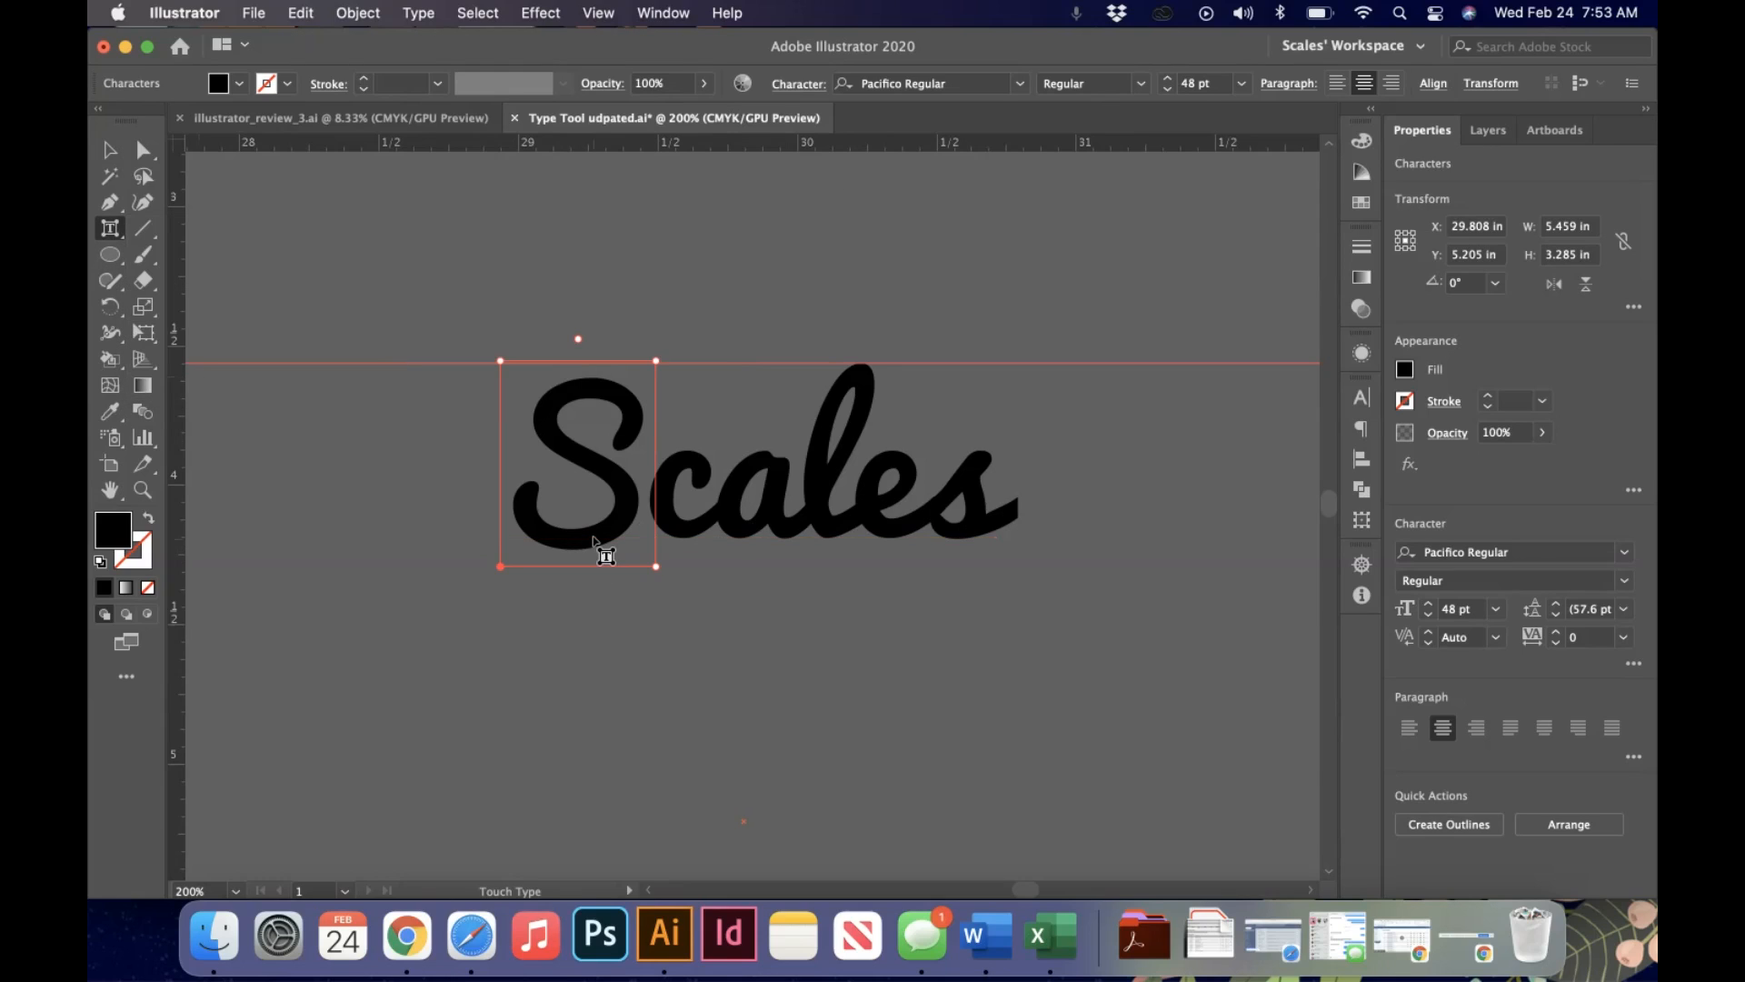
drag(594, 539, 675, 522)
click(693, 526)
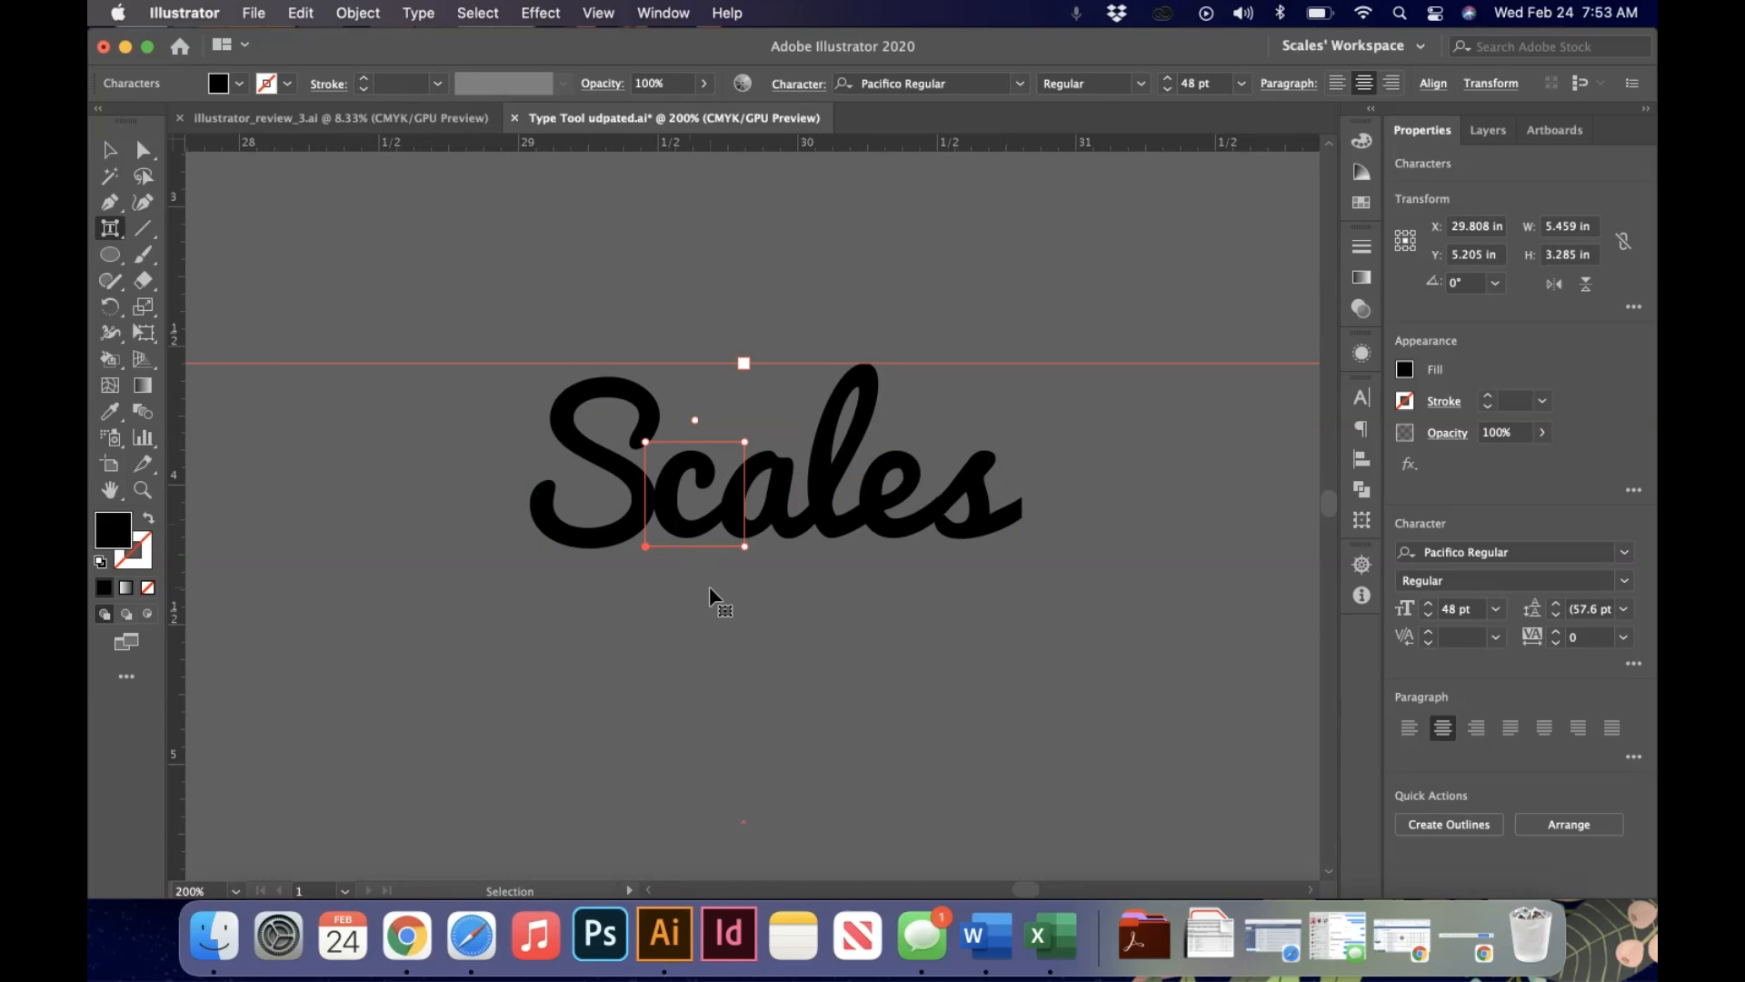
click(109, 151)
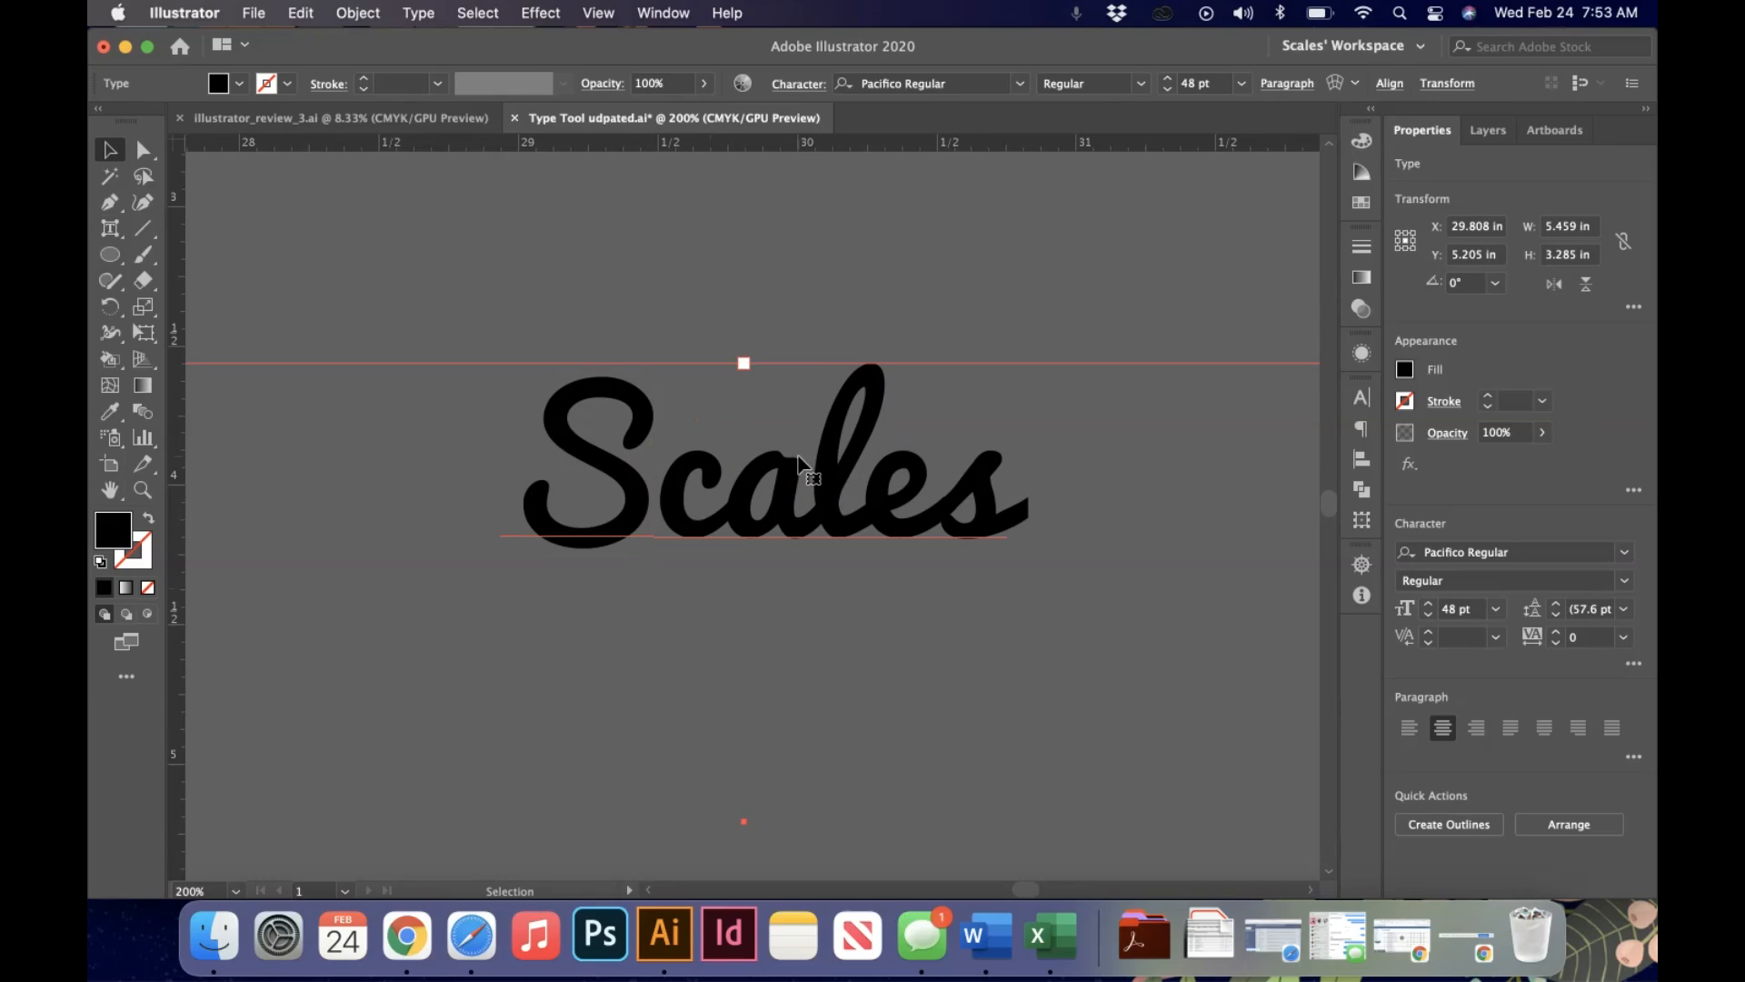
key(super+minus)
key(super+minus)
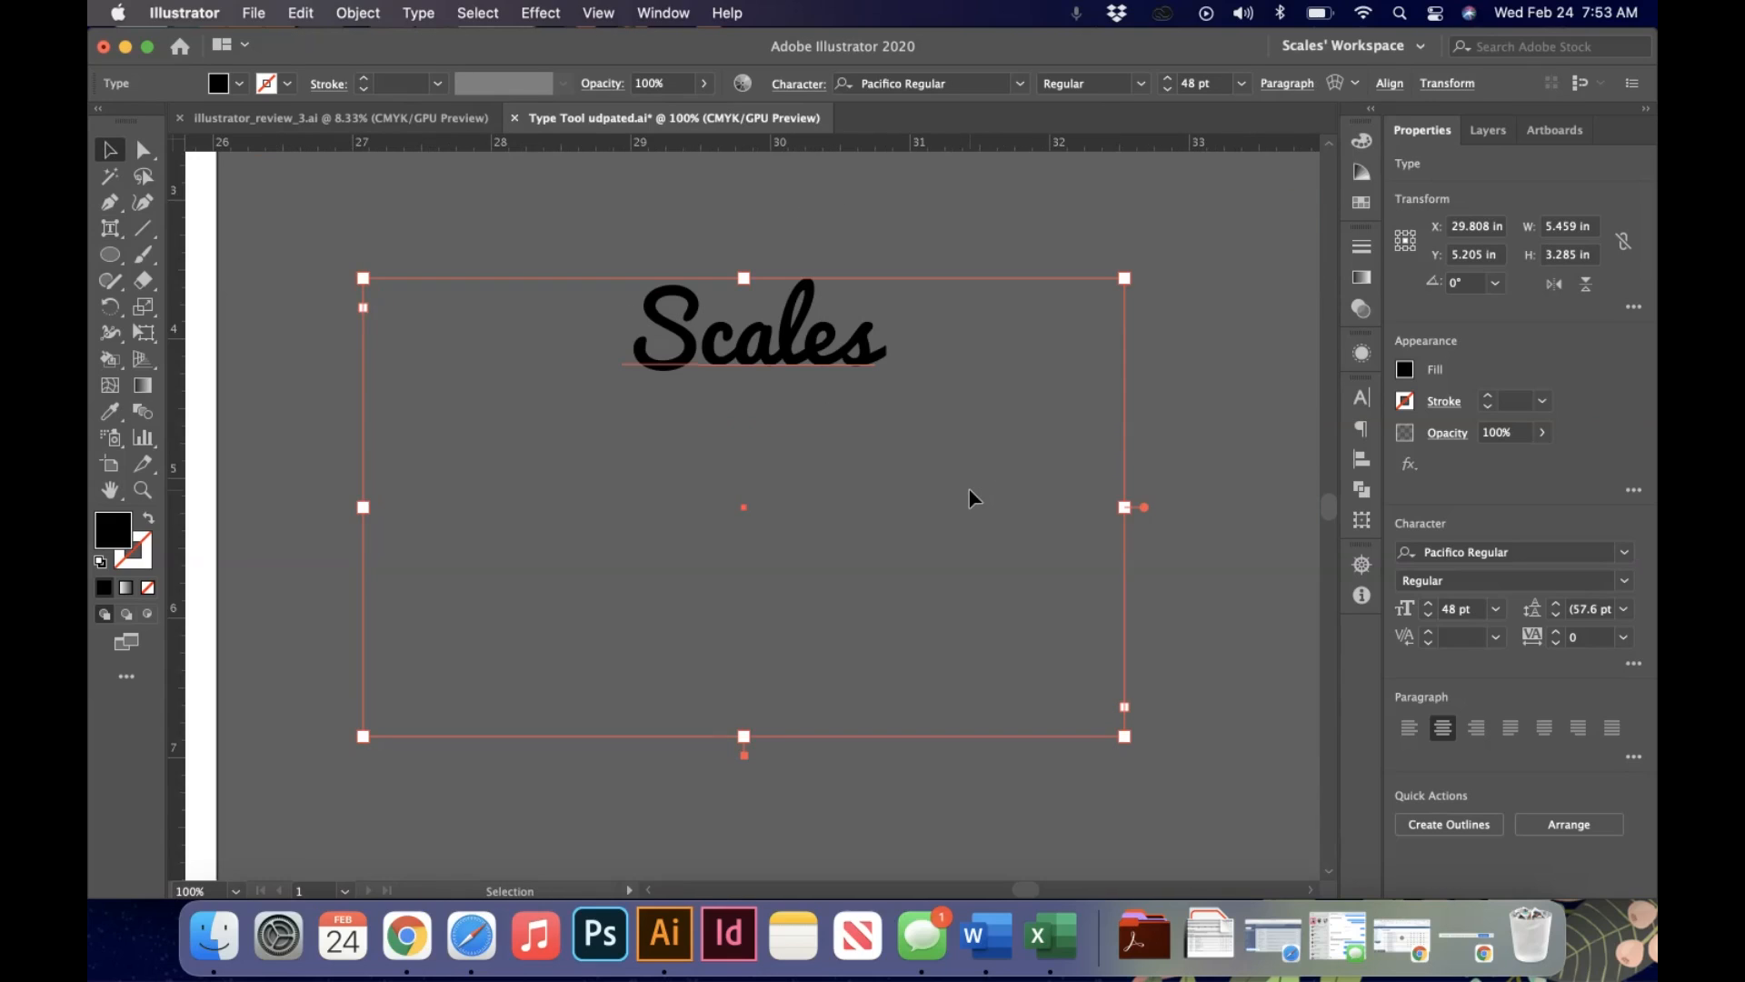
- Shrink the name's text area to about 4.22 by 1.80 in and set the font size to 72 pt
drag(1127, 739, 952, 529)
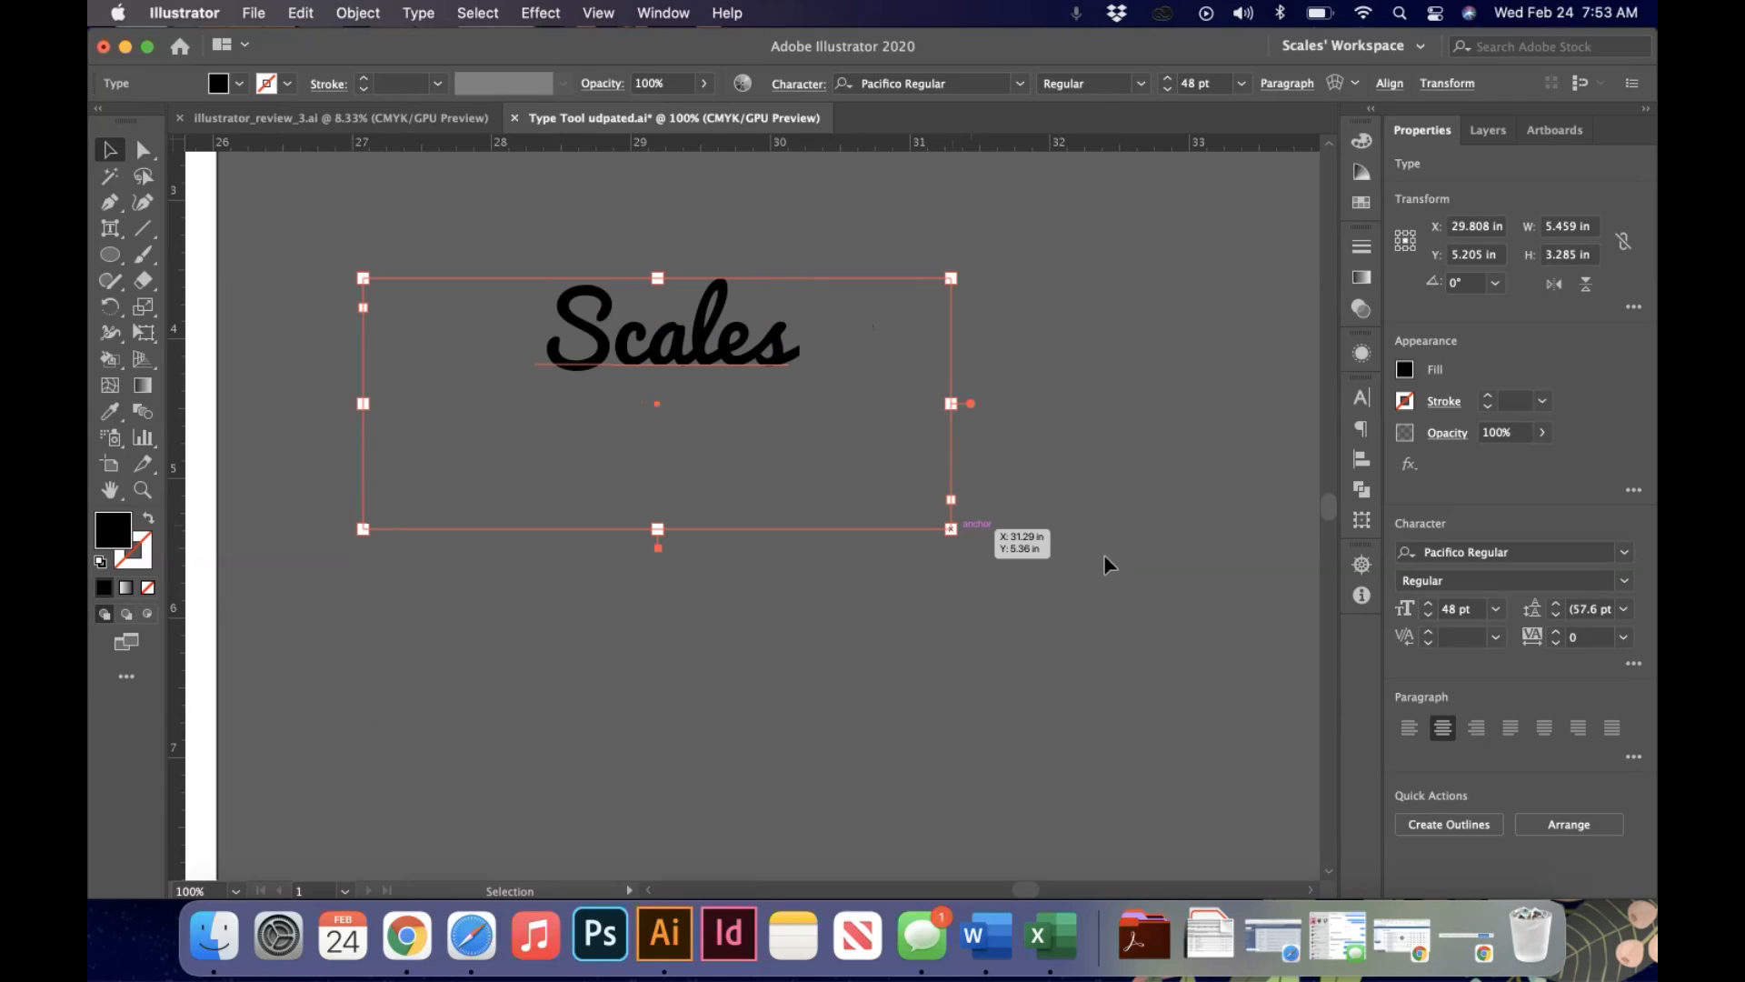
click(1495, 609)
click(1516, 587)
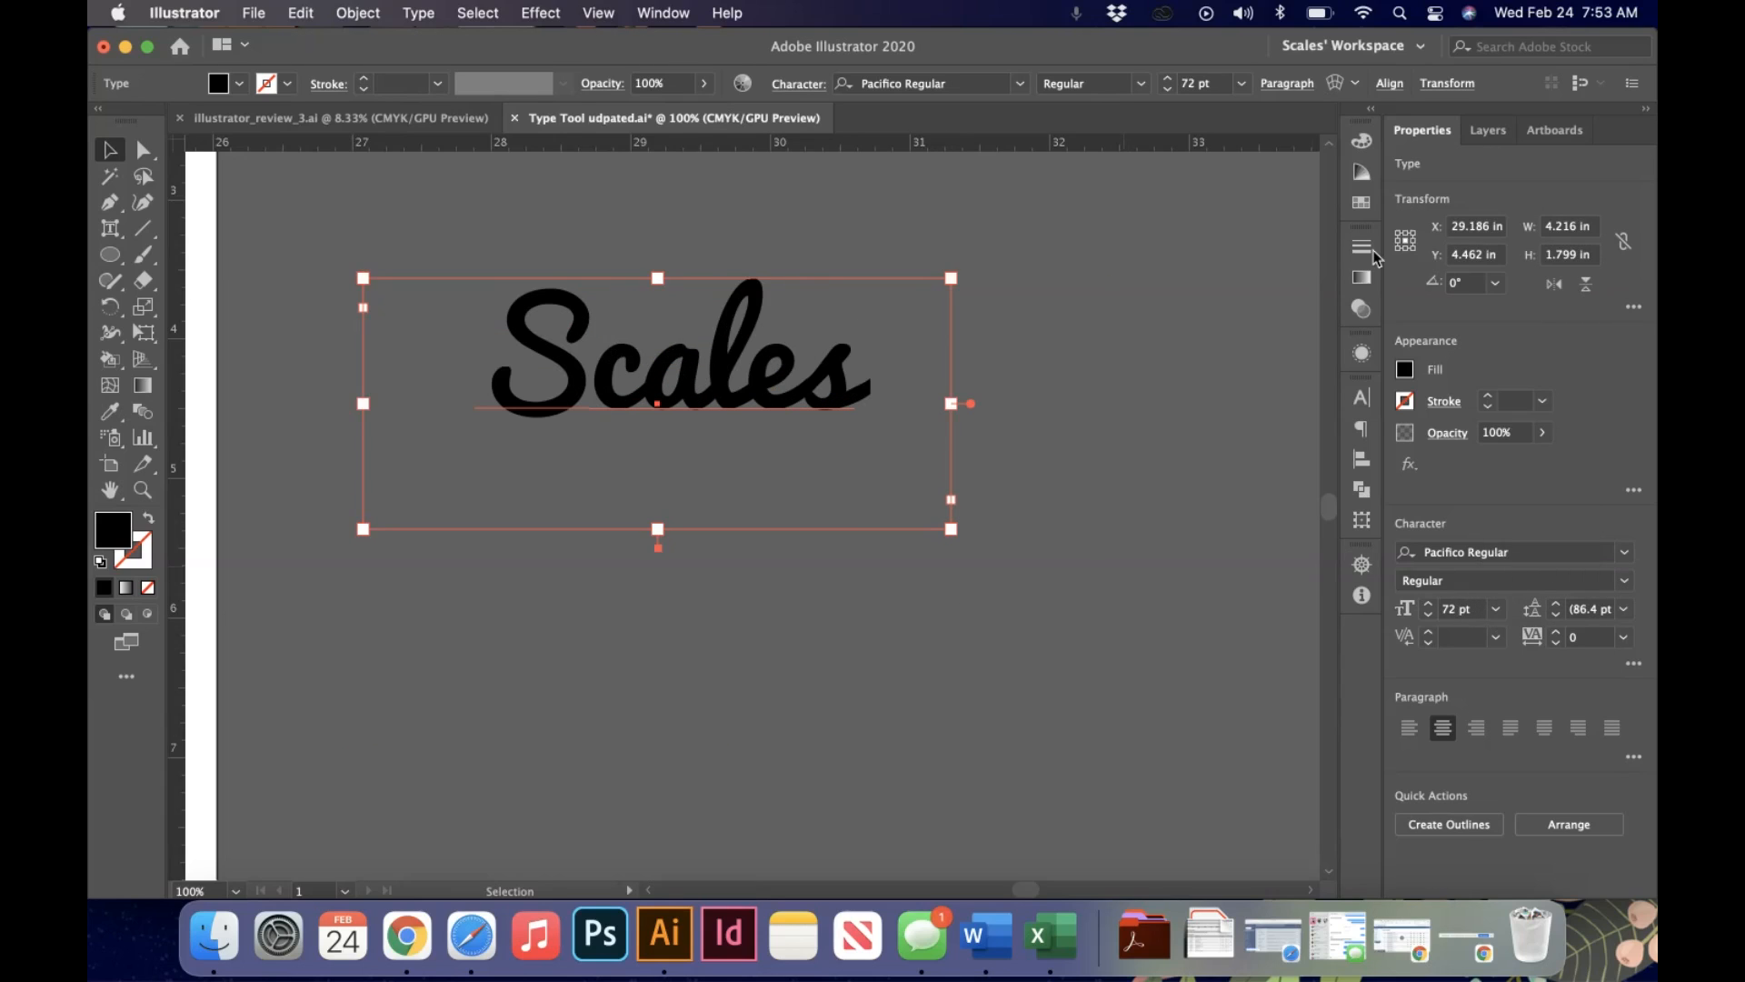
- Try tightening the tracking of the whole script name to -6
click(800, 84)
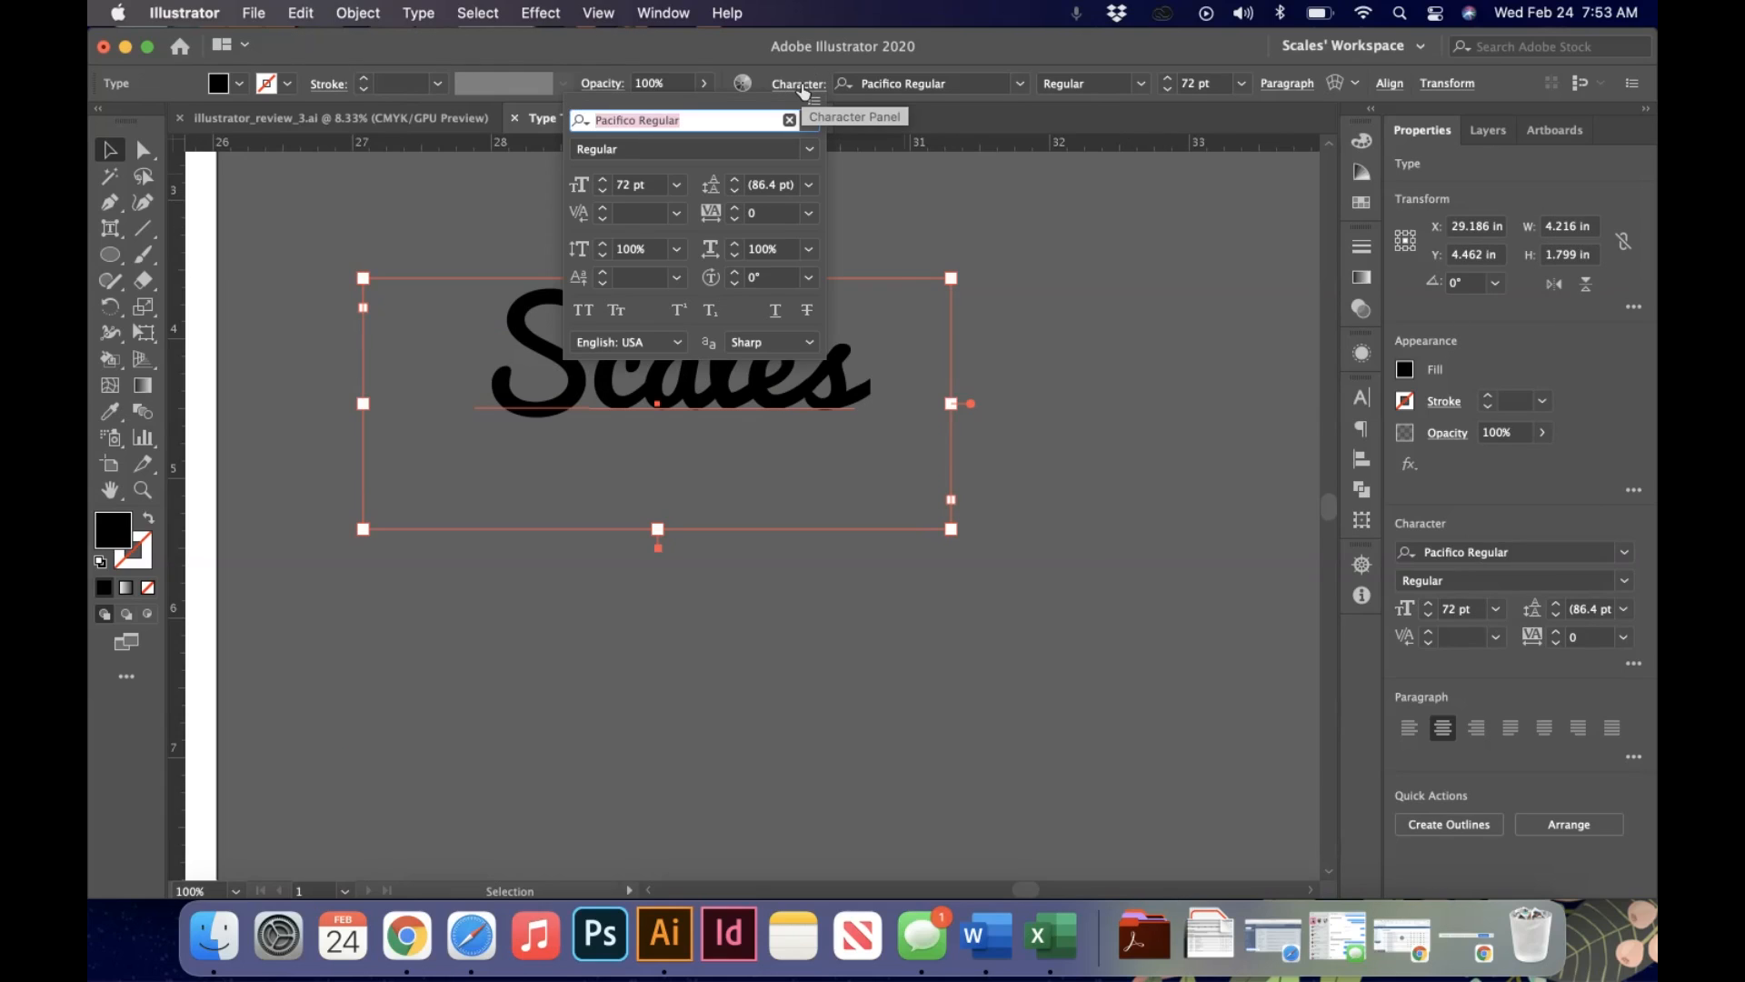
click(733, 220)
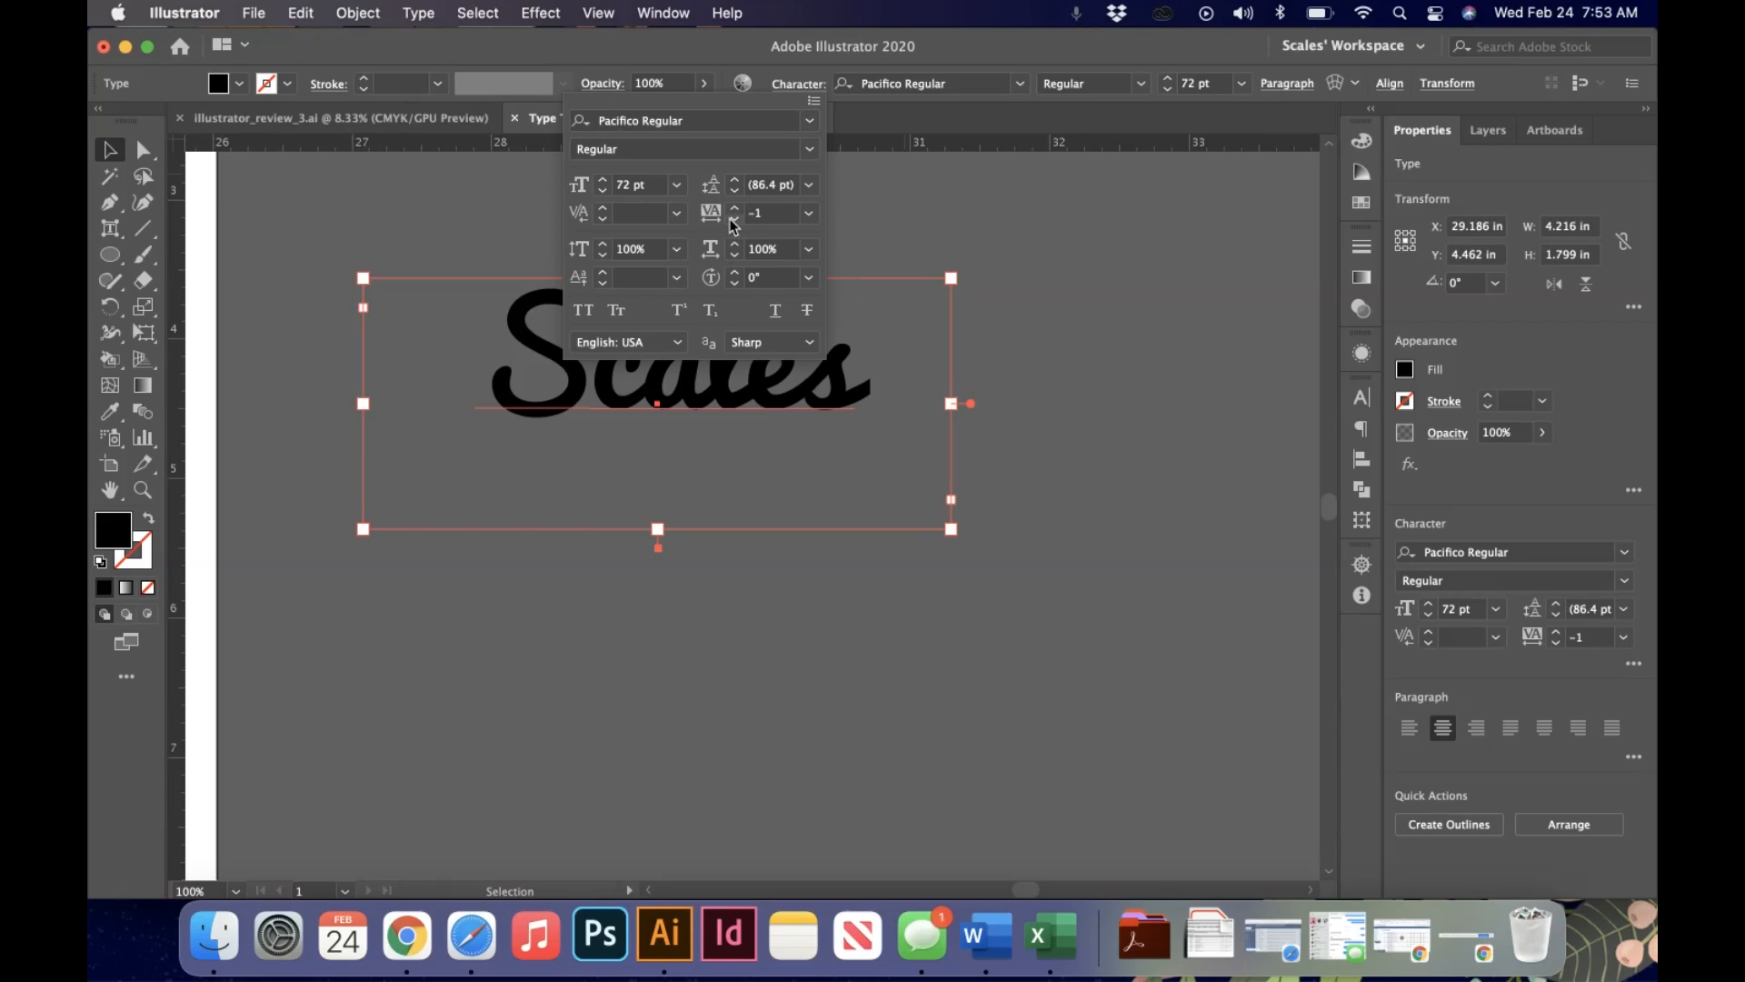
click(734, 220)
click(733, 220)
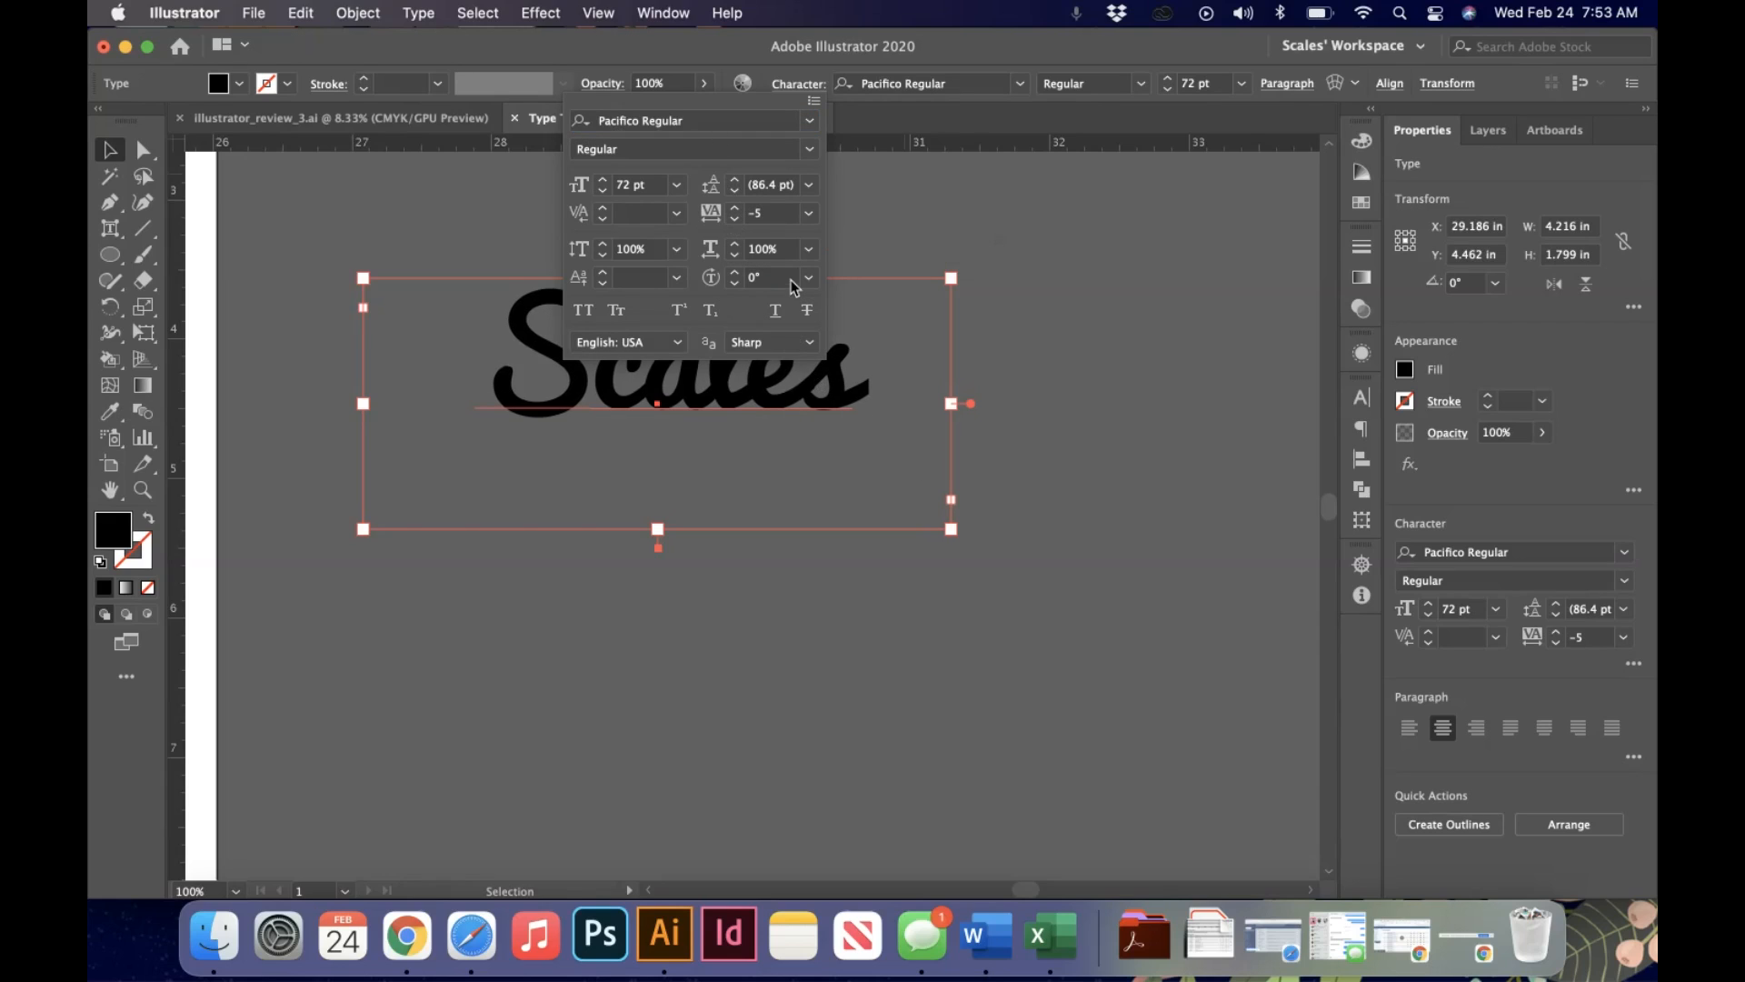
click(735, 218)
click(806, 217)
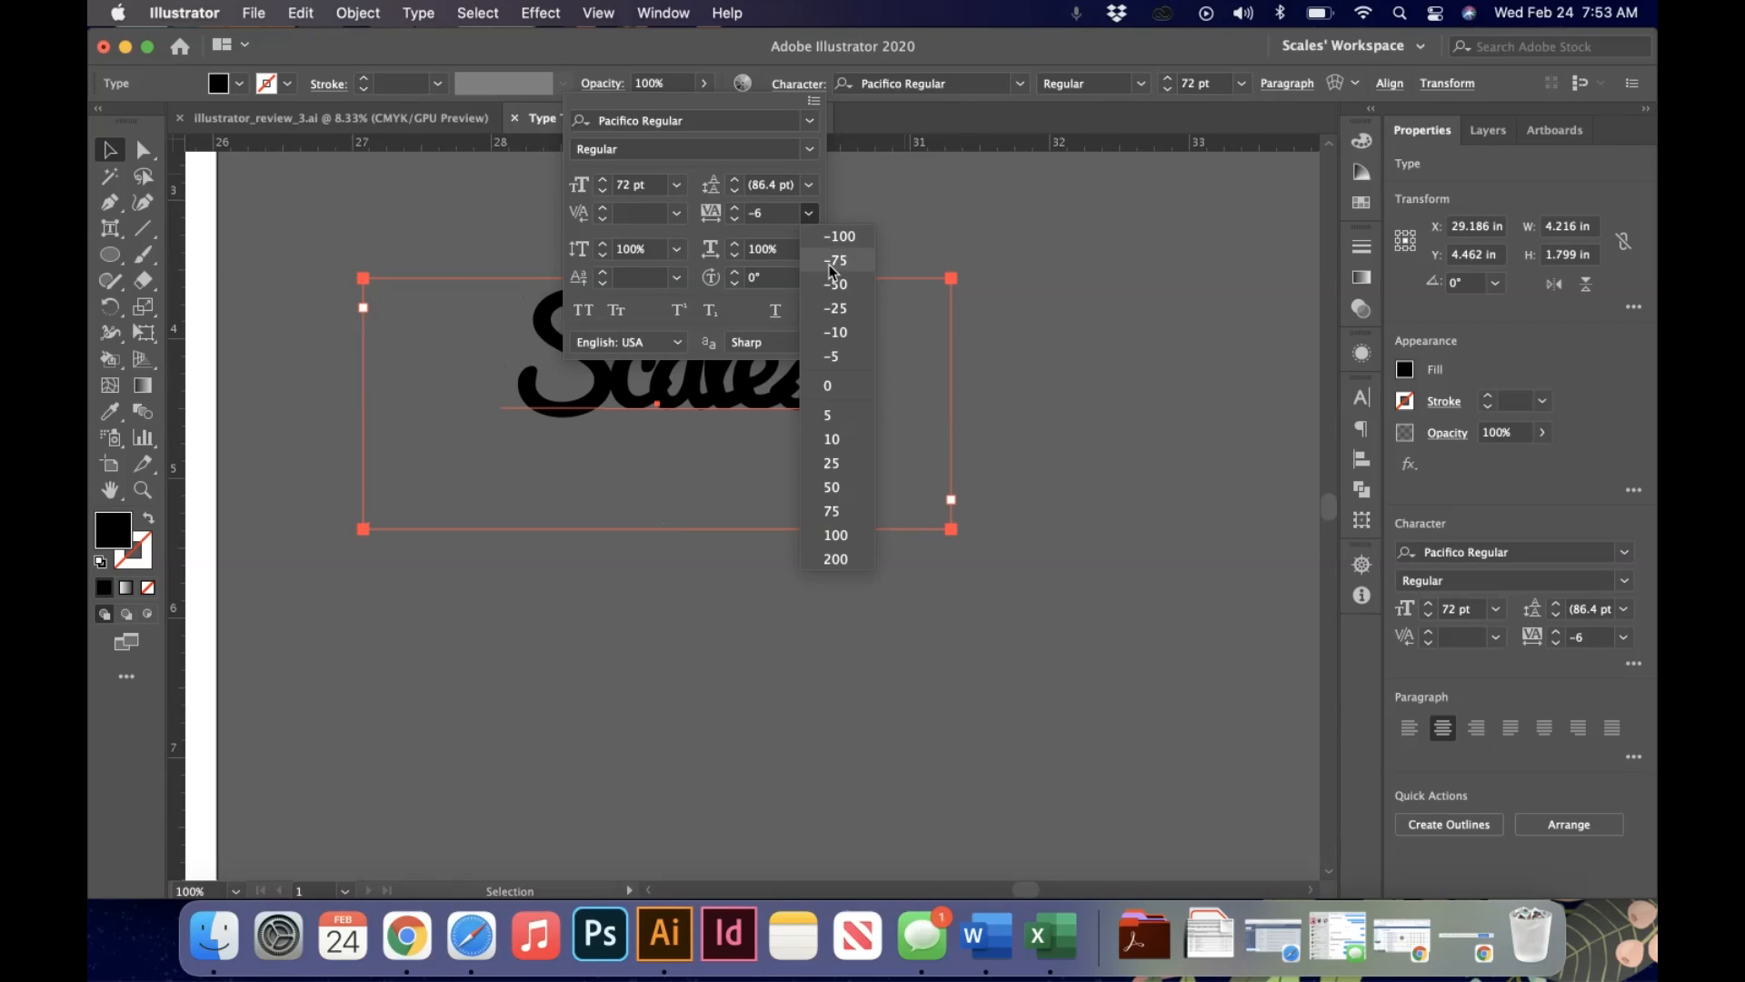
click(657, 574)
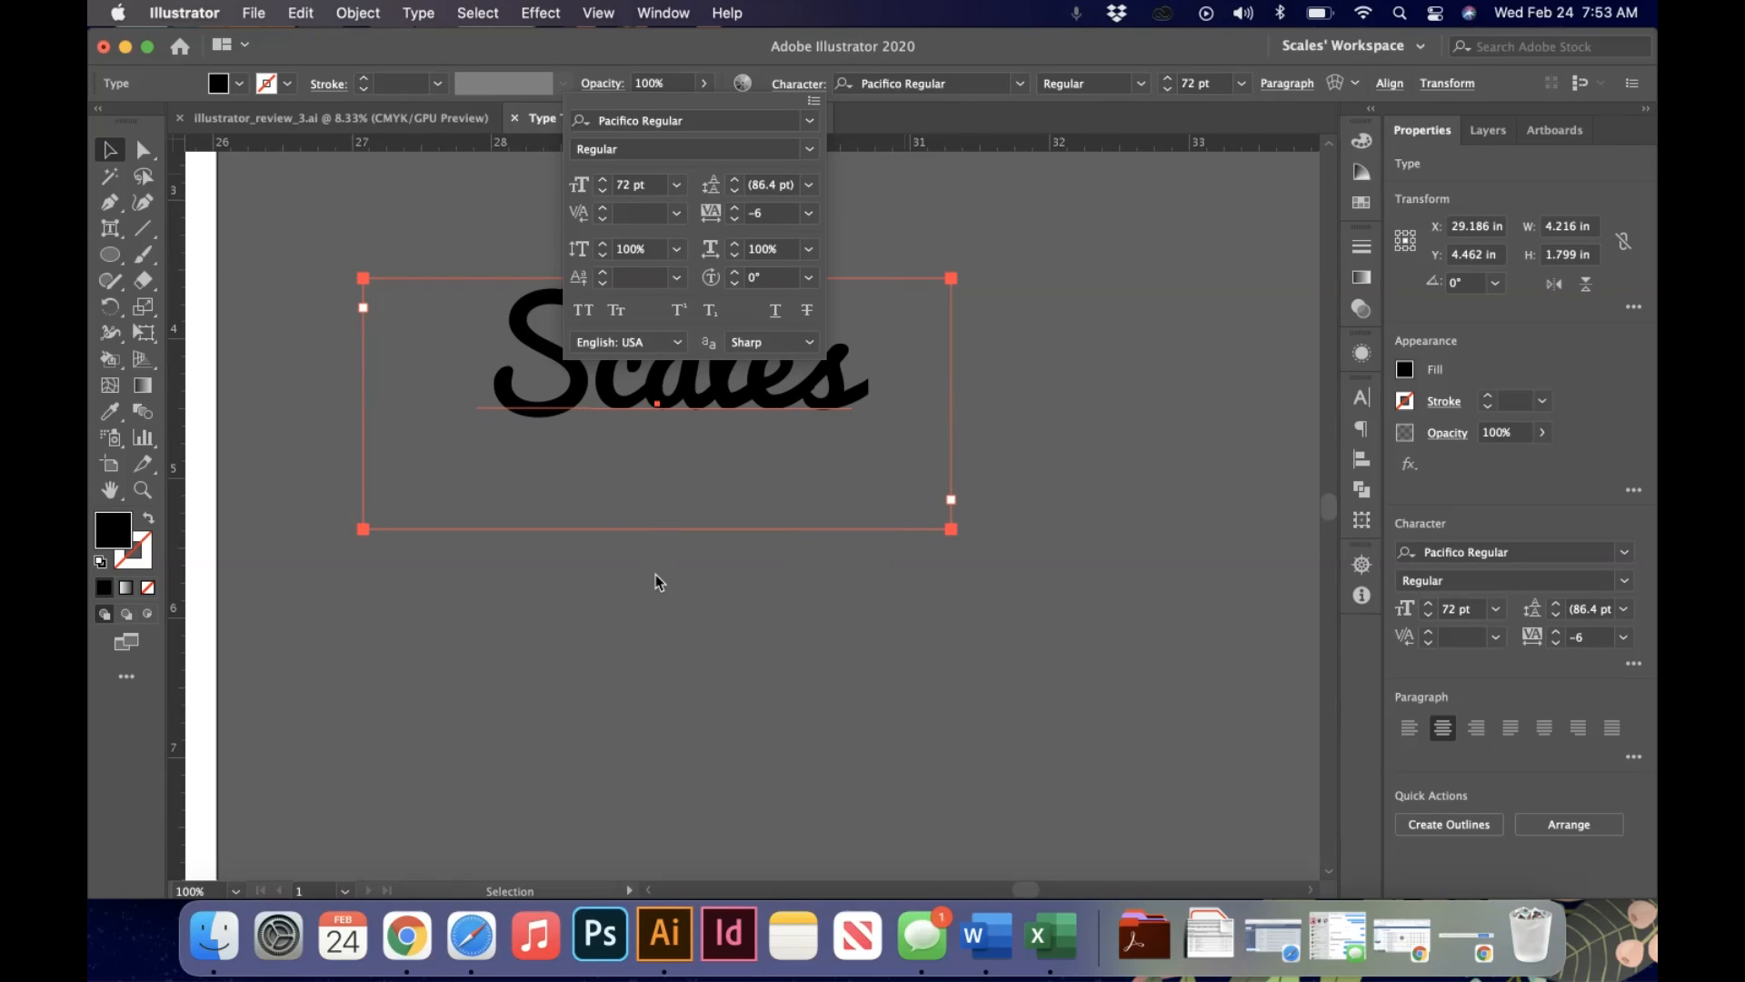
click(391, 231)
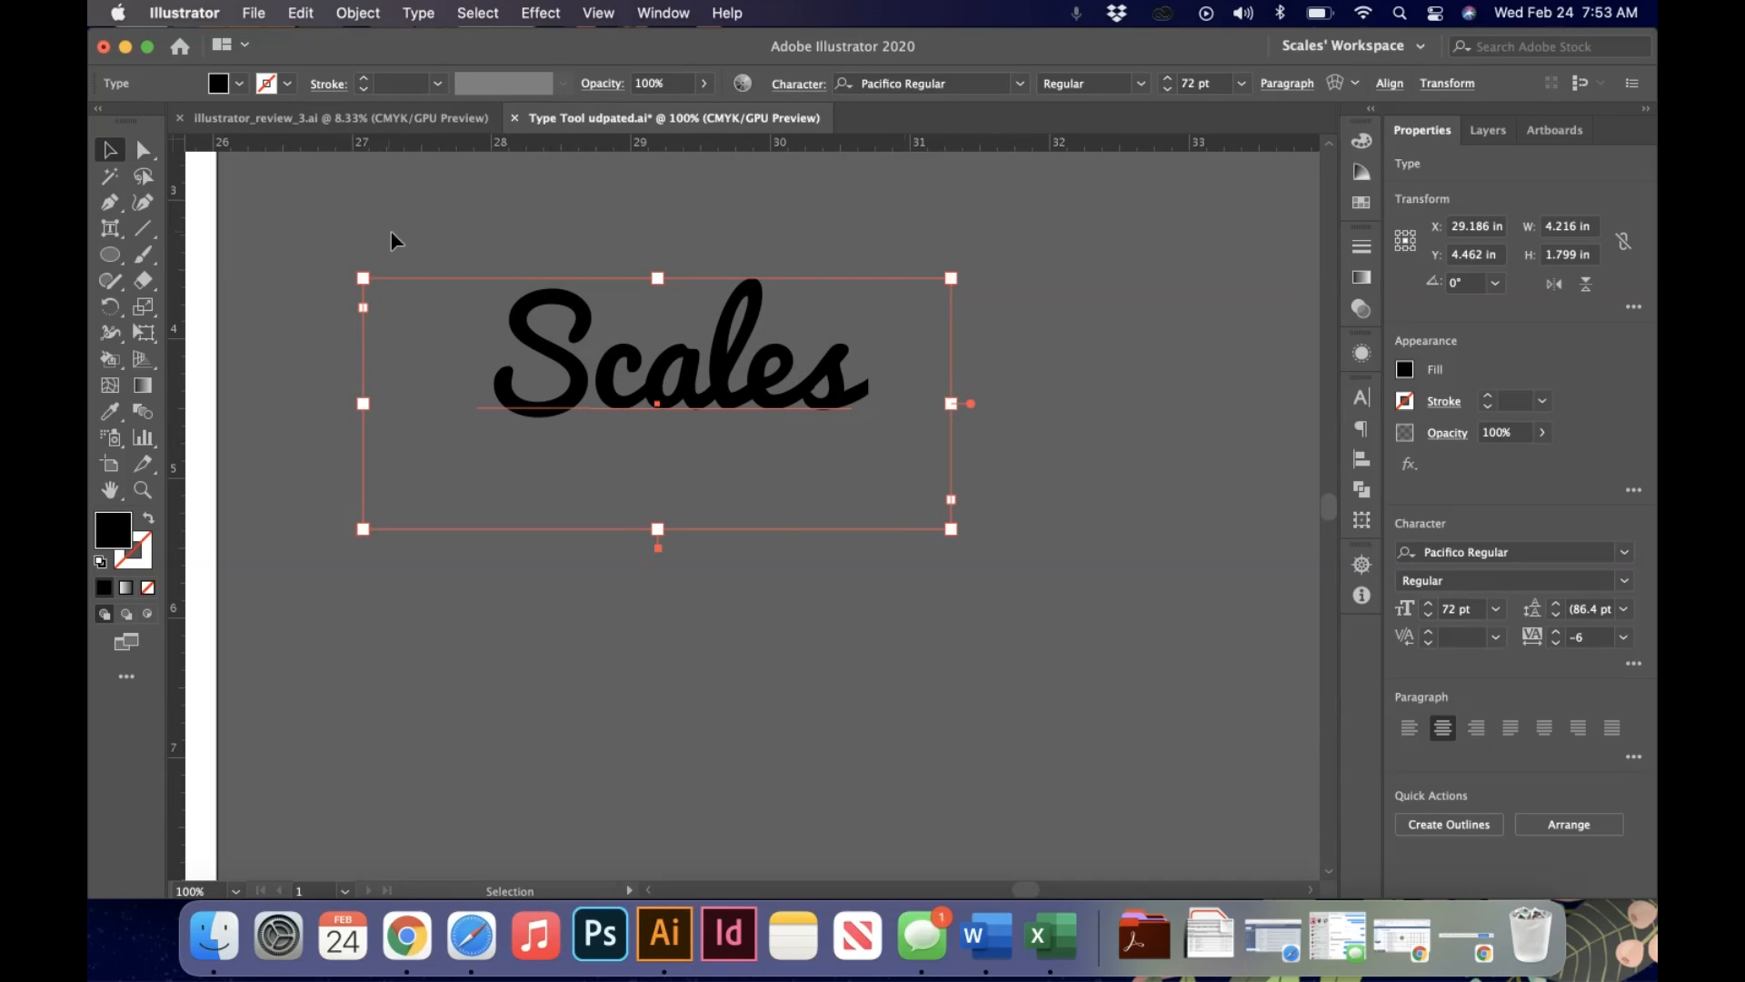
- Reset the script name's tracking to 0 and close the character settings
scroll(390, 233, up, 3)
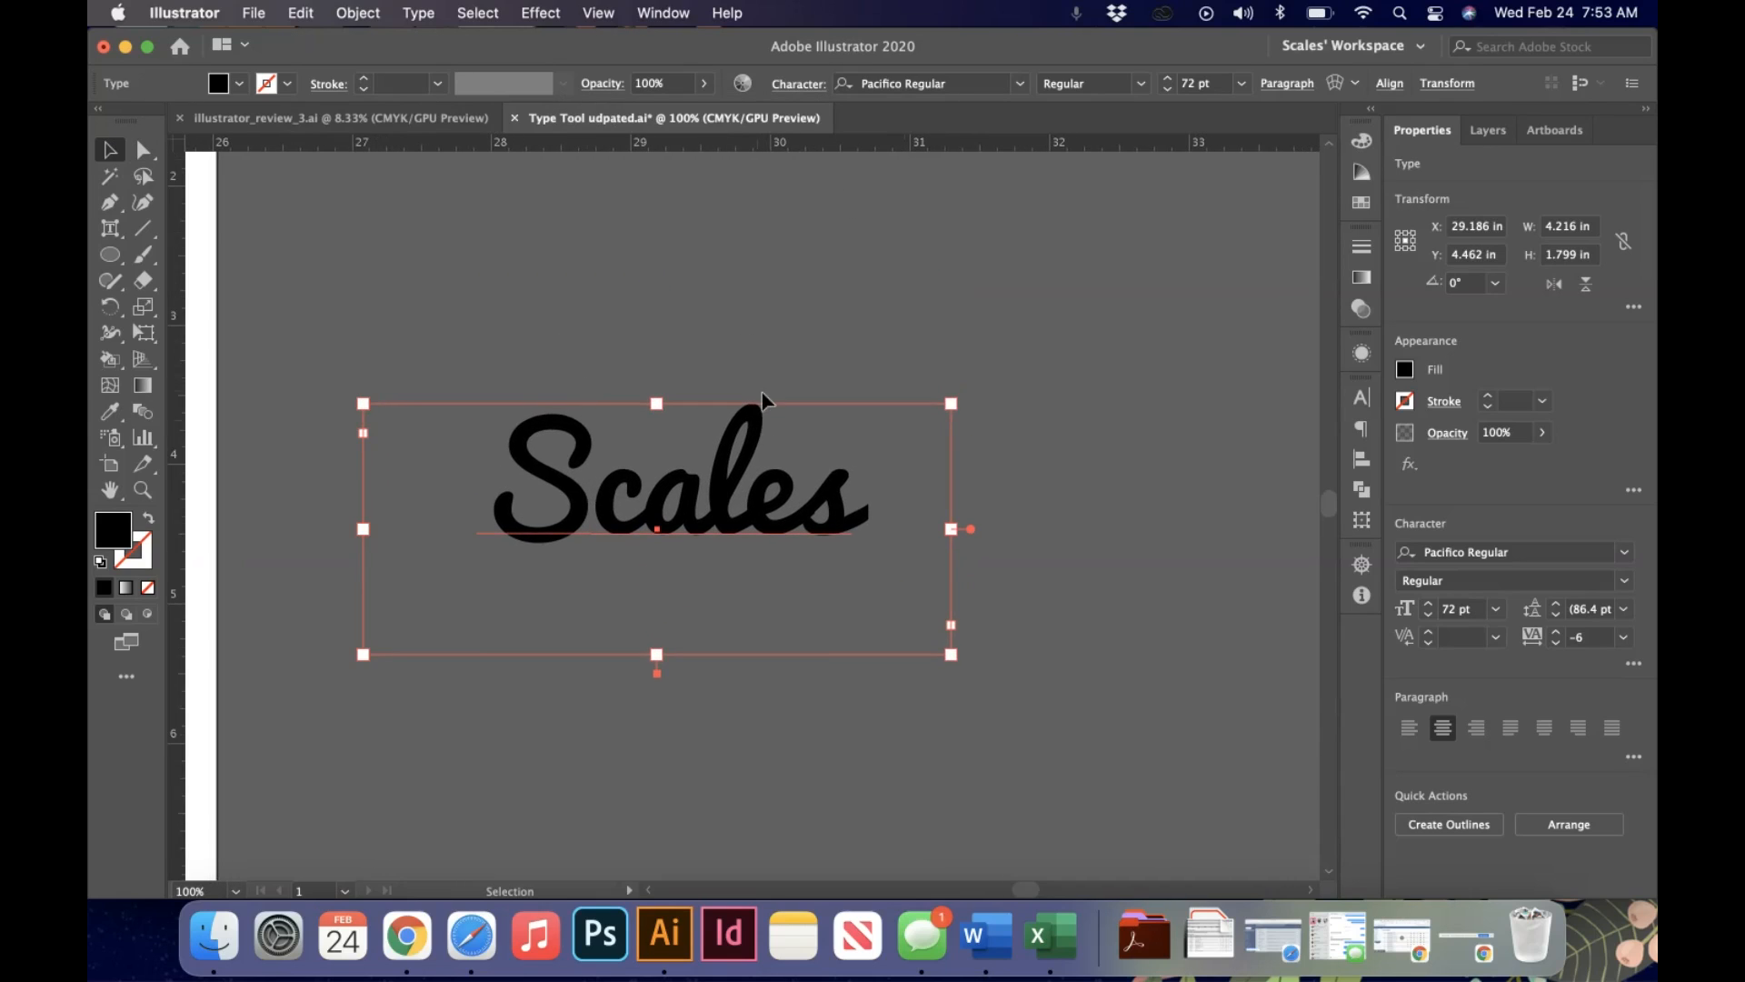
click(804, 84)
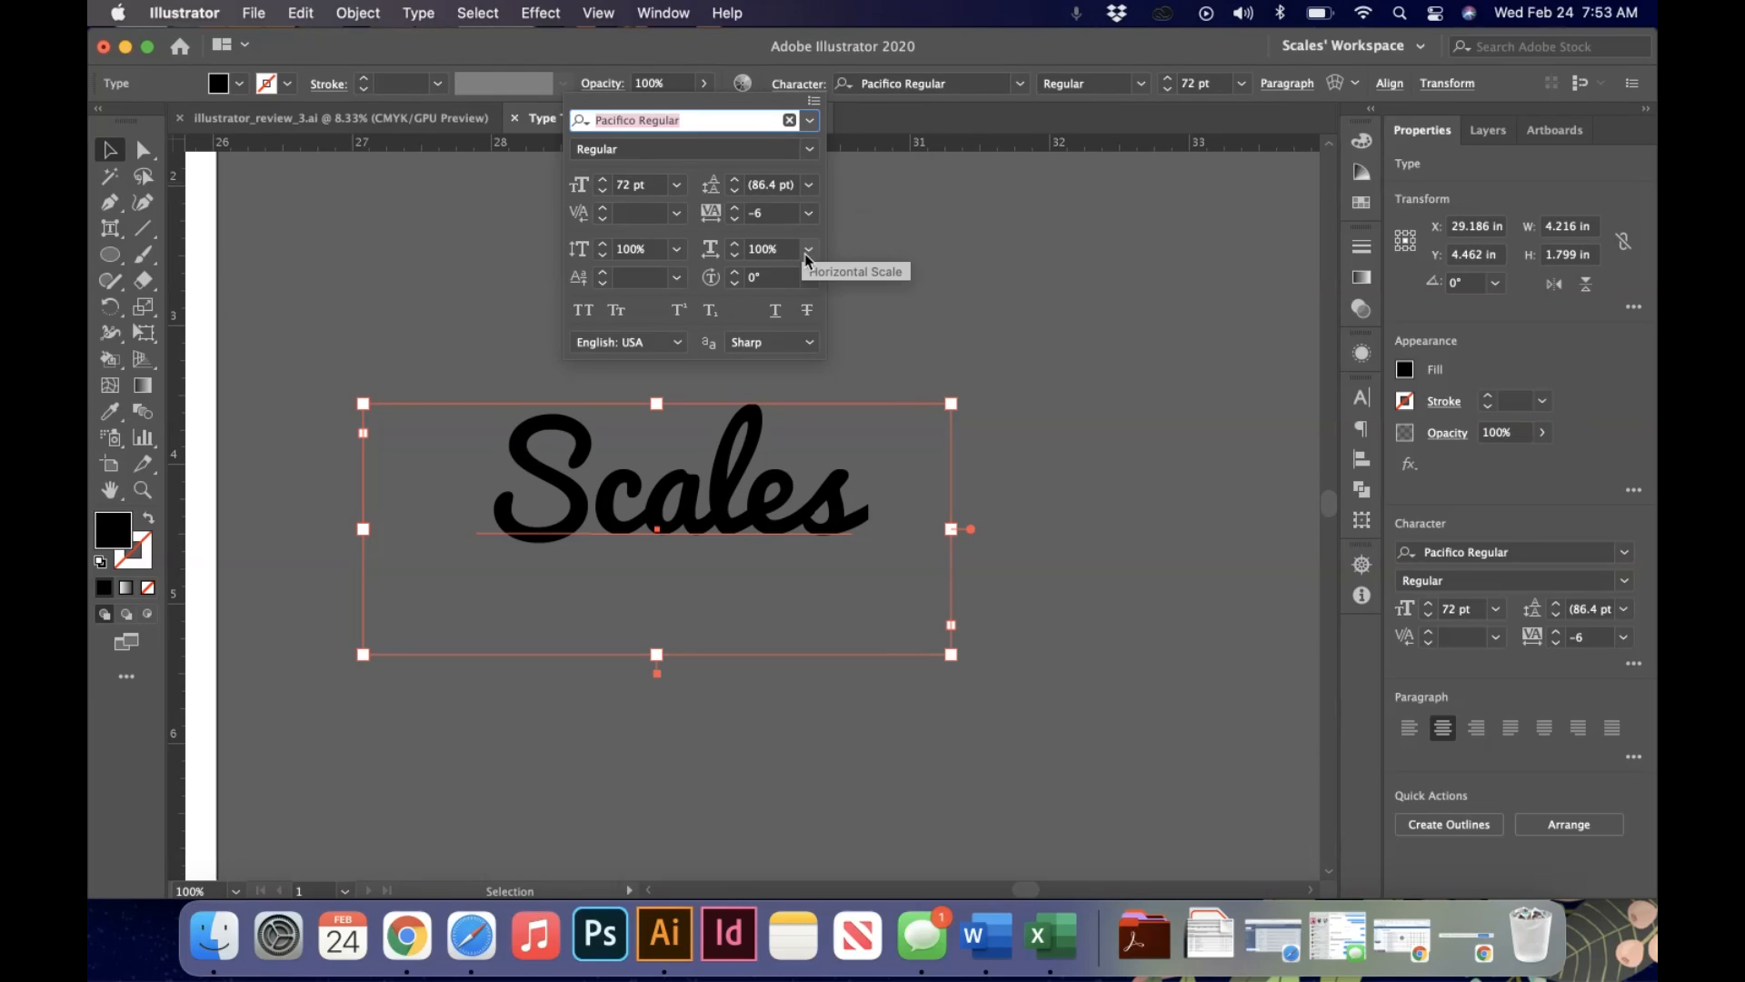
click(808, 213)
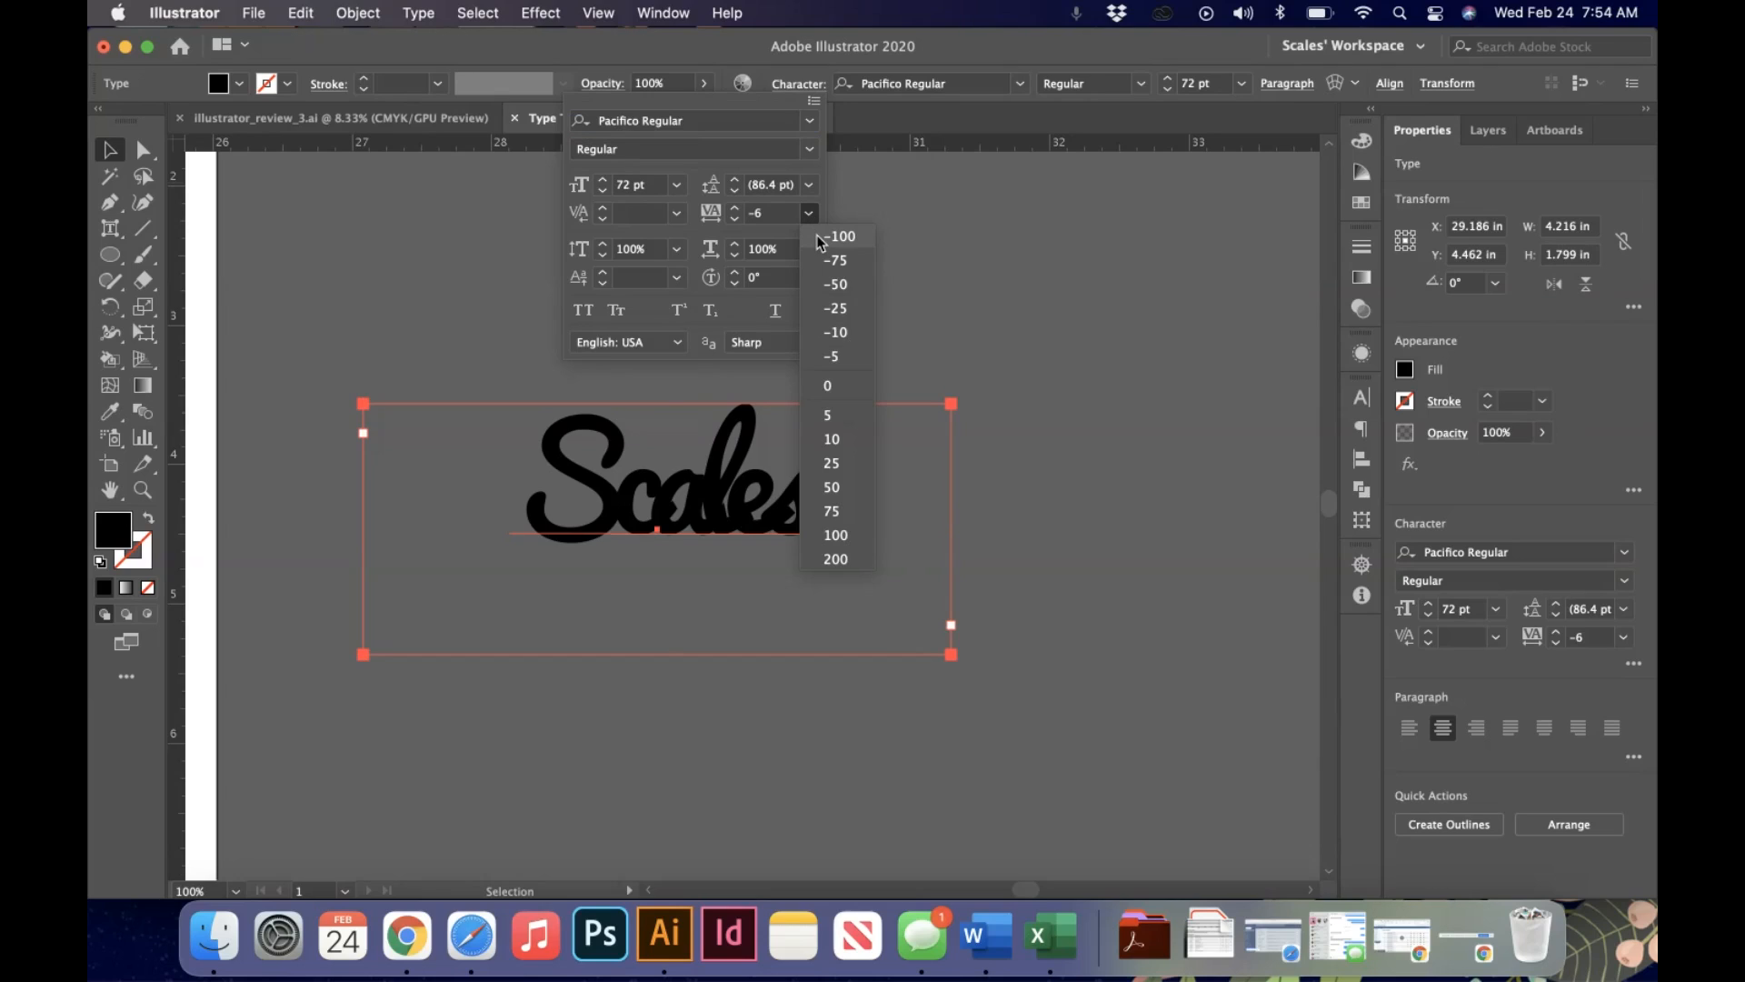
click(827, 386)
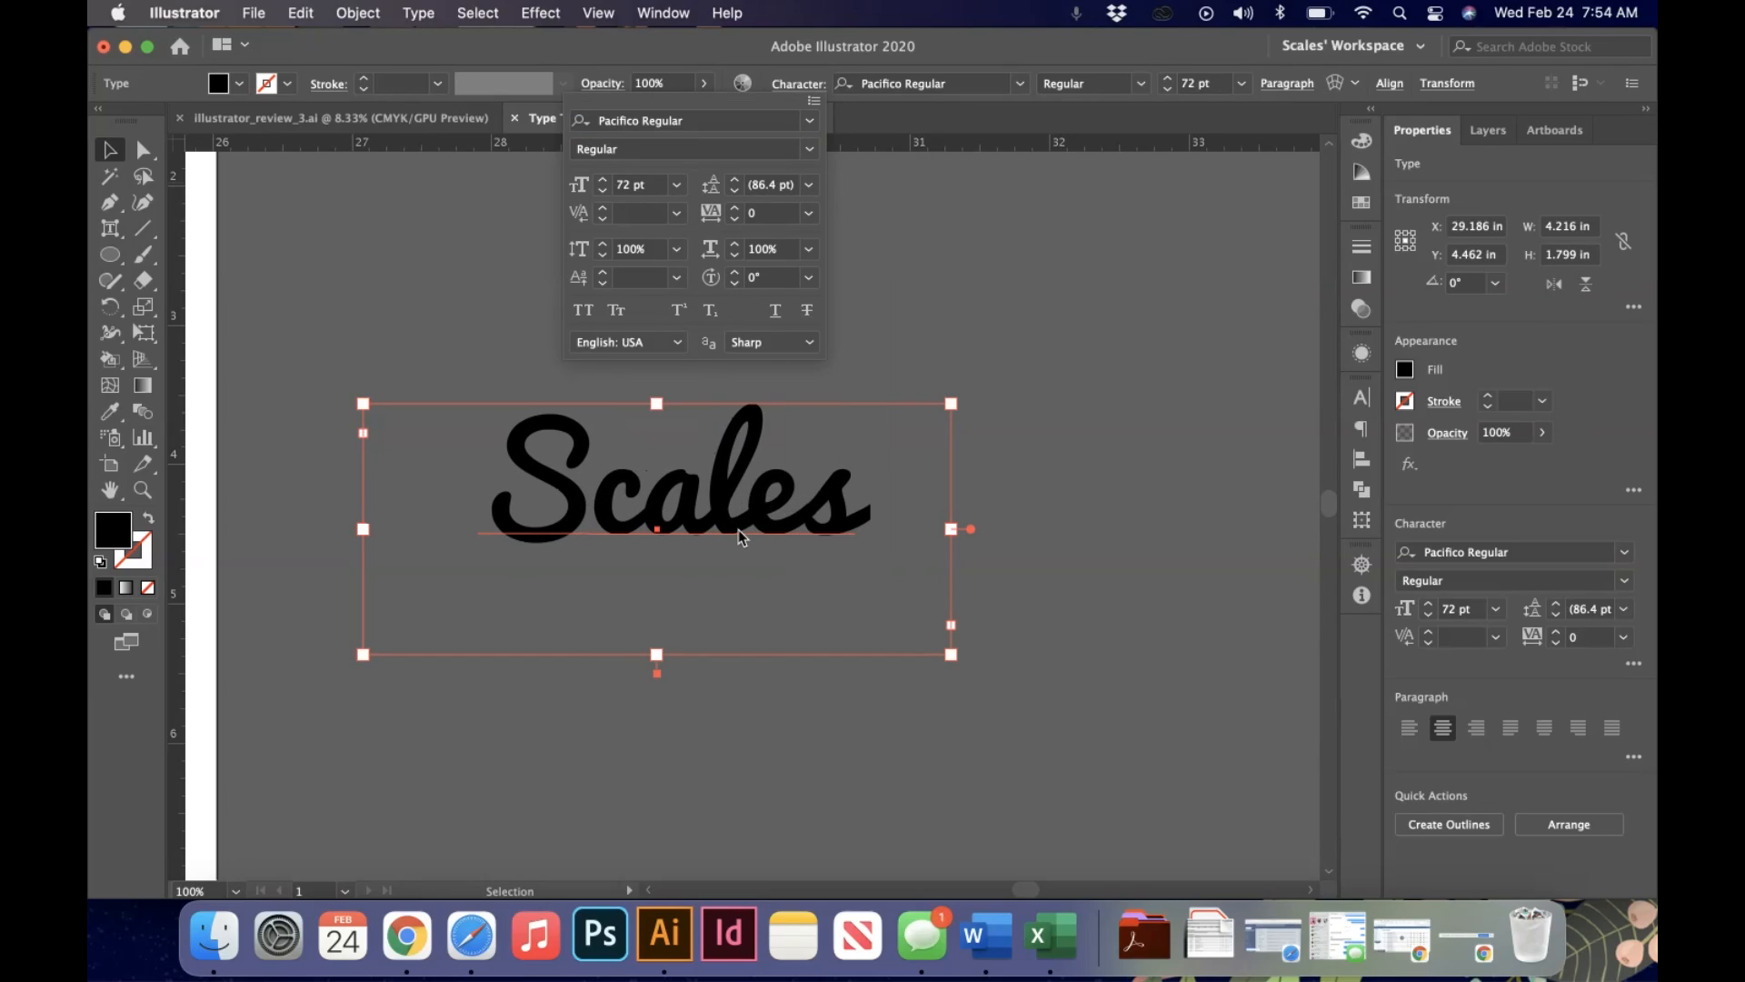
click(741, 537)
- With the Touch Type tool, adjust the positions of the c, l, e and final s so the script letters connect, and deselect the text
click(110, 228)
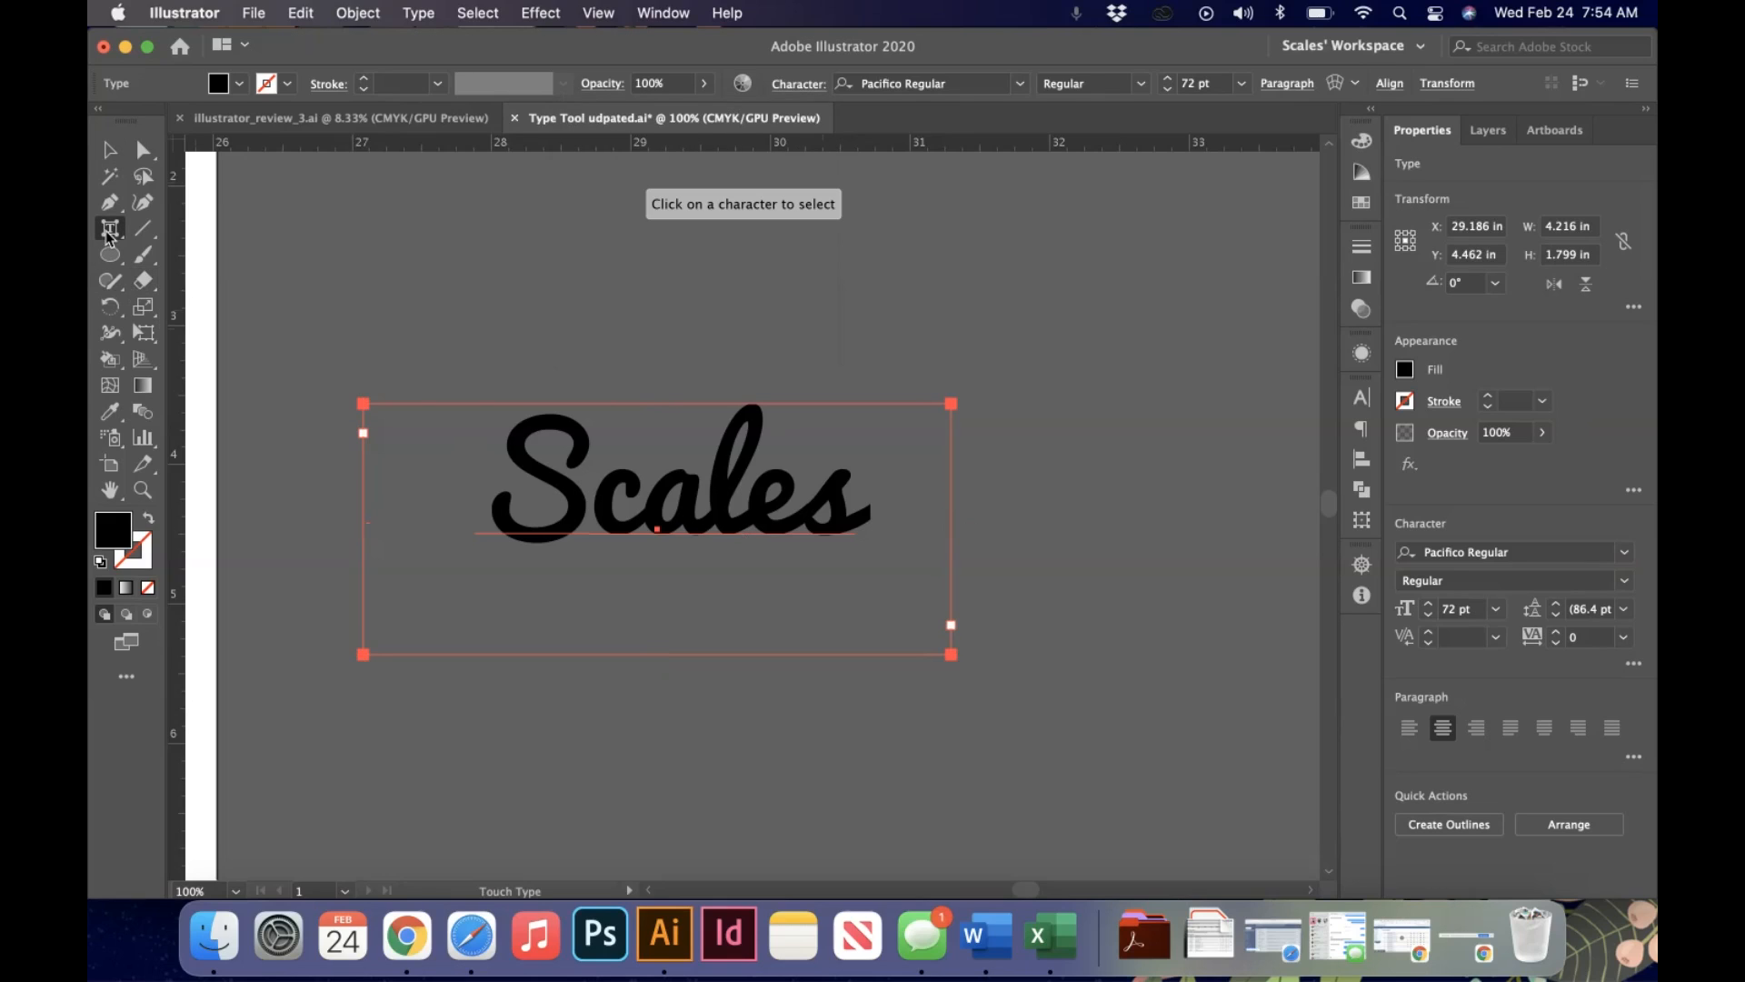
click(607, 509)
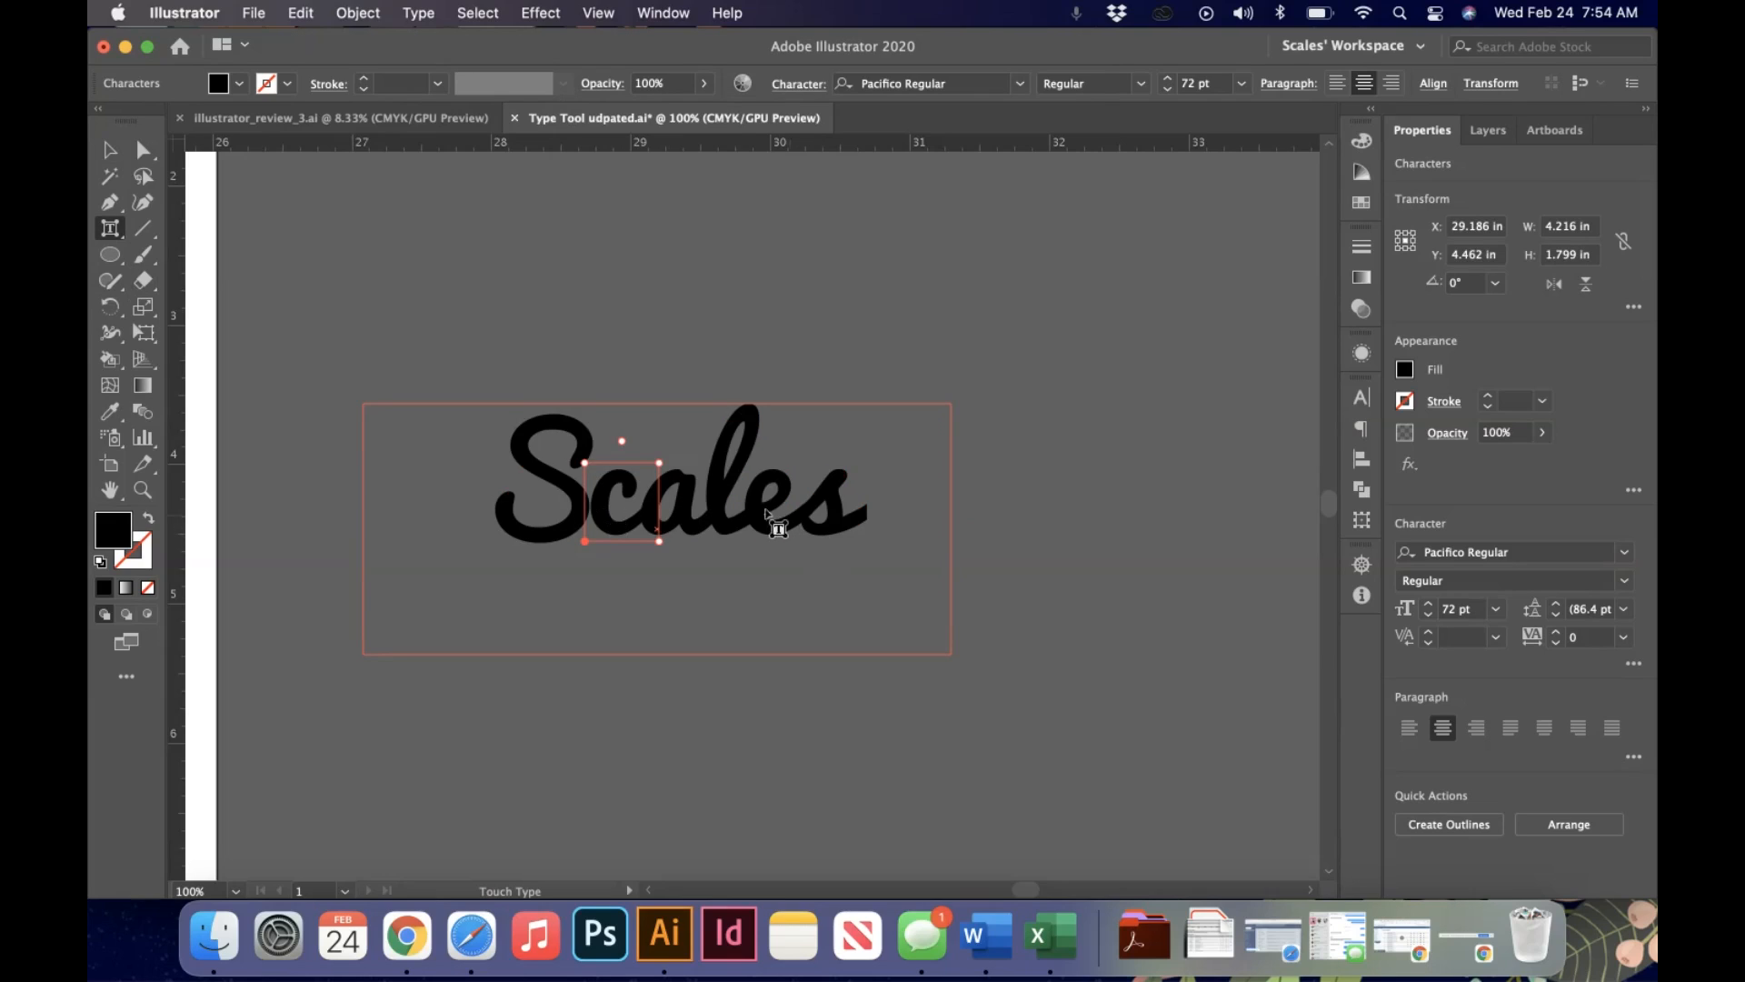
click(719, 525)
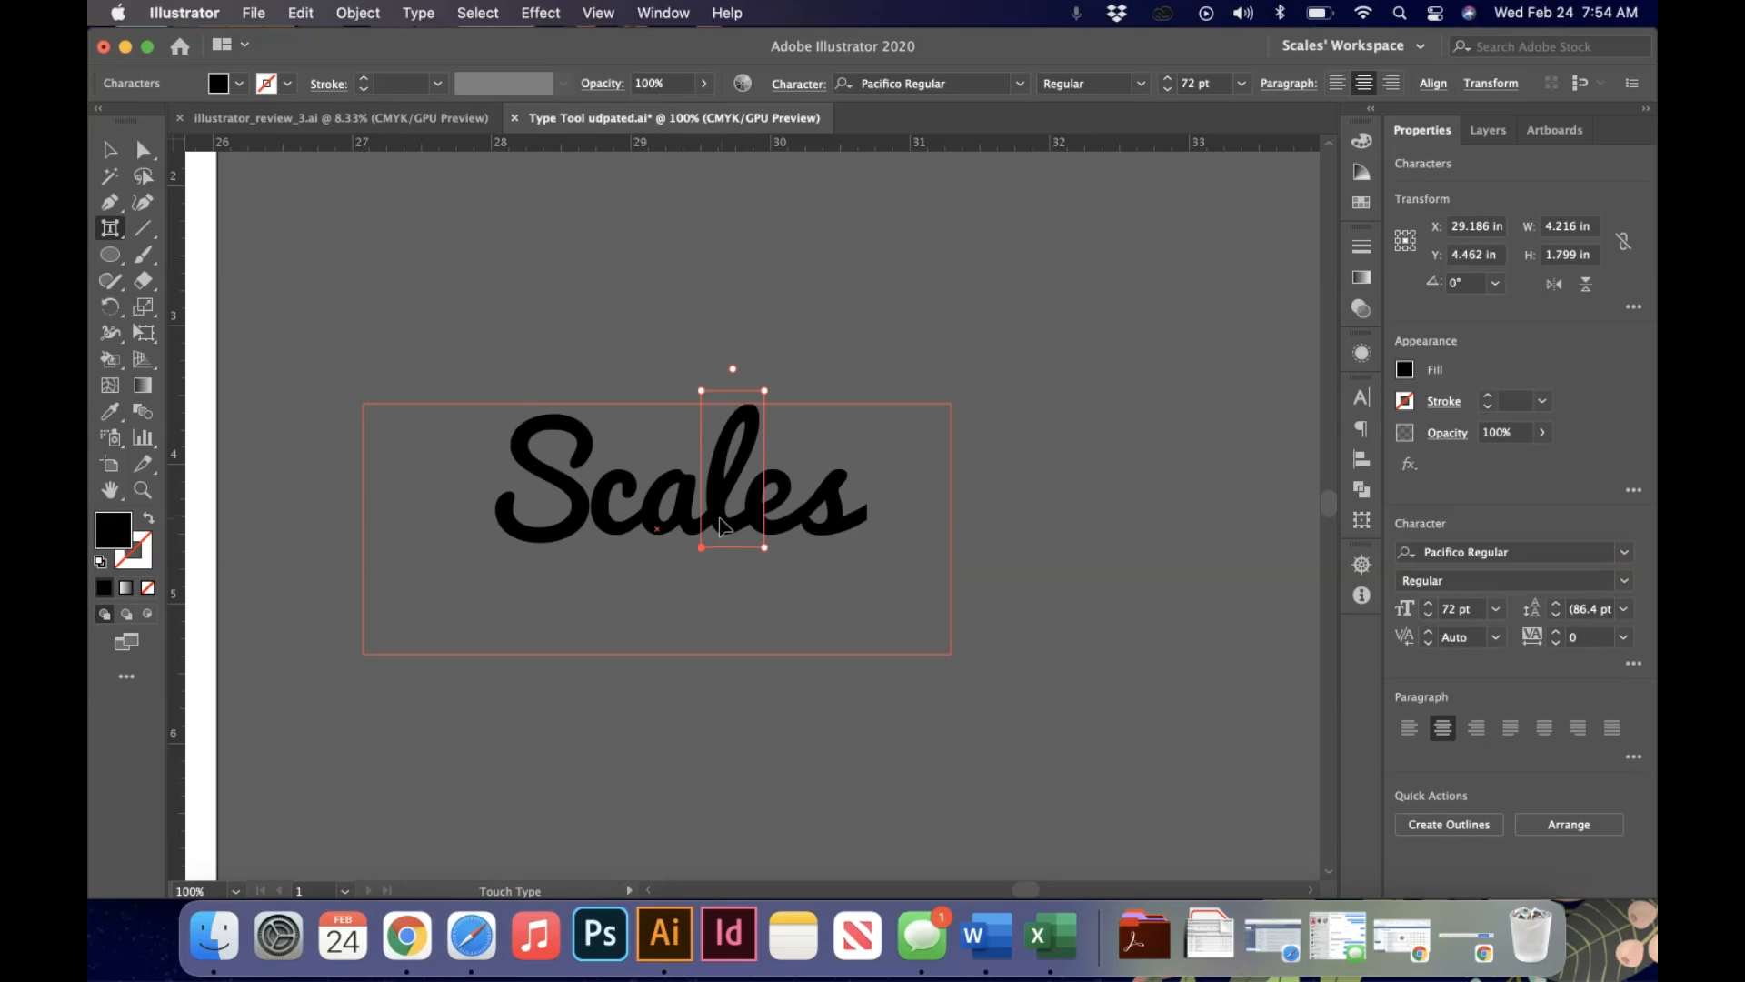
click(718, 518)
drag(724, 519, 846, 512)
click(770, 525)
click(845, 513)
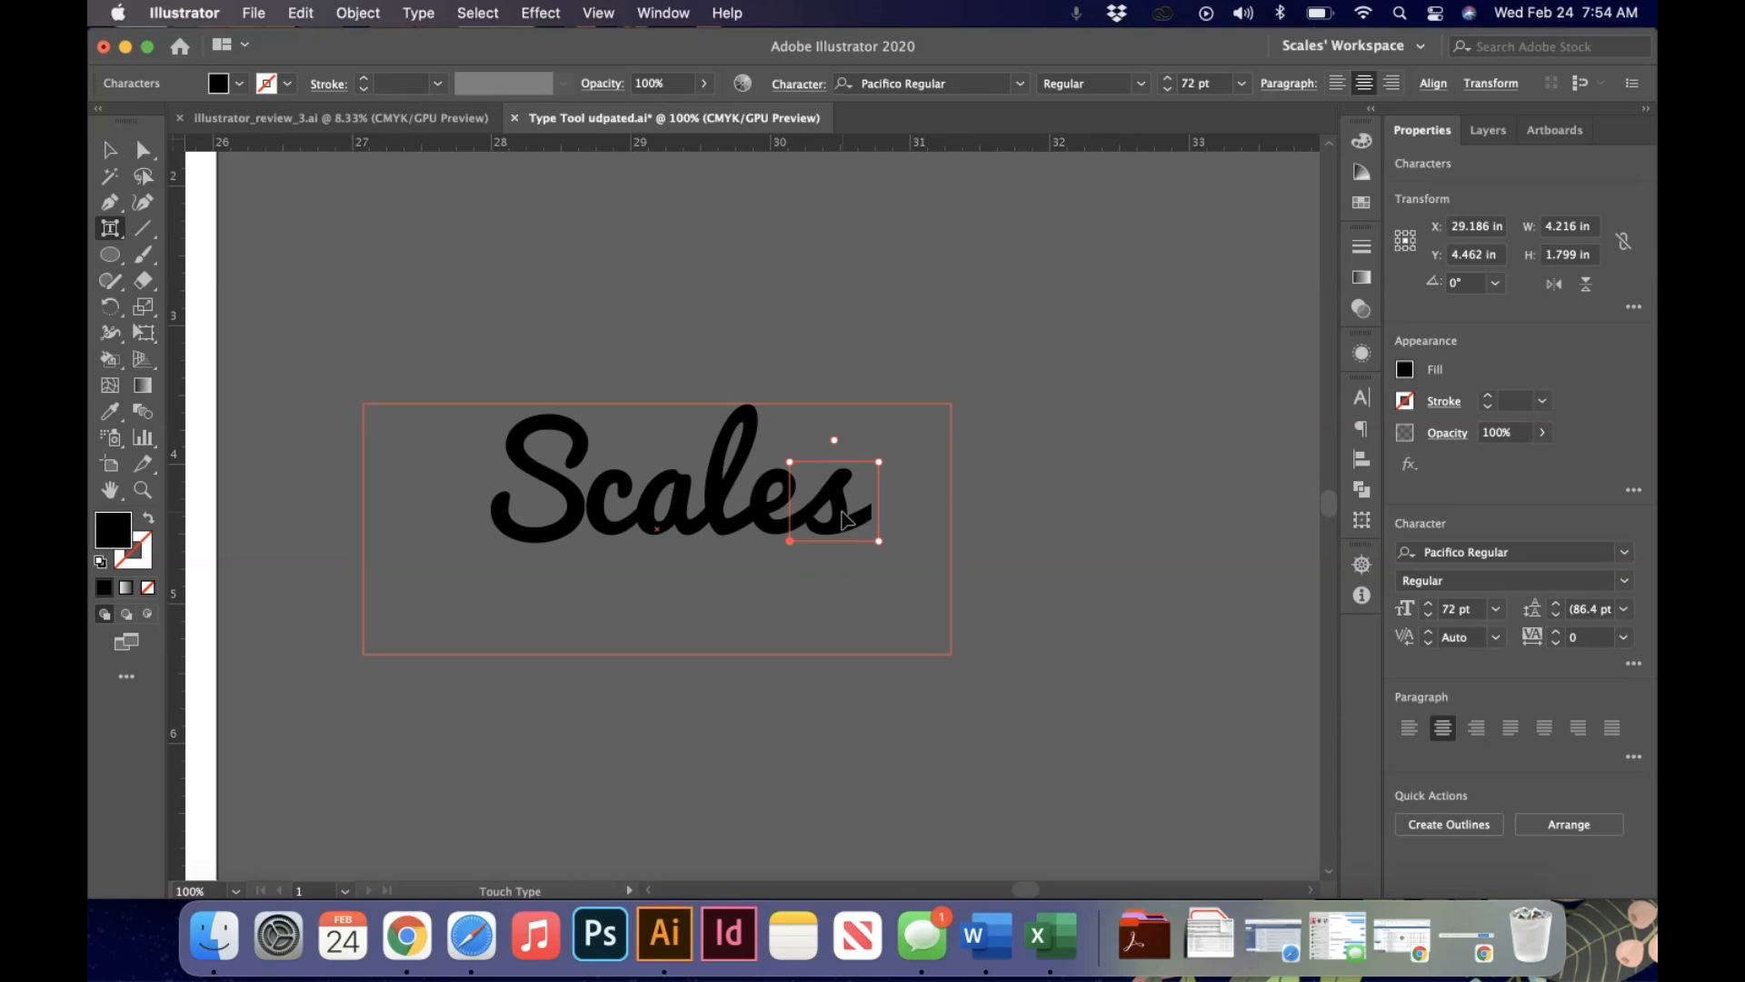
click(1053, 467)
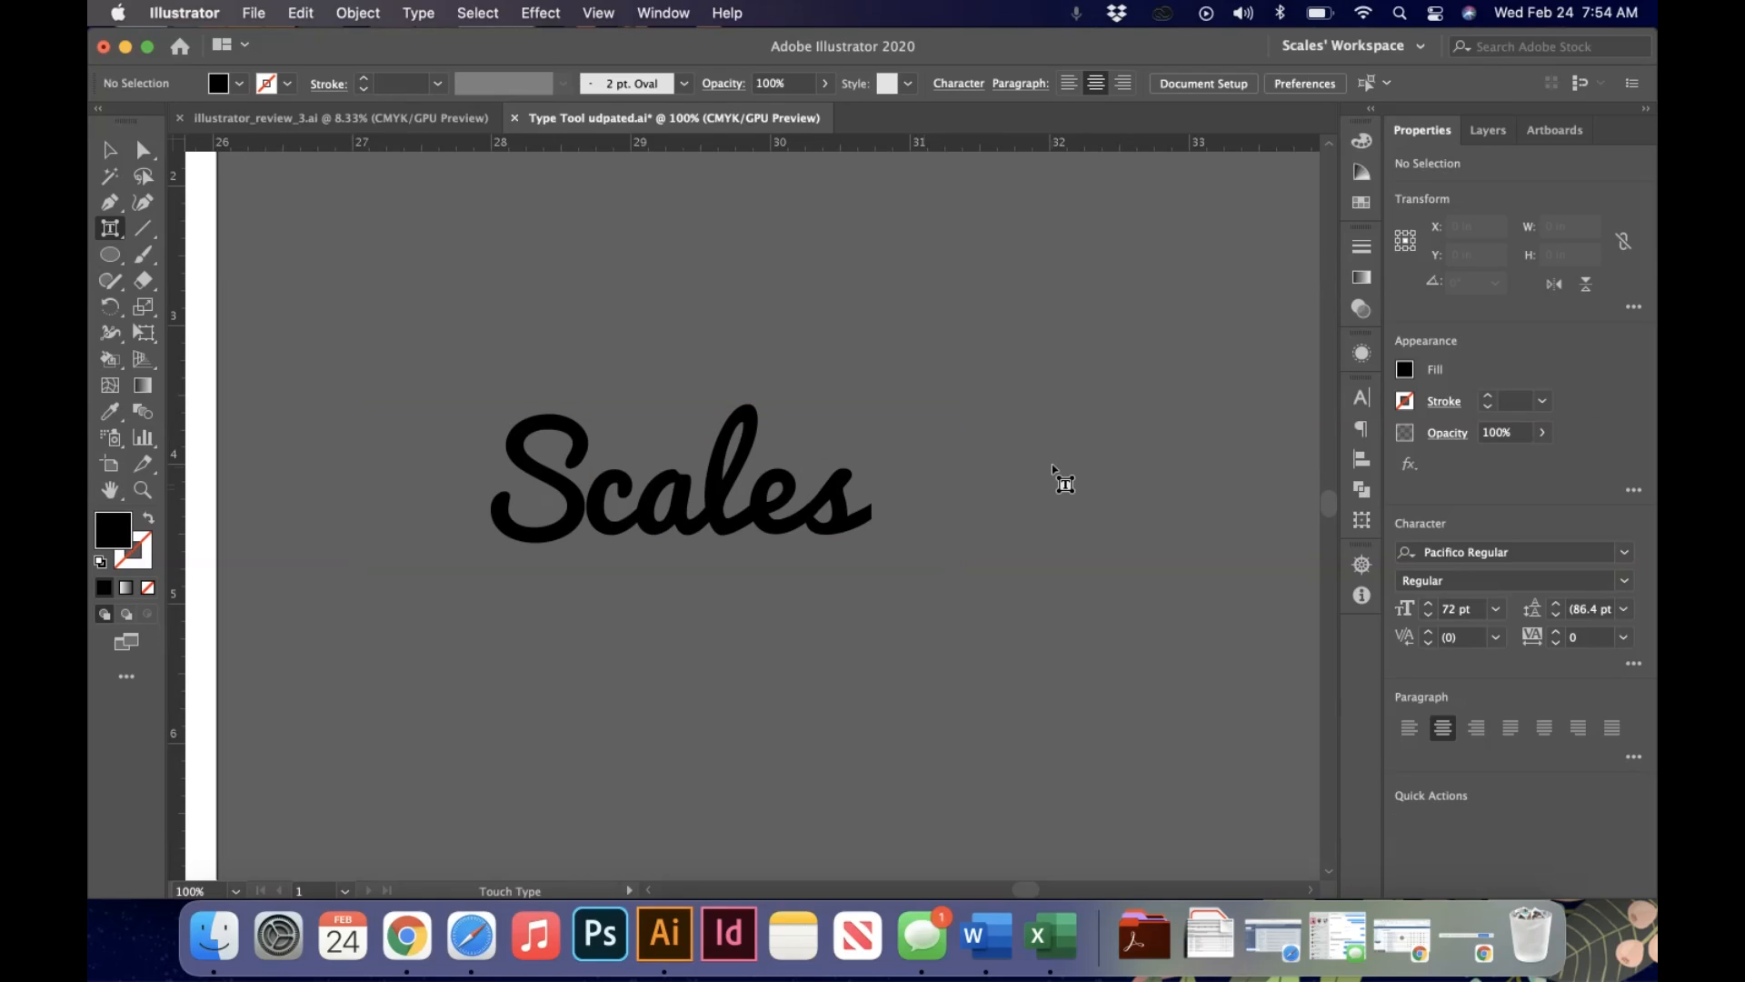
- Bring the finished script name and the empty practice box of exercise 12 into view together
key(v)
key(super+0)
scroll(1054, 481, right, 10)
scroll(1054, 482, up, 2)
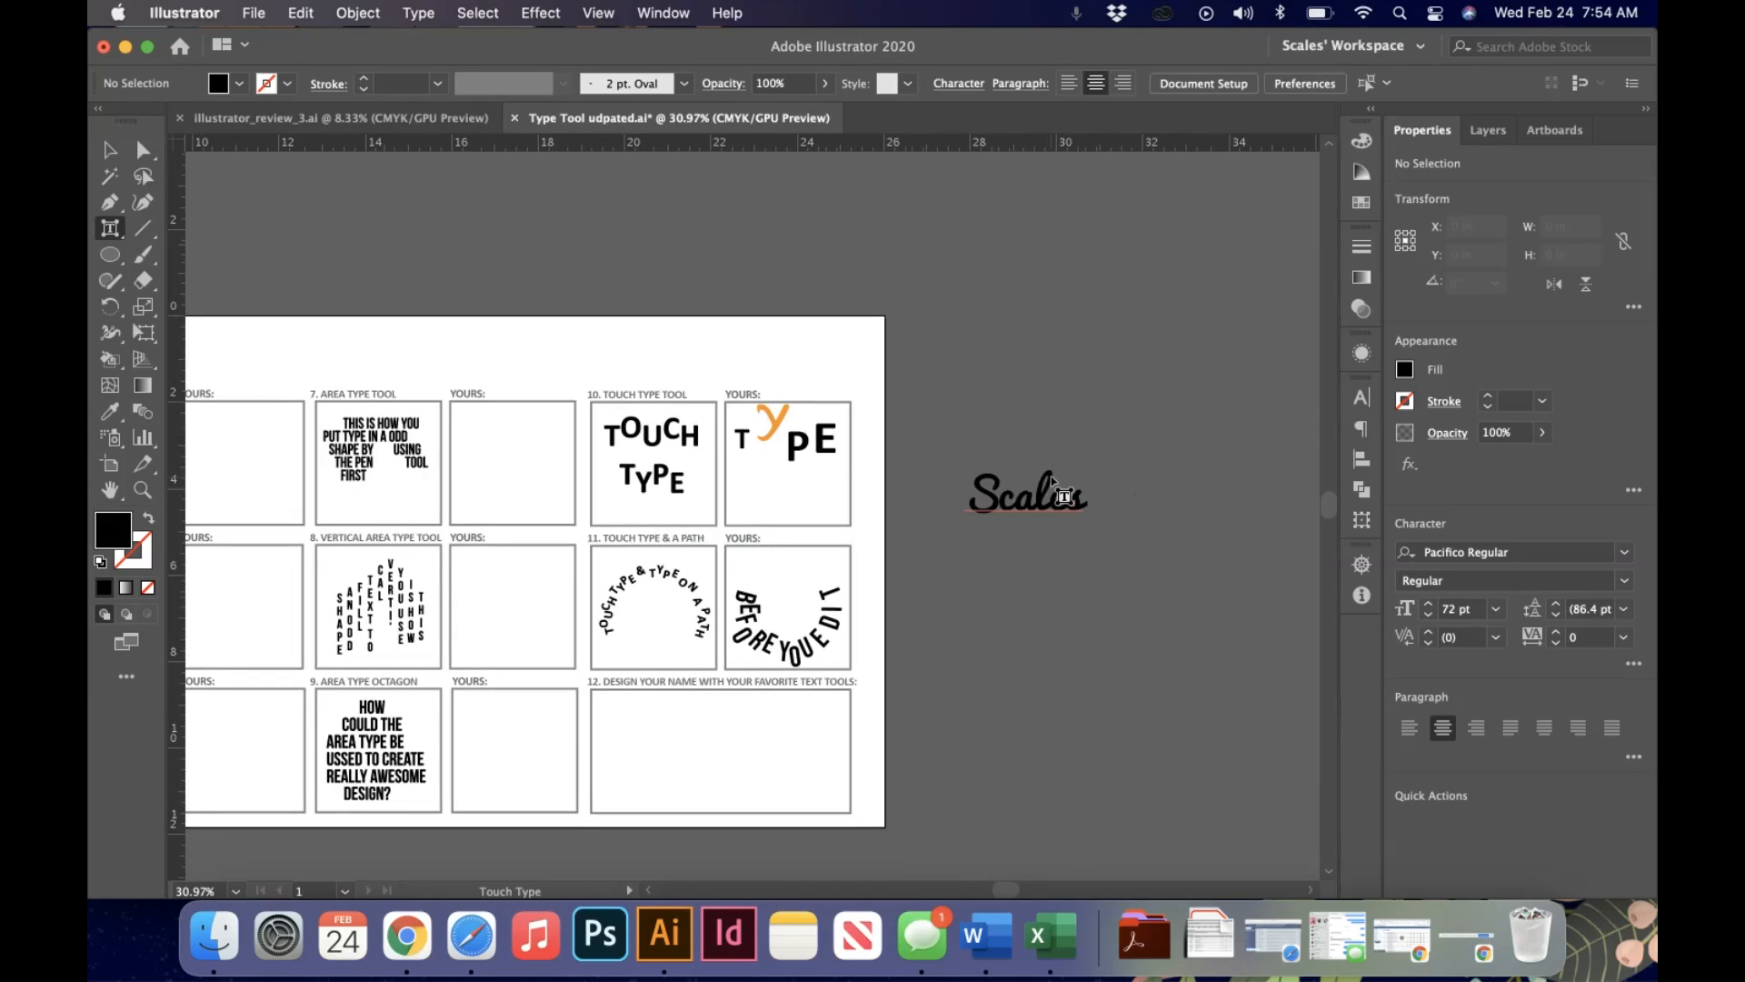